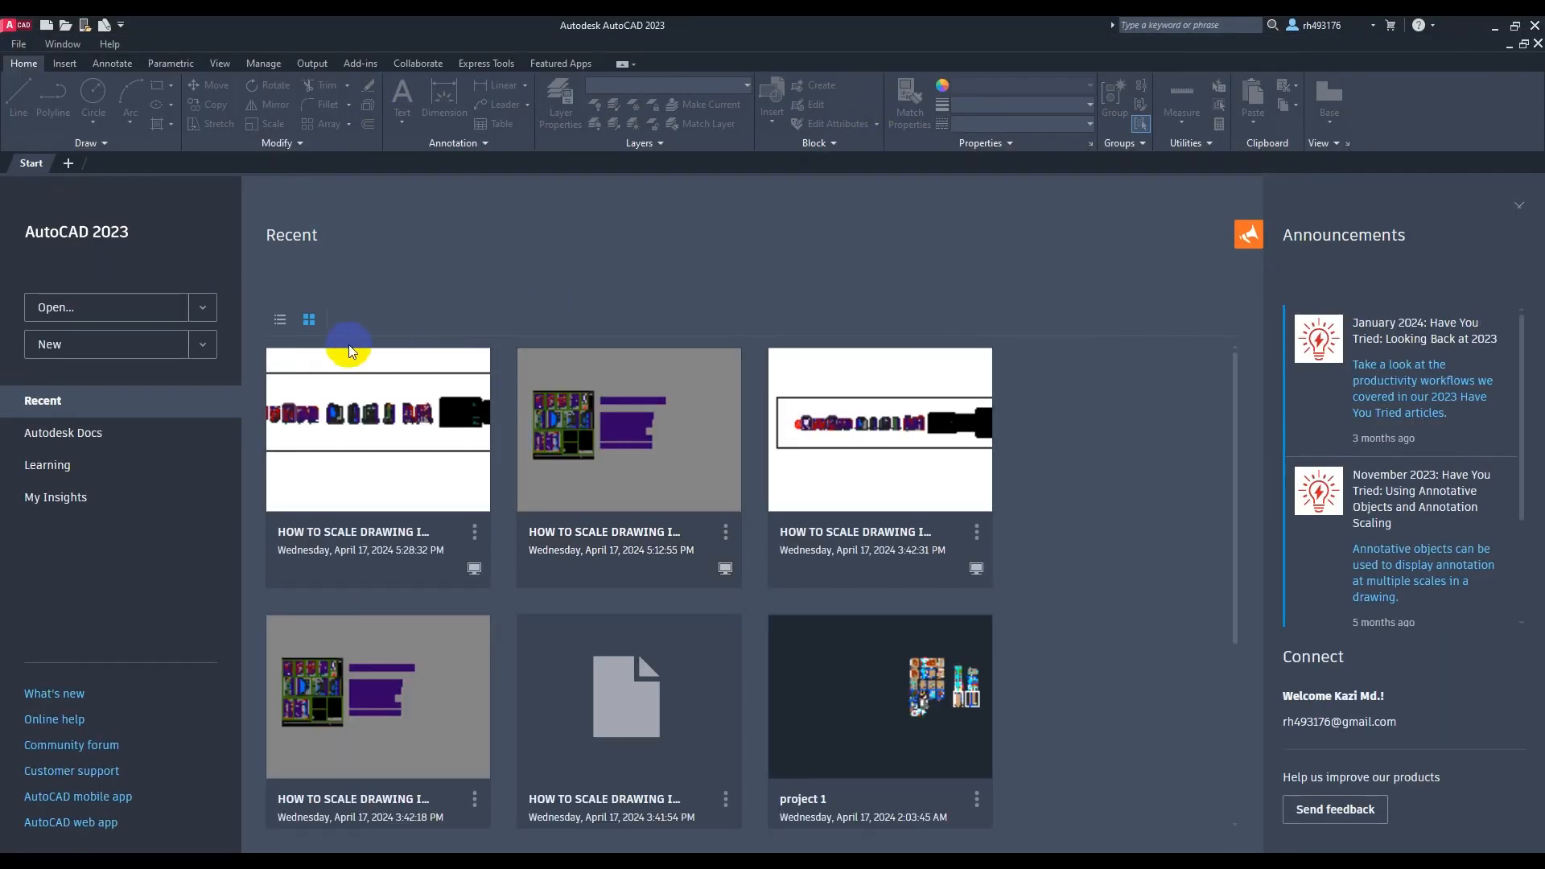
Open the drawing file HOW TO SCALE DRAWING IN LAYOUT from the LAYOUT folder
{"action": "left_click", "coordinate": [101, 311]}
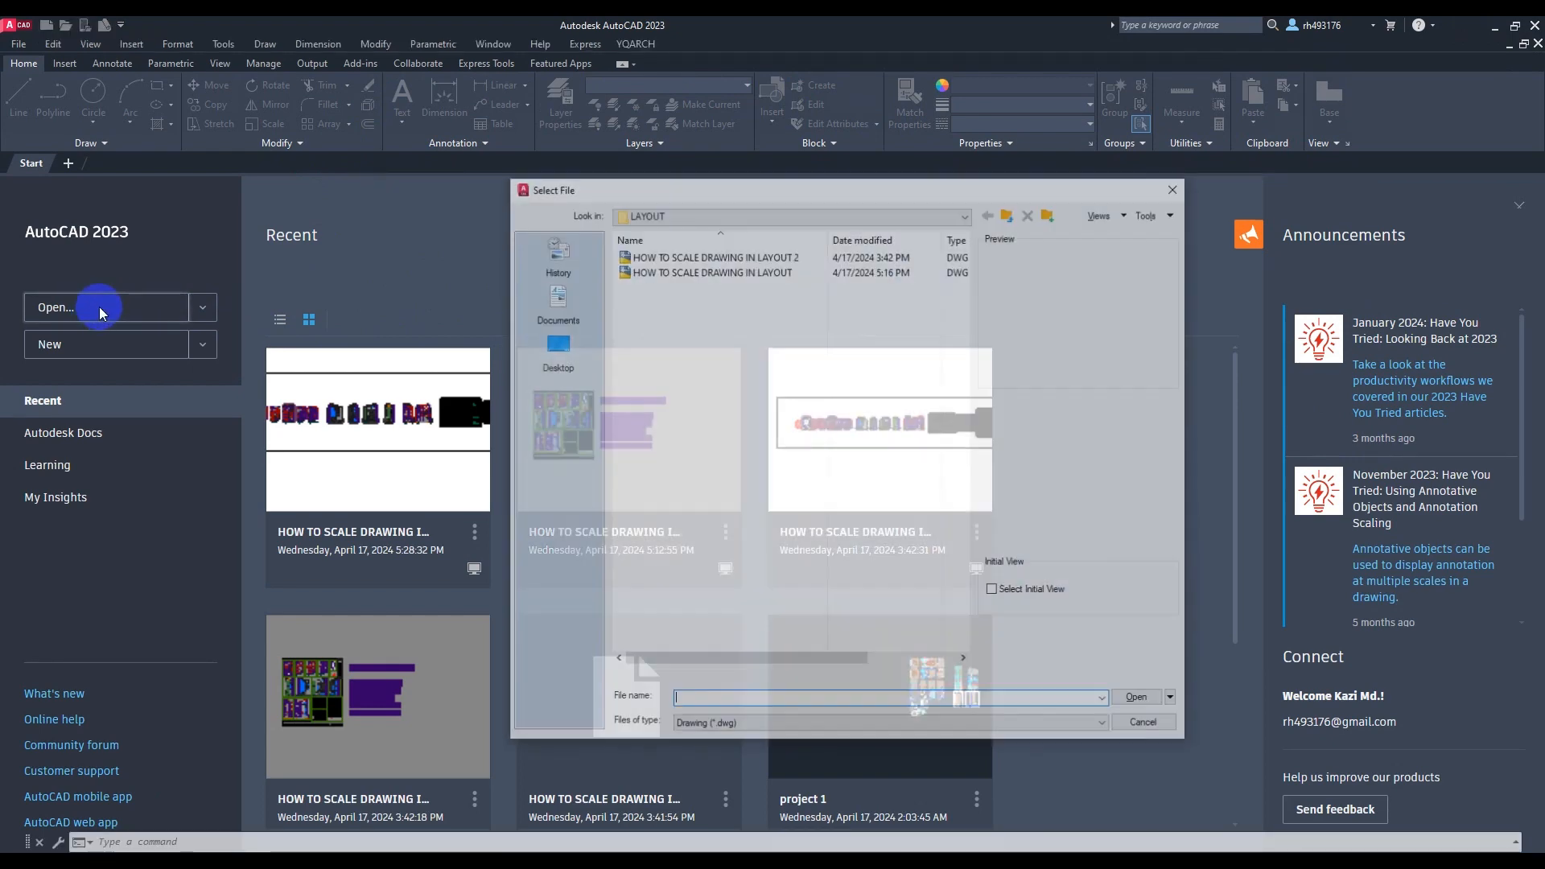
{"action": "left_click", "coordinate": [793, 270]}
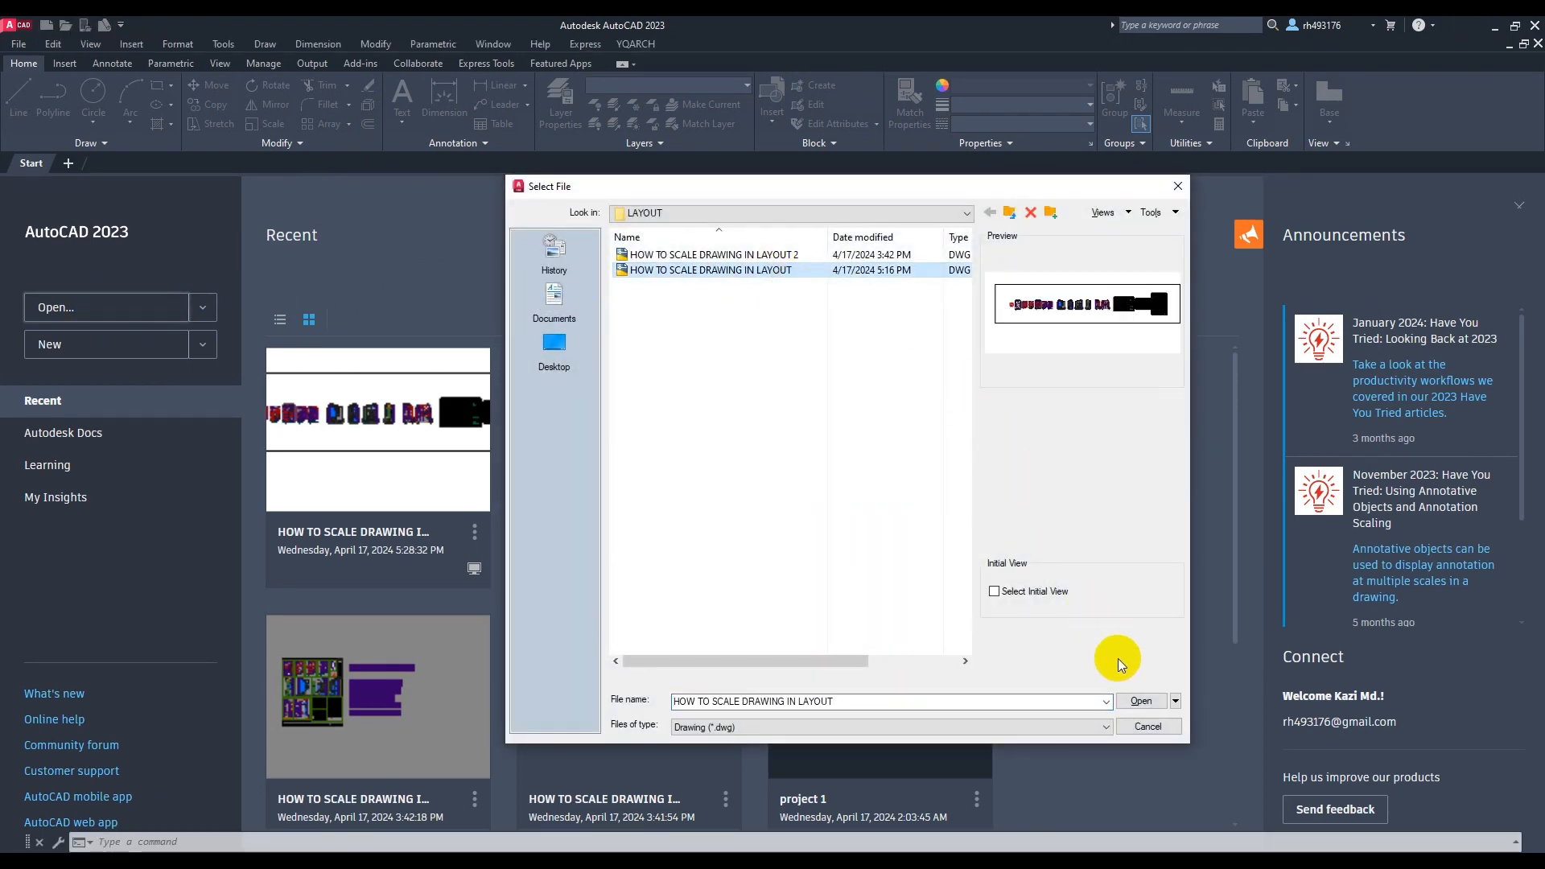
{"action": "left_click", "coordinate": [1138, 700]}
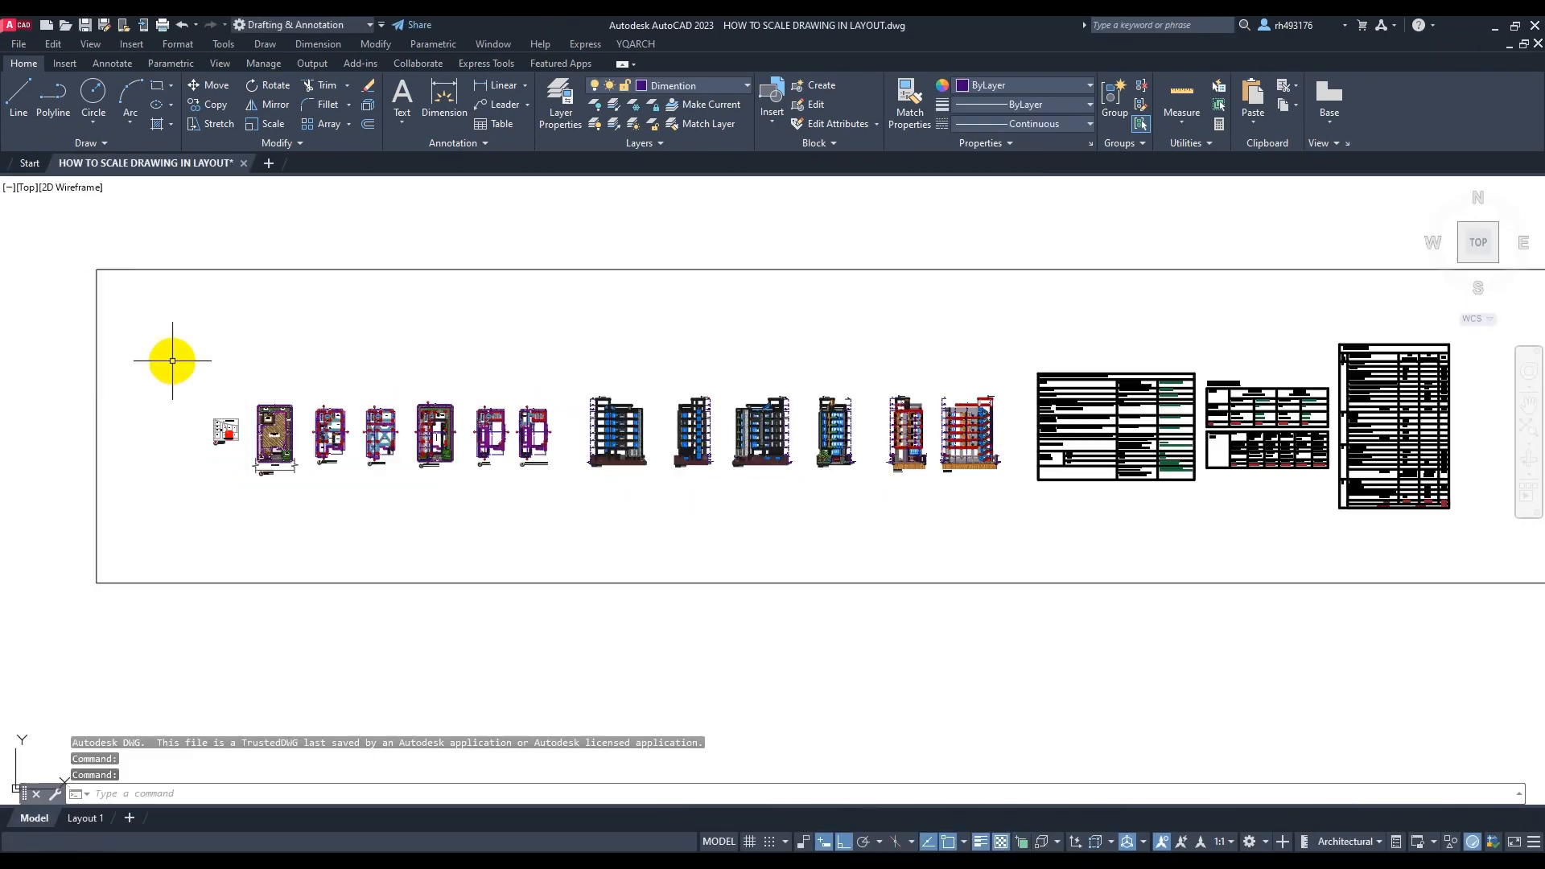
{"action": "left_click", "coordinate": [141, 327]}
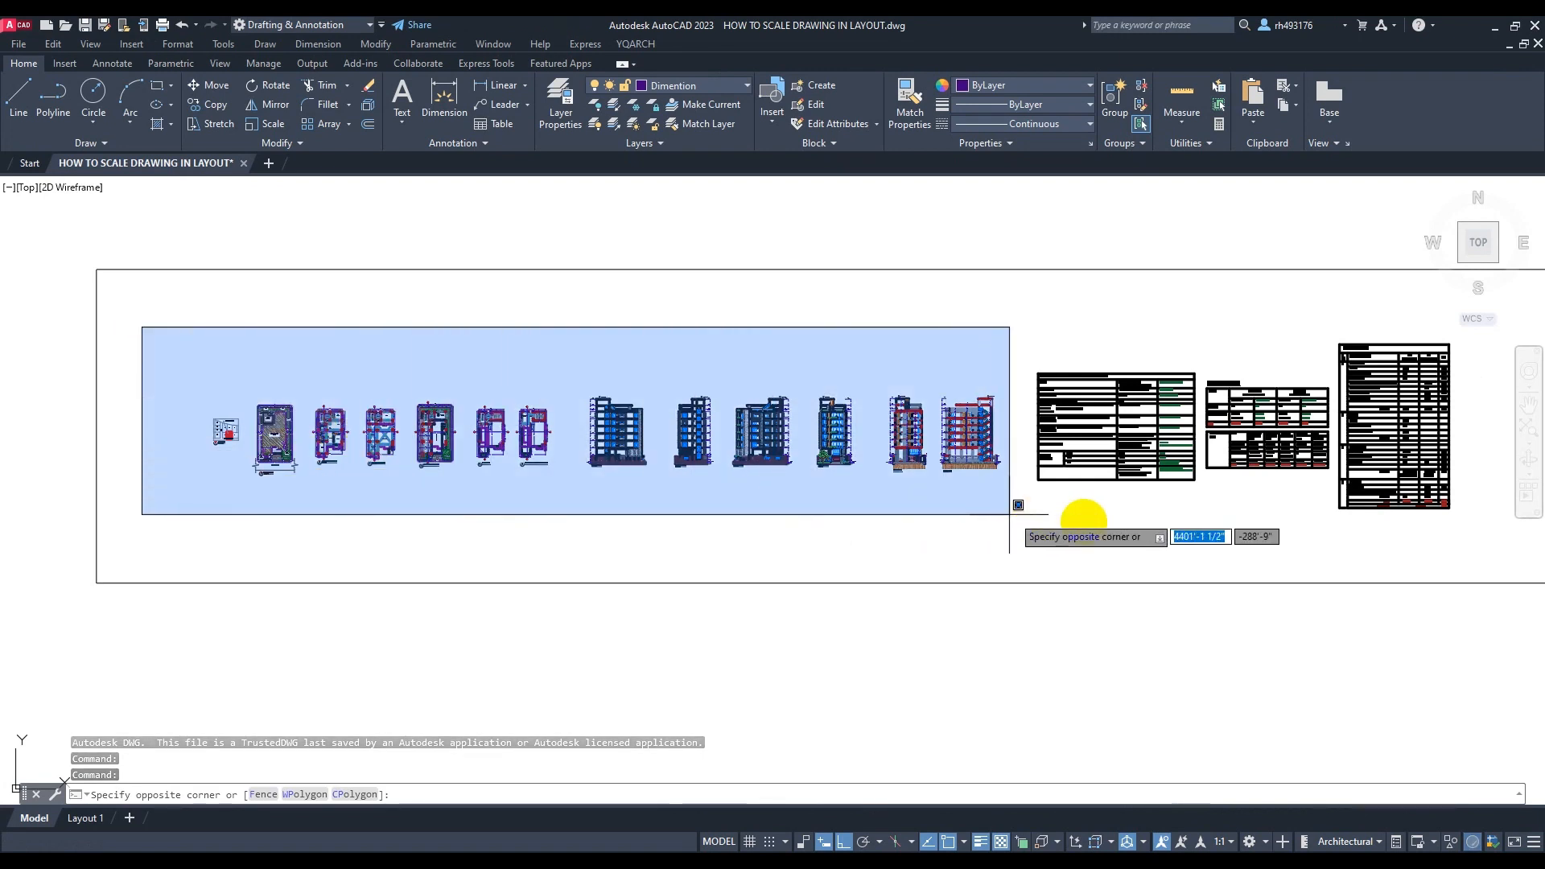
{"action": "left_click", "coordinate": [1492, 509]}
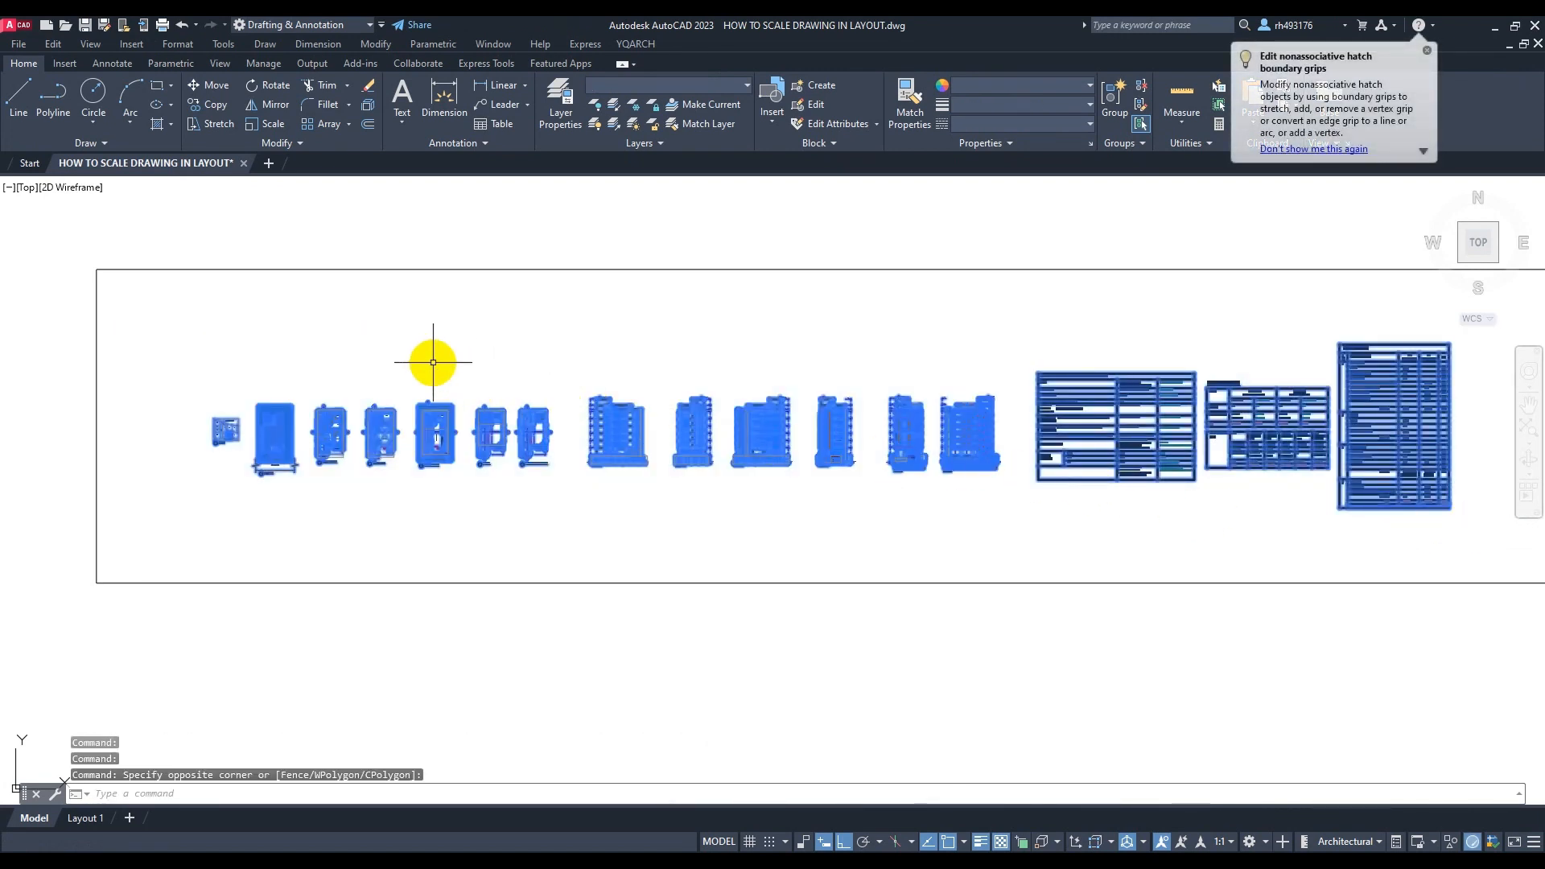
{"action": "key", "text": "Escape"}
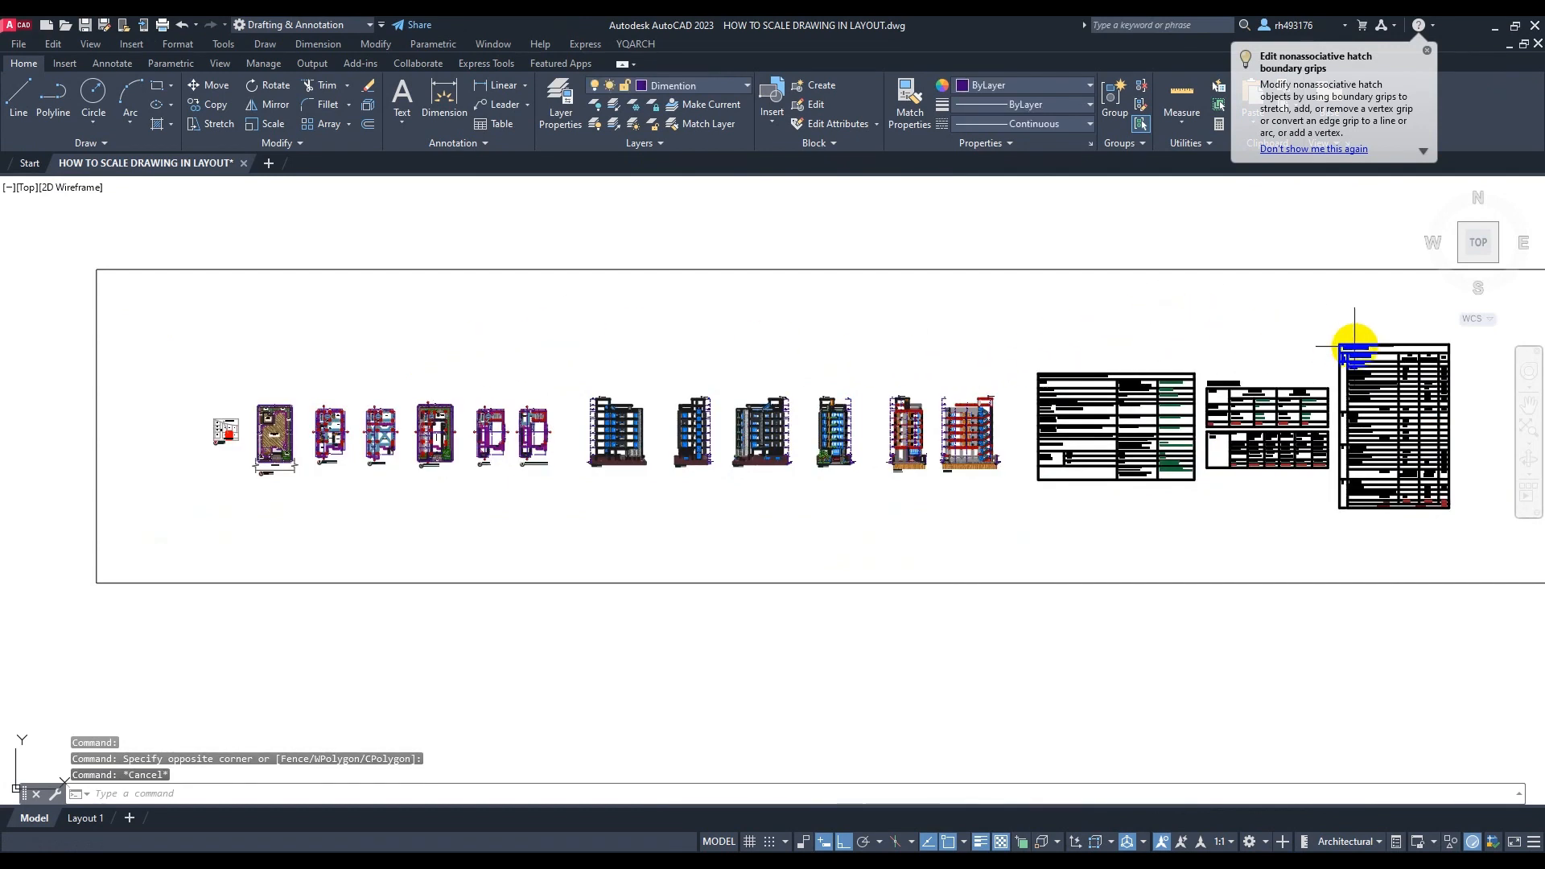
{"action": "left_click", "coordinate": [170, 367]}
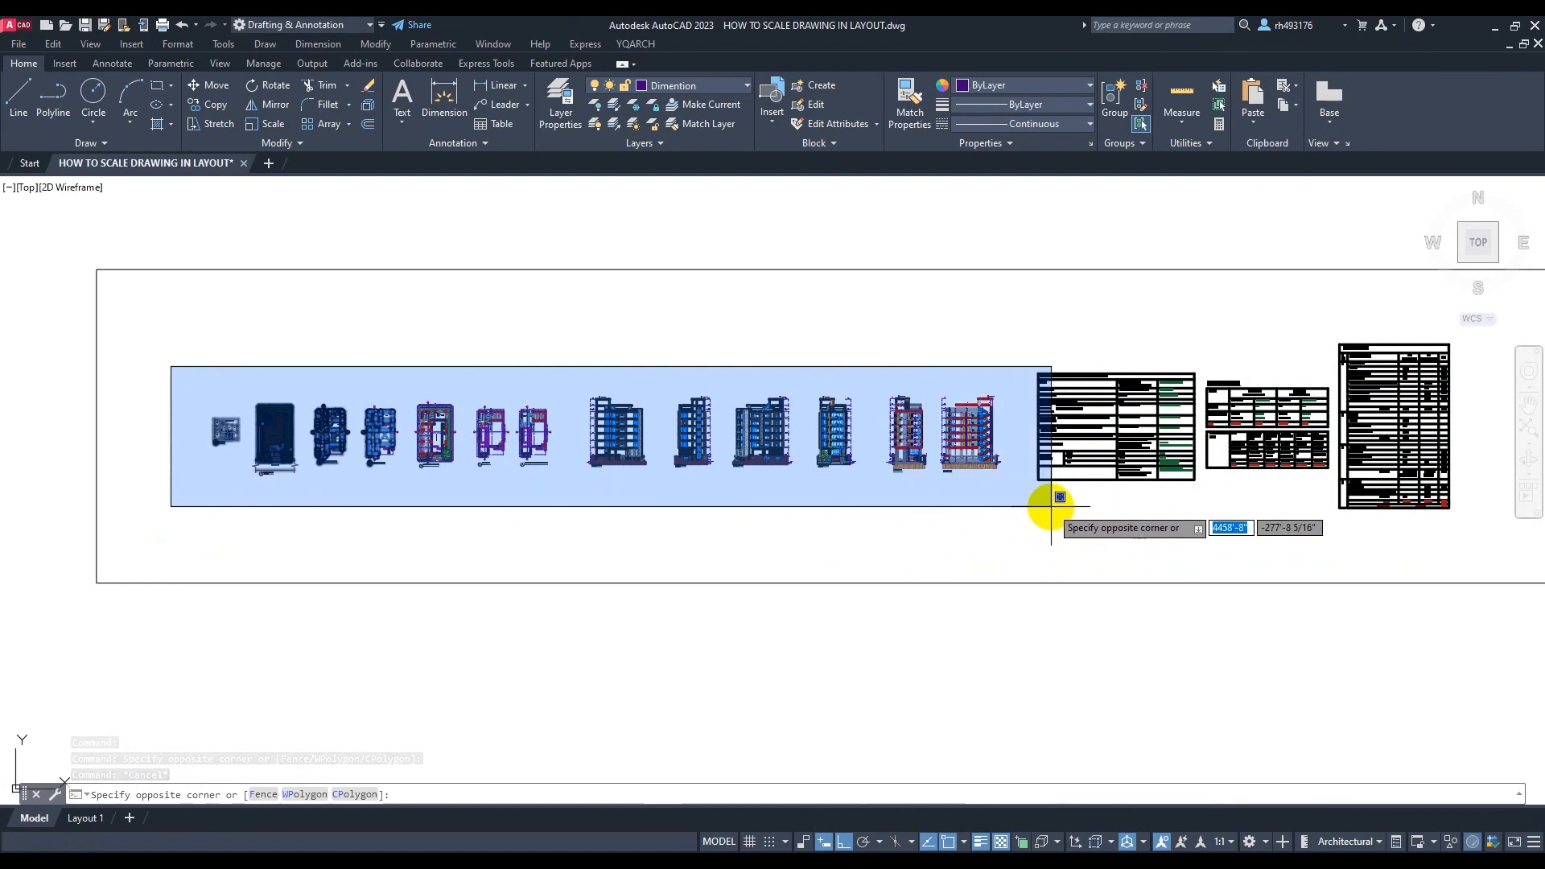
{"action": "left_click", "coordinate": [1019, 509]}
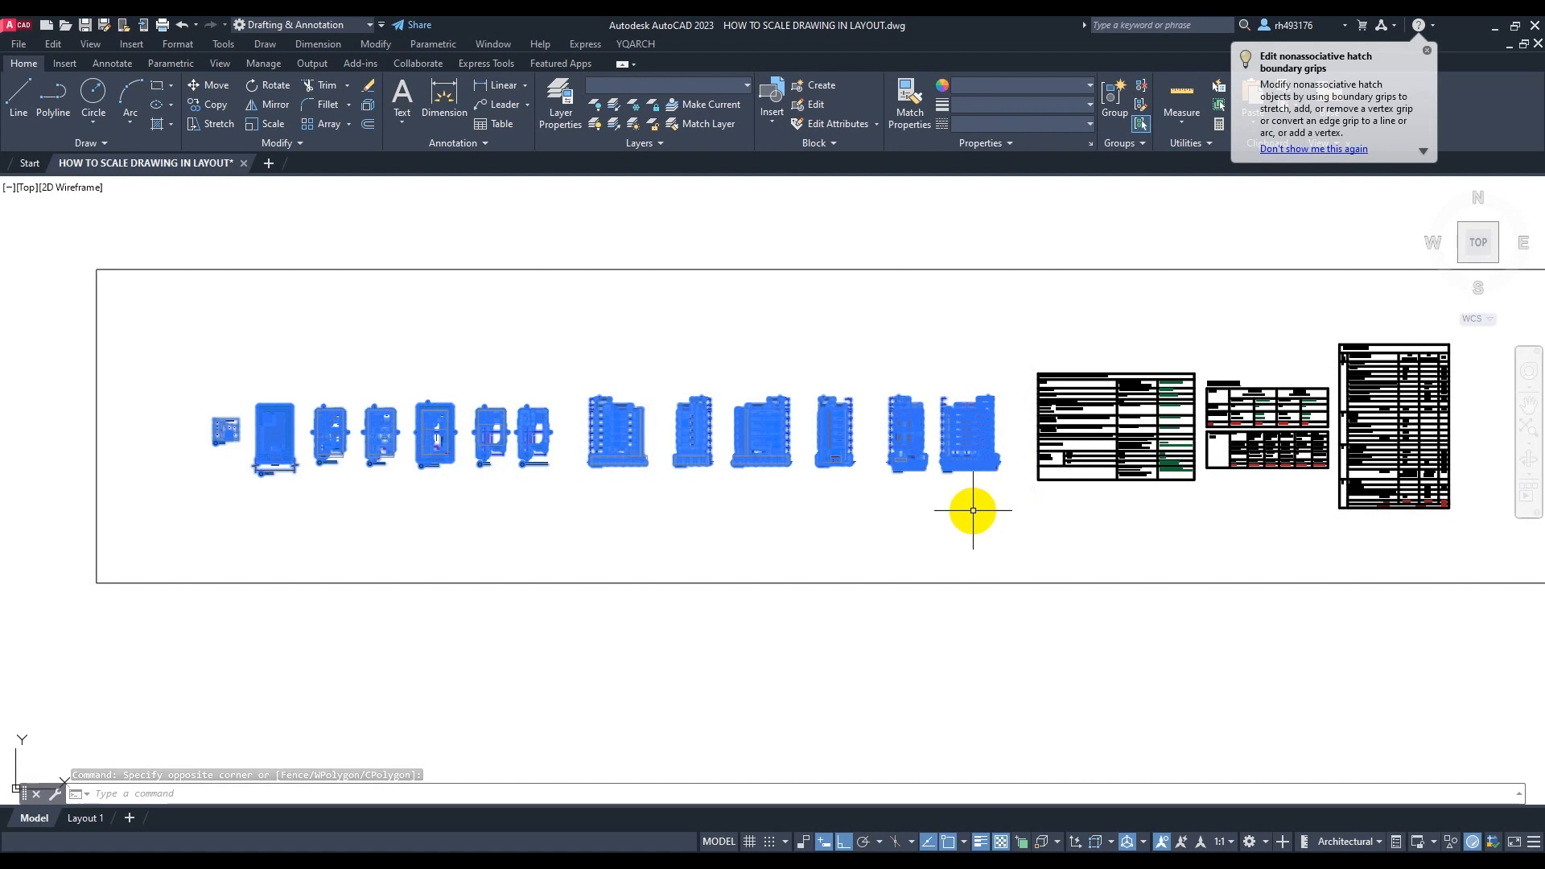
{"action": "key", "text": "Escape"}
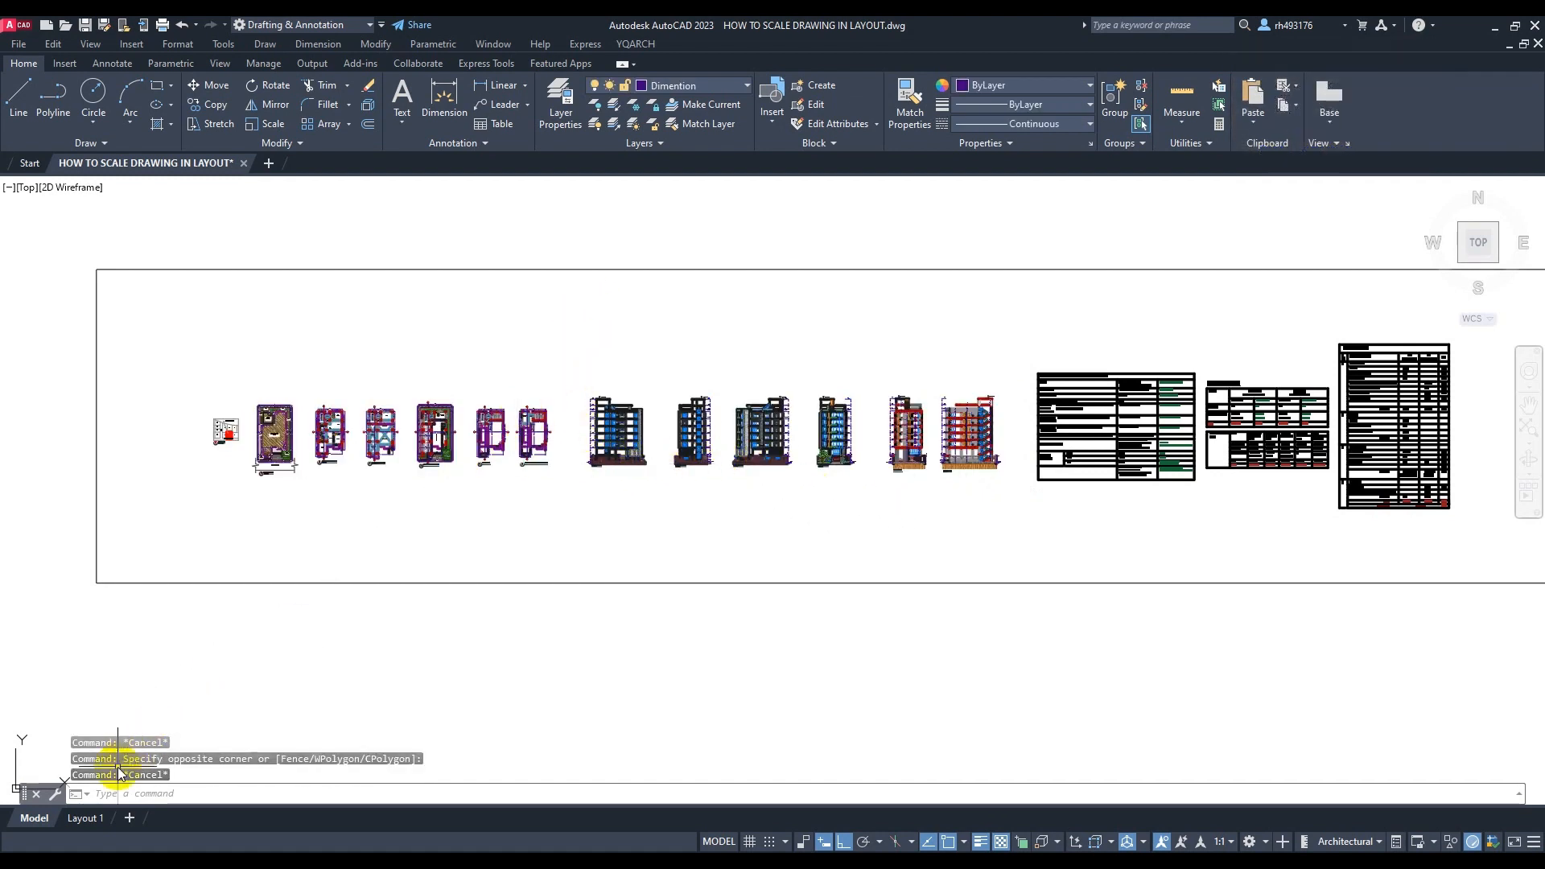
Switch from model space to the Layout 1 paper space
{"action": "left_click", "coordinate": [86, 817]}
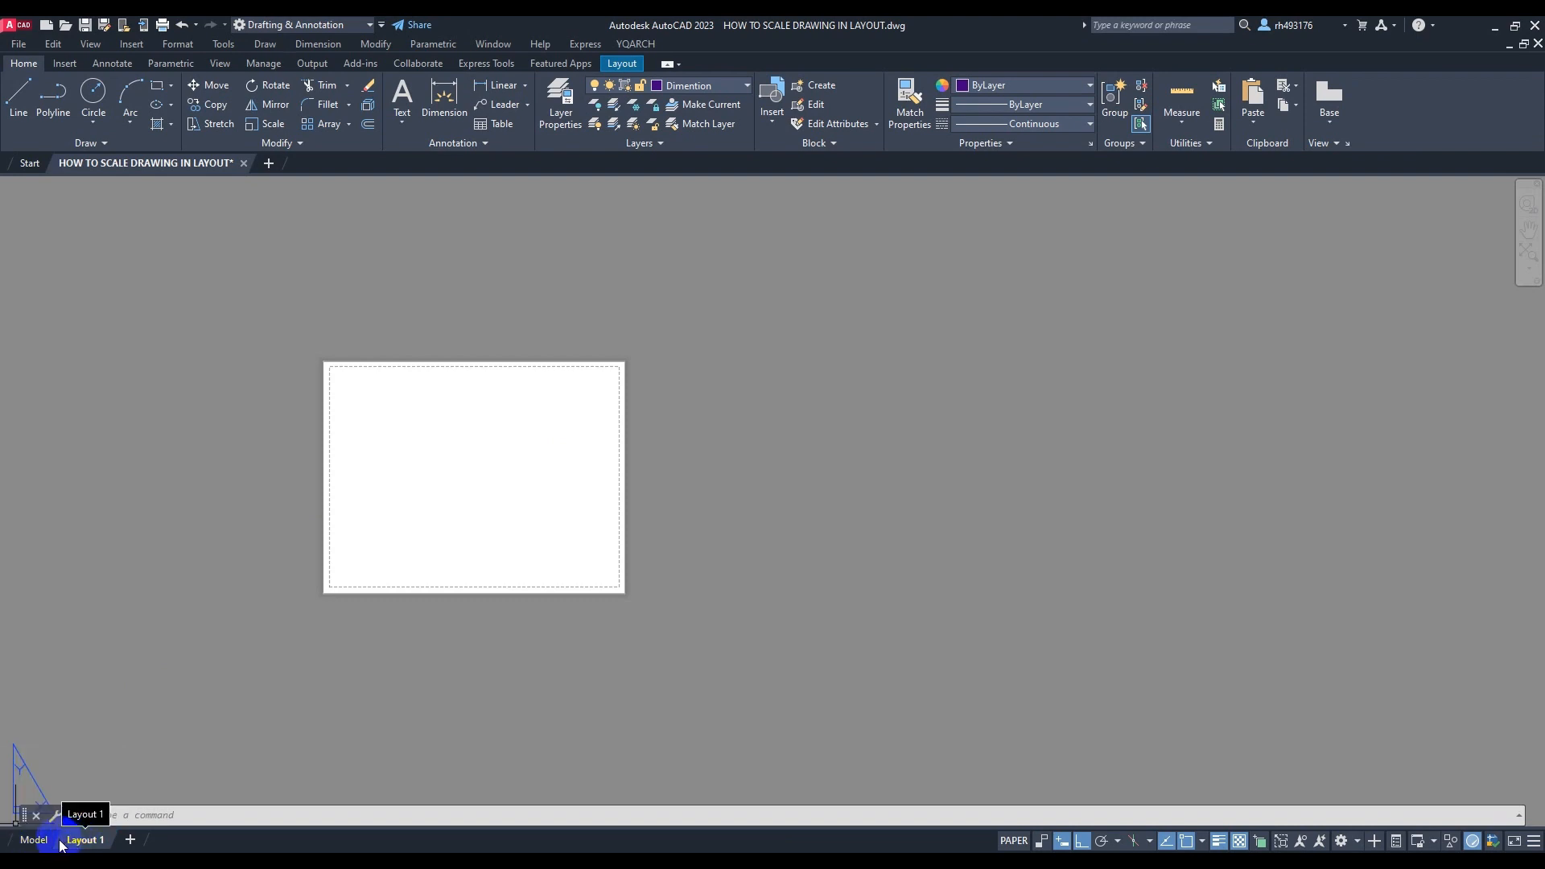
{"action": "left_click", "coordinate": [35, 840]}
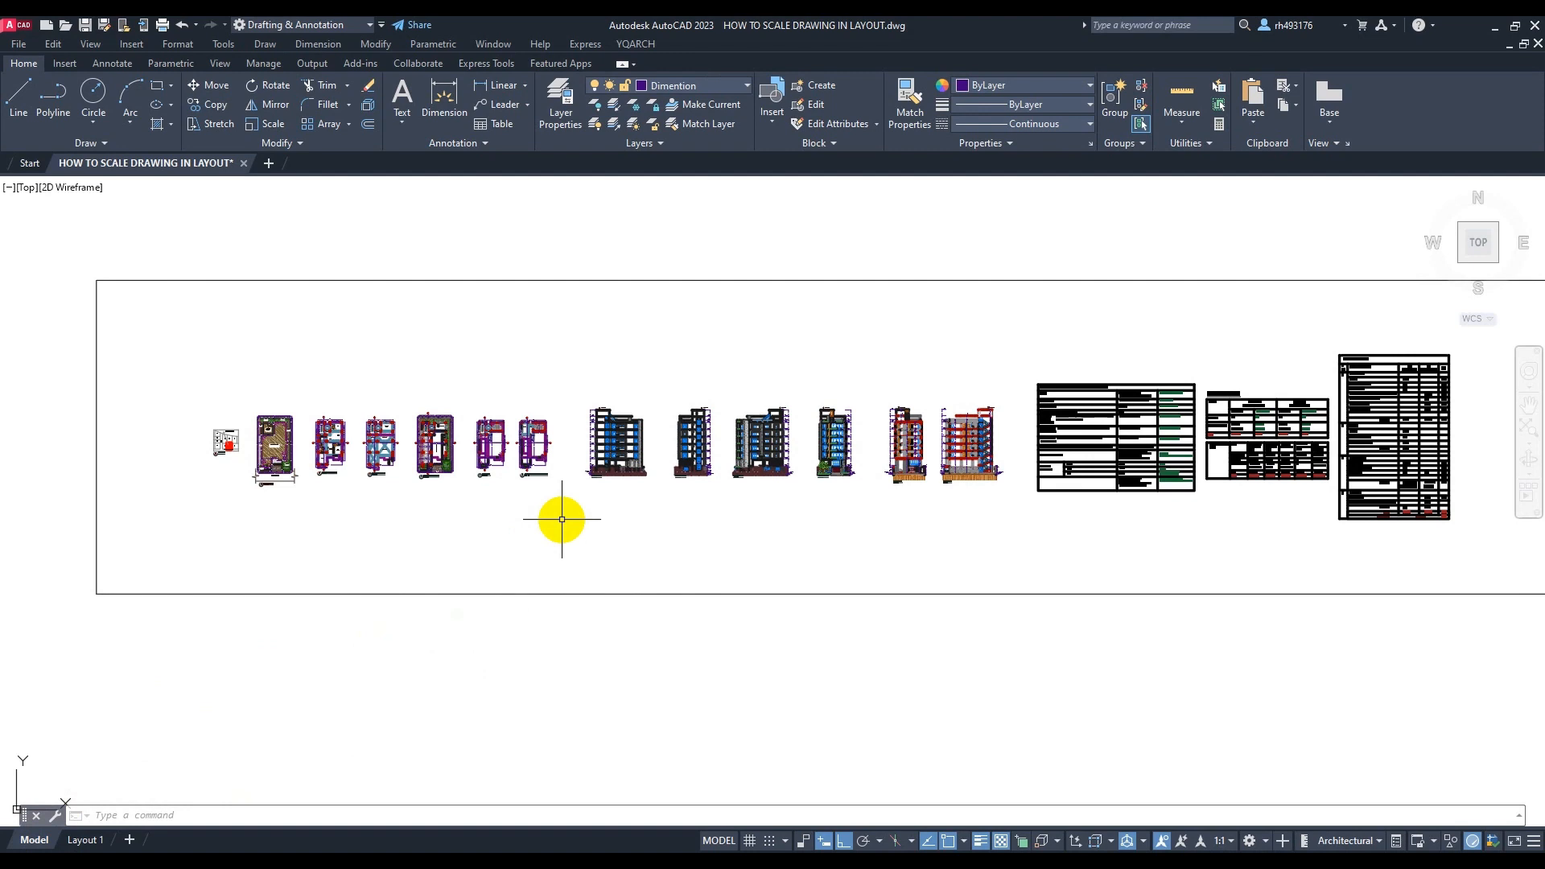
{"action": "left_click", "coordinate": [84, 840]}
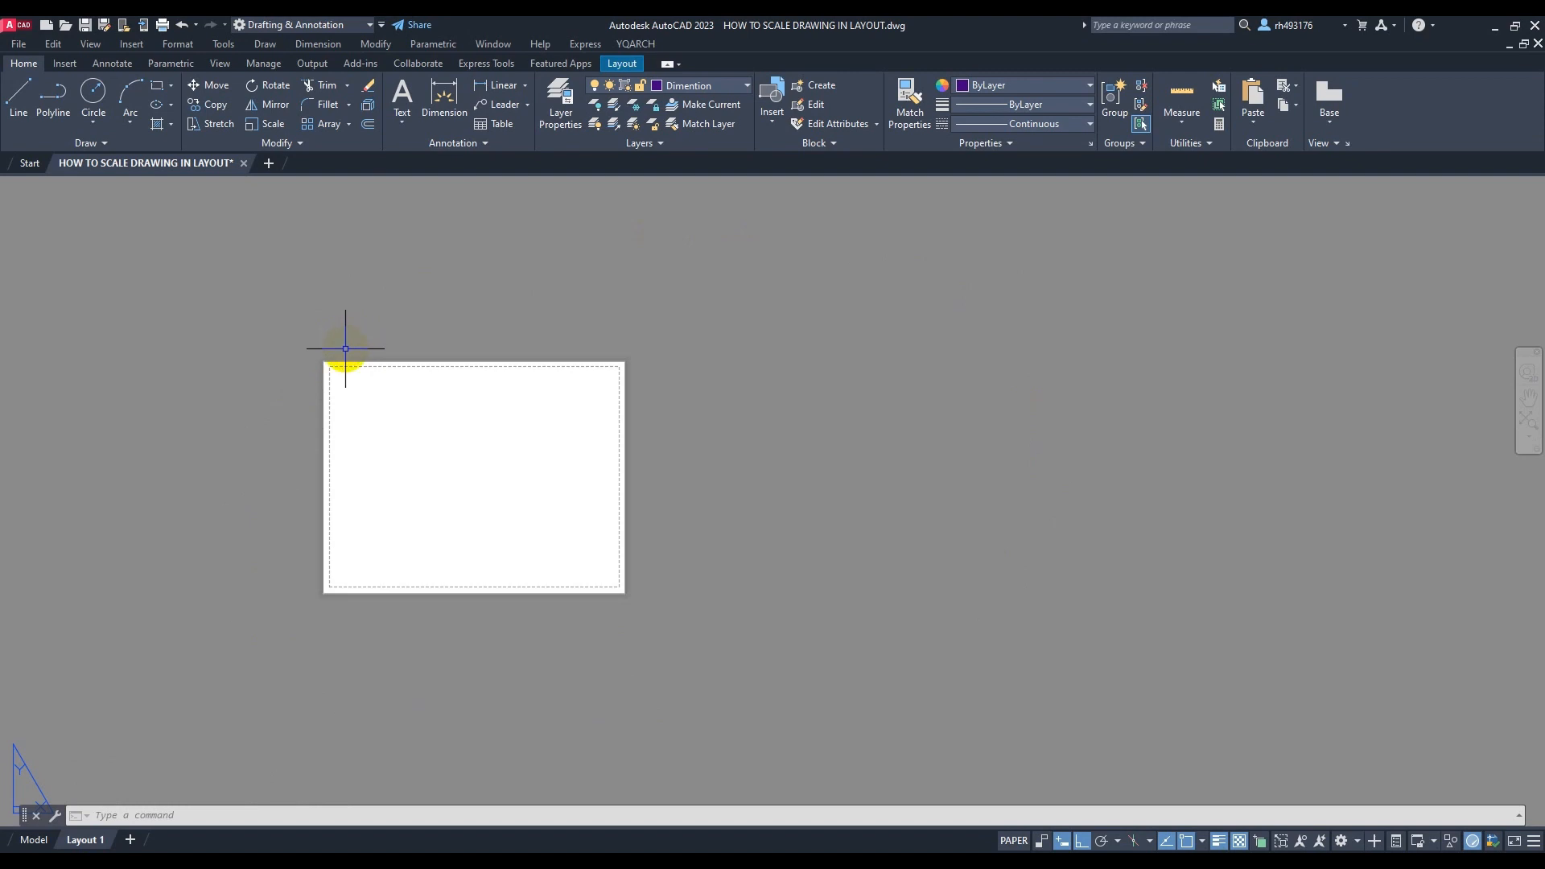
{"action": "scroll", "coordinate": [483, 375], "scroll_direction": "down", "scroll_amount": 2}
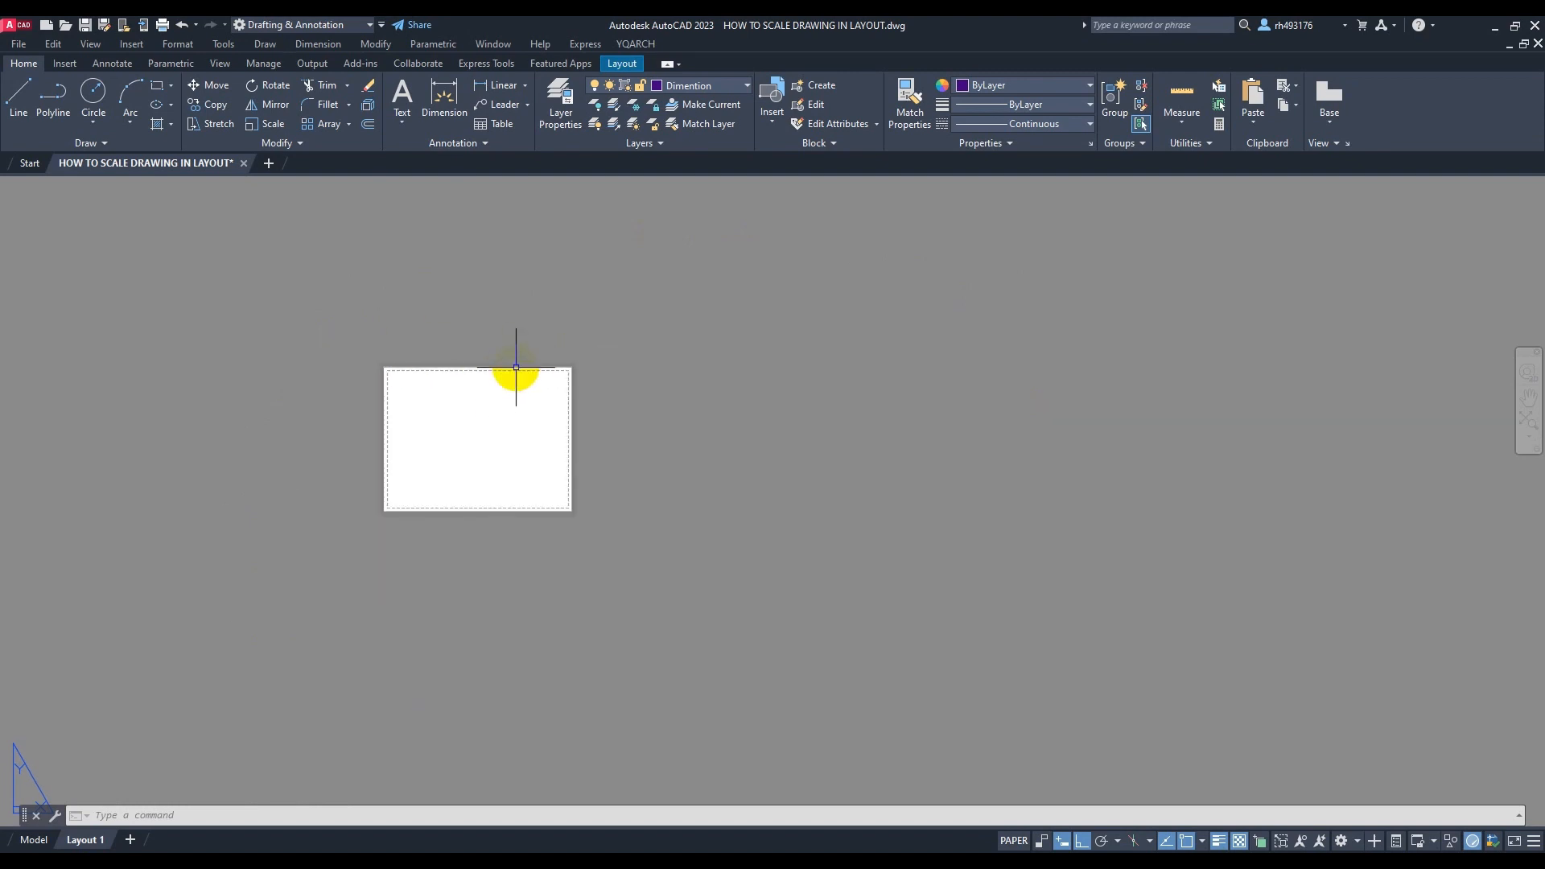
{"action": "scroll", "coordinate": [516, 367], "scroll_direction": "up", "scroll_amount": 2}
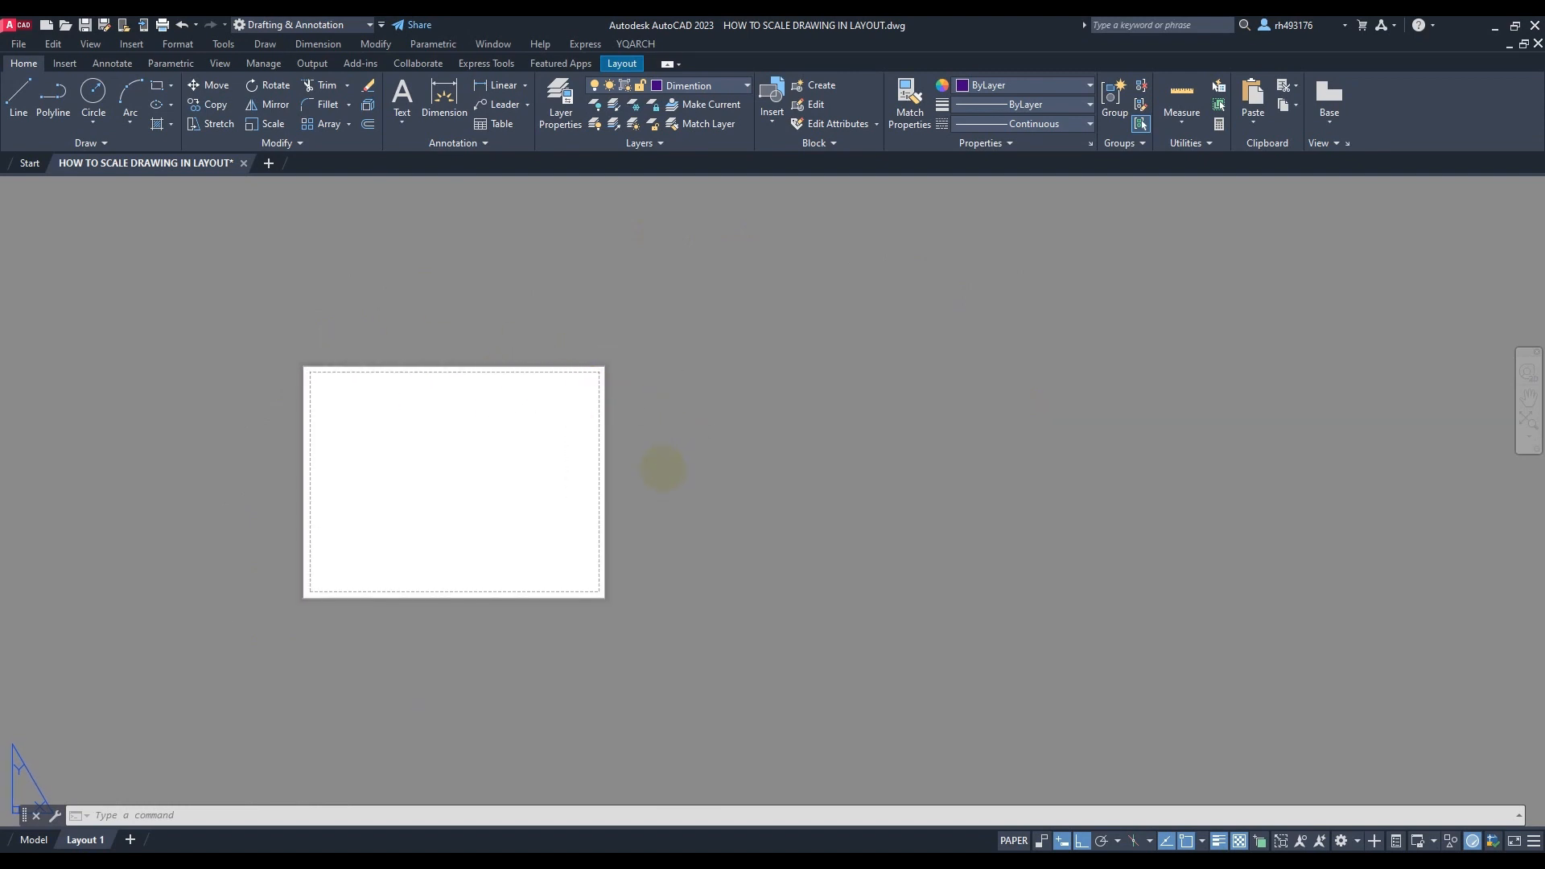
{"action": "middle_click_drag", "start_coordinate": [663, 469], "coordinate": [644, 404]}
{"action": "left_click", "coordinate": [642, 223]}
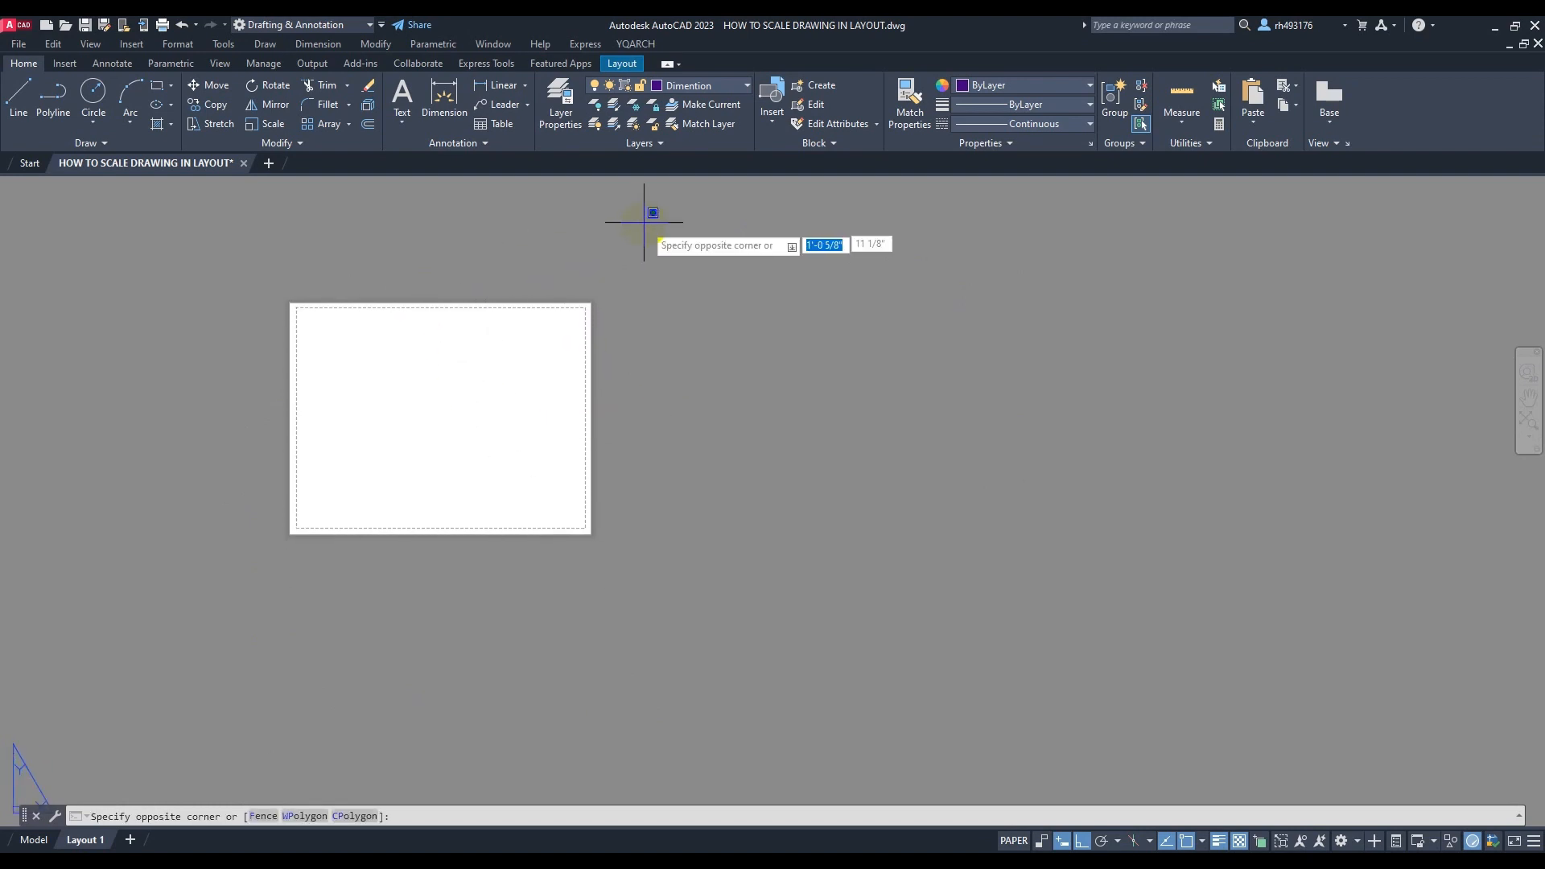
{"action": "left_click", "coordinate": [1035, 536]}
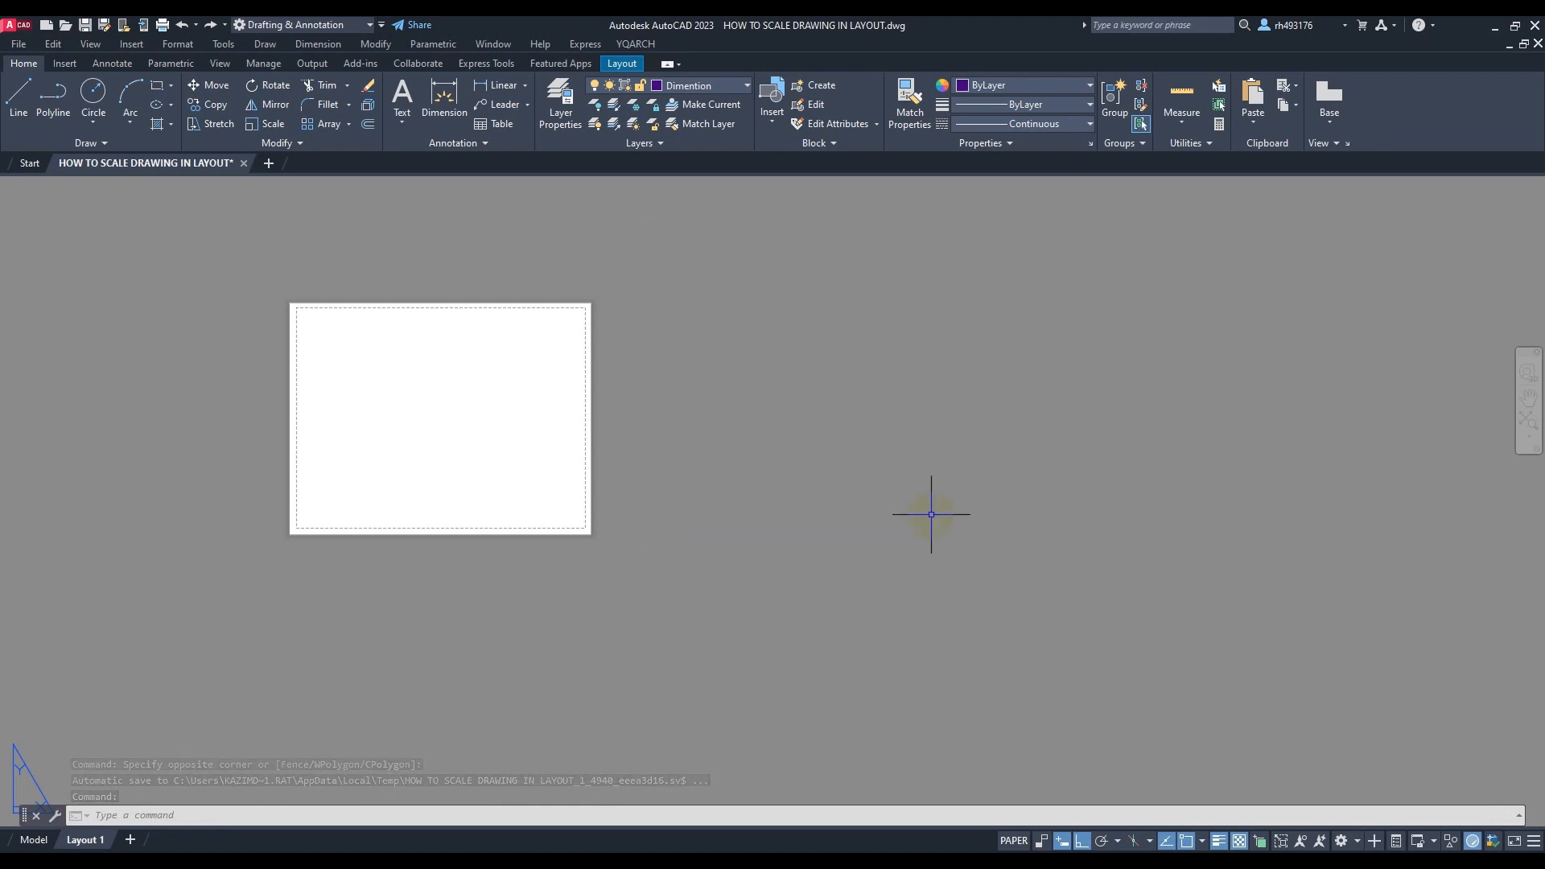
{"action": "scroll", "coordinate": [796, 475], "scroll_direction": "down", "scroll_amount": 2}
{"action": "scroll", "coordinate": [704, 475], "scroll_direction": "up", "scroll_amount": 2}
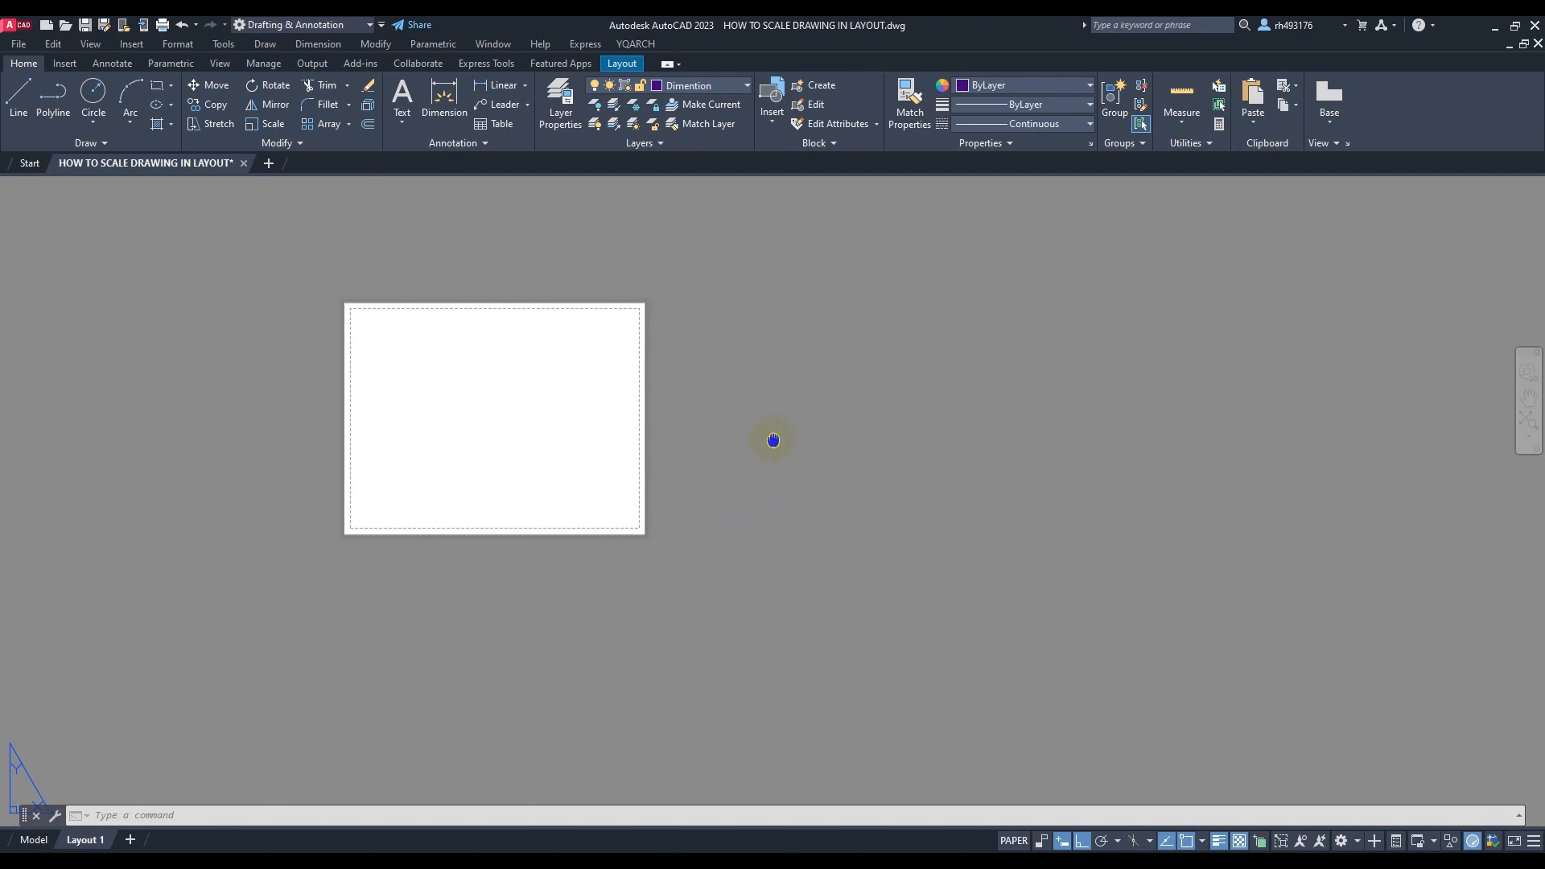
{"action": "middle_click_drag", "start_coordinate": [773, 438], "coordinate": [678, 445]}
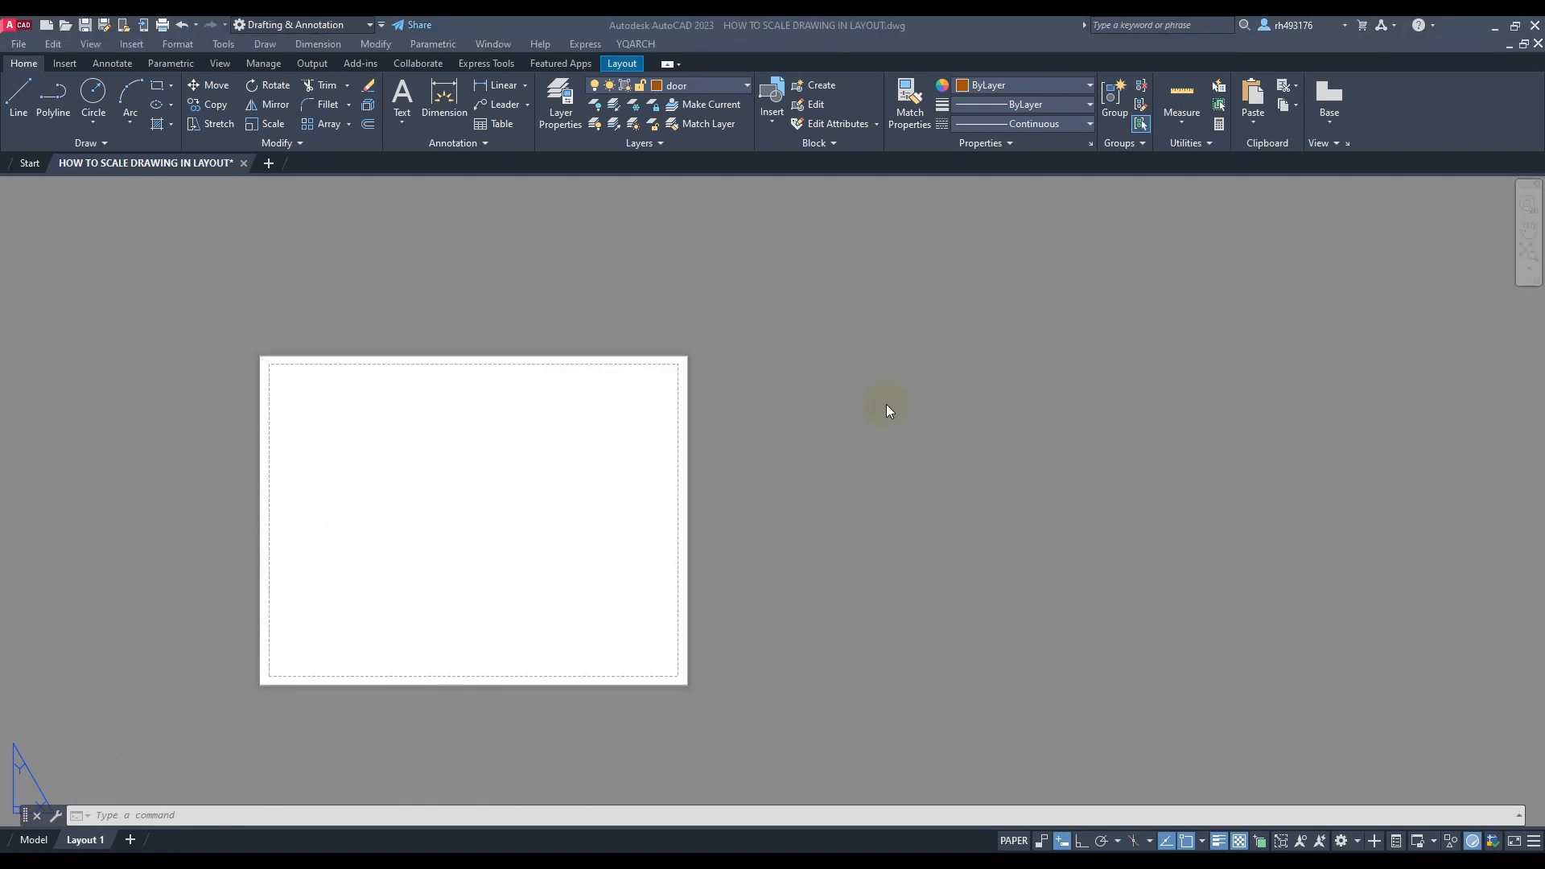
Create a new layer named SHEET 1 in the layer properties manager
{"action": "left_click", "coordinate": [560, 103]}
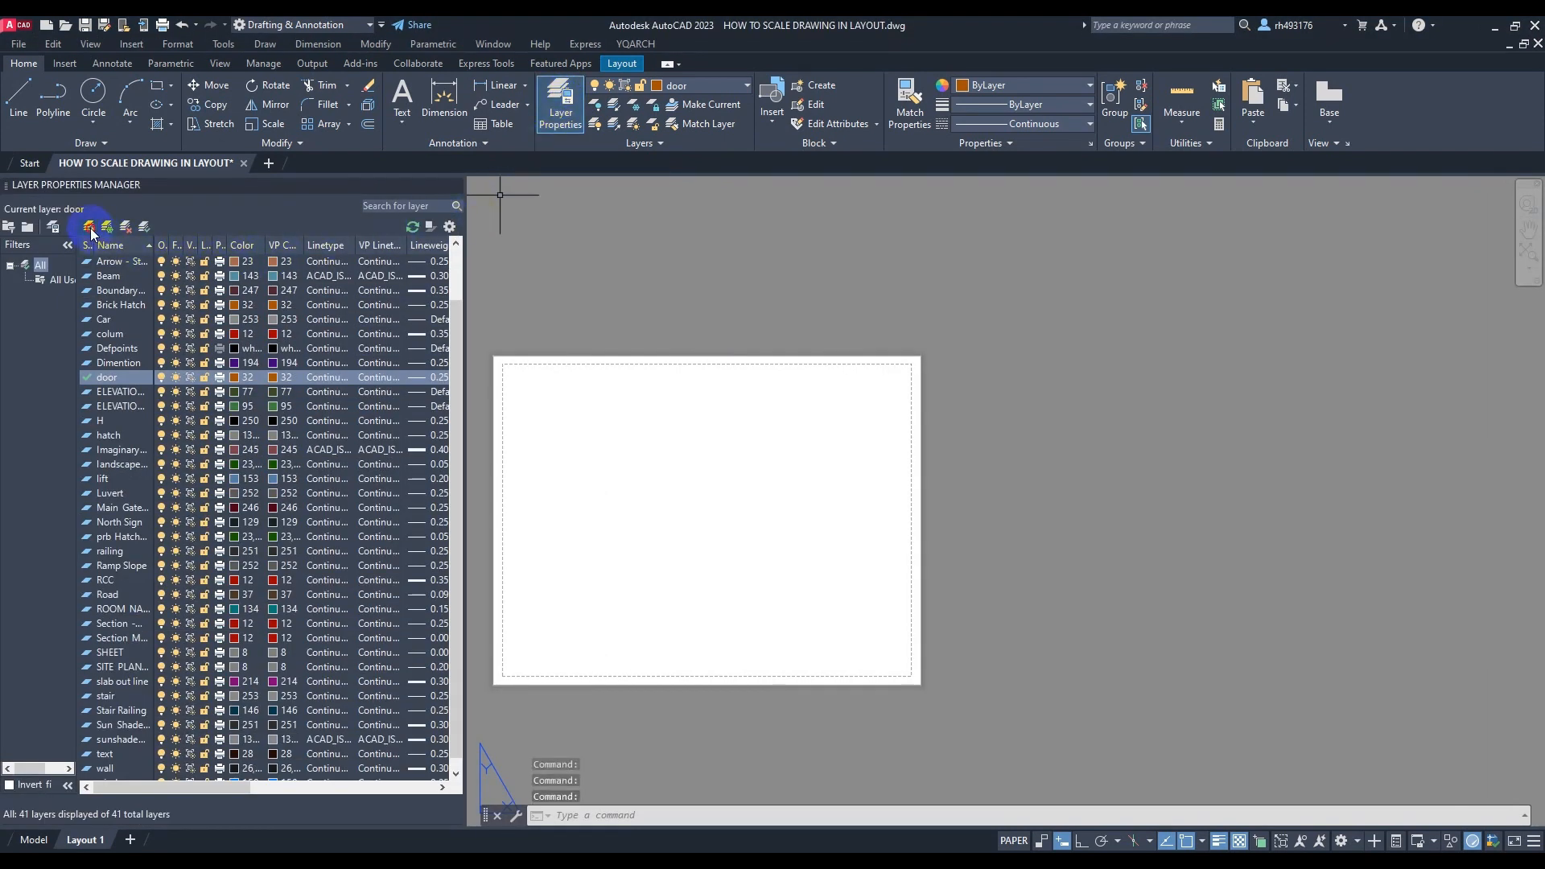
{"action": "left_click", "coordinate": [89, 228]}
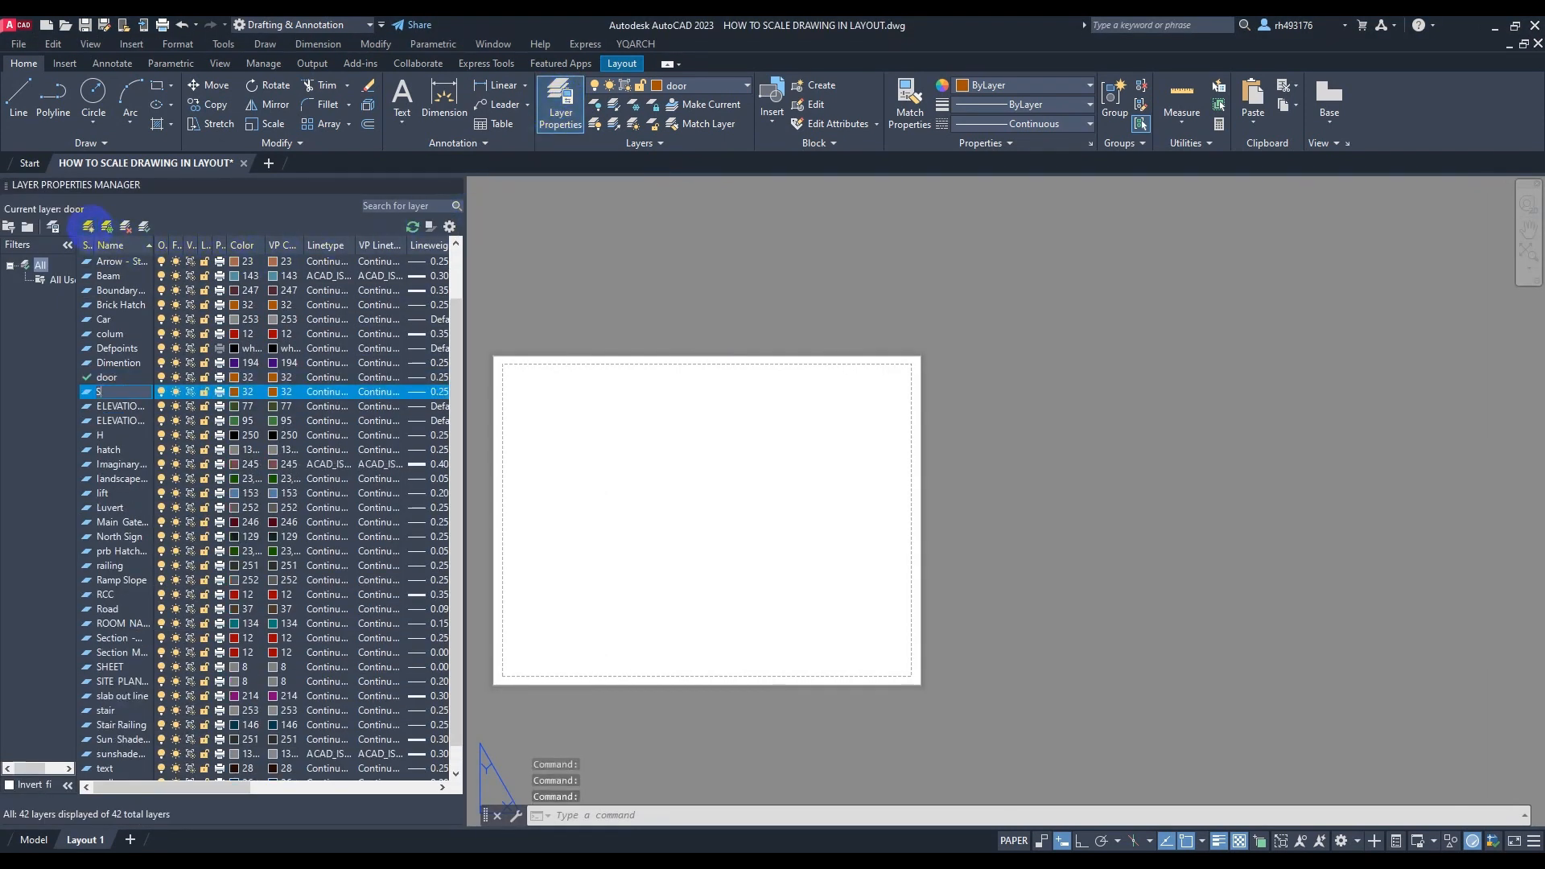
{"action": "key", "text": "Return"}
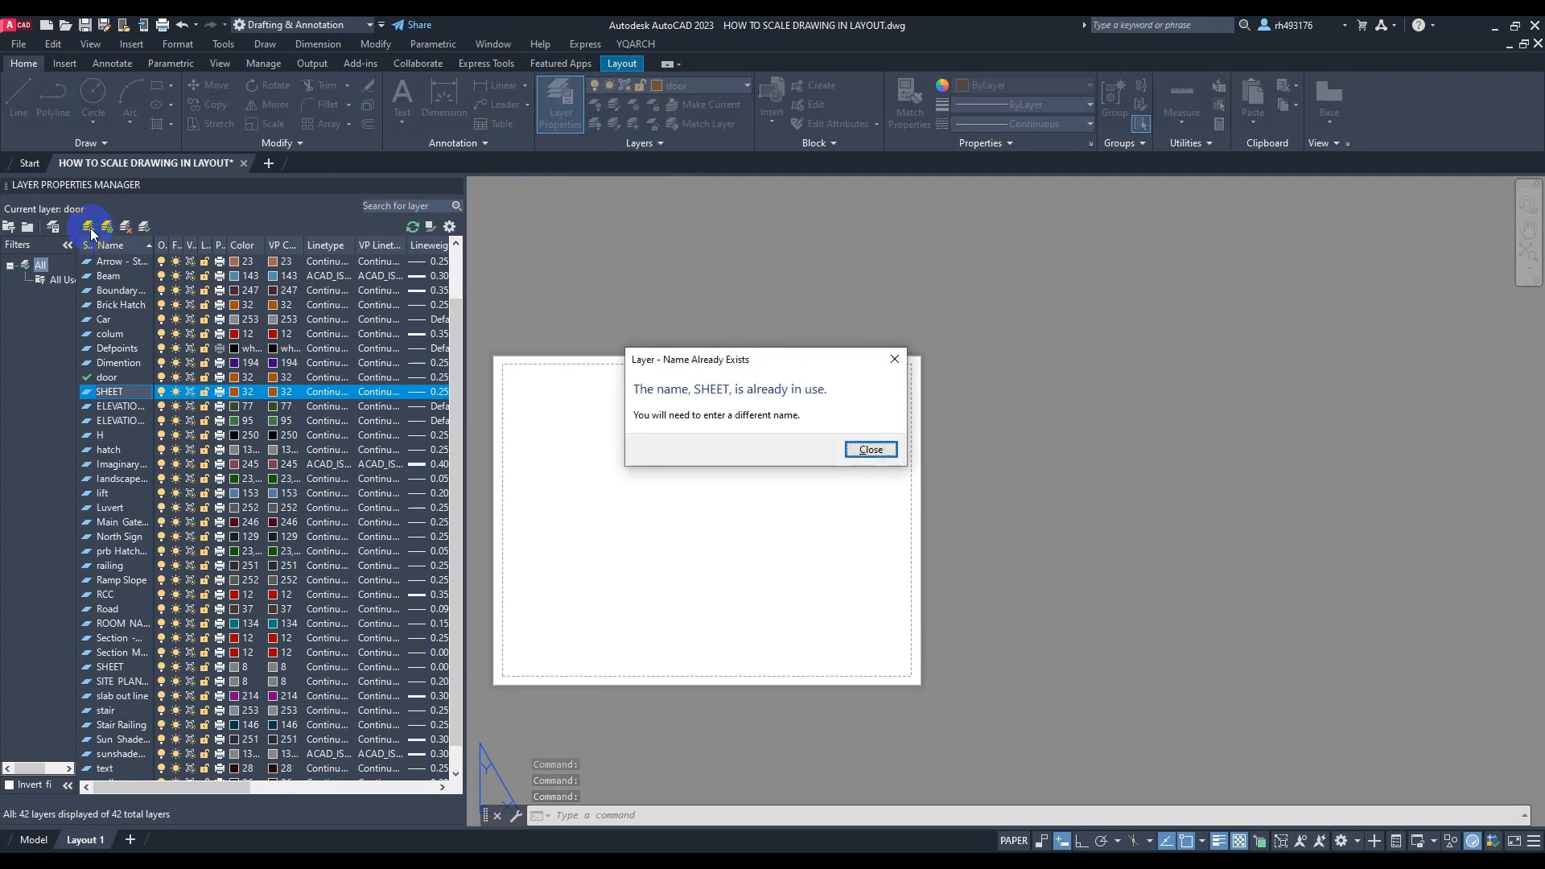
{"action": "left_click", "coordinate": [892, 360]}
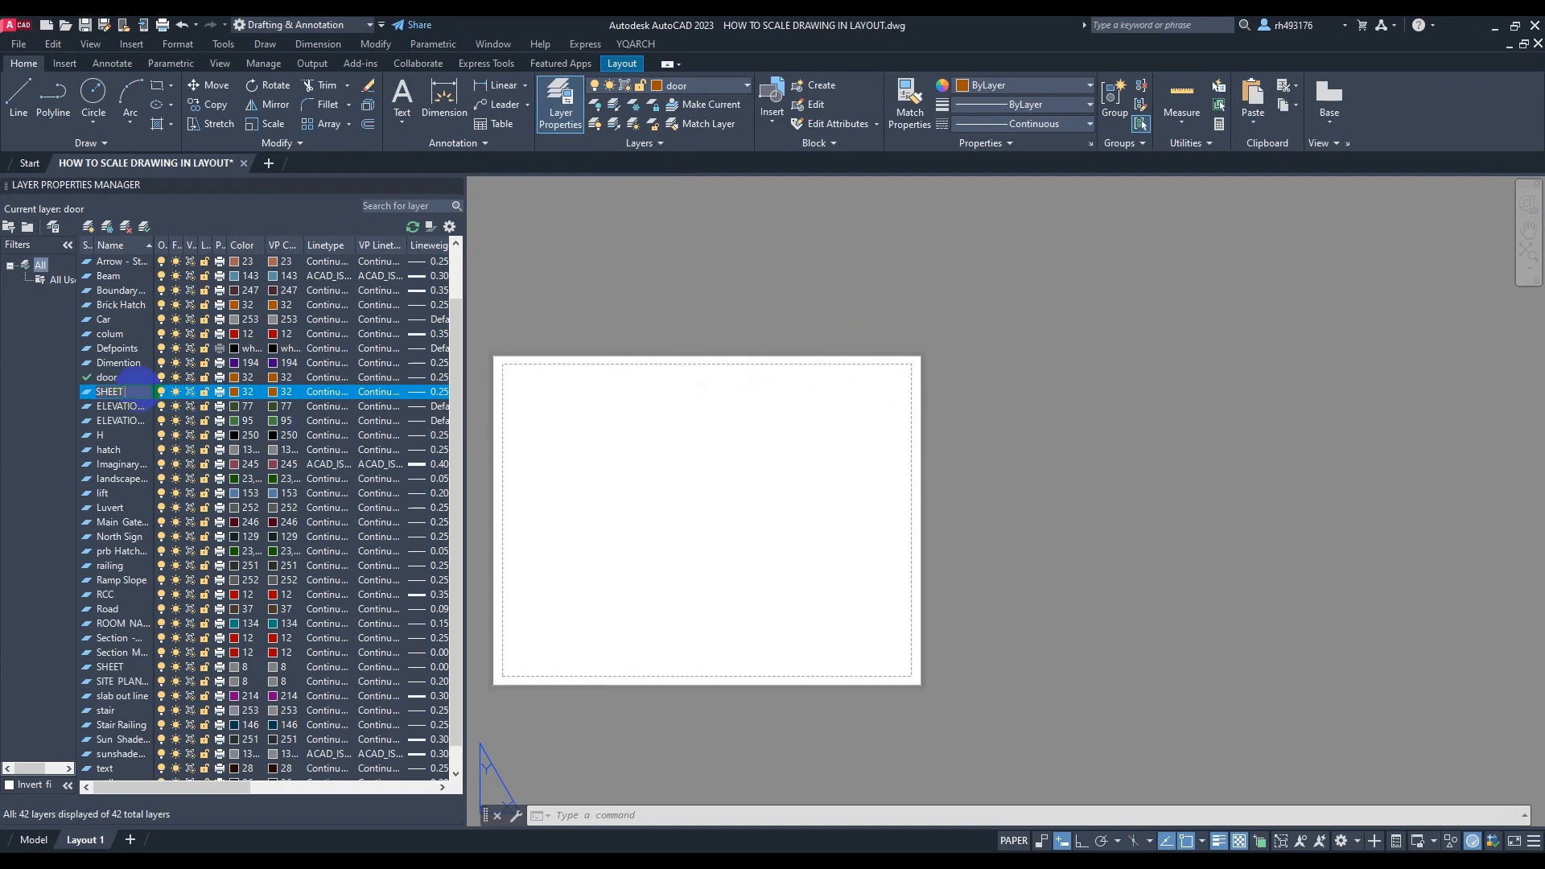
{"action": "key", "text": "Return"}
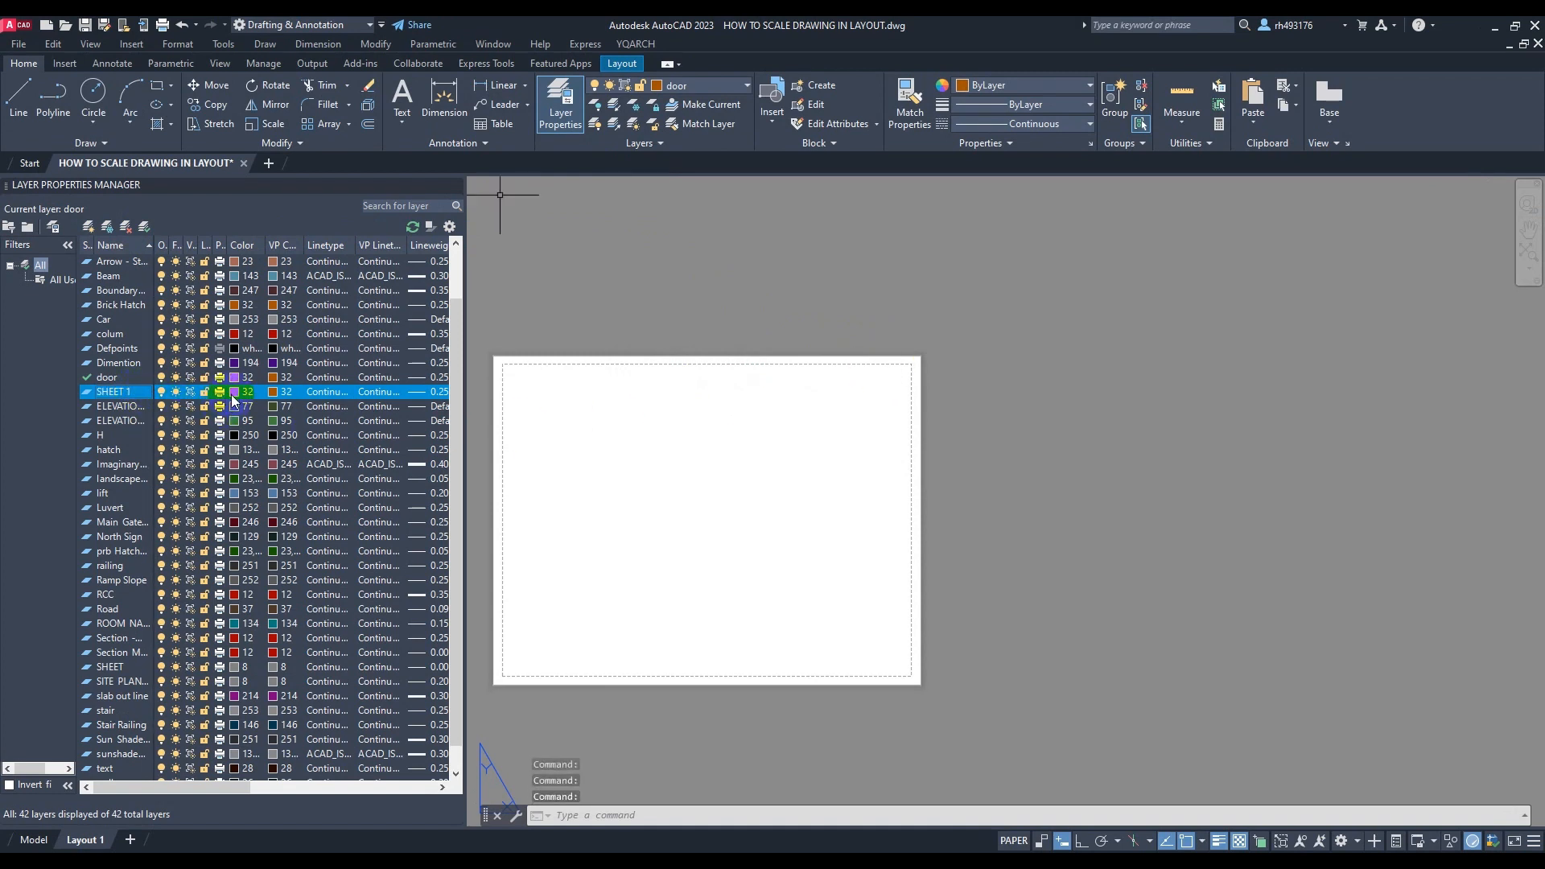
Set the SHEET 1 layer's color to index 250 and make it the current layer
{"action": "left_click", "coordinate": [231, 396]}
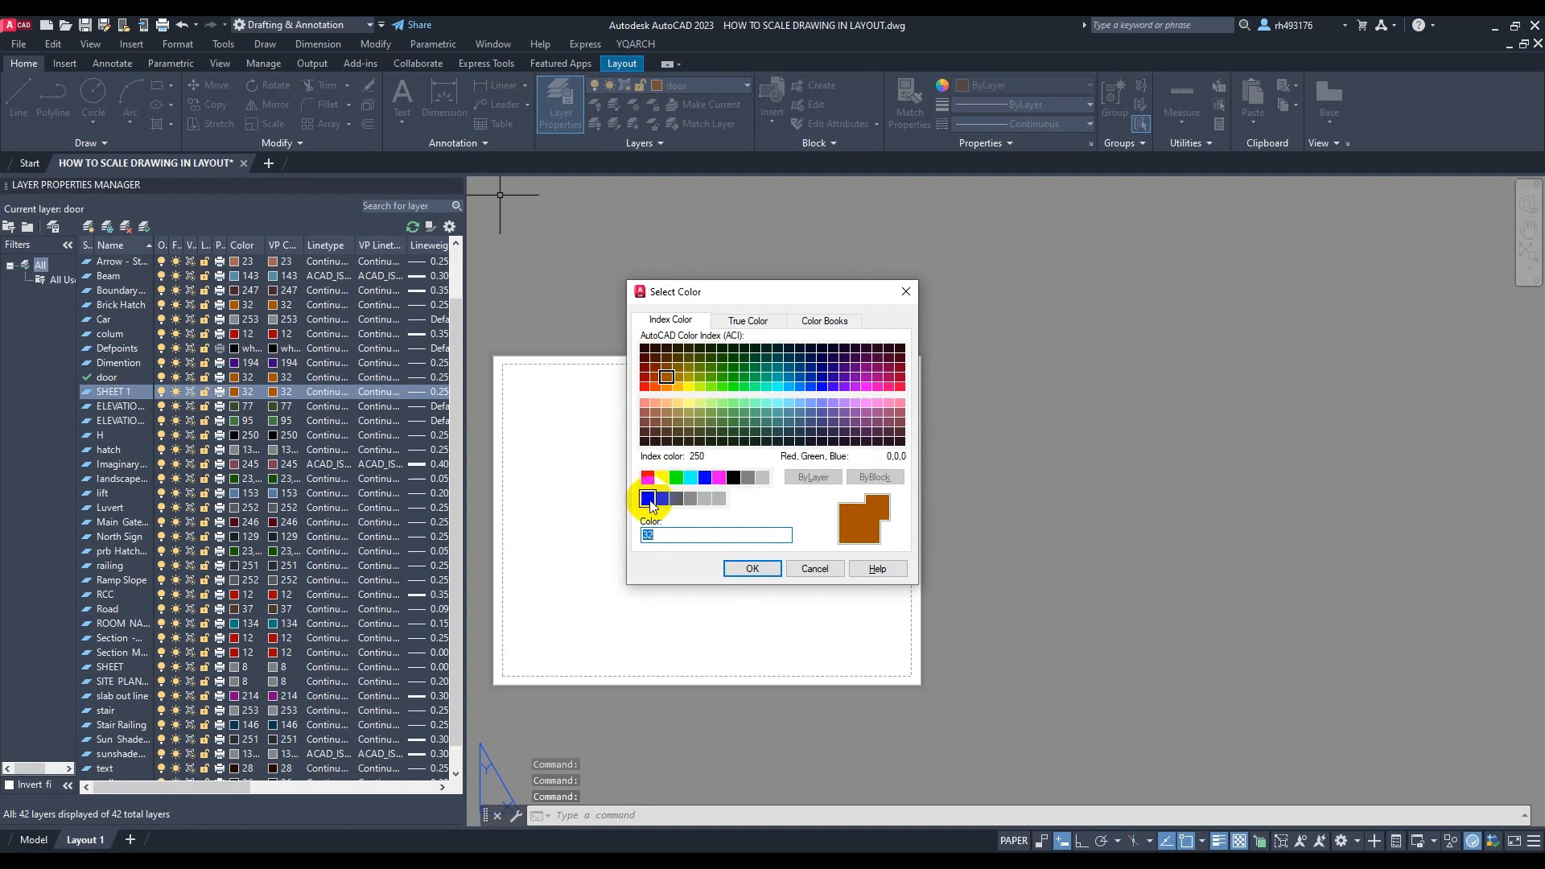
{"action": "left_click", "coordinate": [648, 500]}
{"action": "left_click", "coordinate": [736, 568]}
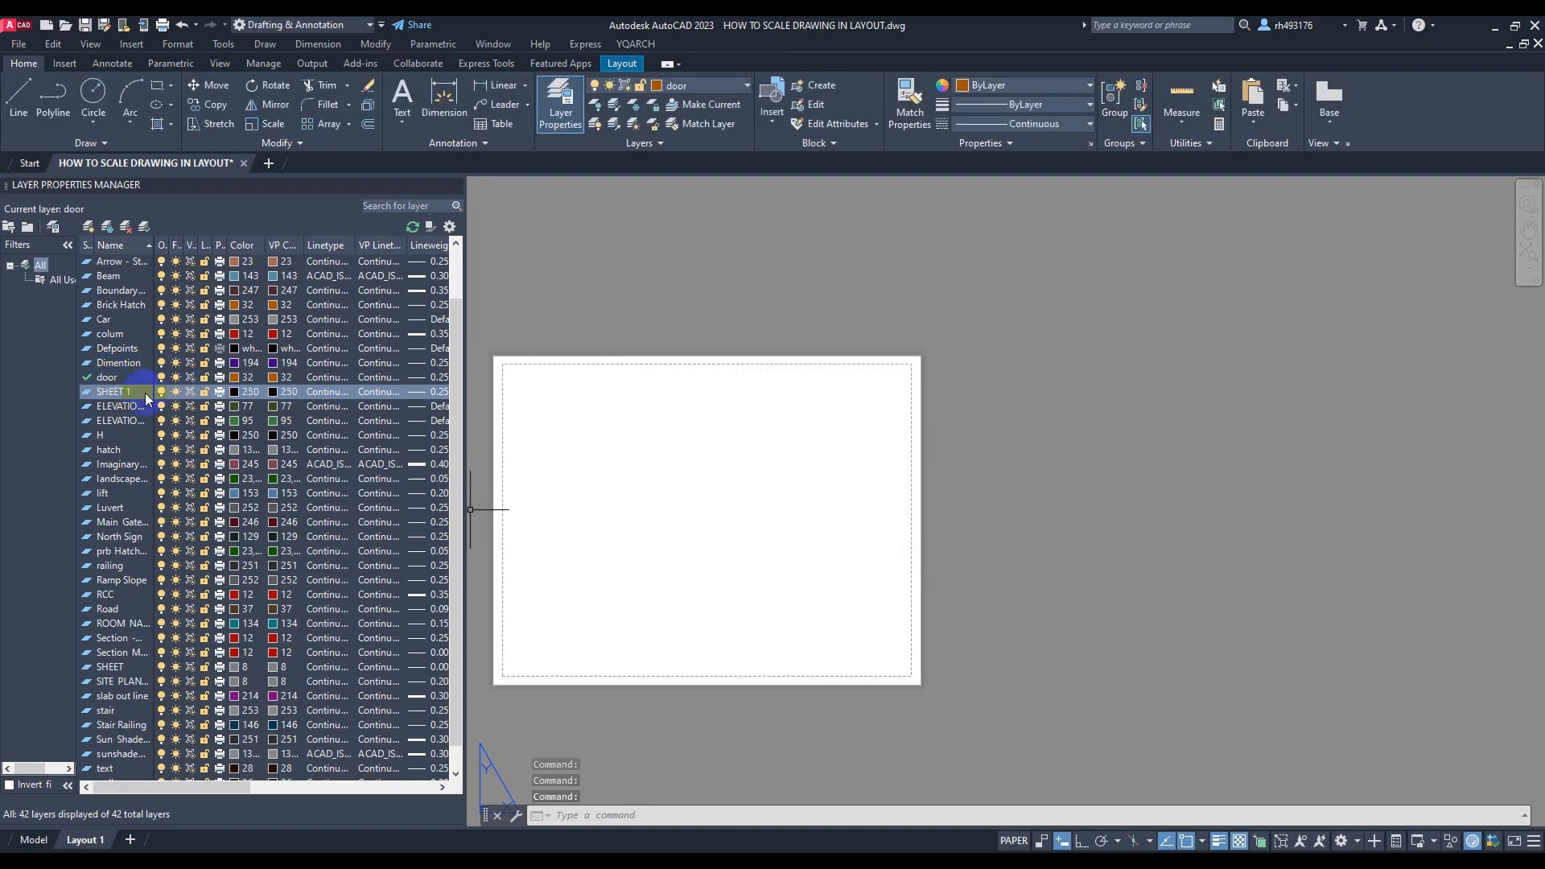
{"action": "double_click", "coordinate": [140, 391]}
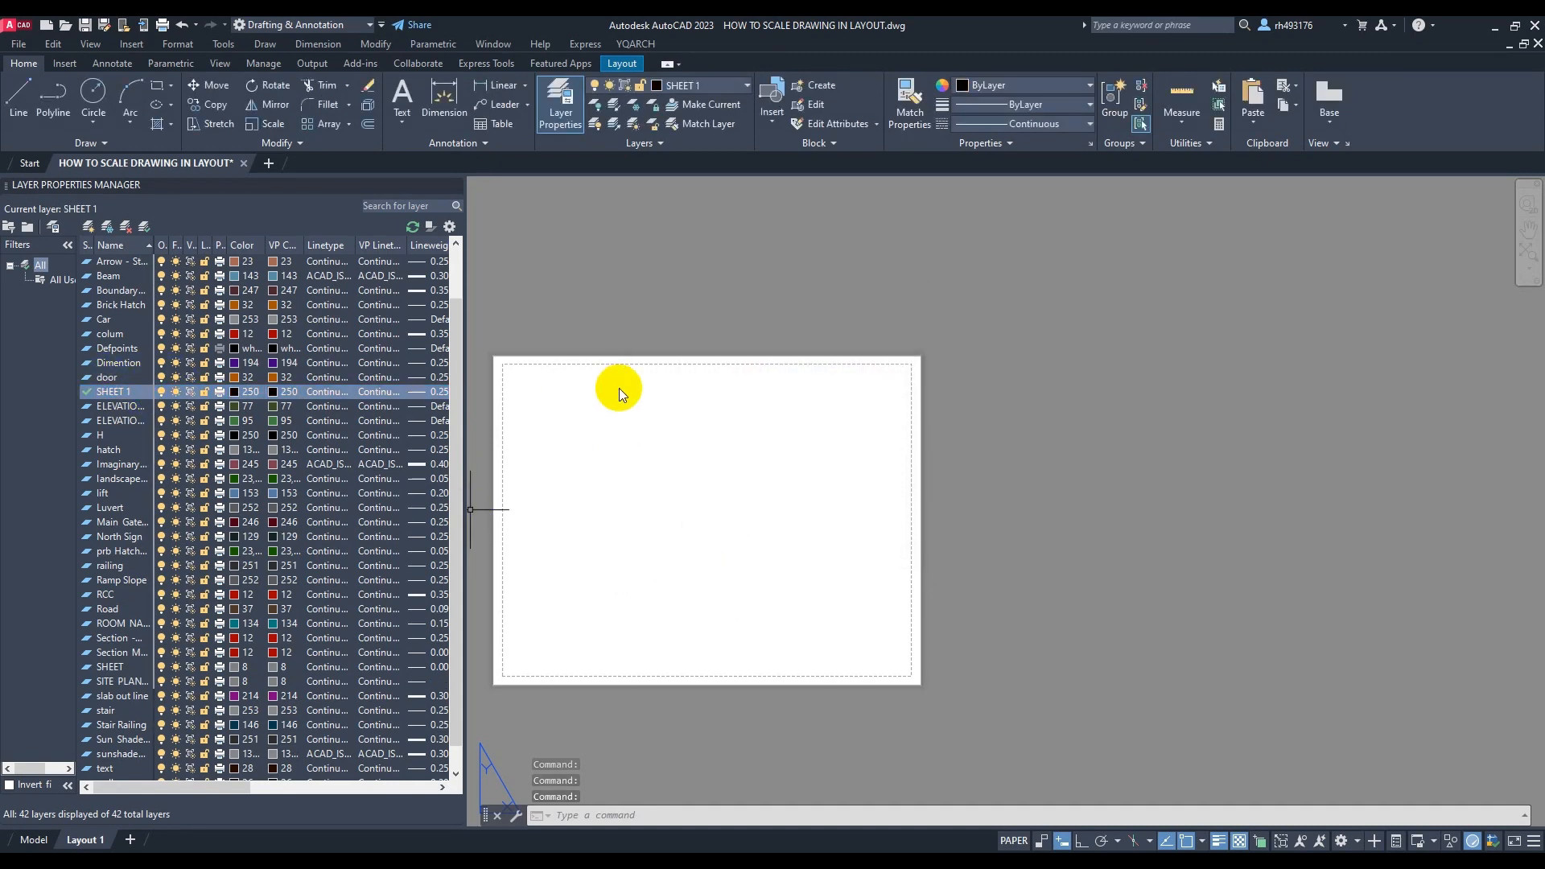
Draw a rectangle 40 wide by 44 high in the empty area beside the layout's white sheet
{"action": "scroll", "coordinate": [556, 390], "scroll_direction": "down", "scroll_amount": 1}
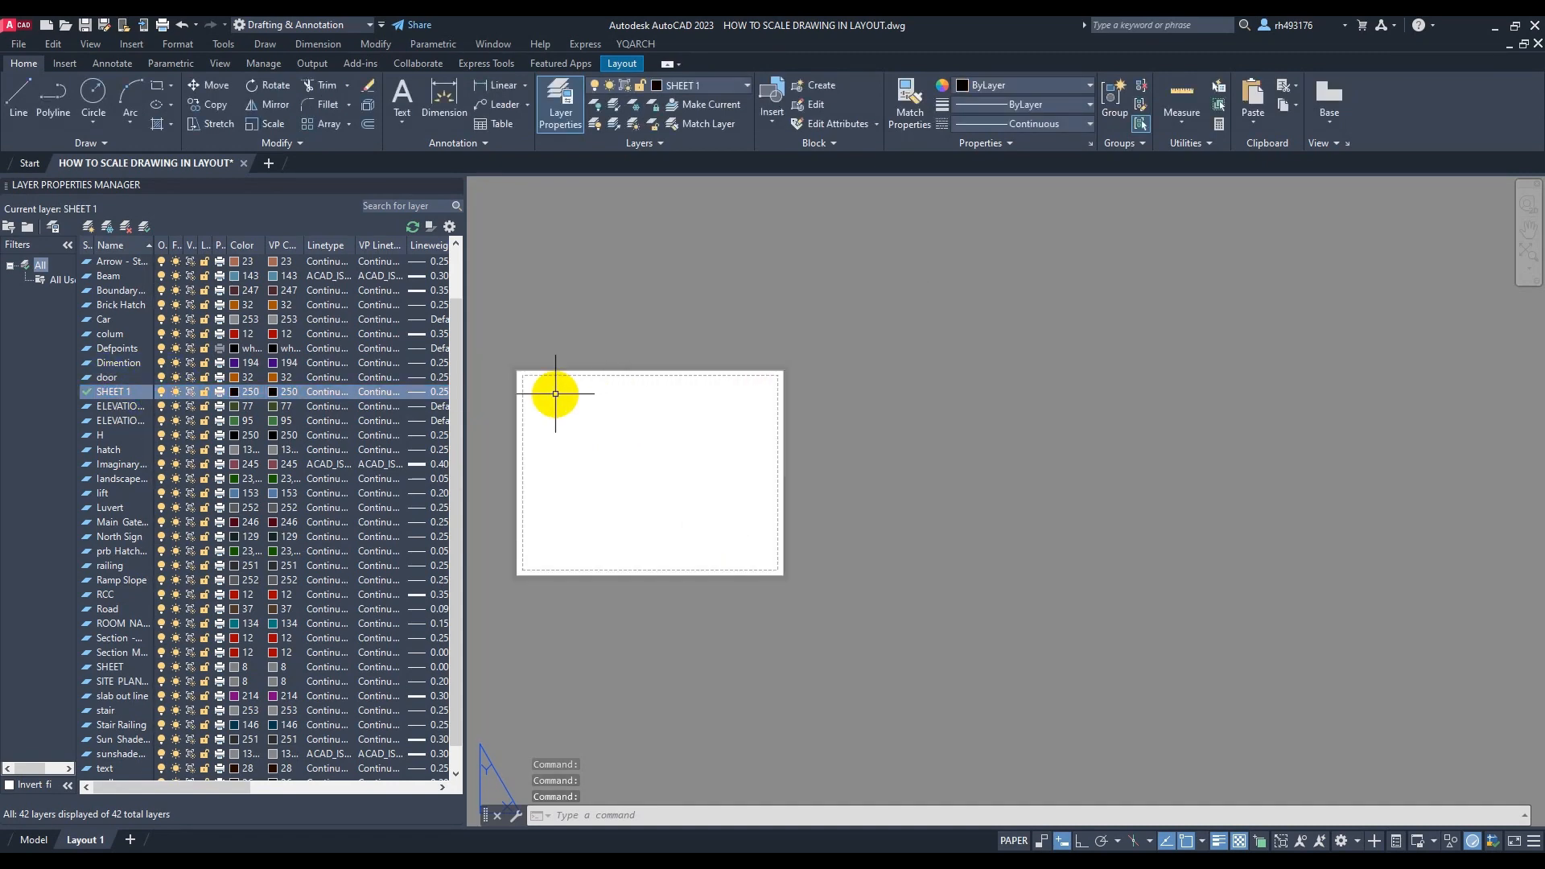
{"action": "left_click", "coordinate": [157, 85]}
{"action": "left_click", "coordinate": [892, 347]}
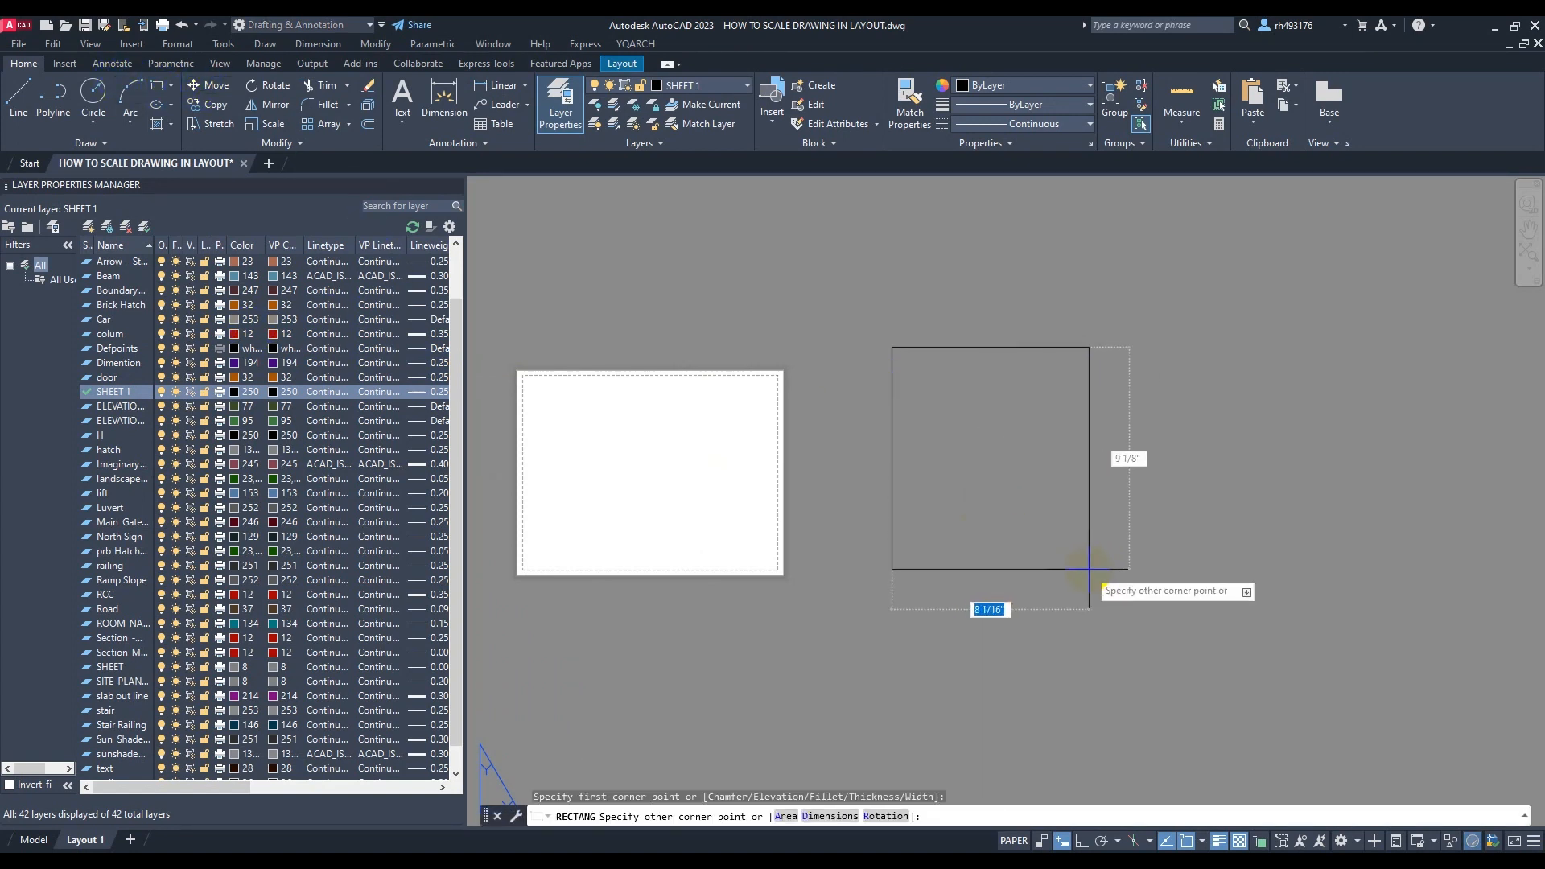
{"action": "scroll", "coordinate": [819, 507], "scroll_direction": "down", "scroll_amount": 2}
{"action": "scroll", "coordinate": [967, 599], "scroll_direction": "down", "scroll_amount": 4}
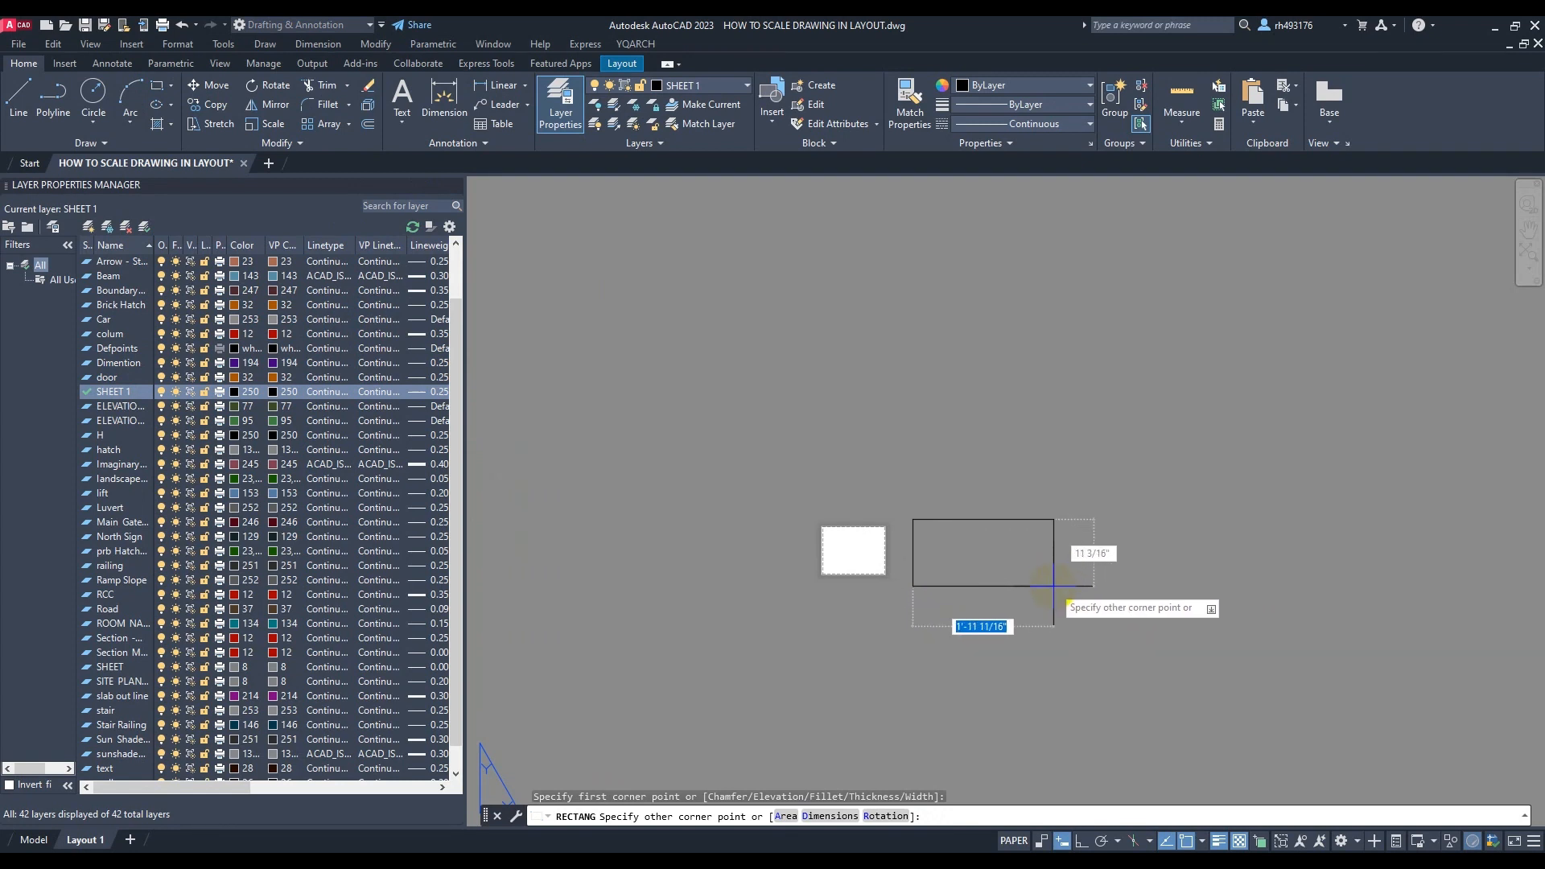
{"action": "type", "text": "40"}
{"action": "key", "text": "Tab"}
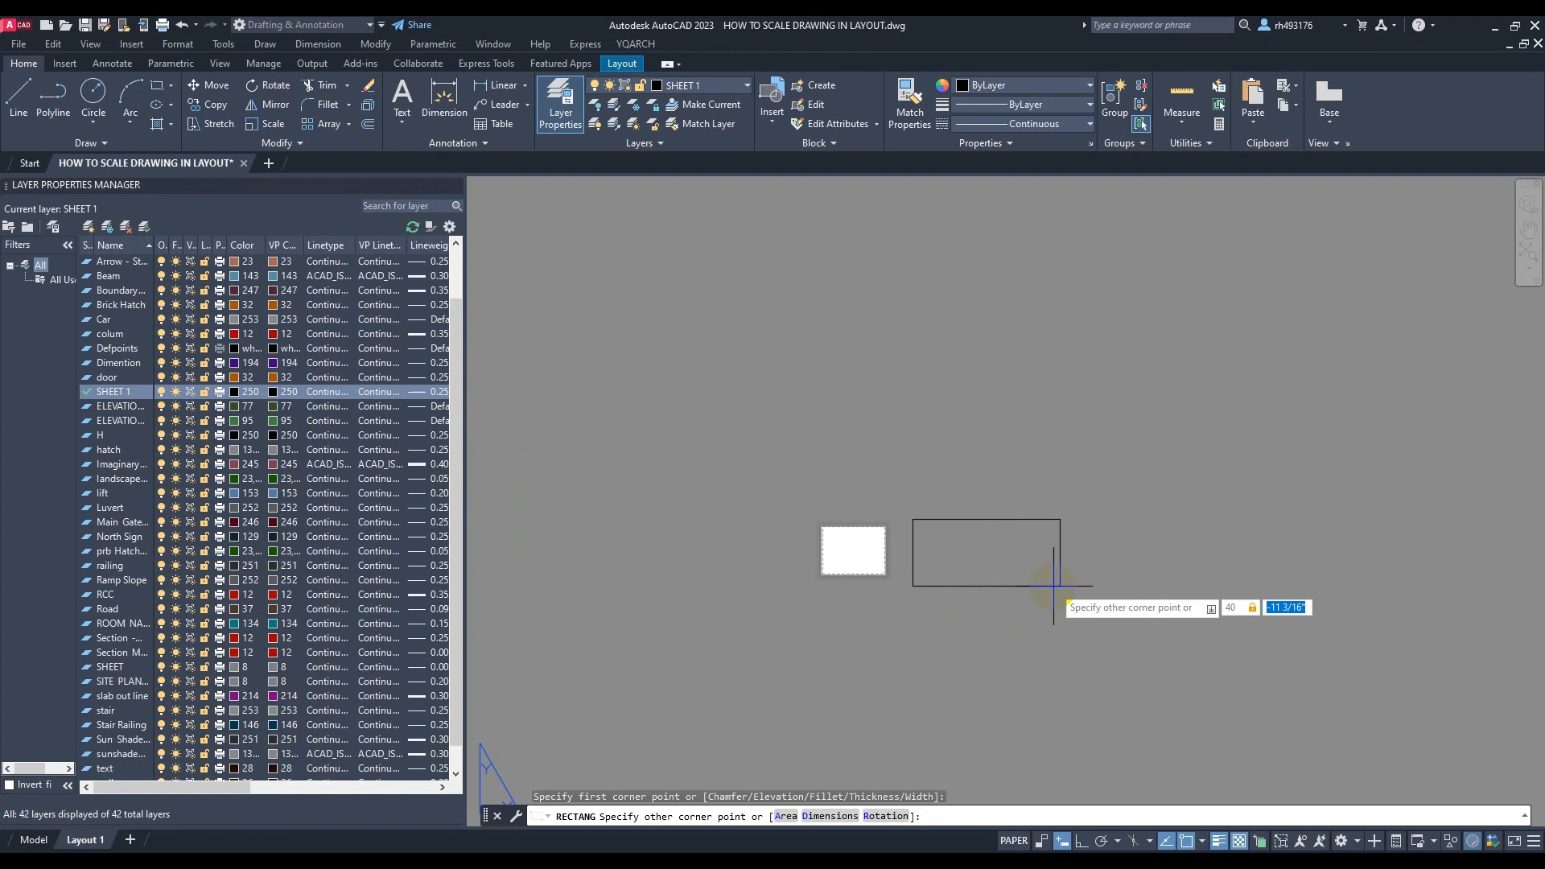
{"action": "type", "text": "44"}
{"action": "key", "text": "Return"}
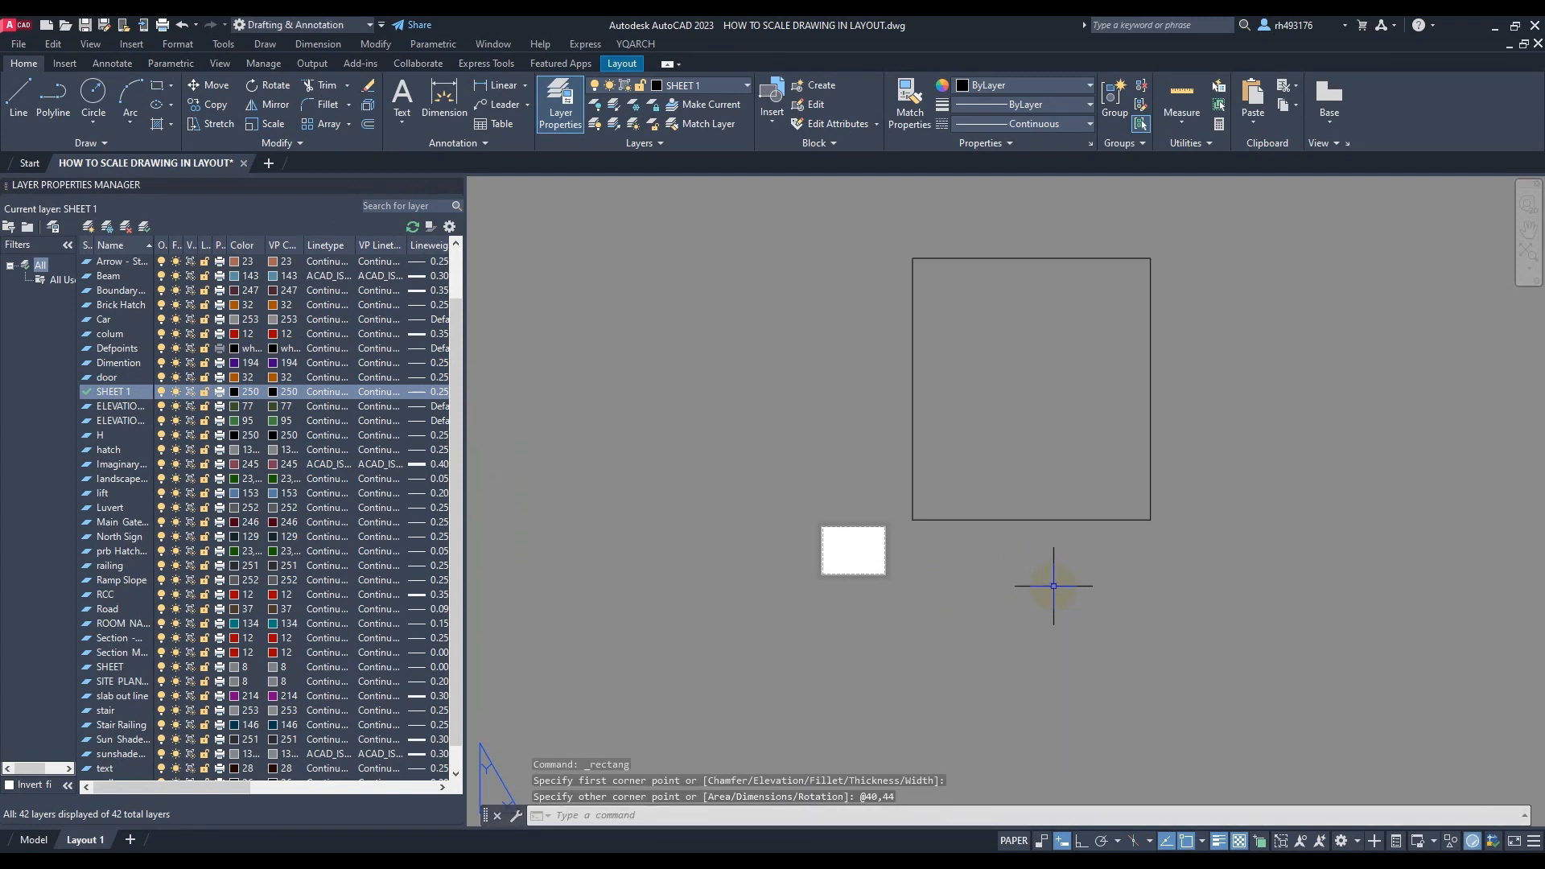
{"action": "scroll", "coordinate": [1170, 354], "scroll_direction": "up", "scroll_amount": 2}
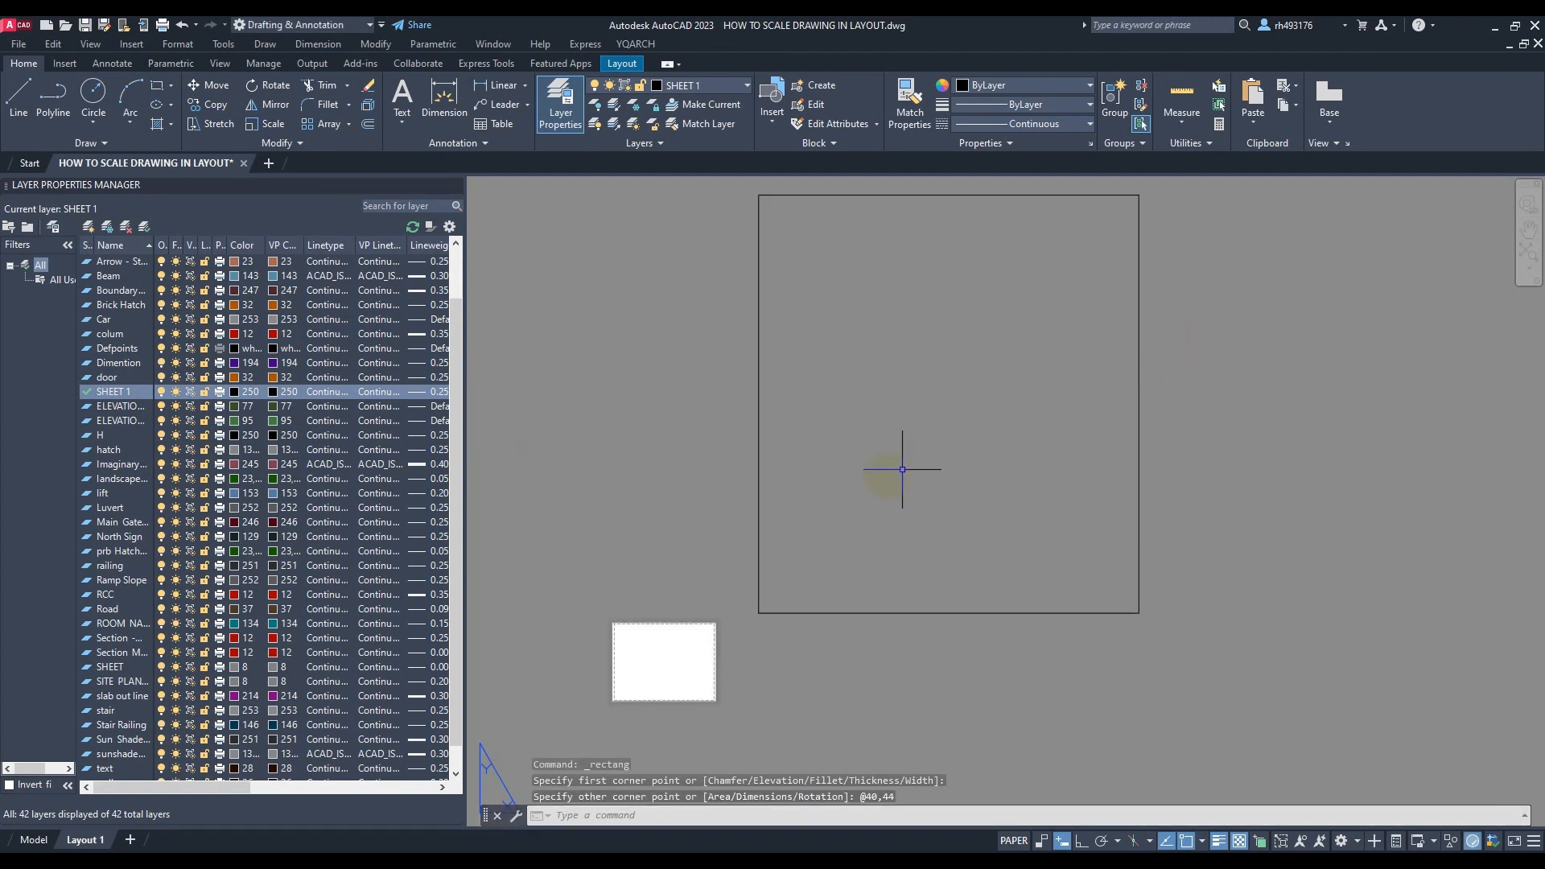
{"action": "scroll", "coordinate": [847, 503], "scroll_direction": "down", "scroll_amount": 2}
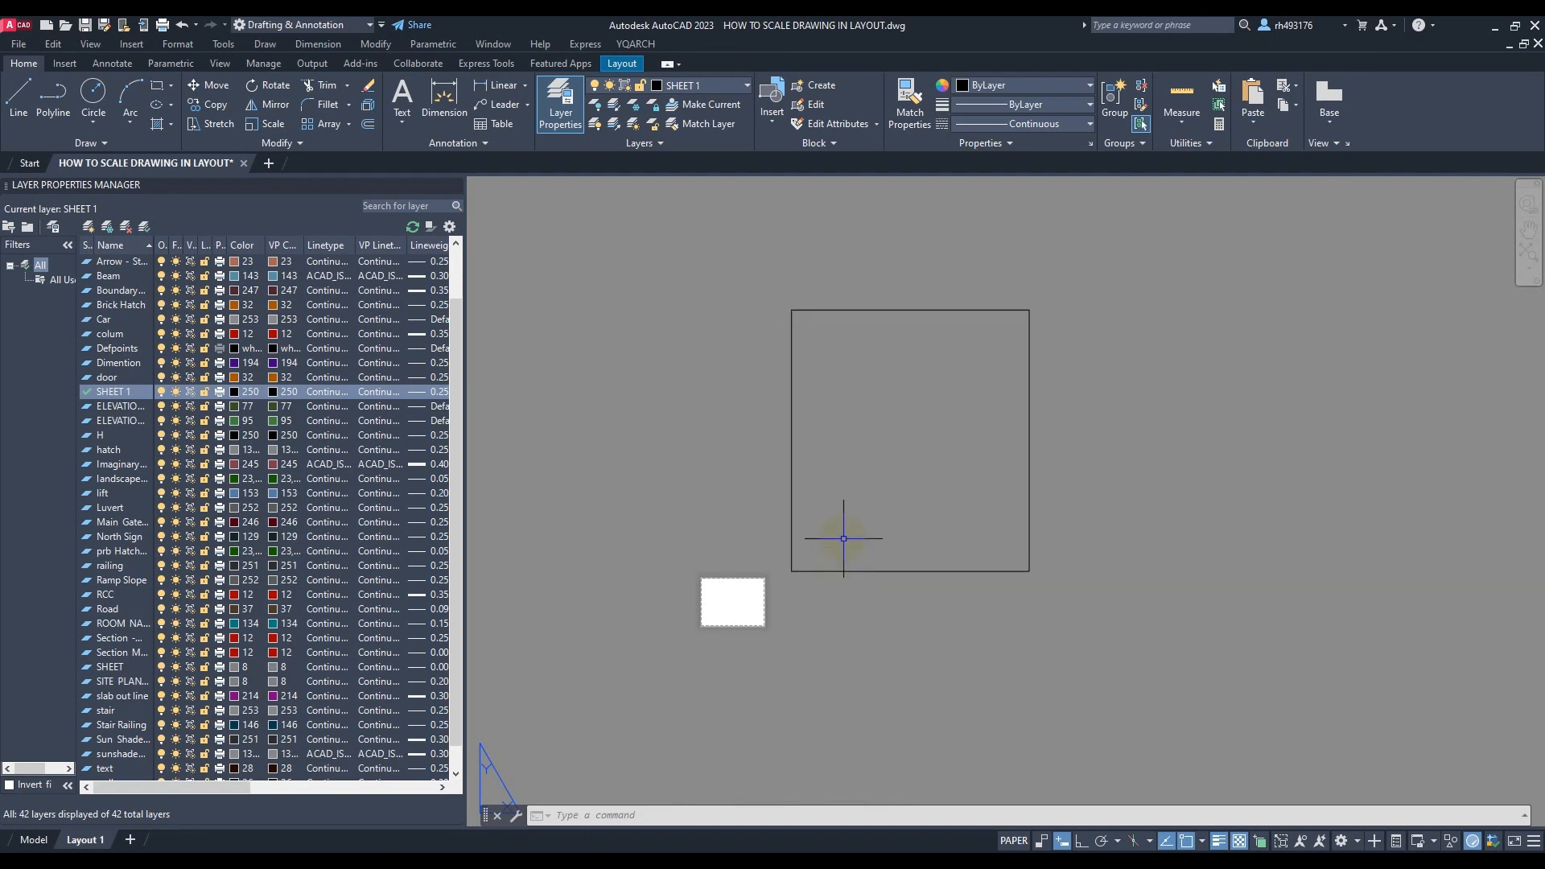
{"action": "scroll", "coordinate": [807, 552], "scroll_direction": "up", "scroll_amount": 2}
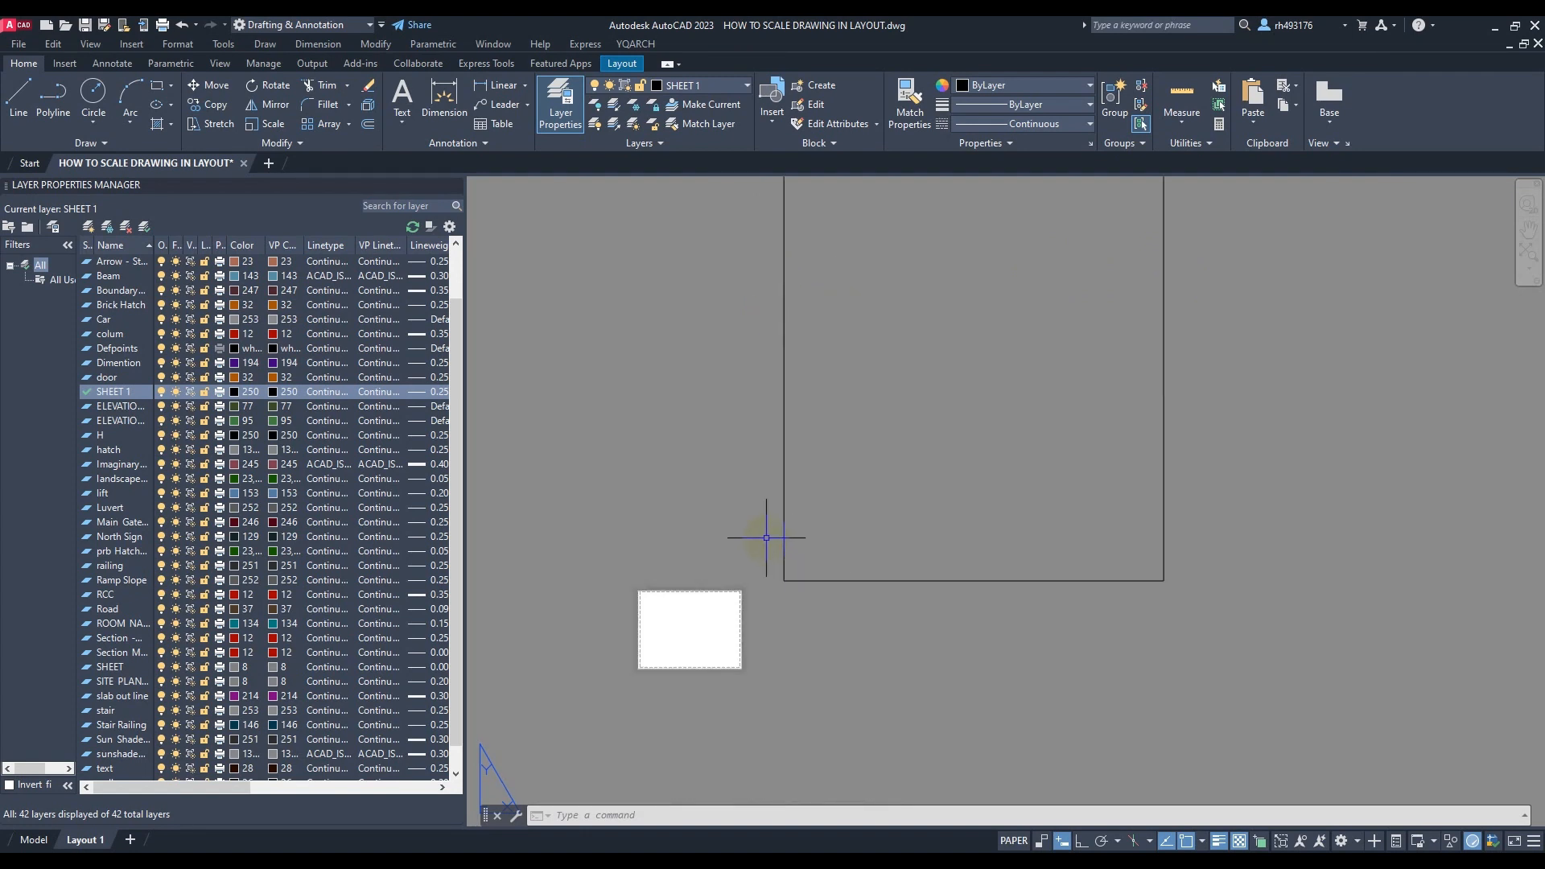
{"action": "scroll", "coordinate": [1074, 666], "scroll_direction": "down", "scroll_amount": 2}
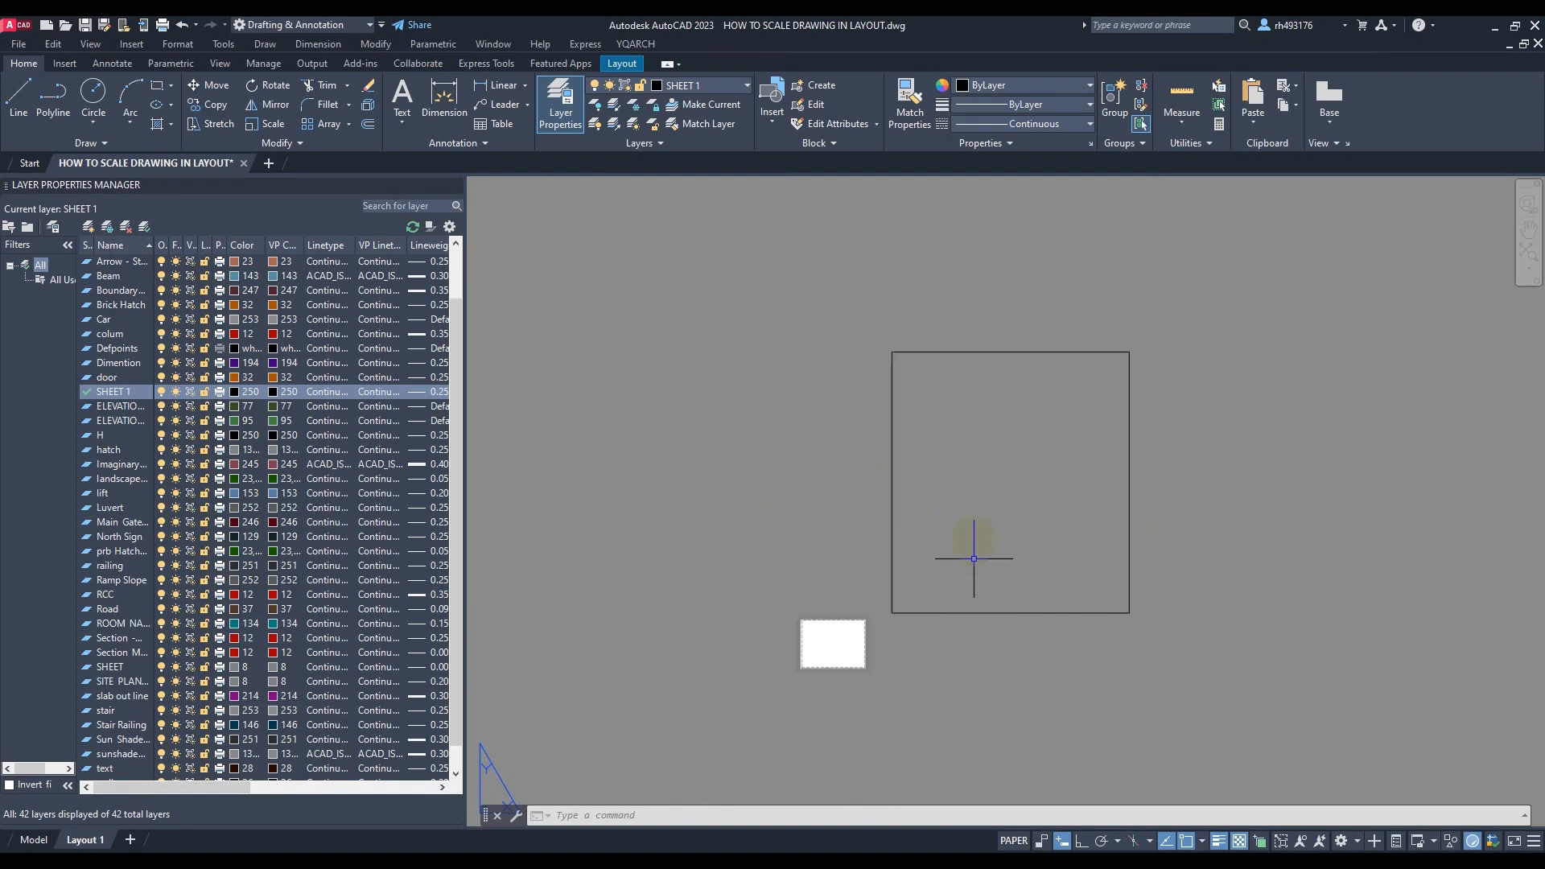
Offset the 40 by 44 sheet rectangle inward by 0.5 to form an inner border
{"action": "scroll", "coordinate": [1147, 491], "scroll_direction": "up", "scroll_amount": 5}
{"action": "scroll", "coordinate": [1141, 516], "scroll_direction": "down", "scroll_amount": 3}
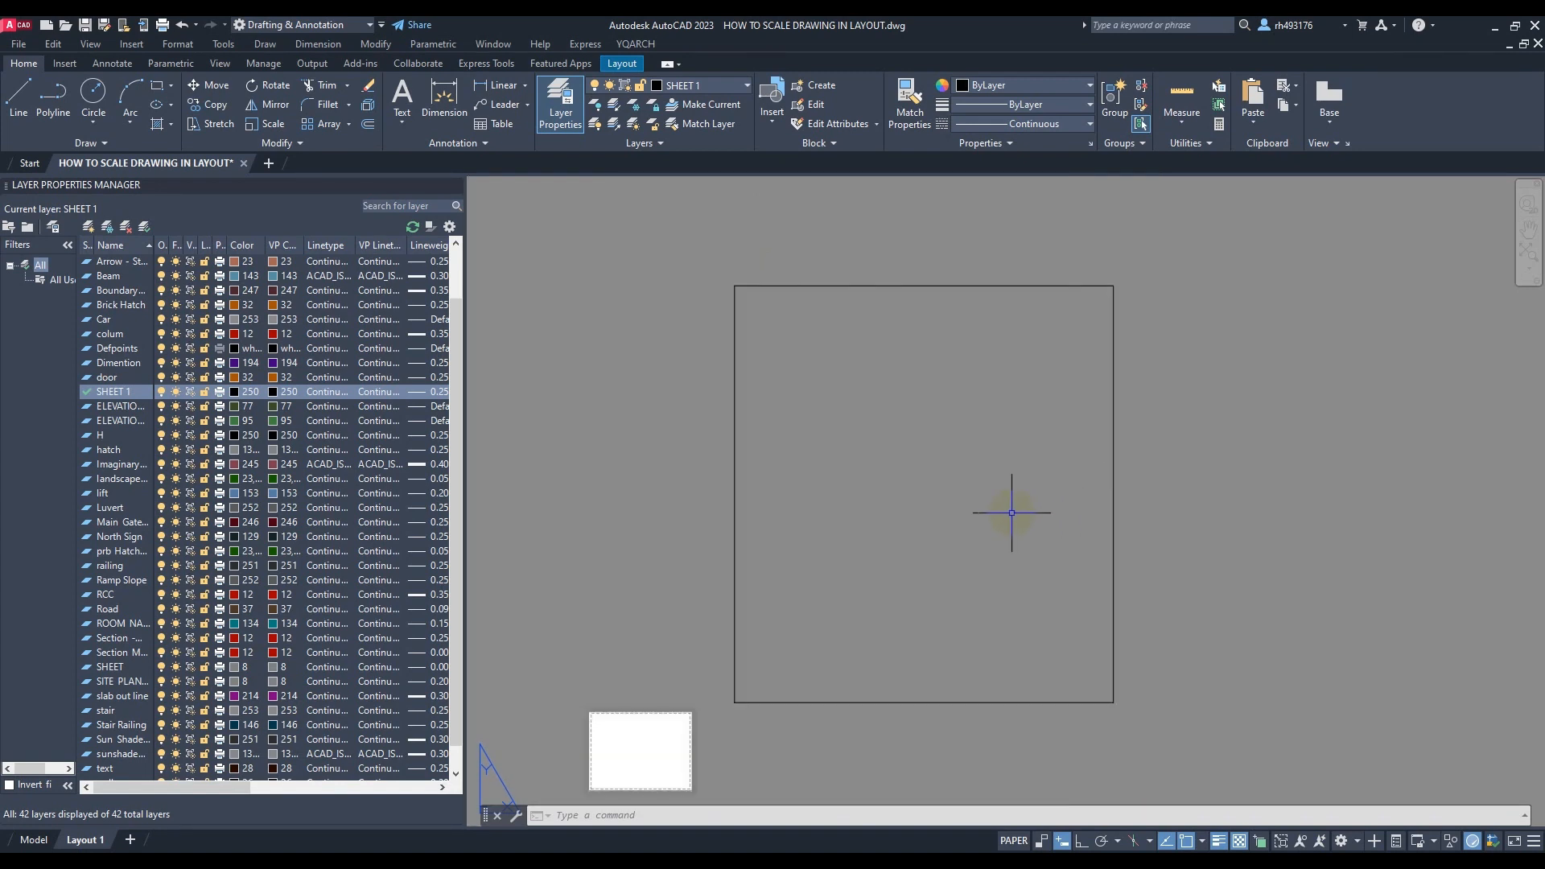
{"action": "type", "text": "o"}
{"action": "key", "text": "Return"}
{"action": "type", "text": ".5"}
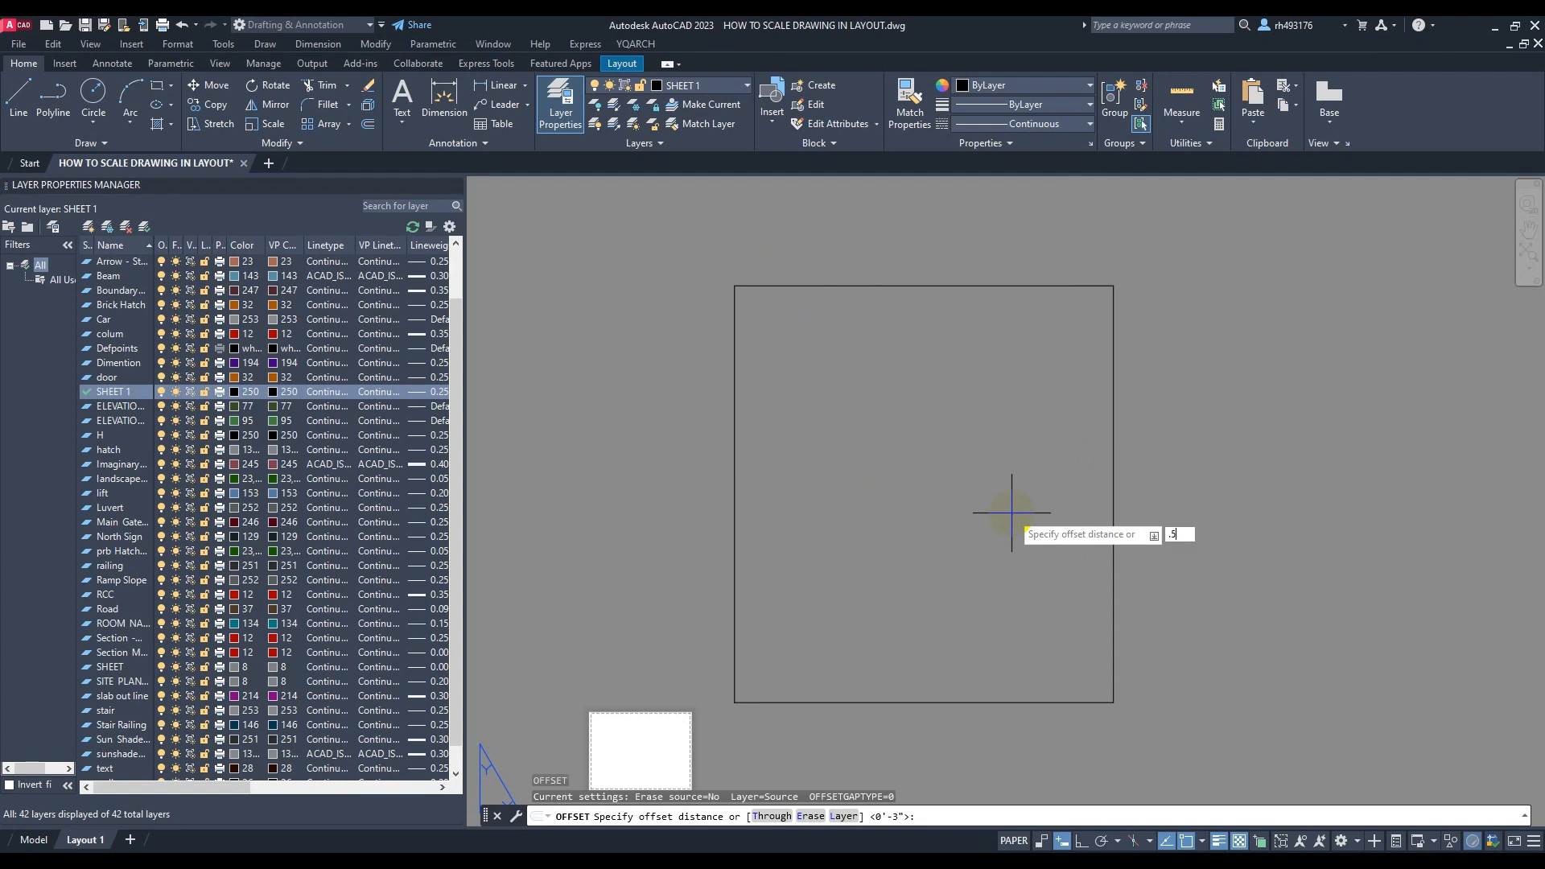
{"action": "key", "text": "Return"}
{"action": "left_click", "coordinate": [1113, 509]}
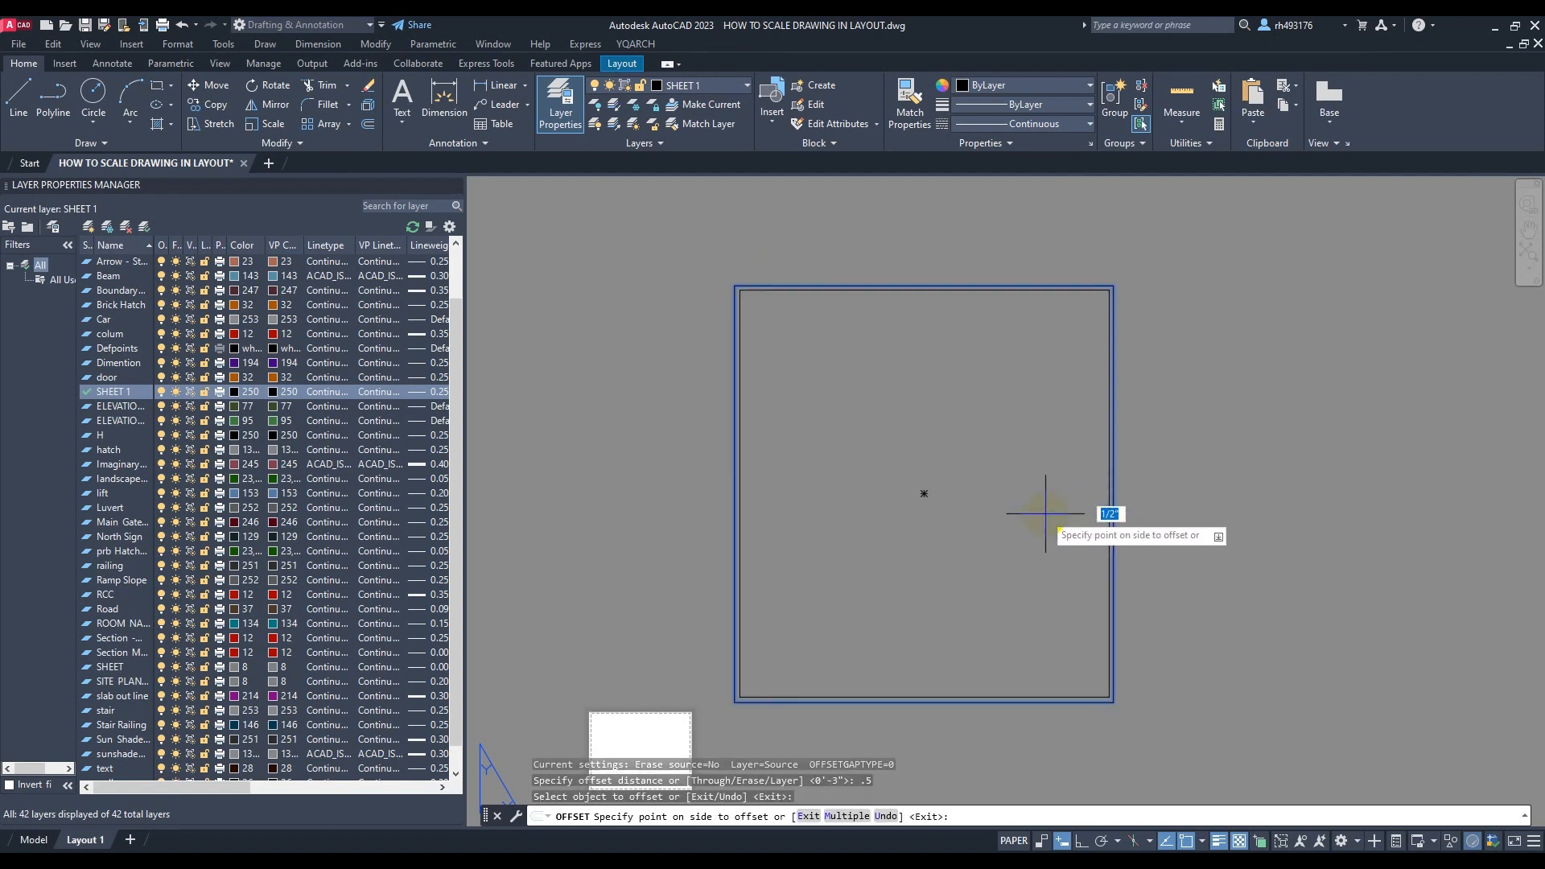
{"action": "left_click", "coordinate": [998, 571]}
{"action": "key", "text": "Escape"}
Explode the inner border rectangle into separate lines
{"action": "left_click", "coordinate": [860, 698]}
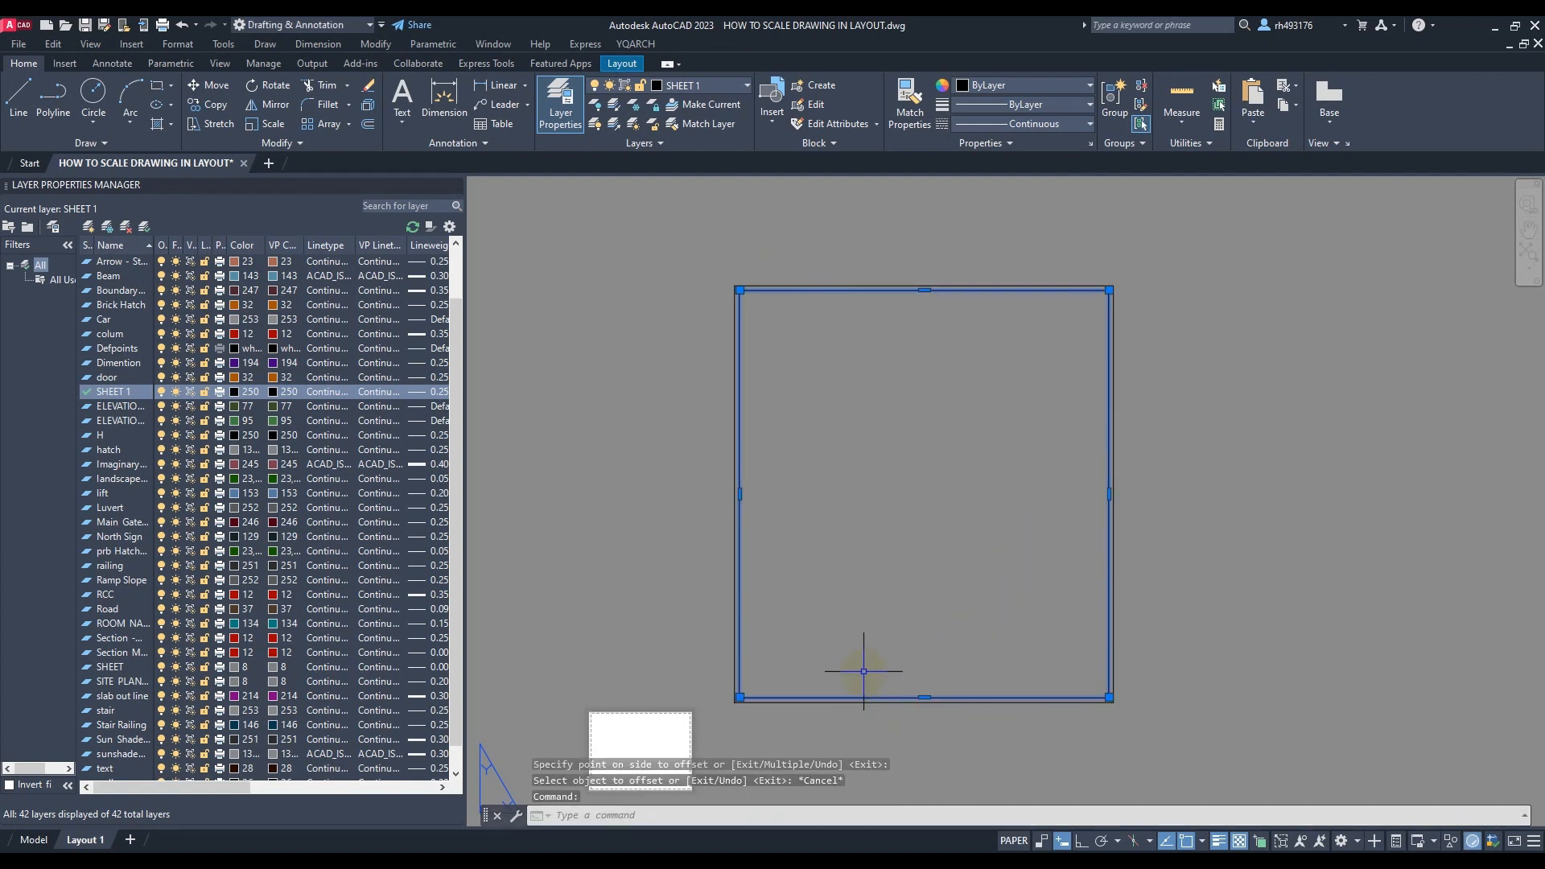
{"action": "type", "text": "x"}
{"action": "key", "text": "Return"}
Offset the inner border's bottom line upward by 3 to form a title strip
{"action": "scroll", "coordinate": [858, 680], "scroll_direction": "up", "scroll_amount": 2}
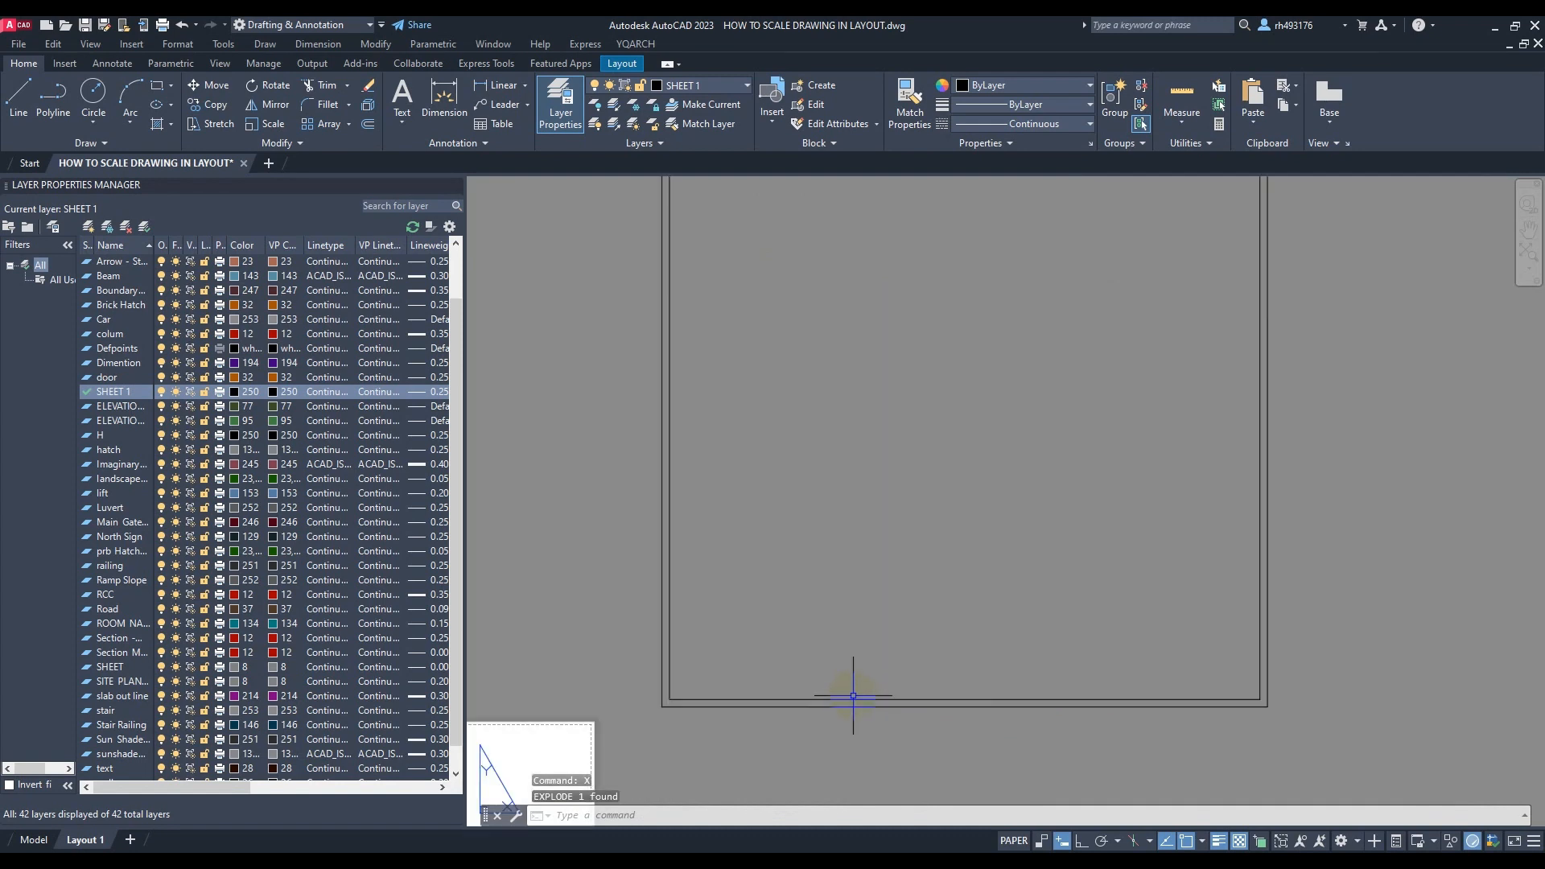
{"action": "type", "text": "o"}
{"action": "key", "text": "Return"}
{"action": "type", "text": "3"}
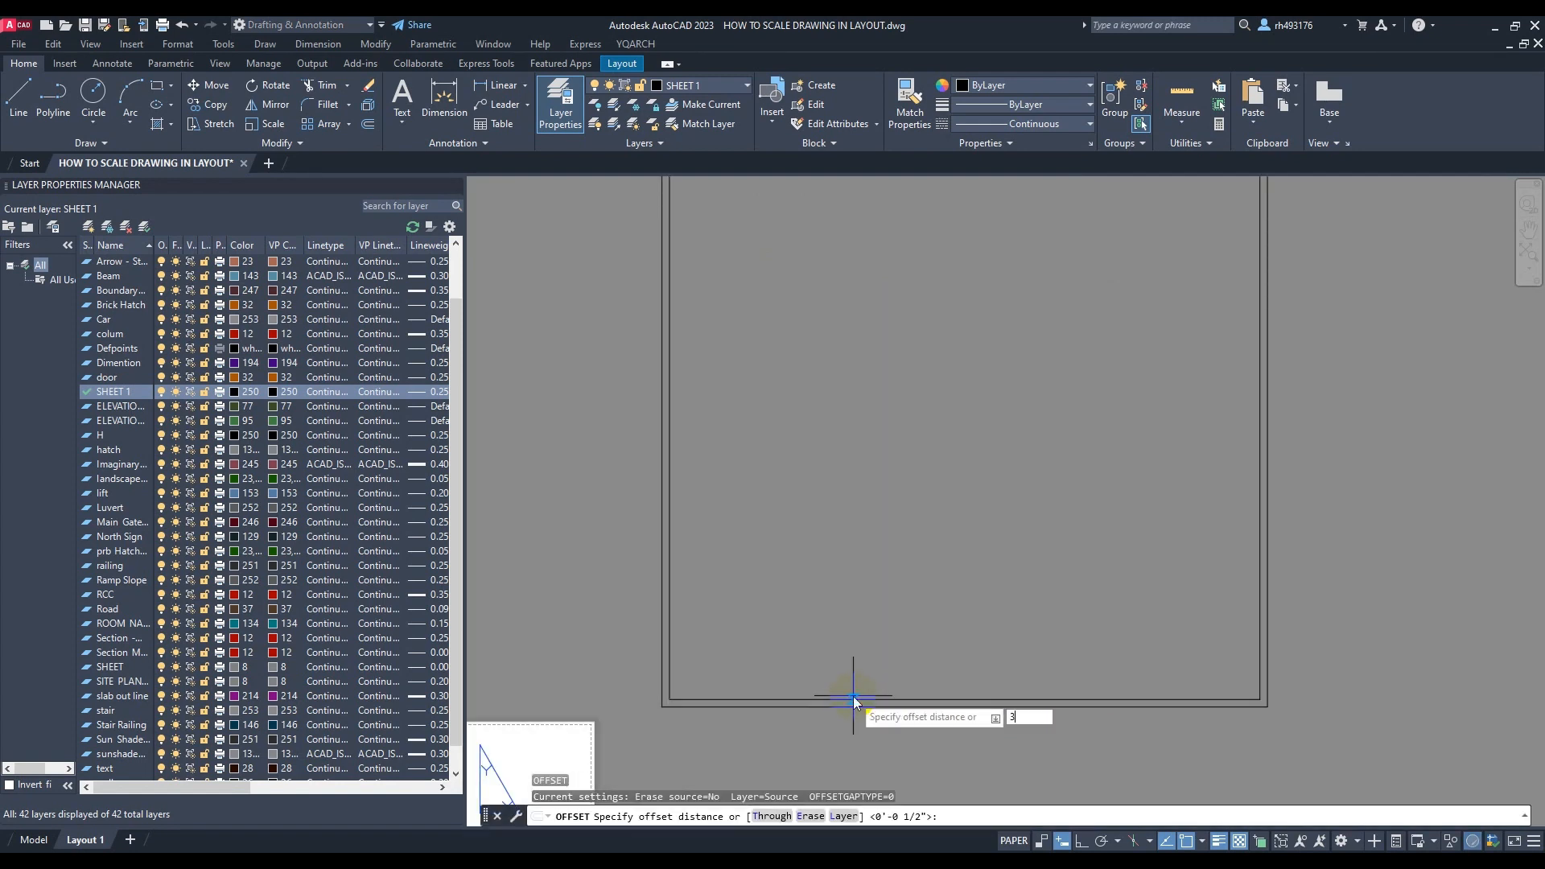
{"action": "key", "text": "Return"}
{"action": "left_click", "coordinate": [854, 697]}
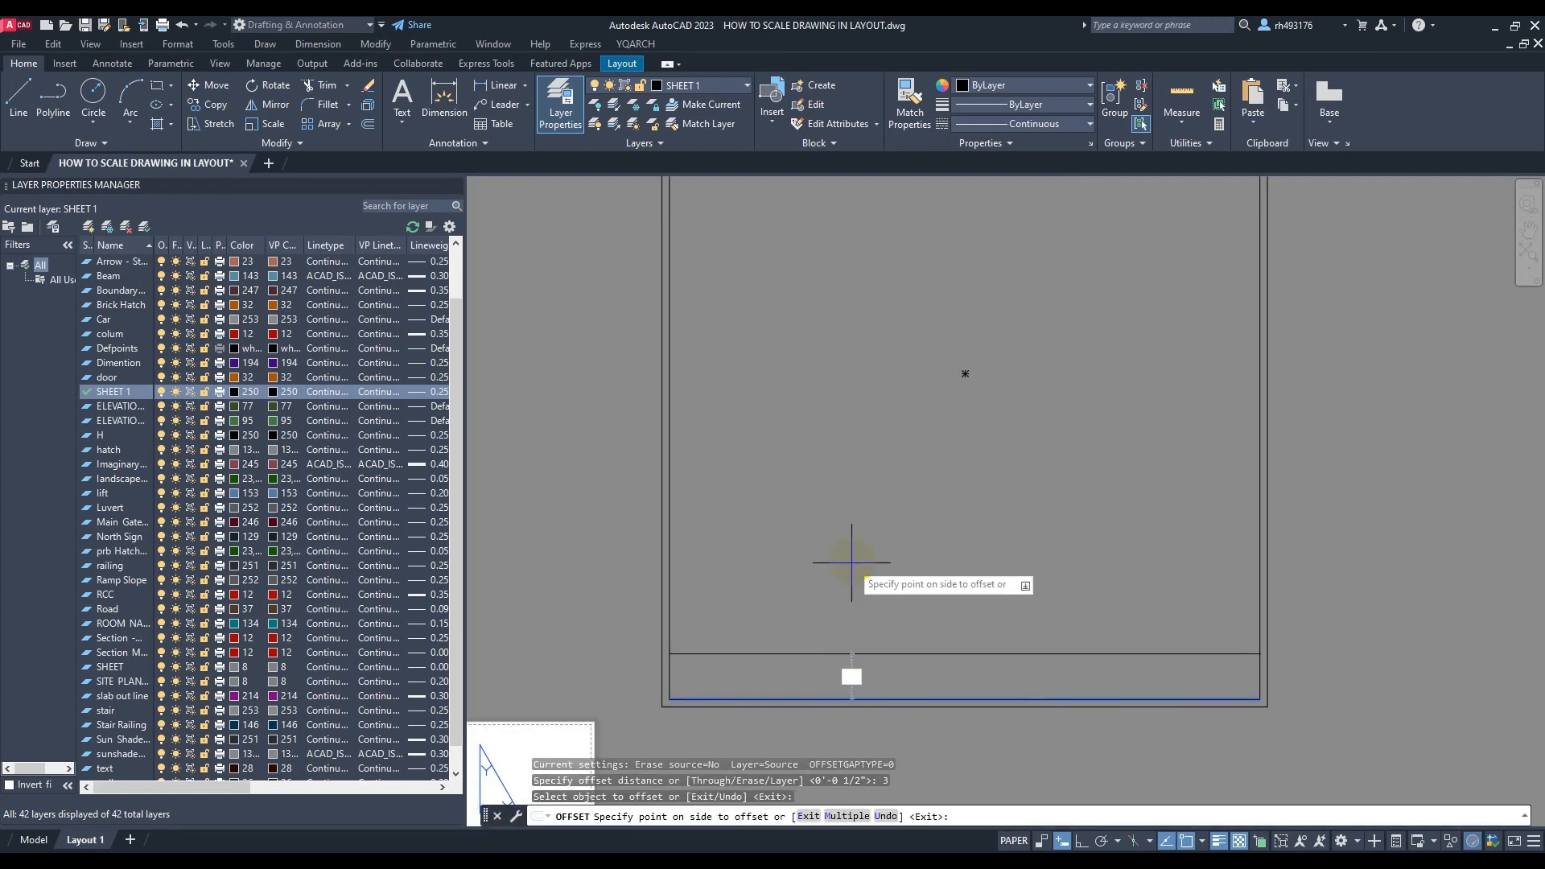
{"action": "left_click", "coordinate": [865, 517]}
{"action": "scroll", "coordinate": [865, 515], "scroll_direction": "down", "scroll_amount": 2}
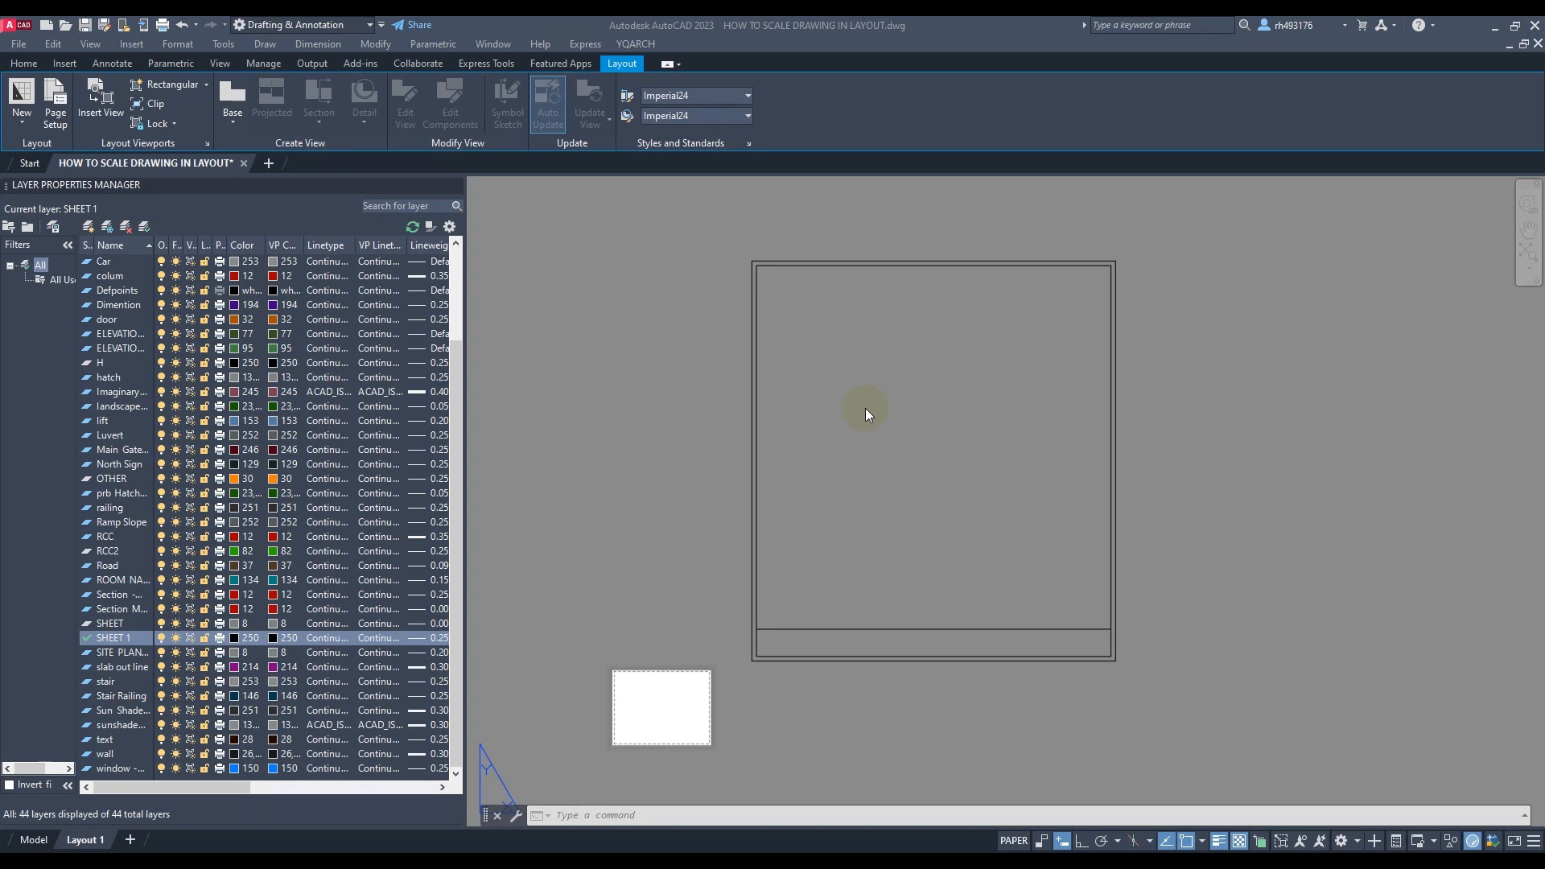
Create a new layer named VIEWPORT and turn off plotting for it
{"action": "left_click", "coordinate": [90, 229]}
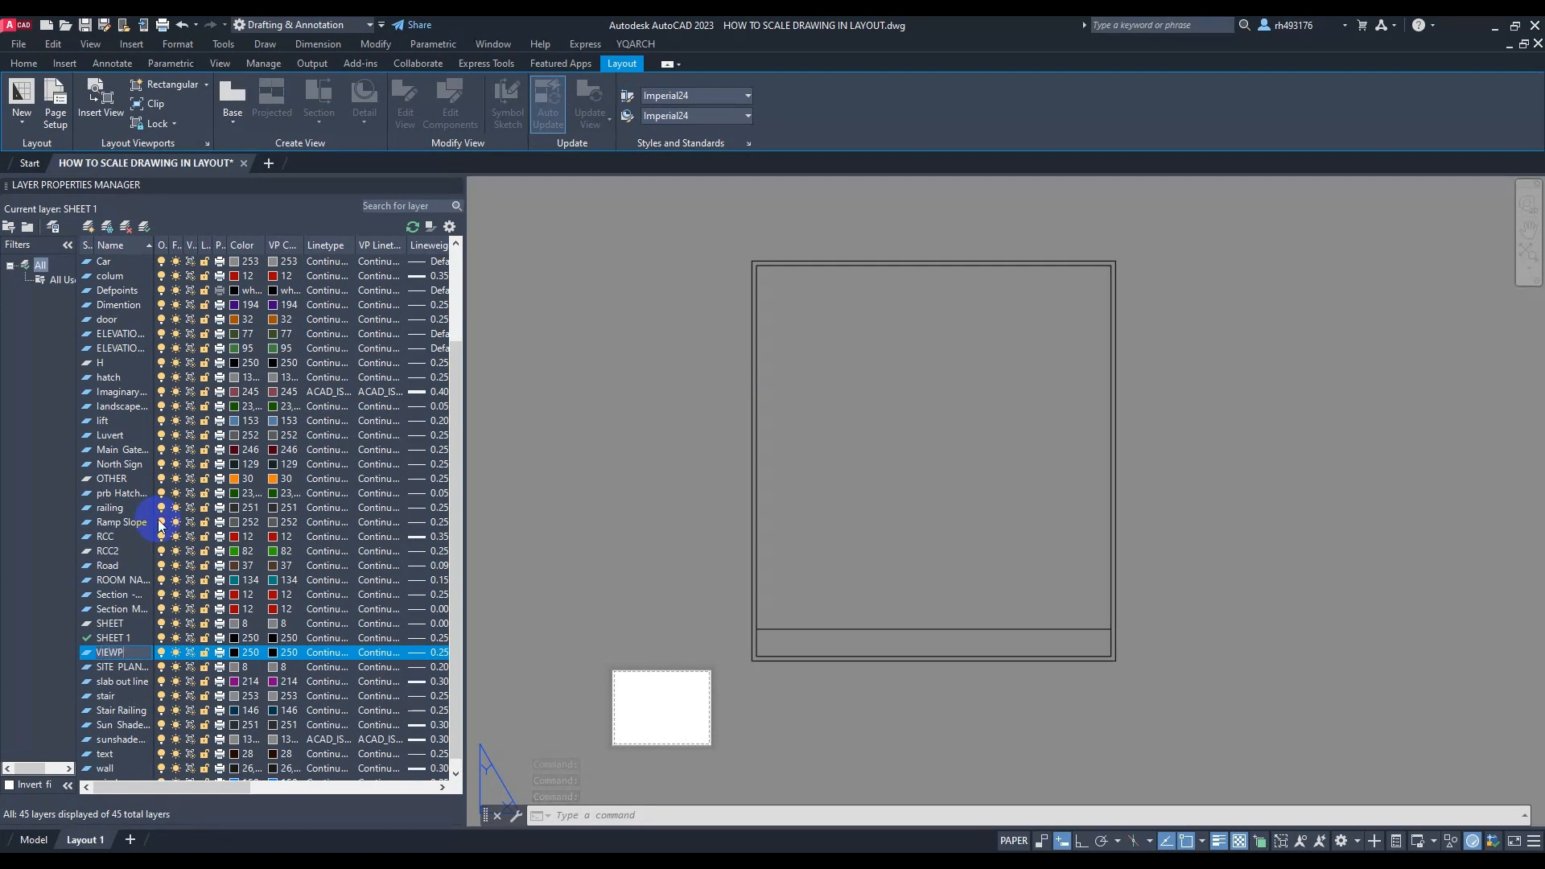
{"action": "type", "text": "VIEWPORT"}
{"action": "key", "text": "Return"}
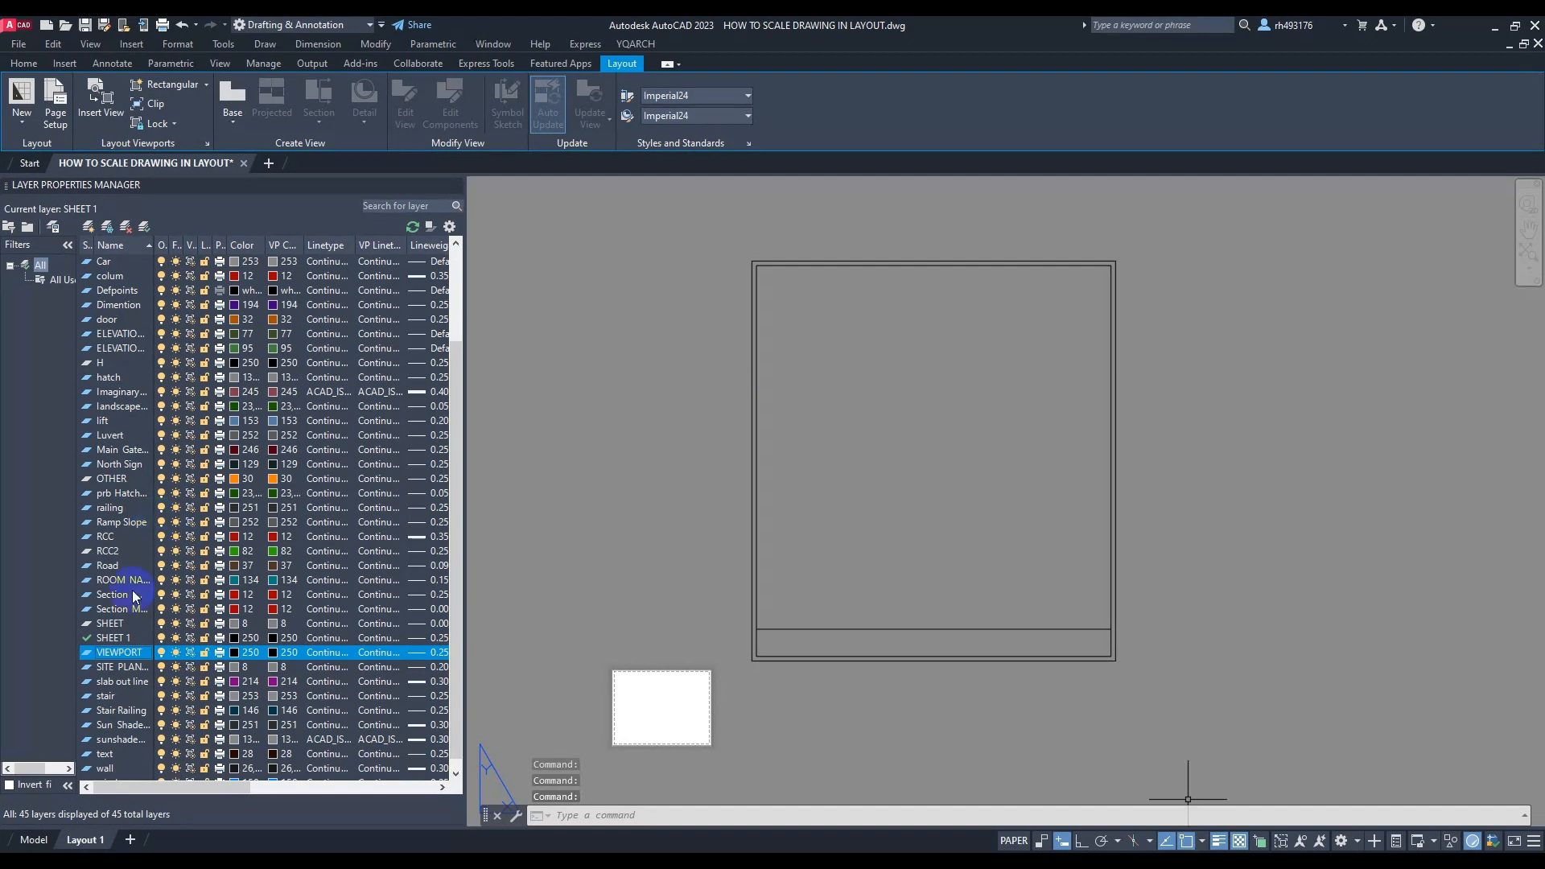
{"action": "left_click", "coordinate": [219, 655]}
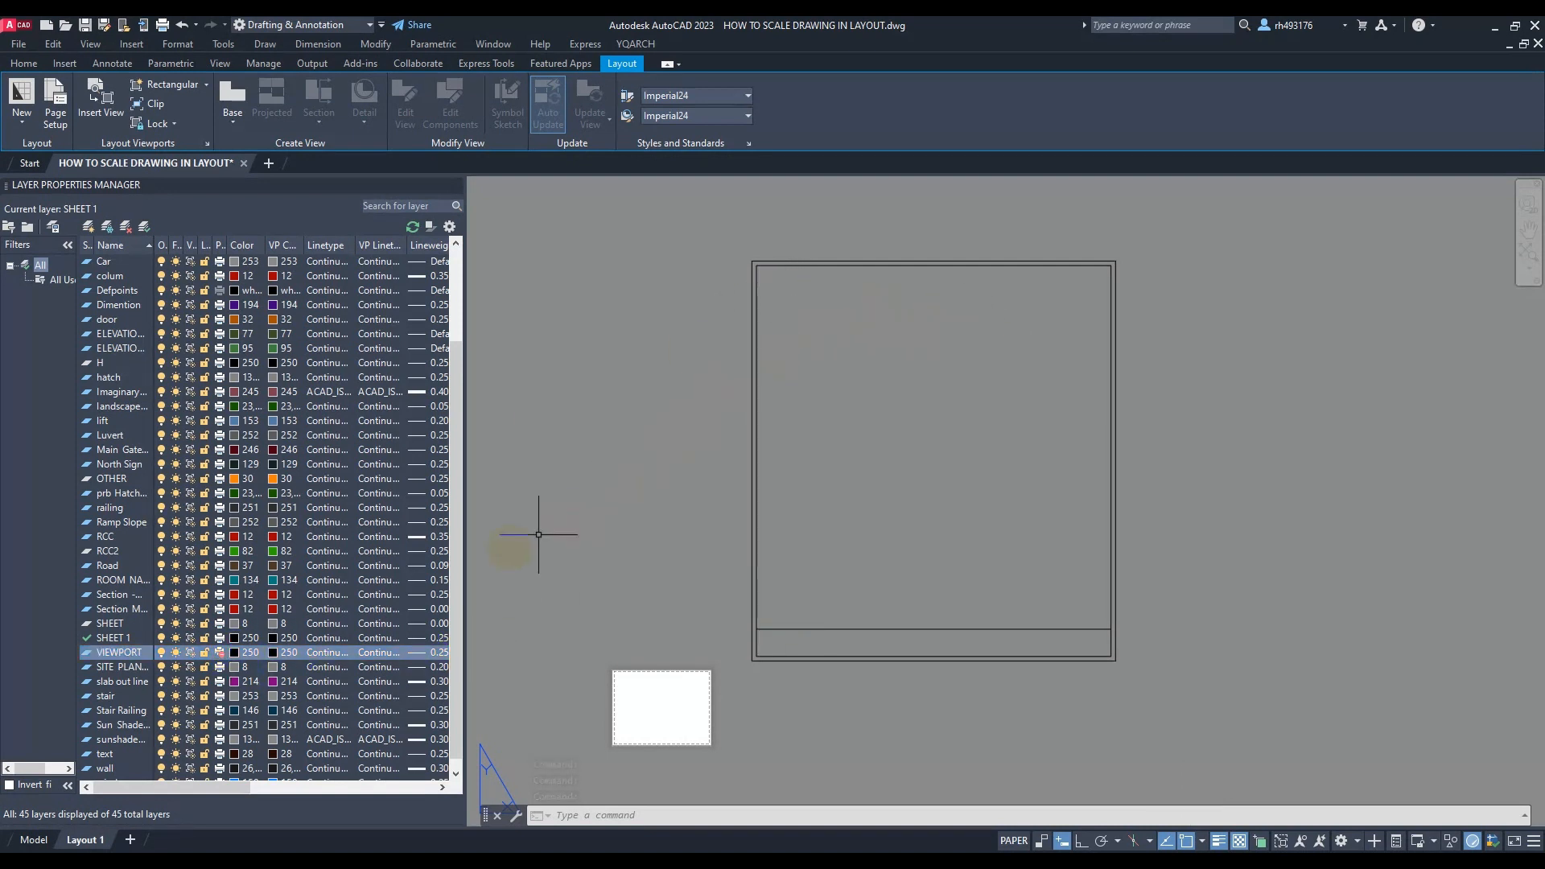
Set the VIEWPORT layer's color to index 82 and make it the current layer
{"action": "left_click", "coordinate": [233, 651]}
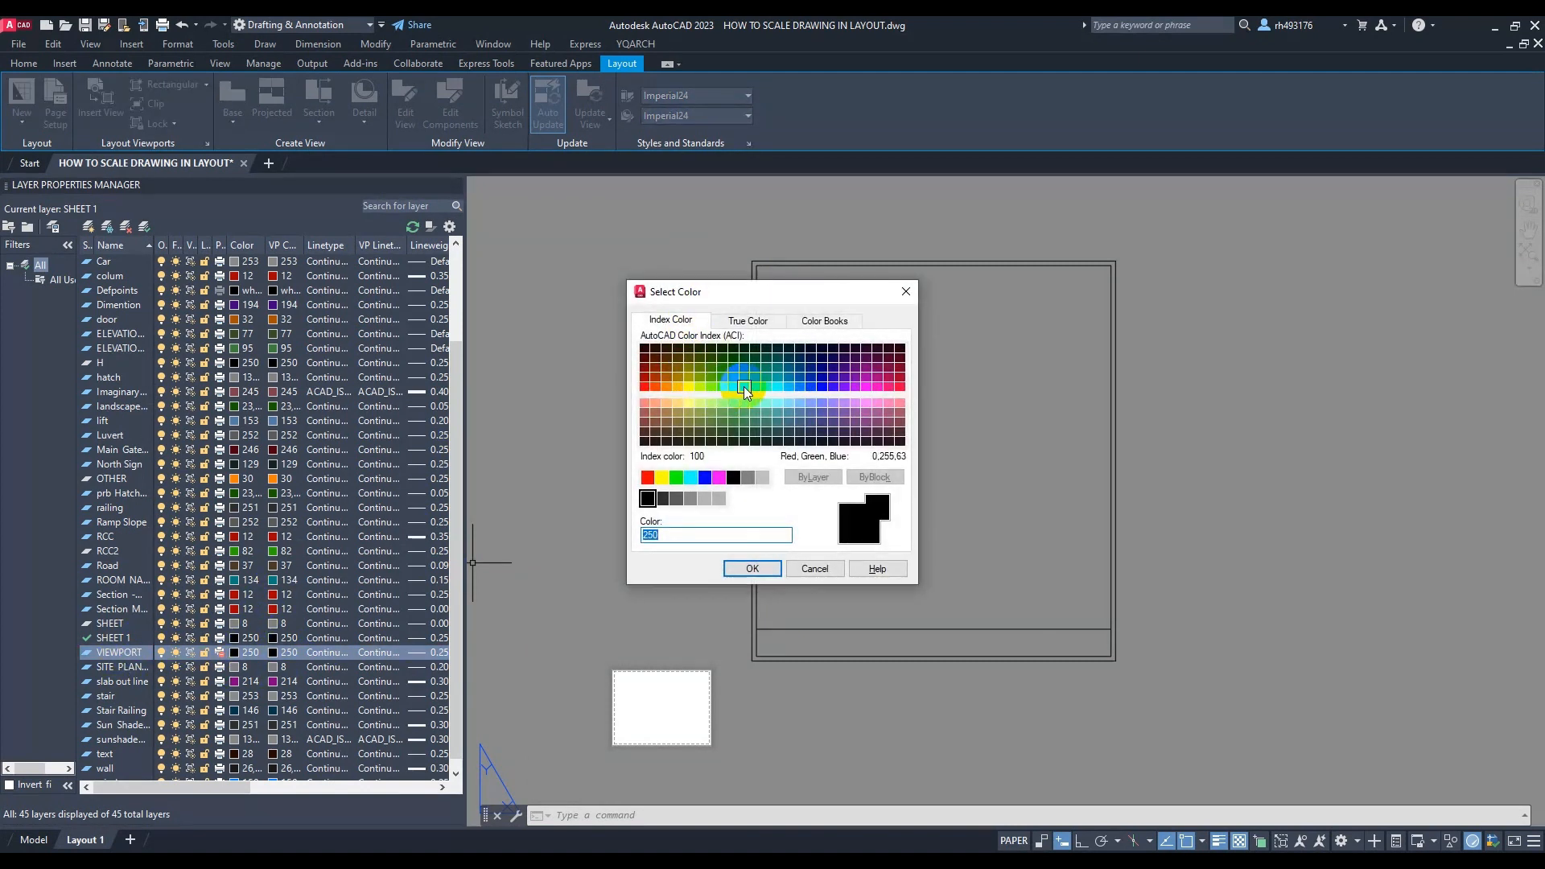
{"action": "left_click", "coordinate": [722, 379]}
{"action": "left_click", "coordinate": [741, 565]}
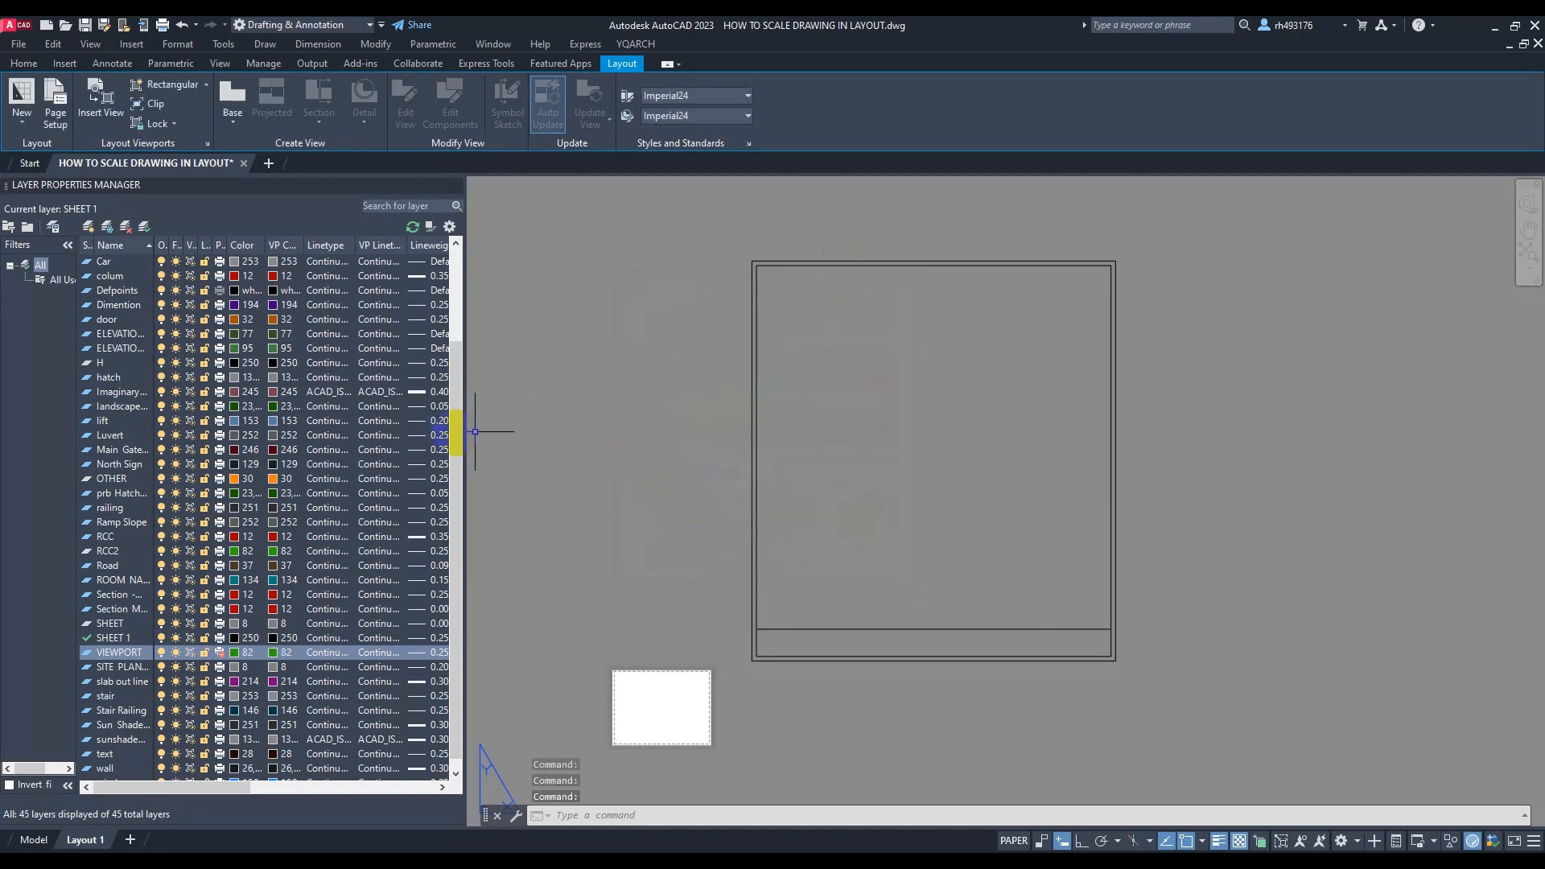
{"action": "double_click", "coordinate": [122, 654]}
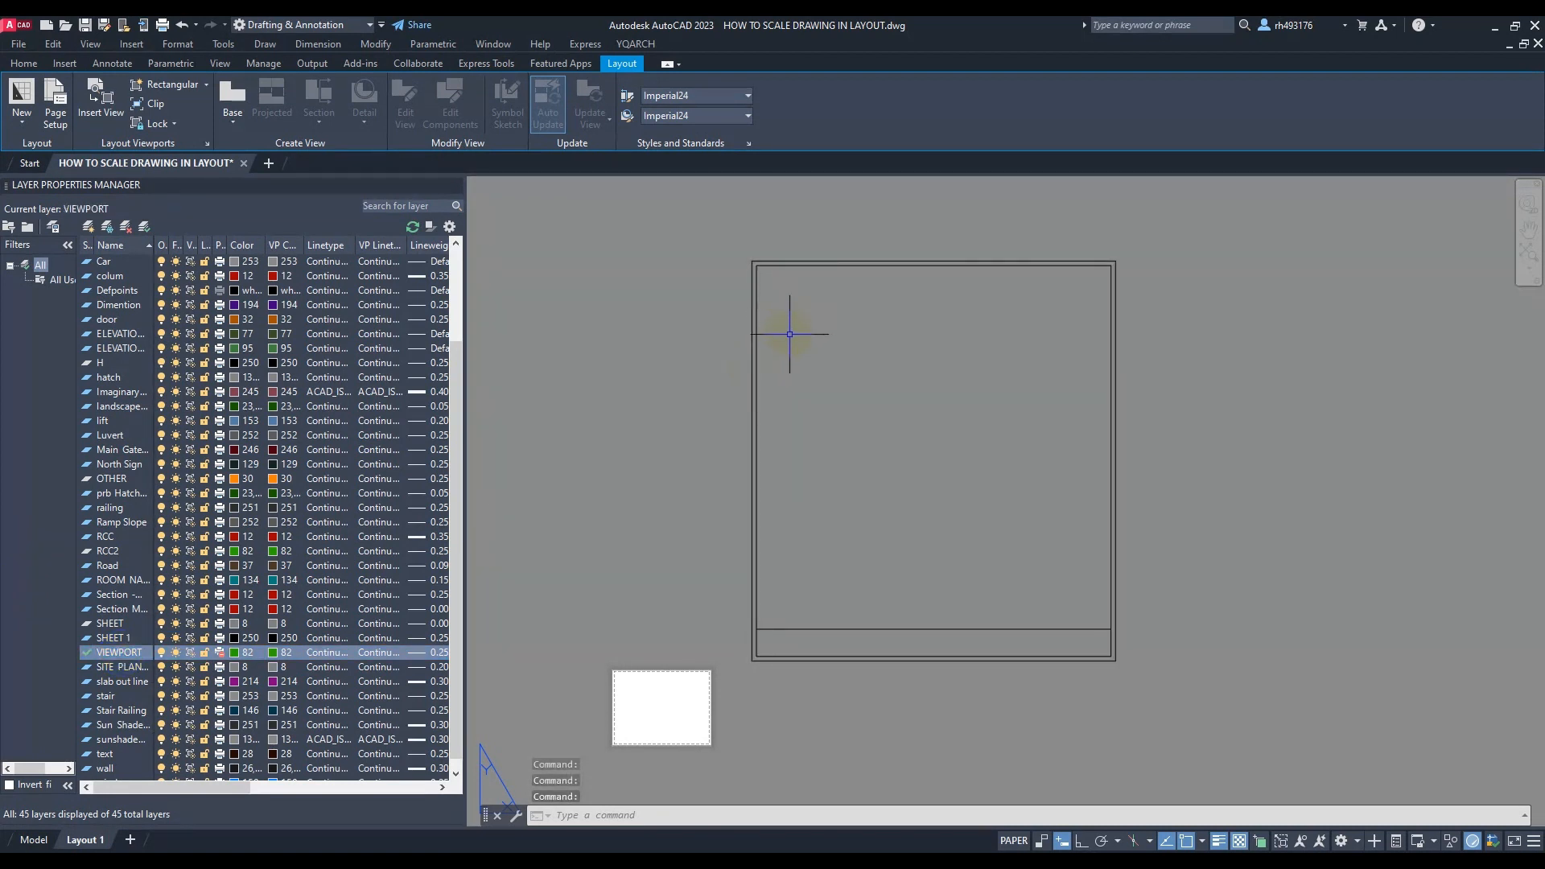
Create a small upright rectangular viewport with MVIEW, starting from the inner border's upper-left corner
{"action": "type", "text": "mv"}
{"action": "key", "text": "Return"}
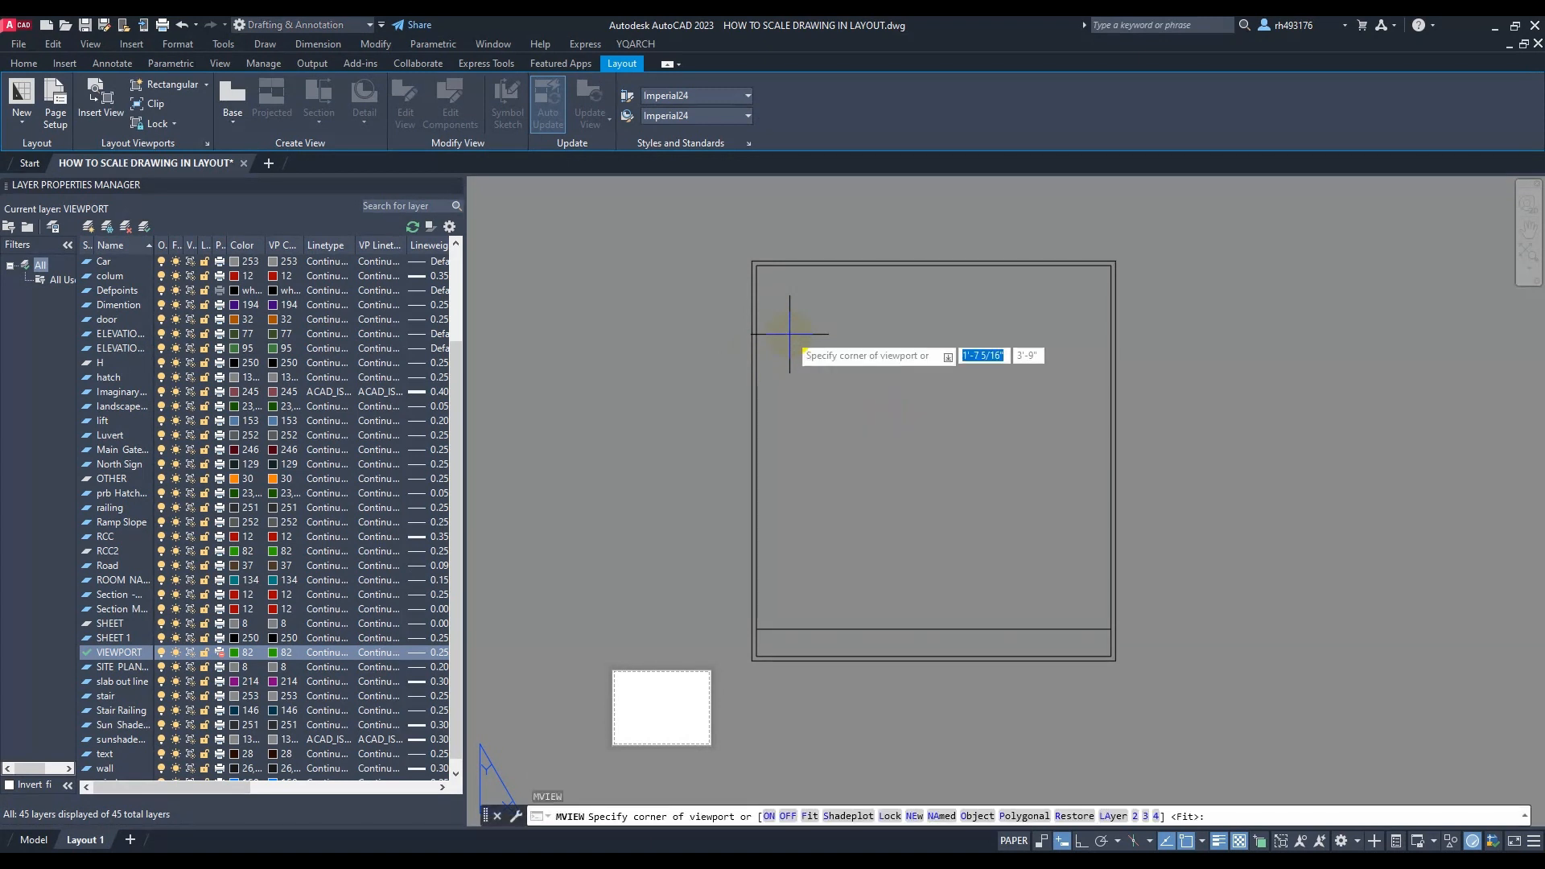
{"action": "left_click", "coordinate": [756, 266]}
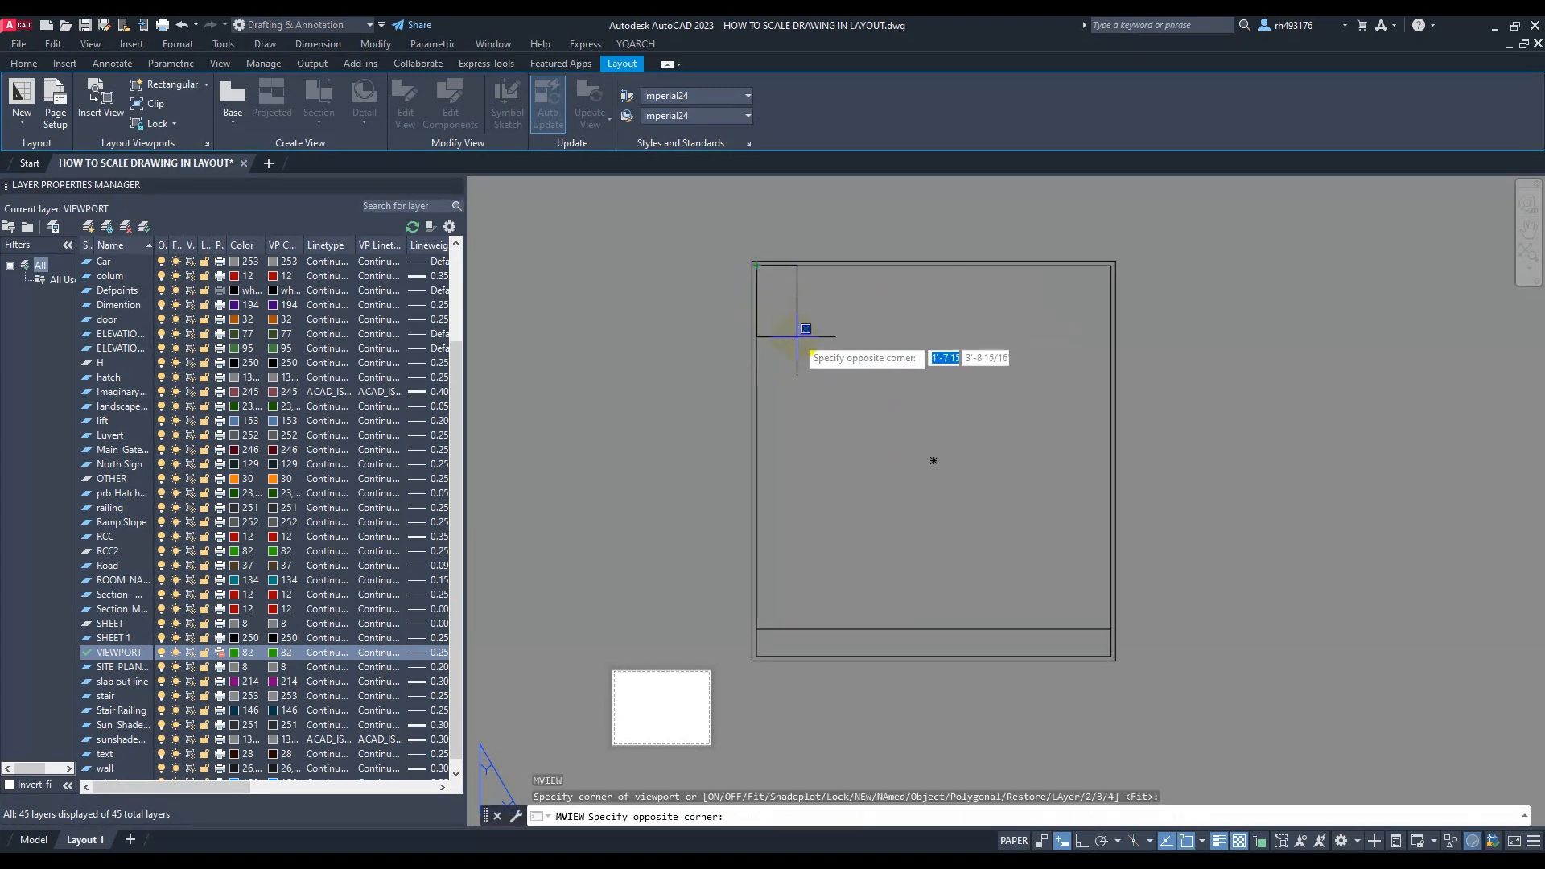
{"action": "left_click", "coordinate": [829, 379]}
{"action": "scroll", "coordinate": [785, 314], "scroll_direction": "up", "scroll_amount": 5}
{"action": "scroll", "coordinate": [746, 402], "scroll_direction": "down", "scroll_amount": 2}
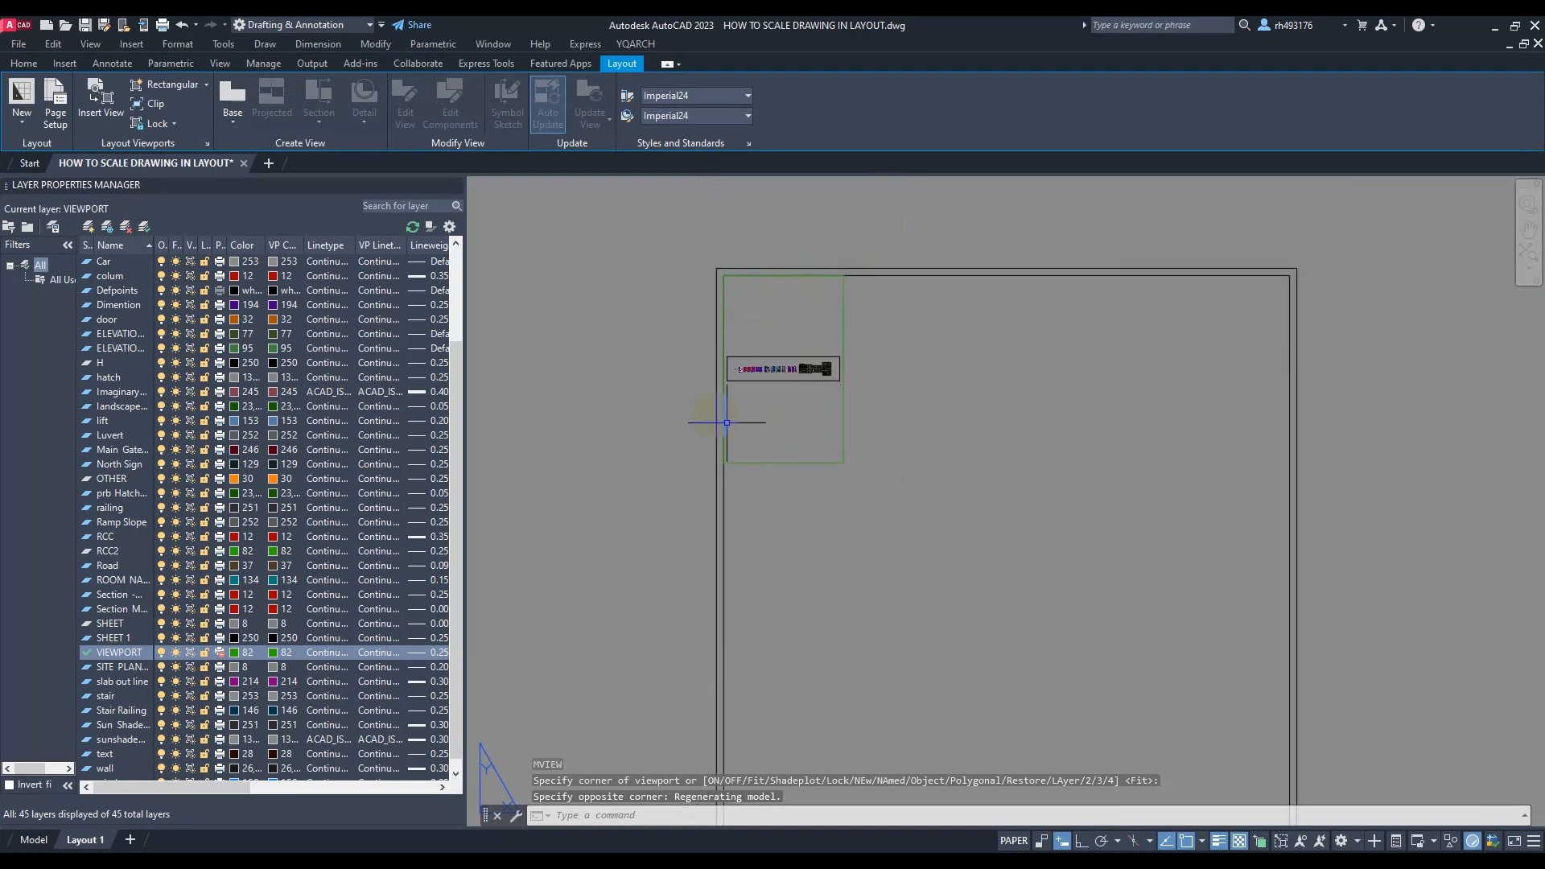
Try adding a second rectangular viewport inside the frame beside the first one, and erase it
{"action": "left_click", "coordinate": [605, 63]}
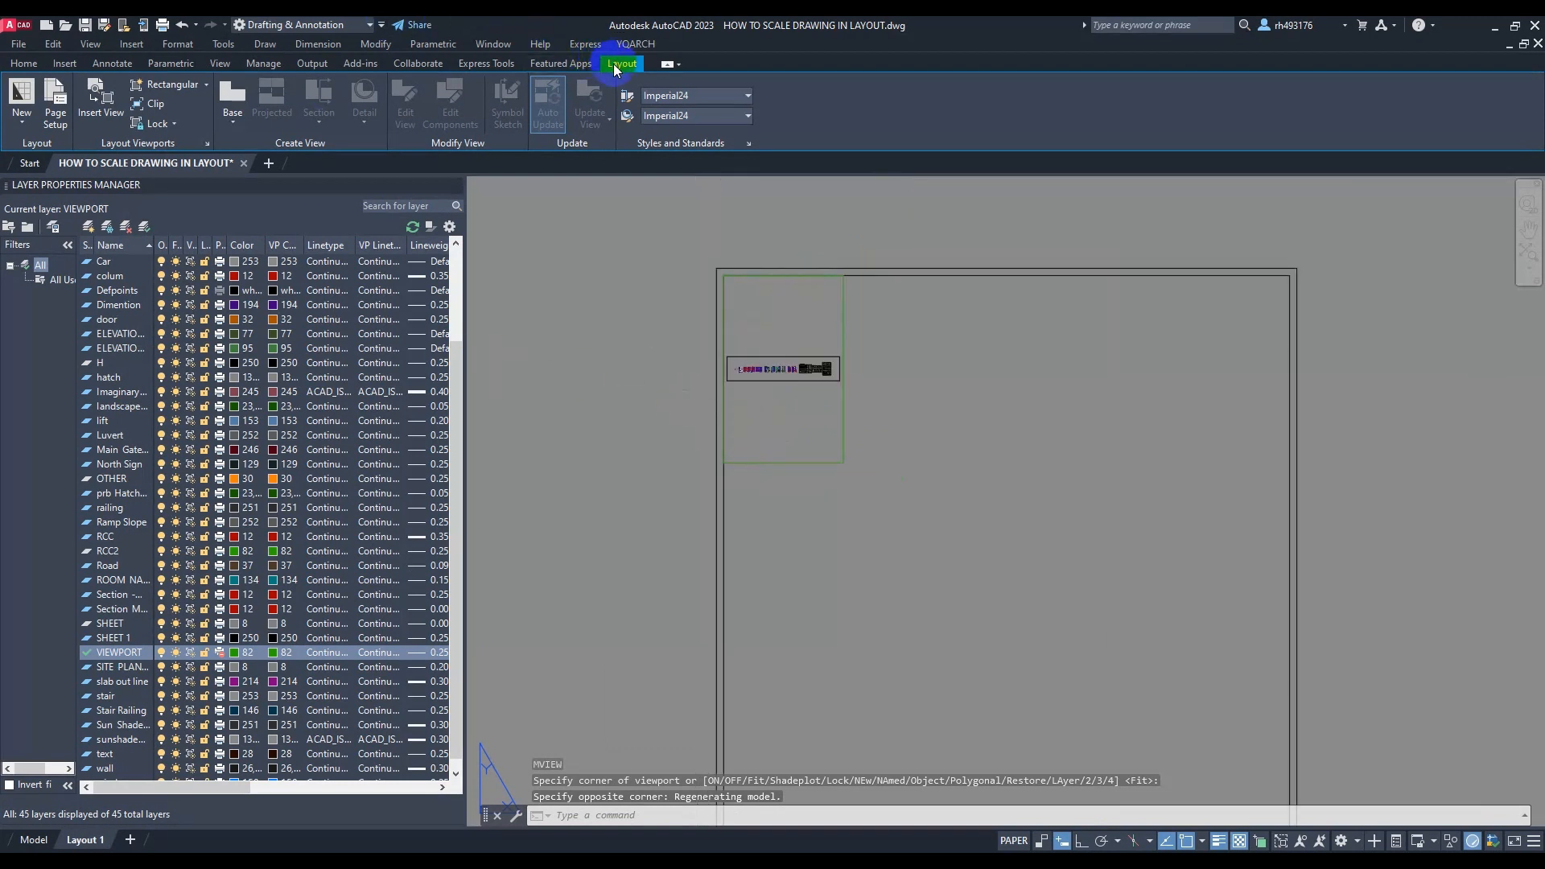
{"action": "left_click", "coordinate": [171, 85]}
{"action": "left_click", "coordinate": [910, 336]}
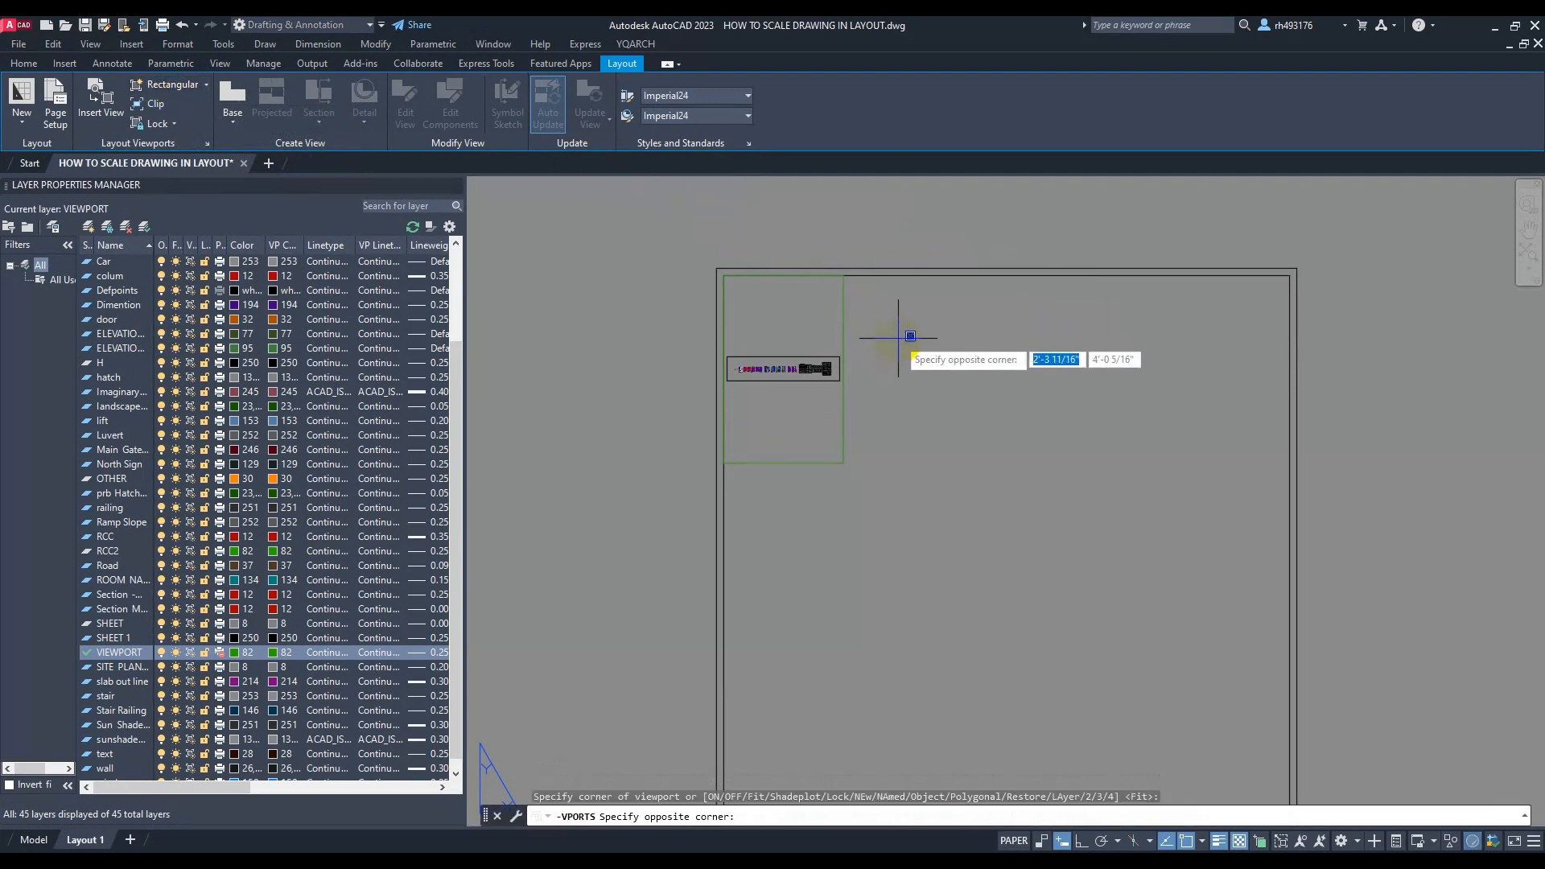
{"action": "left_click", "coordinate": [1023, 516]}
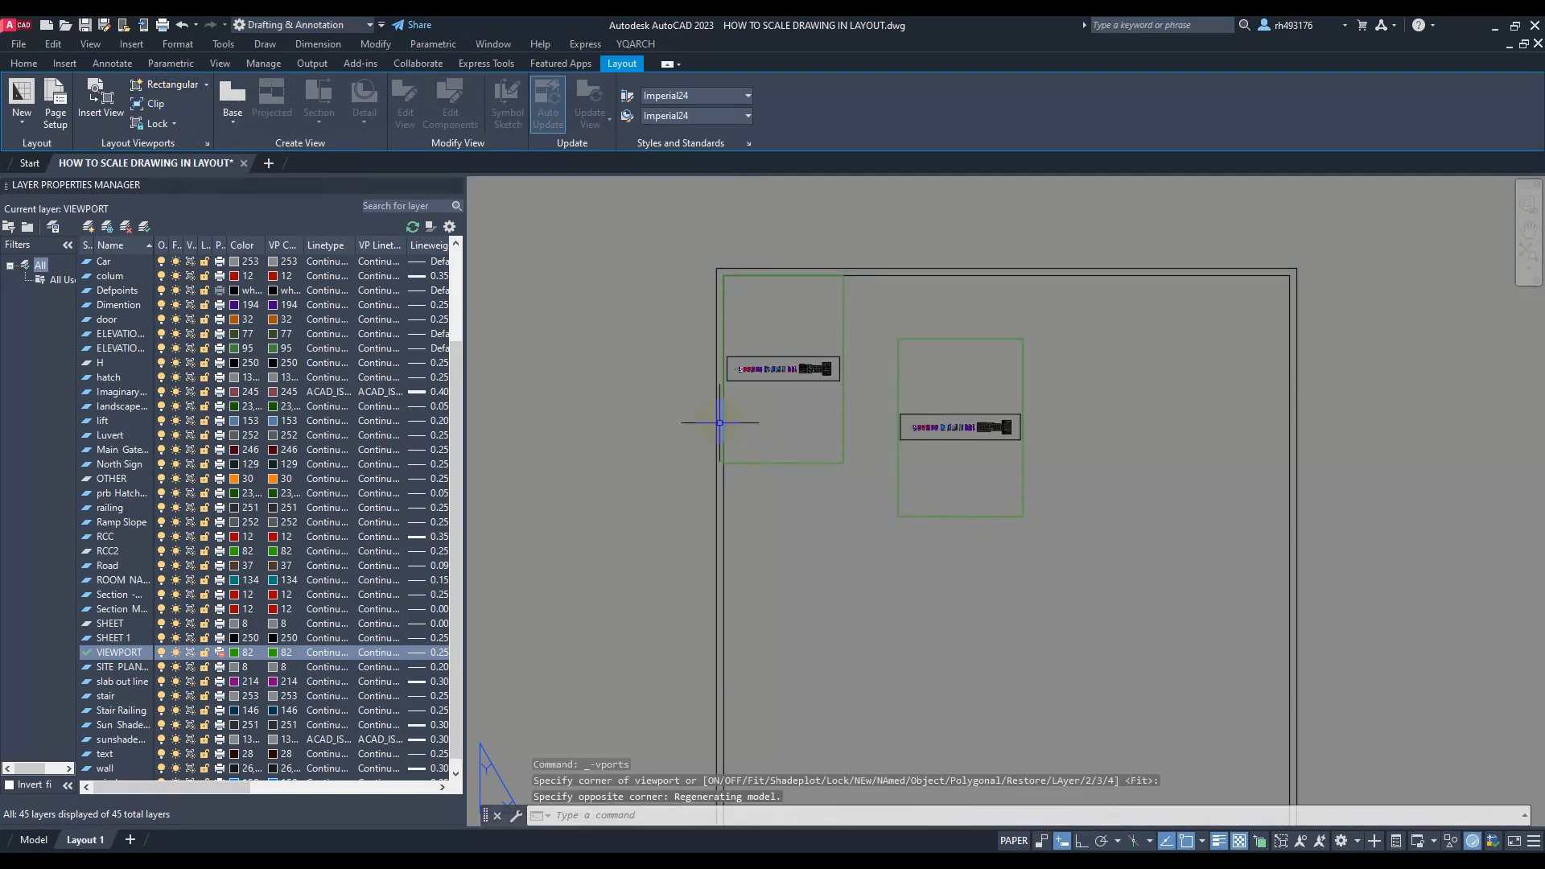
{"action": "left_click", "coordinate": [1016, 399]}
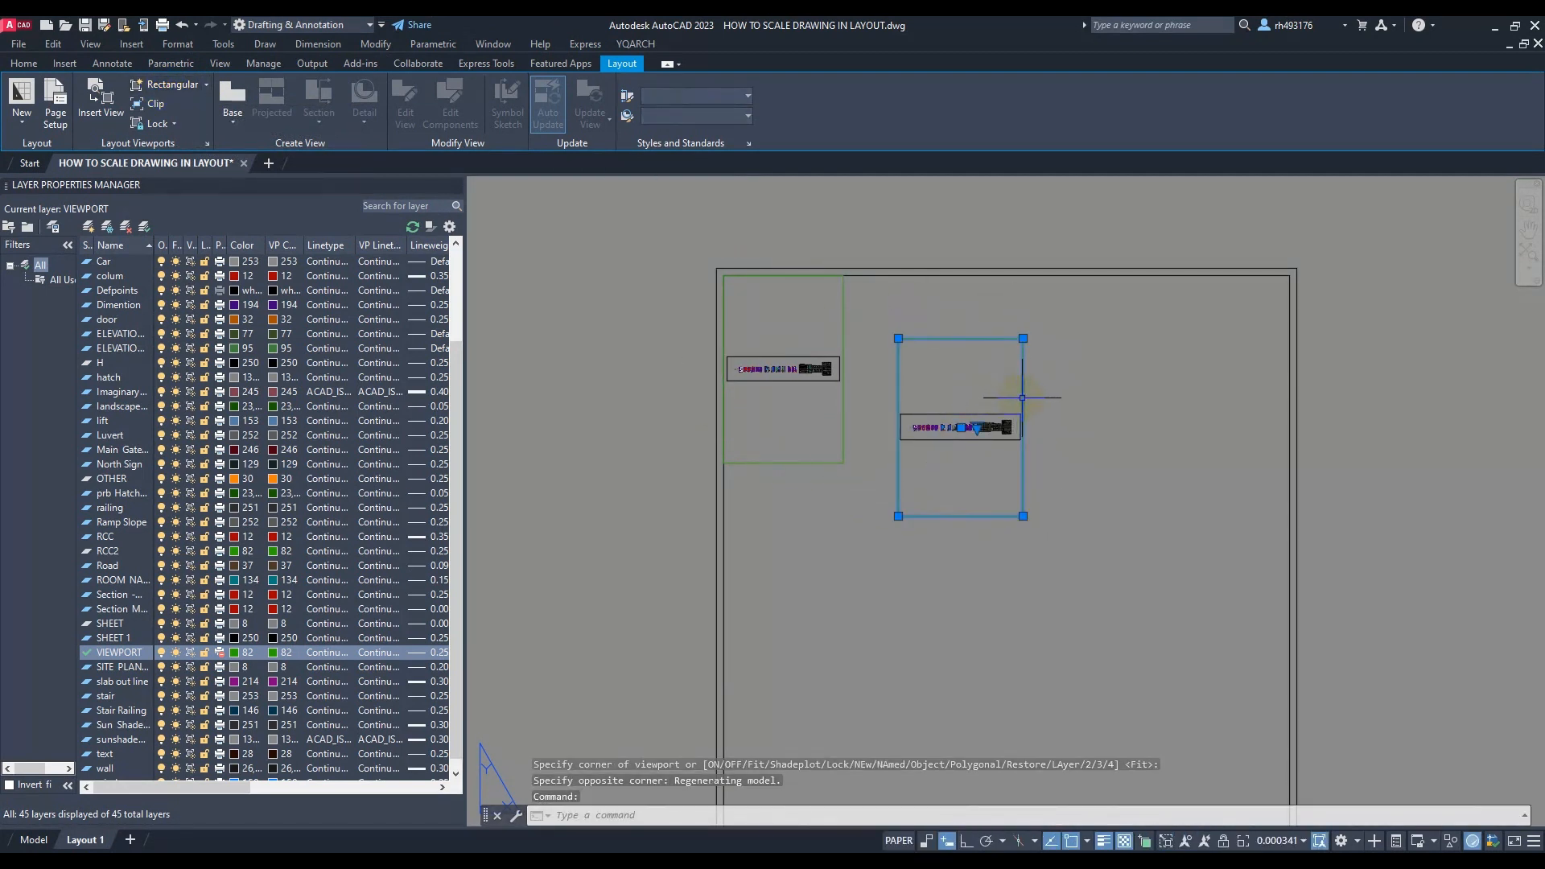
{"action": "key", "text": "Delete"}
Activate the viewport's model space, examine the row of drawings inside it at different magnifications, and return to paper space
{"action": "scroll", "coordinate": [749, 360], "scroll_direction": "up", "scroll_amount": 3}
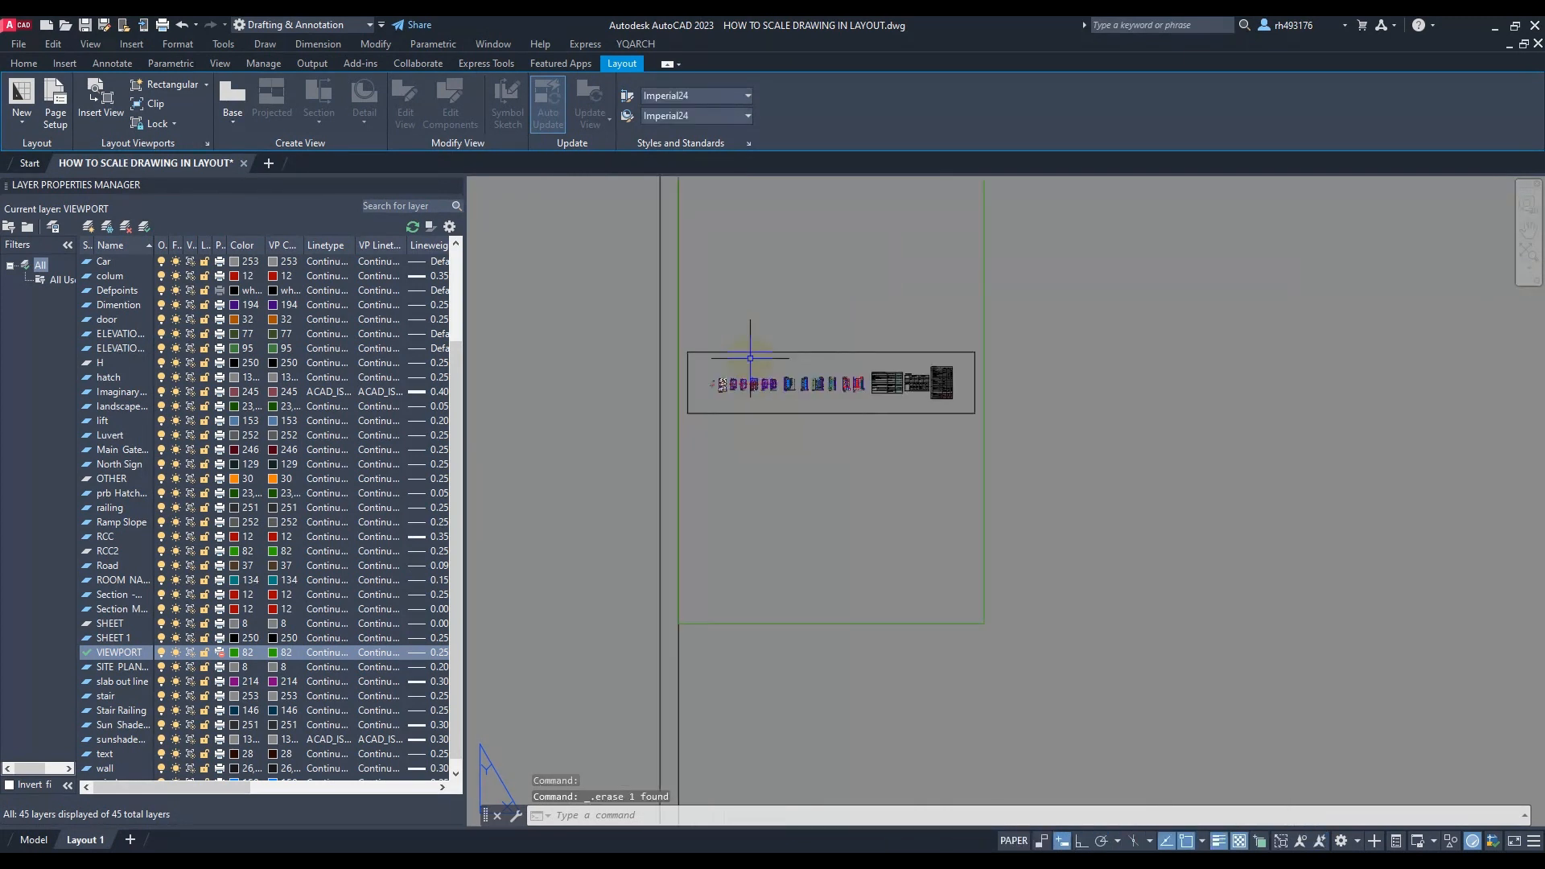
{"action": "scroll", "coordinate": [745, 366], "scroll_direction": "down", "scroll_amount": 1}
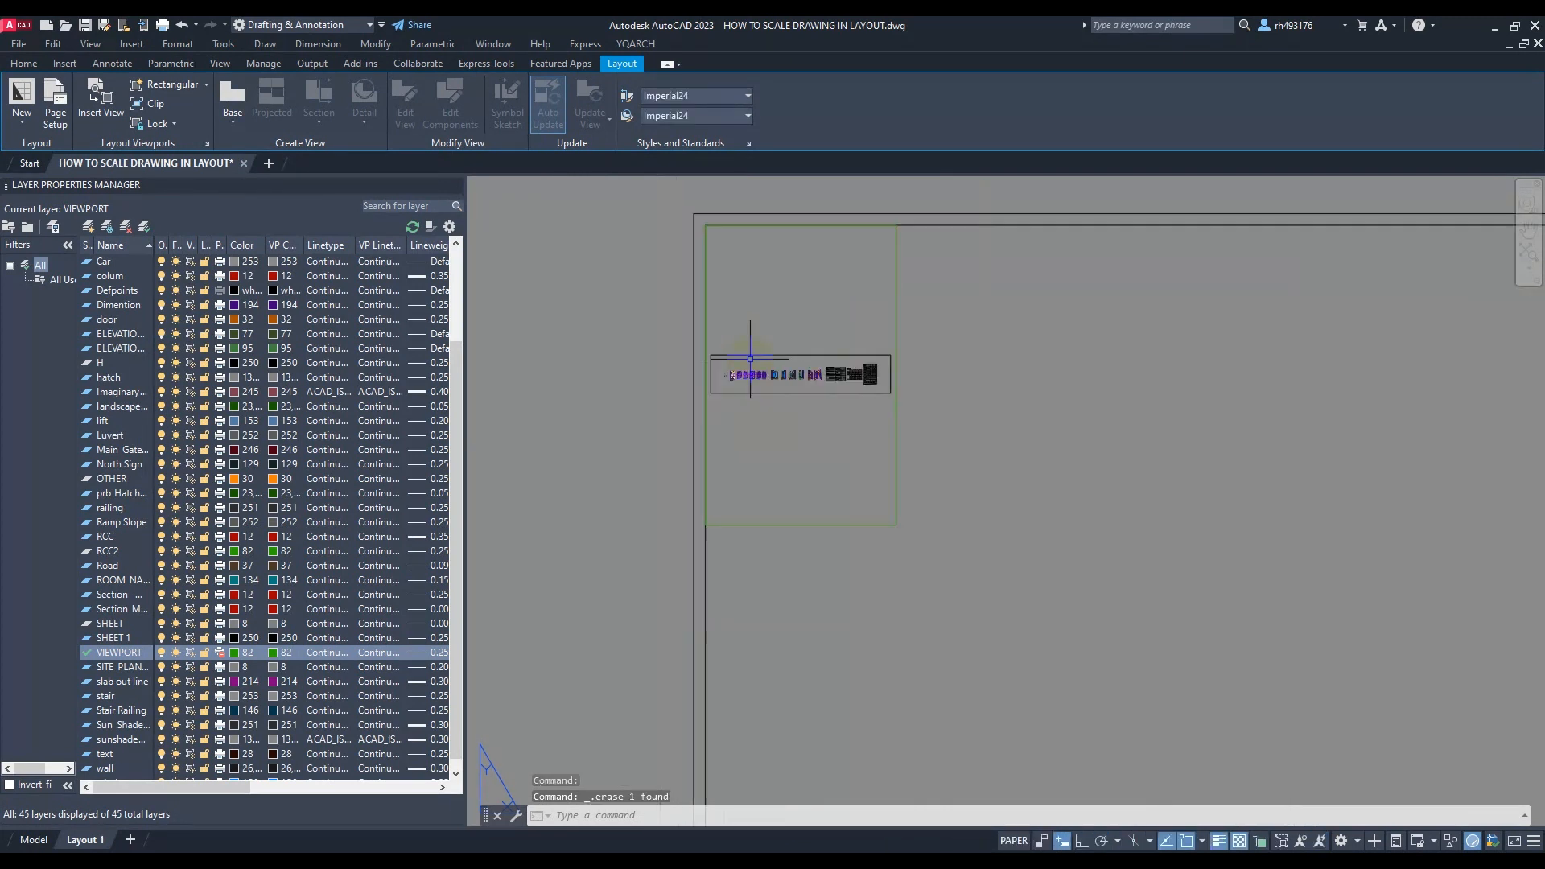
{"action": "double_click", "coordinate": [791, 428]}
{"action": "scroll", "coordinate": [789, 410], "scroll_direction": "down", "scroll_amount": 2}
{"action": "scroll", "coordinate": [793, 435], "scroll_direction": "up", "scroll_amount": 1}
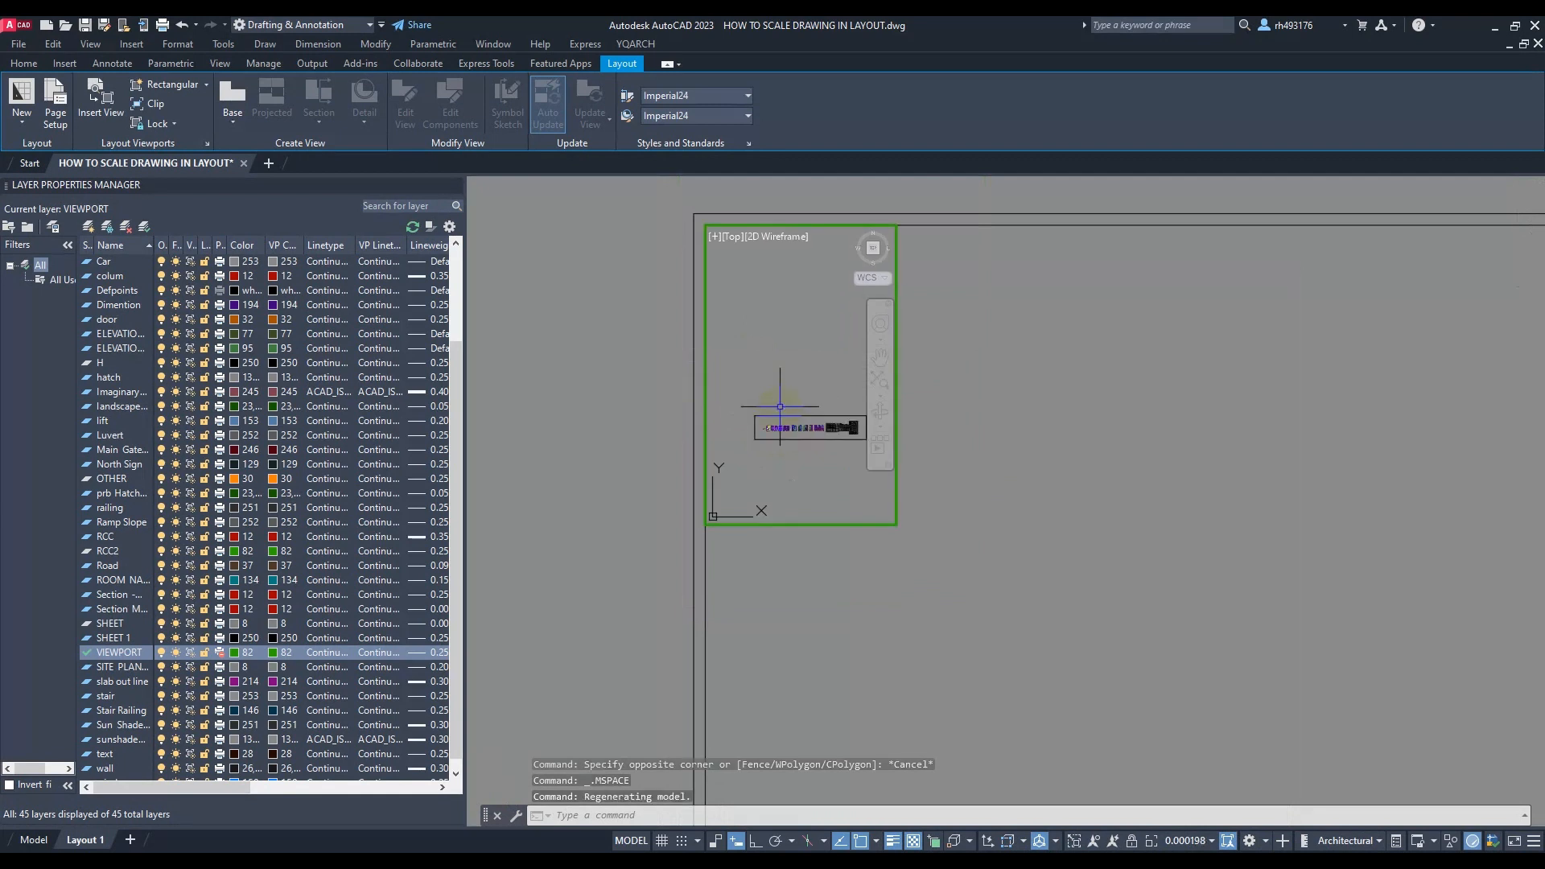
{"action": "scroll", "coordinate": [777, 419], "scroll_direction": "up", "scroll_amount": 3}
{"action": "scroll", "coordinate": [765, 332], "scroll_direction": "down", "scroll_amount": 2}
{"action": "scroll", "coordinate": [771, 411], "scroll_direction": "up", "scroll_amount": 3}
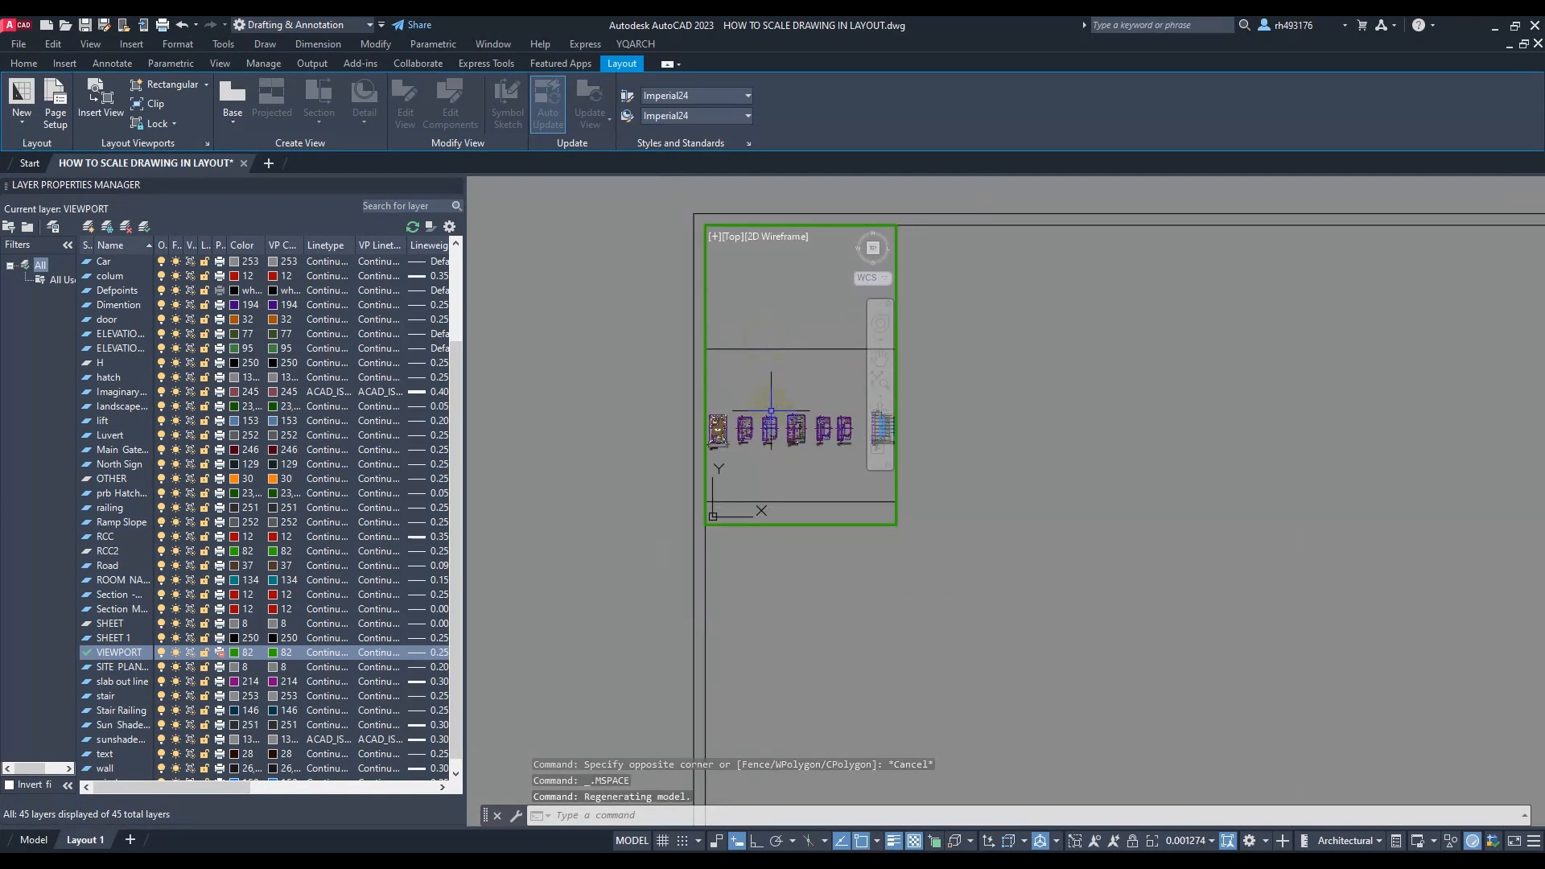
{"action": "scroll", "coordinate": [771, 416], "scroll_direction": "up", "scroll_amount": 4}
{"action": "scroll", "coordinate": [760, 414], "scroll_direction": "down", "scroll_amount": 3}
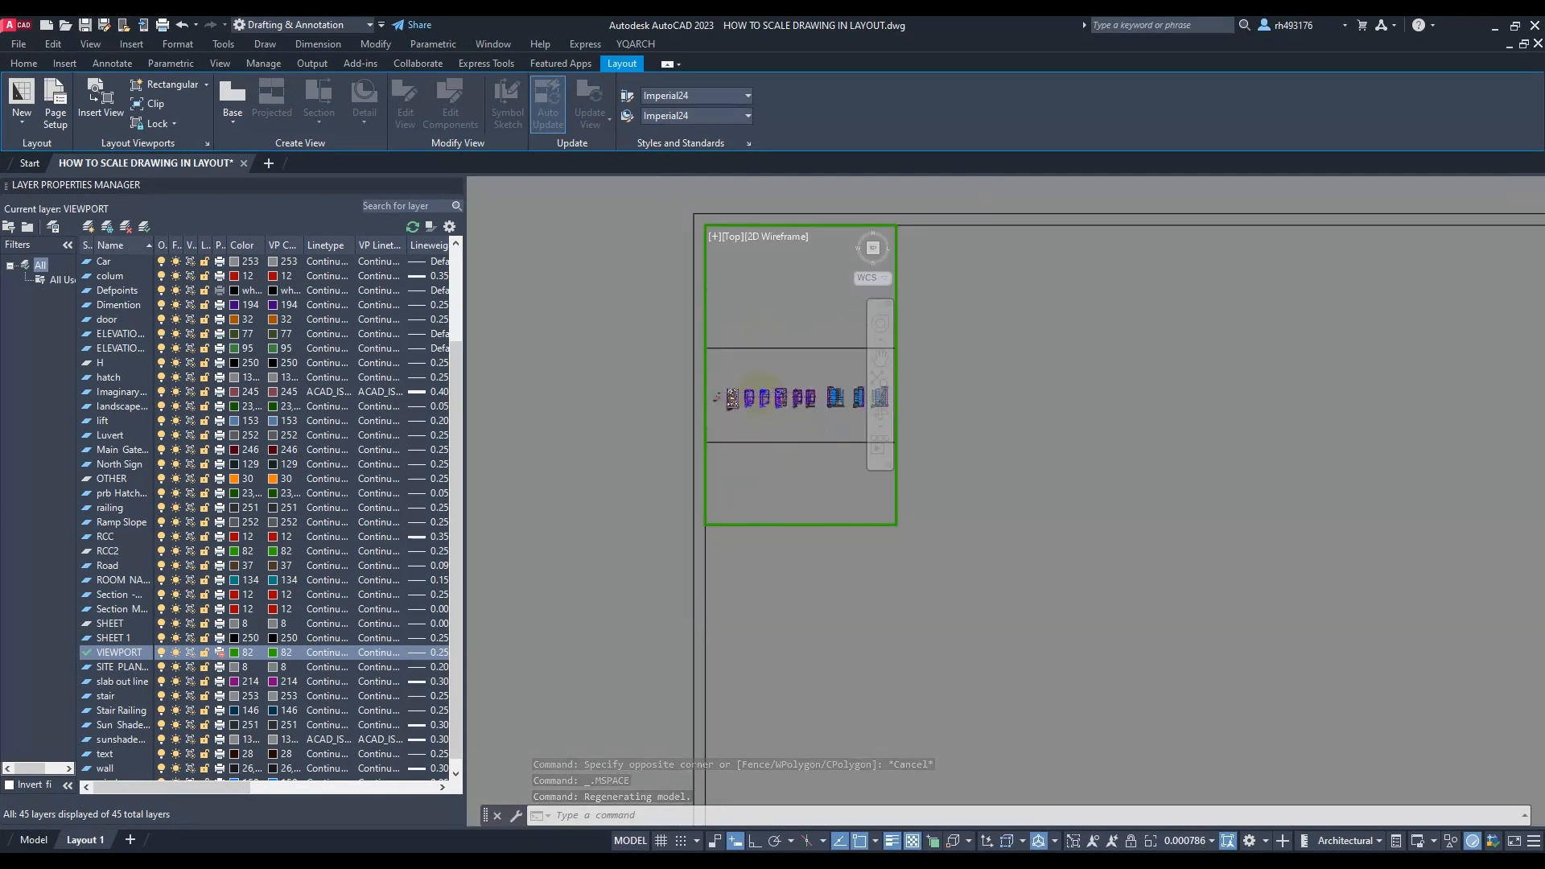
{"action": "scroll", "coordinate": [749, 412], "scroll_direction": "up", "scroll_amount": 3}
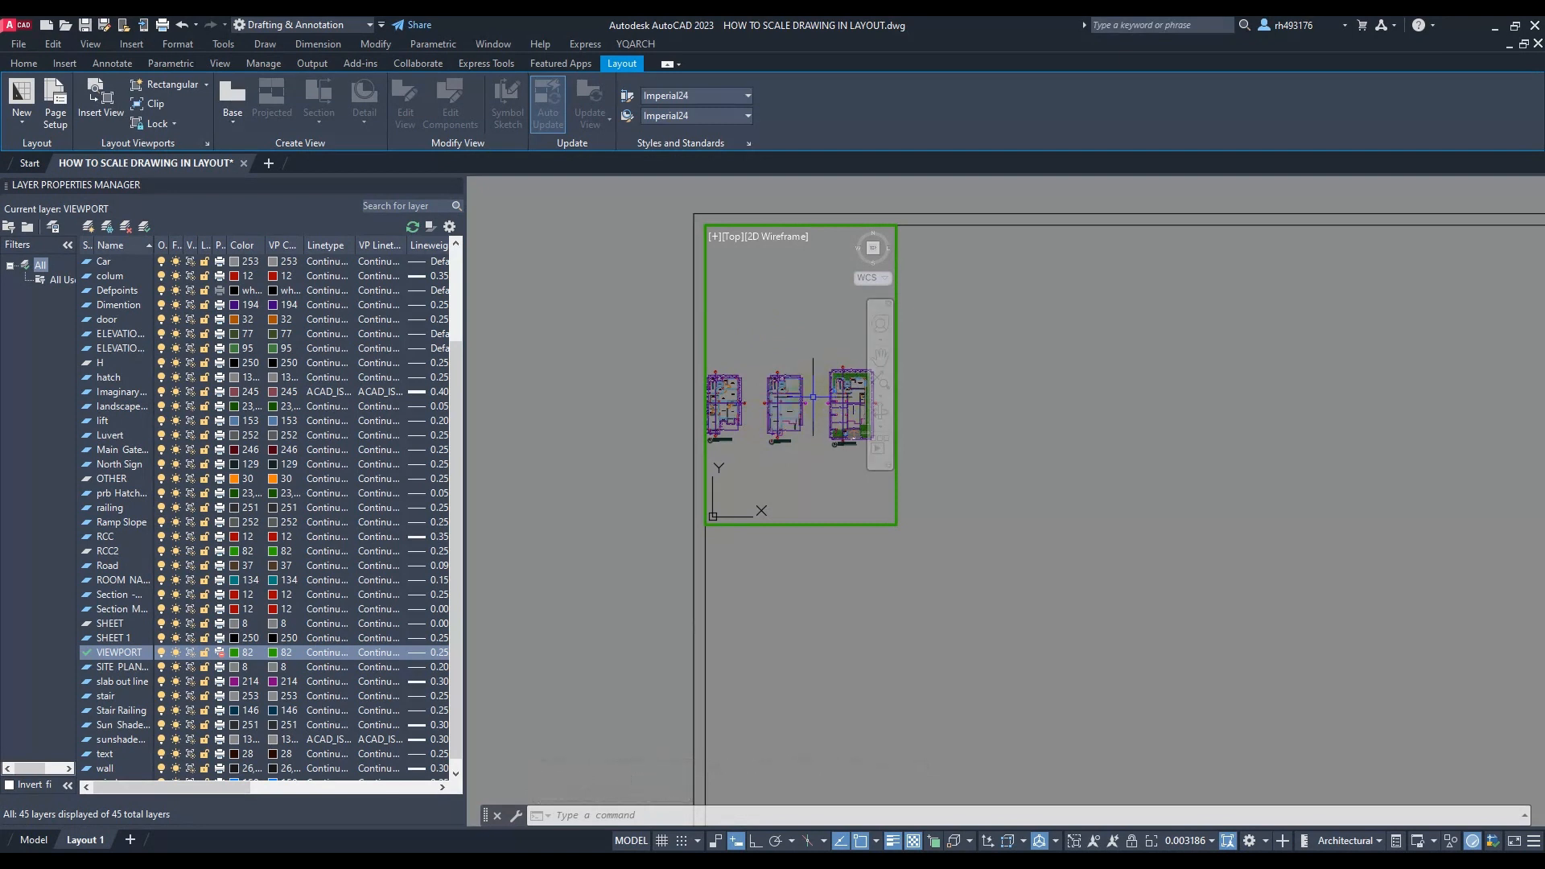
{"action": "mouse_move", "coordinate": [813, 397]}
{"action": "middle_mouse_down"}
{"action": "mouse_move", "coordinate": [817, 378]}
{"action": "mouse_move", "coordinate": [796, 402]}
{"action": "middle_mouse_up"}
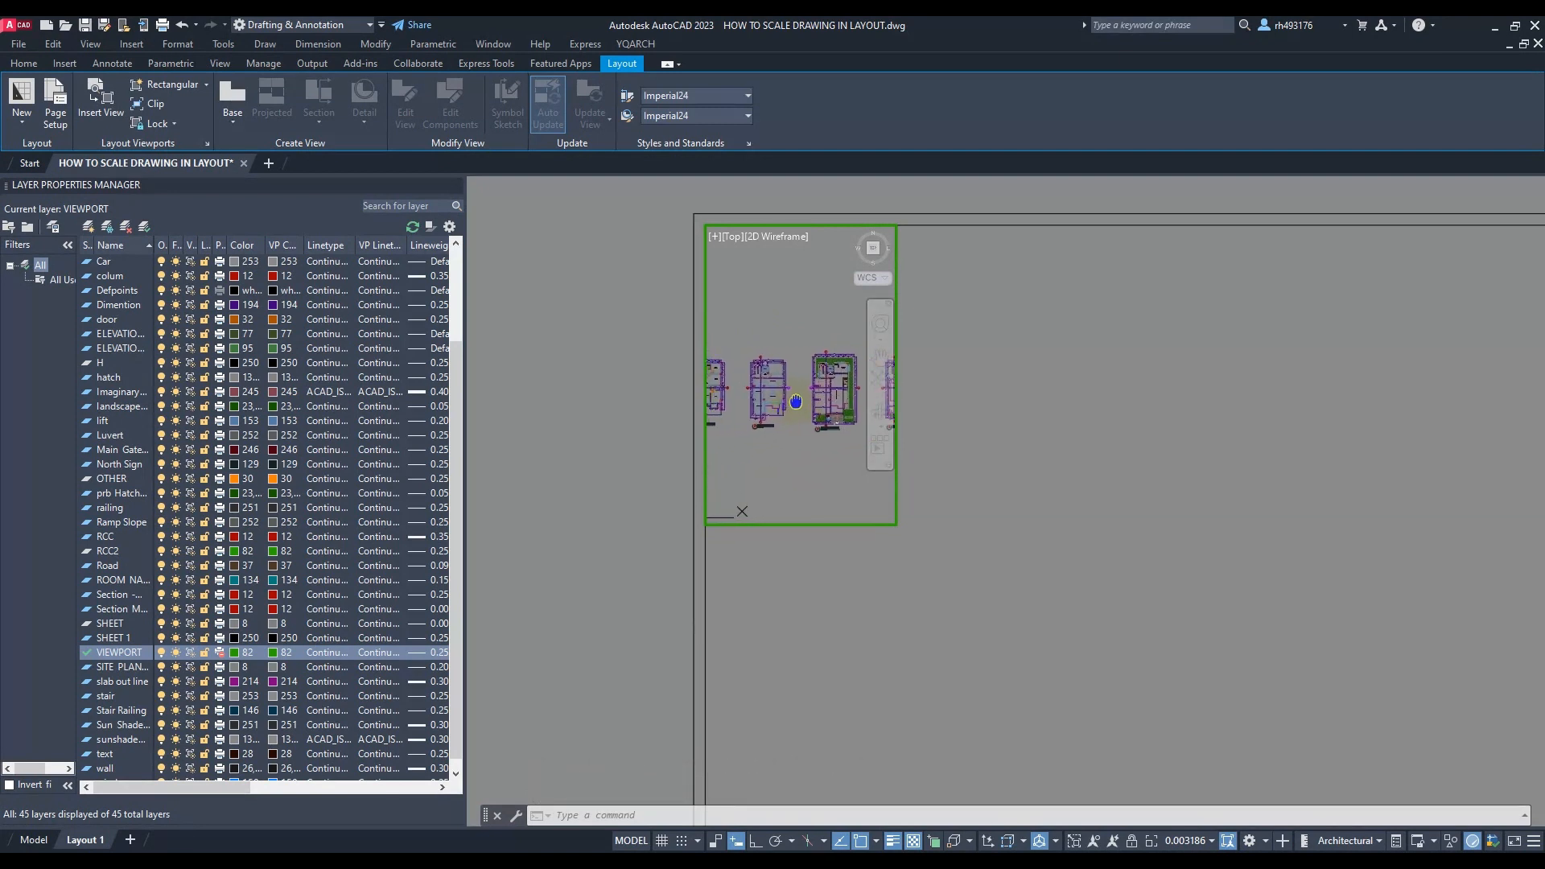
{"action": "scroll", "coordinate": [796, 402], "scroll_direction": "down", "scroll_amount": 6}
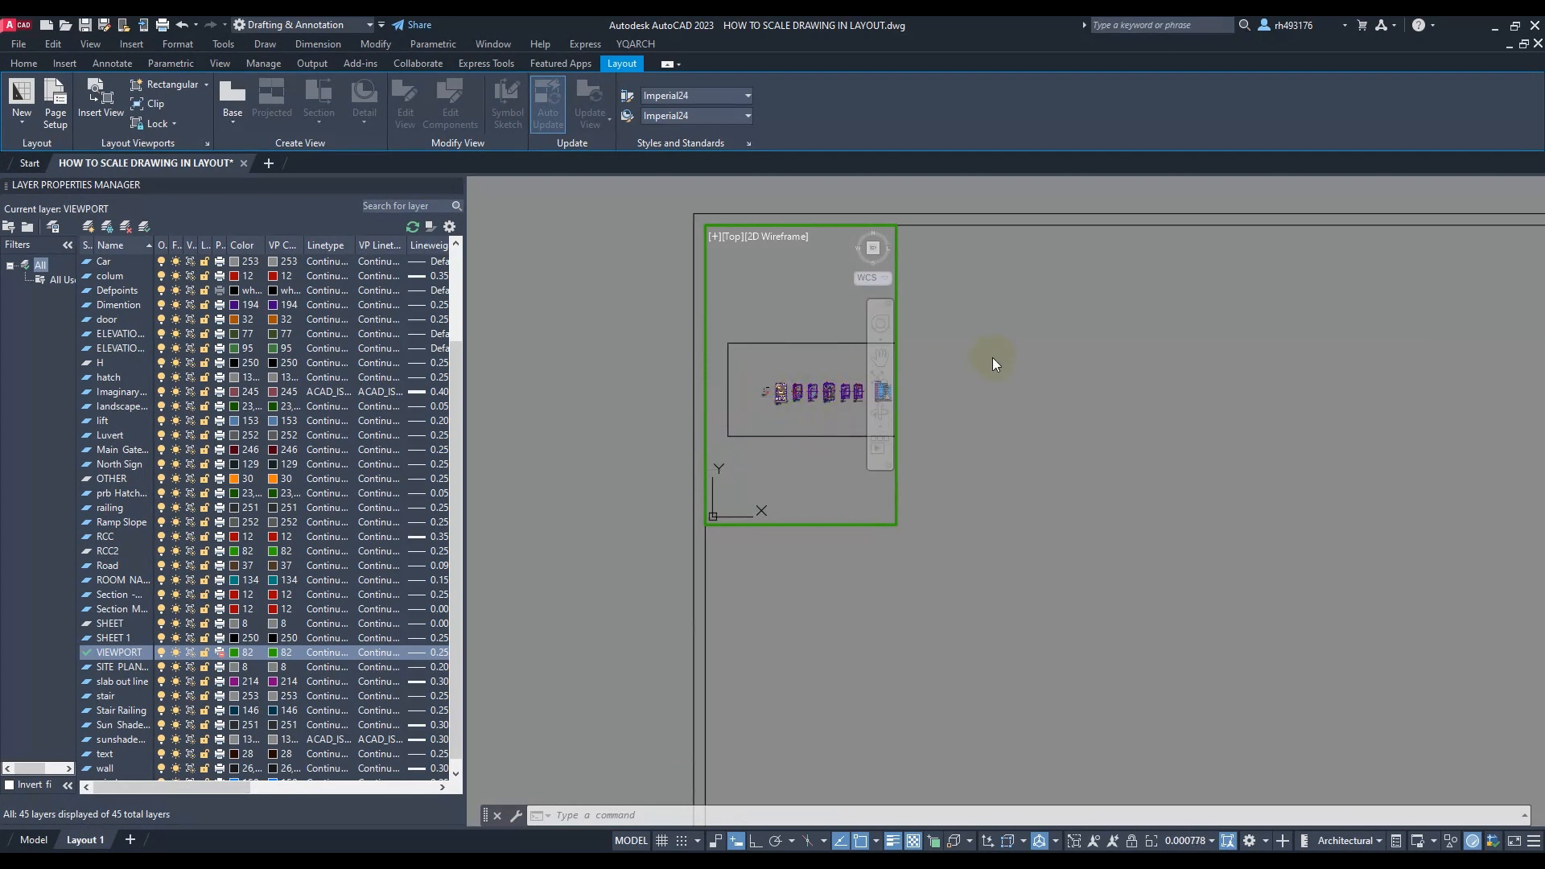
{"action": "double_click", "coordinate": [968, 364]}
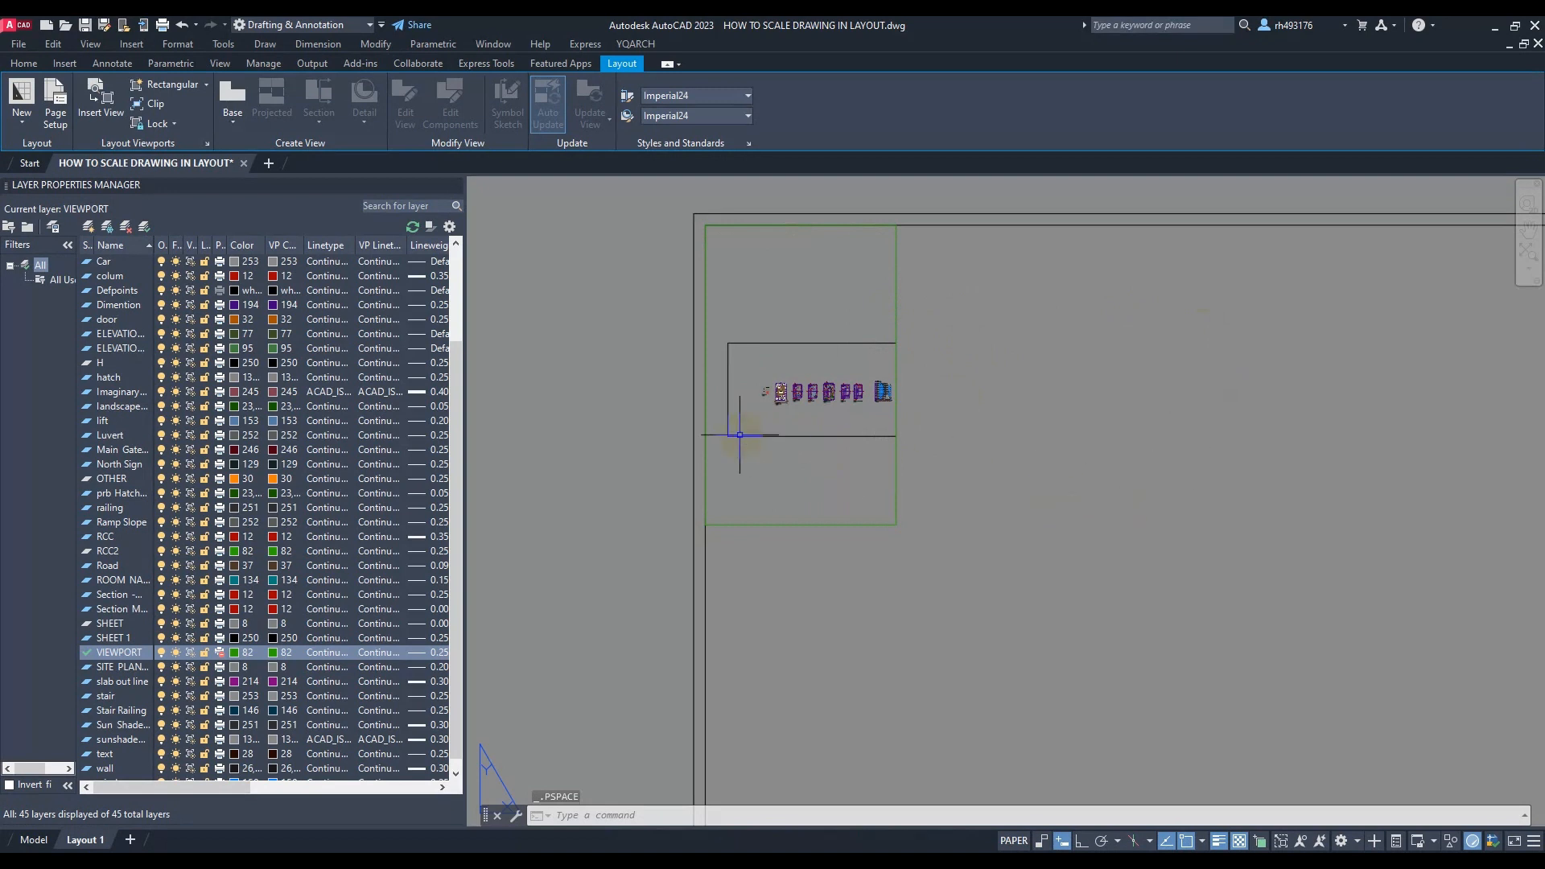
Reactivate the viewport's model space and frame the single floor plan with the green surround inside it
{"action": "scroll", "coordinate": [779, 417], "scroll_direction": "up", "scroll_amount": 1}
{"action": "scroll", "coordinate": [786, 418], "scroll_direction": "down", "scroll_amount": 3}
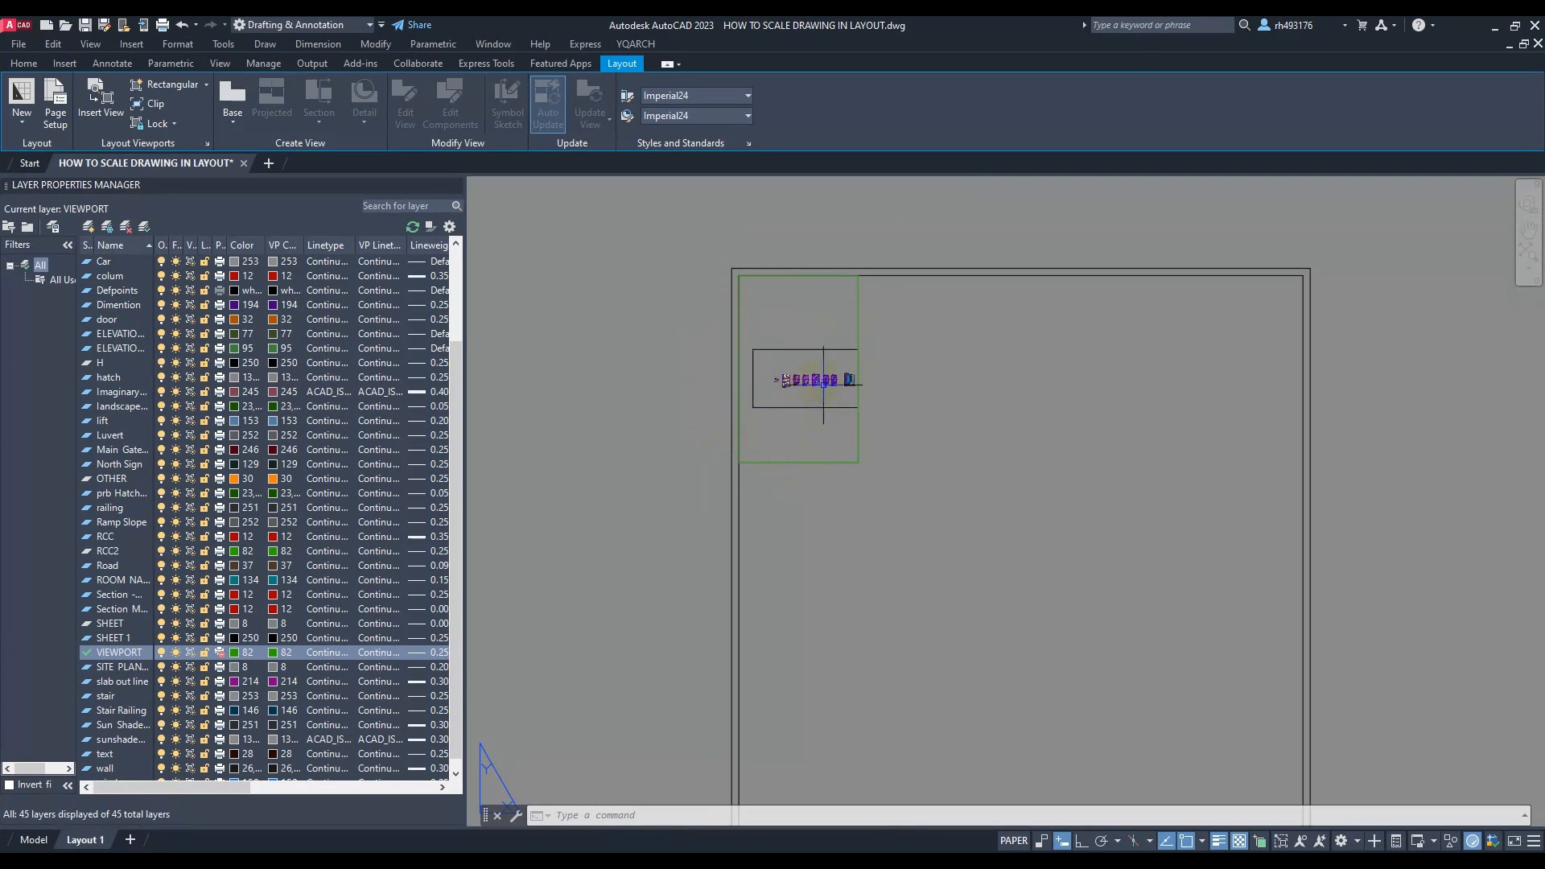
{"action": "double_click", "coordinate": [795, 321]}
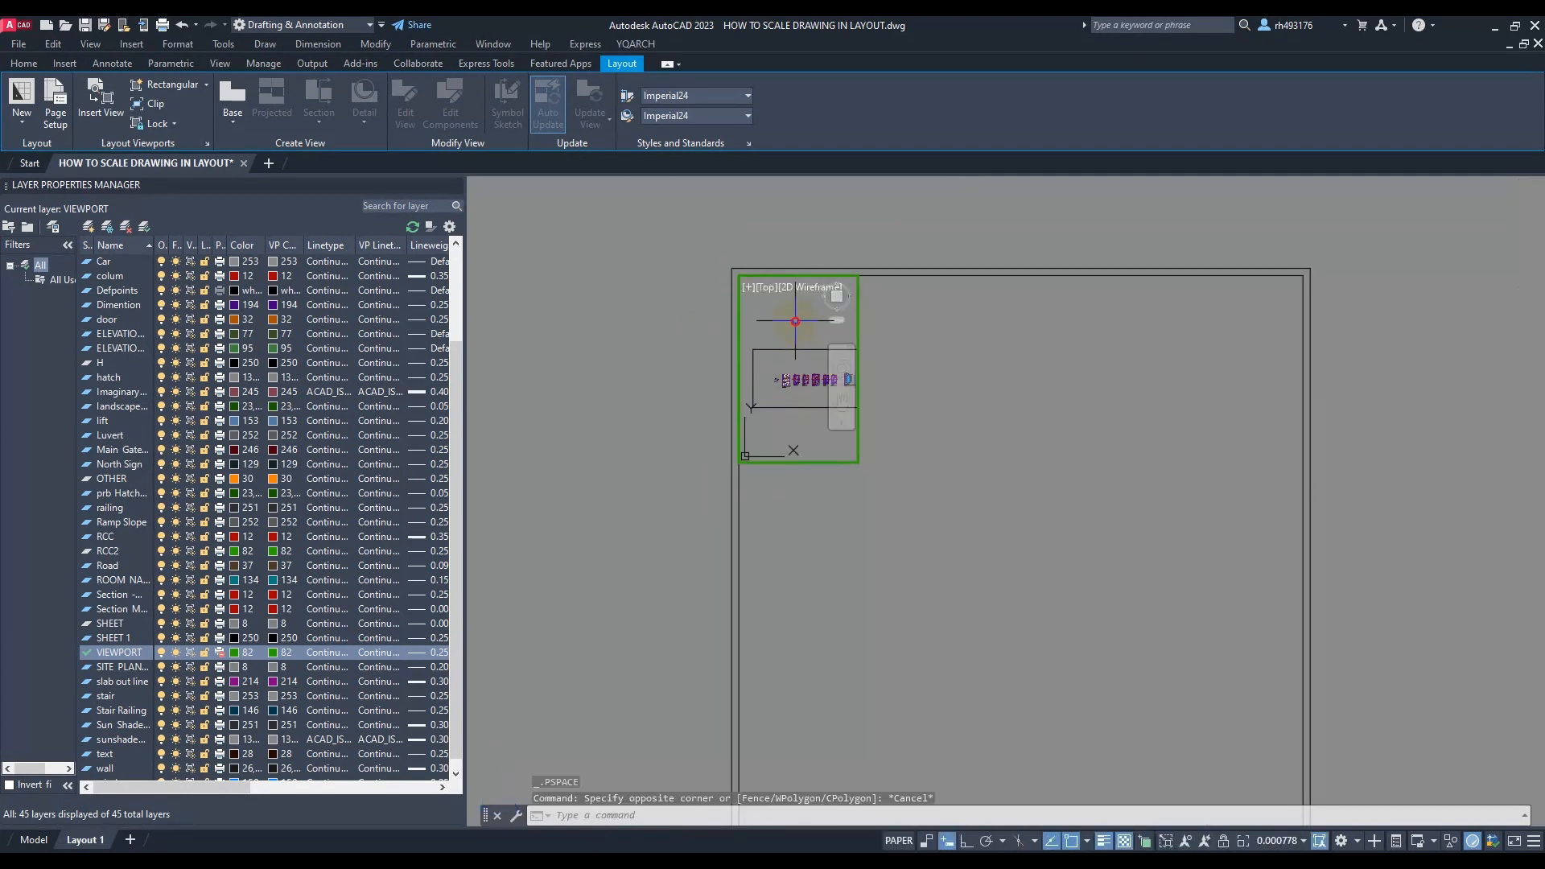
{"action": "scroll", "coordinate": [794, 354], "scroll_direction": "up", "scroll_amount": 4}
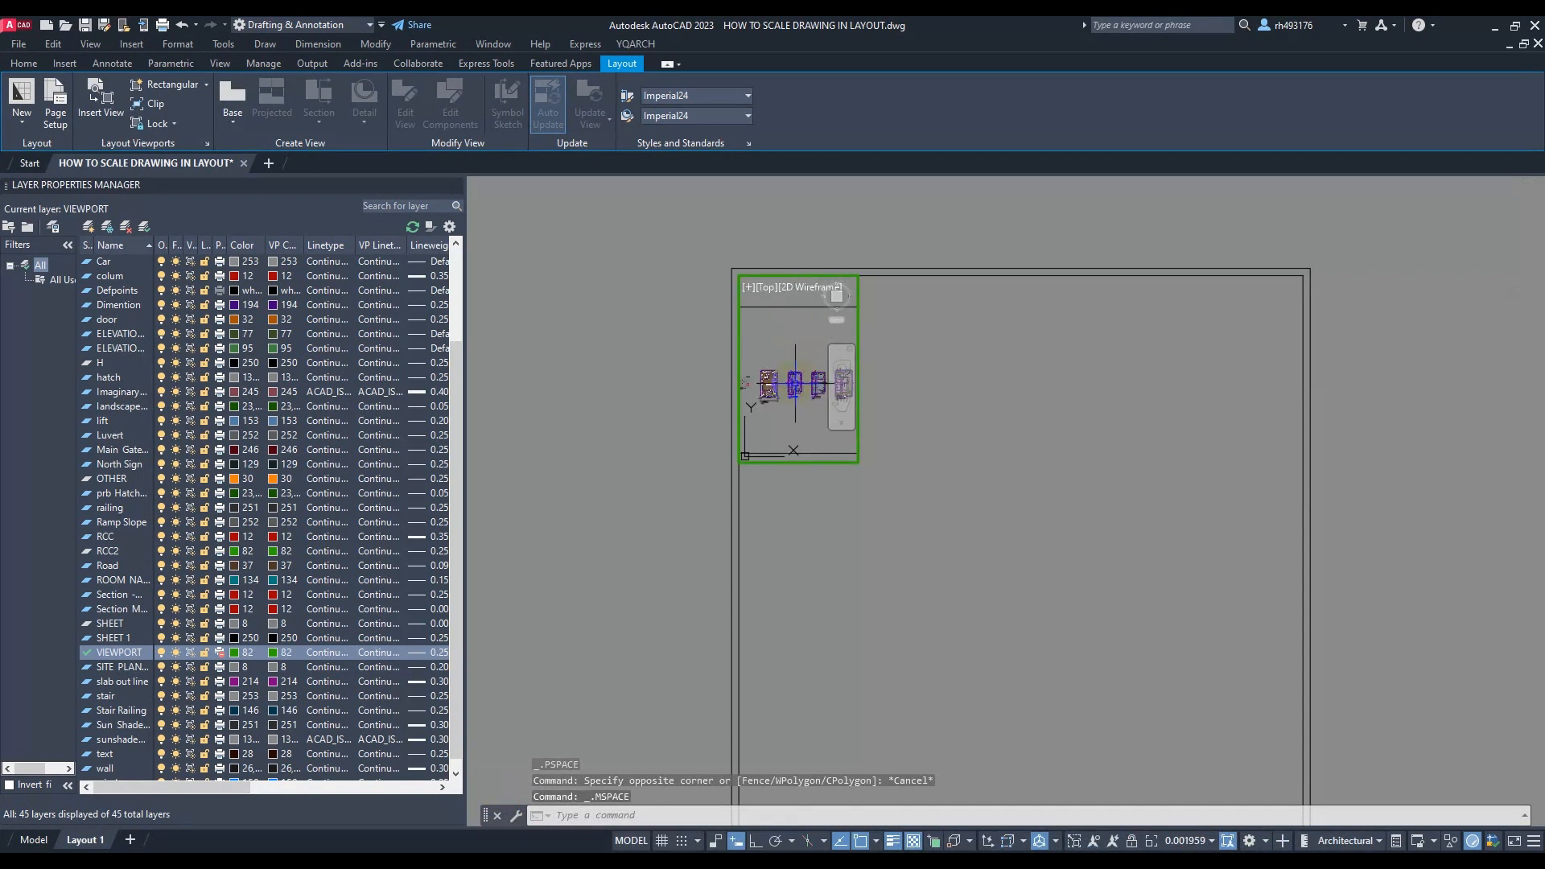
{"action": "scroll", "coordinate": [784, 388], "scroll_direction": "up", "scroll_amount": 2}
{"action": "scroll", "coordinate": [785, 387], "scroll_direction": "up", "scroll_amount": 2}
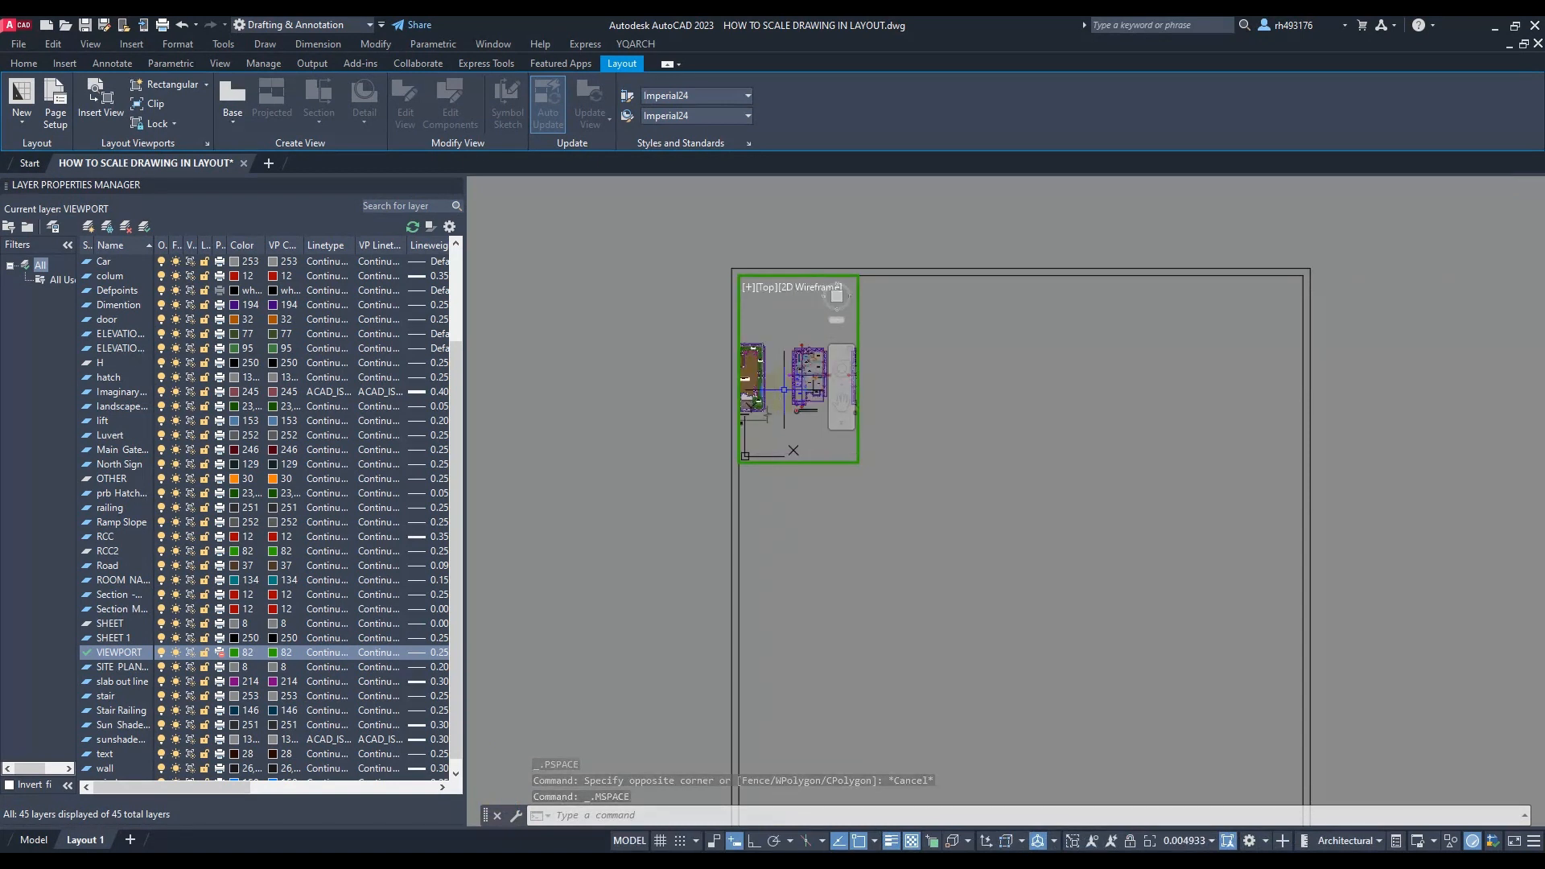
{"action": "scroll", "coordinate": [789, 386], "scroll_direction": "up", "scroll_amount": 2}
{"action": "middle_click_drag", "start_coordinate": [790, 386], "coordinate": [557, 385]}
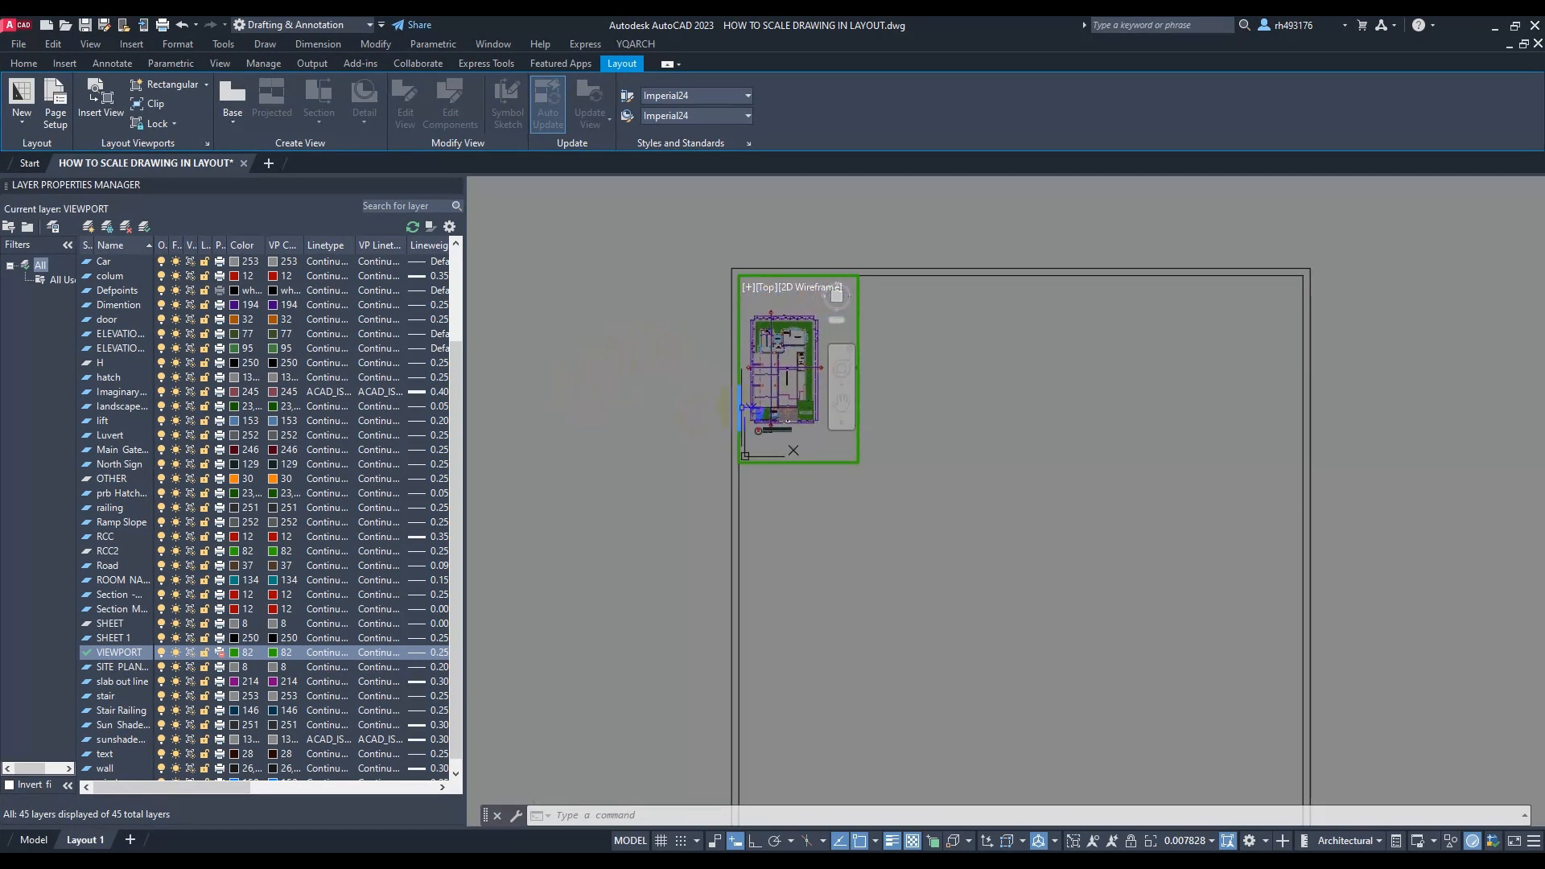
Position the ground floor plan within the viewport, set the viewport scale to 1:100, and return to paper space
{"action": "middle_click_drag", "start_coordinate": [757, 410], "coordinate": [791, 405]}
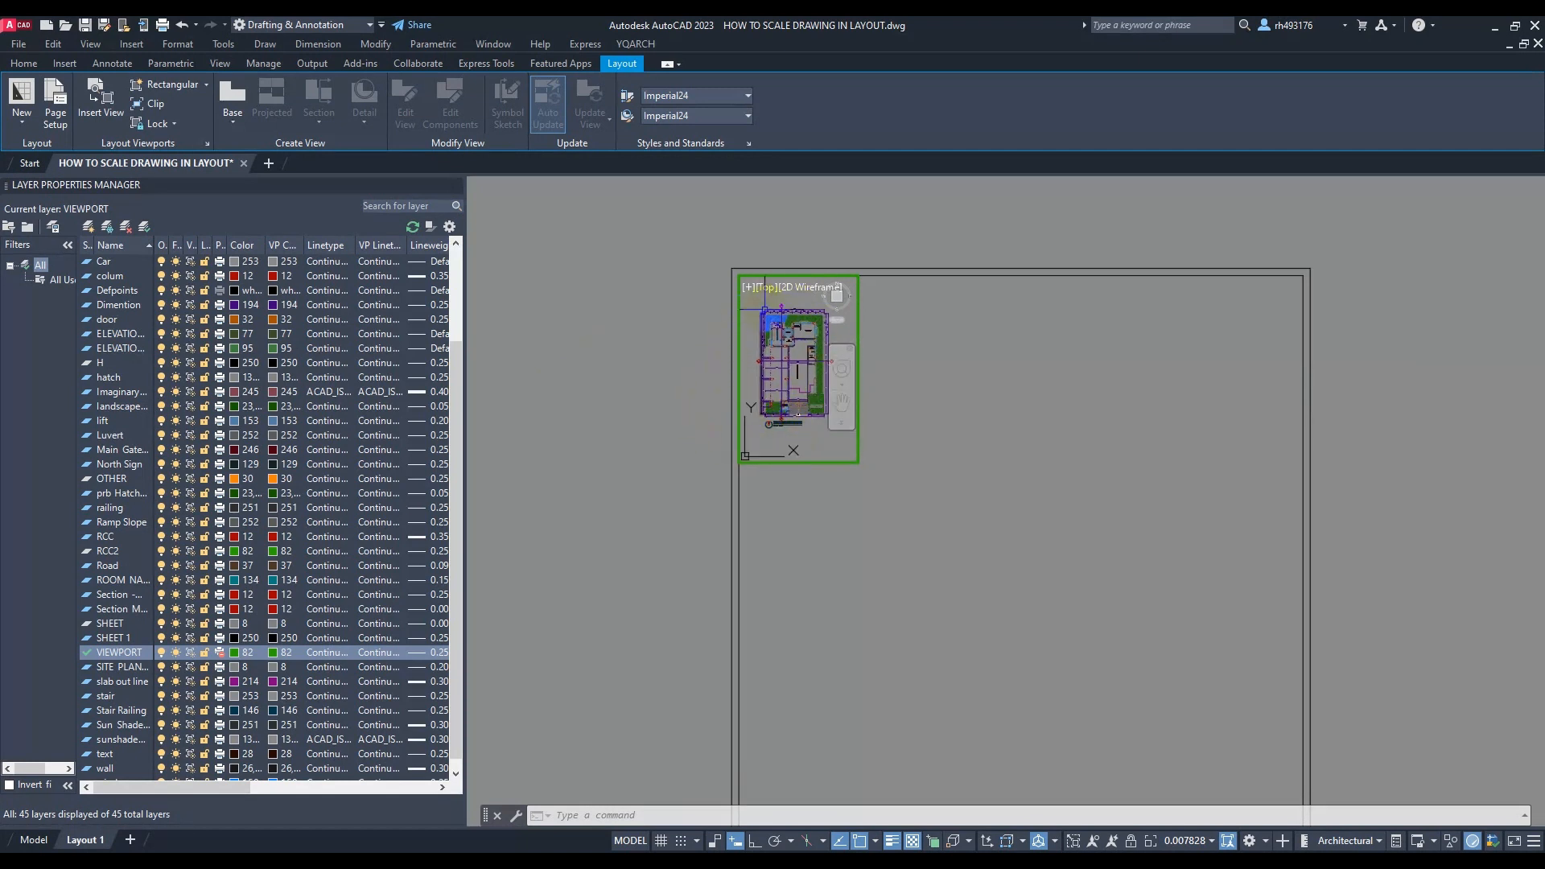
{"action": "scroll", "coordinate": [778, 393], "scroll_direction": "down", "scroll_amount": 2}
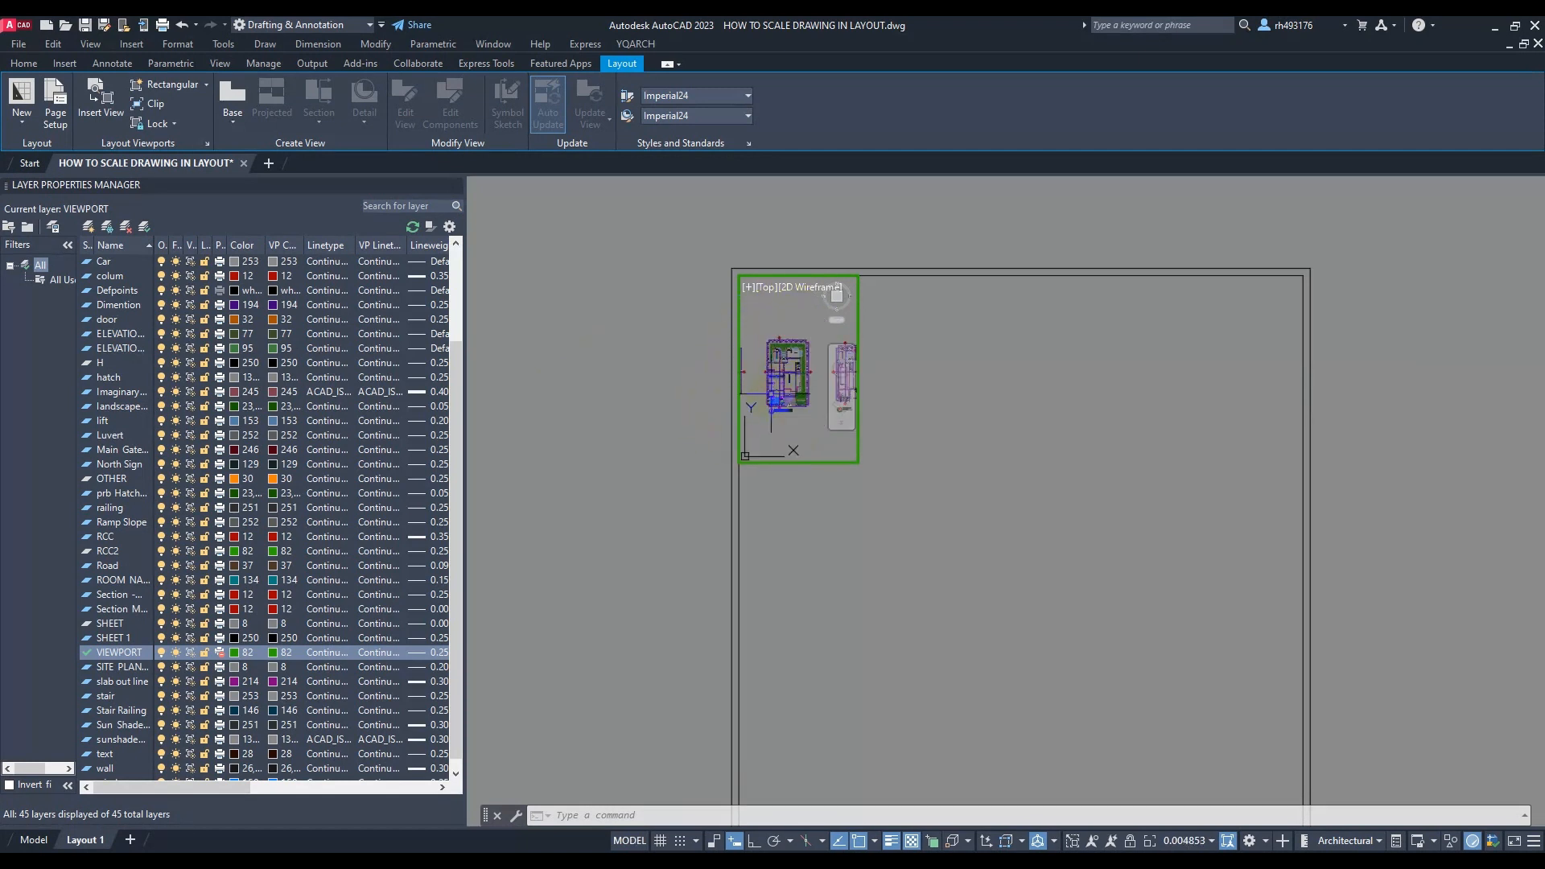
{"action": "scroll", "coordinate": [771, 391], "scroll_direction": "up", "scroll_amount": 2}
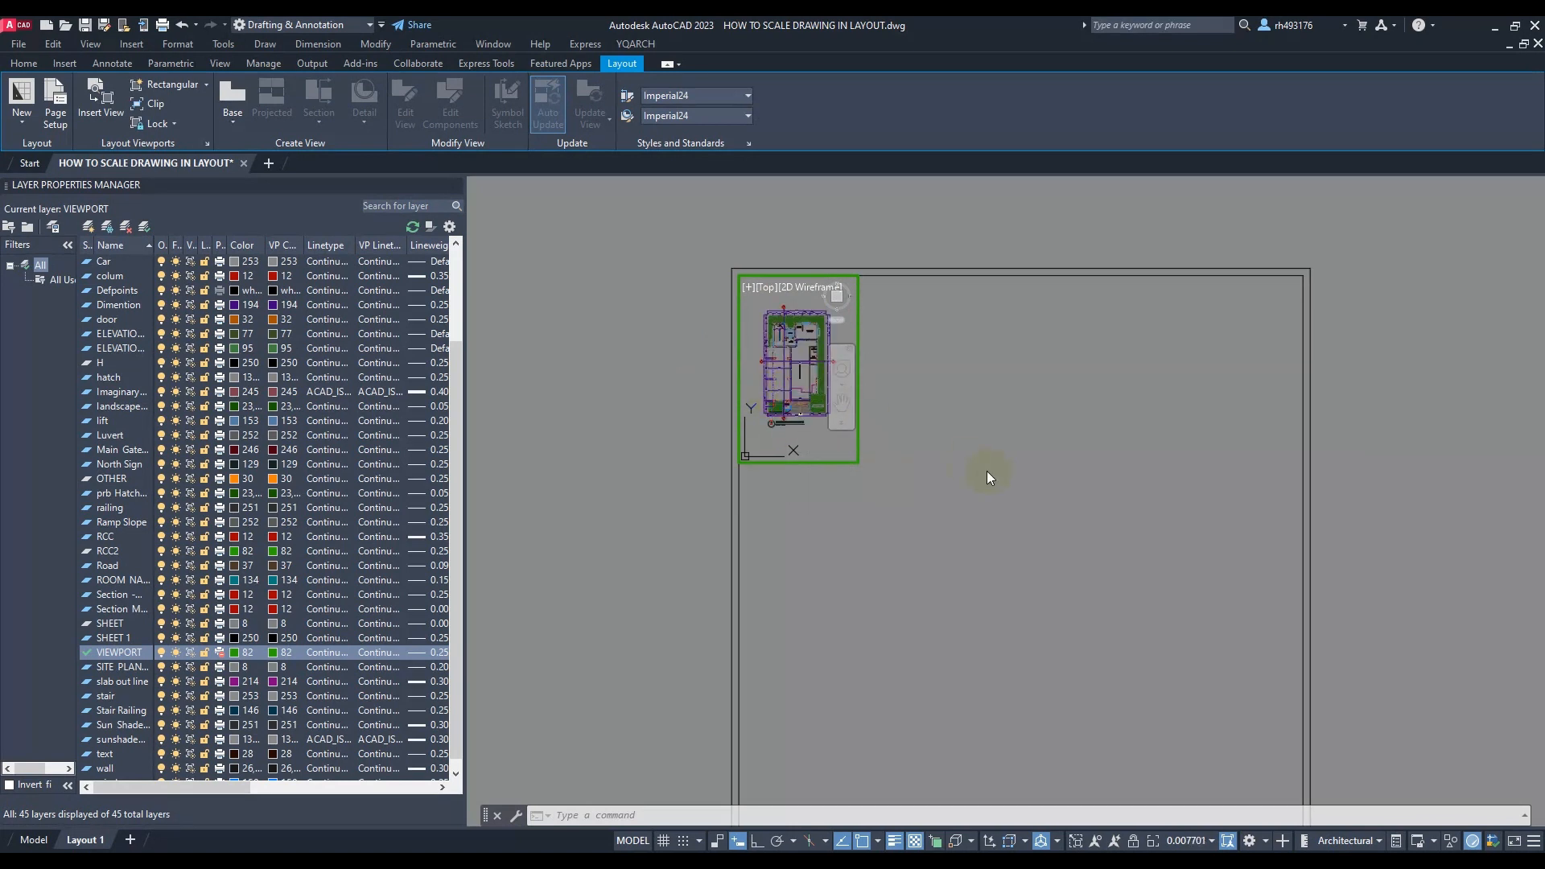
{"action": "left_click", "coordinate": [1187, 841]}
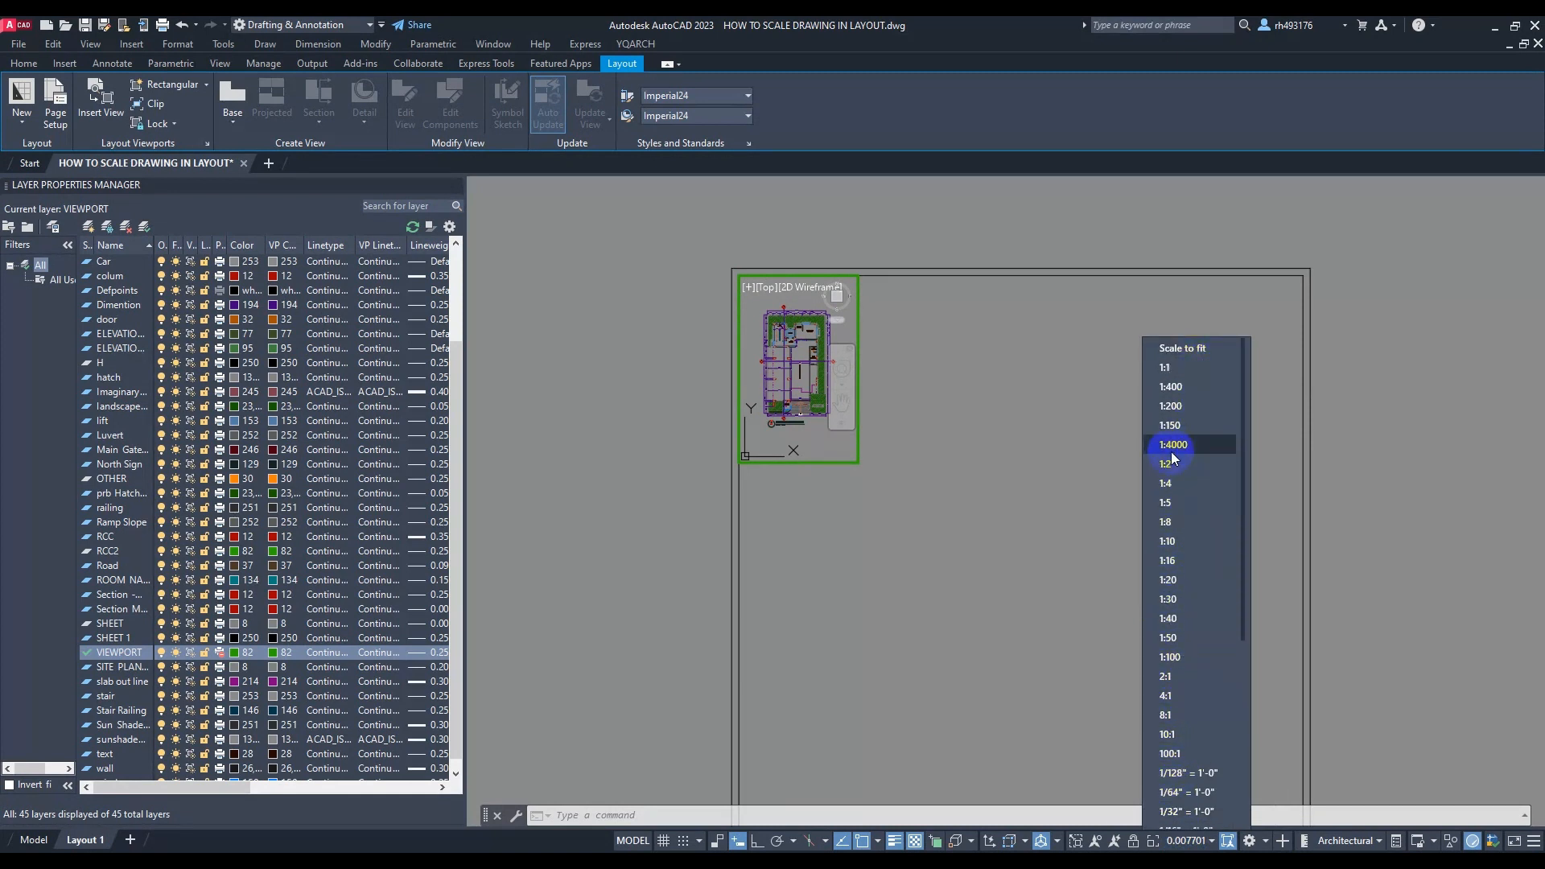
{"action": "left_click", "coordinate": [1186, 655]}
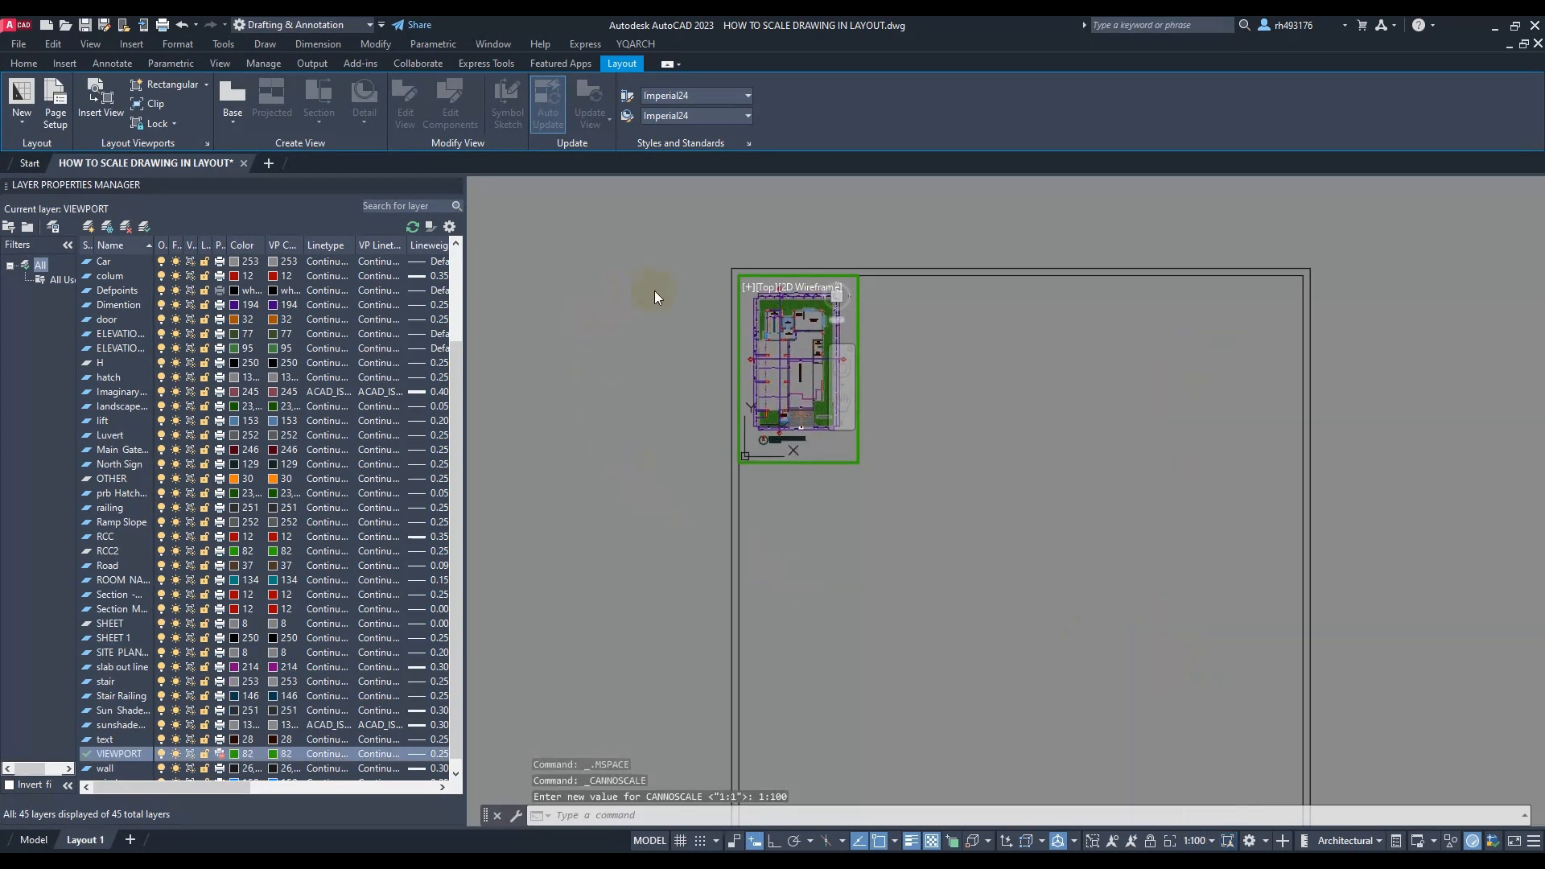
{"action": "double_click", "coordinate": [815, 501]}
Copy the scaled viewport three times from its upper-left corner, placing the copies edge to edge along the sheet's inner top border
{"action": "scroll", "coordinate": [794, 310], "scroll_direction": "up", "scroll_amount": 2}
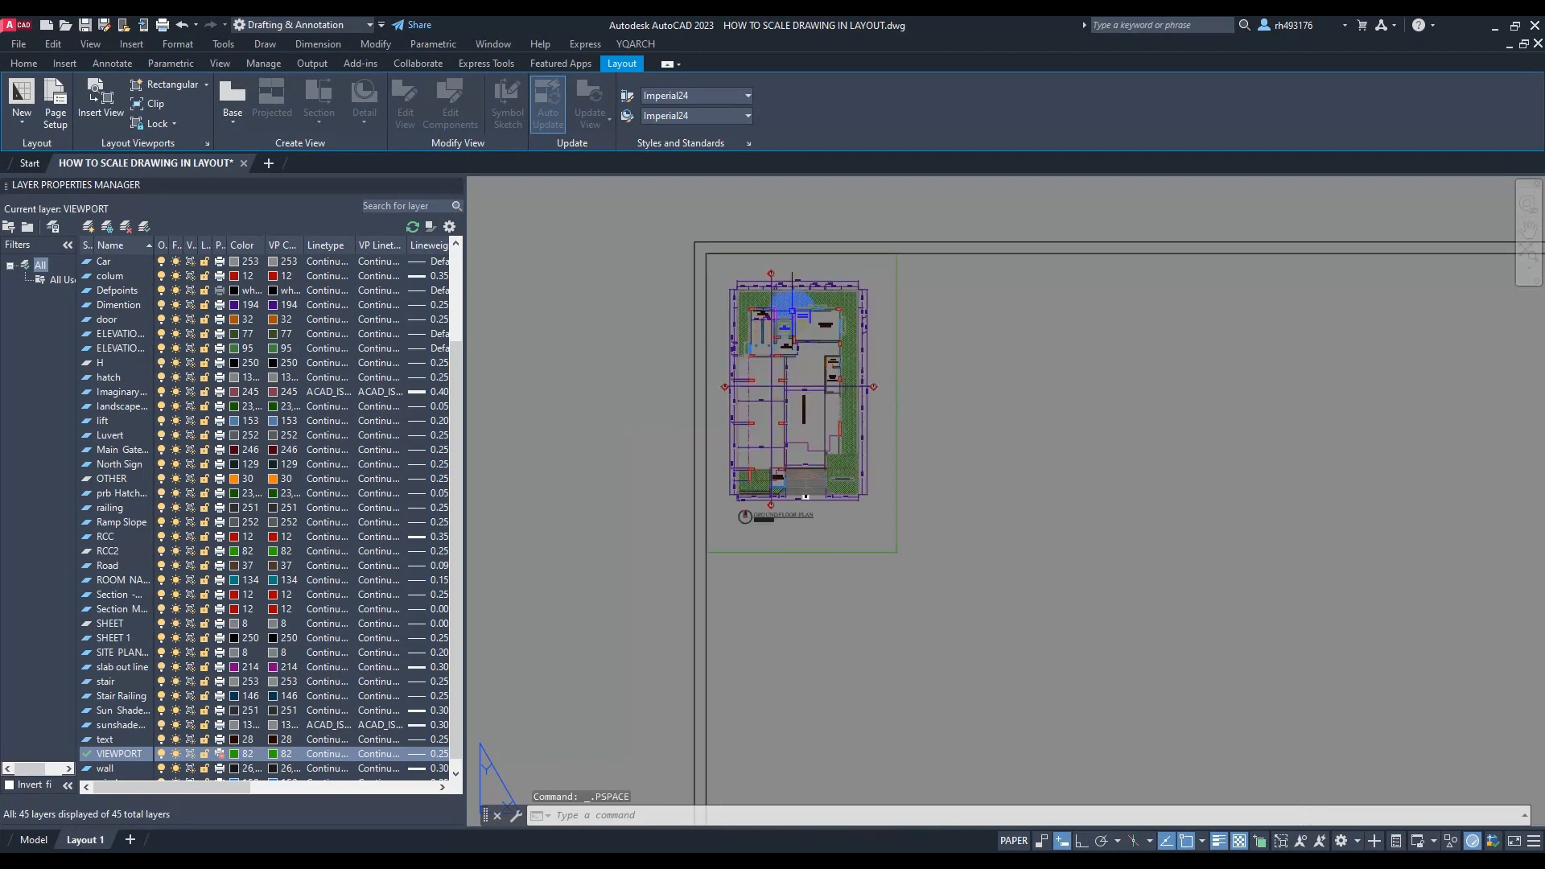
{"action": "left_click", "coordinate": [822, 553]}
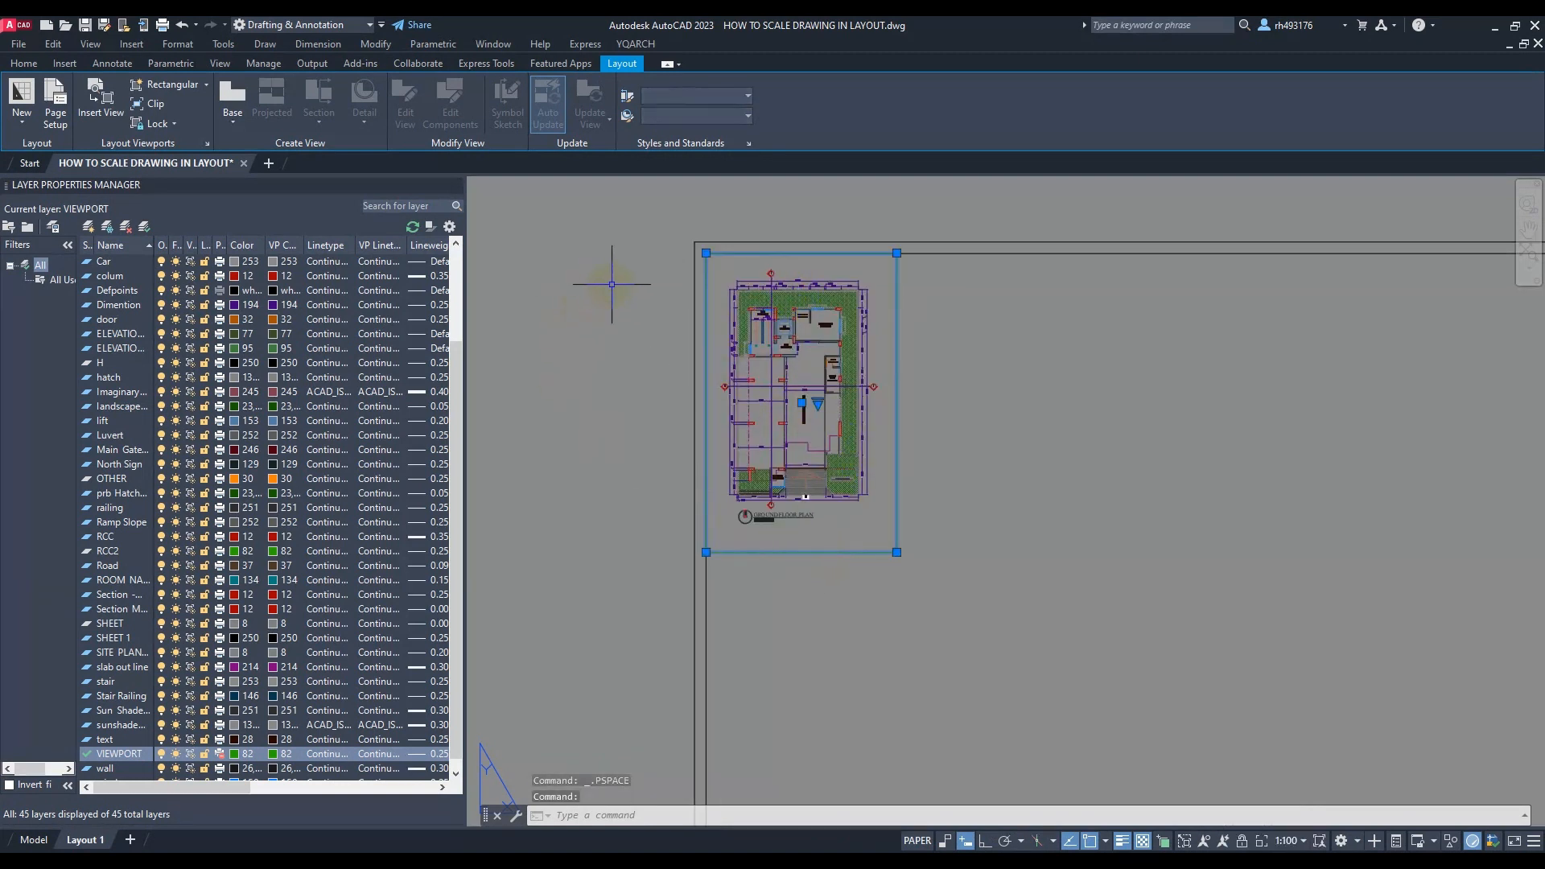
{"action": "type", "text": "co"}
{"action": "key", "text": "Return"}
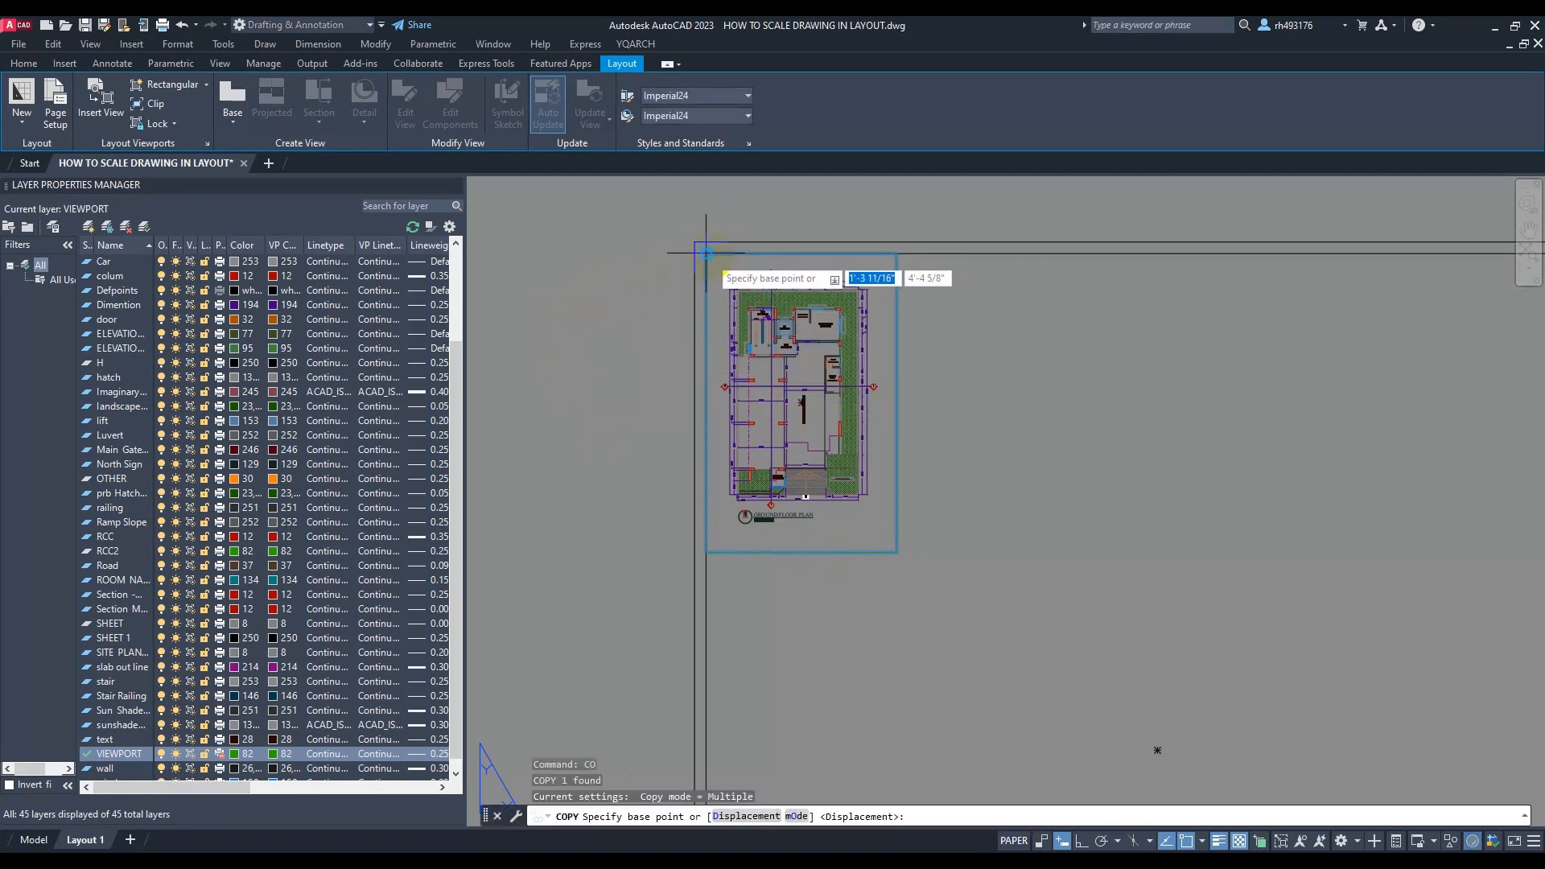
{"action": "left_click", "coordinate": [706, 254]}
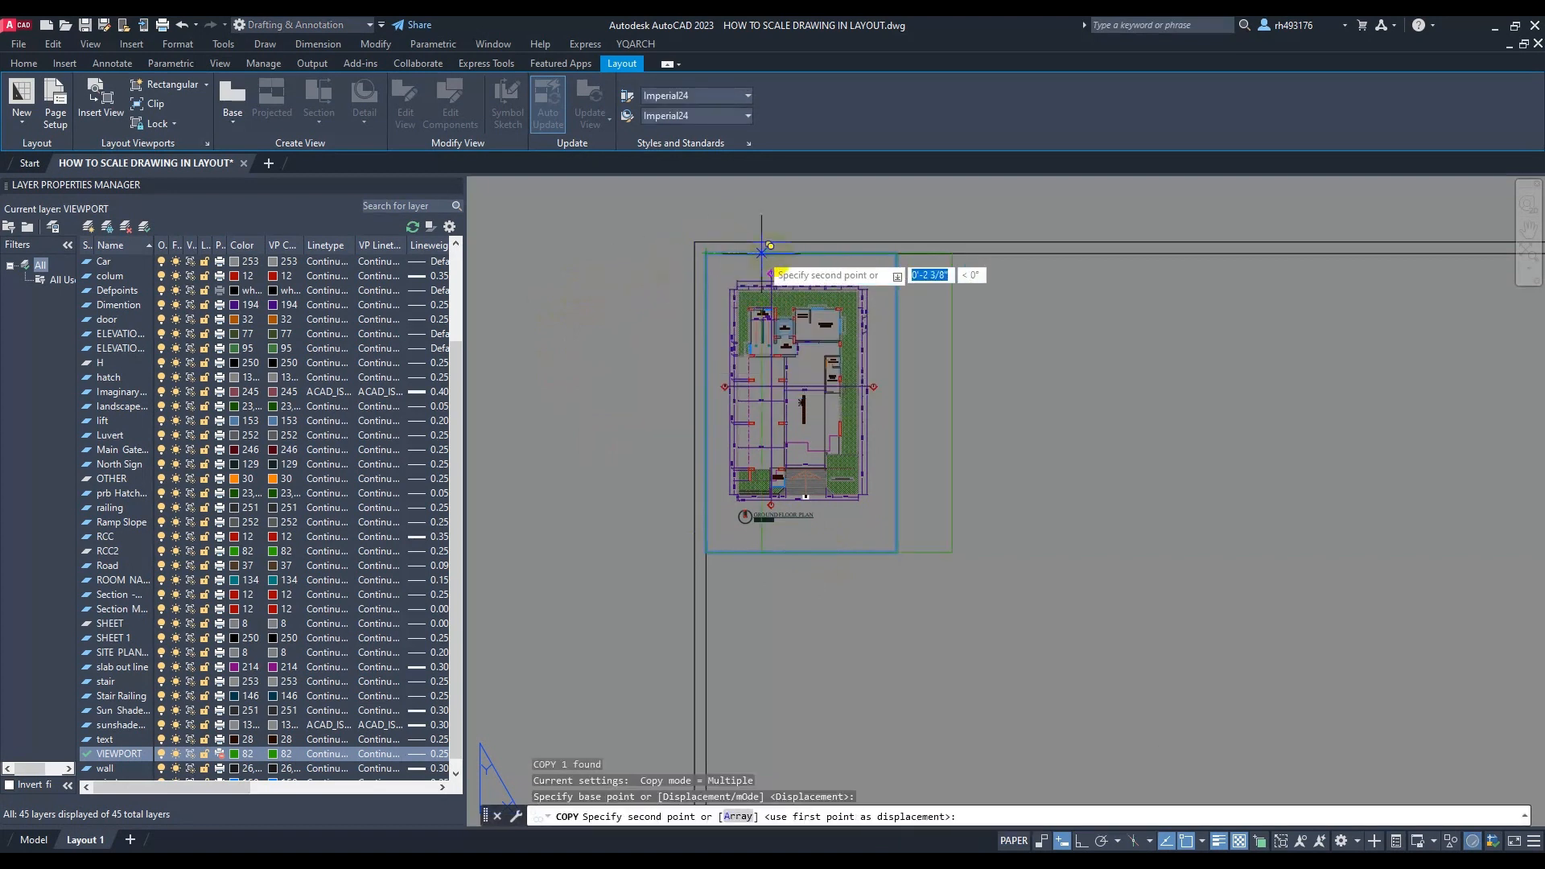
{"action": "left_click", "coordinate": [896, 254]}
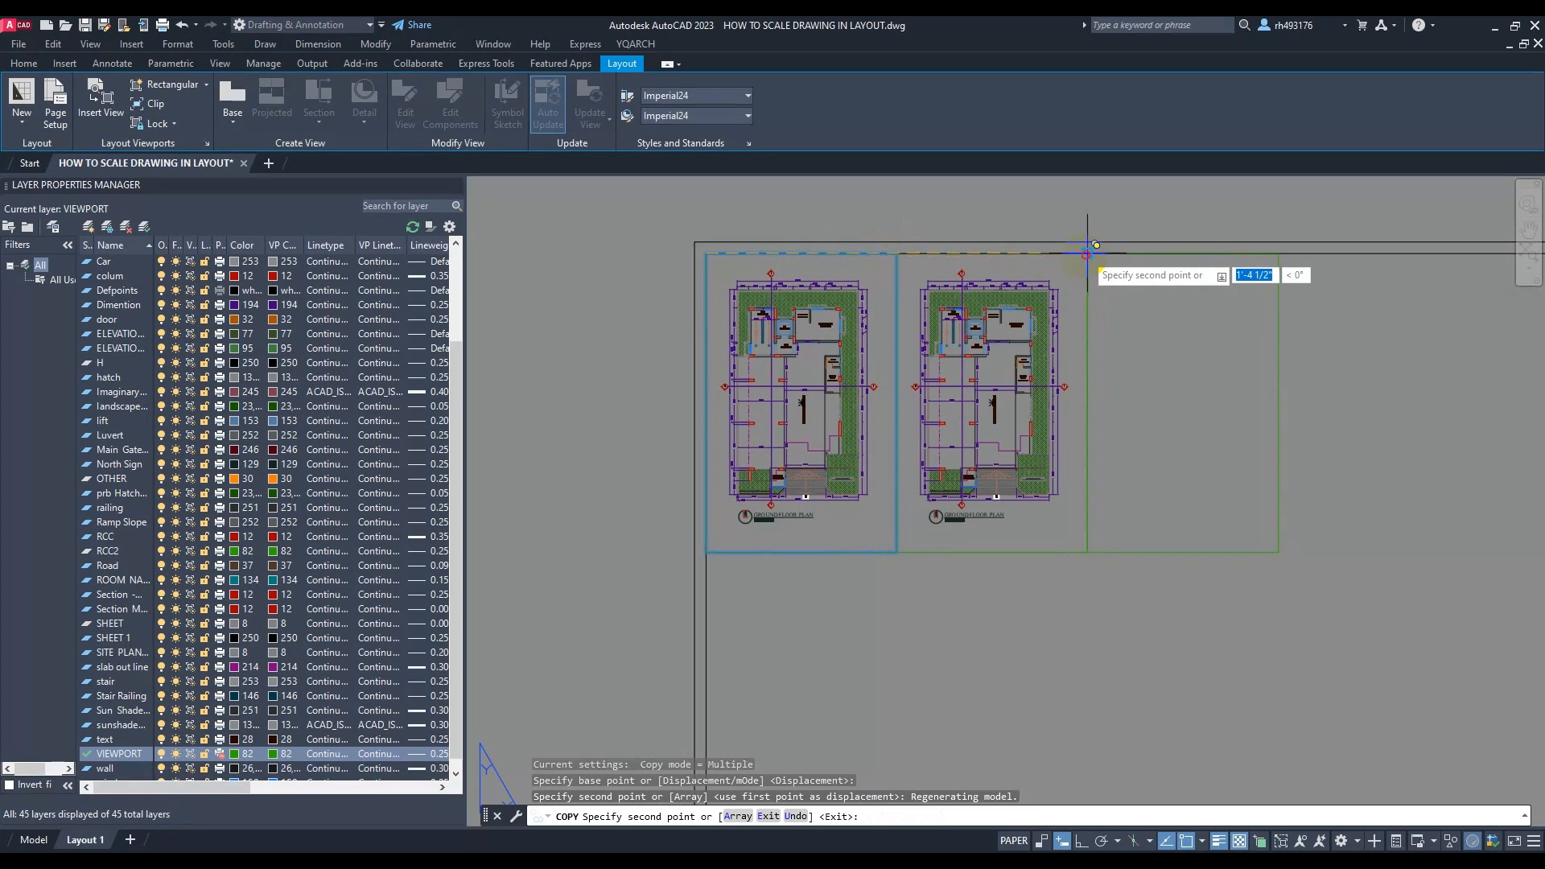
{"action": "left_click", "coordinate": [1087, 254]}
{"action": "scroll", "coordinate": [838, 278], "scroll_direction": "down", "scroll_amount": 4}
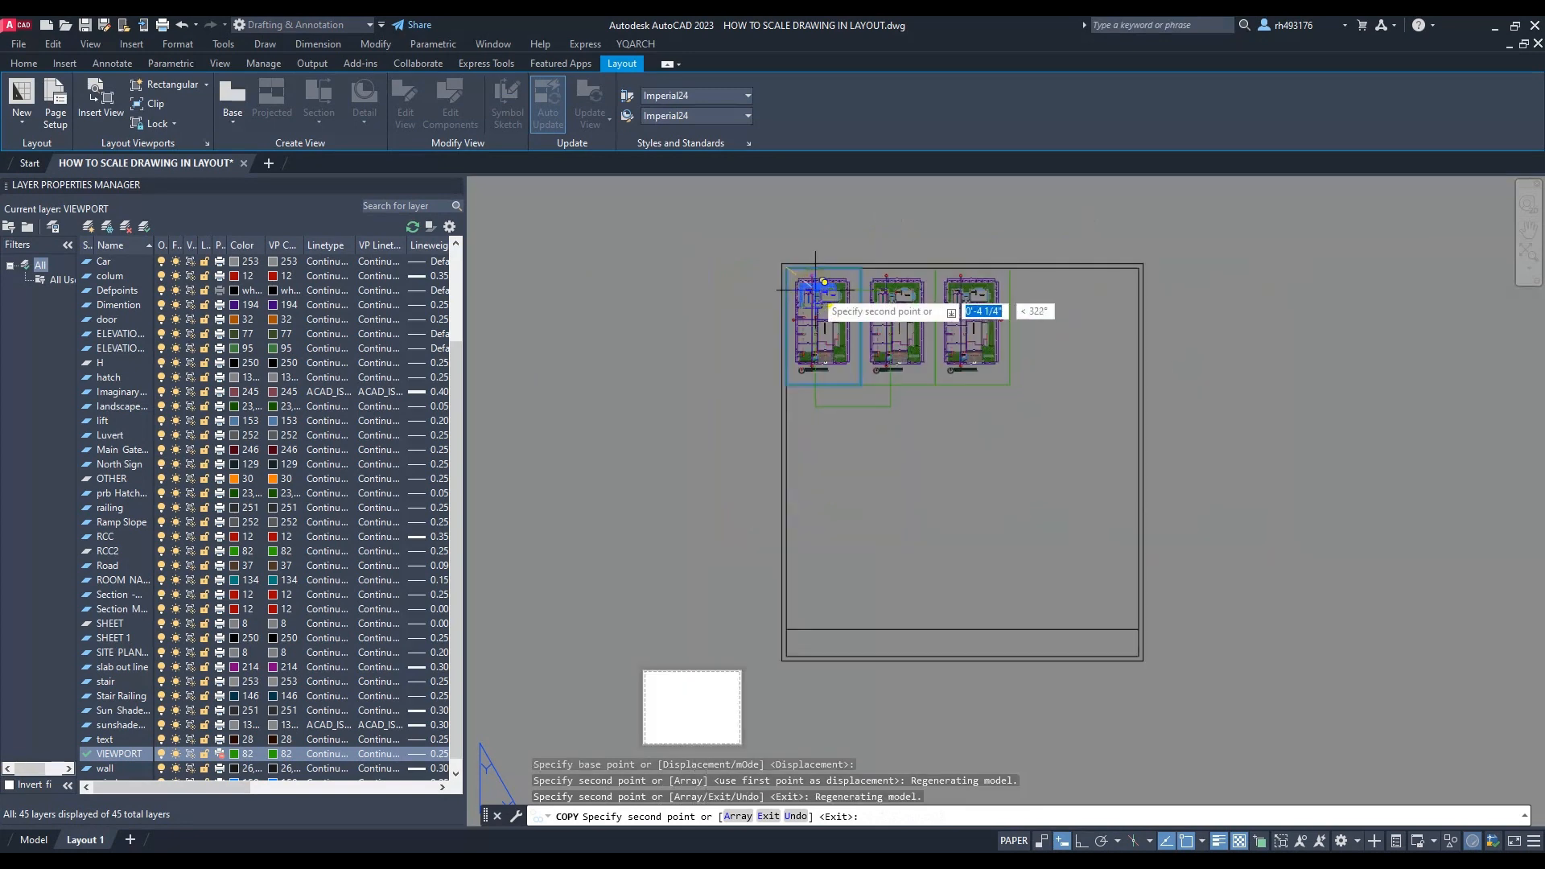
{"action": "left_click", "coordinate": [1012, 266]}
{"action": "scroll", "coordinate": [1011, 274], "scroll_direction": "up", "scroll_amount": 4}
{"action": "key", "text": "Escape"}
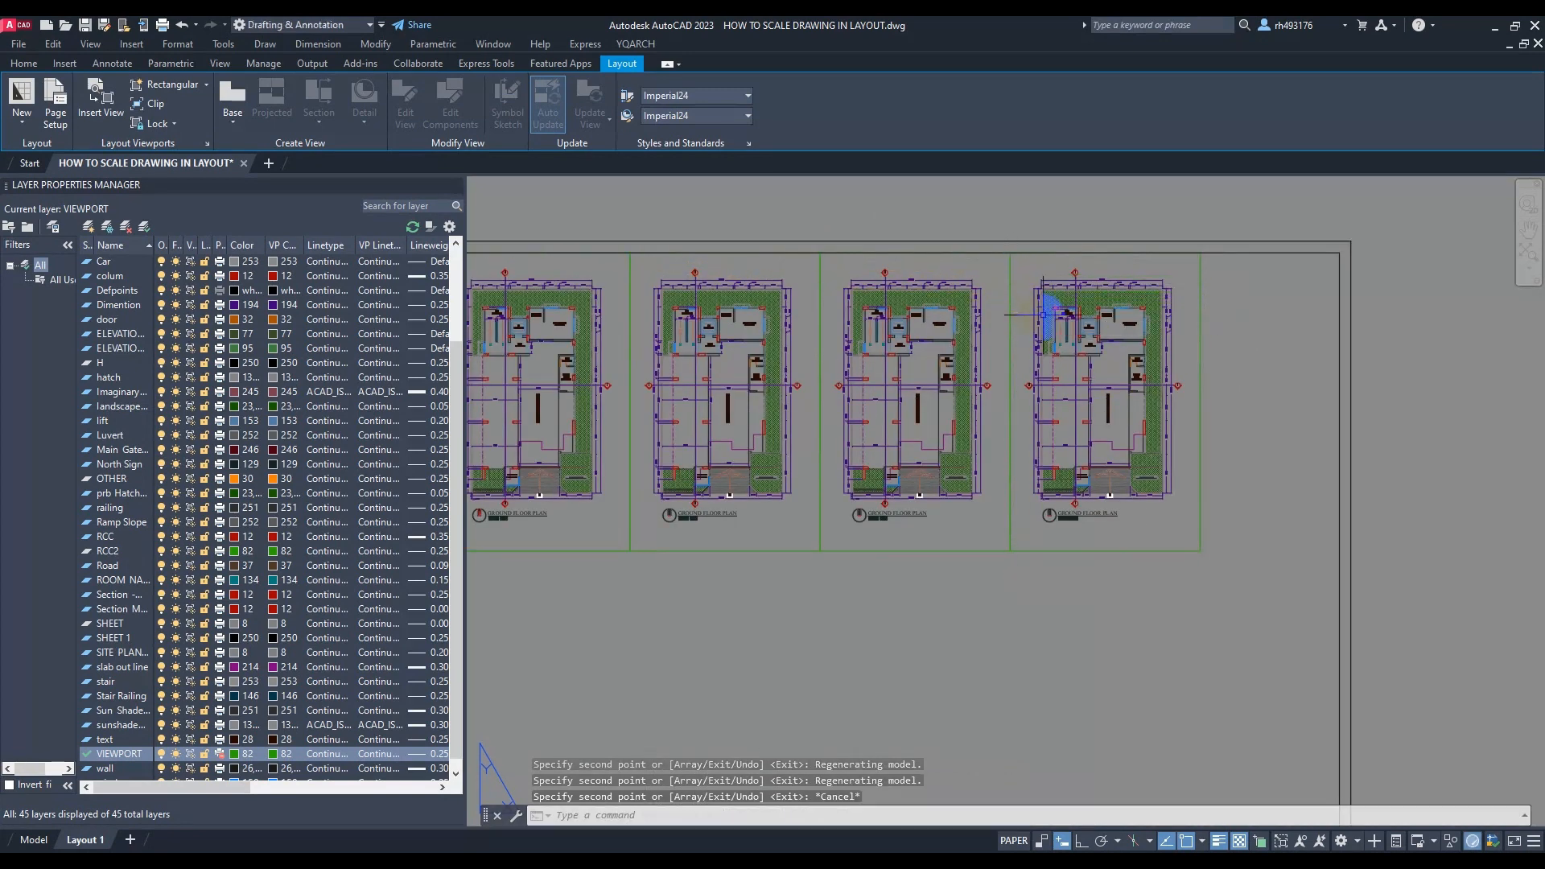
Activate the second viewport's model space, bring the typical floor plan into it, and set its scale to 1:100
{"action": "scroll", "coordinate": [1144, 322], "scroll_direction": "down", "scroll_amount": 2}
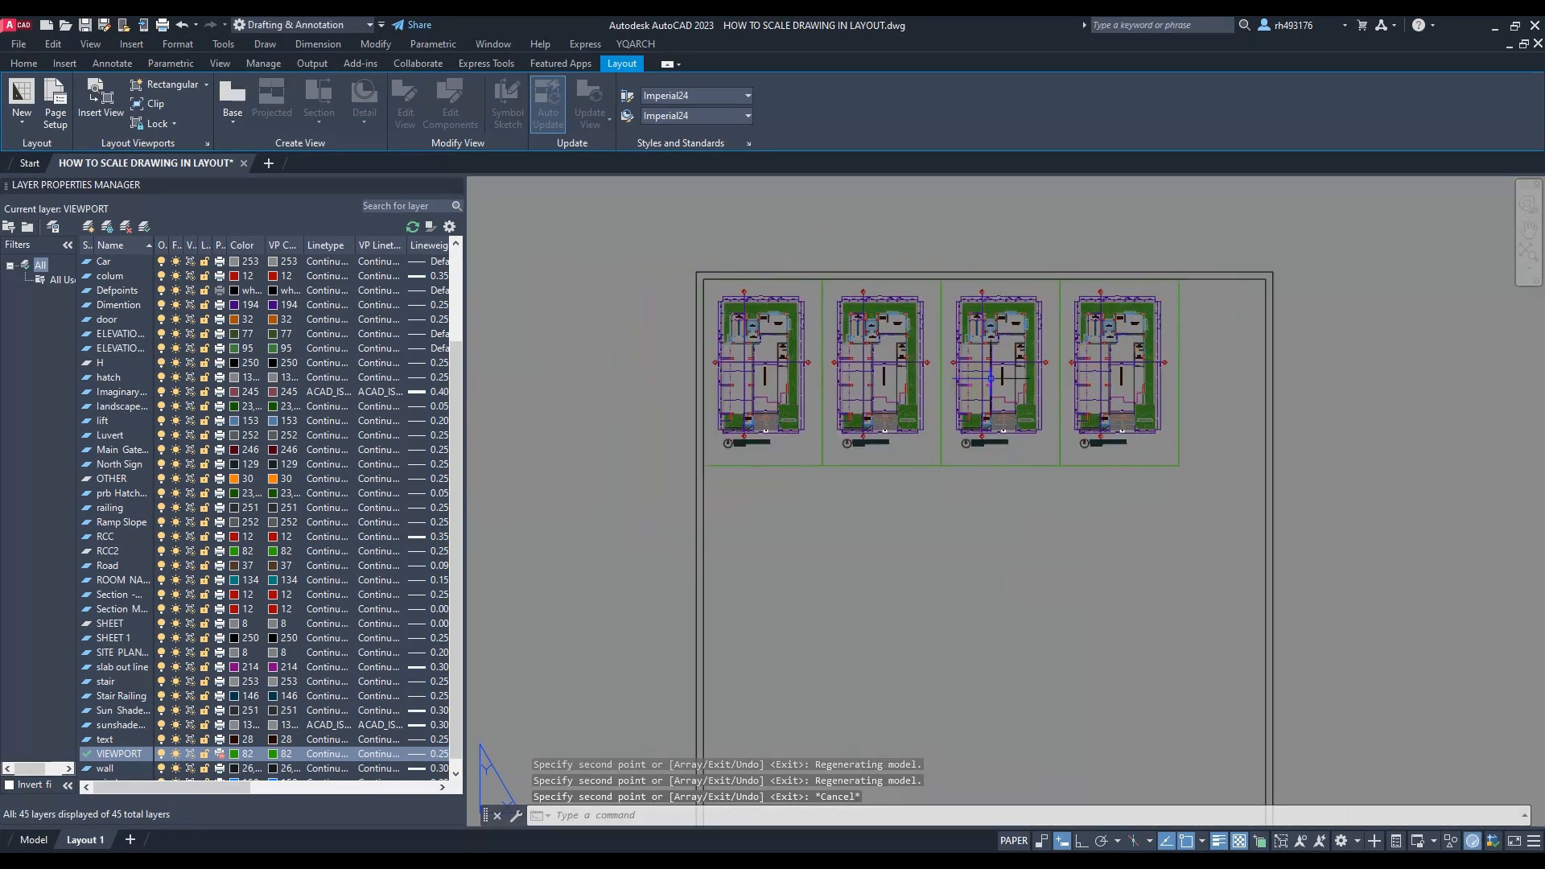
{"action": "double_click", "coordinate": [900, 451]}
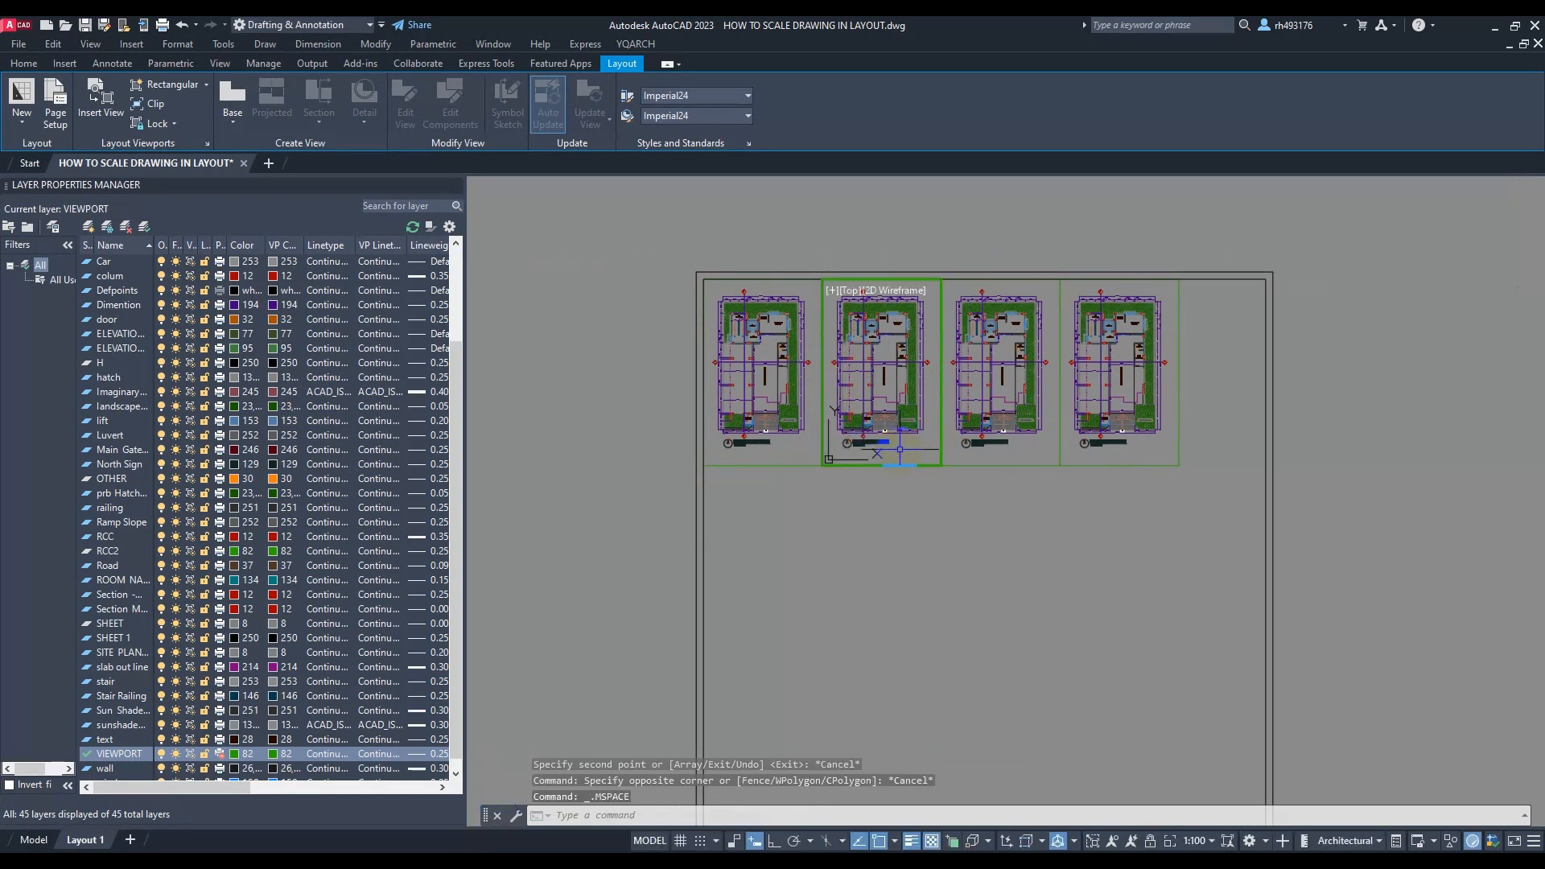
{"action": "scroll", "coordinate": [894, 402], "scroll_direction": "down", "scroll_amount": 4}
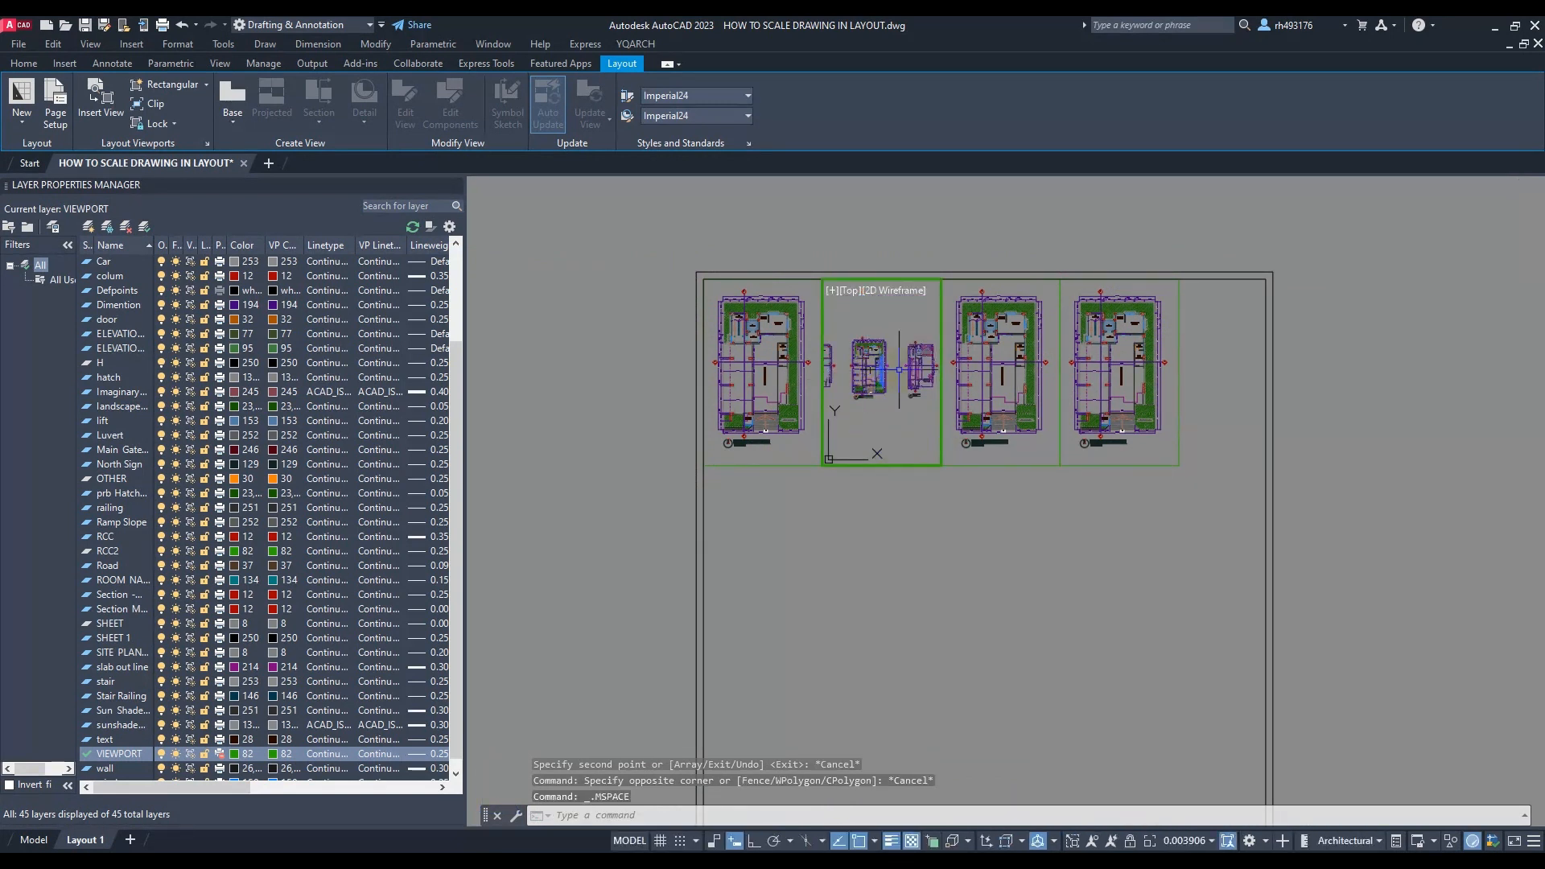
{"action": "middle_click_drag", "start_coordinate": [886, 372], "coordinate": [988, 375]}
{"action": "middle_click_drag", "start_coordinate": [854, 405], "coordinate": [903, 420]}
{"action": "scroll", "coordinate": [881, 392], "scroll_direction": "up", "scroll_amount": 2}
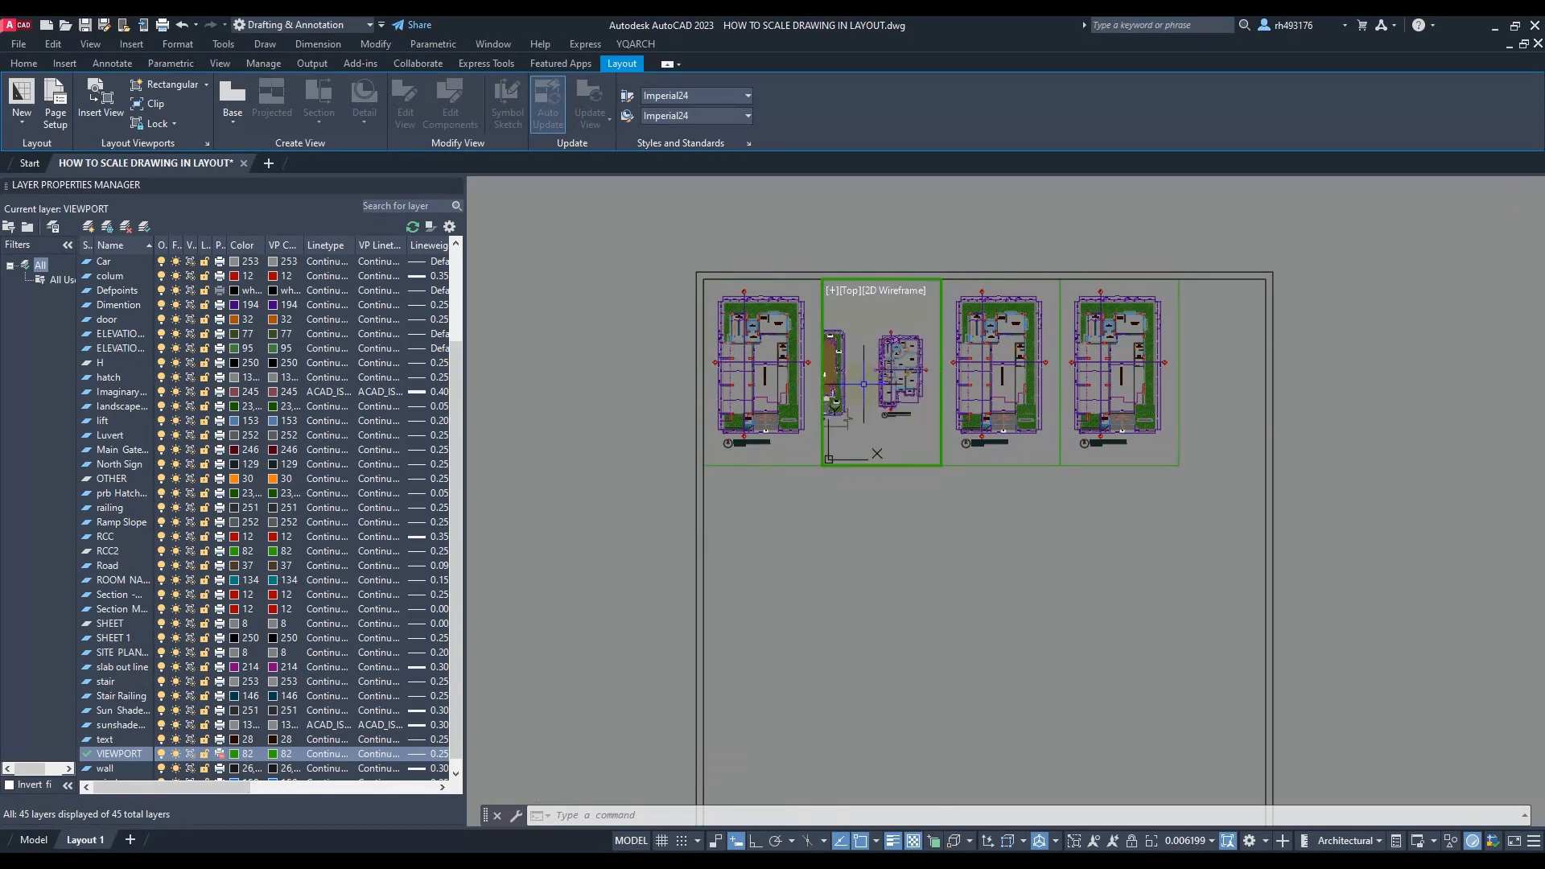
{"action": "middle_click_drag", "start_coordinate": [926, 364], "coordinate": [912, 367]}
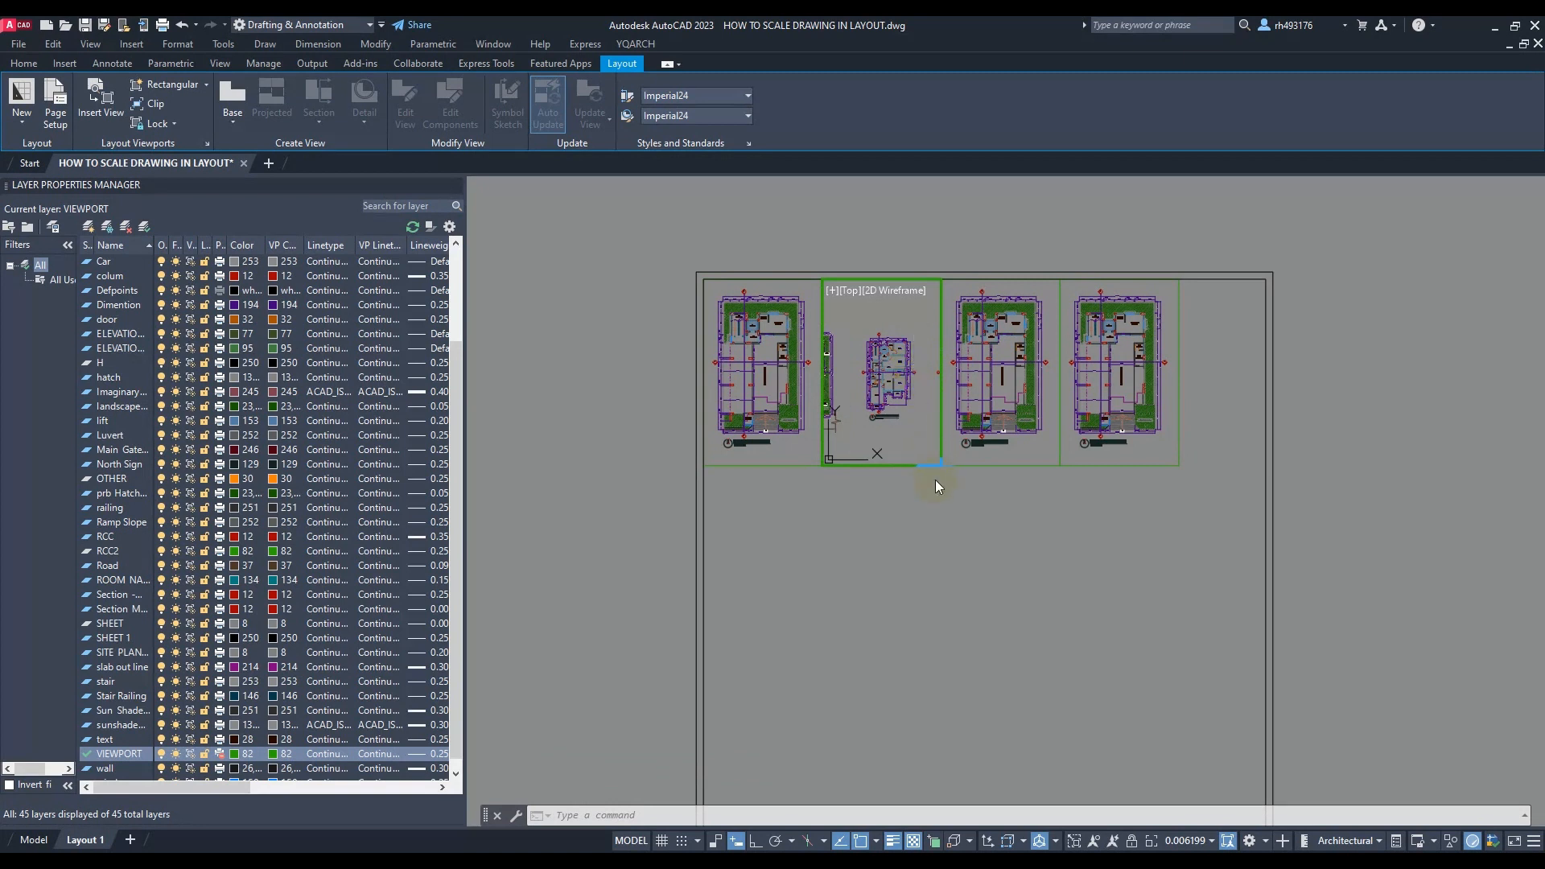
{"action": "left_click", "coordinate": [1188, 840]}
{"action": "left_click", "coordinate": [1184, 646]}
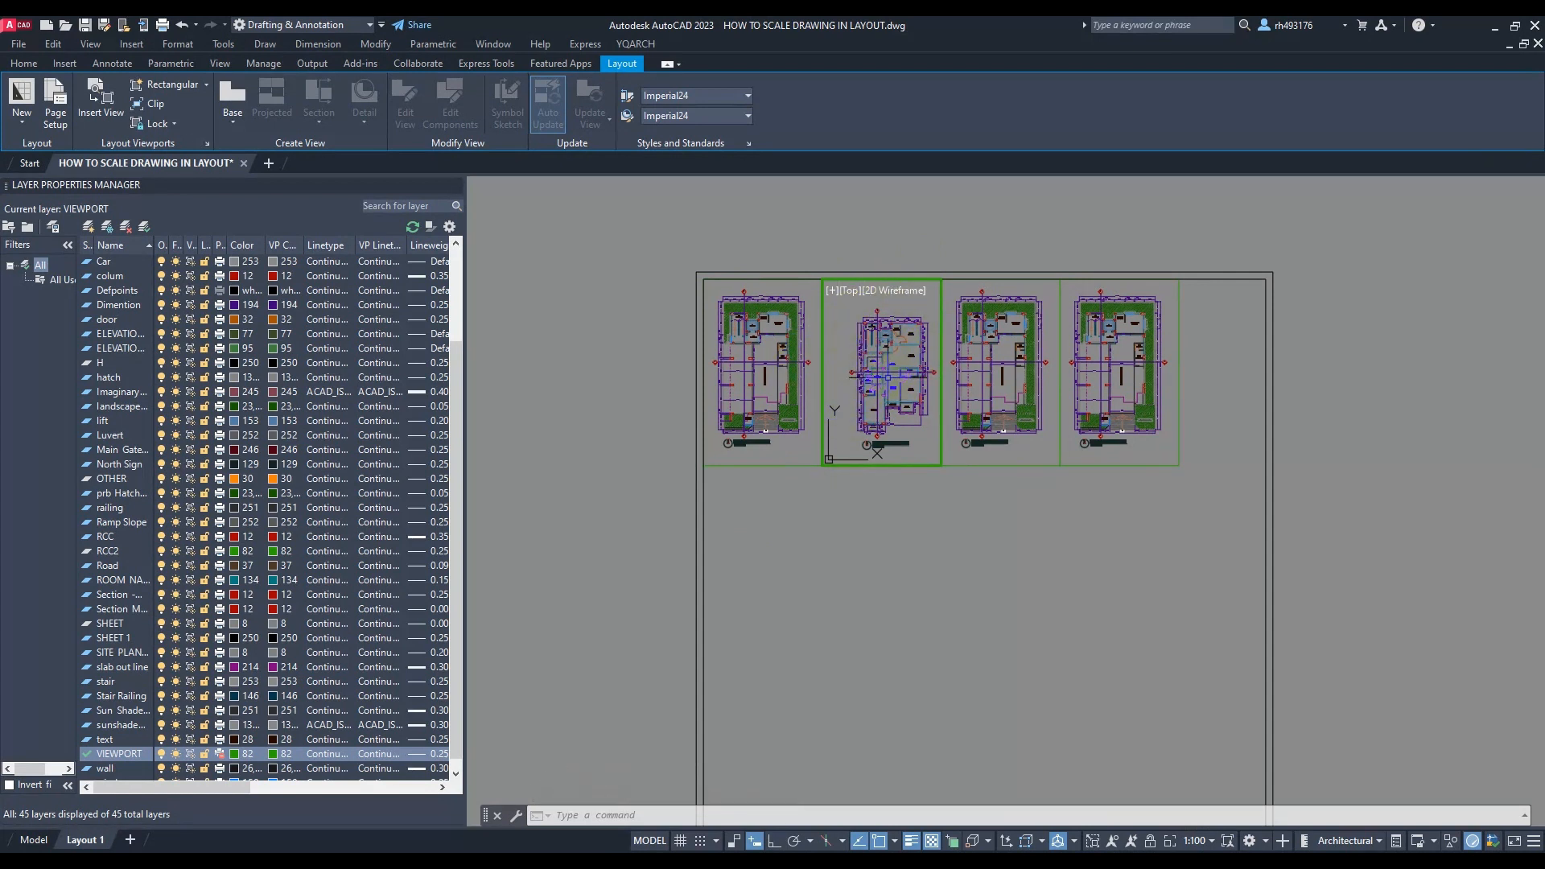
Reapply the 1:100 scale after zooming out in the second viewport, reposition the typical floor plan, and return to paper space
{"action": "scroll", "coordinate": [888, 377], "scroll_direction": "down", "scroll_amount": 3}
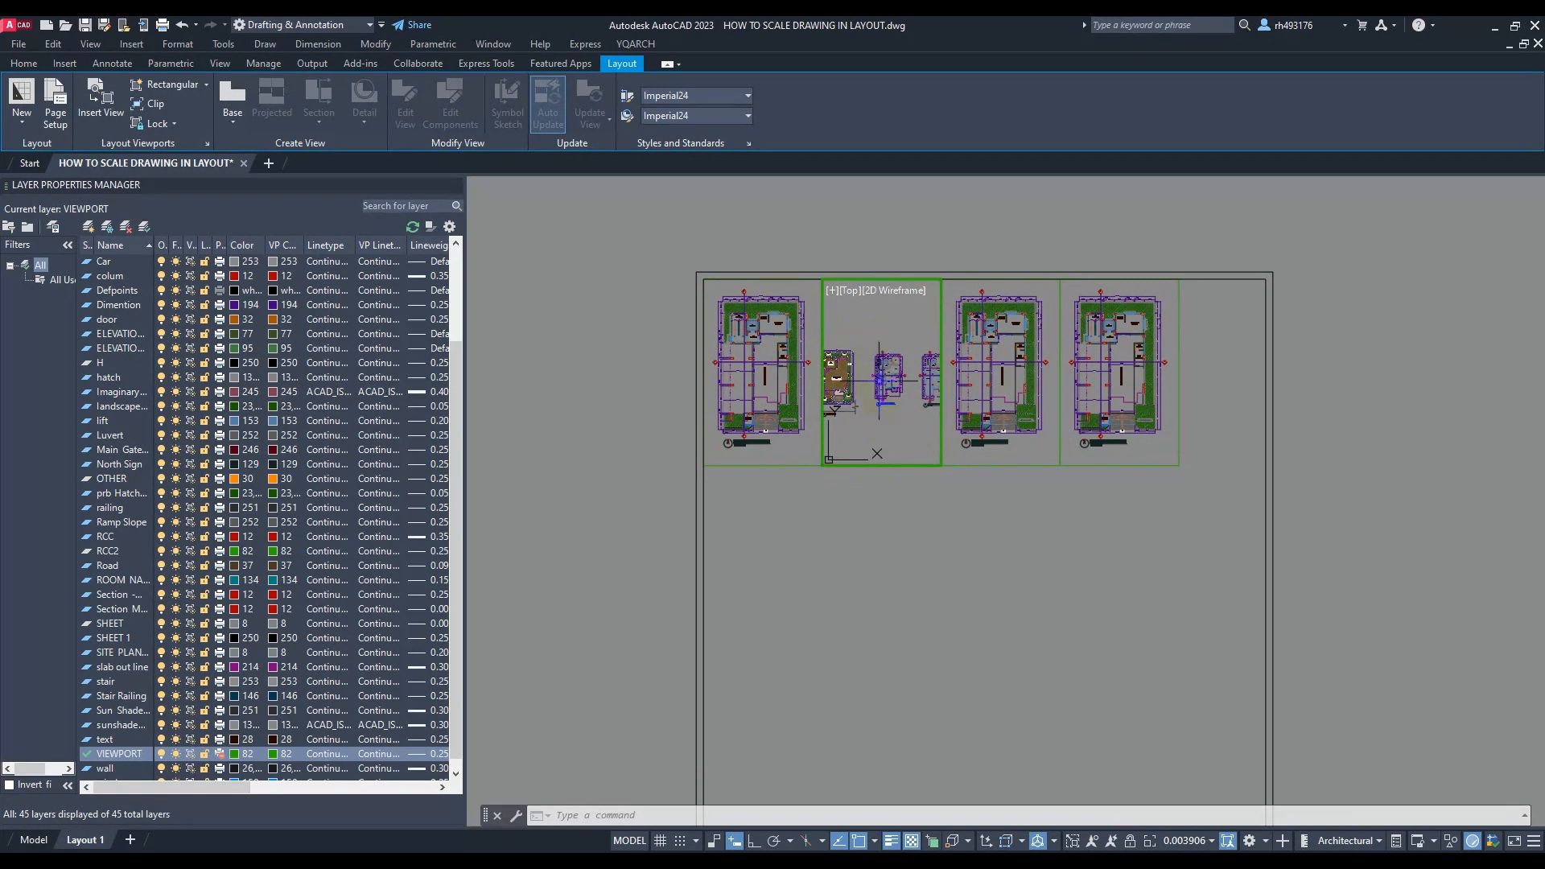
{"action": "left_click", "coordinate": [1199, 840]}
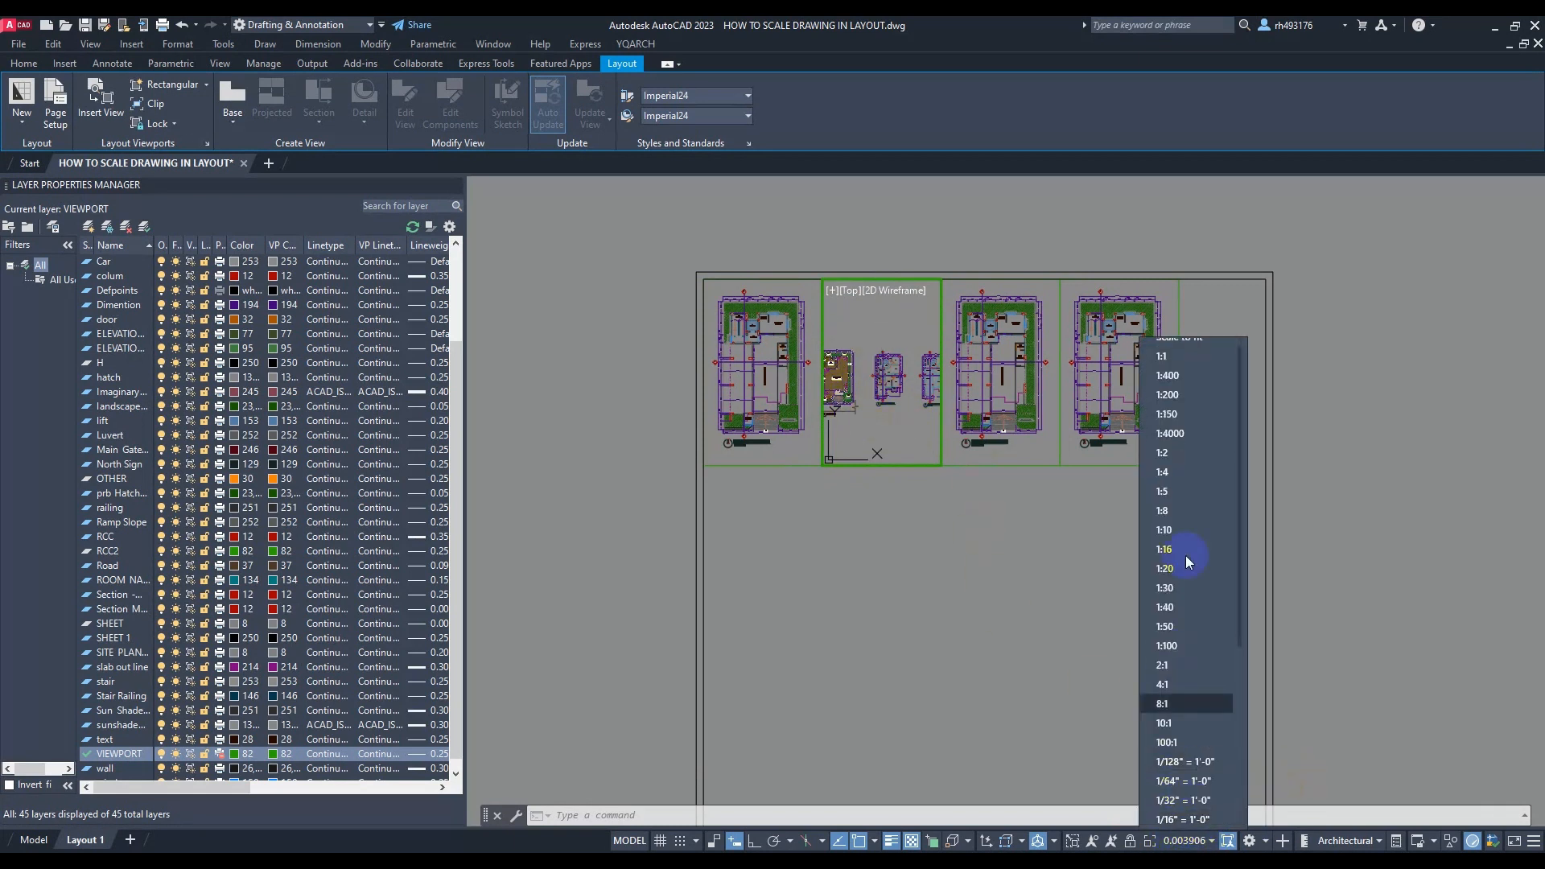
{"action": "left_click", "coordinate": [1167, 645]}
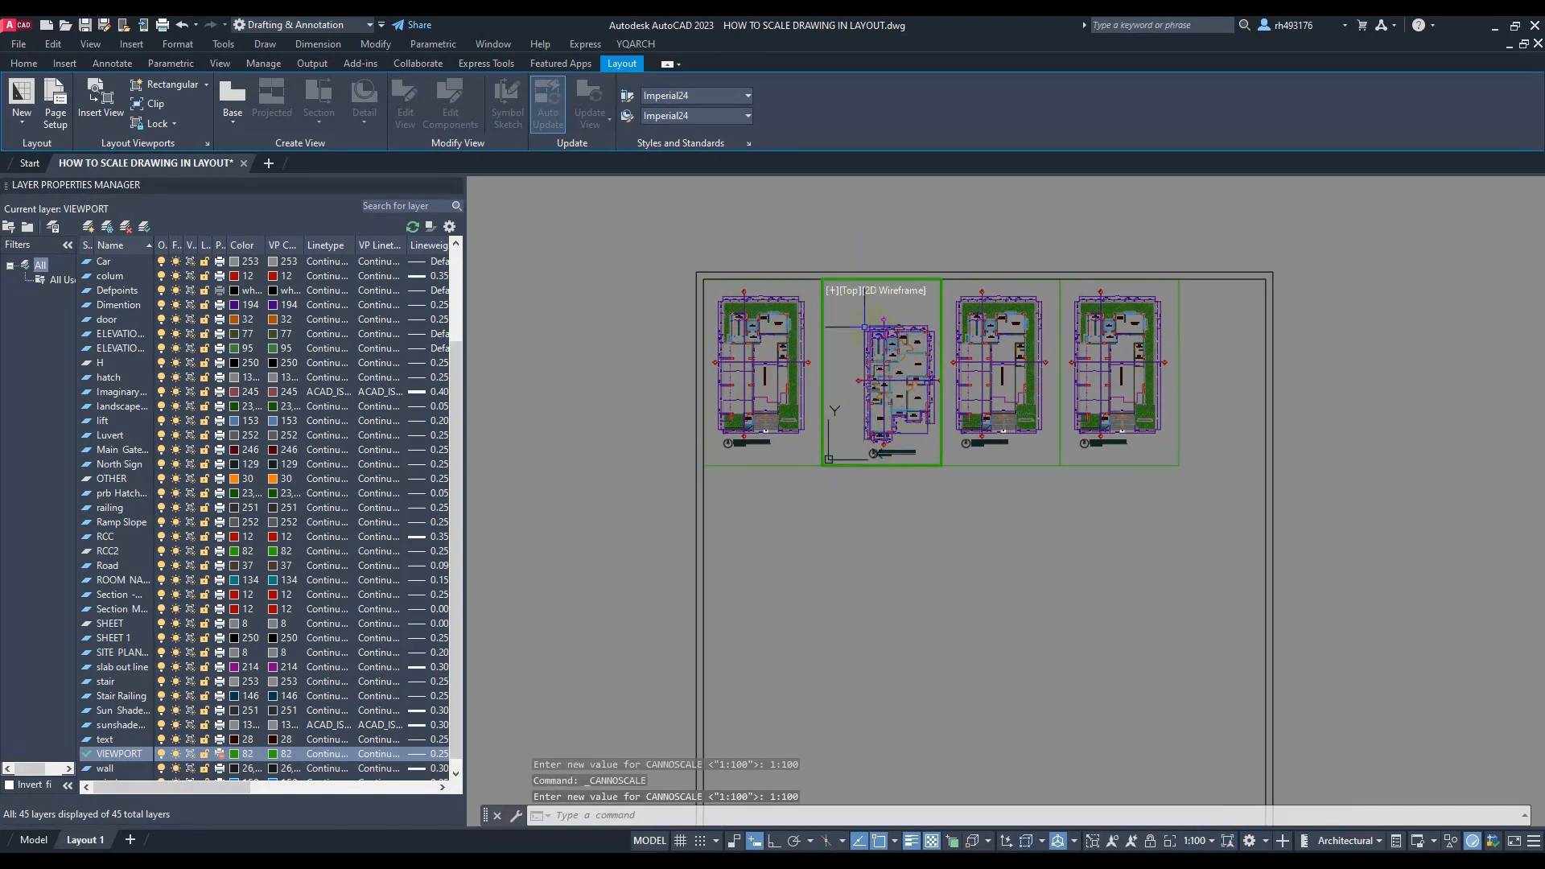
{"action": "middle_click_drag", "start_coordinate": [845, 346], "coordinate": [831, 319]}
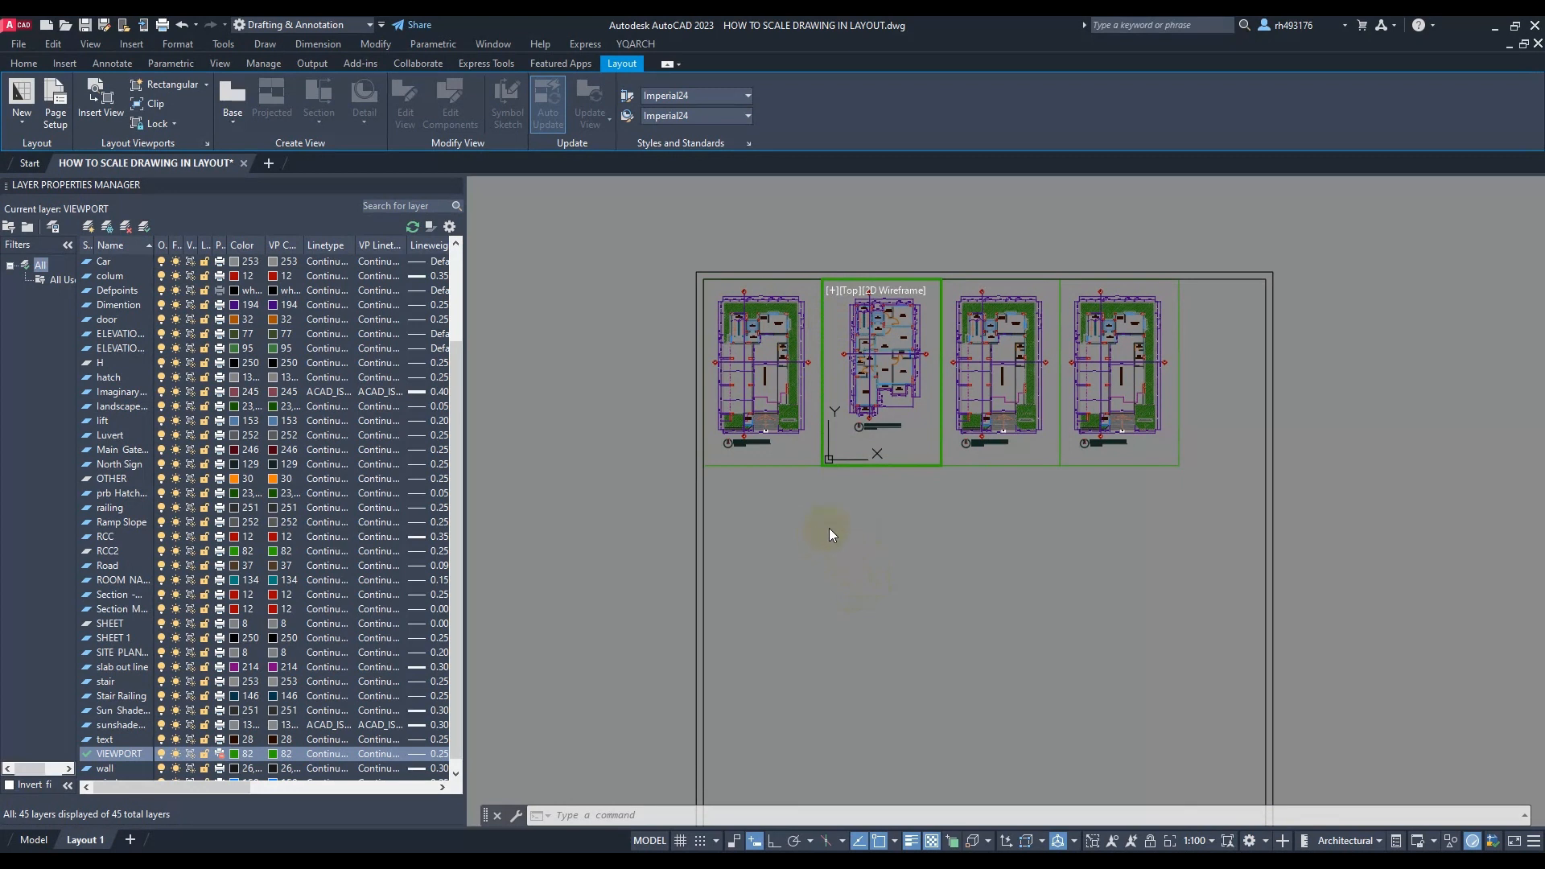
{"action": "double_click", "coordinate": [856, 529]}
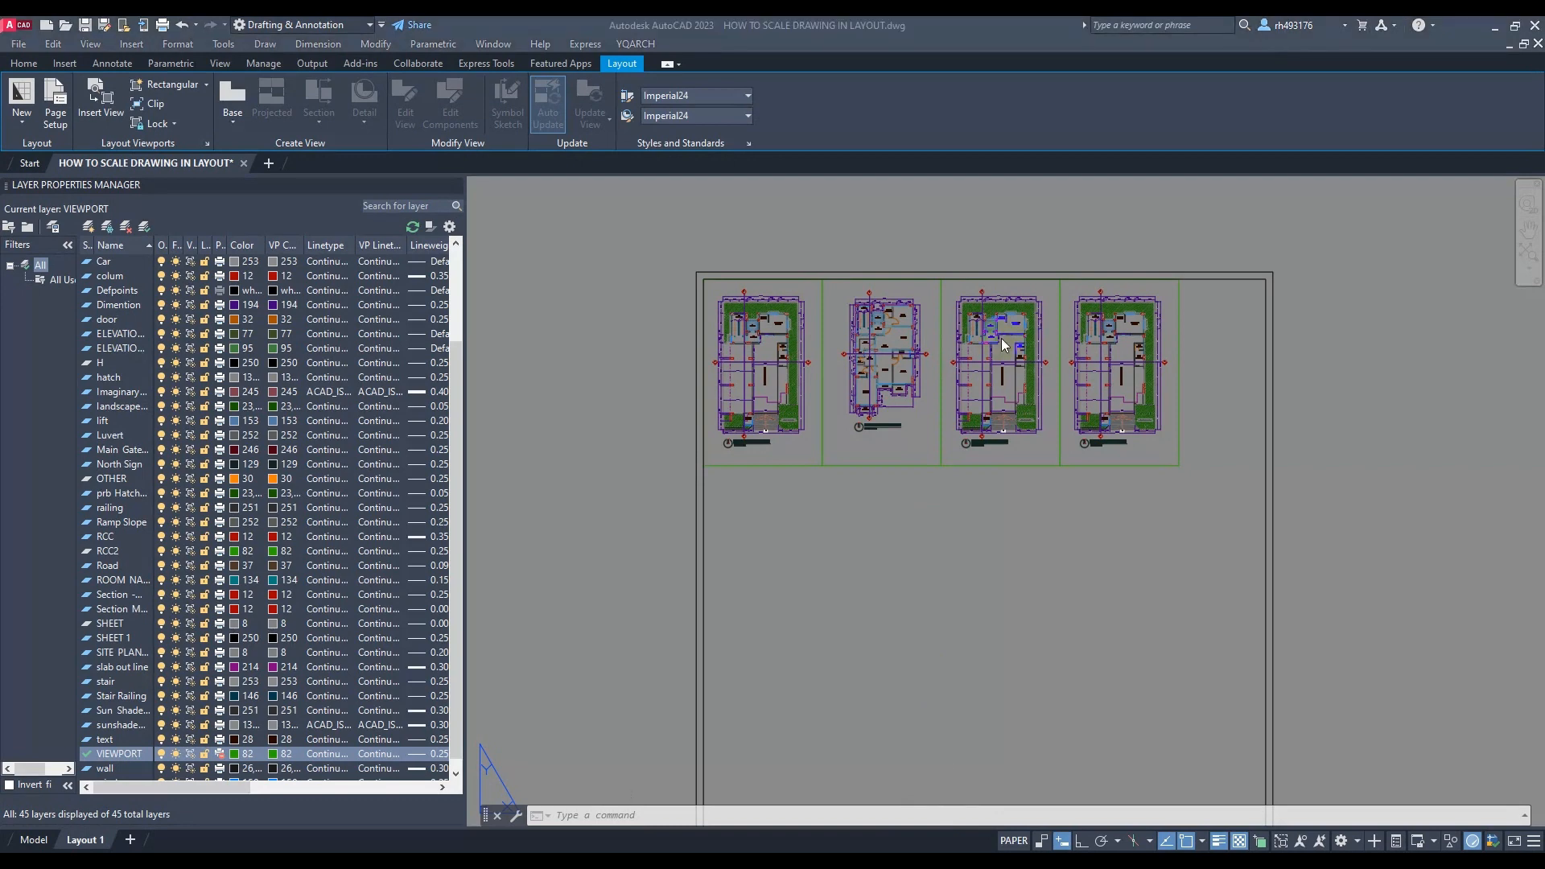
Activate the third viewport's model space, frame the first floor plan at 1:100, and centre it in the viewport
{"action": "scroll", "coordinate": [1039, 423], "scroll_direction": "up", "scroll_amount": 2}
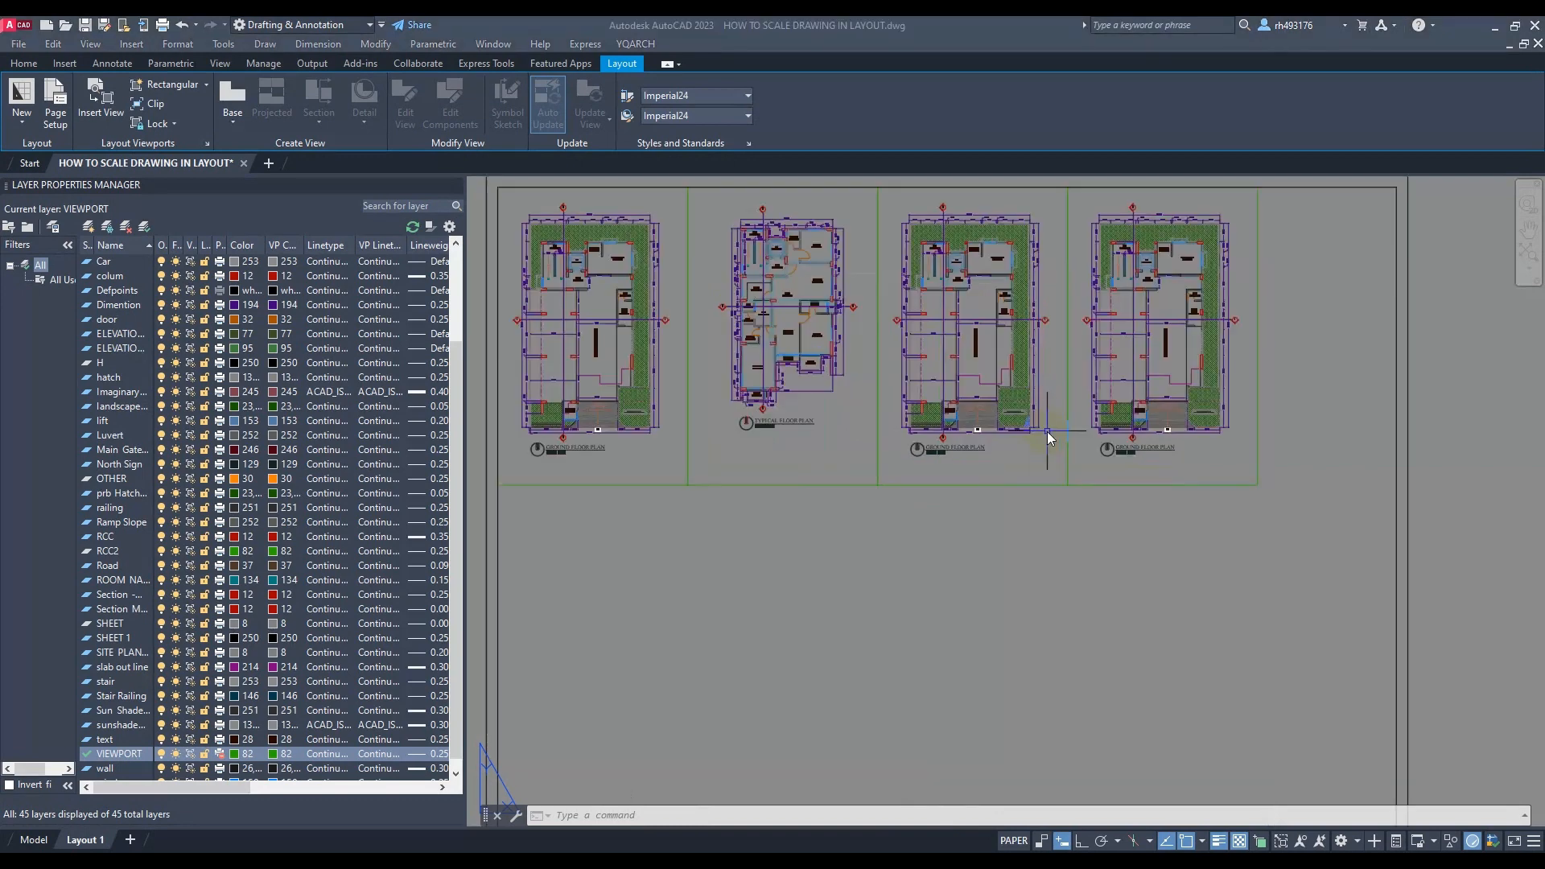
{"action": "double_click", "coordinate": [1039, 460]}
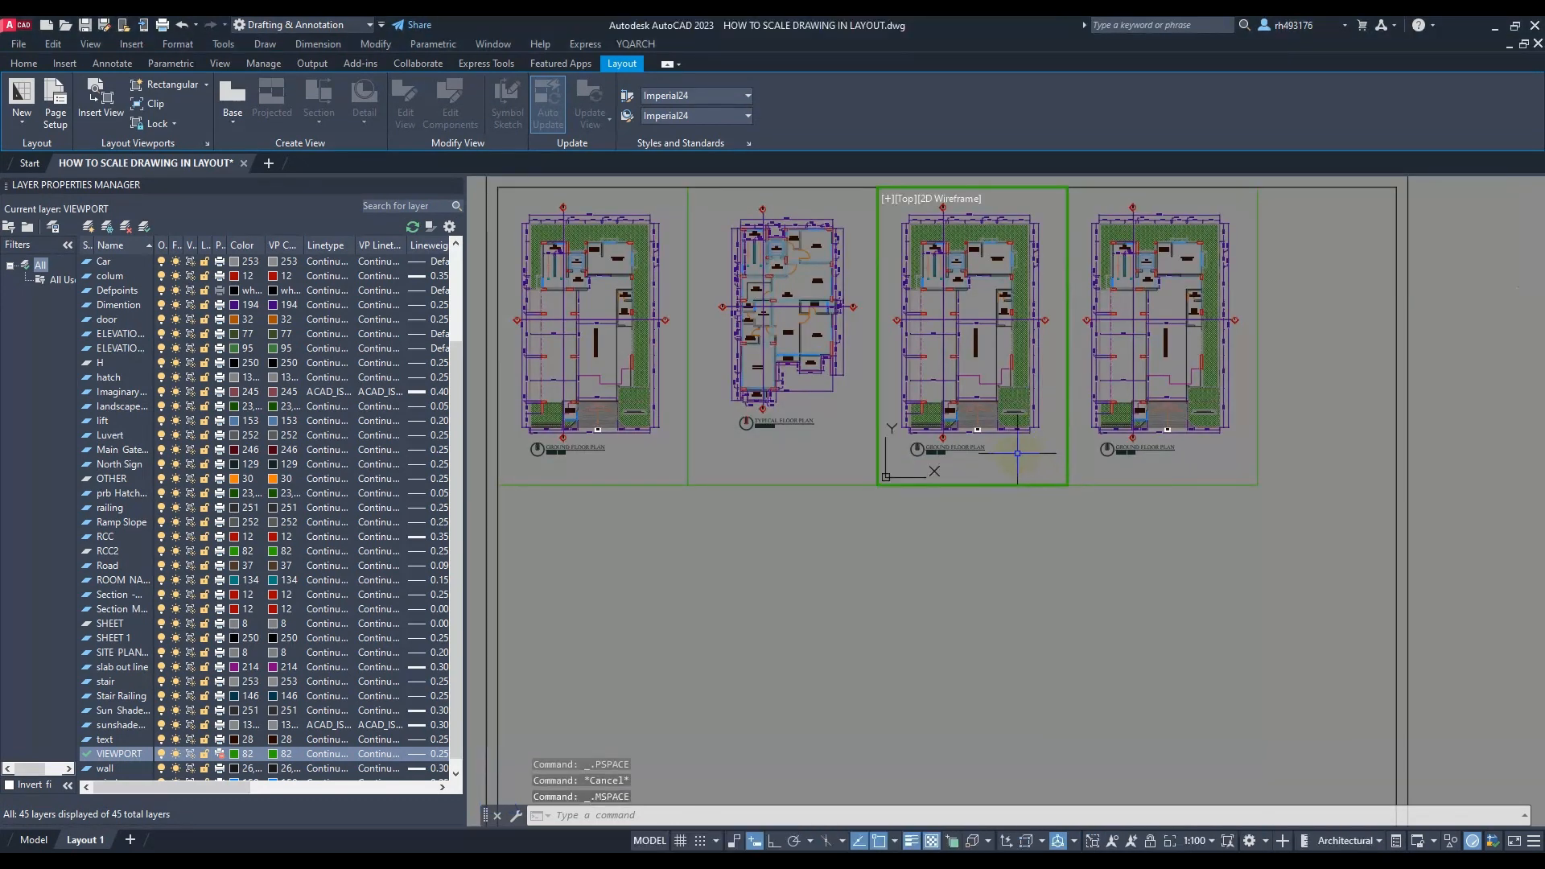
{"action": "scroll", "coordinate": [1018, 453], "scroll_direction": "down", "scroll_amount": 5}
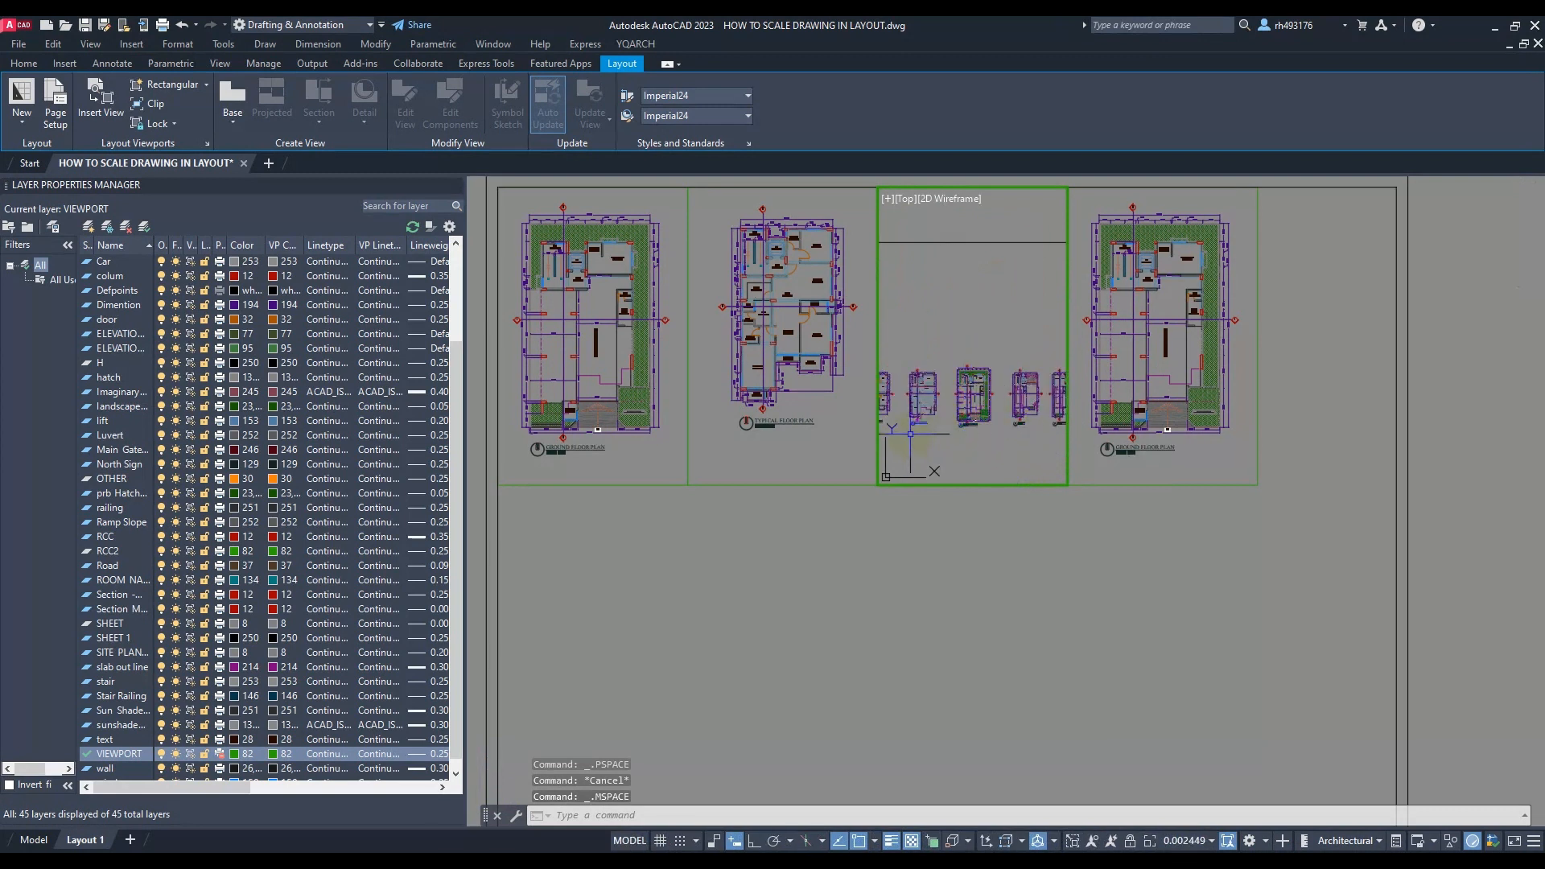
{"action": "mouse_move", "coordinate": [910, 434]}
{"action": "middle_mouse_down"}
{"action": "mouse_move", "coordinate": [1012, 416]}
{"action": "mouse_move", "coordinate": [985, 423]}
{"action": "middle_mouse_up"}
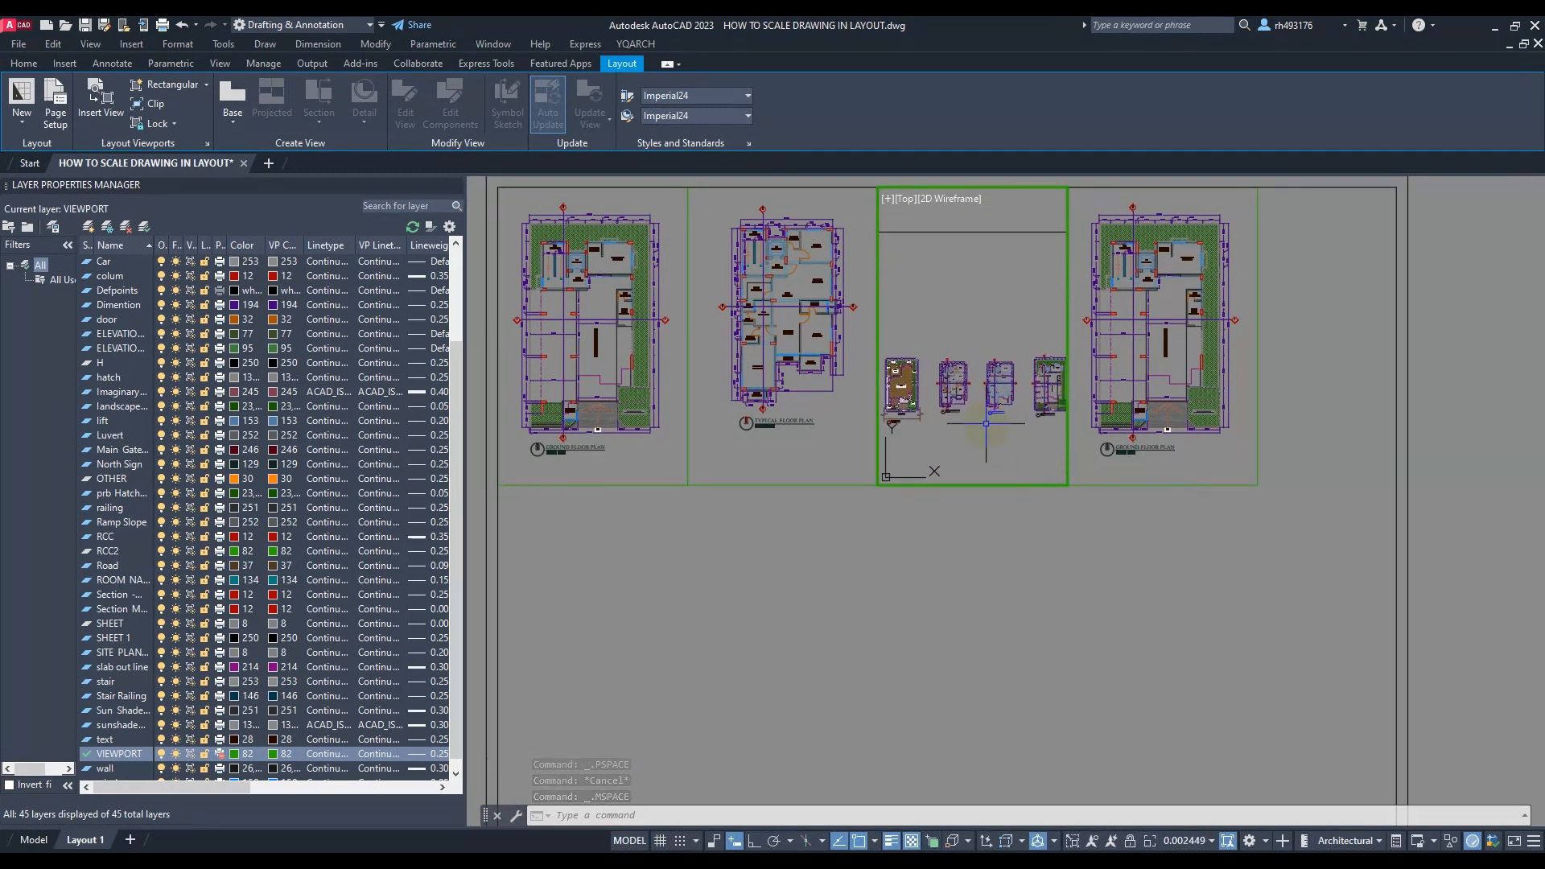
{"action": "scroll", "coordinate": [1013, 422], "scroll_direction": "up", "scroll_amount": 4}
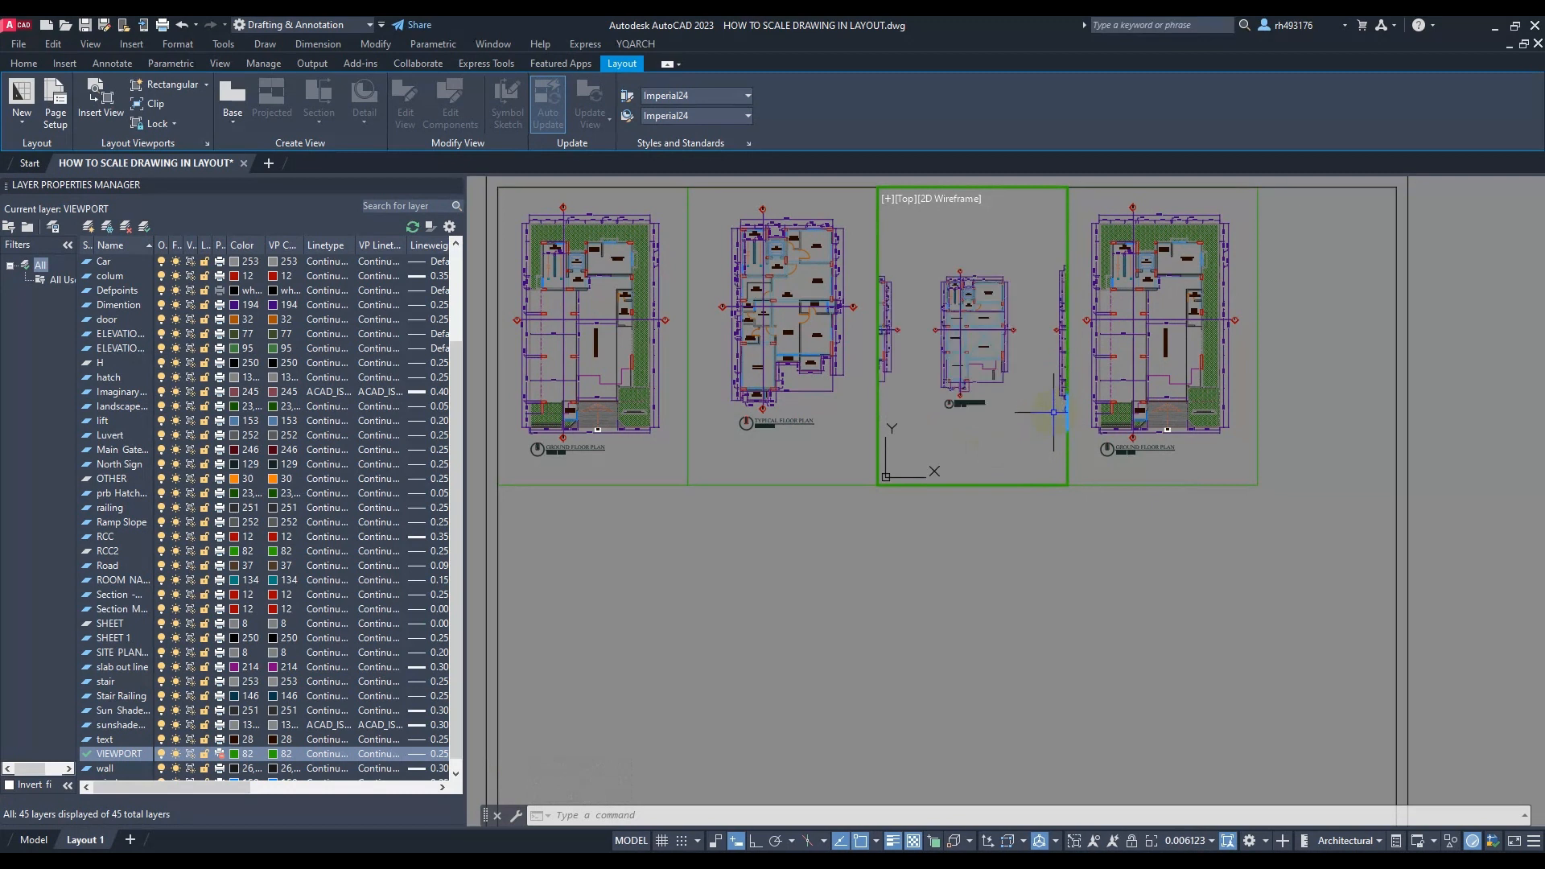
{"action": "left_click", "coordinate": [1191, 840]}
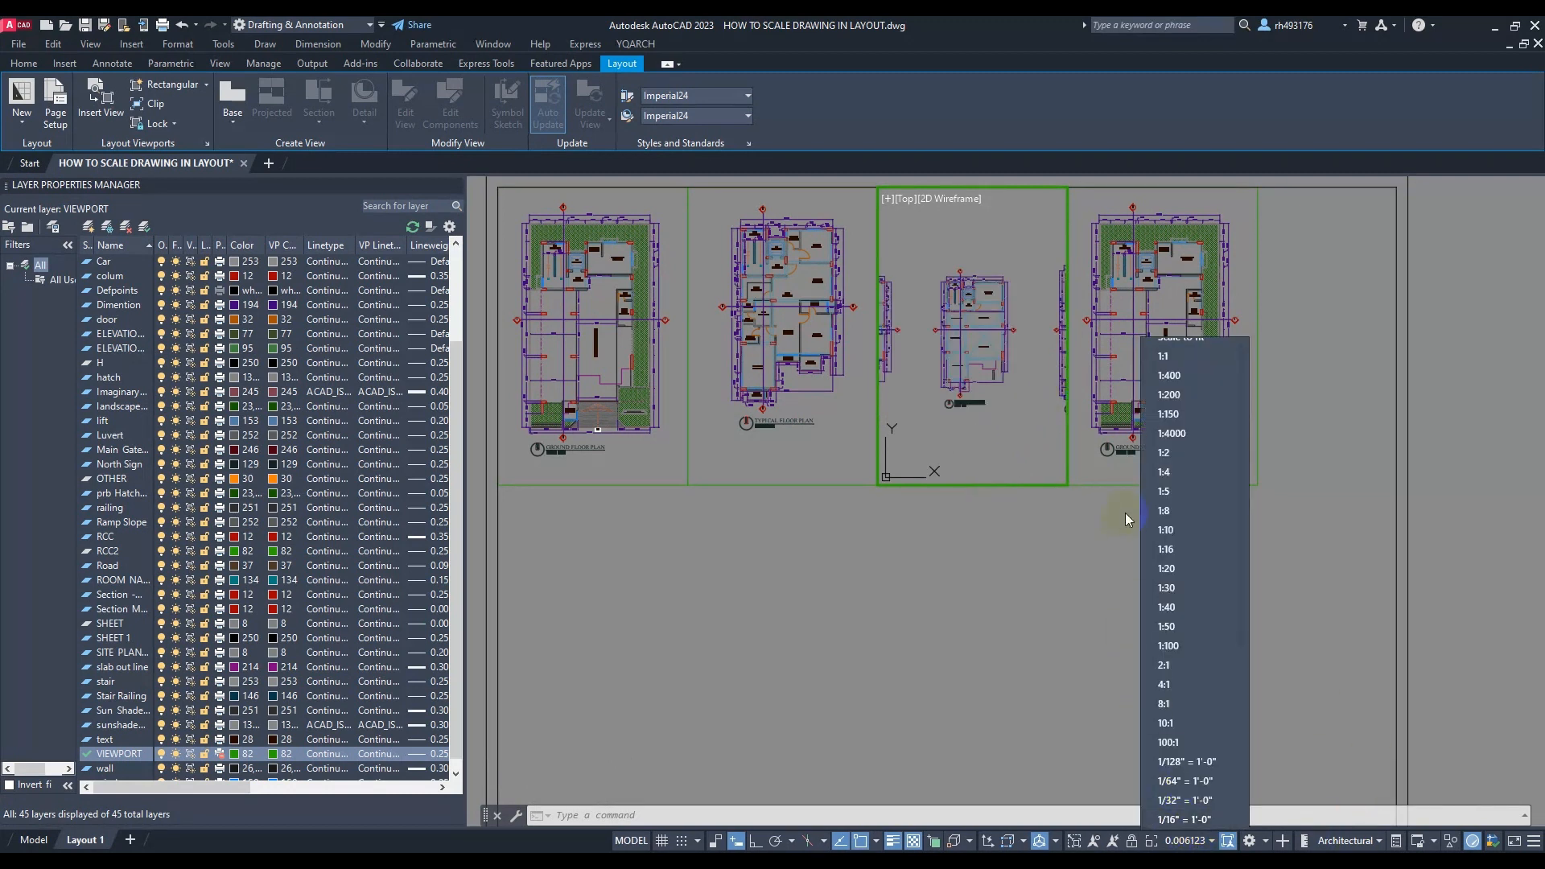
{"action": "left_click", "coordinate": [1171, 647]}
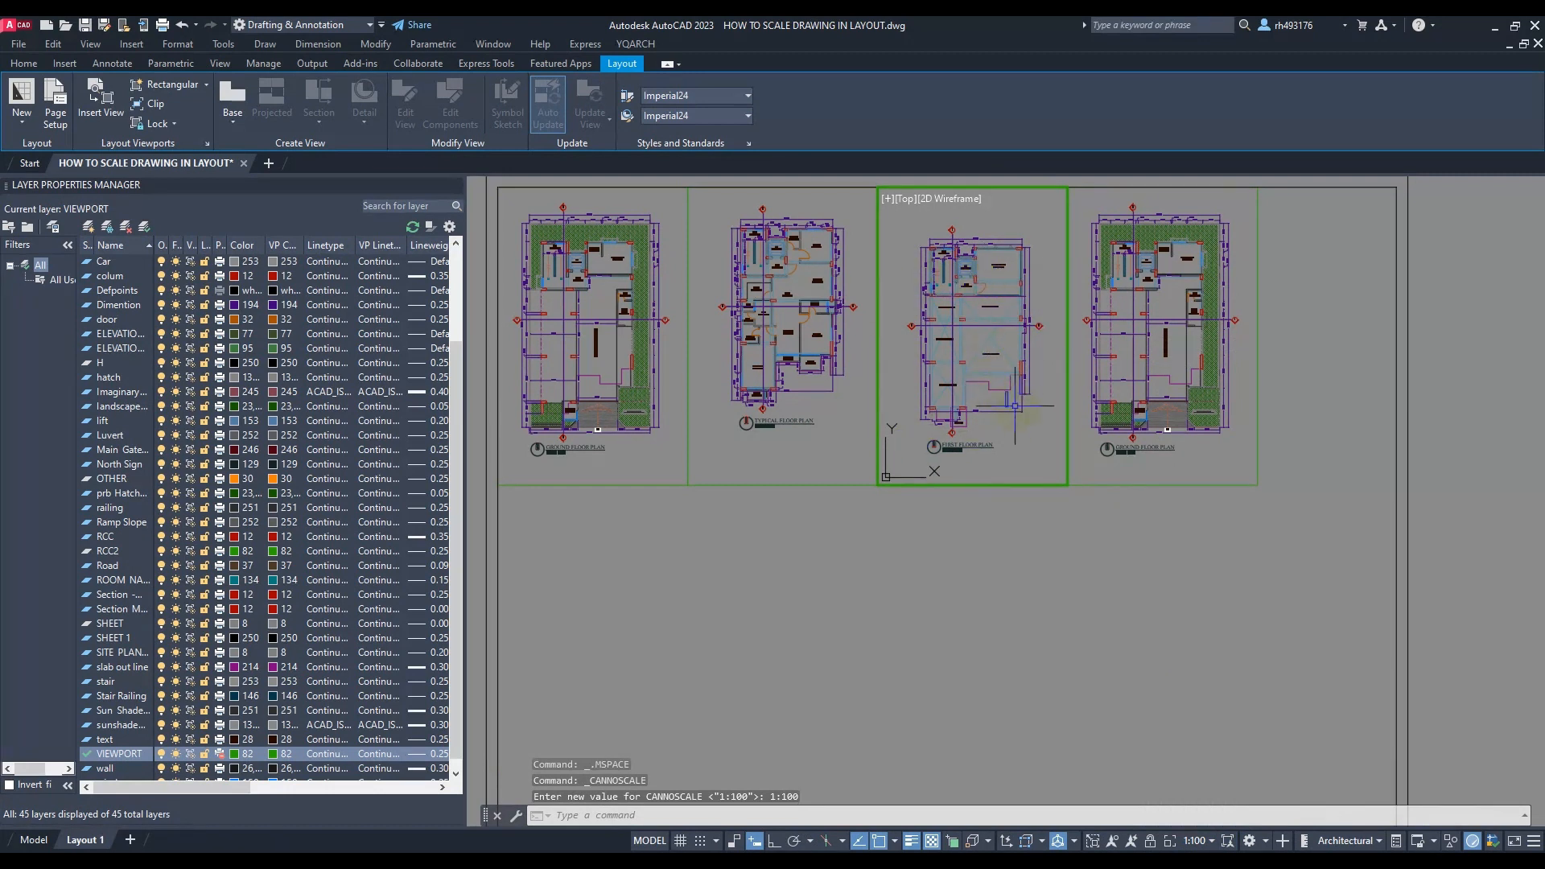
{"action": "middle_click_drag", "start_coordinate": [1029, 447], "coordinate": [1027, 431]}
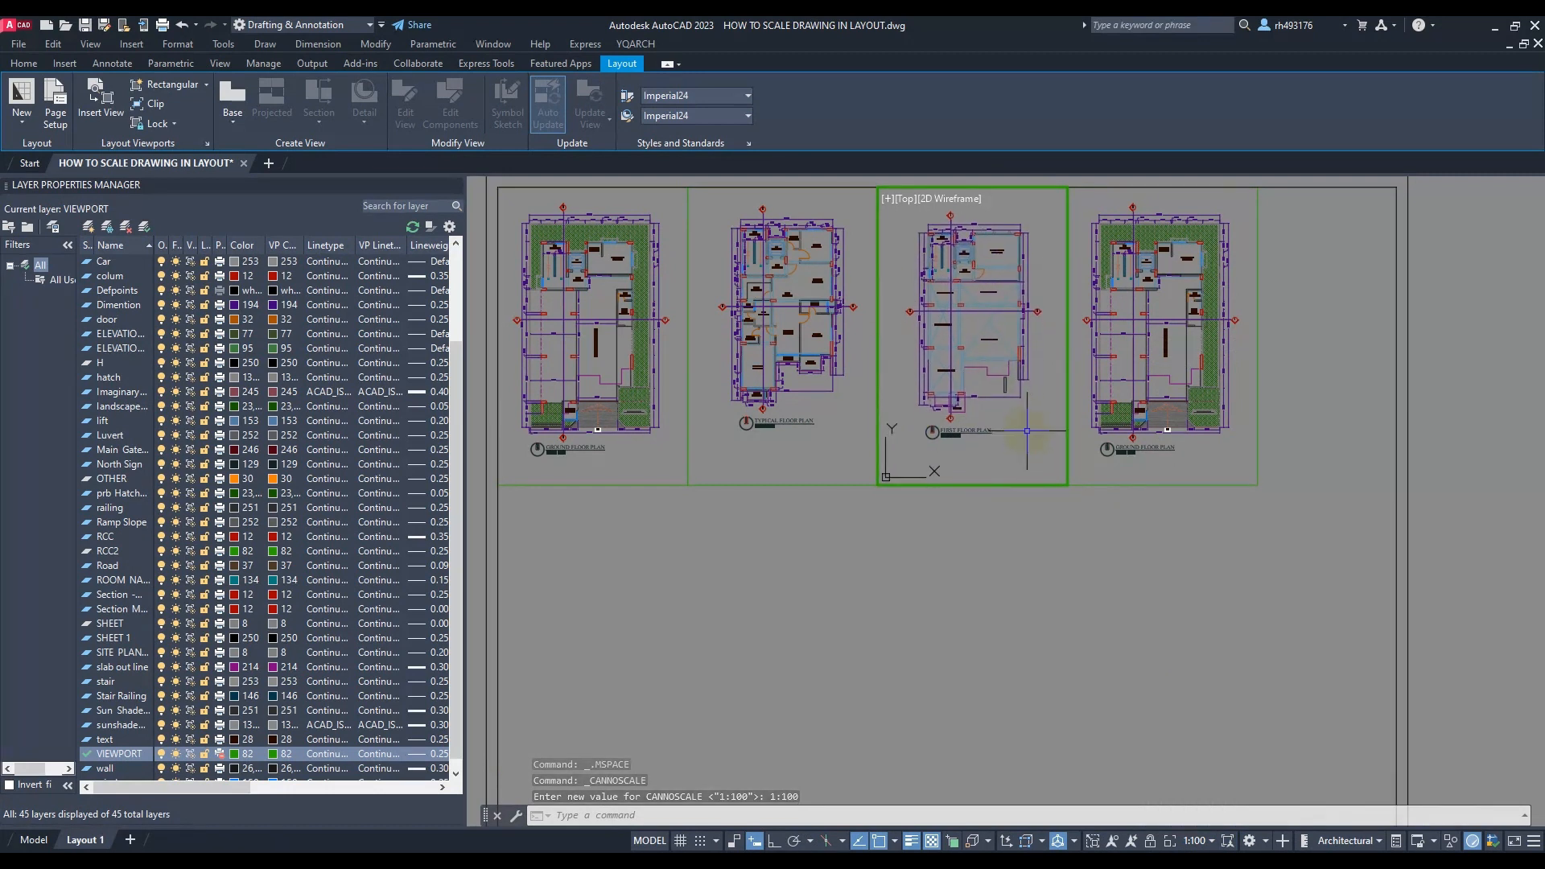
Zoom out inside the third viewport and restore its scale to 1:100
{"action": "scroll", "coordinate": [1027, 431], "scroll_direction": "down", "scroll_amount": 2}
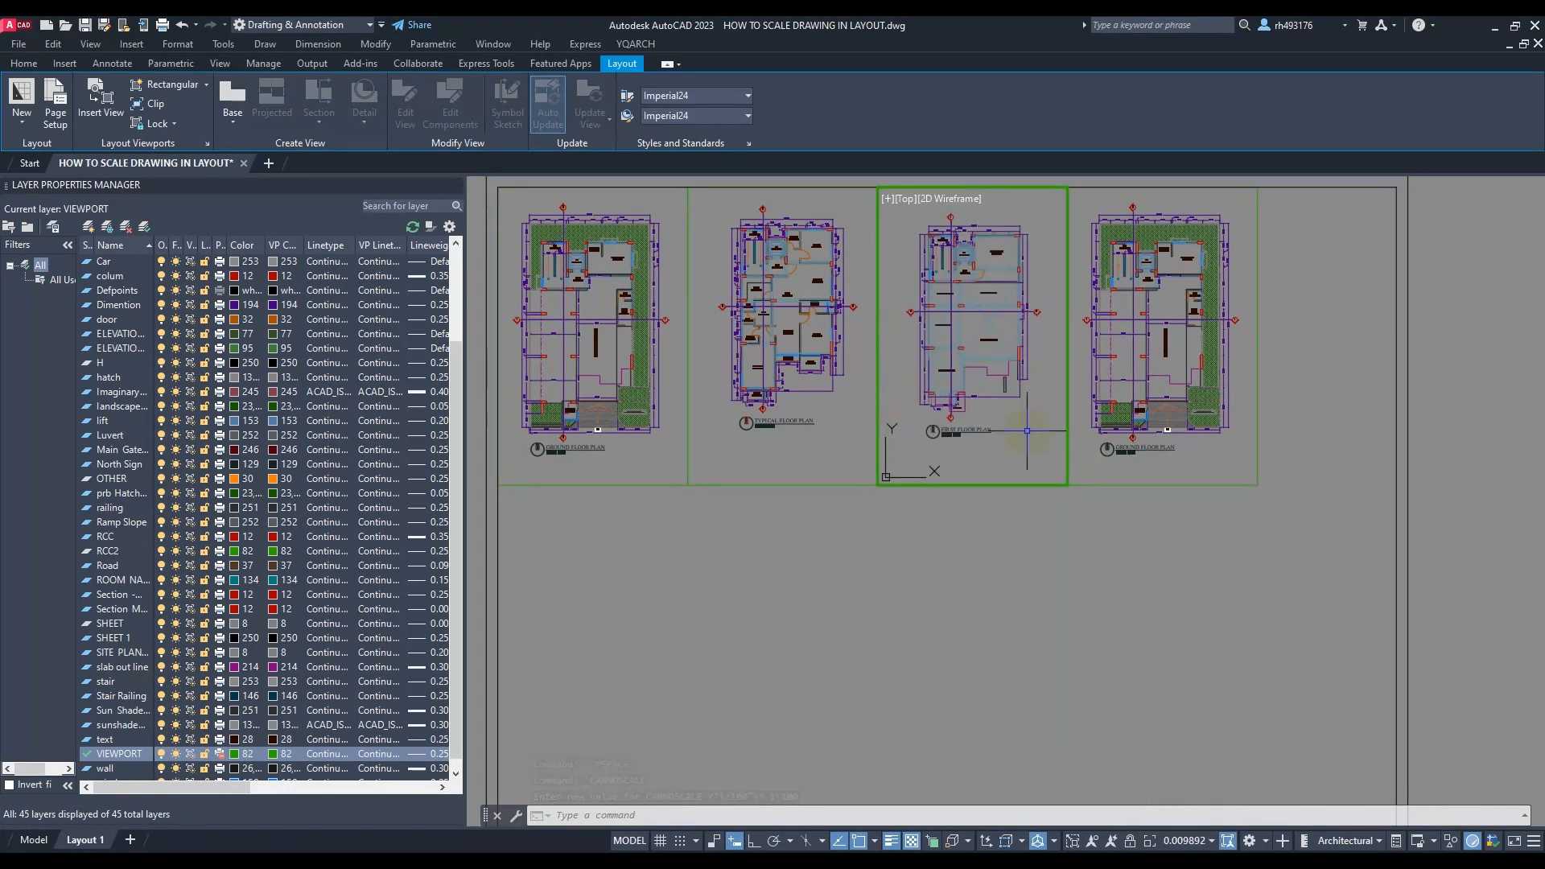
{"action": "scroll", "coordinate": [1027, 430], "scroll_direction": "down", "scroll_amount": 2}
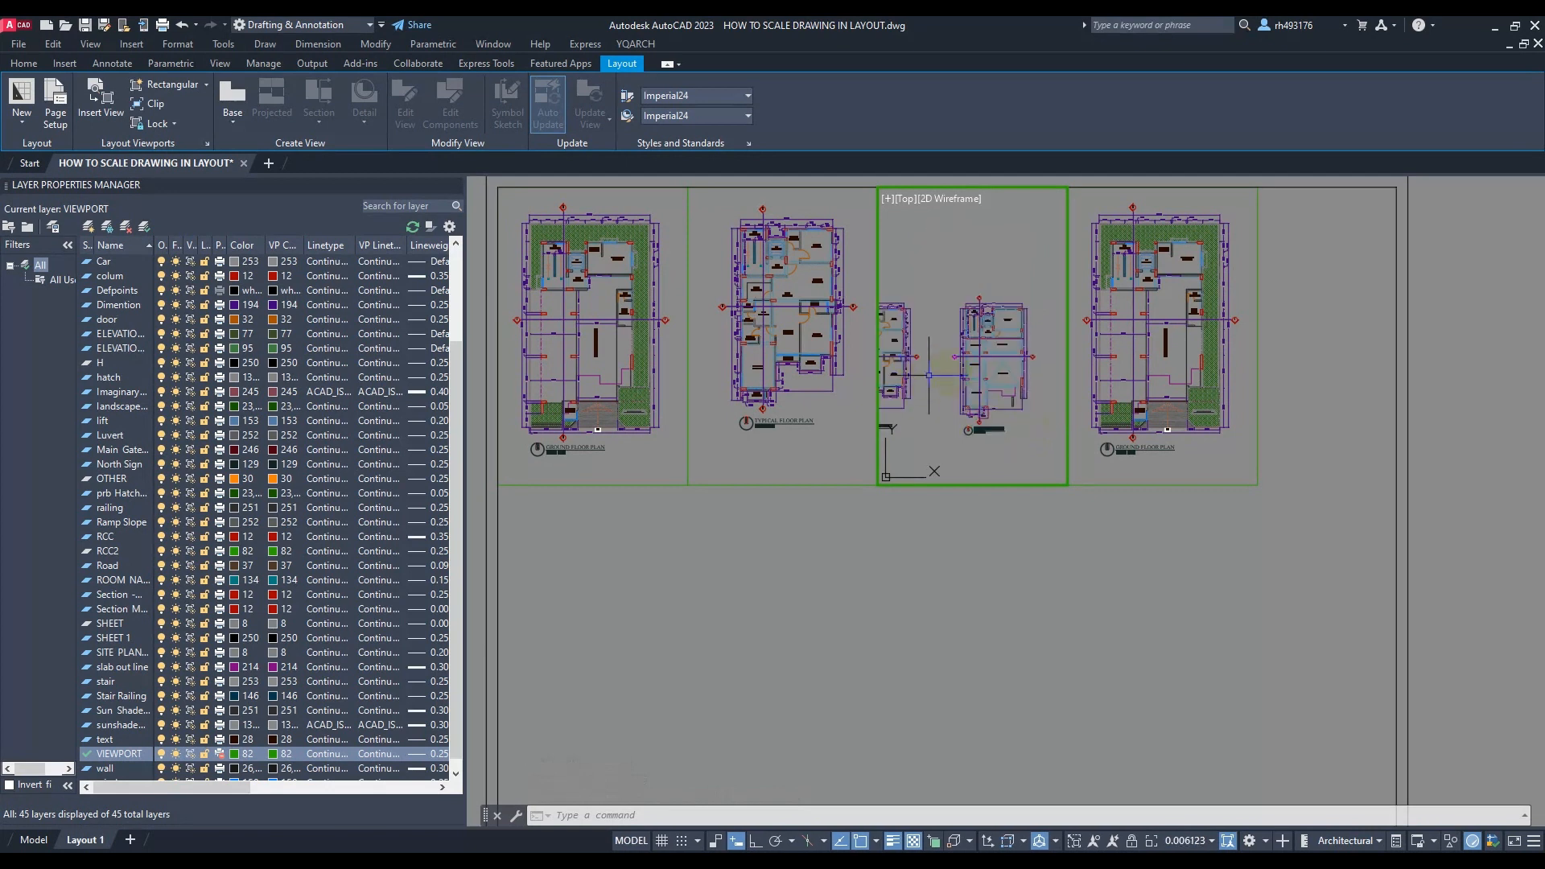
{"action": "left_click", "coordinate": [1188, 841]}
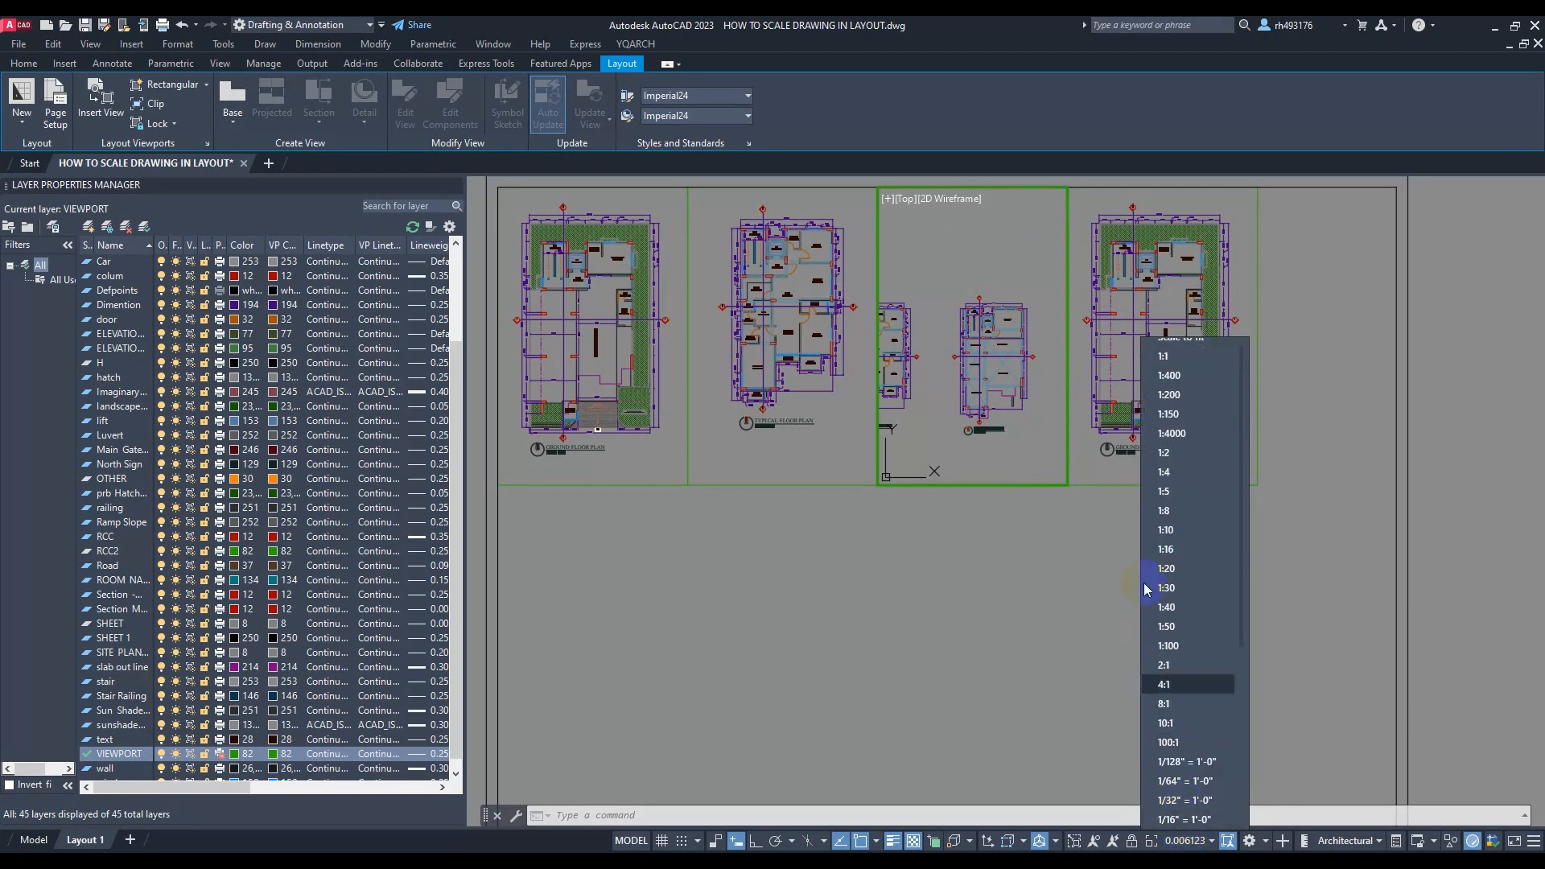
{"action": "left_click", "coordinate": [1171, 648]}
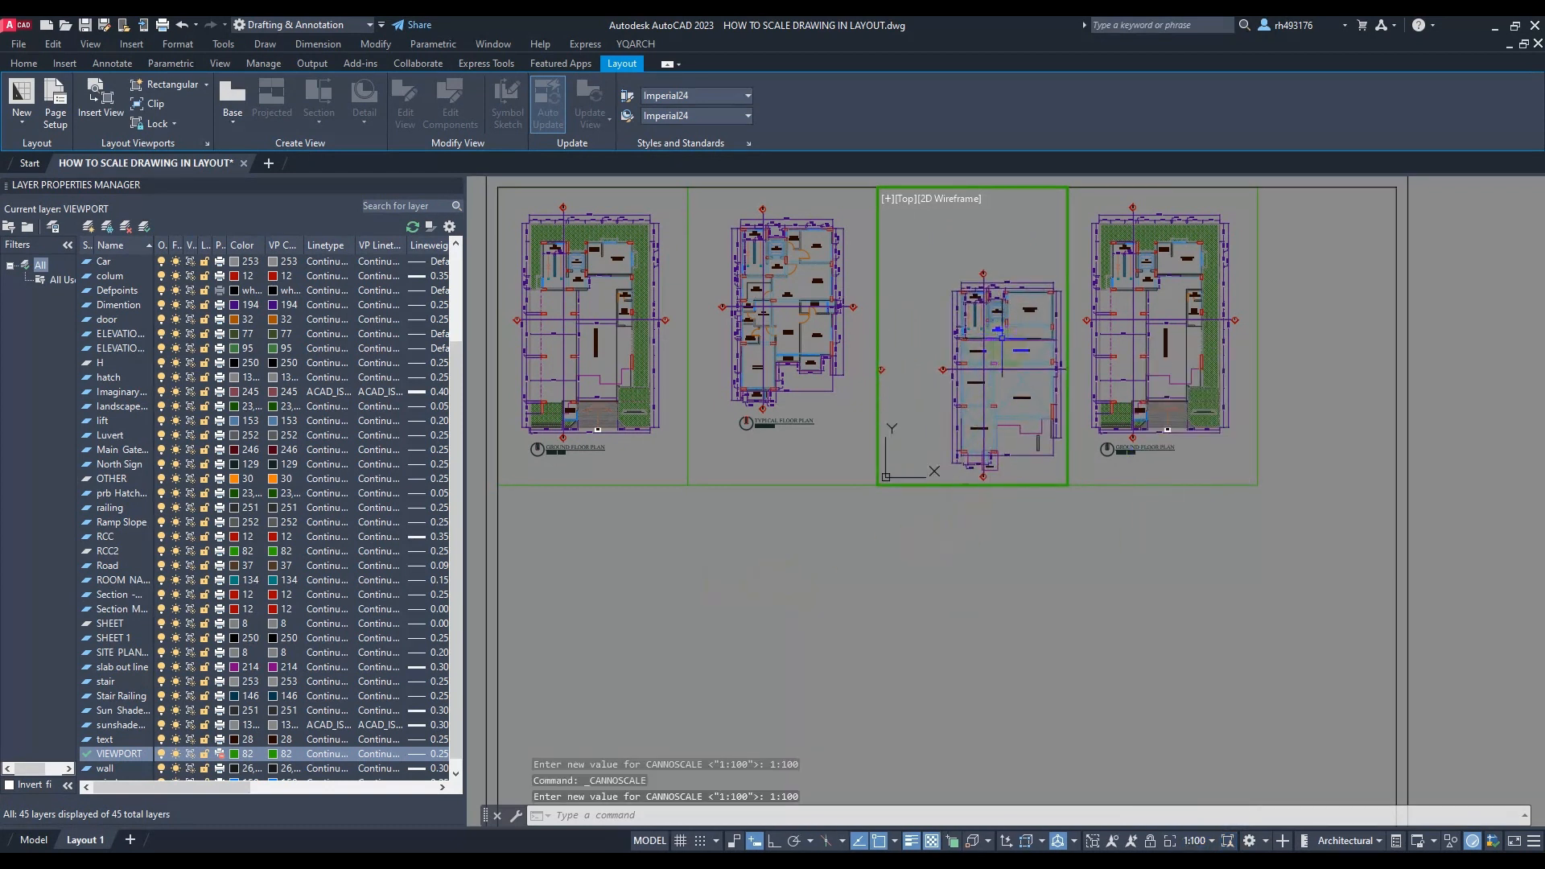
Centre the first floor plan in the third viewport and return to paper space
{"action": "middle_click_drag", "start_coordinate": [1025, 392], "coordinate": [990, 328]}
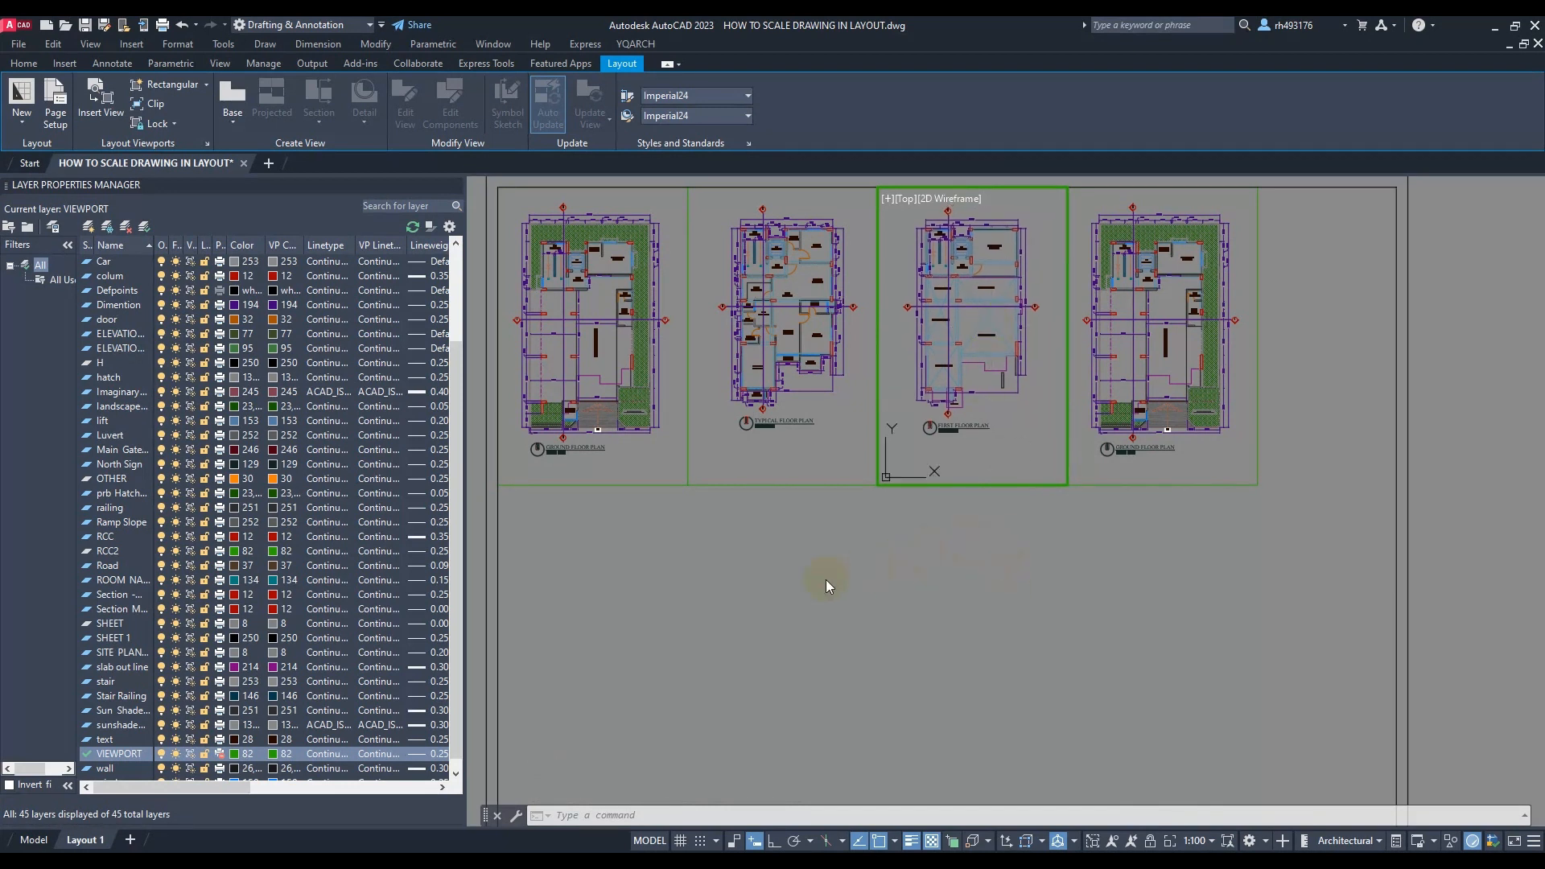
{"action": "double_click", "coordinate": [981, 584]}
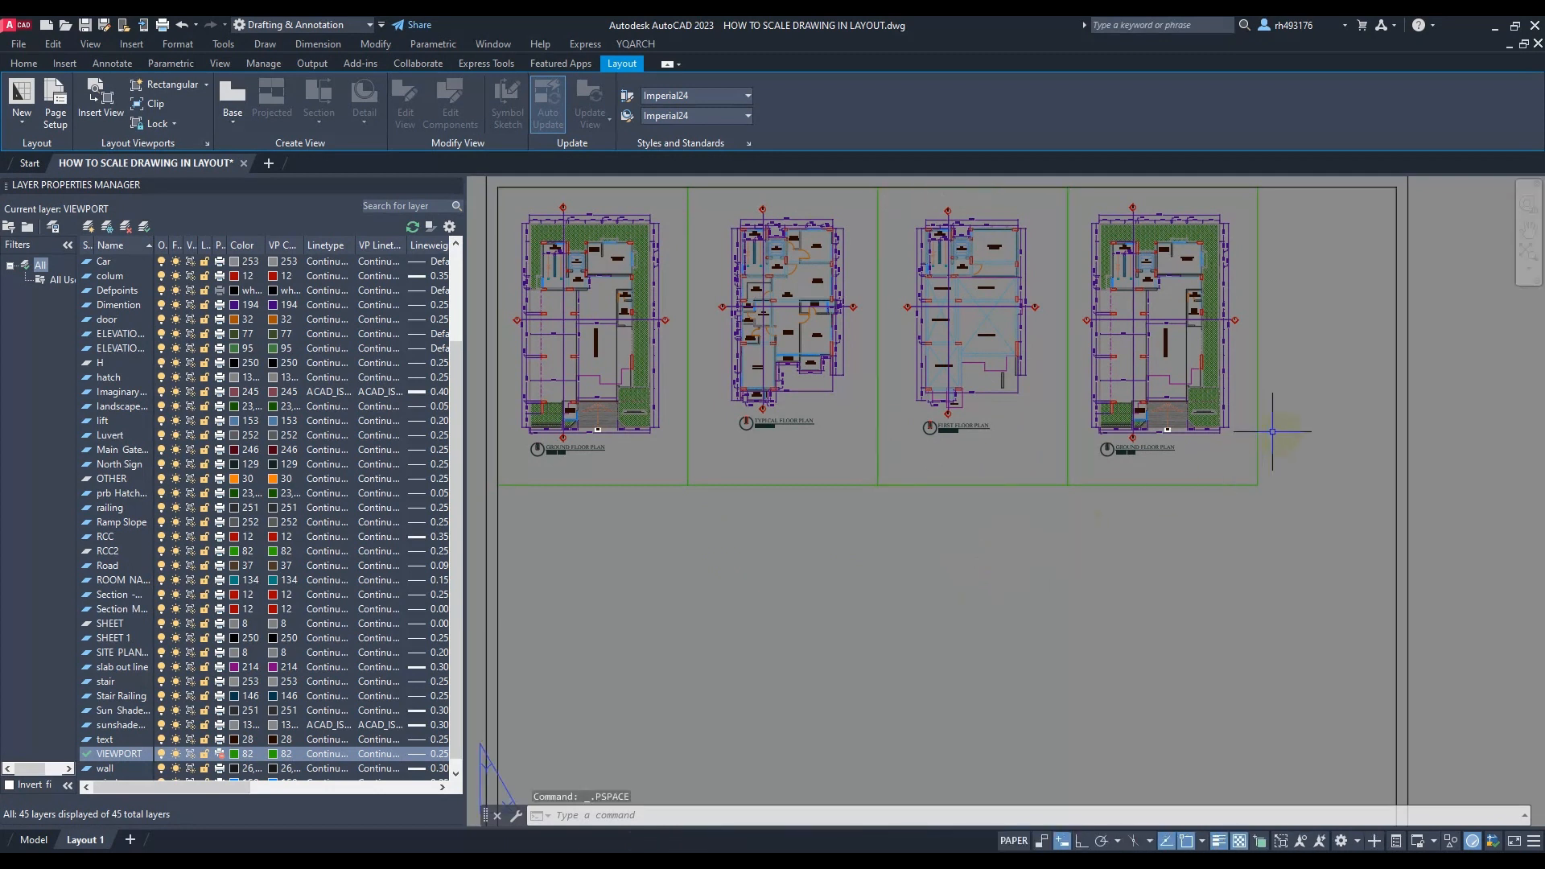
Activate the fourth viewport's model space, bring the roof plan into it at 1:100, position it, and return to paper space
{"action": "double_click", "coordinate": [1200, 456]}
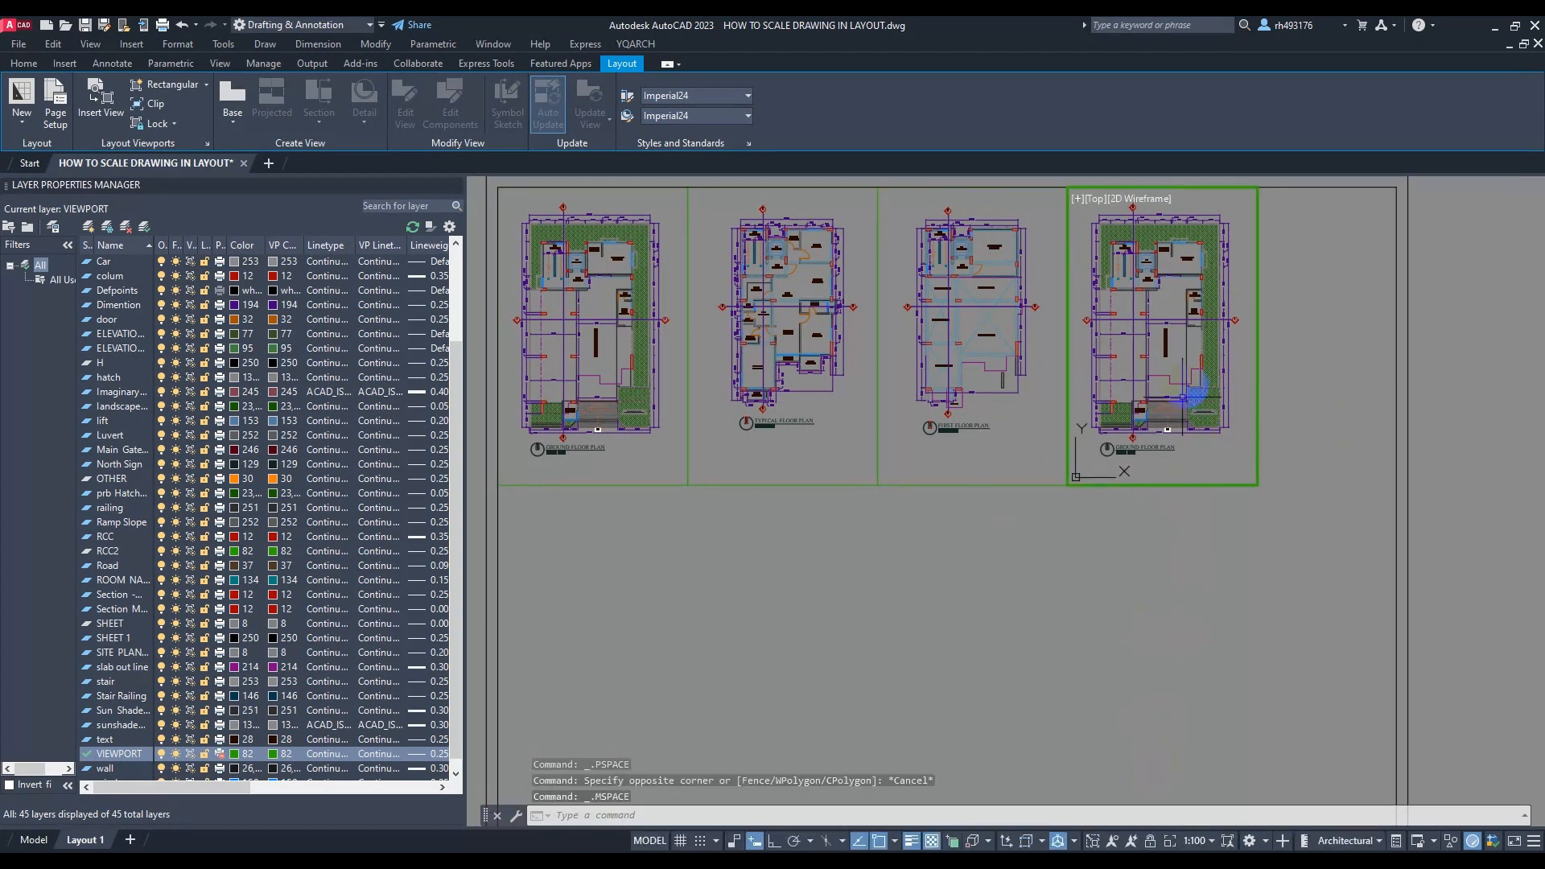
{"action": "scroll", "coordinate": [1199, 402], "scroll_direction": "down", "scroll_amount": 5}
{"action": "scroll", "coordinate": [1167, 382], "scroll_direction": "up", "scroll_amount": 3}
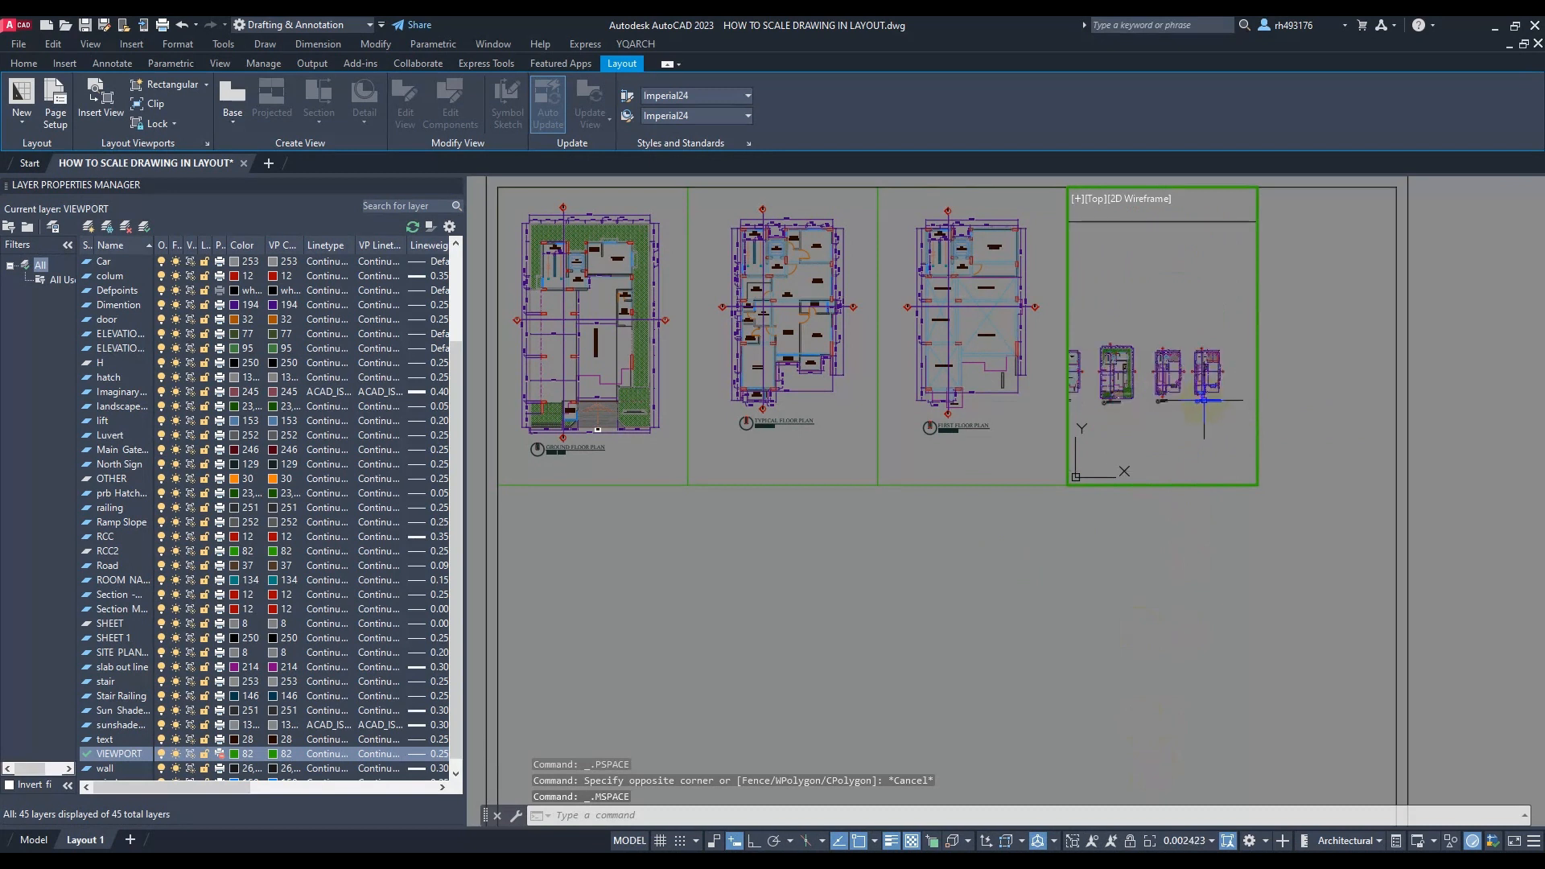
{"action": "scroll", "coordinate": [1182, 372], "scroll_direction": "up", "scroll_amount": 8}
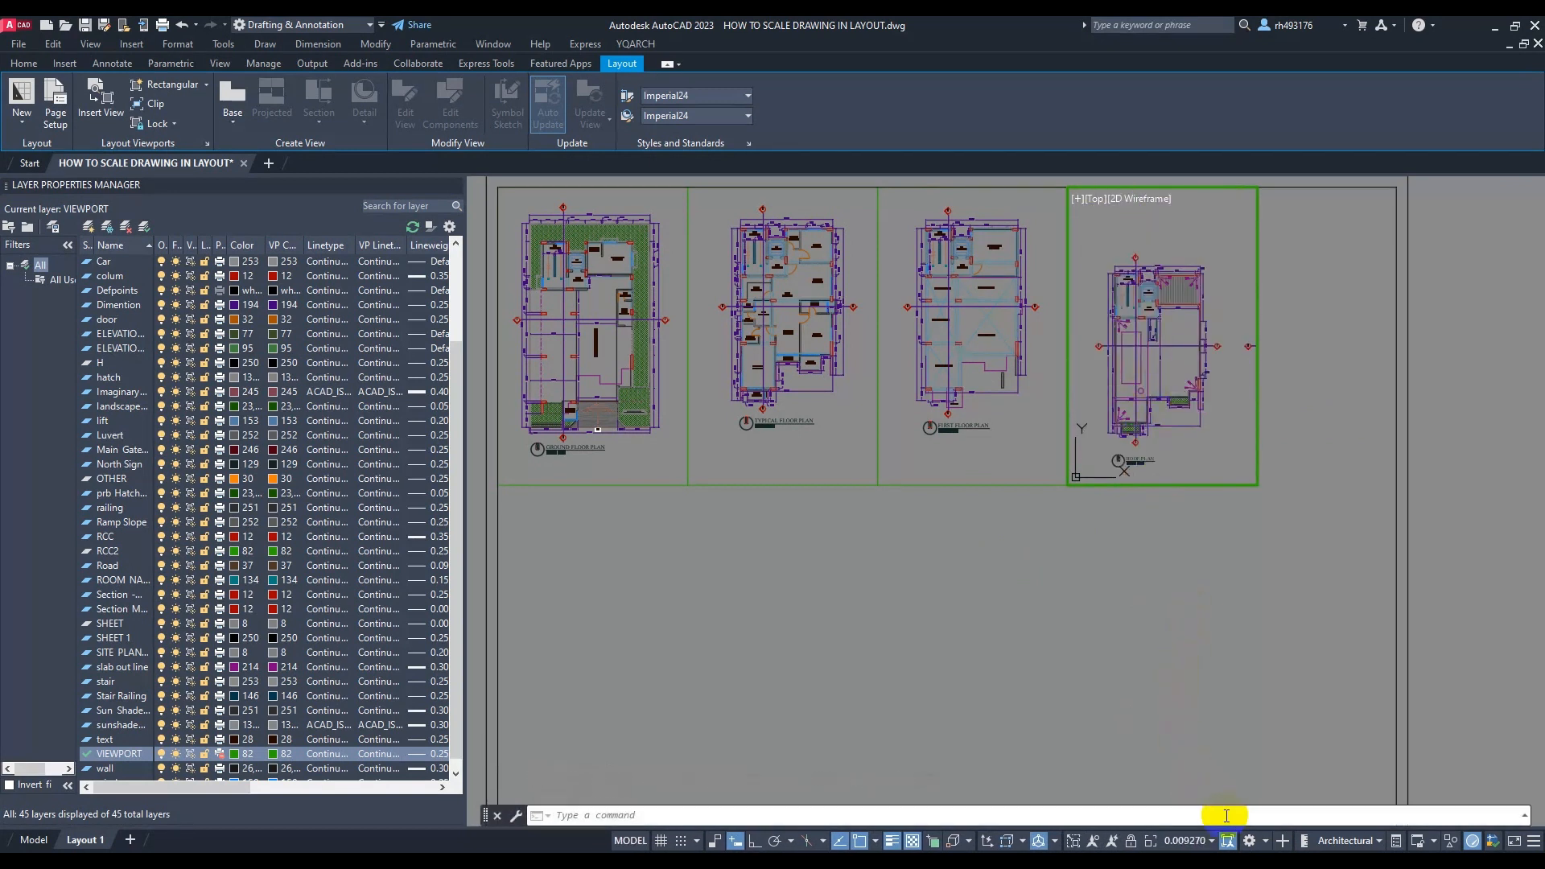
{"action": "left_click", "coordinate": [1188, 840]}
{"action": "left_click", "coordinate": [1167, 646]}
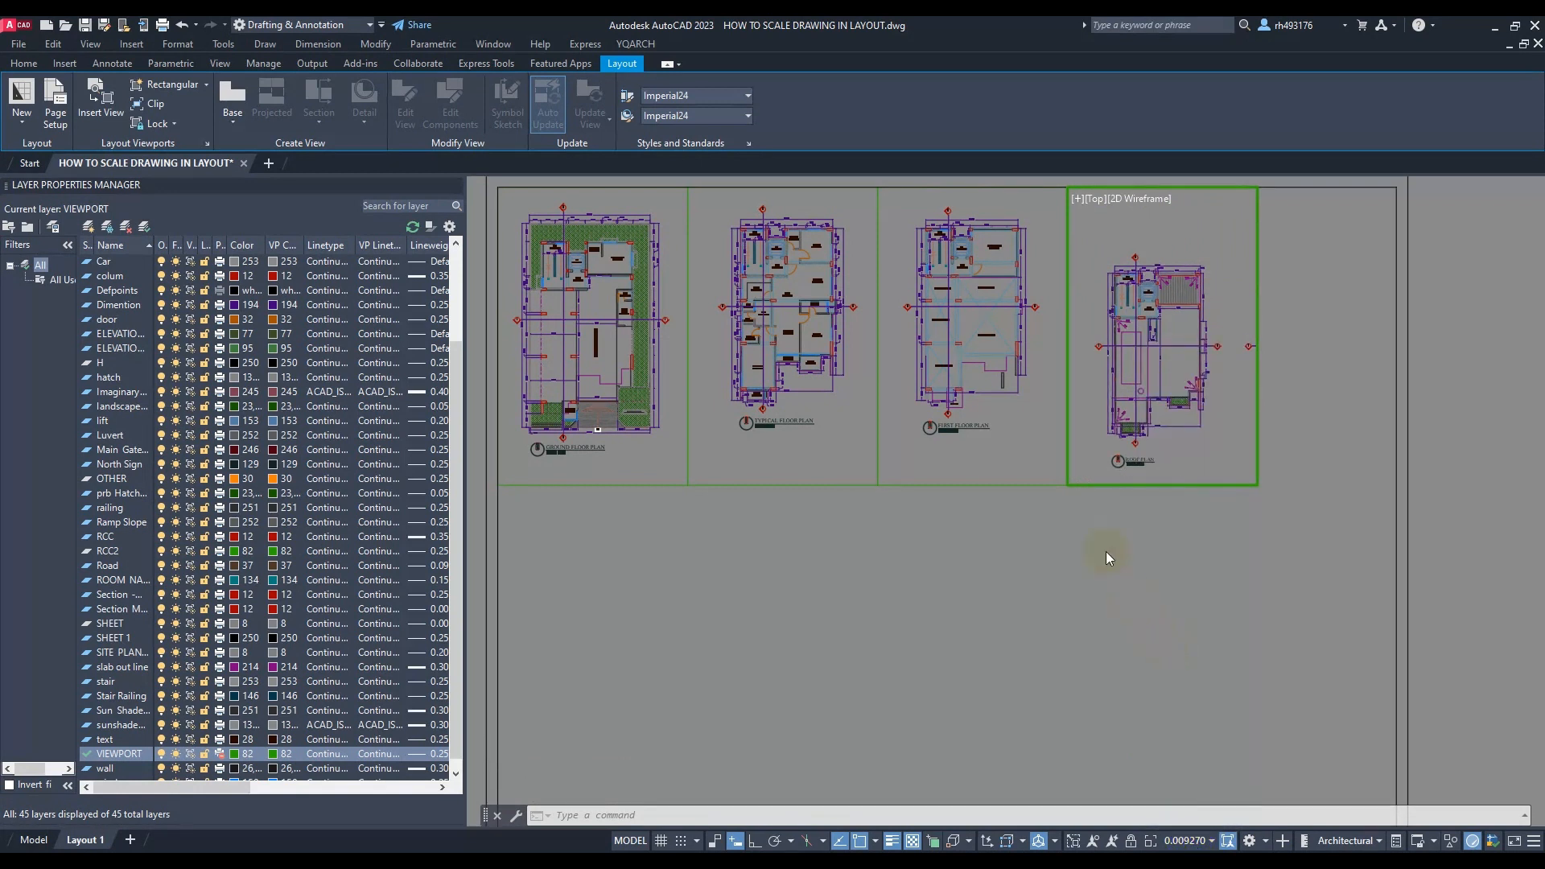
{"action": "middle_click_drag", "start_coordinate": [1199, 455], "coordinate": [1191, 412]}
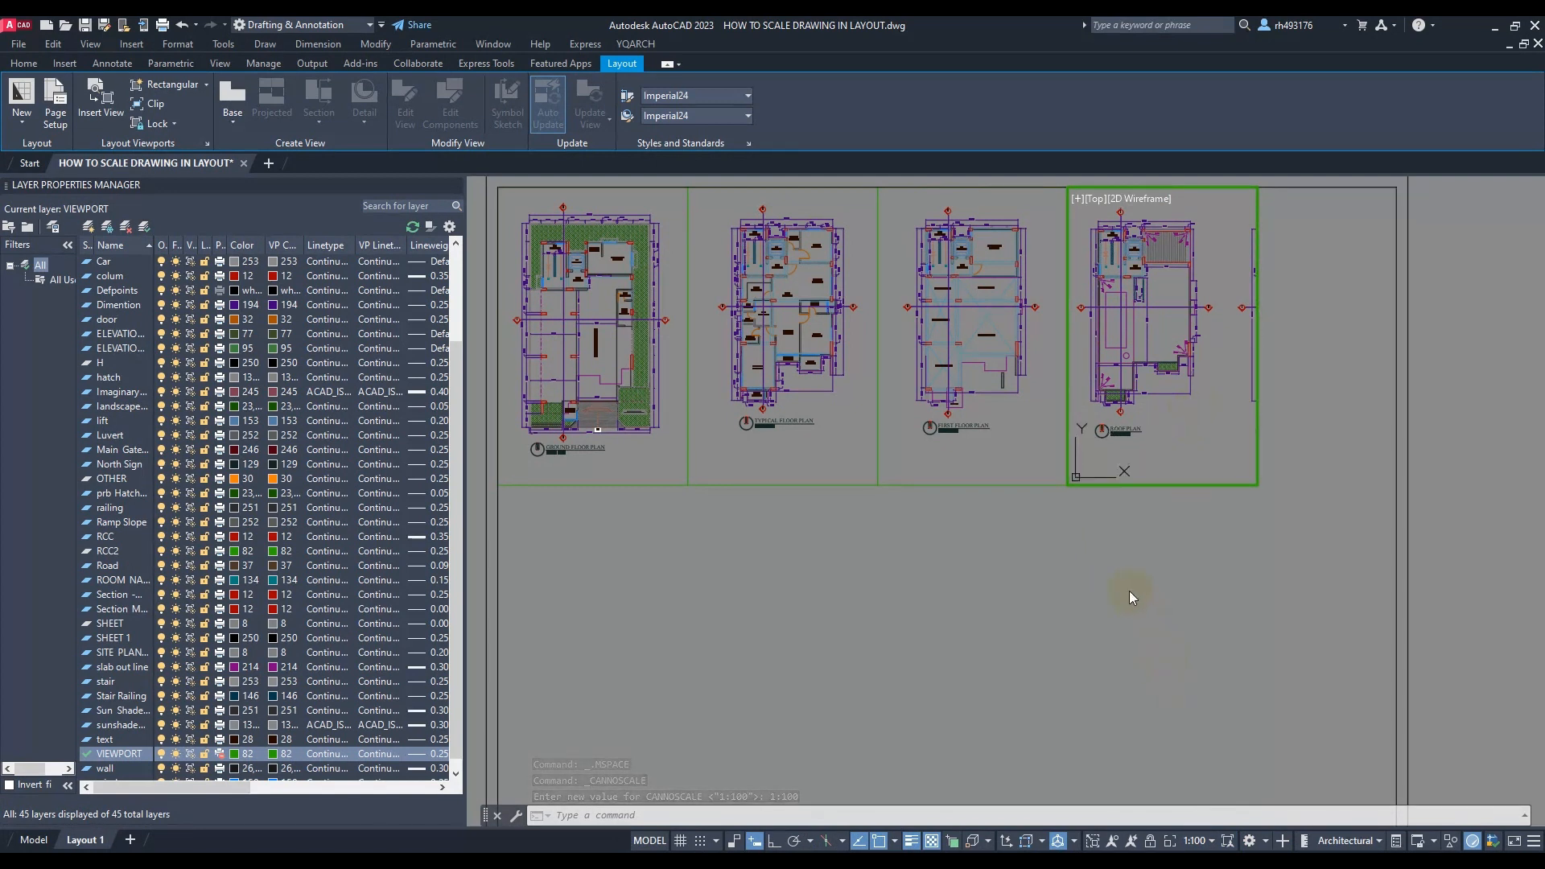
{"action": "double_click", "coordinate": [1130, 592]}
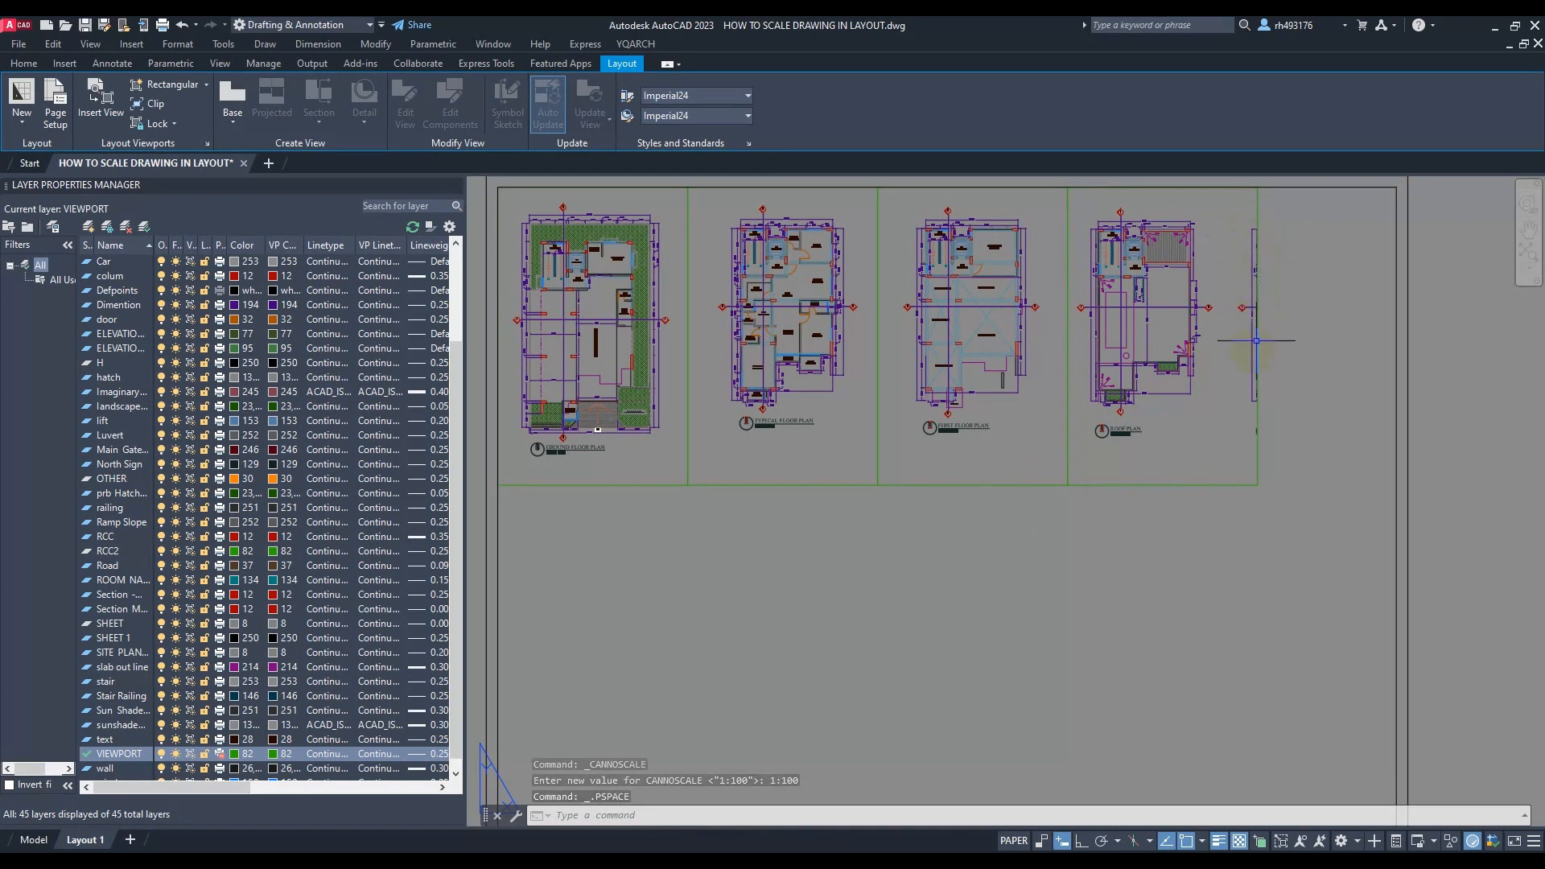
Narrow the fourth viewport by stretching its lower outer corner horizontally toward the roof plan
{"action": "left_click", "coordinate": [1256, 486]}
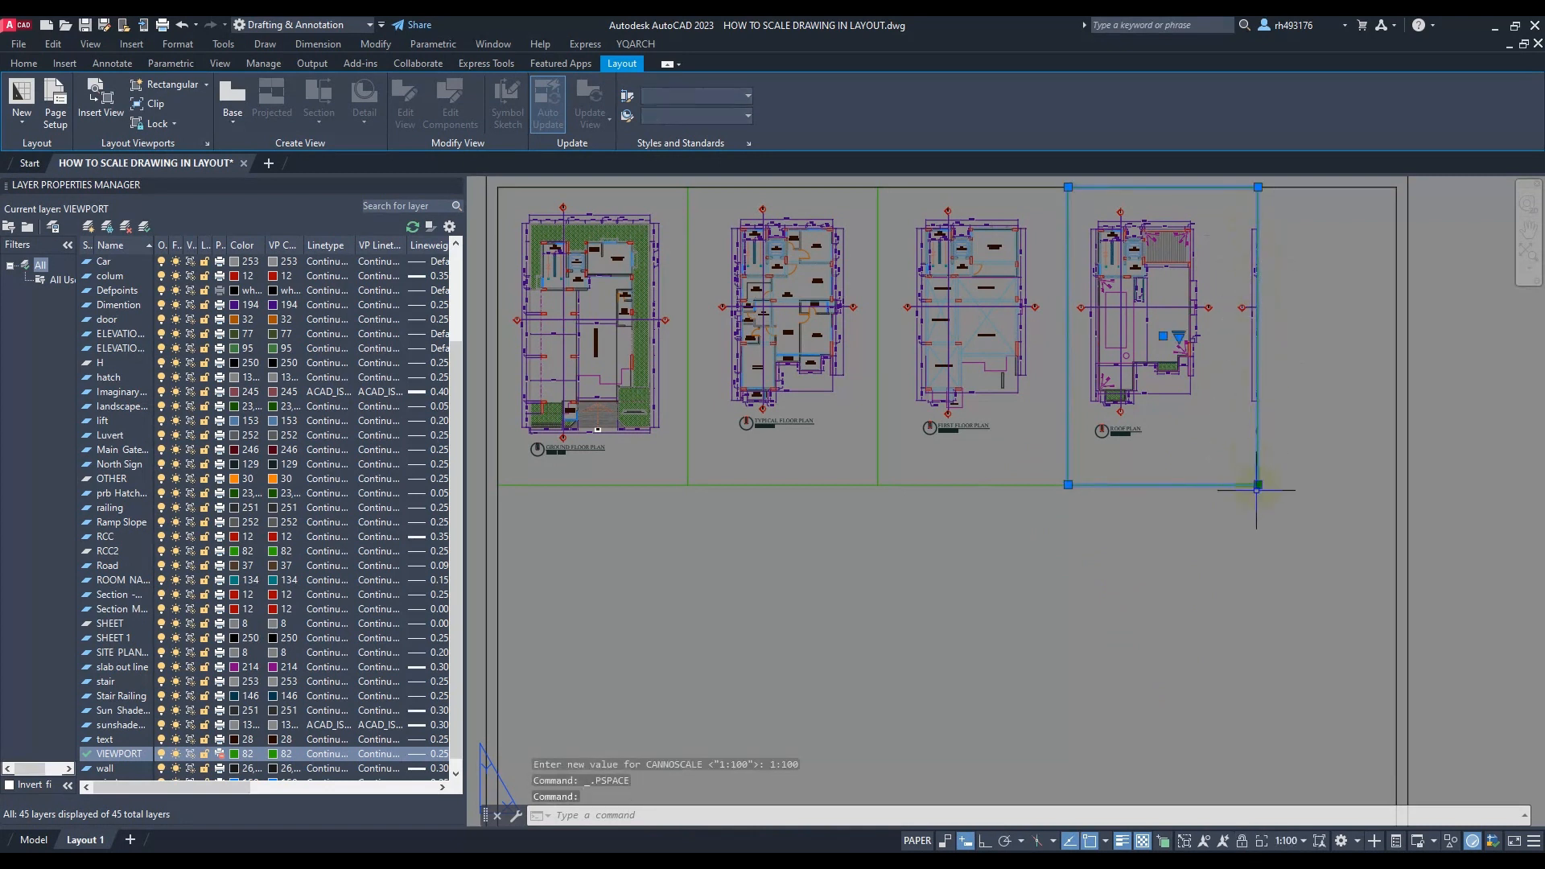
{"action": "left_click", "coordinate": [1258, 484]}
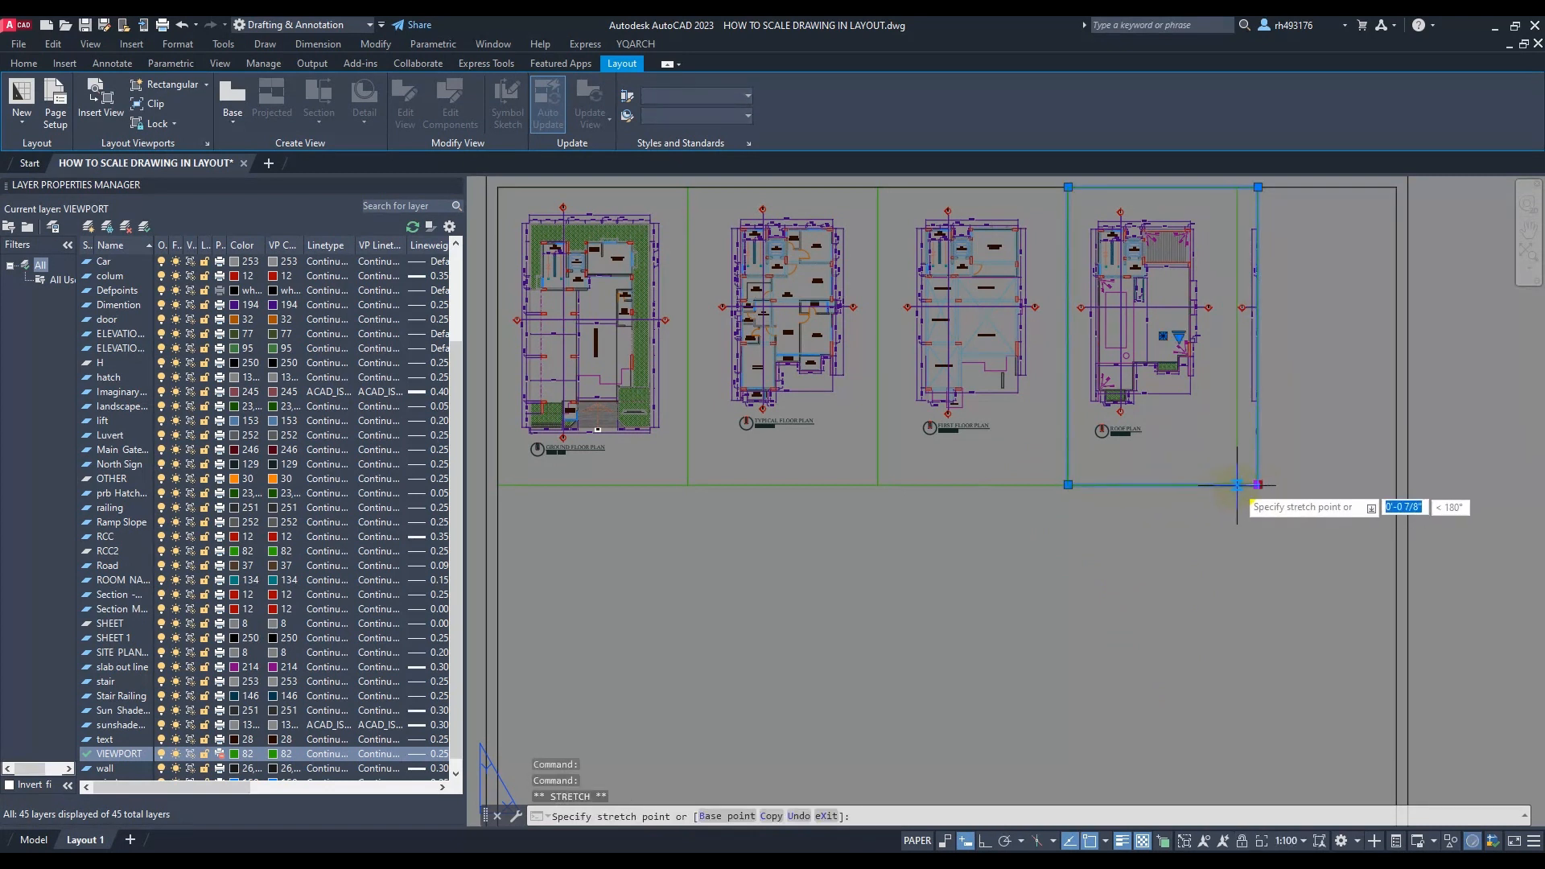
{"action": "left_click", "coordinate": [1223, 484]}
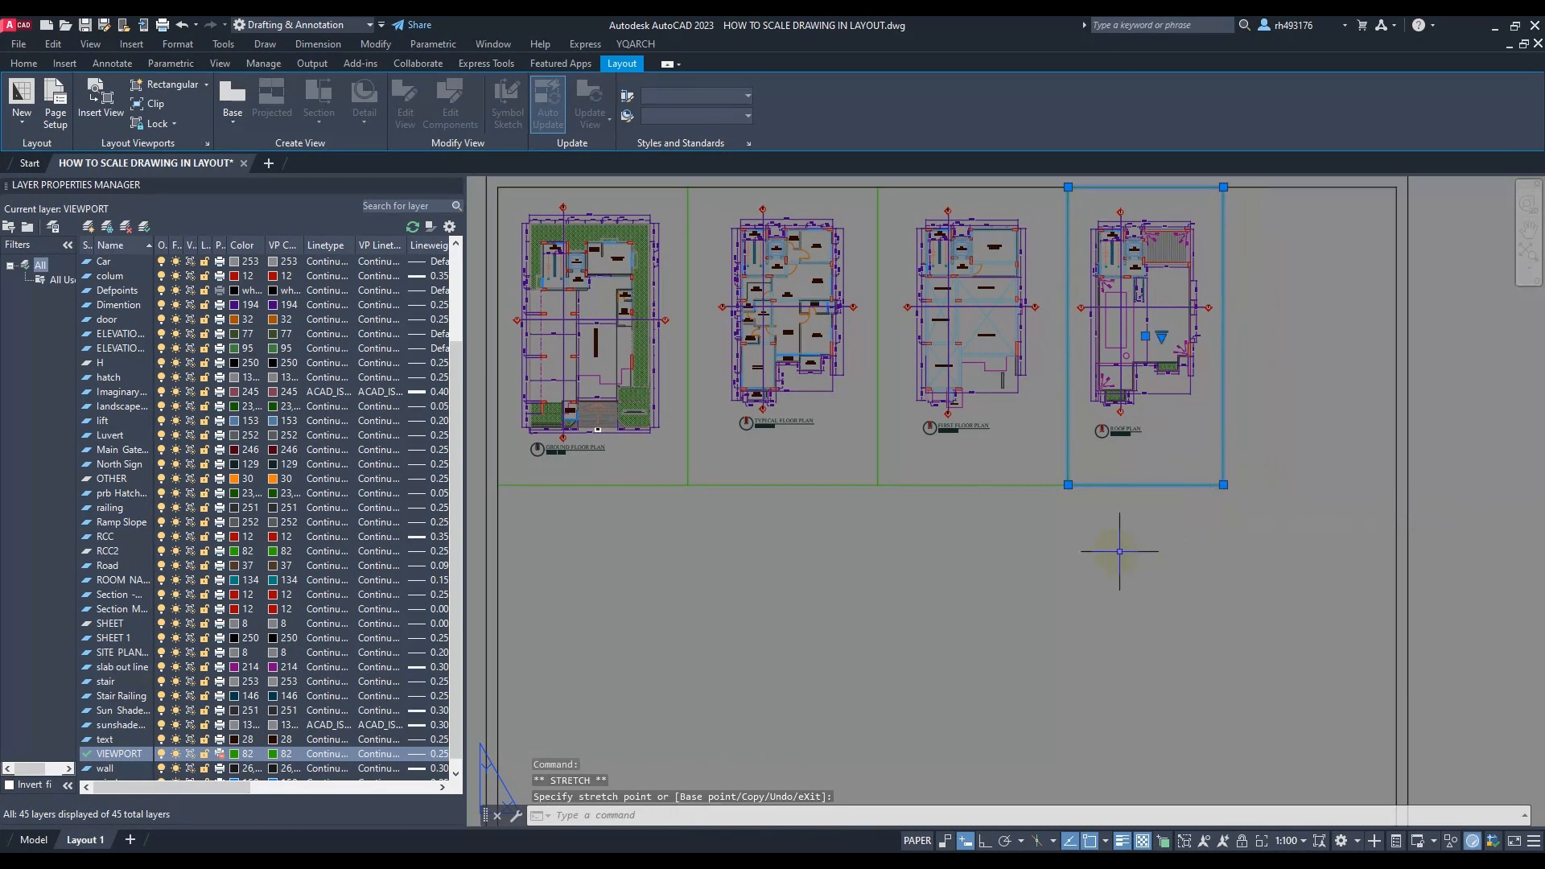
Stretch the fourth viewport's lower outer corner well below the row and outward to take in the neighbouring roof plan
{"action": "left_click", "coordinate": [1224, 485]}
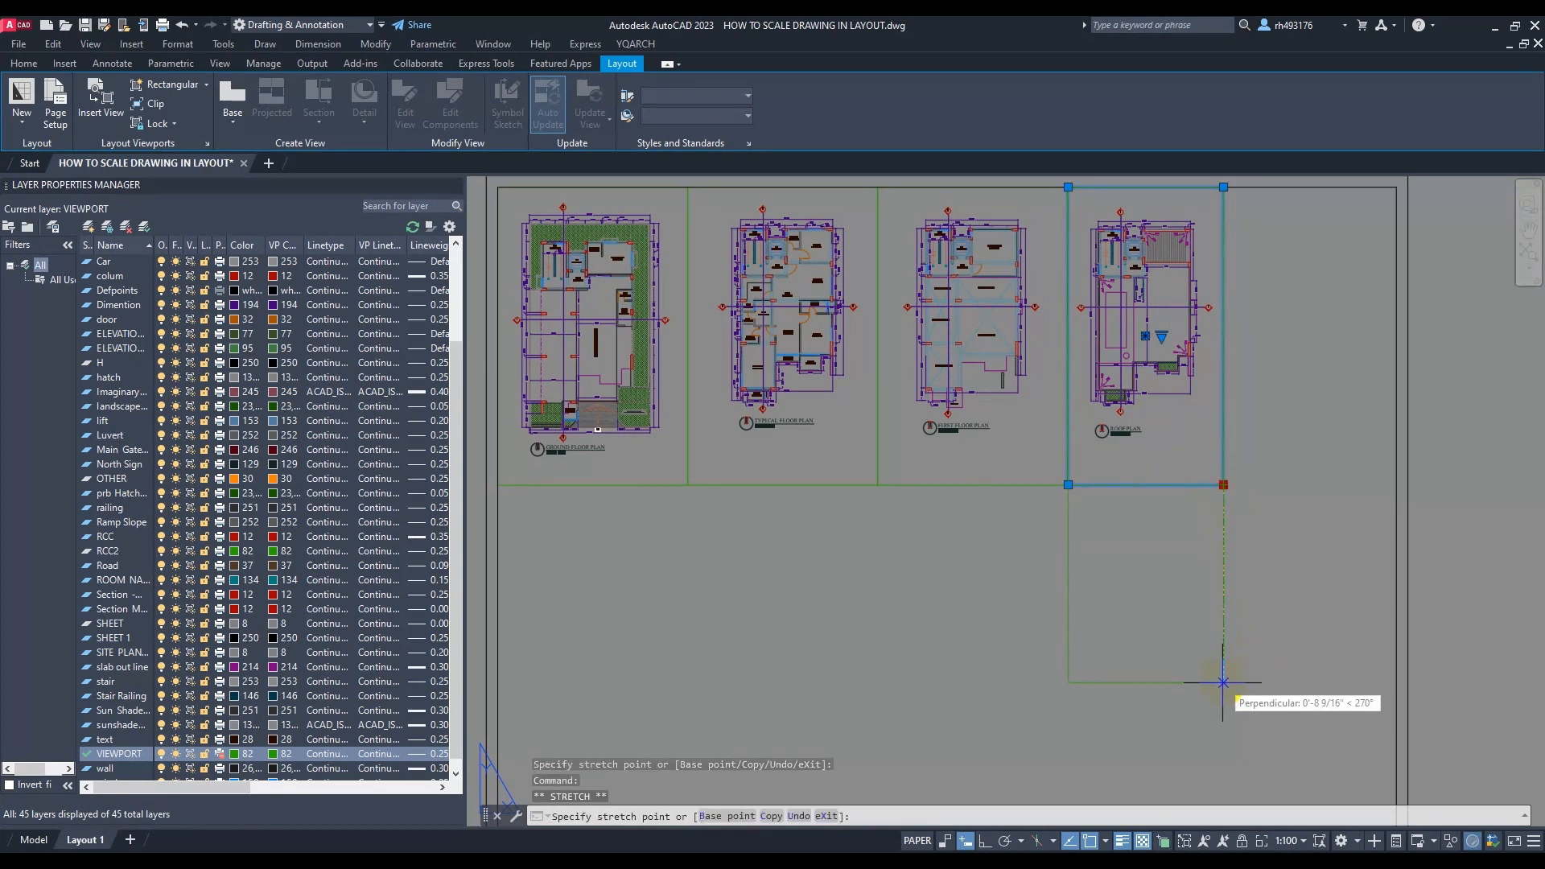
{"action": "left_click", "coordinate": [1224, 683]}
{"action": "left_click", "coordinate": [1230, 686]}
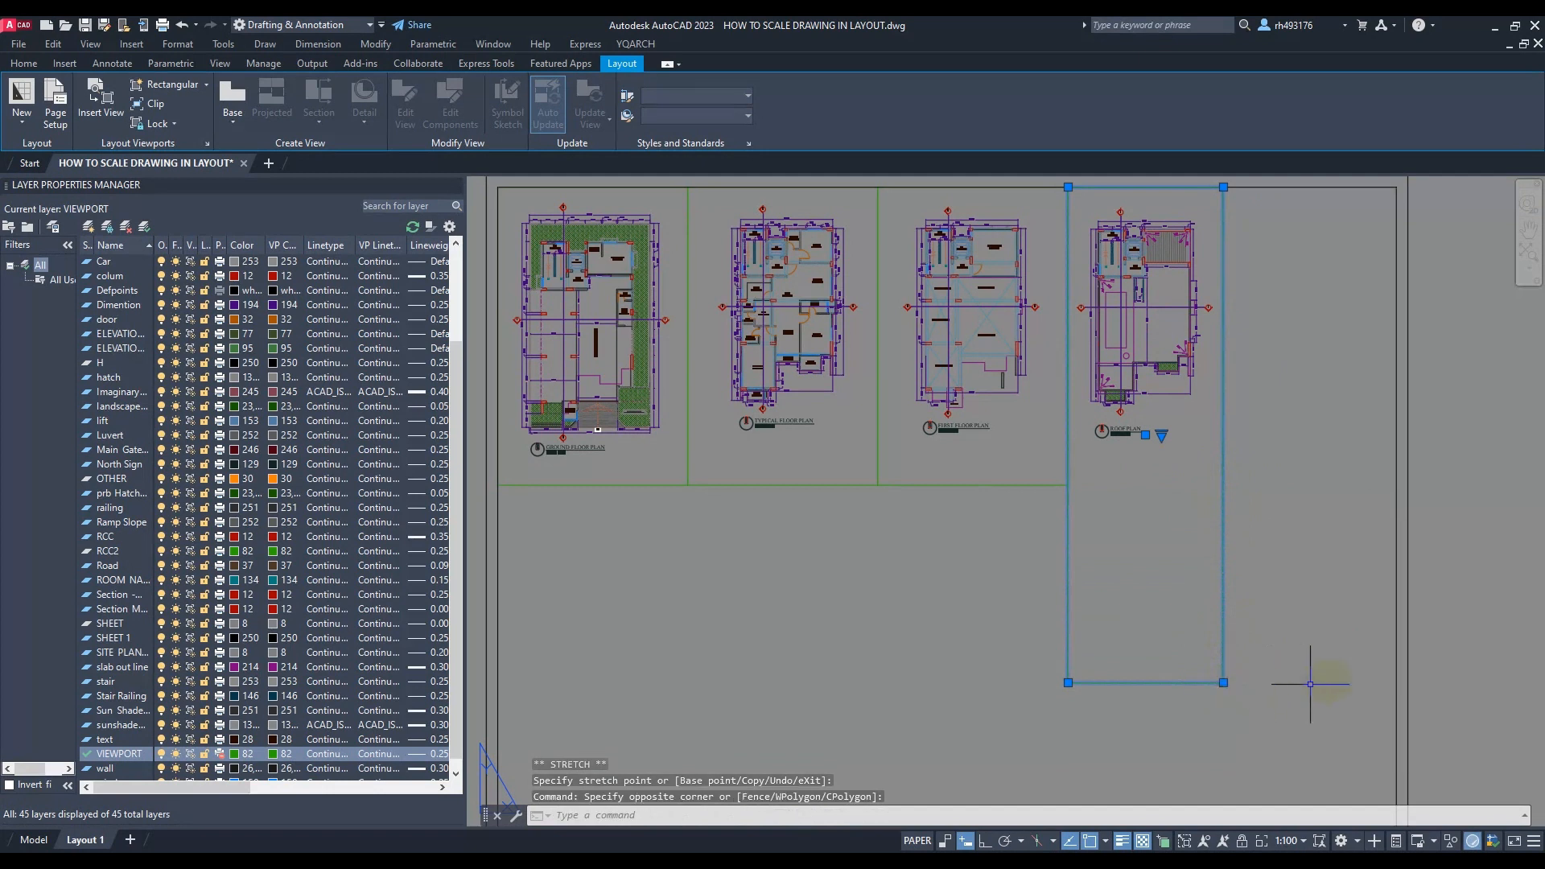
{"action": "left_click", "coordinate": [1224, 683]}
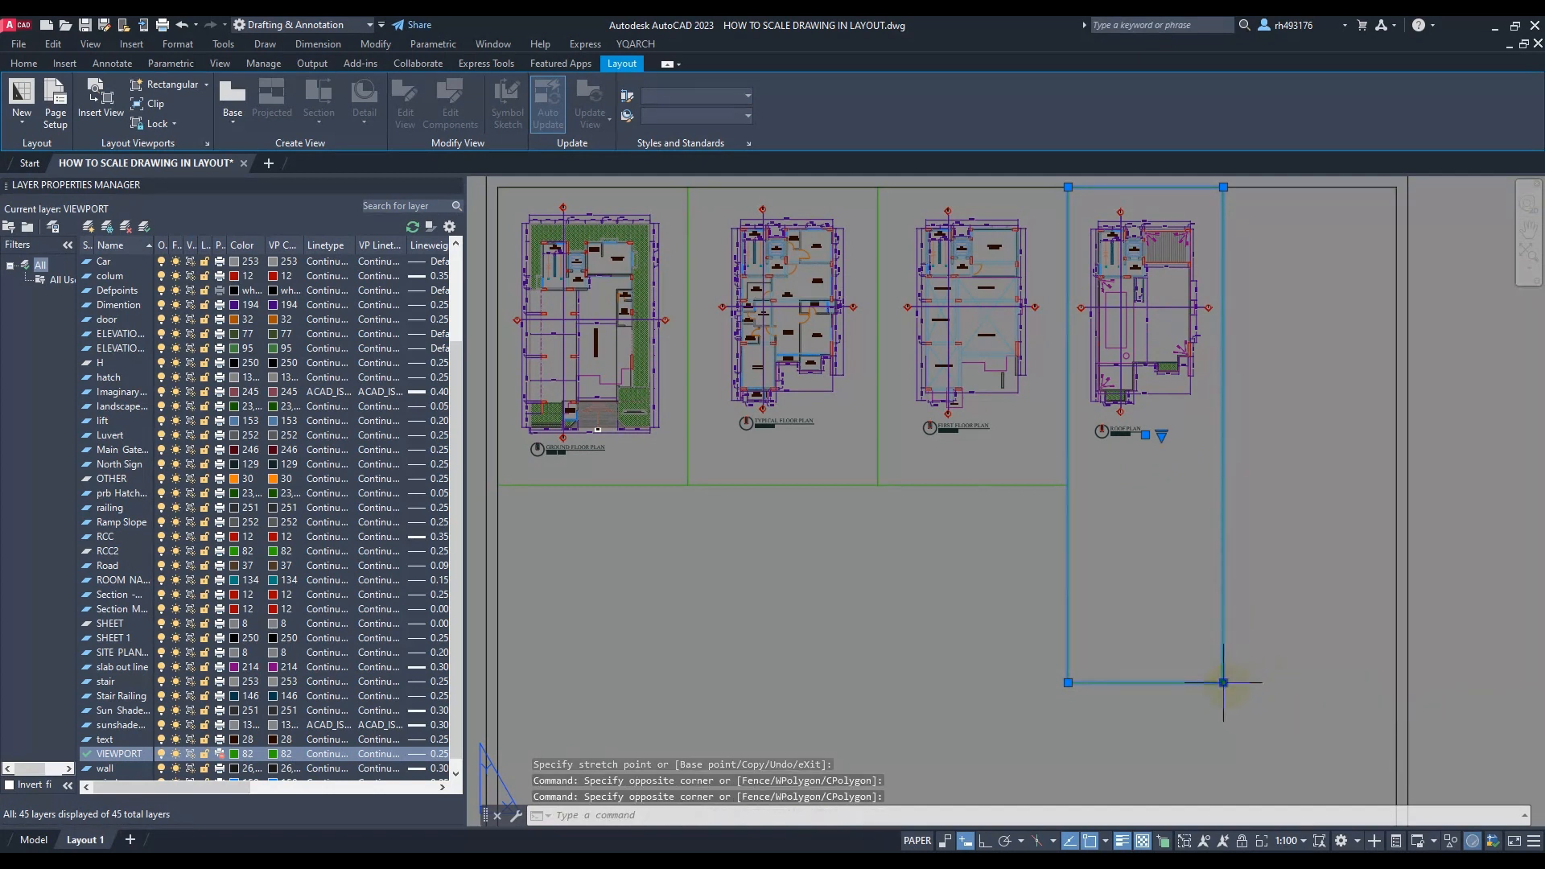
{"action": "left_click", "coordinate": [1224, 683]}
{"action": "left_click", "coordinate": [1355, 691]}
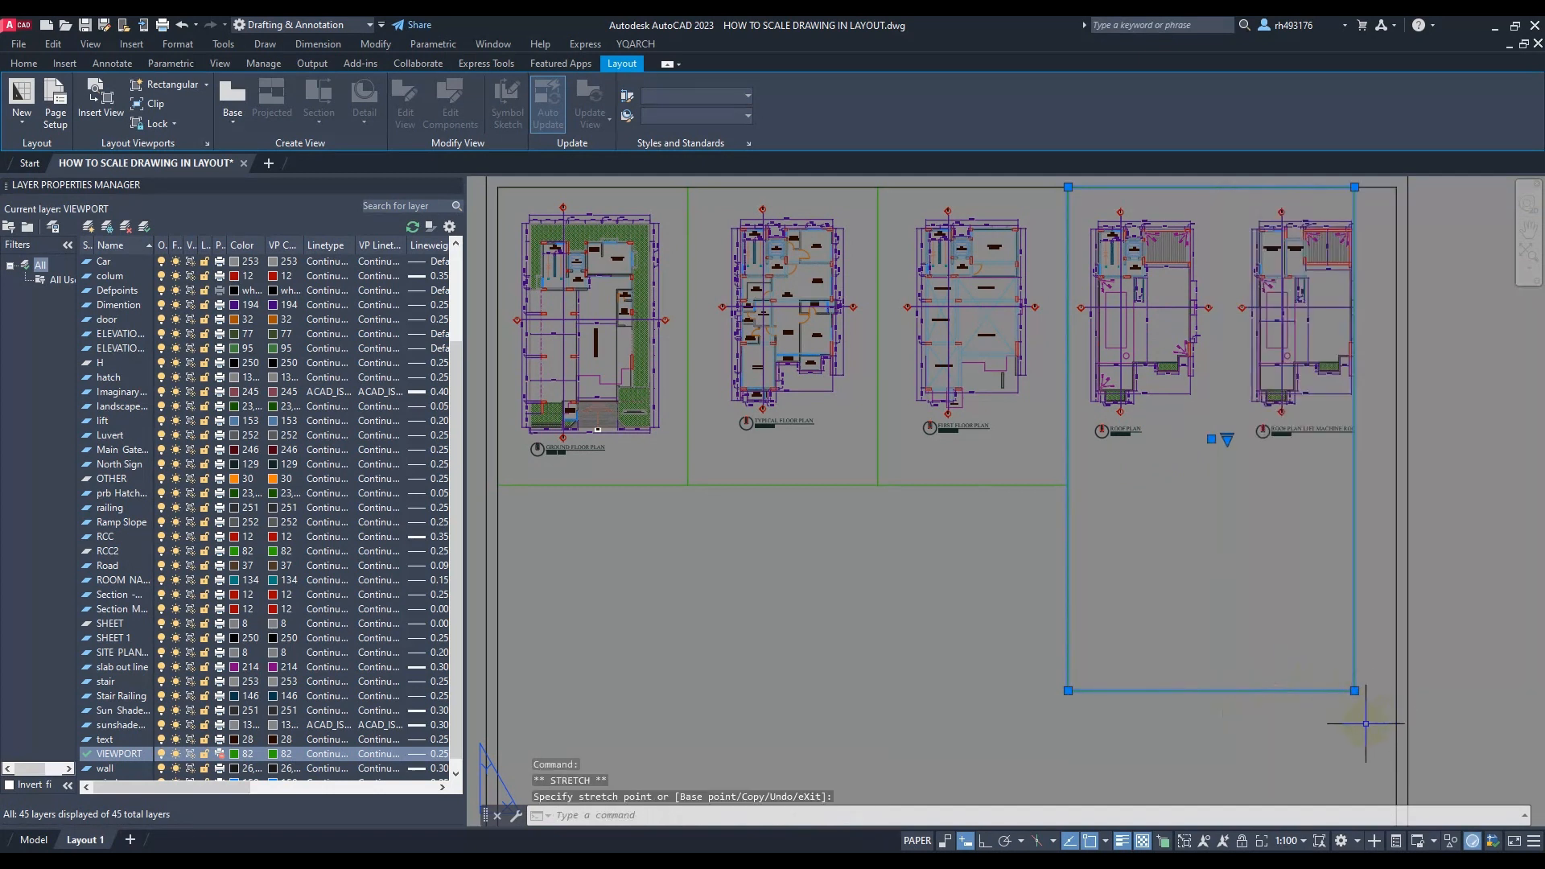
Shrink the fourth viewport back to the row's height, with its outer edge just beyond the first roof plan
{"action": "left_click", "coordinate": [1355, 692]}
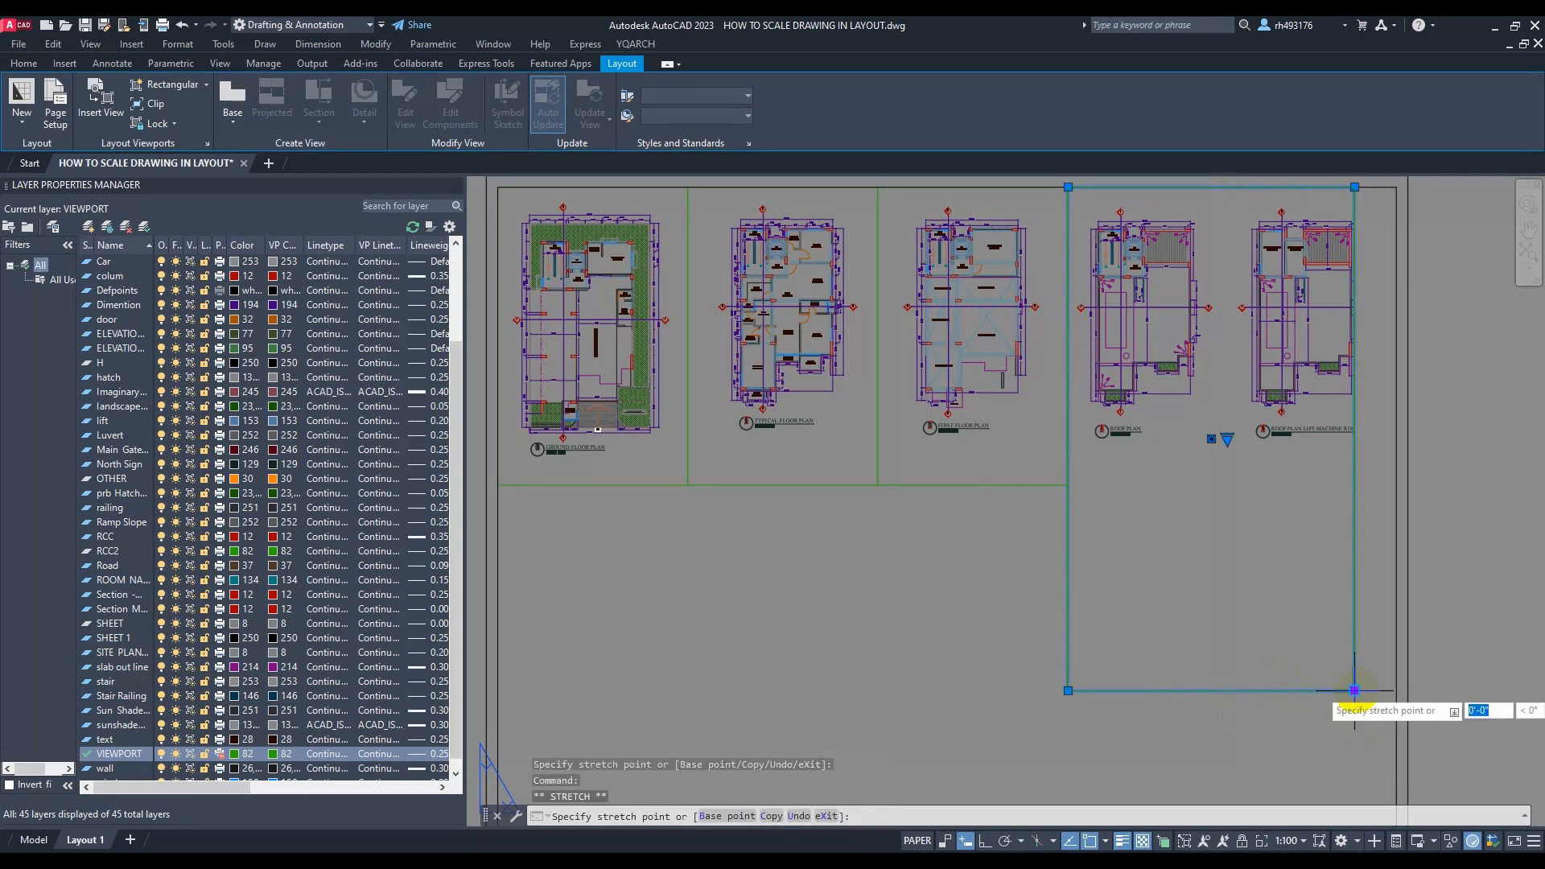
{"action": "left_click", "coordinate": [1203, 484]}
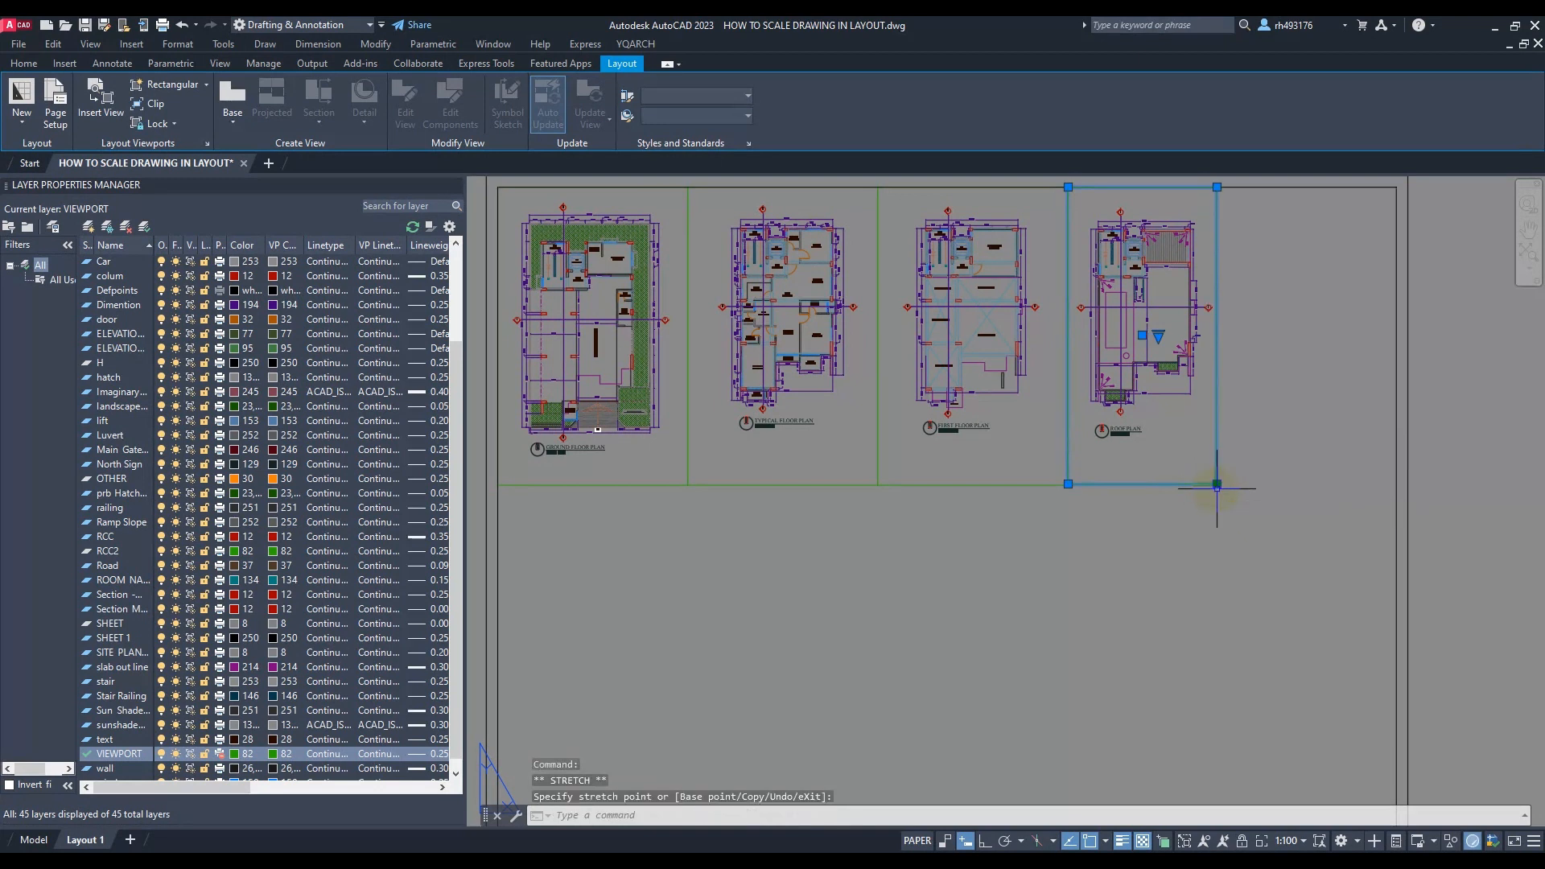
{"action": "left_click", "coordinate": [1217, 488]}
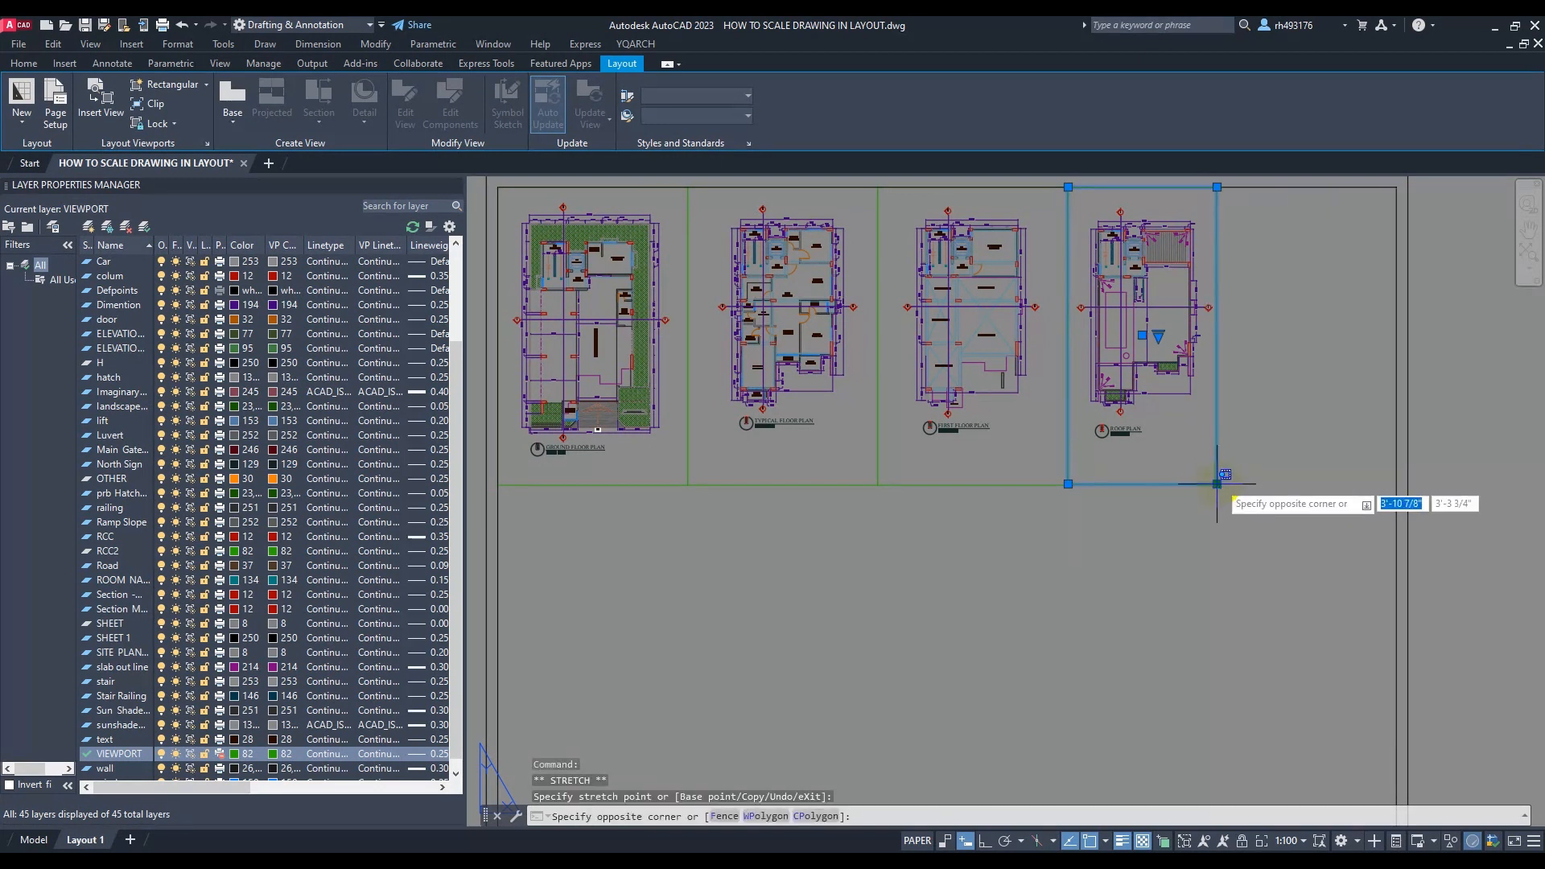
{"action": "left_click", "coordinate": [1217, 484]}
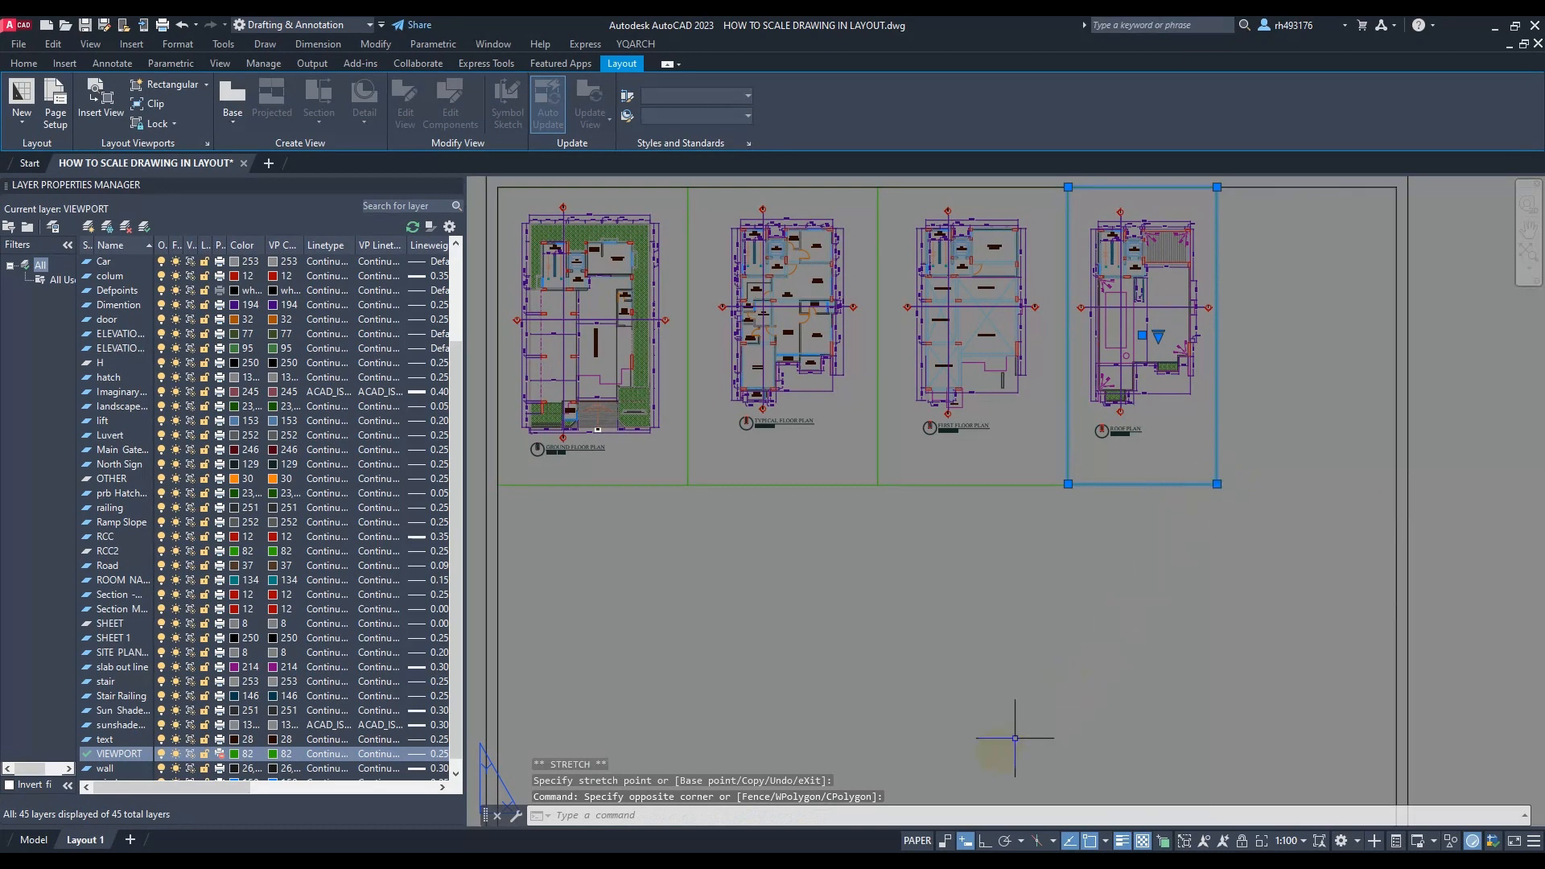
Copy all four viewports directly below the first row, from the first viewport's upper inner-frame corner to its lower corner
{"action": "scroll", "coordinate": [1041, 509], "scroll_direction": "down", "scroll_amount": 4}
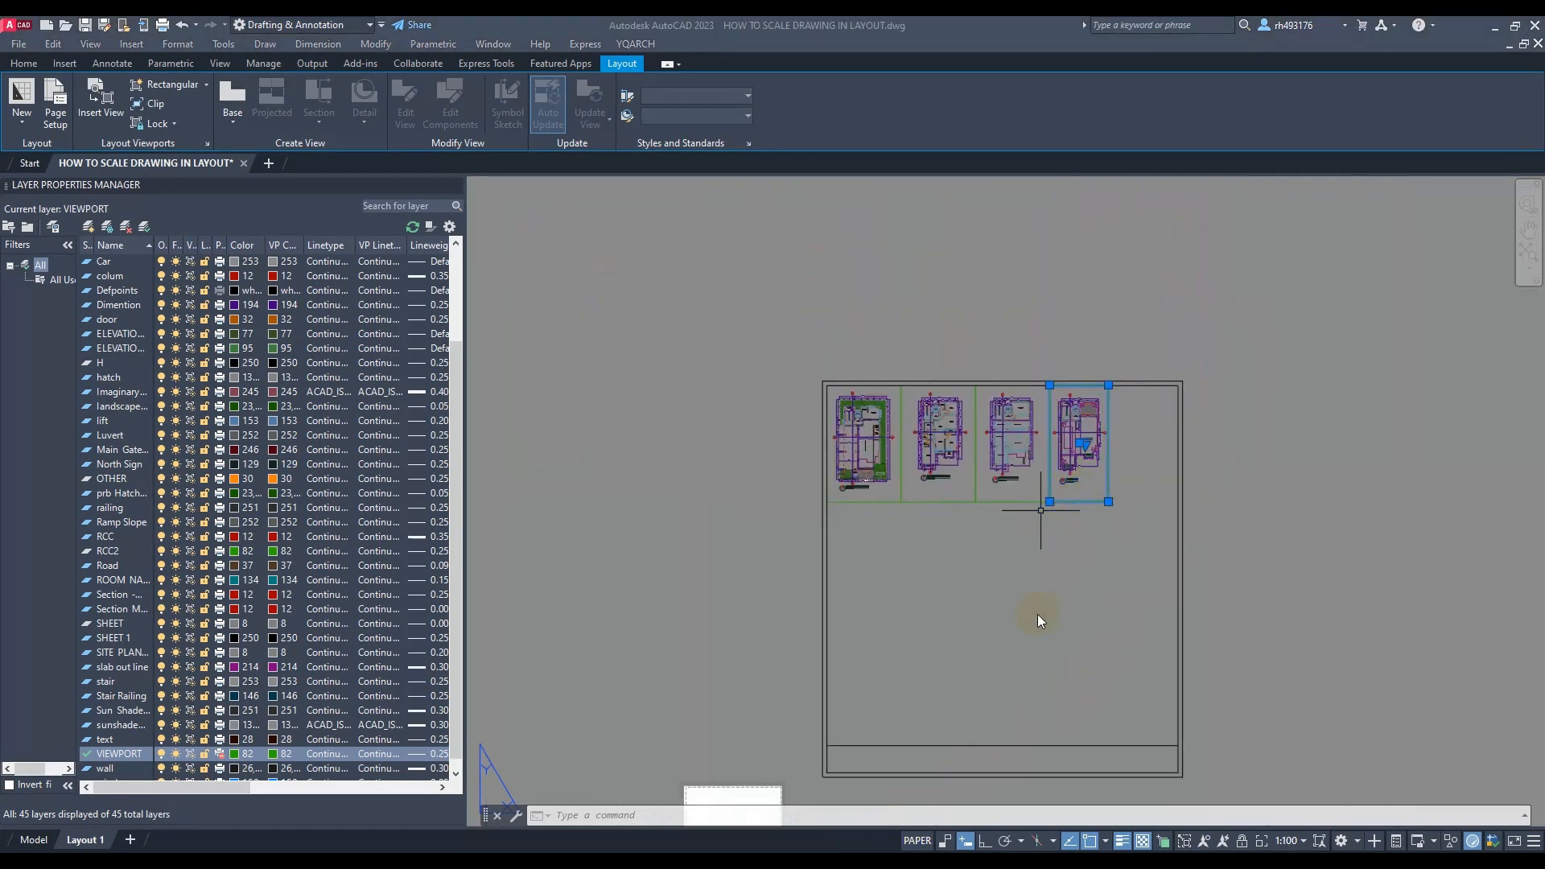
{"action": "scroll", "coordinate": [965, 510], "scroll_direction": "up", "scroll_amount": 2}
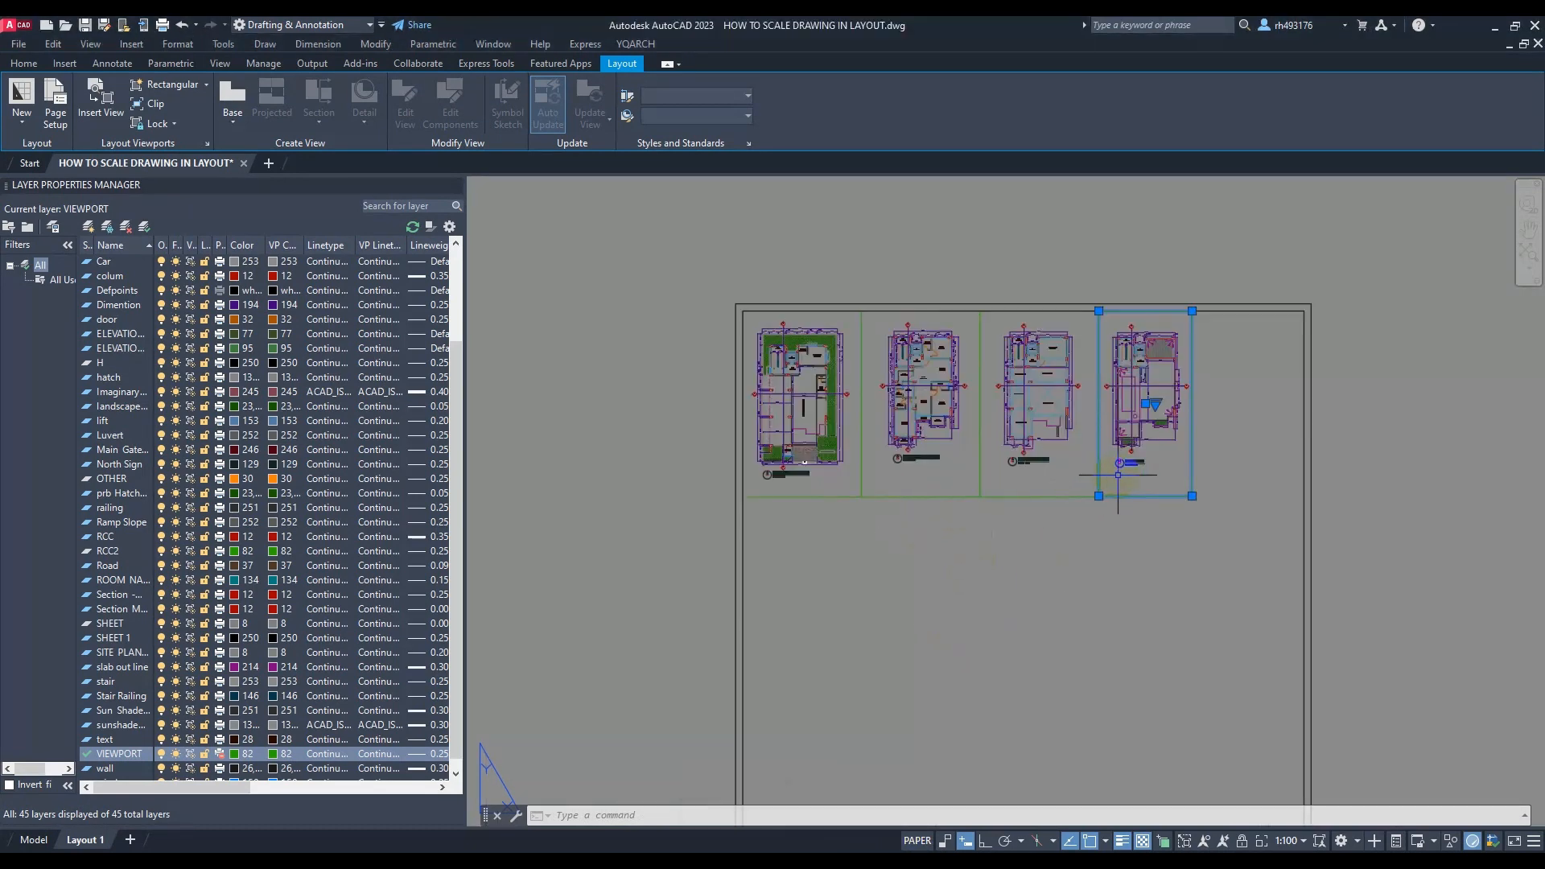
{"action": "left_click", "coordinate": [1123, 511]}
{"action": "left_click", "coordinate": [799, 534]}
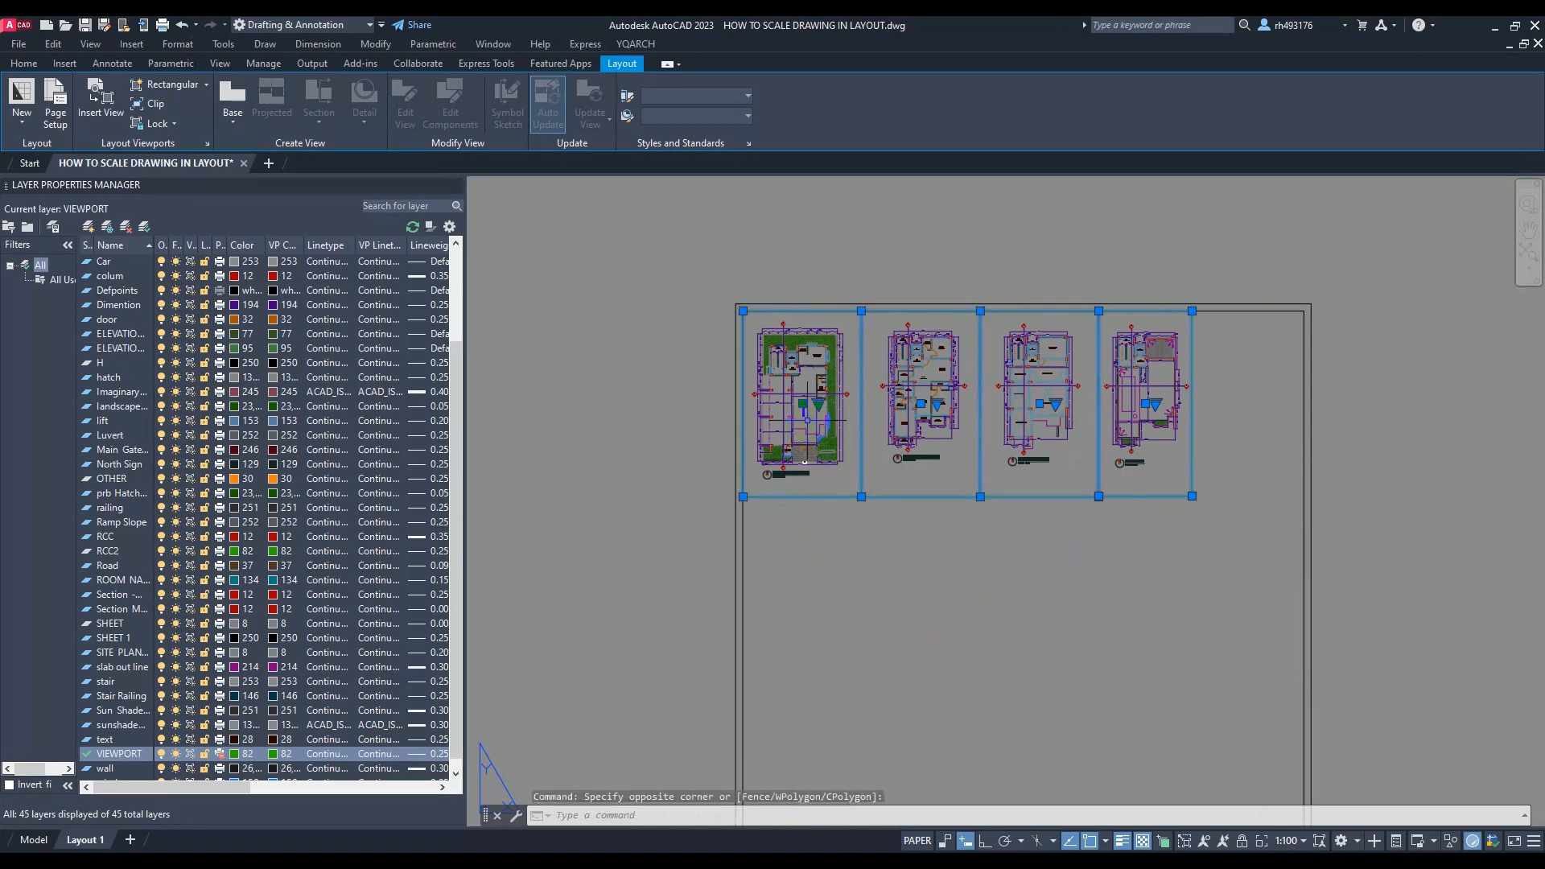
{"action": "type", "text": "co"}
{"action": "key", "text": "Return"}
{"action": "left_click", "coordinate": [742, 311]}
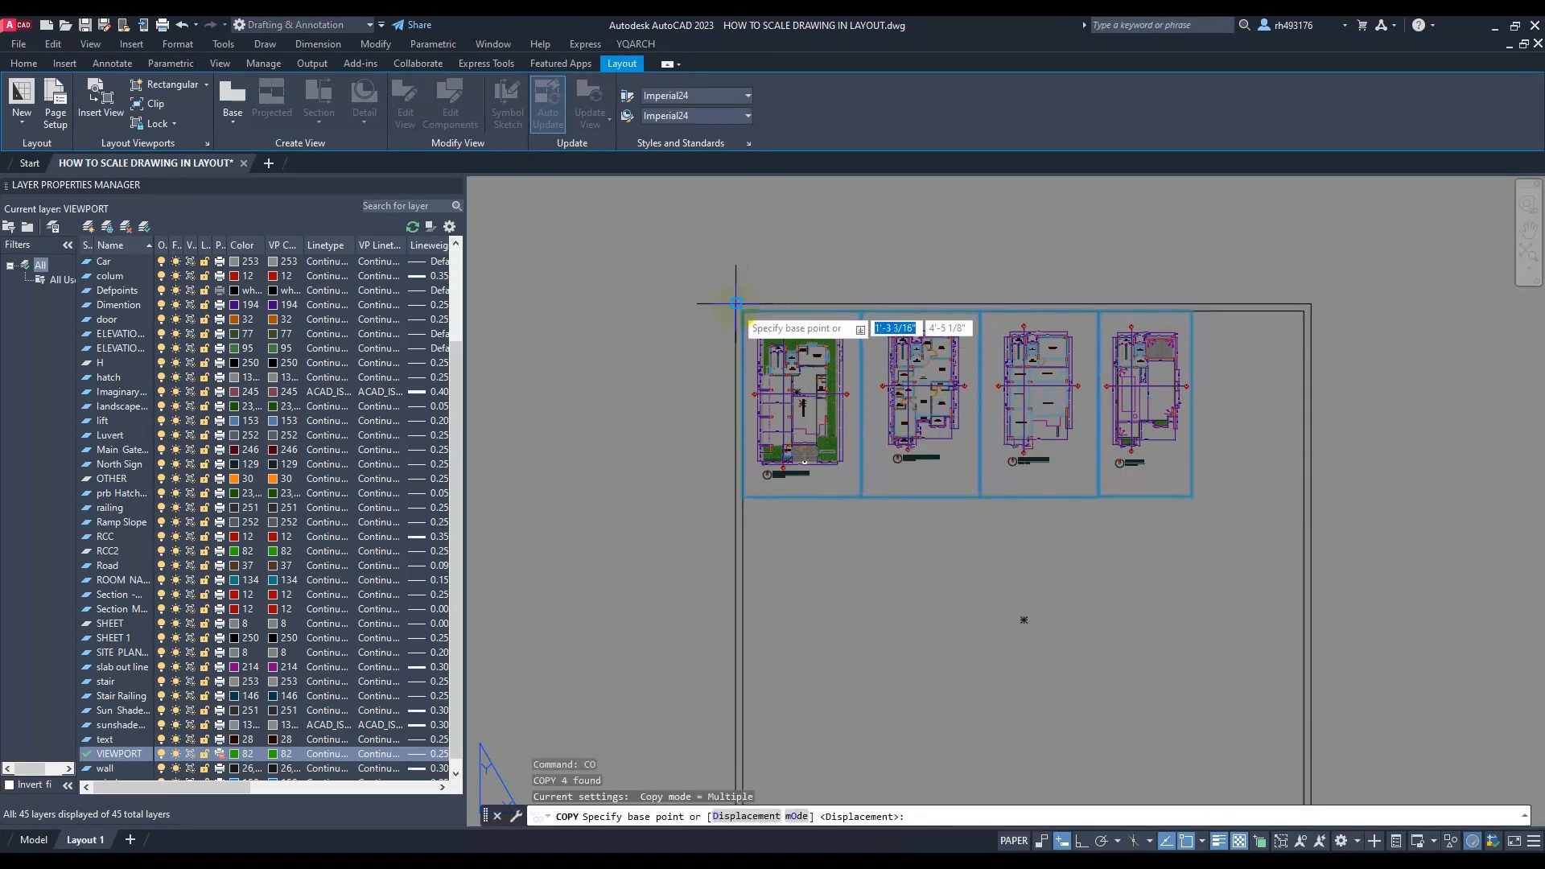
{"action": "scroll", "coordinate": [740, 520], "scroll_direction": "up", "scroll_amount": 2}
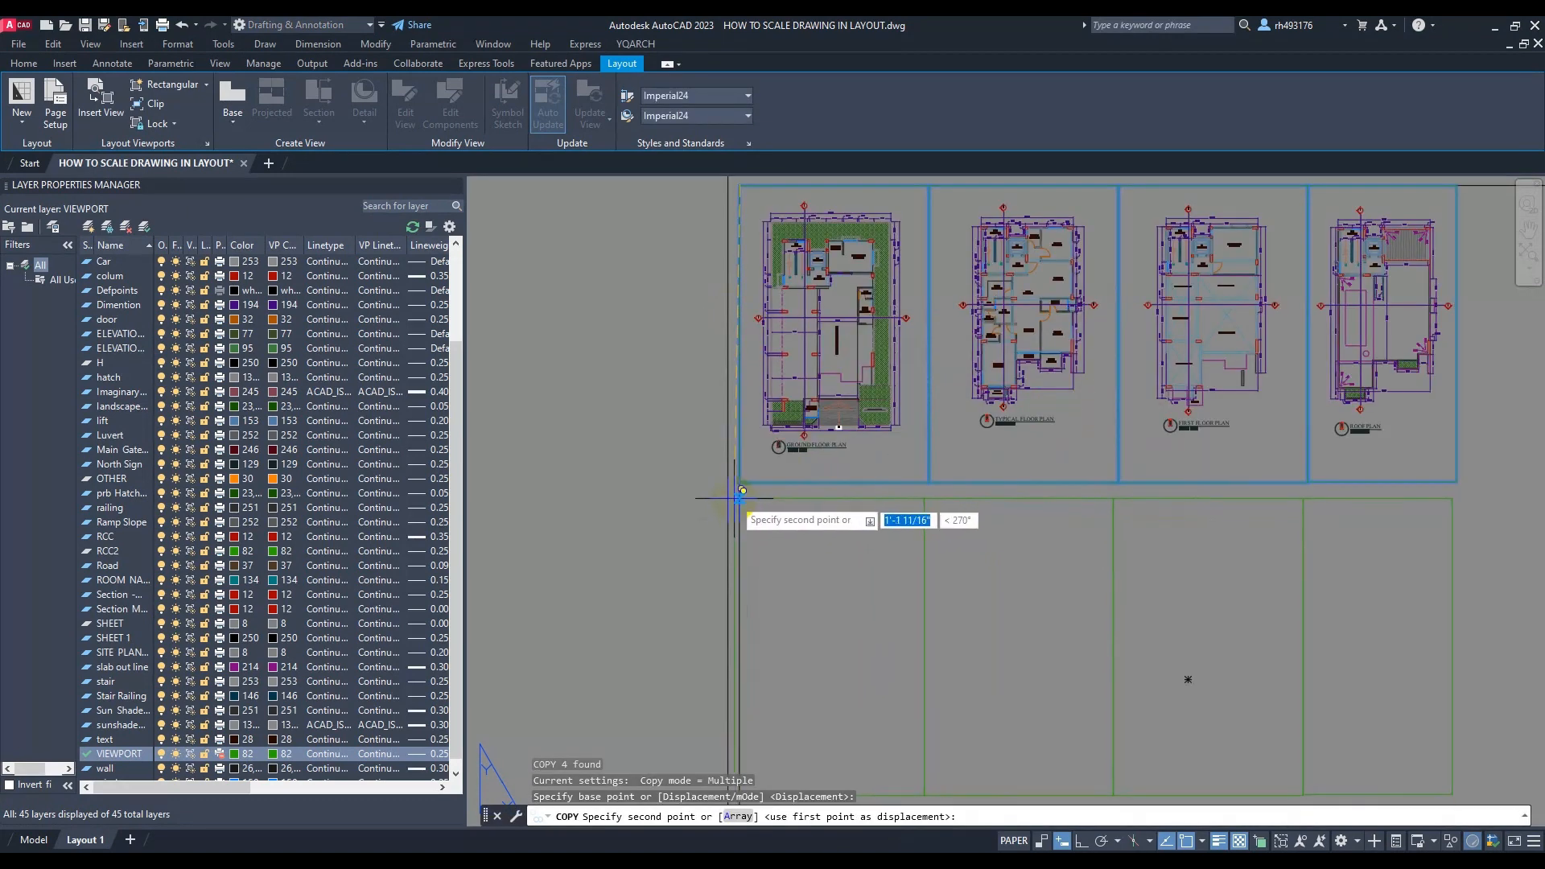
{"action": "left_click", "coordinate": [740, 483]}
{"action": "key", "text": "Escape"}
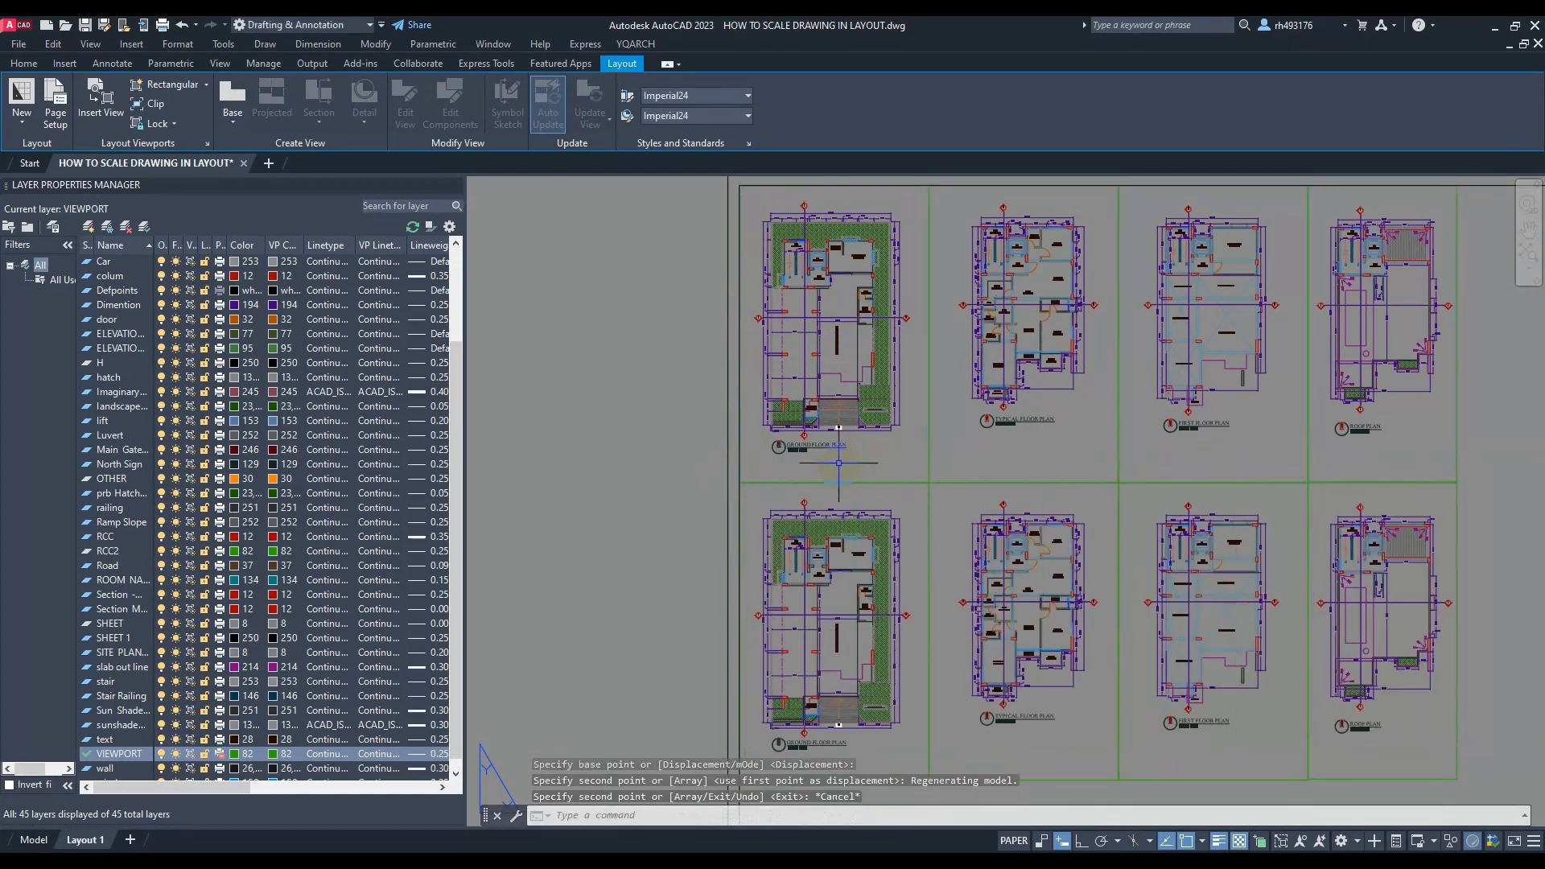
Activate the lower row's first viewport, show the building elevation with the red gate at 1:100, and return to paper space
{"action": "double_click", "coordinate": [833, 499]}
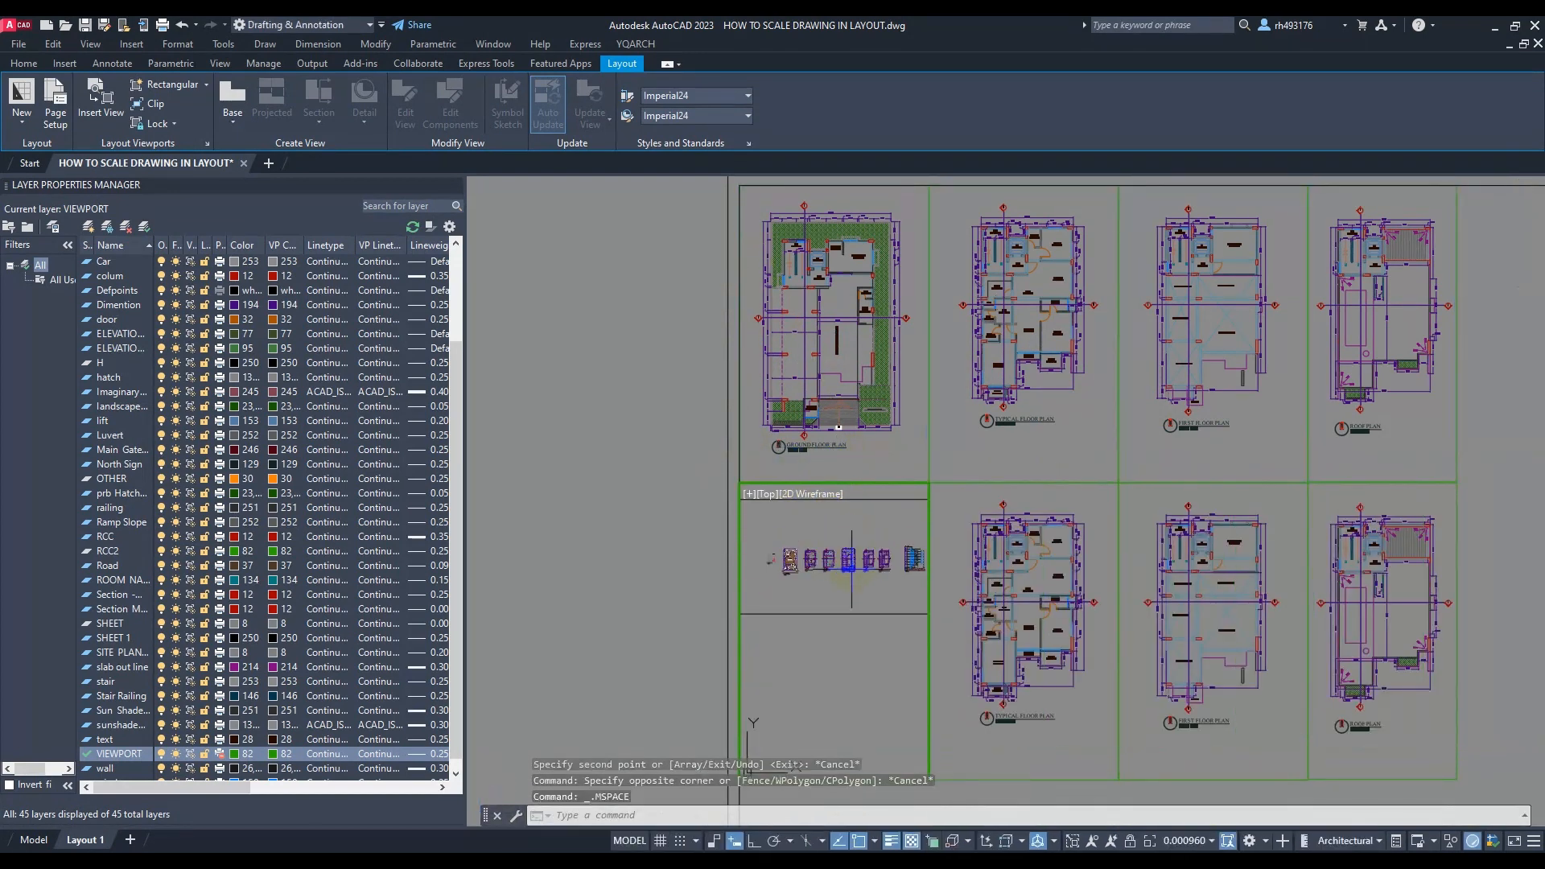
{"action": "scroll", "coordinate": [904, 561], "scroll_direction": "up", "scroll_amount": 6}
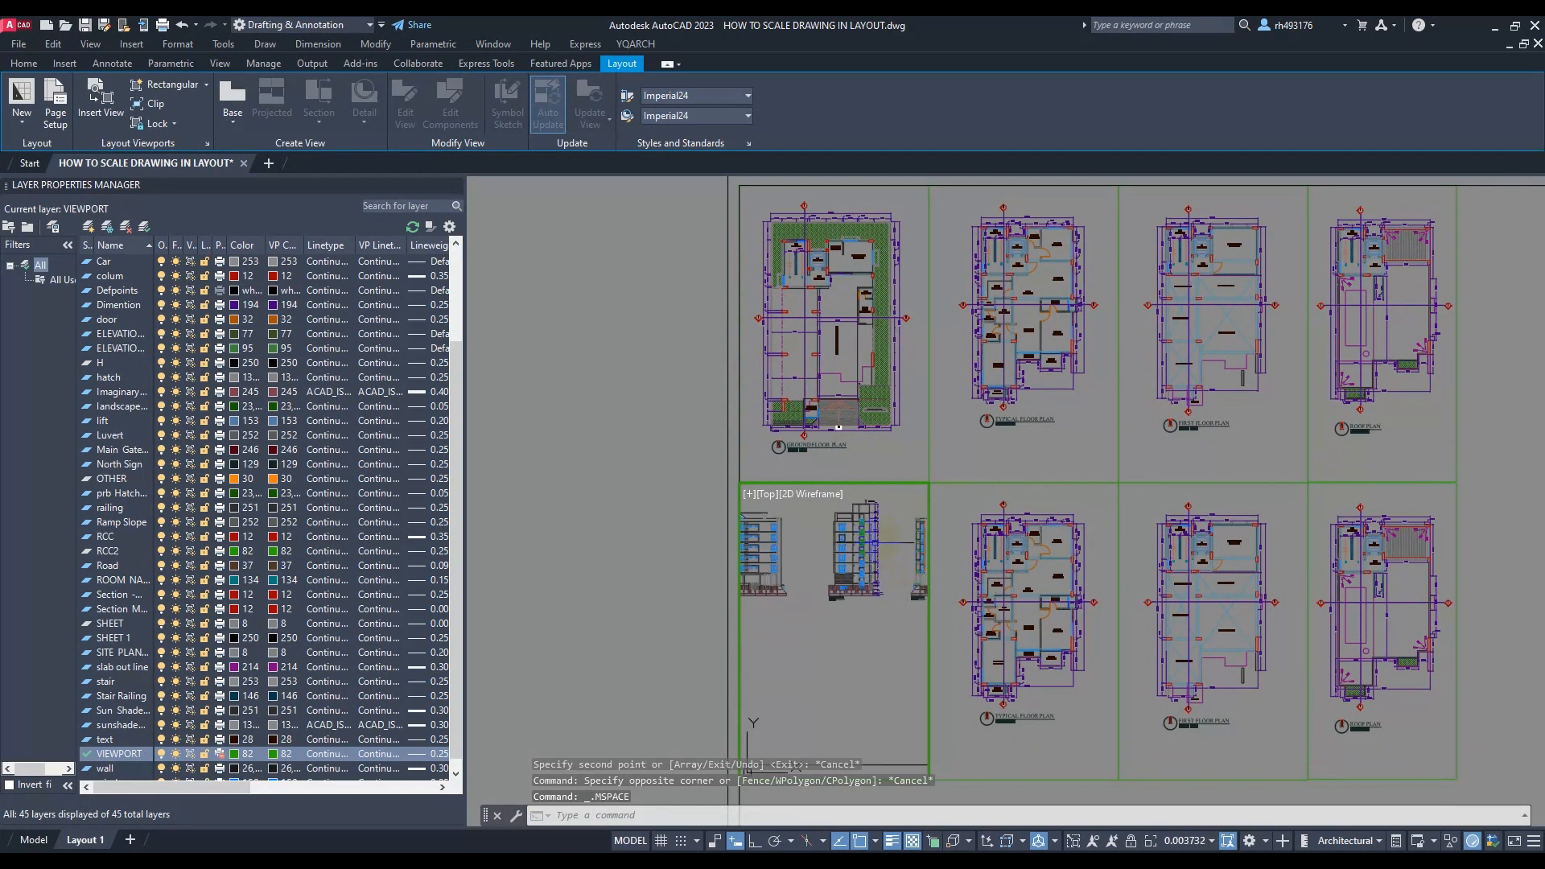
{"action": "scroll", "coordinate": [812, 546], "scroll_direction": "down", "scroll_amount": 3}
{"action": "scroll", "coordinate": [868, 554], "scroll_direction": "up", "scroll_amount": 3}
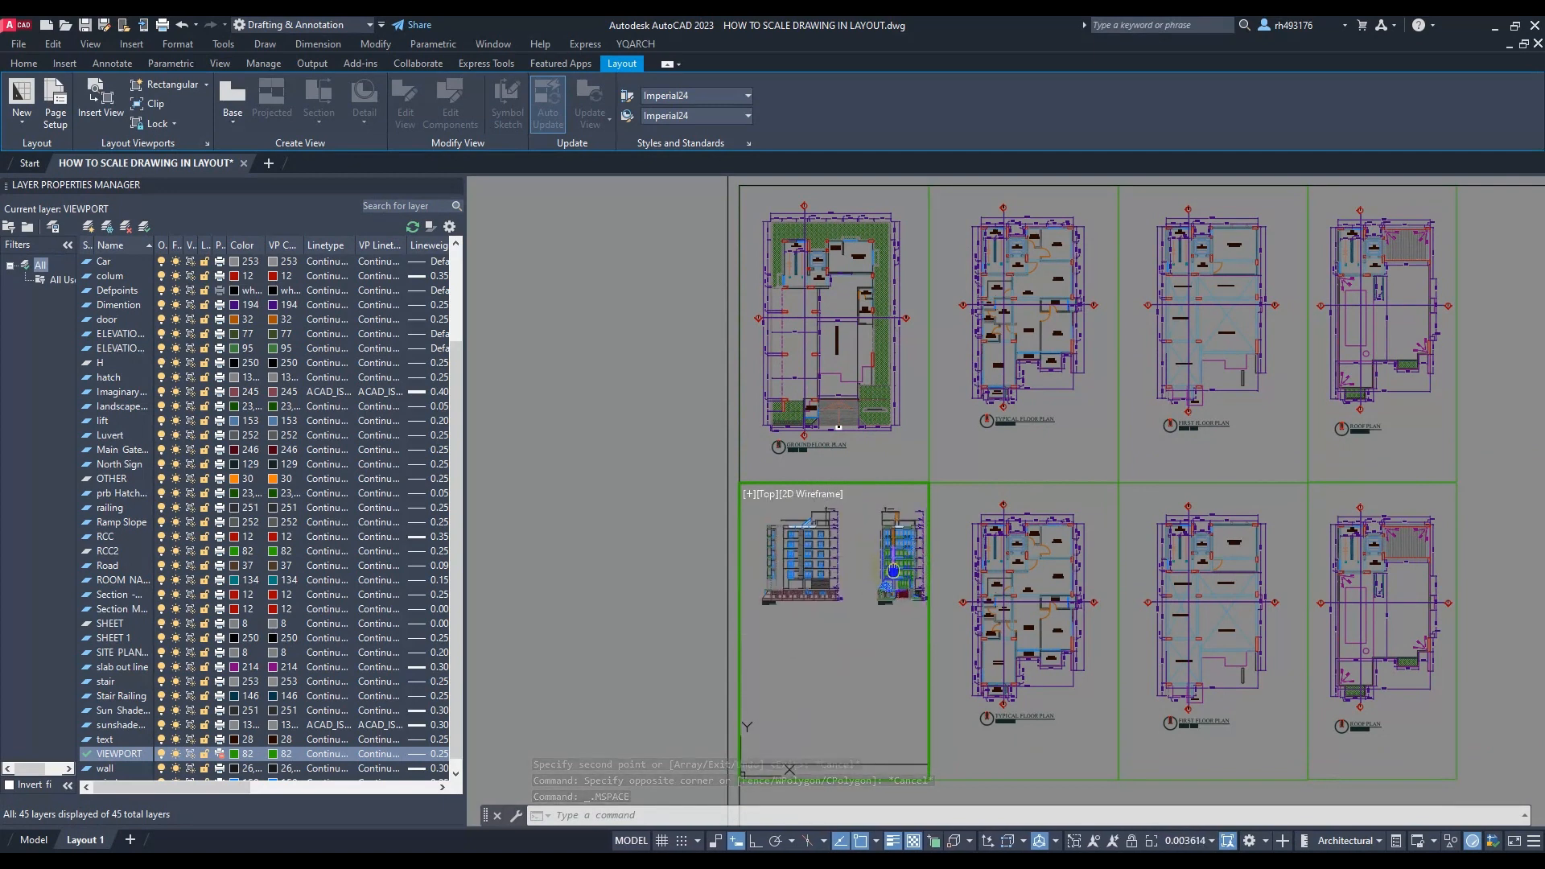
{"action": "middle_click_drag", "start_coordinate": [890, 569], "coordinate": [808, 608]}
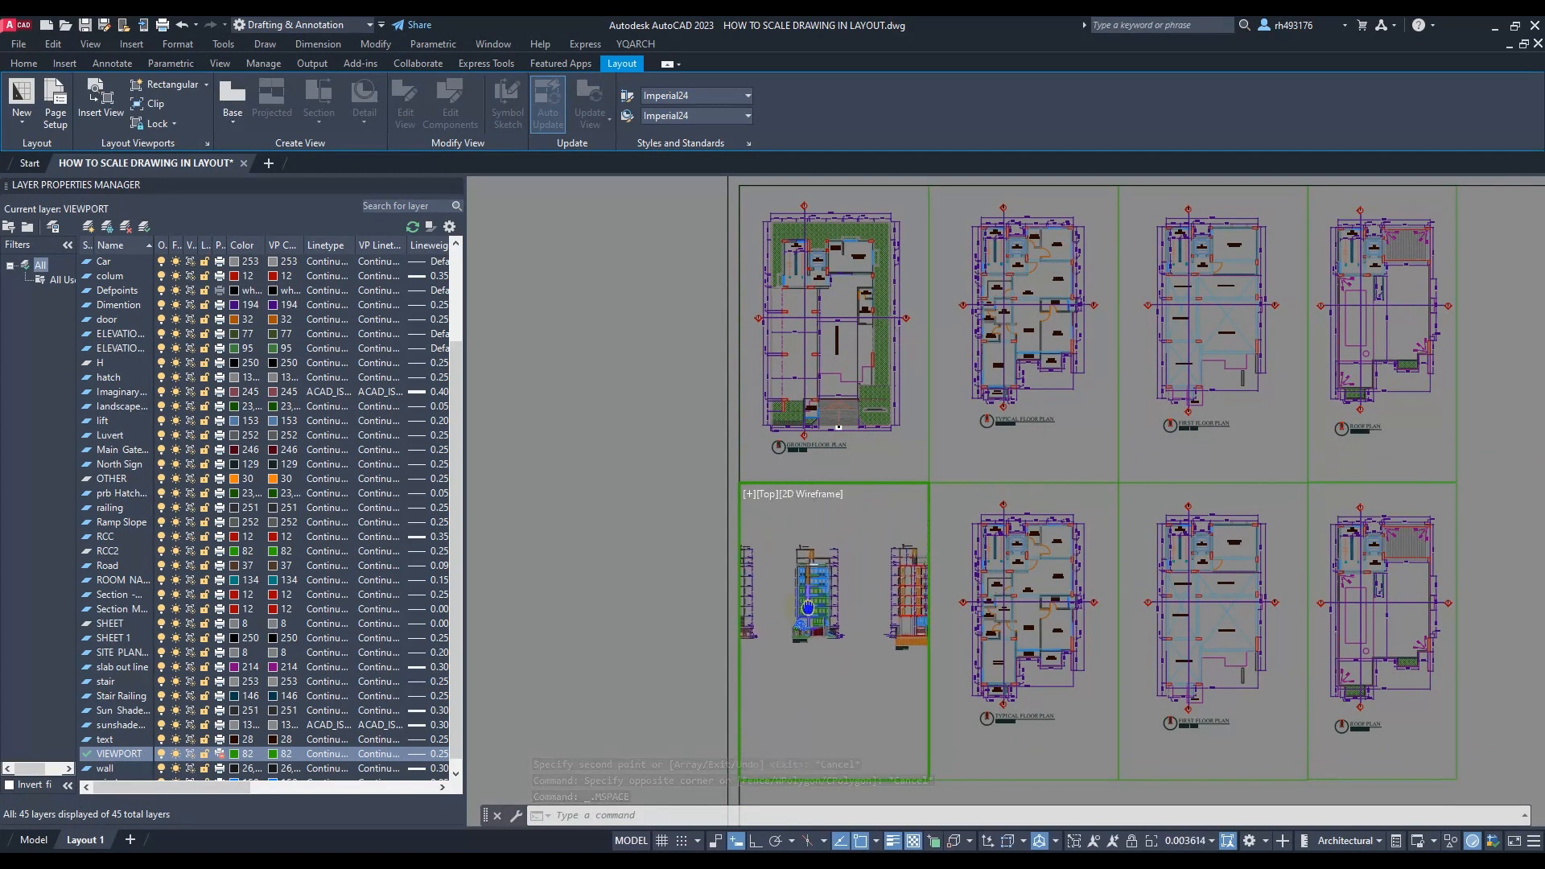
{"action": "left_click", "coordinate": [1190, 840]}
{"action": "left_click", "coordinate": [1169, 649]}
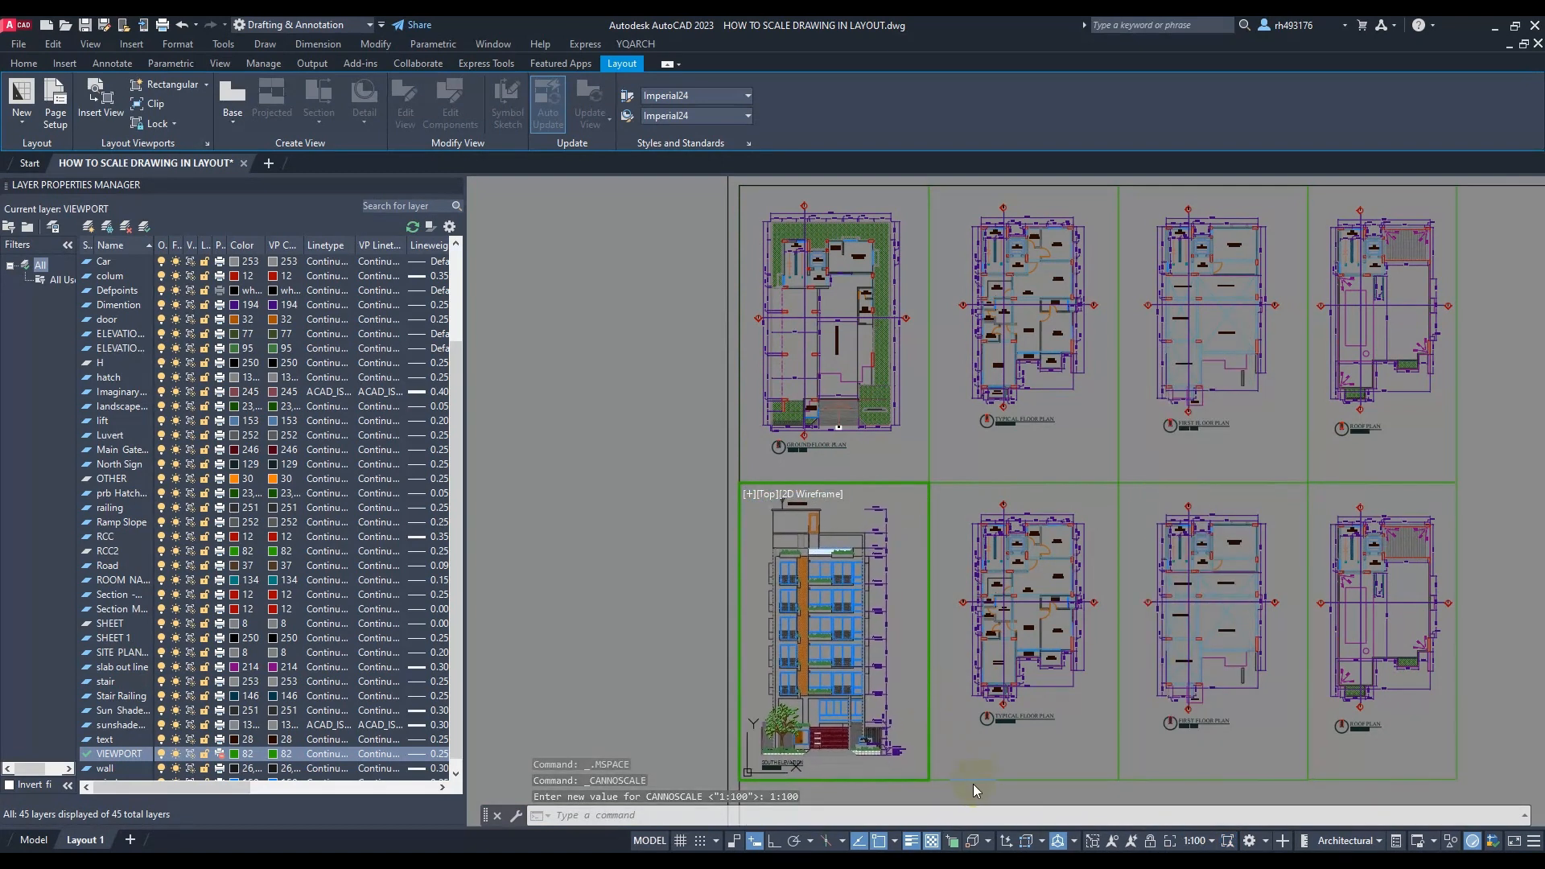
{"action": "double_click", "coordinate": [951, 794]}
Move the lower row's last two viewports a short distance sideways, leaving a gap beside the second viewport
{"action": "scroll", "coordinate": [893, 396], "scroll_direction": "down", "scroll_amount": 2}
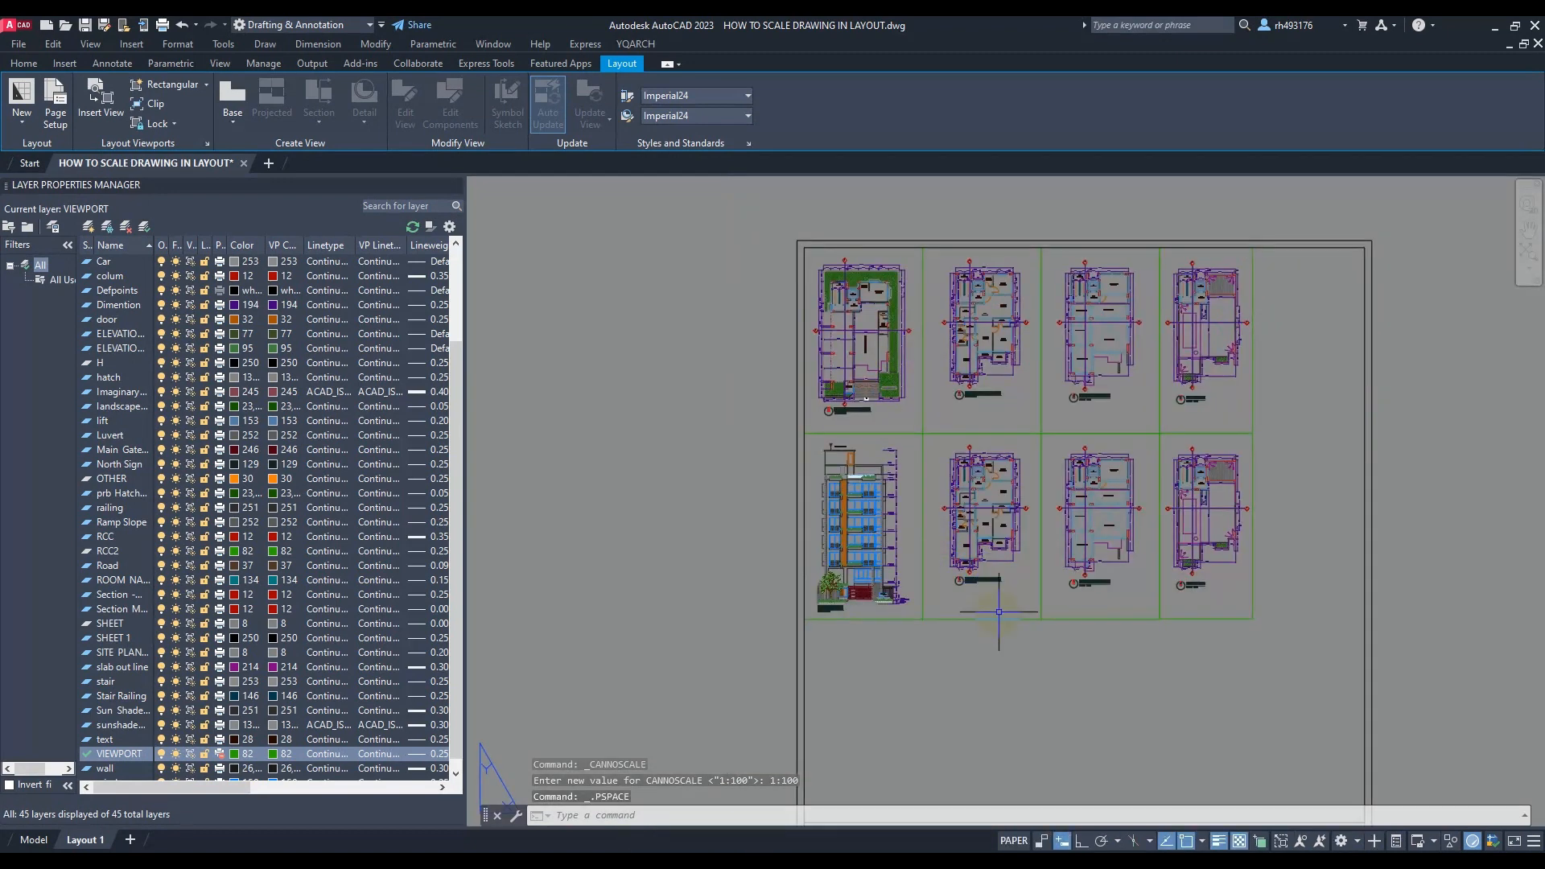
{"action": "left_click", "coordinate": [1283, 648]}
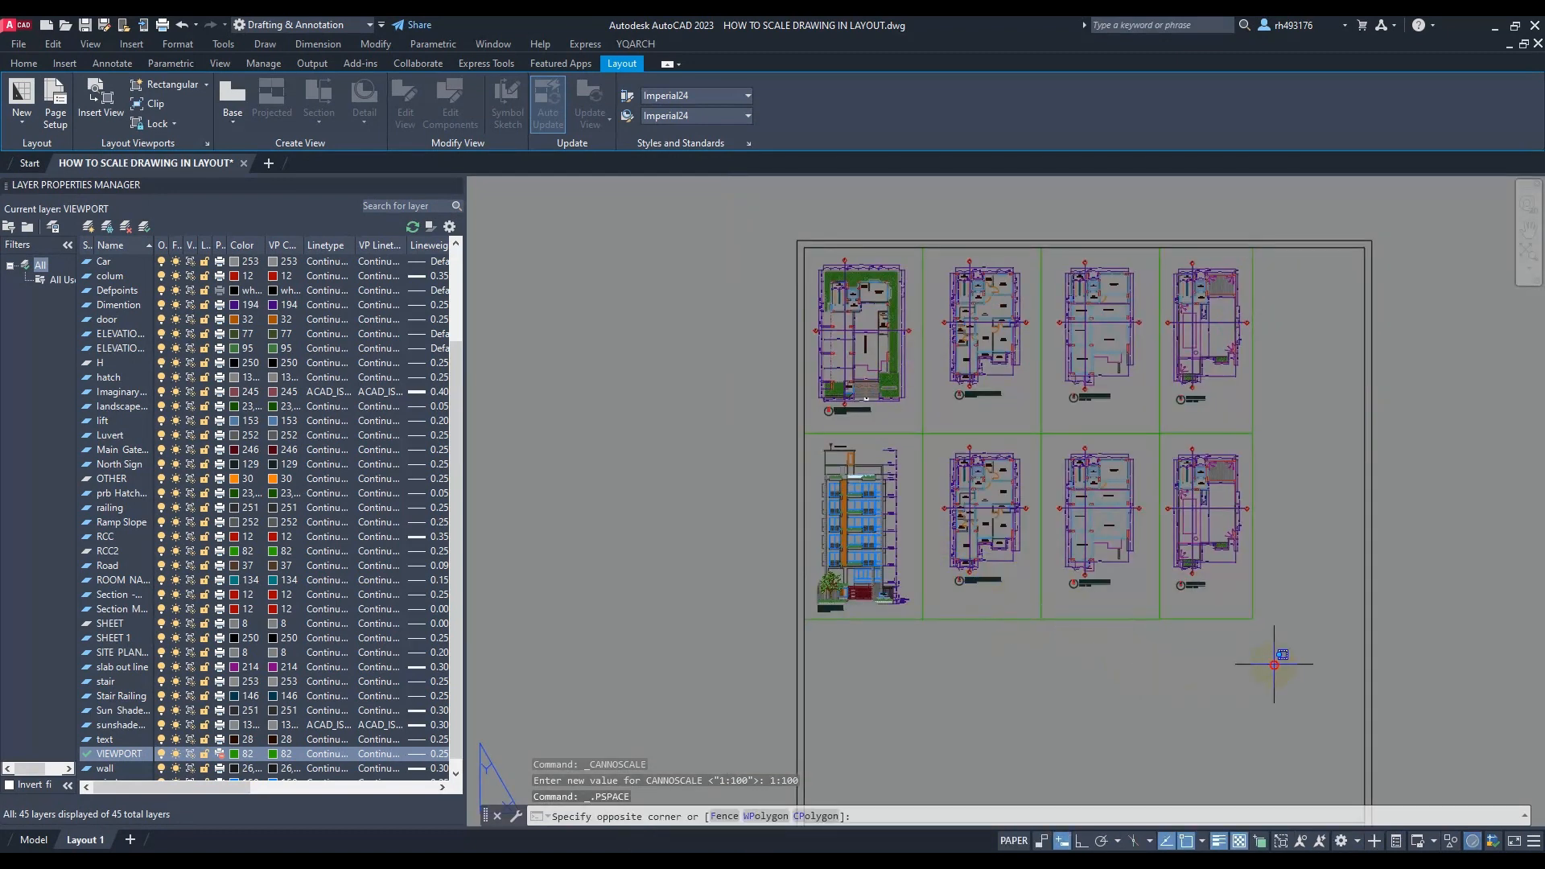
{"action": "left_click", "coordinate": [1132, 610]}
{"action": "type", "text": "M"}
{"action": "key", "text": "Return"}
{"action": "scroll", "coordinate": [1066, 621], "scroll_direction": "up", "scroll_amount": 3}
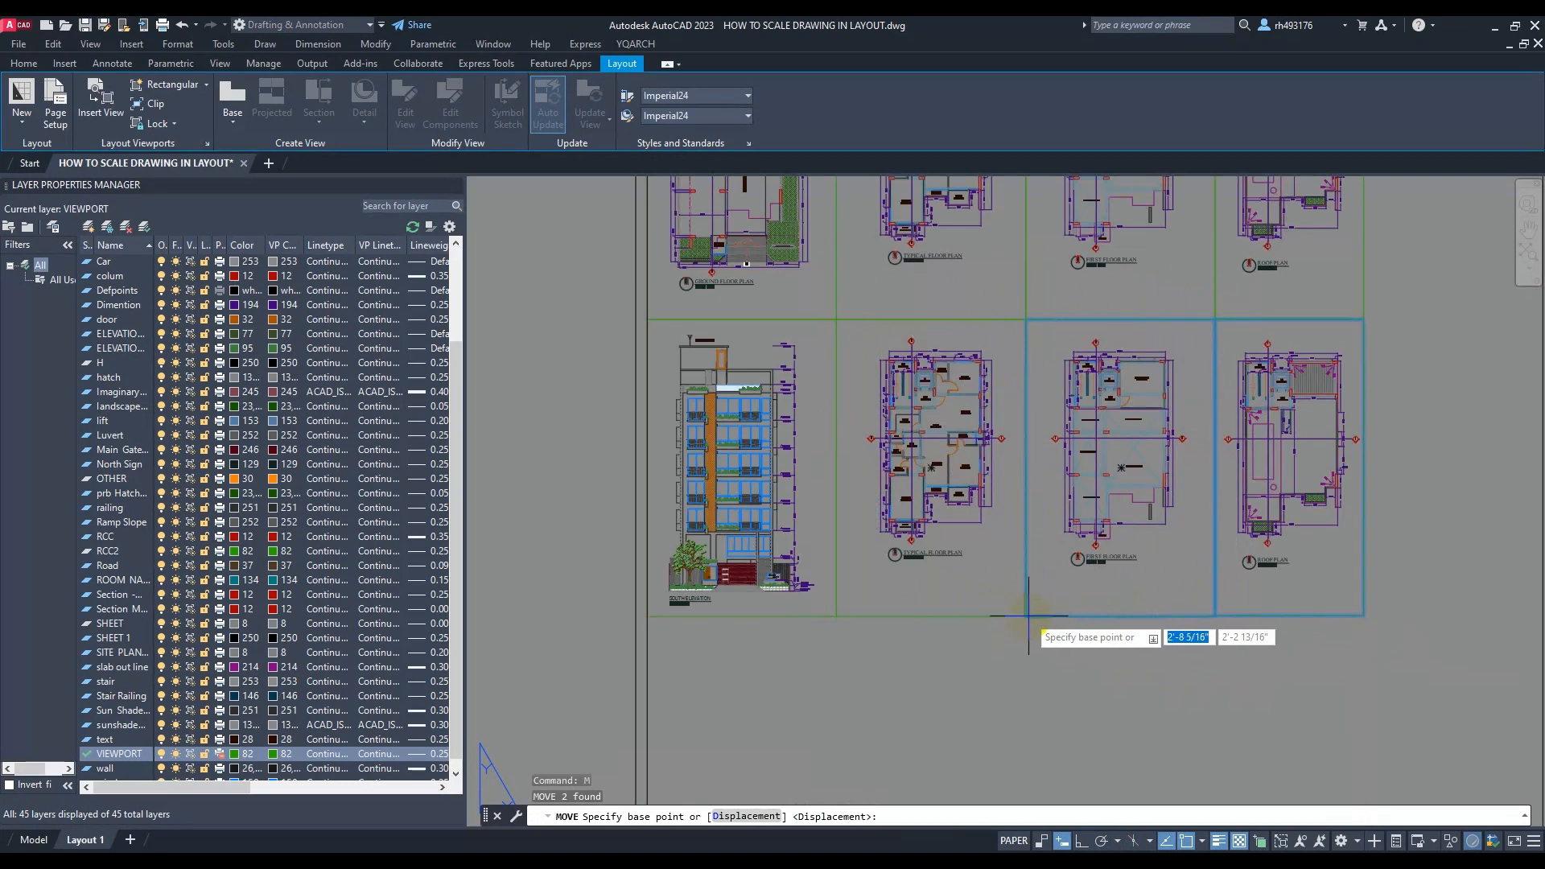
{"action": "left_click", "coordinate": [1041, 619]}
{"action": "left_click", "coordinate": [1070, 617]}
Shift the lower row's last two viewports sideways from the second viewport's lower outer corner, and select the second viewport
{"action": "left_click", "coordinate": [1027, 617]}
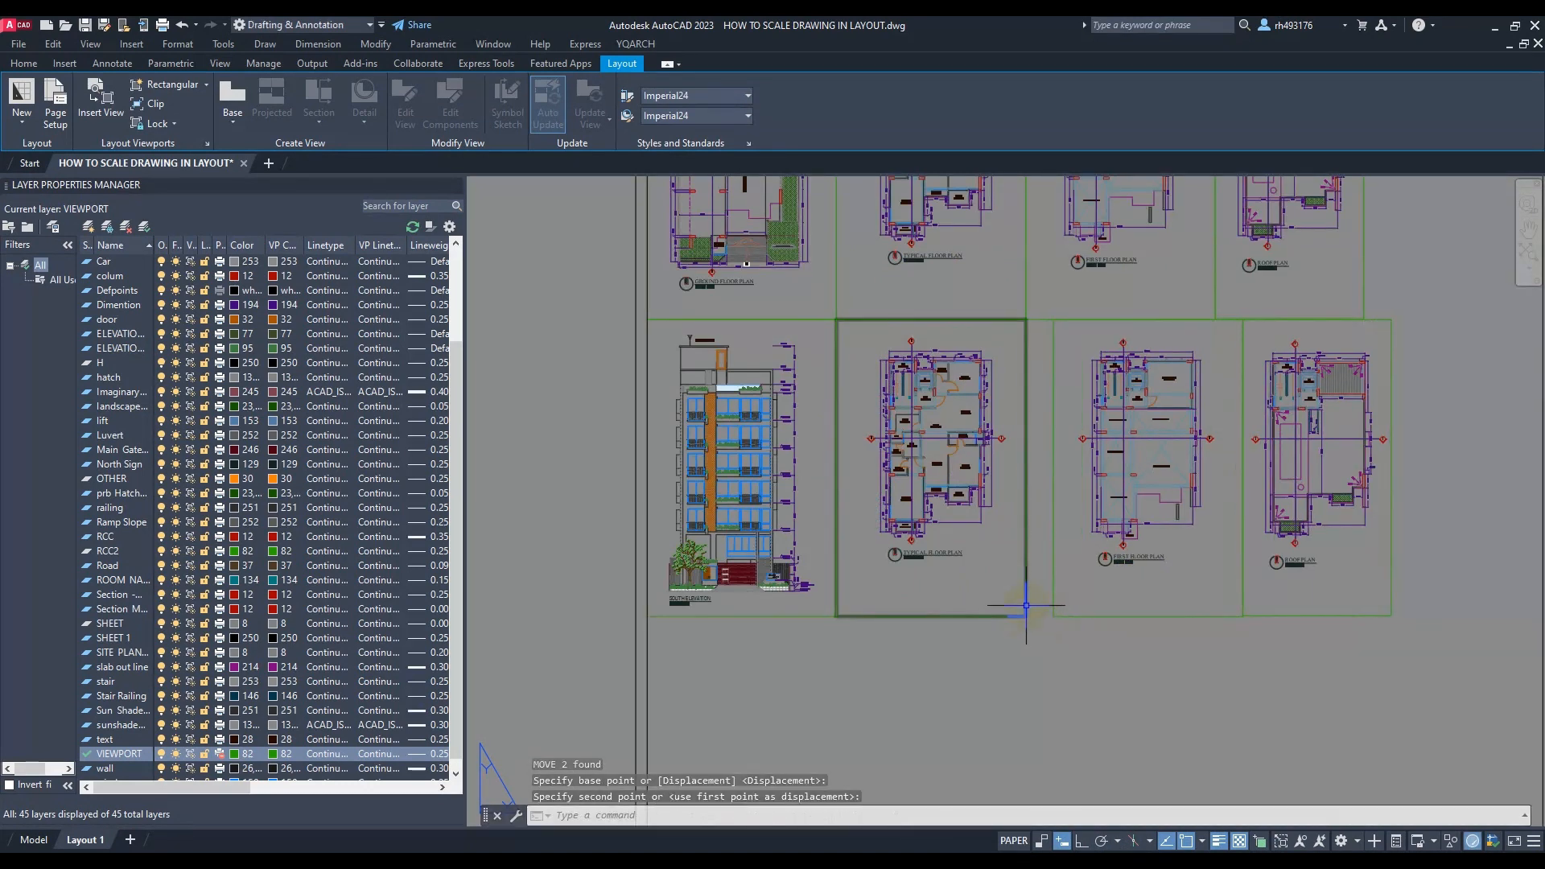
{"action": "left_click", "coordinate": [1027, 616]}
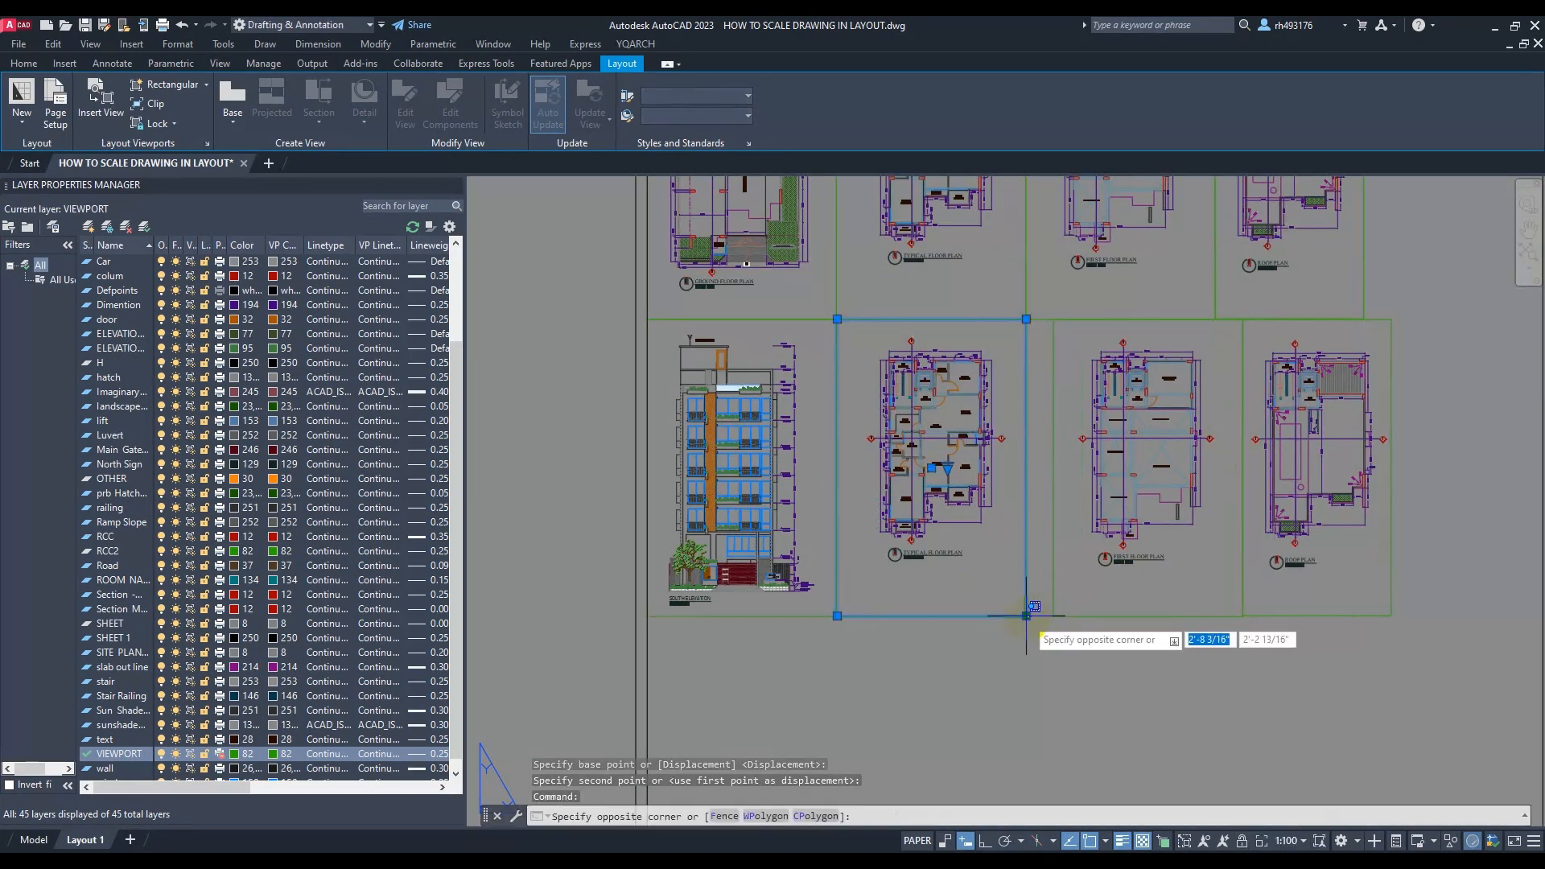
{"action": "left_click", "coordinate": [982, 657]}
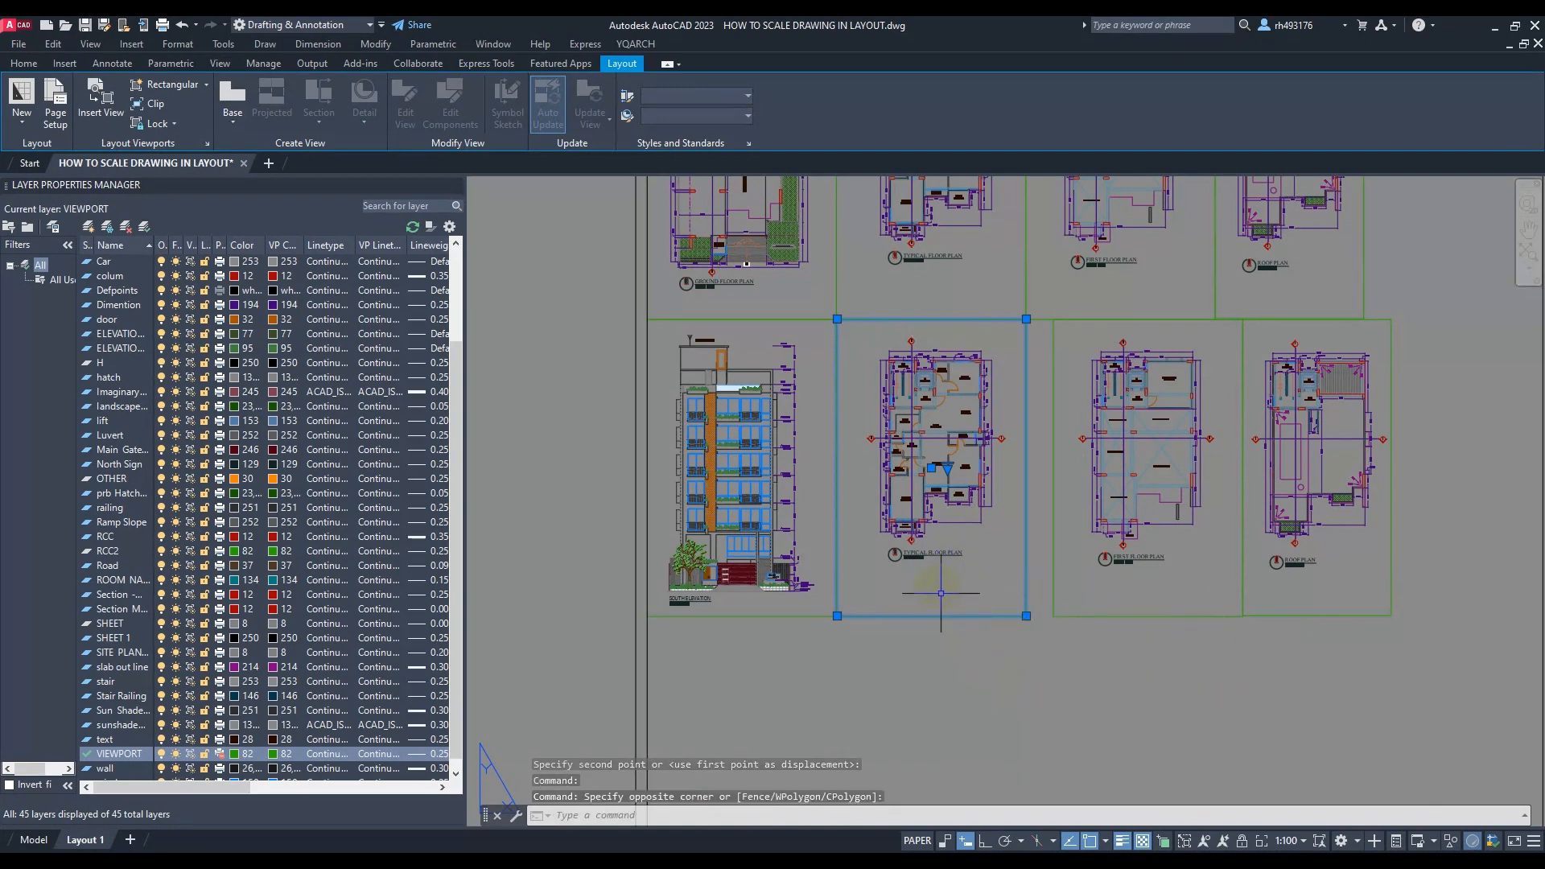
Activate the lower row's second viewport and bring the wider side elevation of the building into it
{"action": "left_click", "coordinate": [934, 578]}
{"action": "double_click", "coordinate": [935, 578]}
{"action": "scroll", "coordinate": [966, 499], "scroll_direction": "down", "scroll_amount": 5}
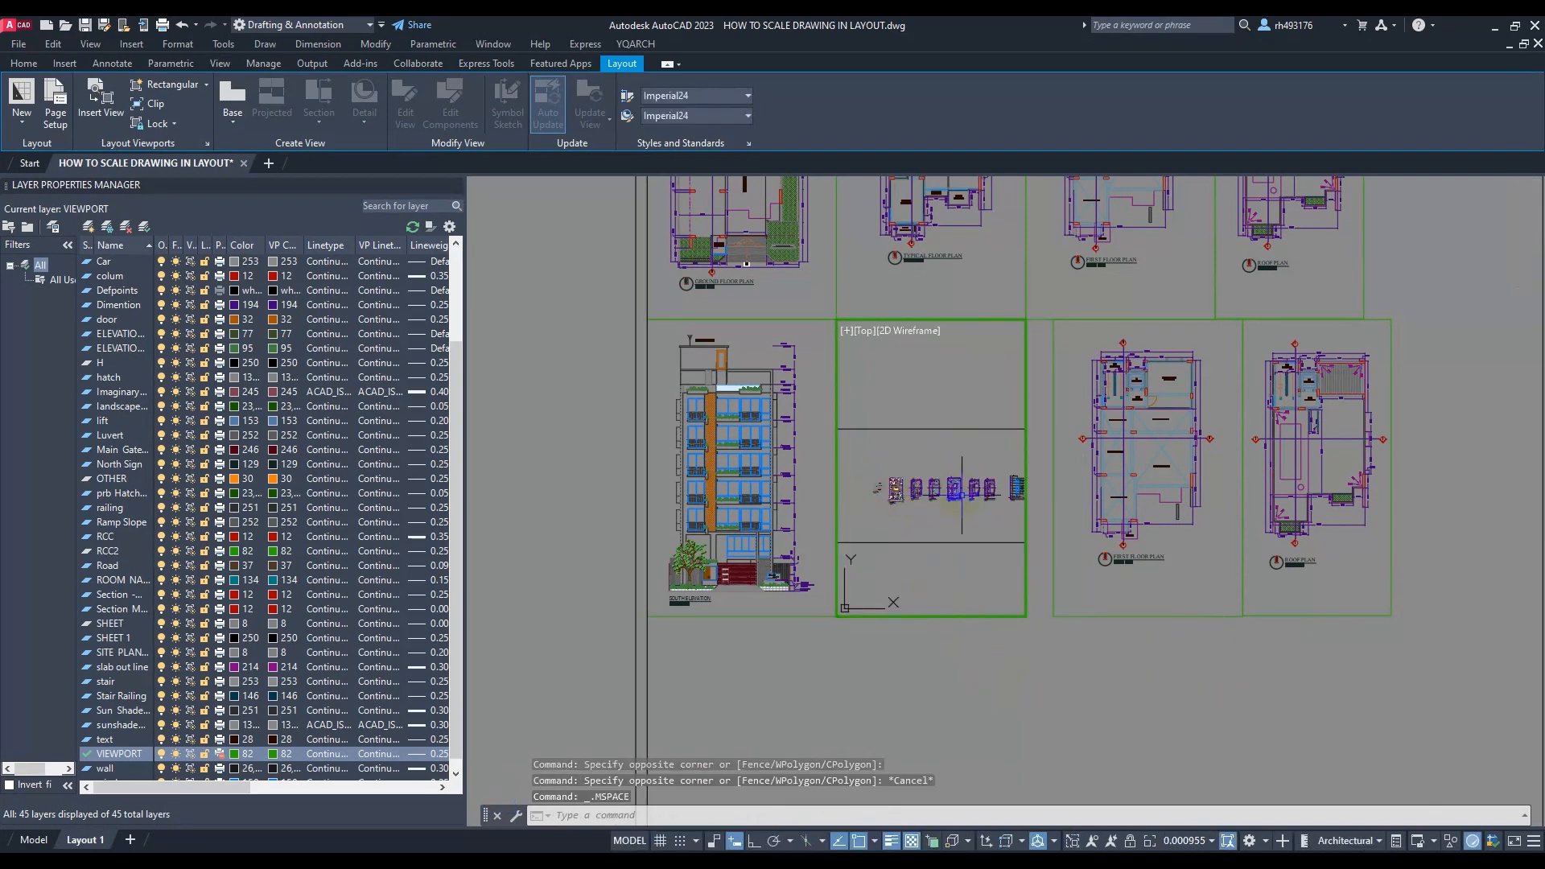
{"action": "scroll", "coordinate": [1000, 486], "scroll_direction": "down", "scroll_amount": 5}
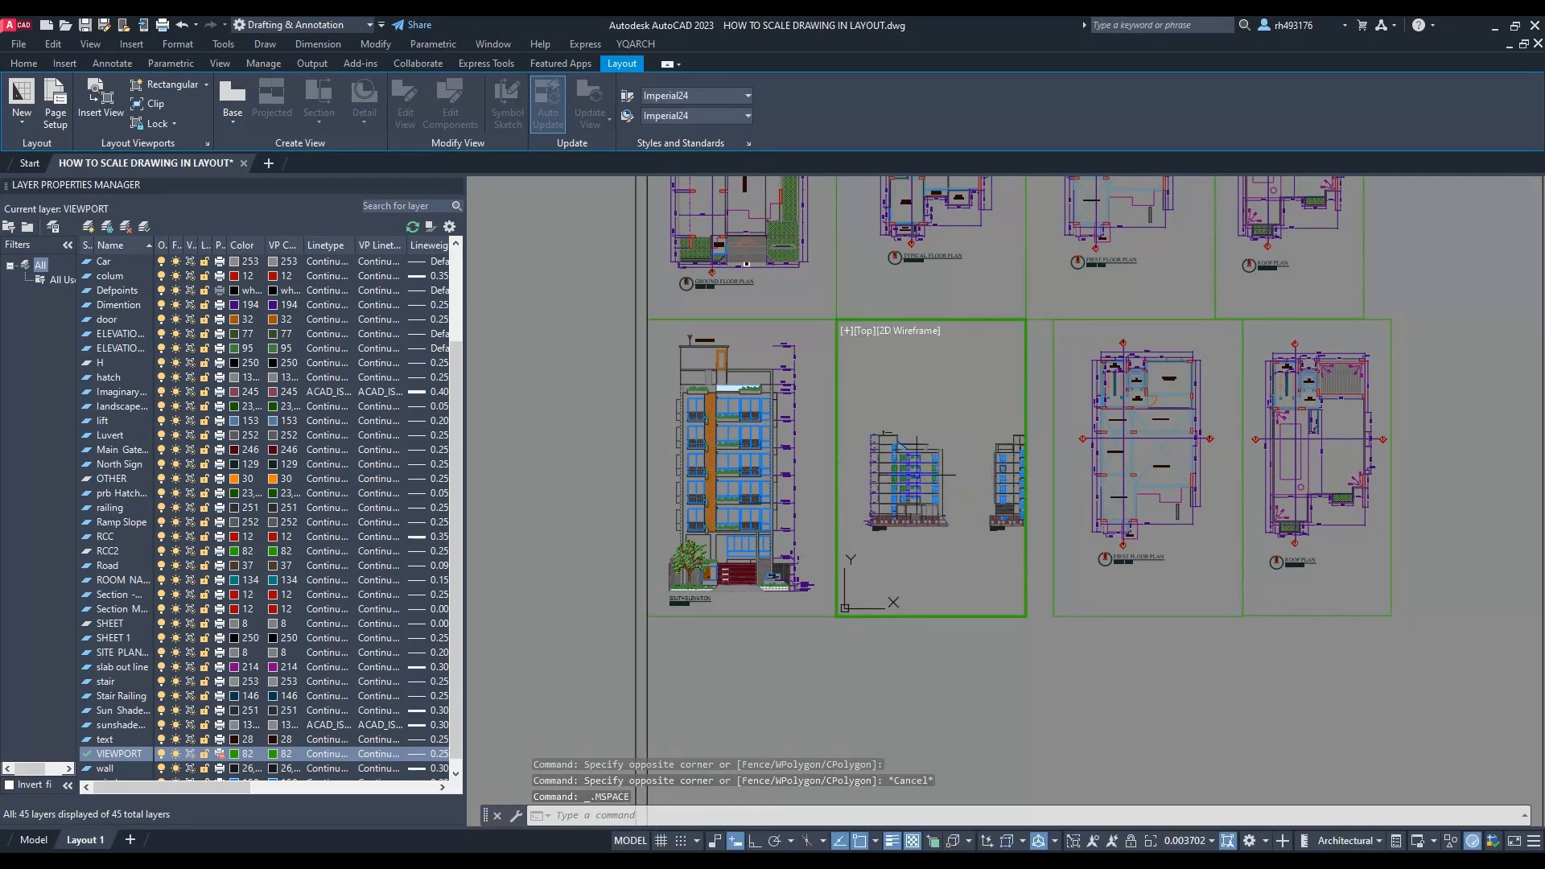
{"action": "scroll", "coordinate": [865, 479], "scroll_direction": "up", "scroll_amount": 7}
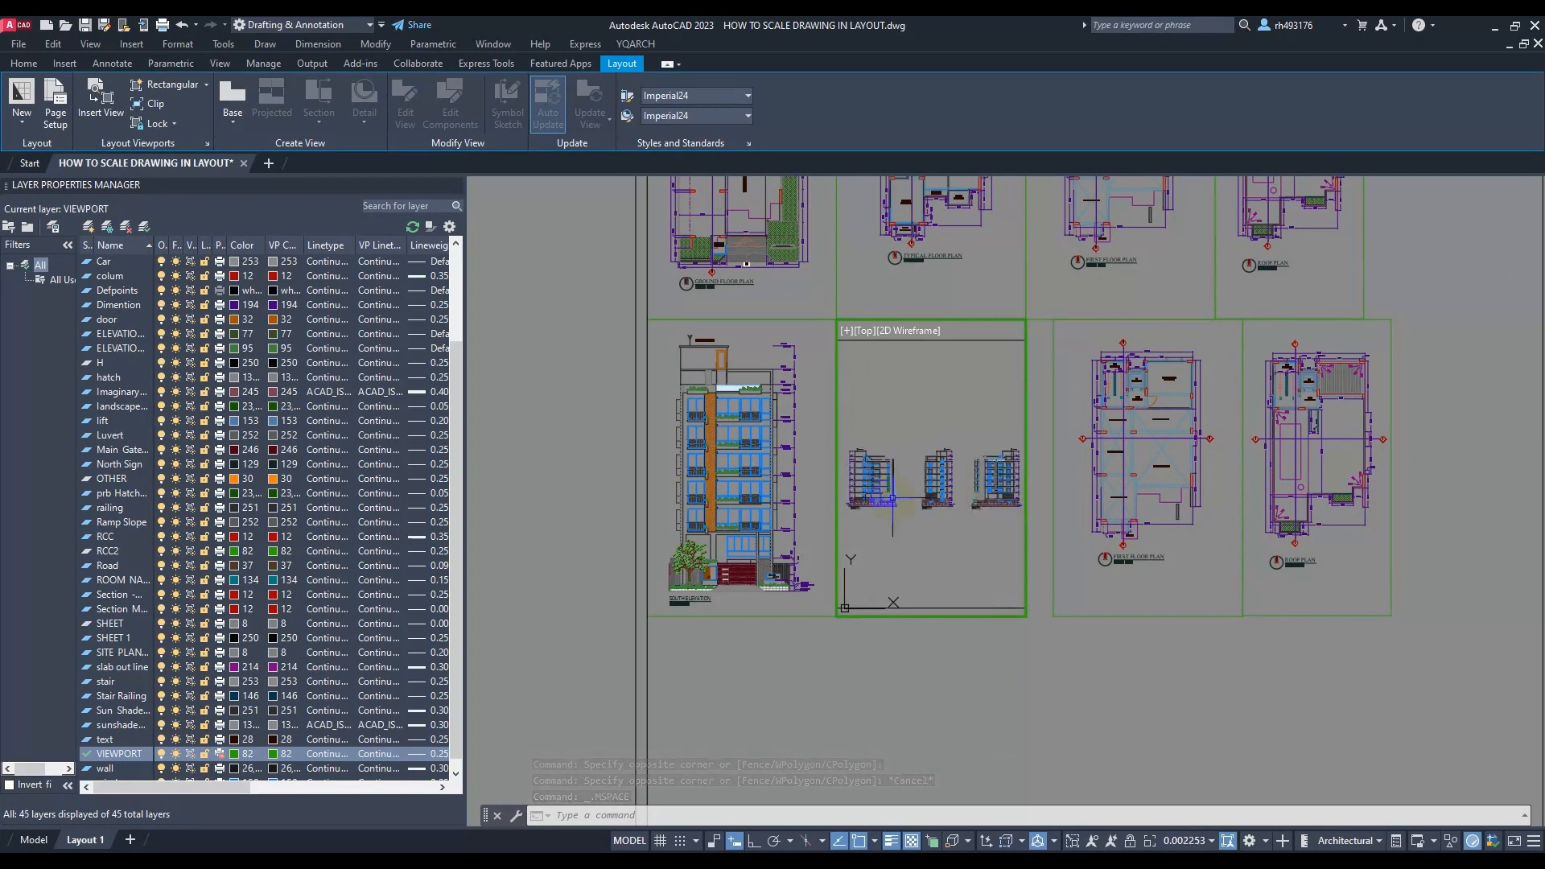
{"action": "scroll", "coordinate": [943, 477], "scroll_direction": "down", "scroll_amount": 2}
{"action": "scroll", "coordinate": [874, 479], "scroll_direction": "up", "scroll_amount": 2}
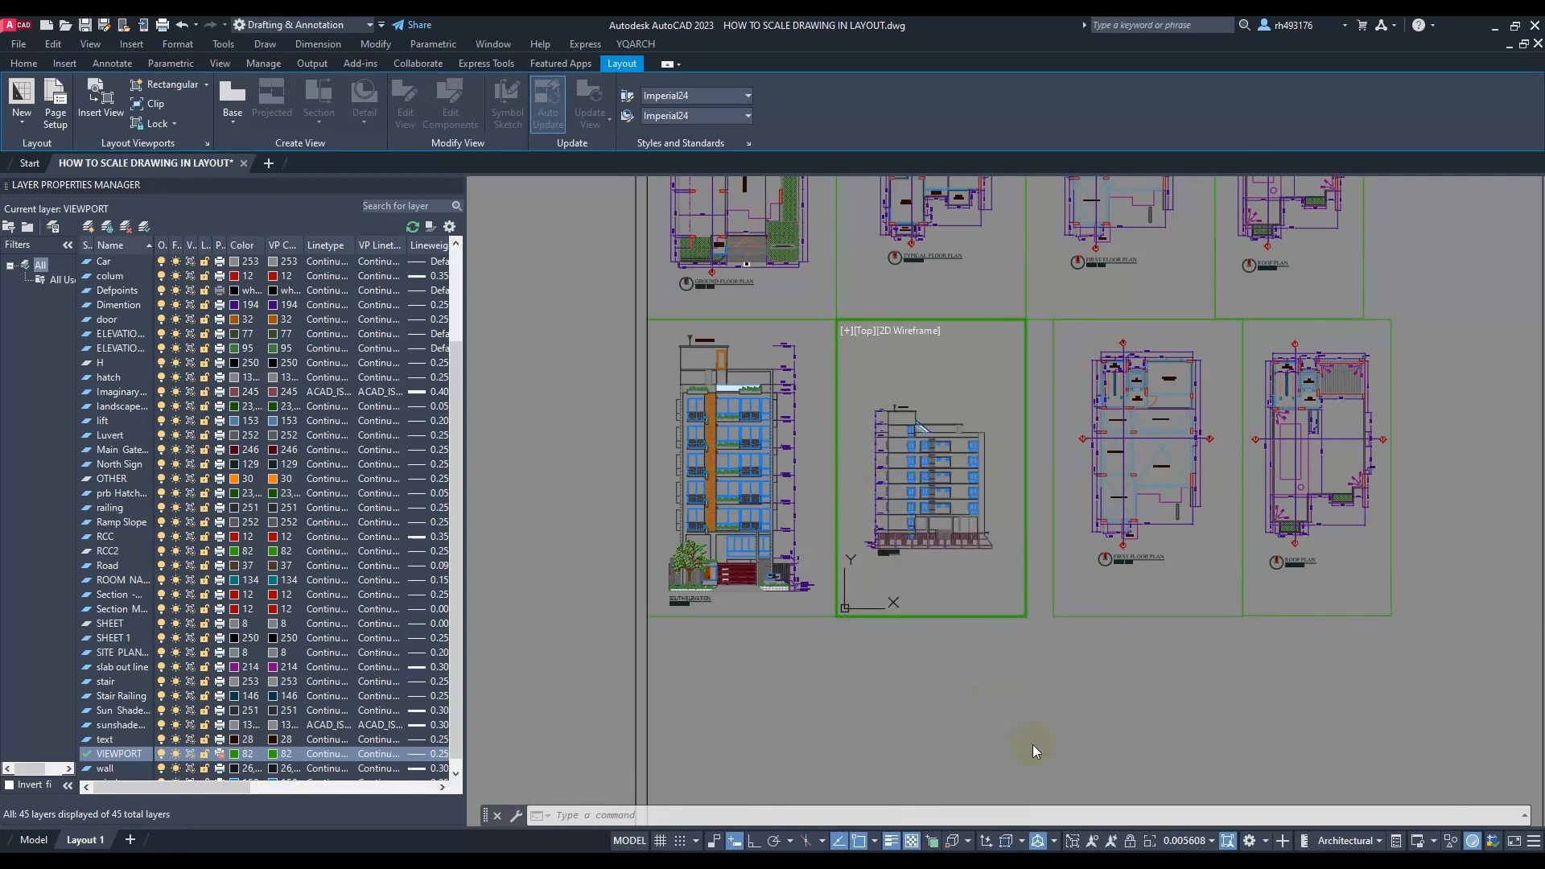
Scale the active viewport to 1:100, position the side elevation with its title inside the frame, and return to paper space
{"action": "left_click", "coordinate": [1176, 842]}
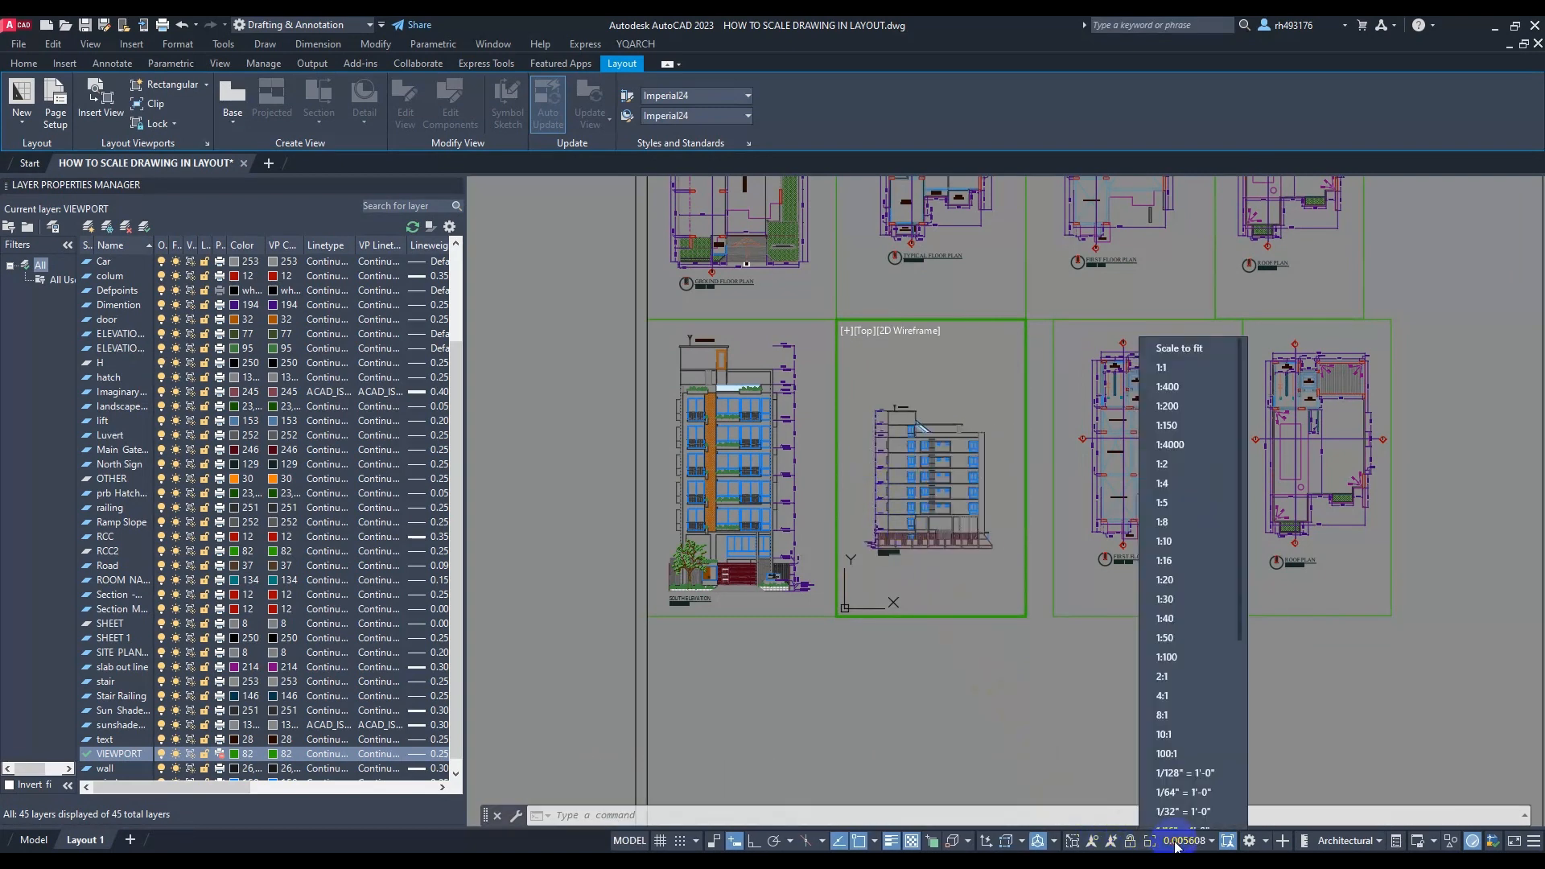
{"action": "left_click", "coordinate": [1162, 649]}
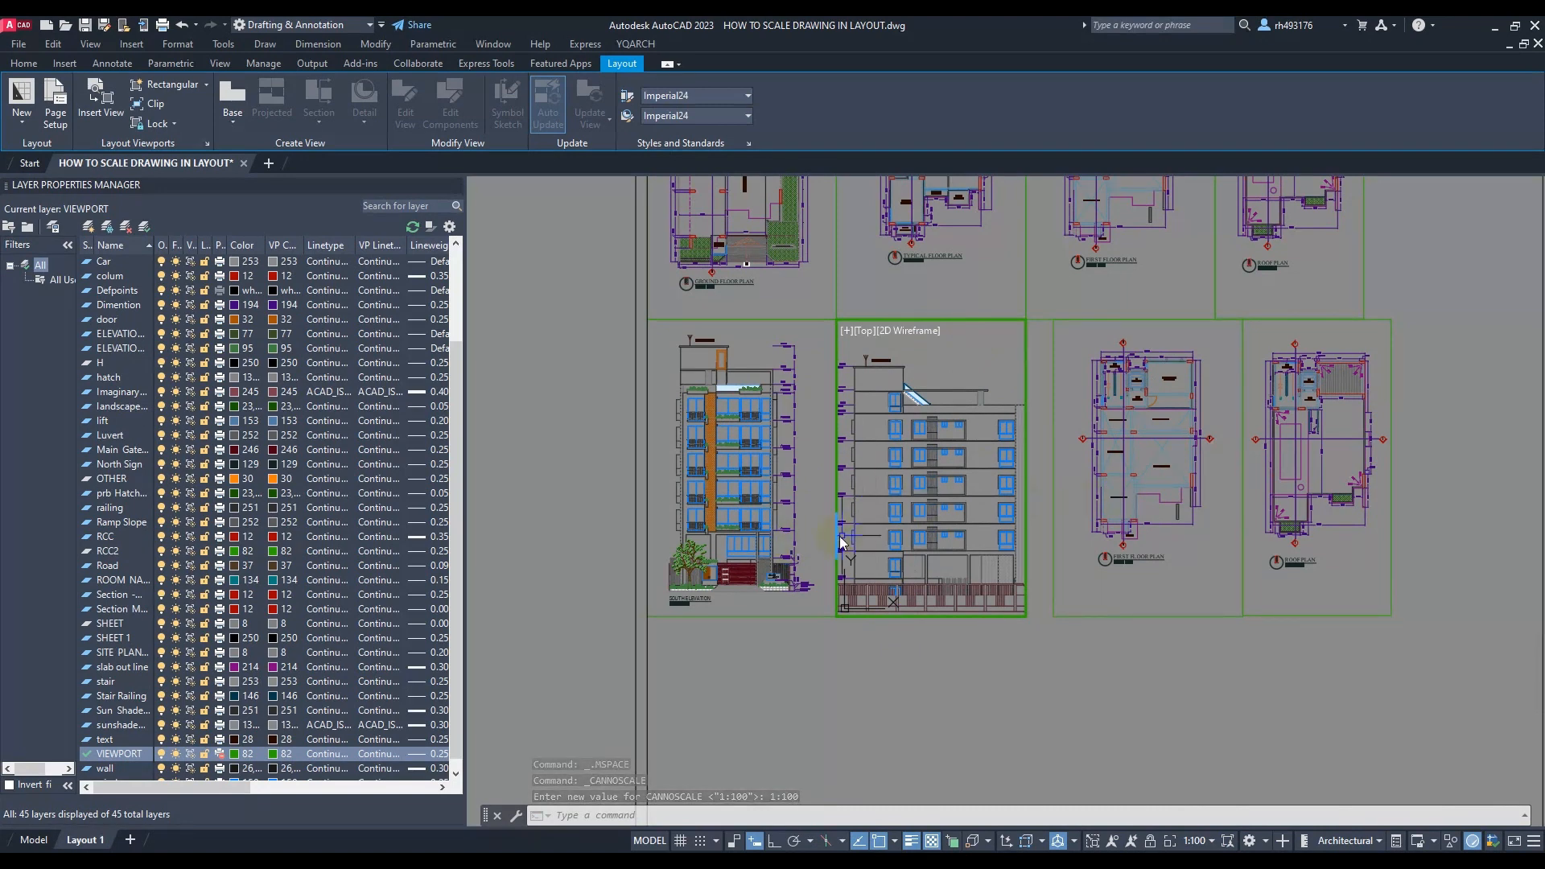
{"action": "middle_click_drag", "start_coordinate": [936, 536], "coordinate": [966, 518]}
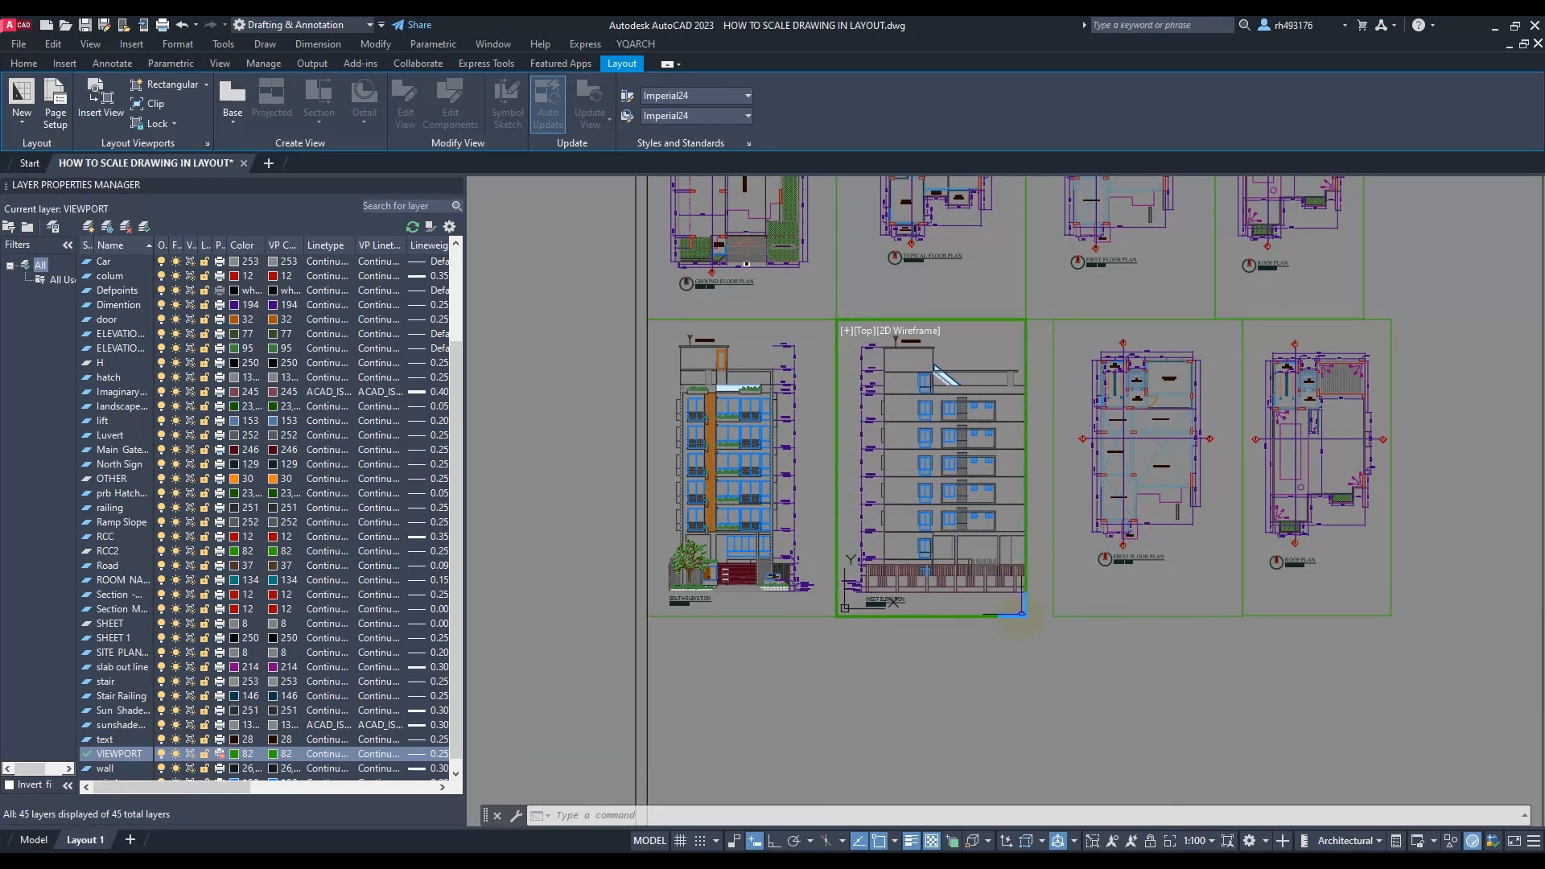
{"action": "left_click", "coordinate": [1023, 617]}
{"action": "double_click", "coordinate": [997, 649]}
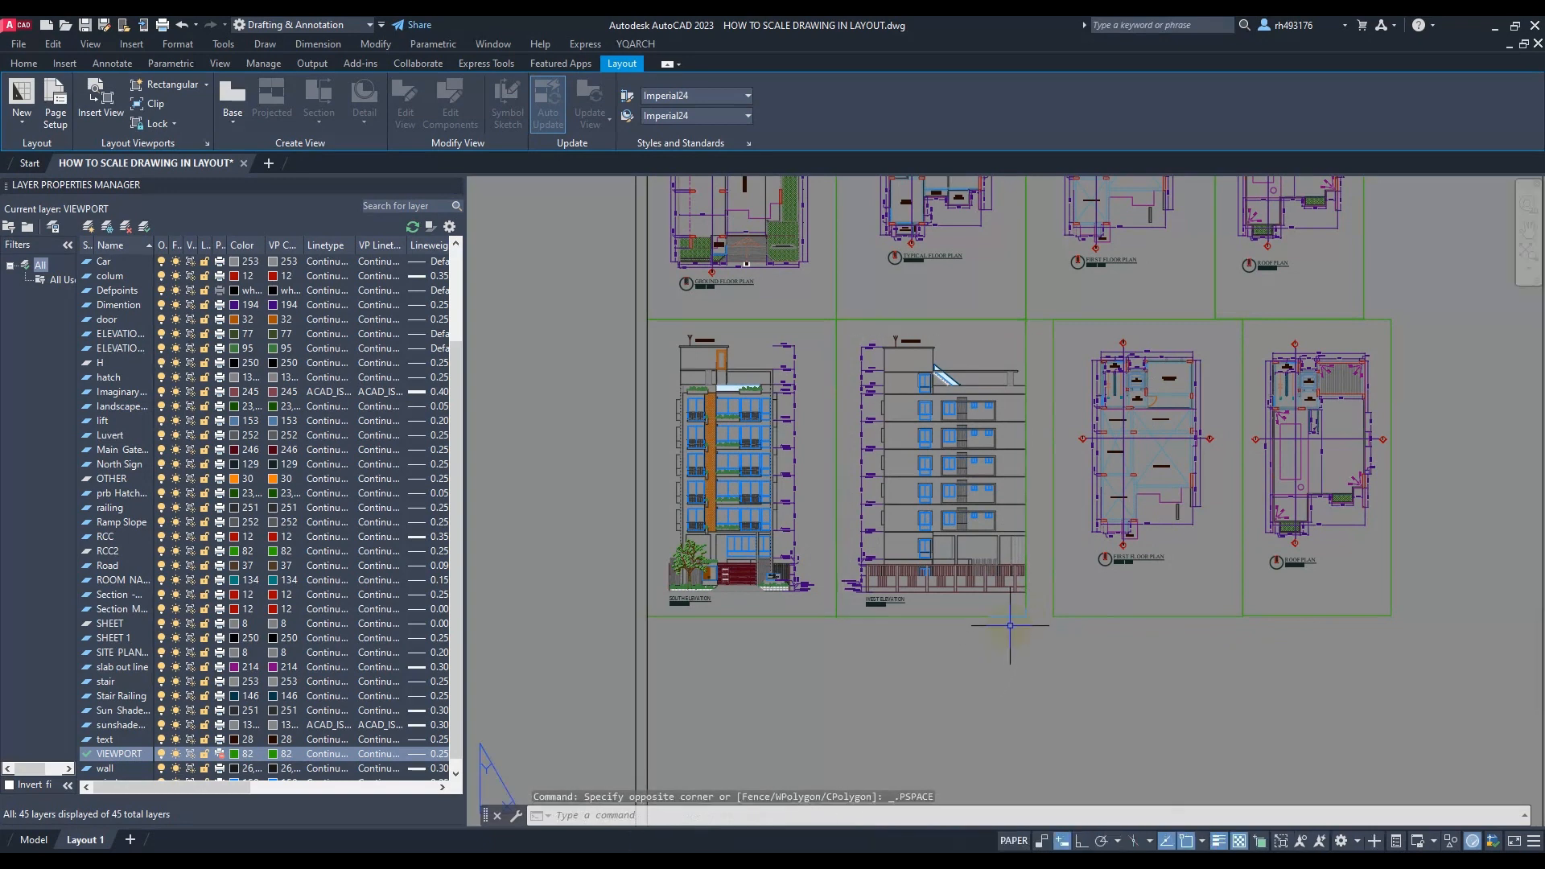
Stretch the lower row's second viewport sideways to meet the edge of the third viewport
{"action": "left_click", "coordinate": [1007, 618]}
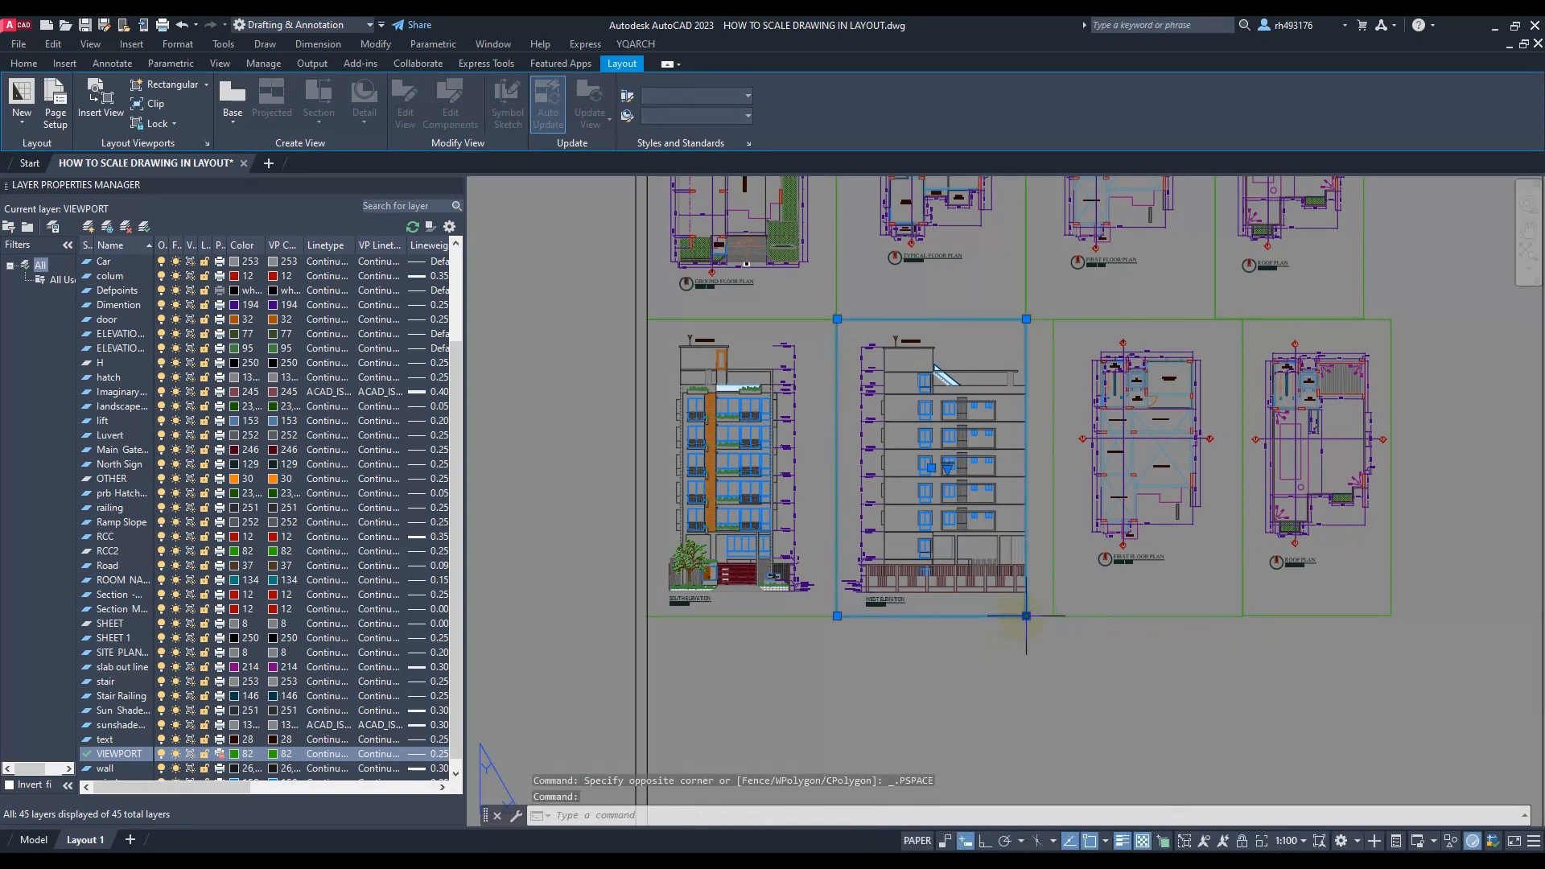
{"action": "left_click", "coordinate": [1026, 616]}
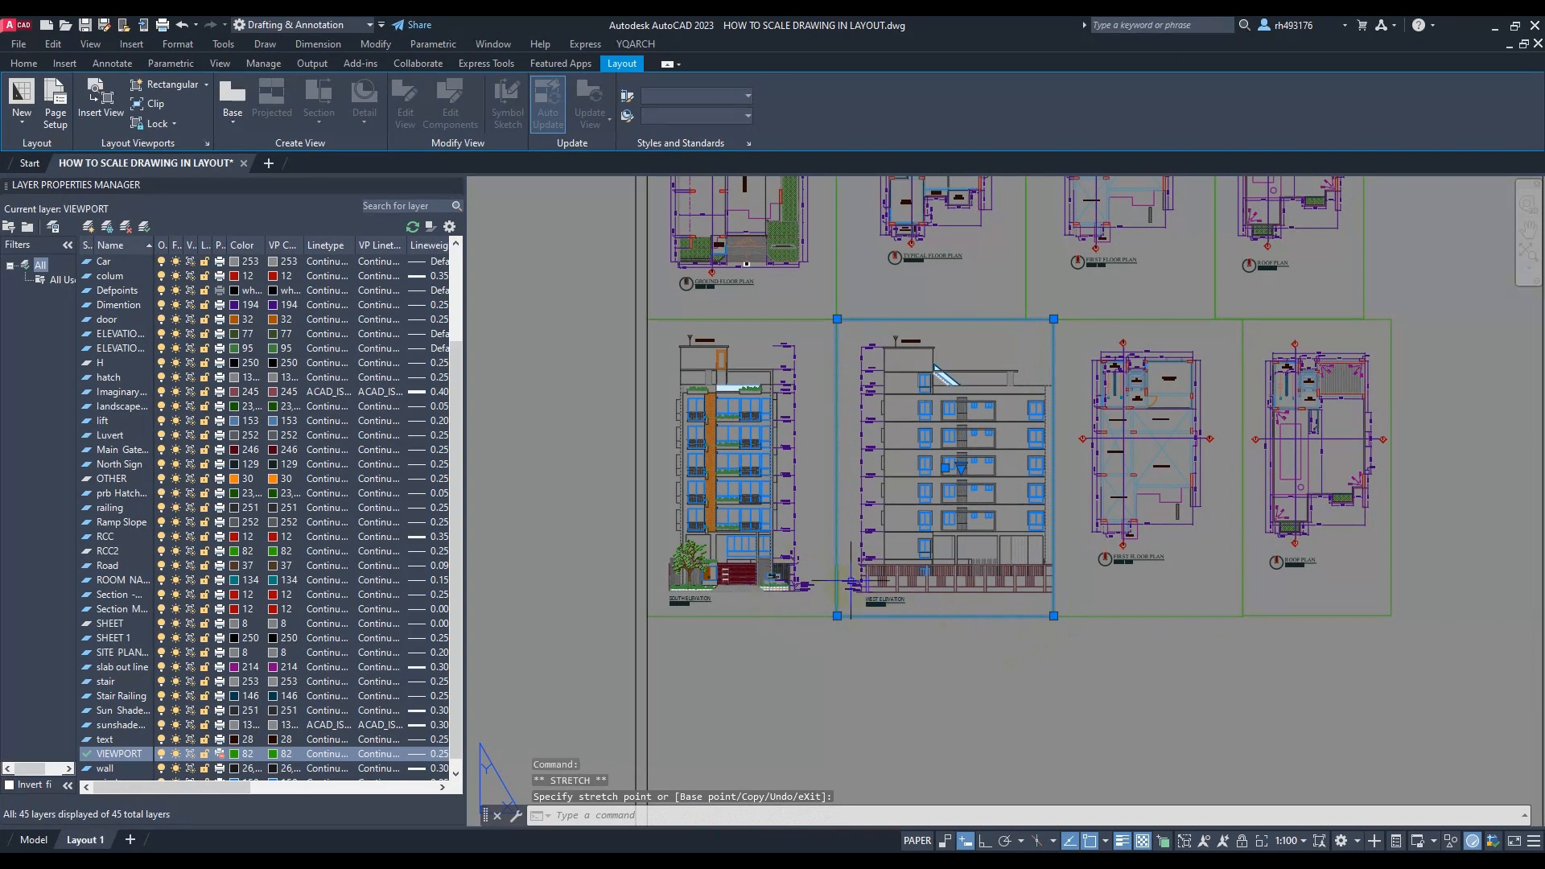
{"action": "key", "text": "Escape"}
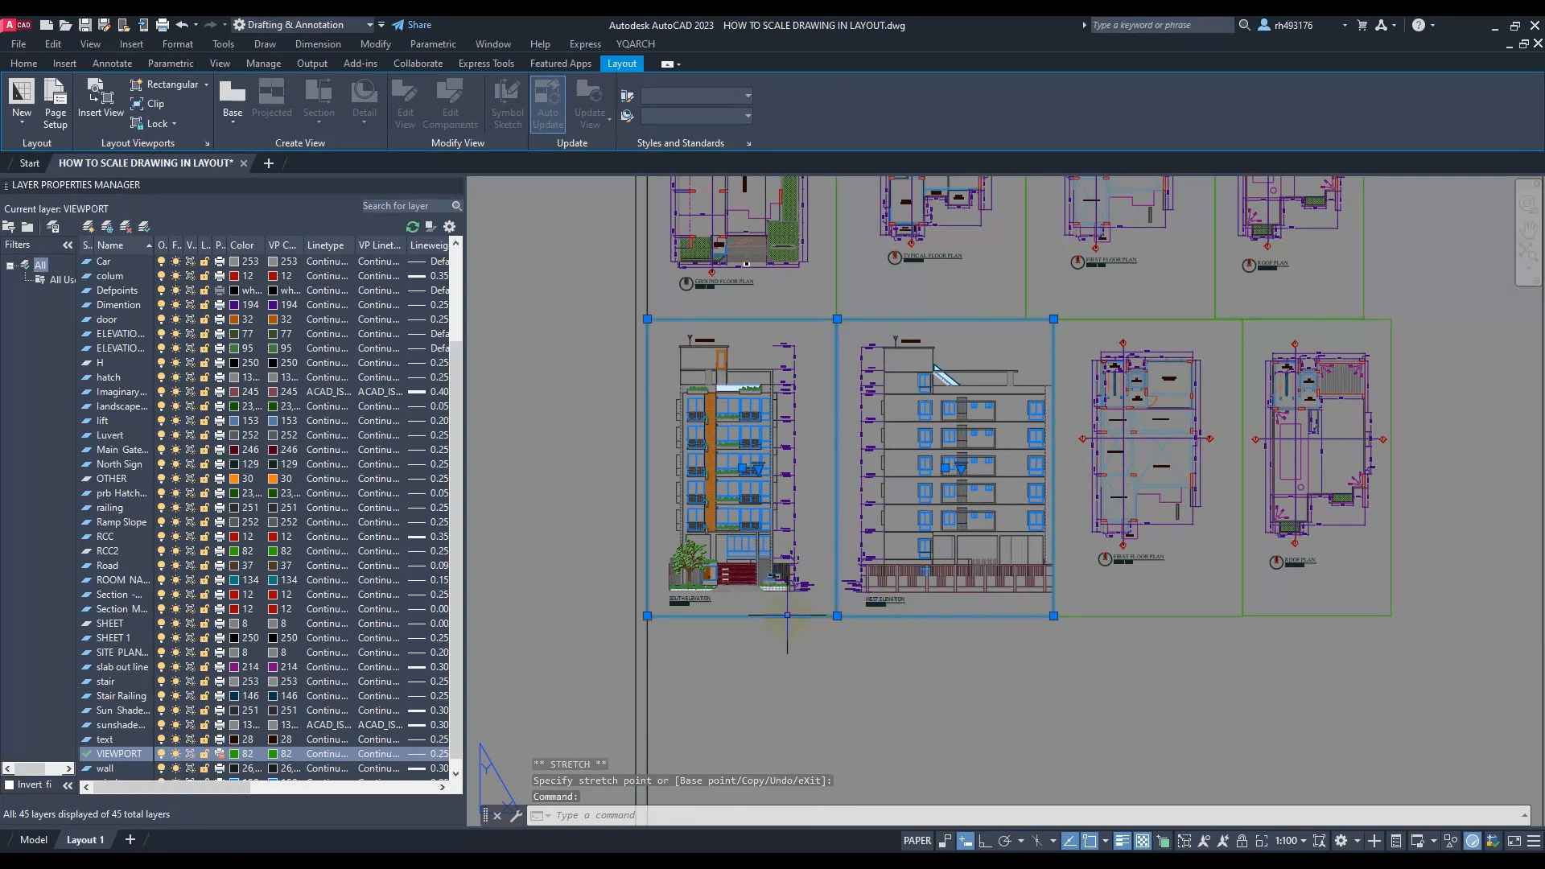
Narrow the lower row's first viewport slightly, and extend the second viewport's near edge to meet it
{"action": "left_click", "coordinate": [791, 616]}
{"action": "left_click", "coordinate": [792, 635]}
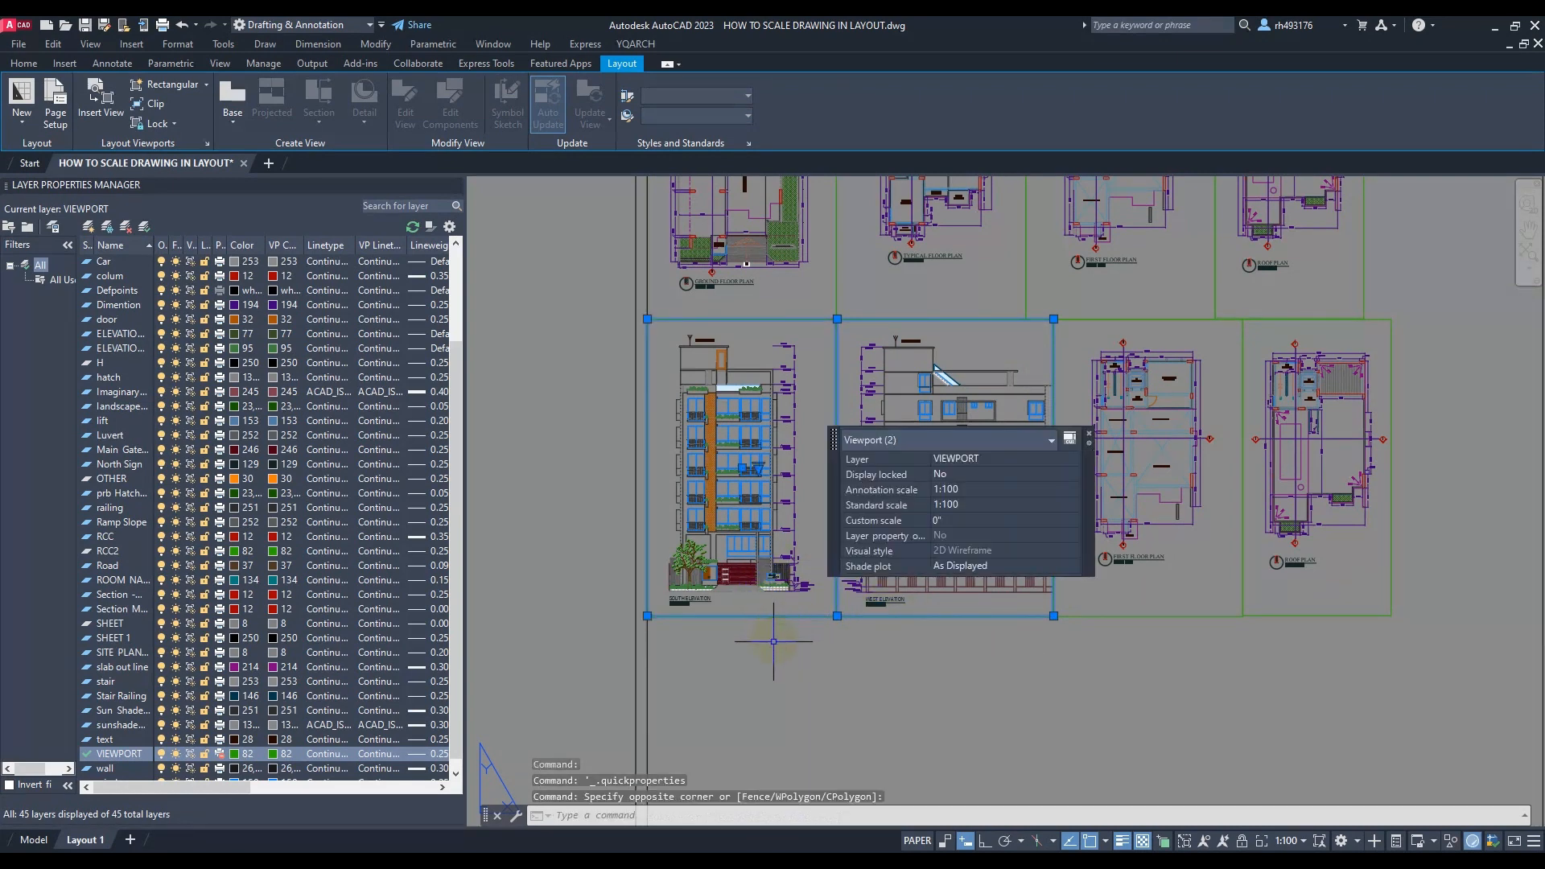
{"action": "key", "text": "Escape"}
{"action": "left_click", "coordinate": [793, 614]}
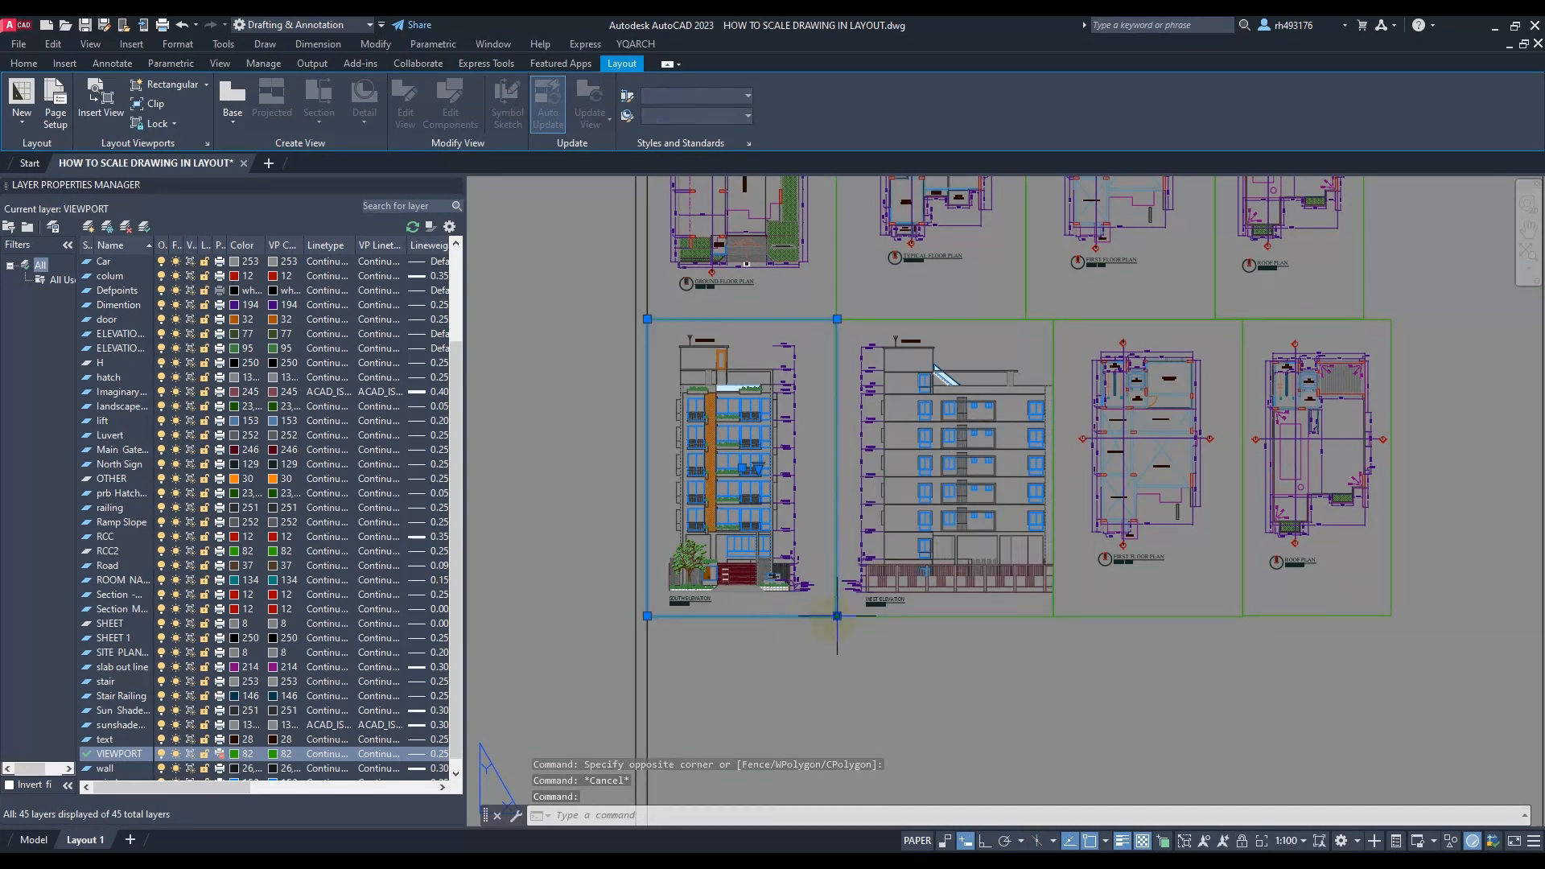
{"action": "left_click", "coordinate": [837, 616]}
{"action": "left_click", "coordinate": [821, 616]}
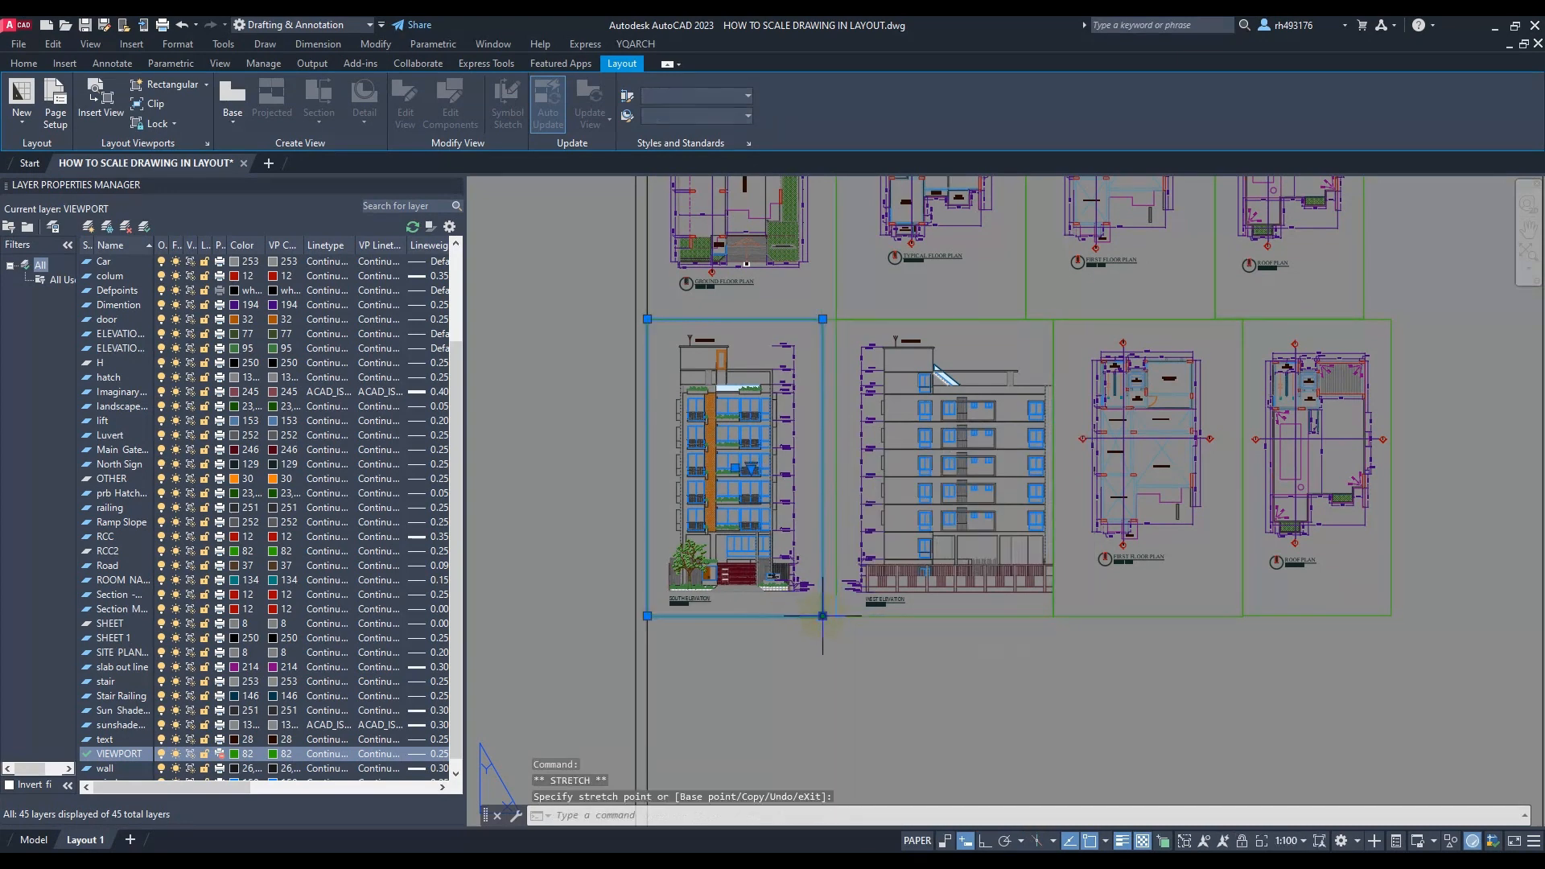
{"action": "left_click", "coordinate": [837, 616]}
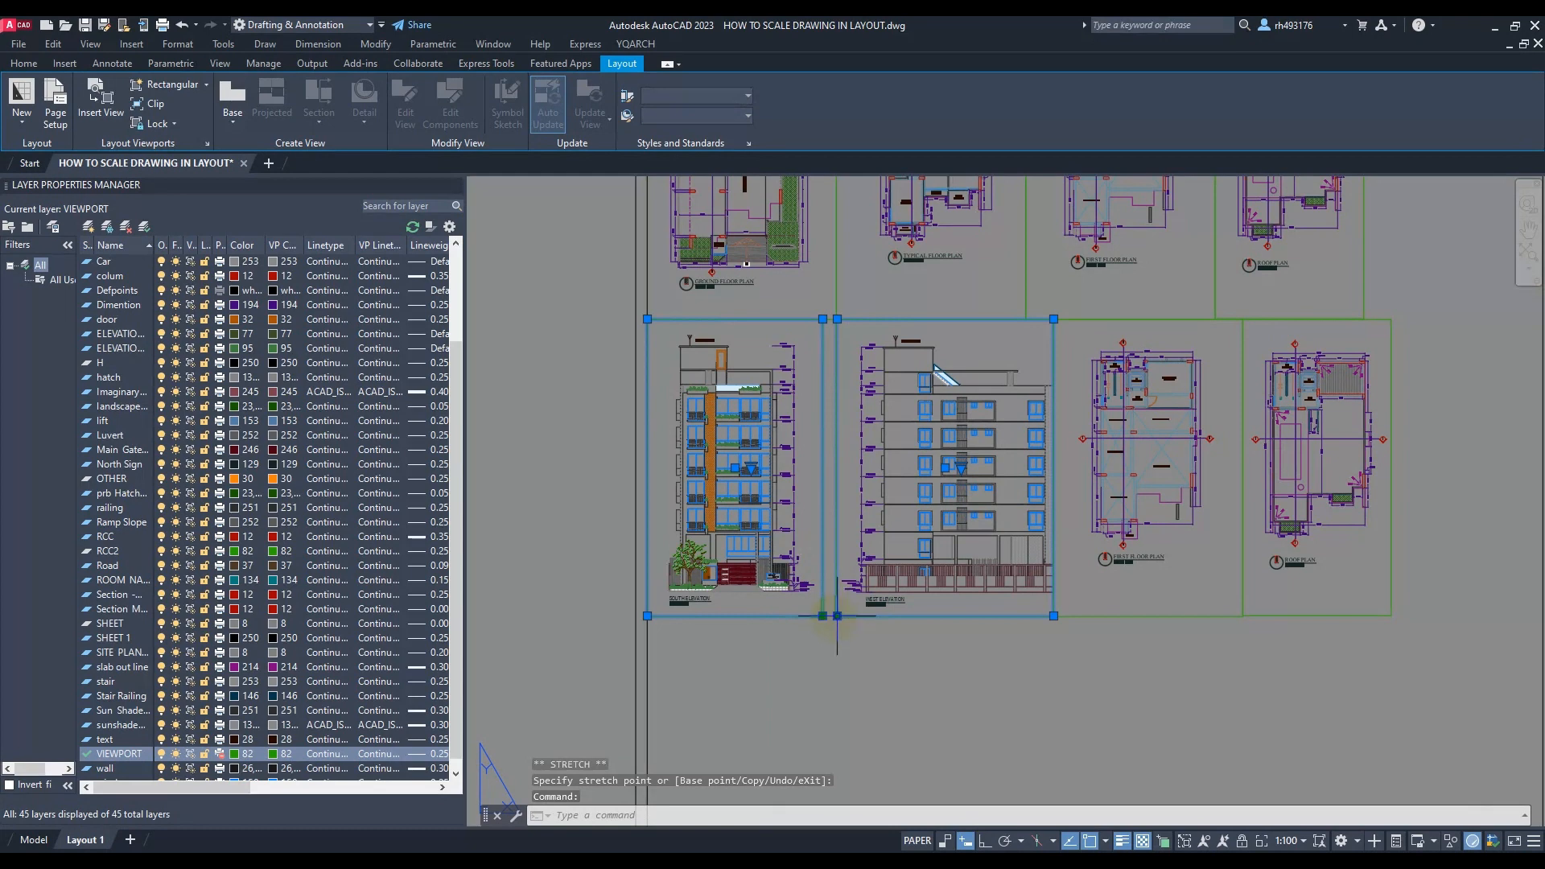
{"action": "left_click", "coordinate": [837, 616]}
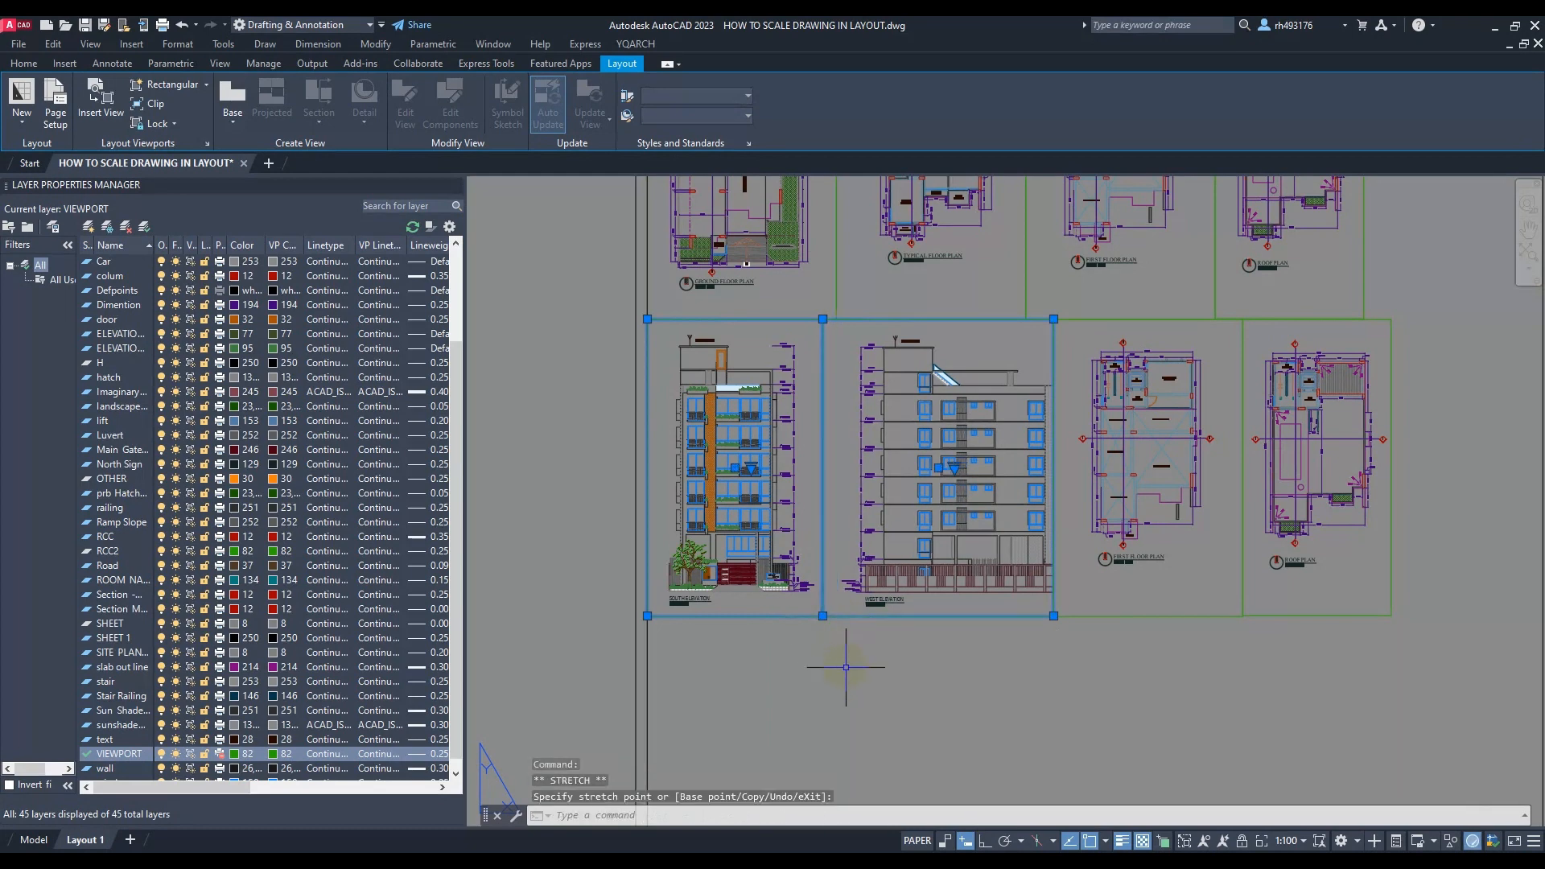
{"action": "key", "text": "Escape"}
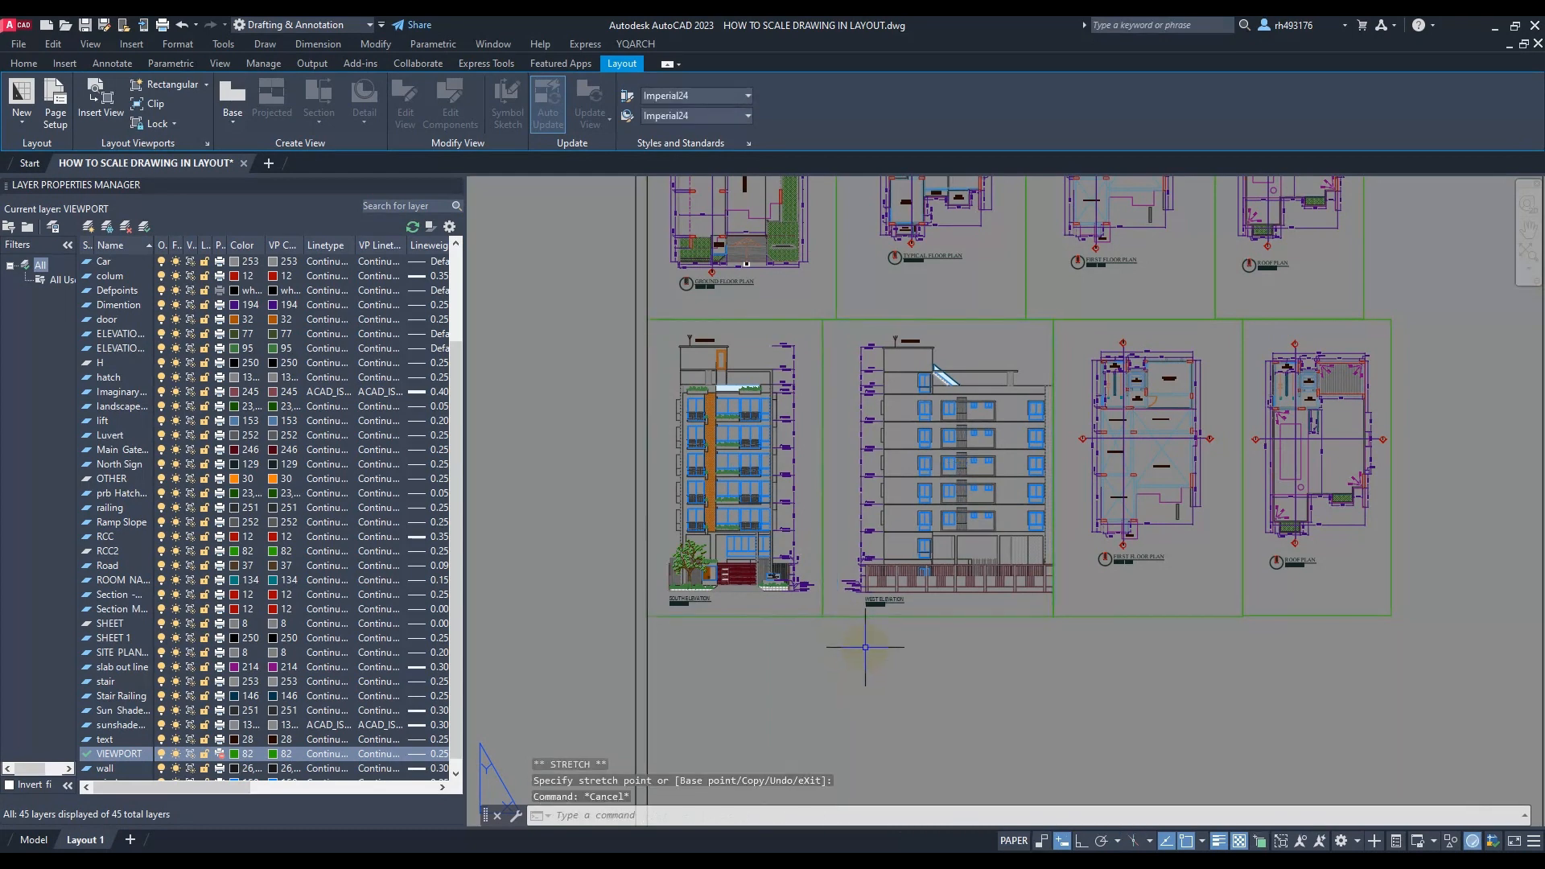
Activate the second viewport, shift the side elevation to center it within the frame, and return to paper space
{"action": "double_click", "coordinate": [846, 546]}
{"action": "middle_click_drag", "start_coordinate": [937, 509], "coordinate": [924, 503]}
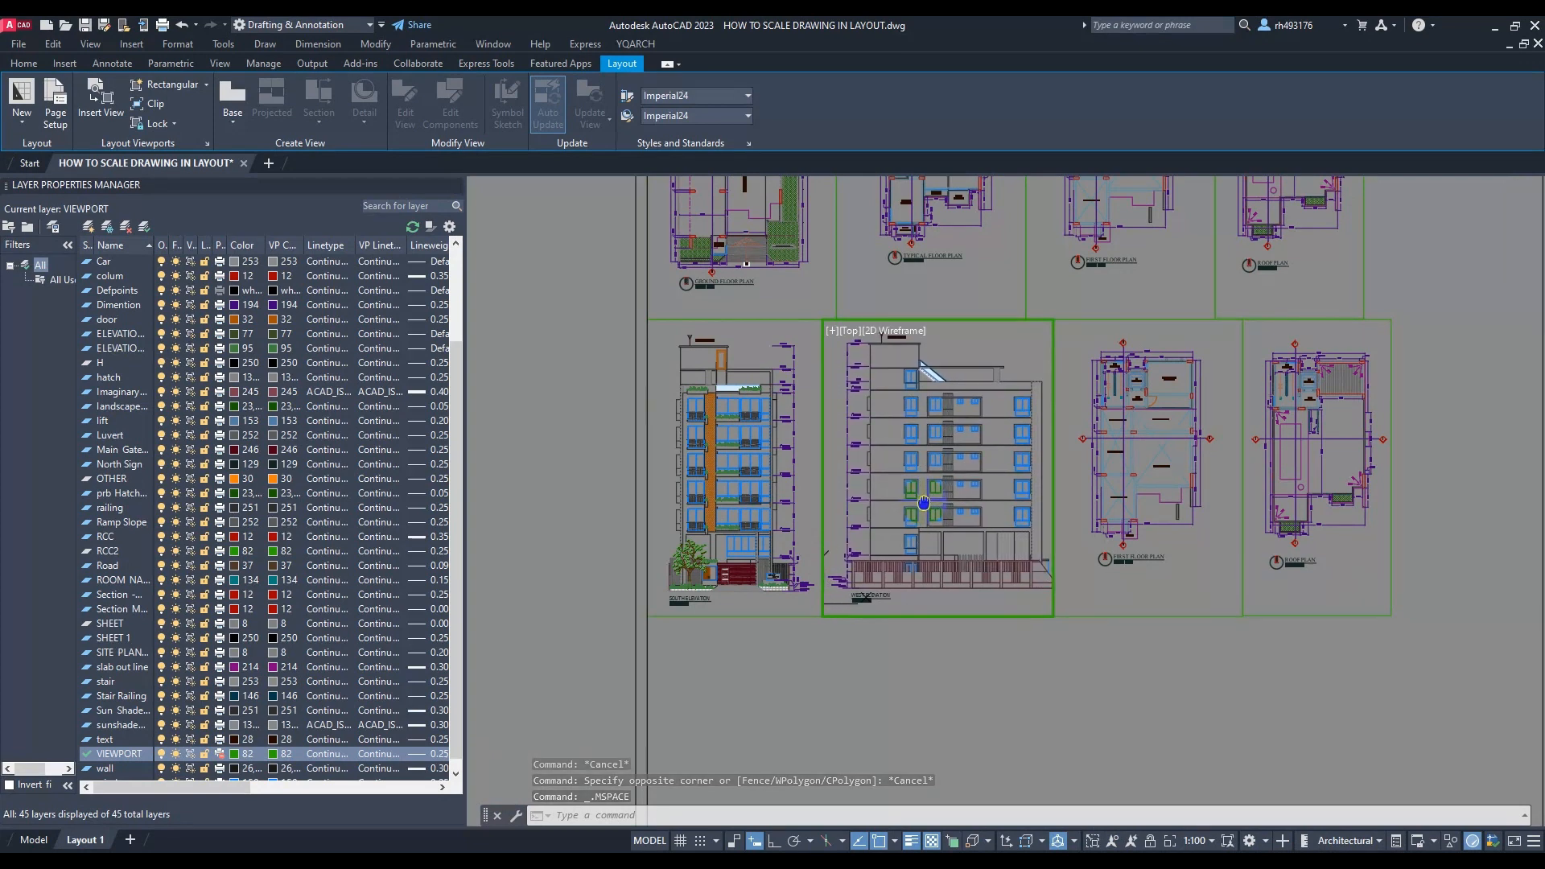
{"action": "double_click", "coordinate": [1012, 688]}
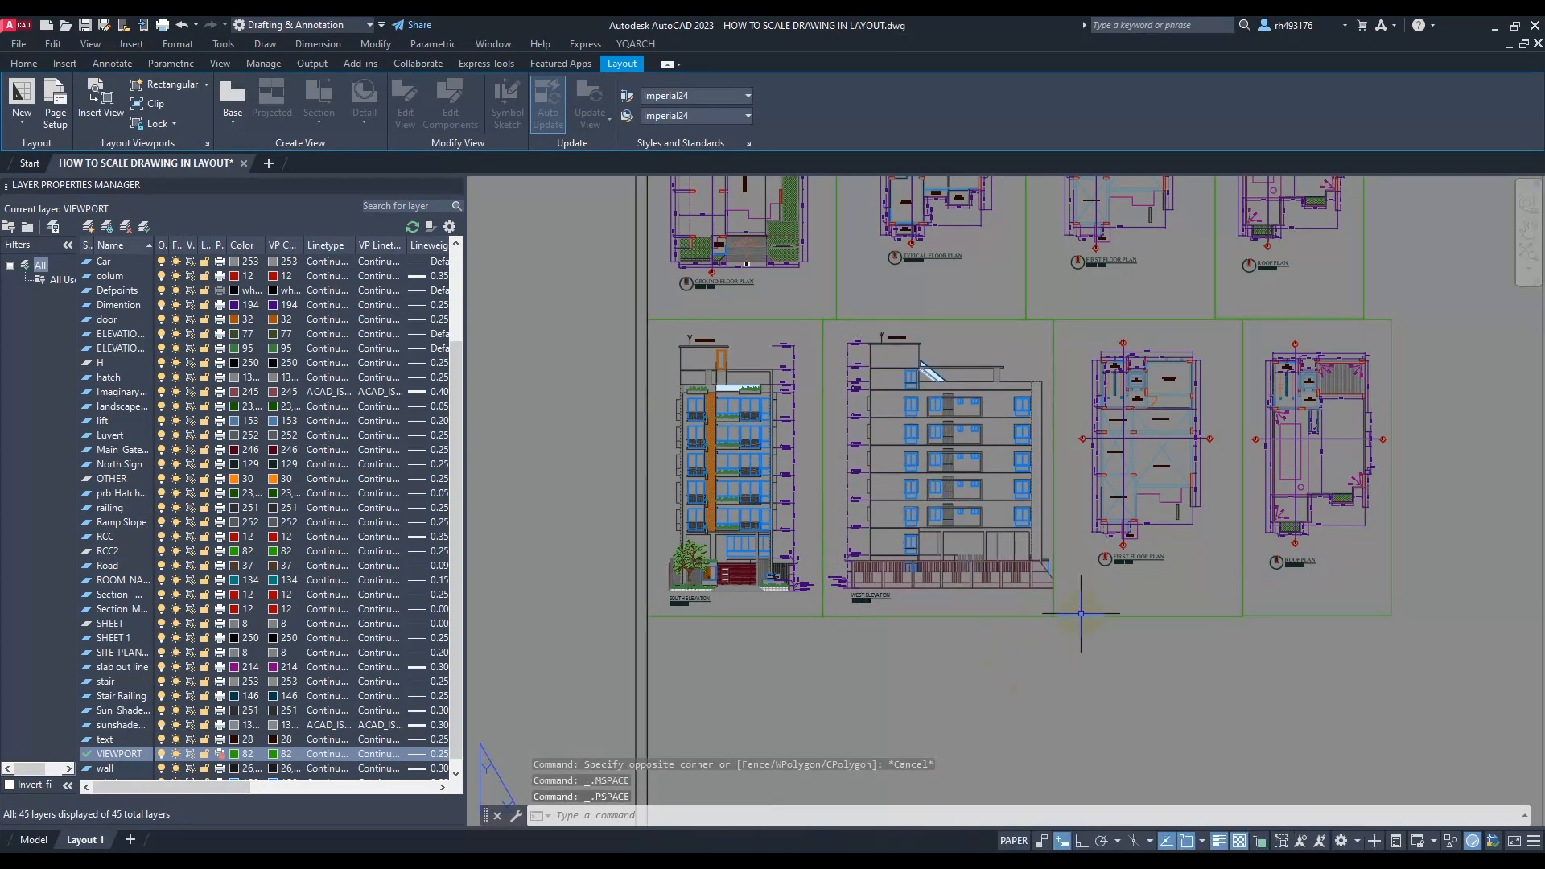
Delete the lower row's last two viewports, which show the duplicate first floor plan and roof plan
{"action": "left_click", "coordinate": [1121, 672]}
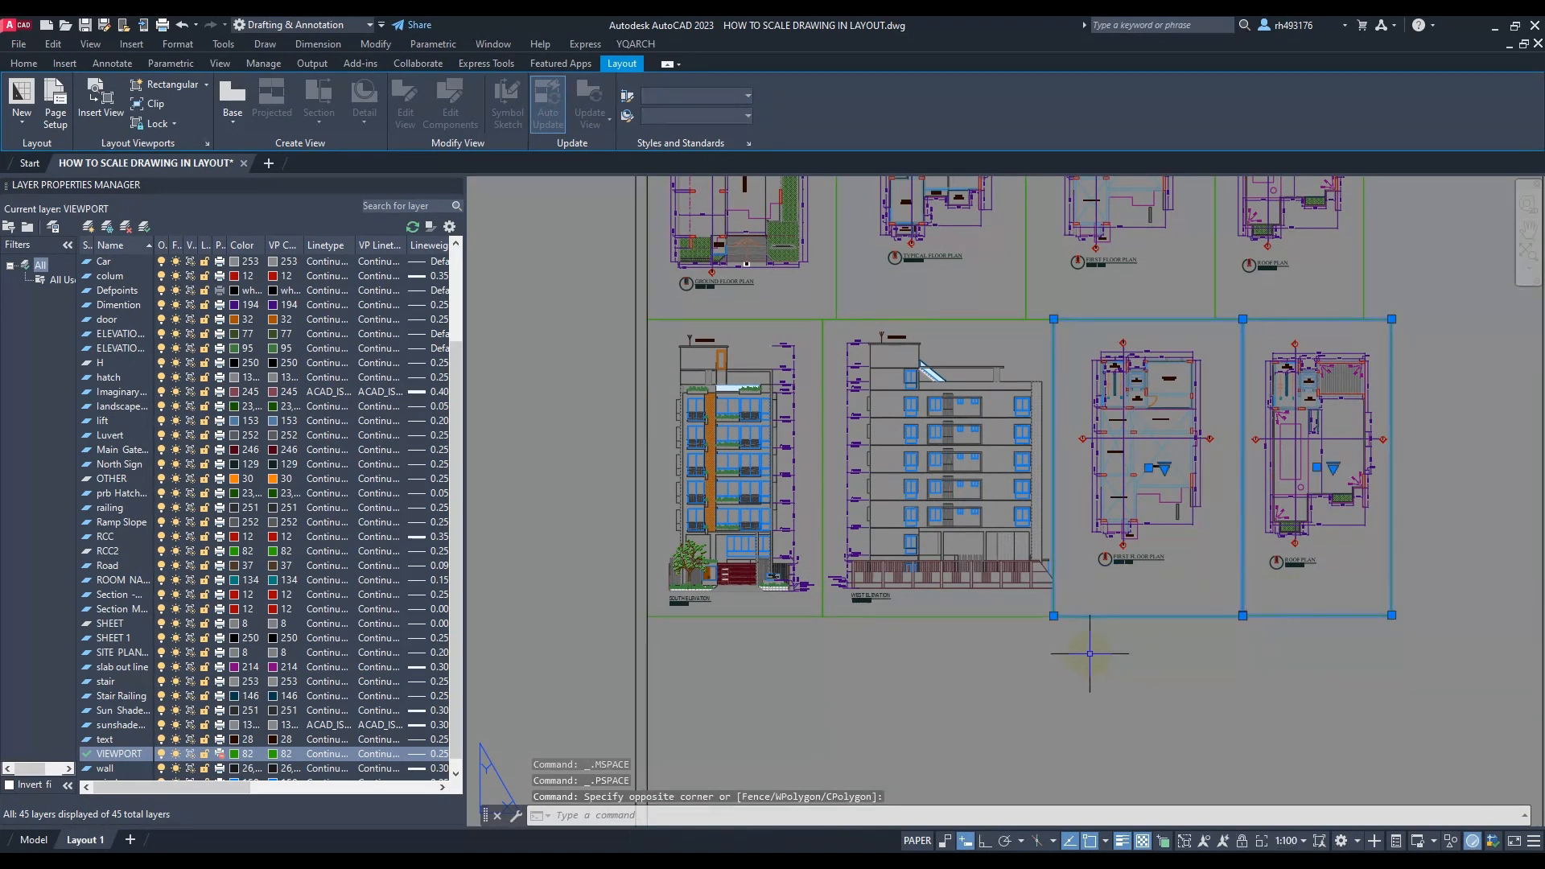
{"action": "key", "text": "space"}
{"action": "left_click", "coordinate": [1295, 607]}
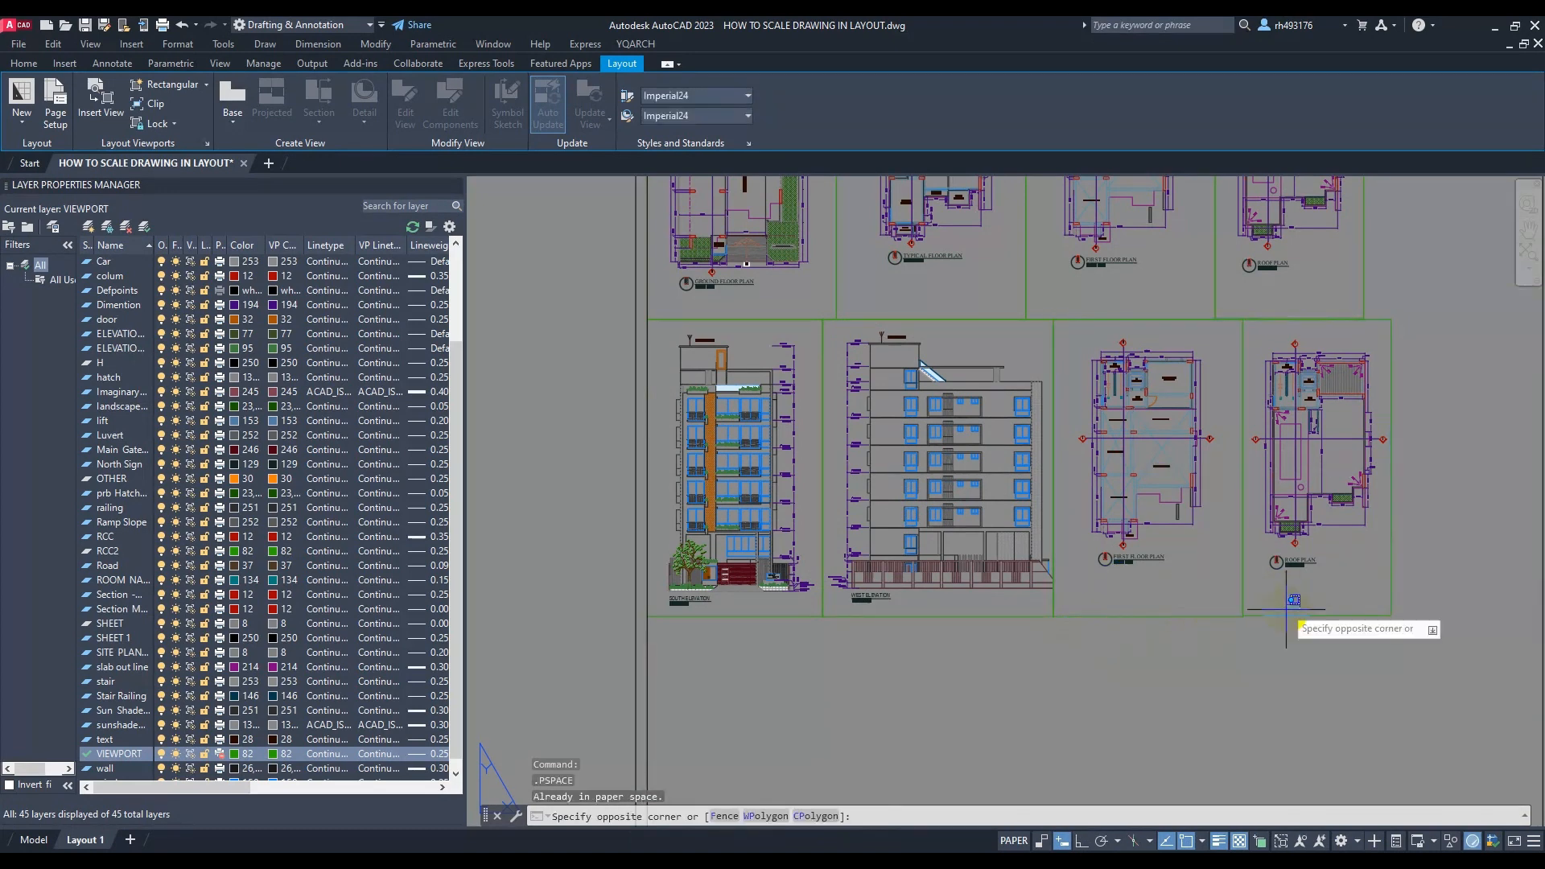
{"action": "left_click", "coordinate": [1164, 675]}
{"action": "key", "text": "Delete"}
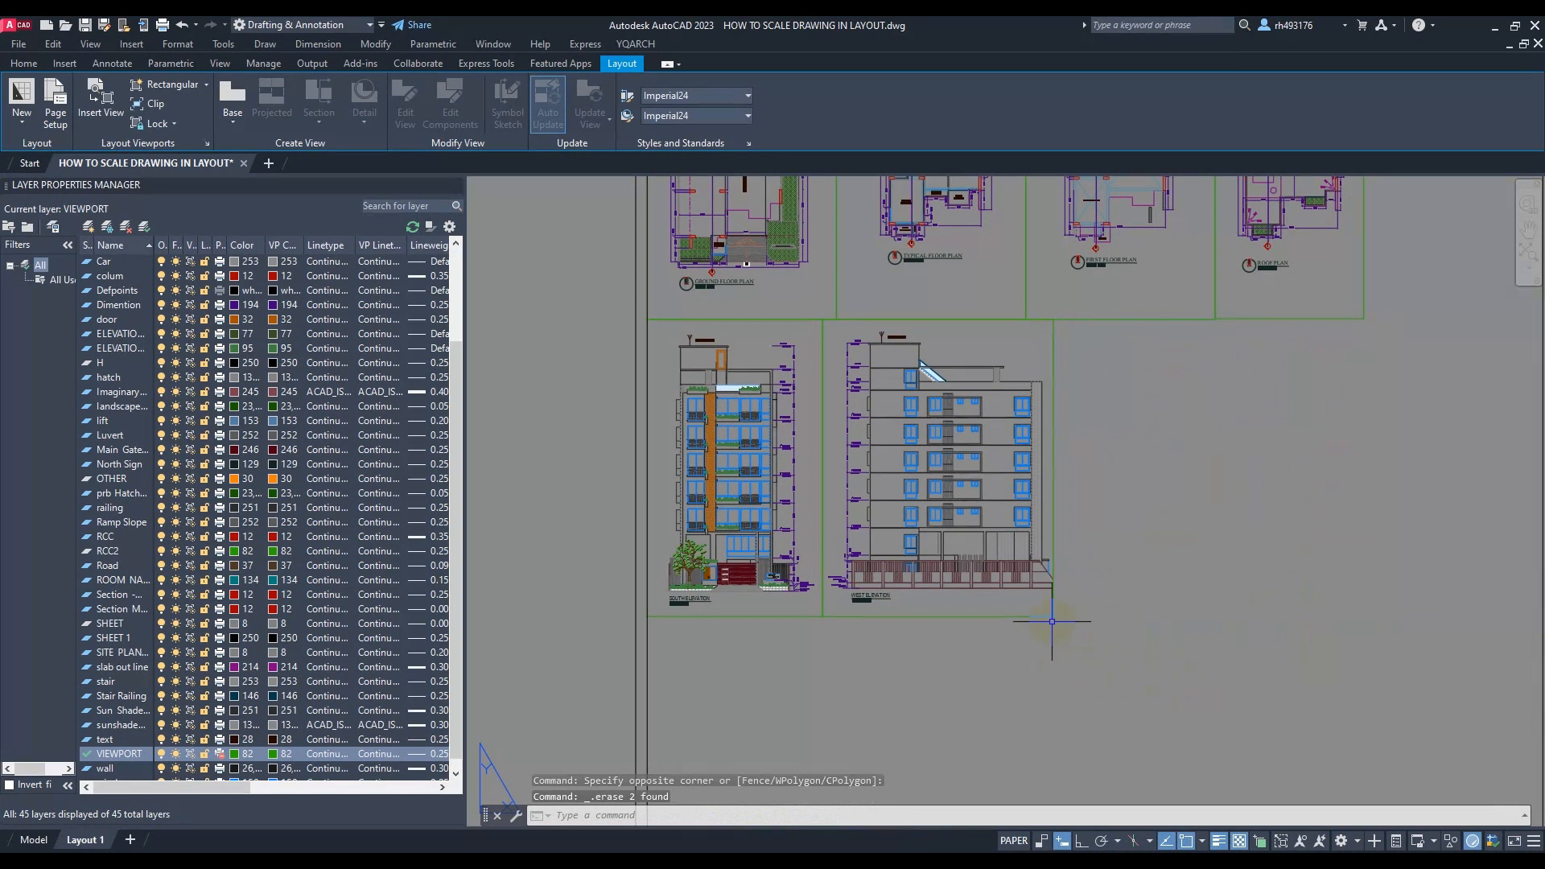
Widen the side elevation's viewport slightly at its outer edge so the boundary wall fits completely
{"action": "left_click", "coordinate": [1054, 617]}
{"action": "left_click", "coordinate": [1053, 617]}
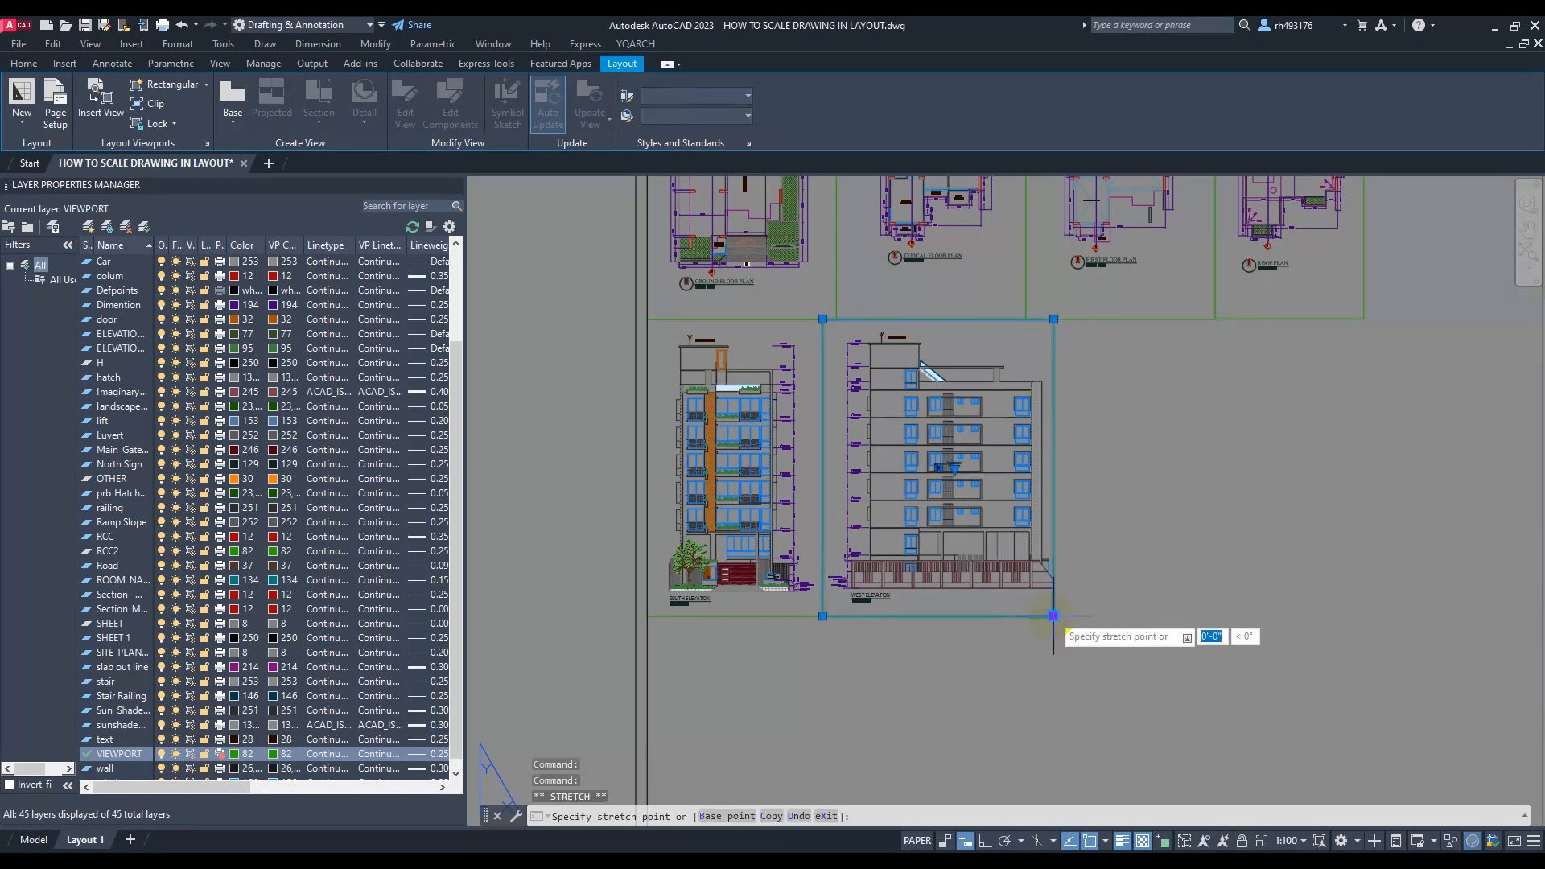
{"action": "left_click", "coordinate": [1064, 617]}
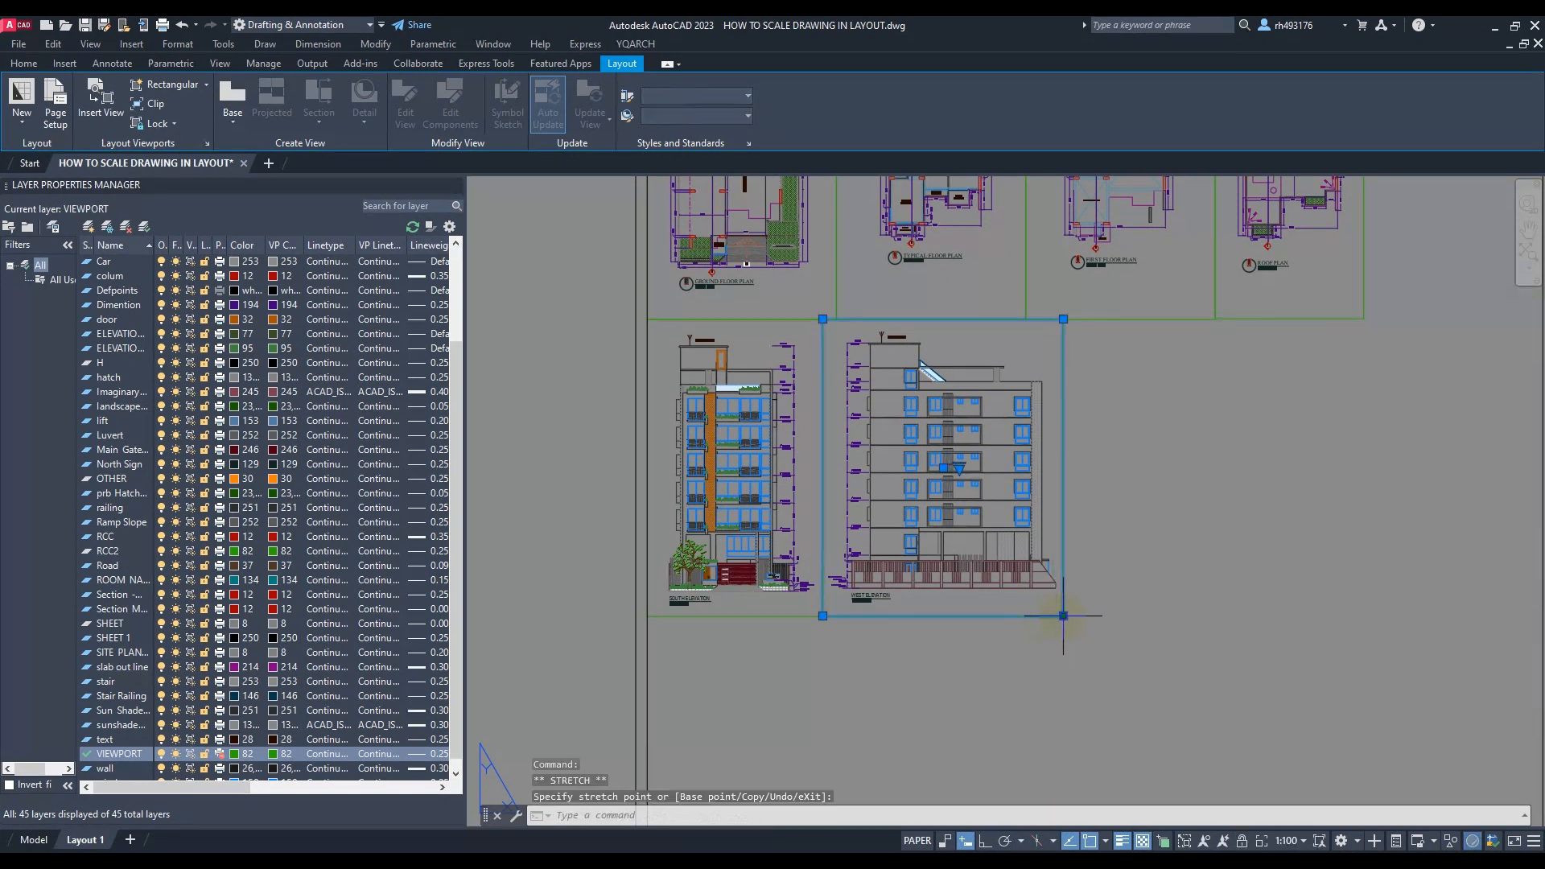
{"action": "key", "text": "Escape"}
Copy both elevation viewports alongside in the same row, from the first viewport's lower outer corner to the second's lower outer corner
{"action": "left_click", "coordinate": [1114, 393]}
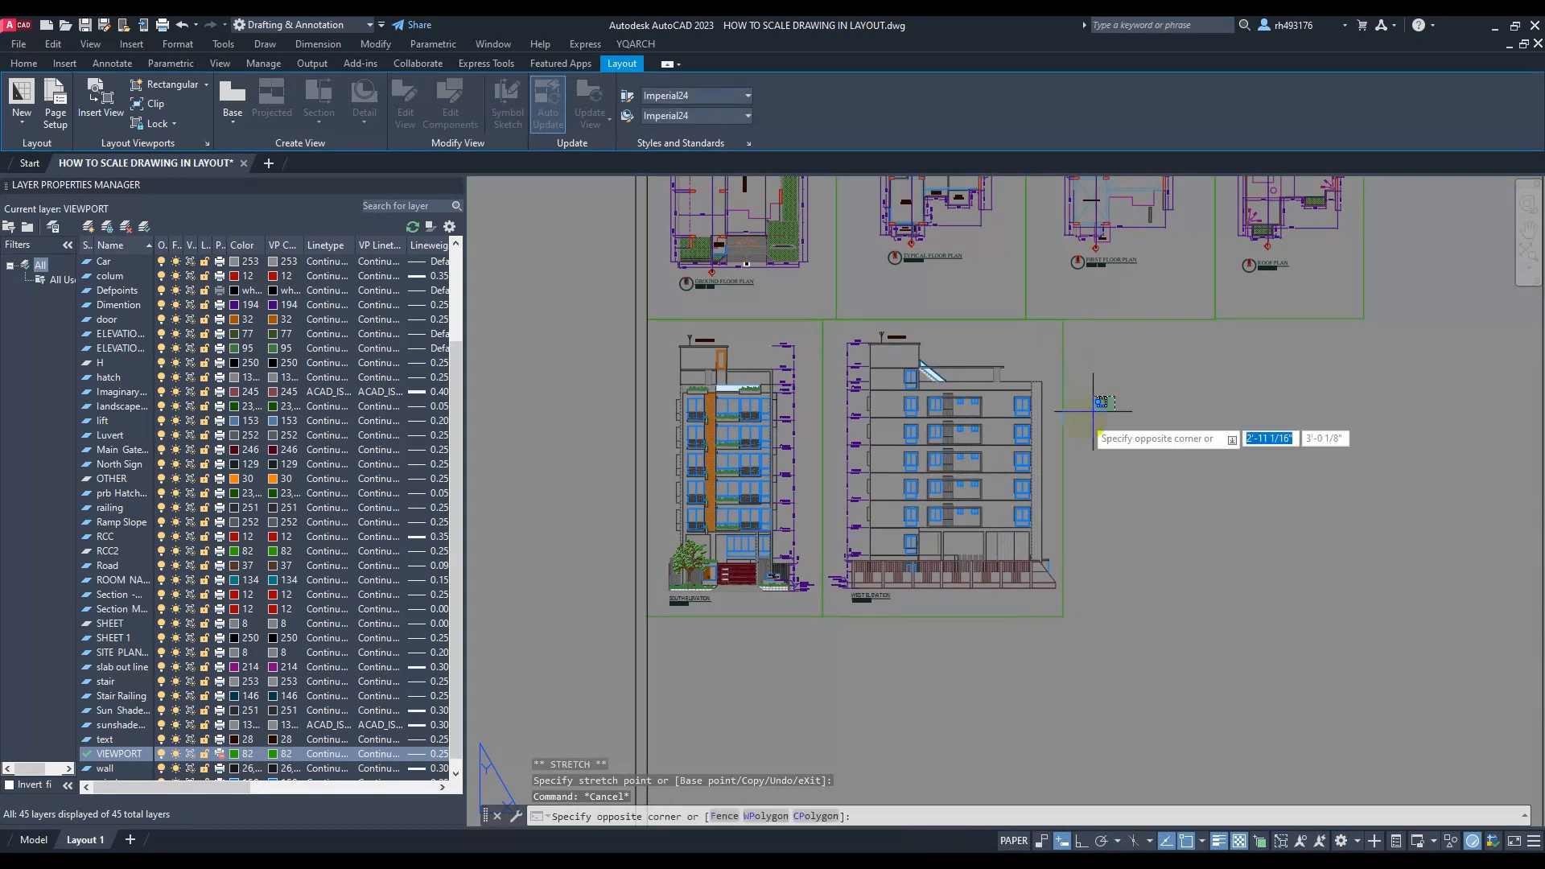
{"action": "left_click", "coordinate": [705, 631]}
{"action": "type", "text": "CO"}
{"action": "key", "text": "Return"}
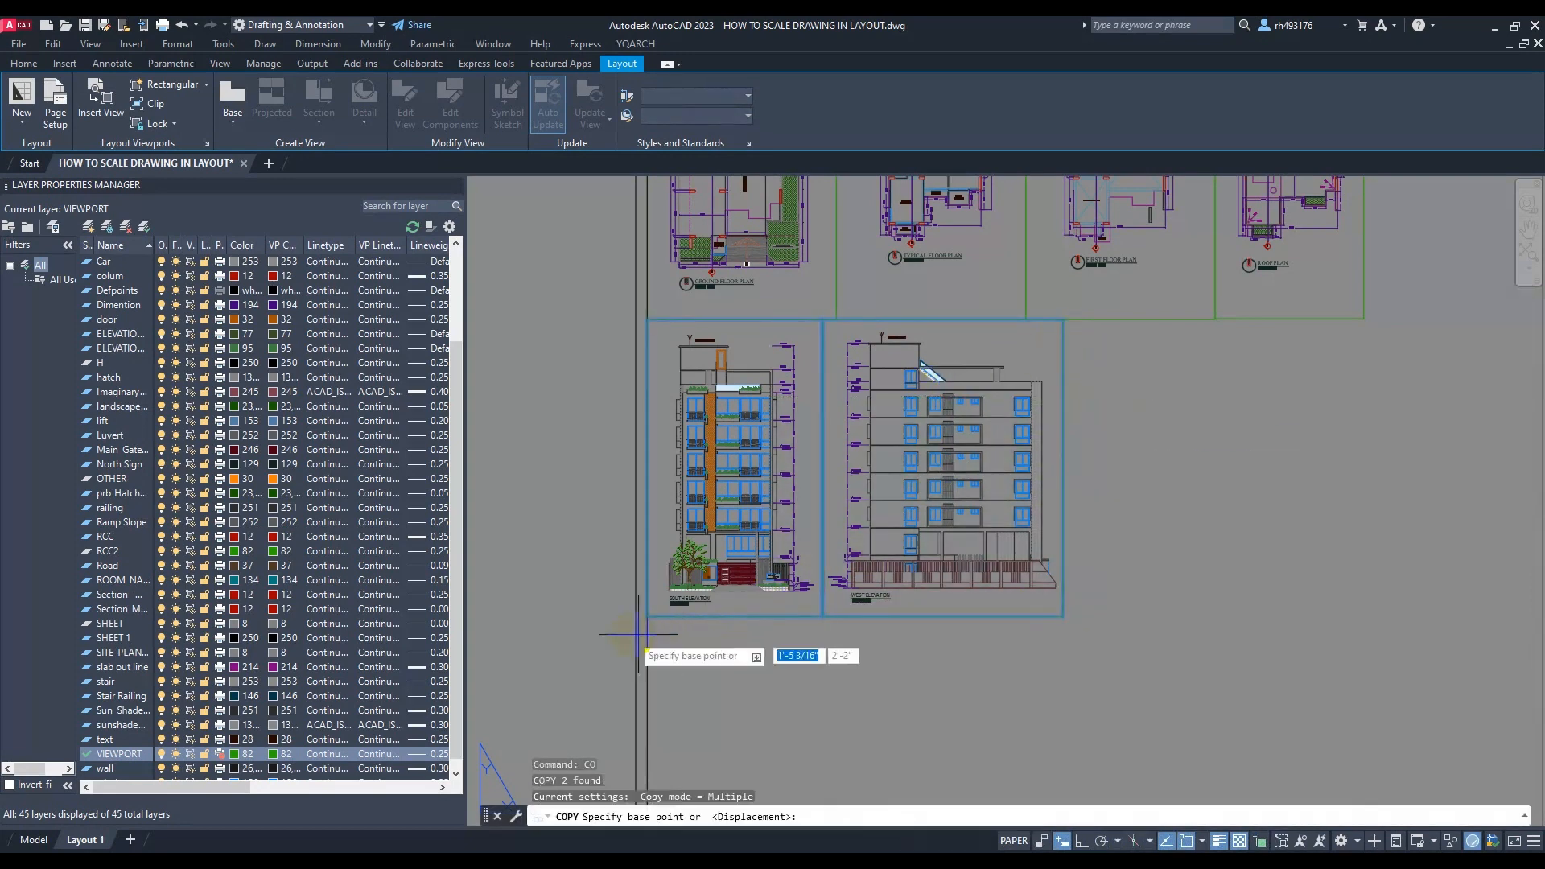
{"action": "left_click", "coordinate": [647, 617]}
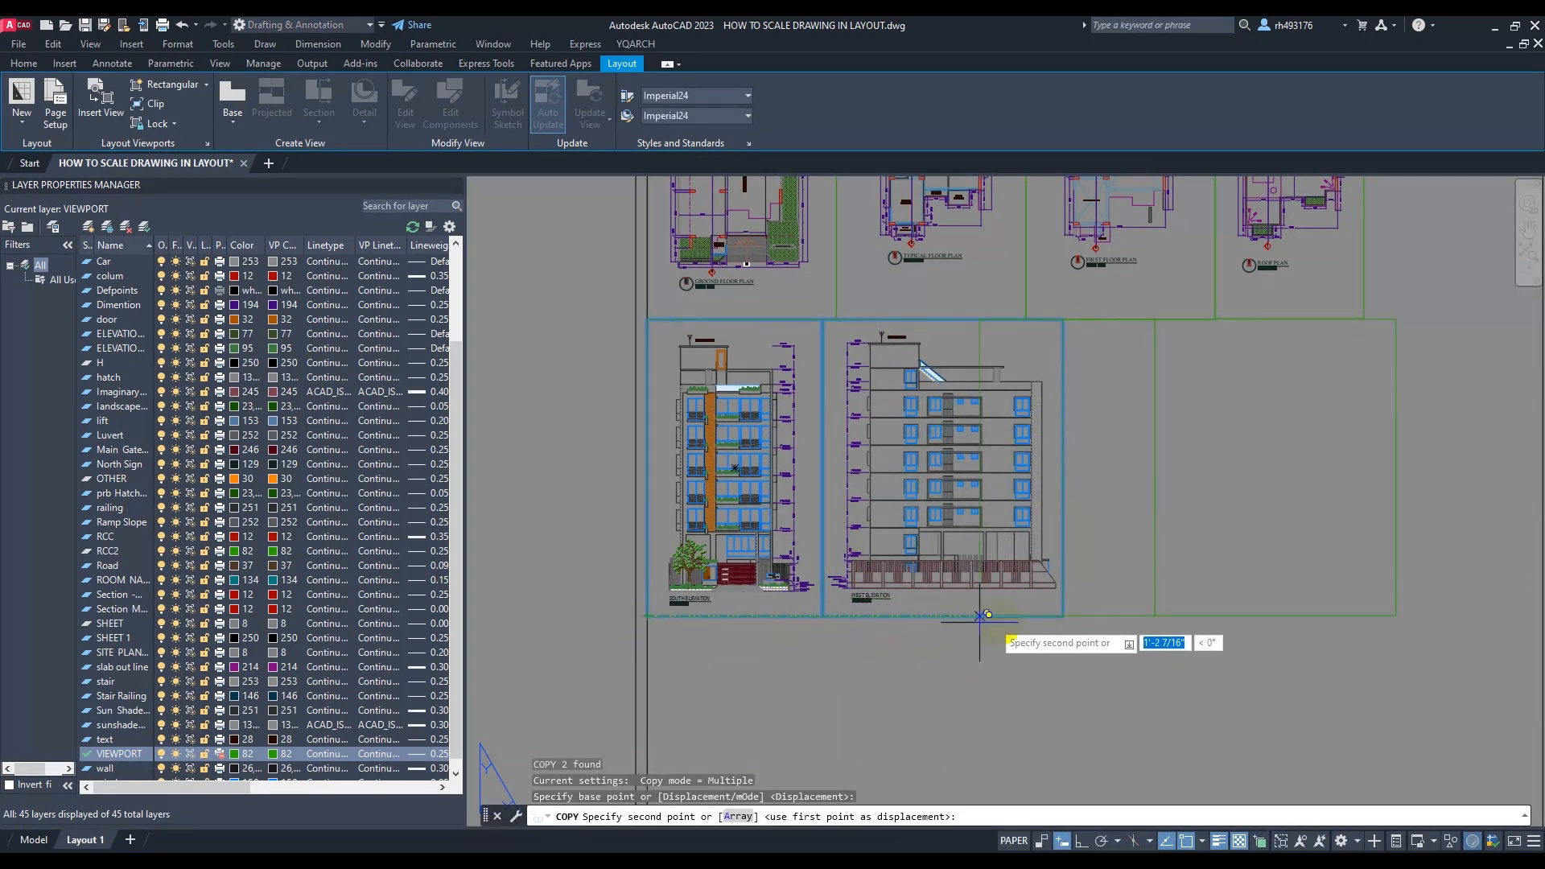
{"action": "left_click", "coordinate": [1052, 615]}
{"action": "scroll", "coordinate": [913, 644], "scroll_direction": "down", "scroll_amount": 3}
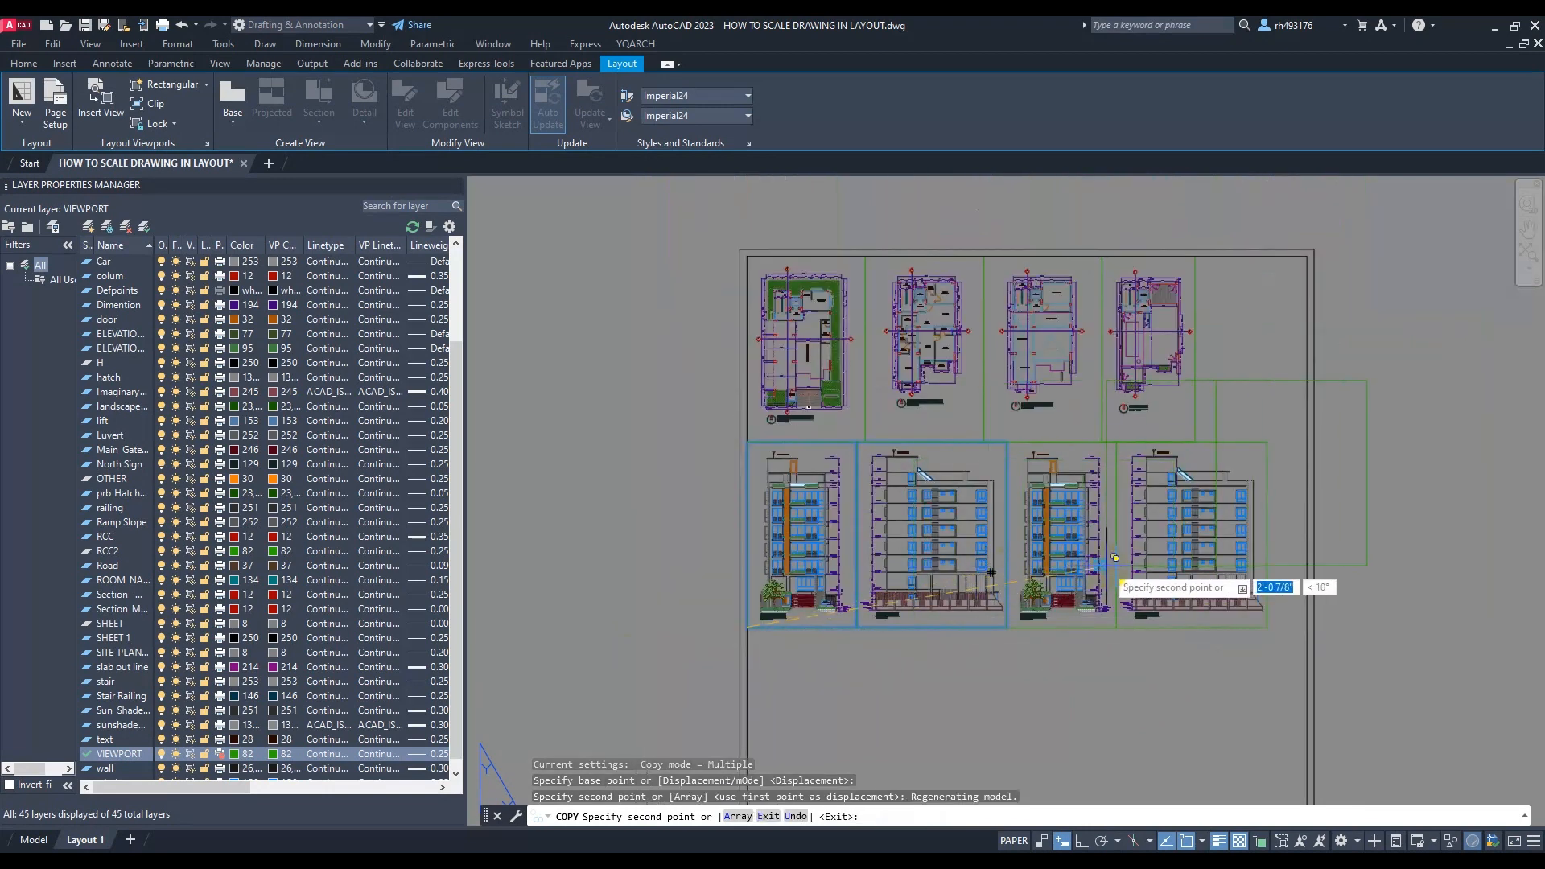
{"action": "key", "text": "Escape"}
Try to show the east elevation in the lower row's third viewport at 1:100 scale
{"action": "double_click", "coordinate": [1109, 559]}
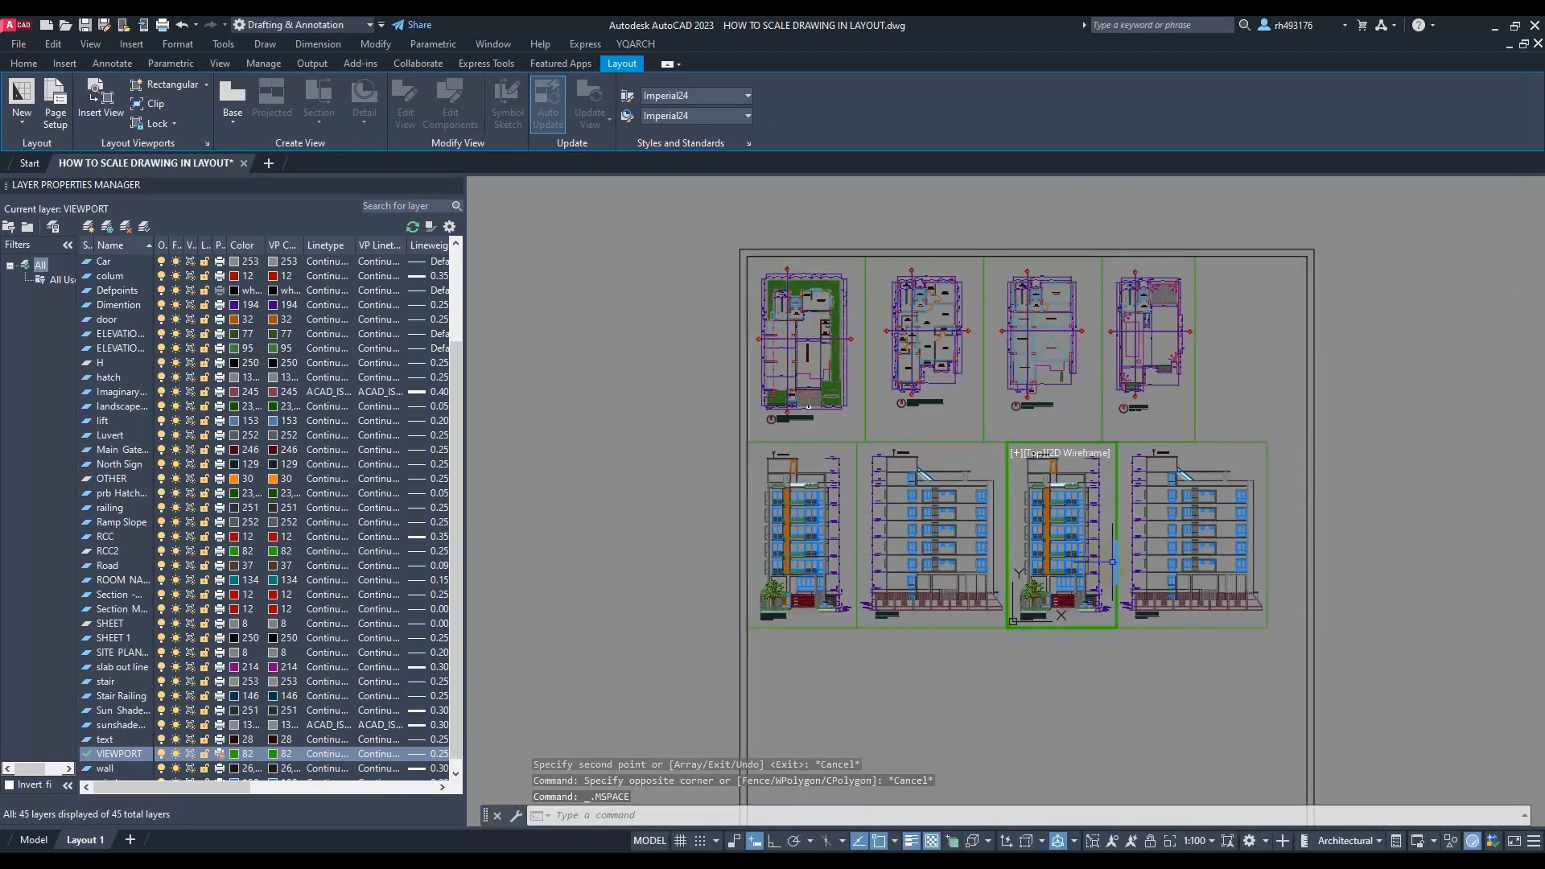
{"action": "scroll", "coordinate": [1094, 555], "scroll_direction": "down", "scroll_amount": 5}
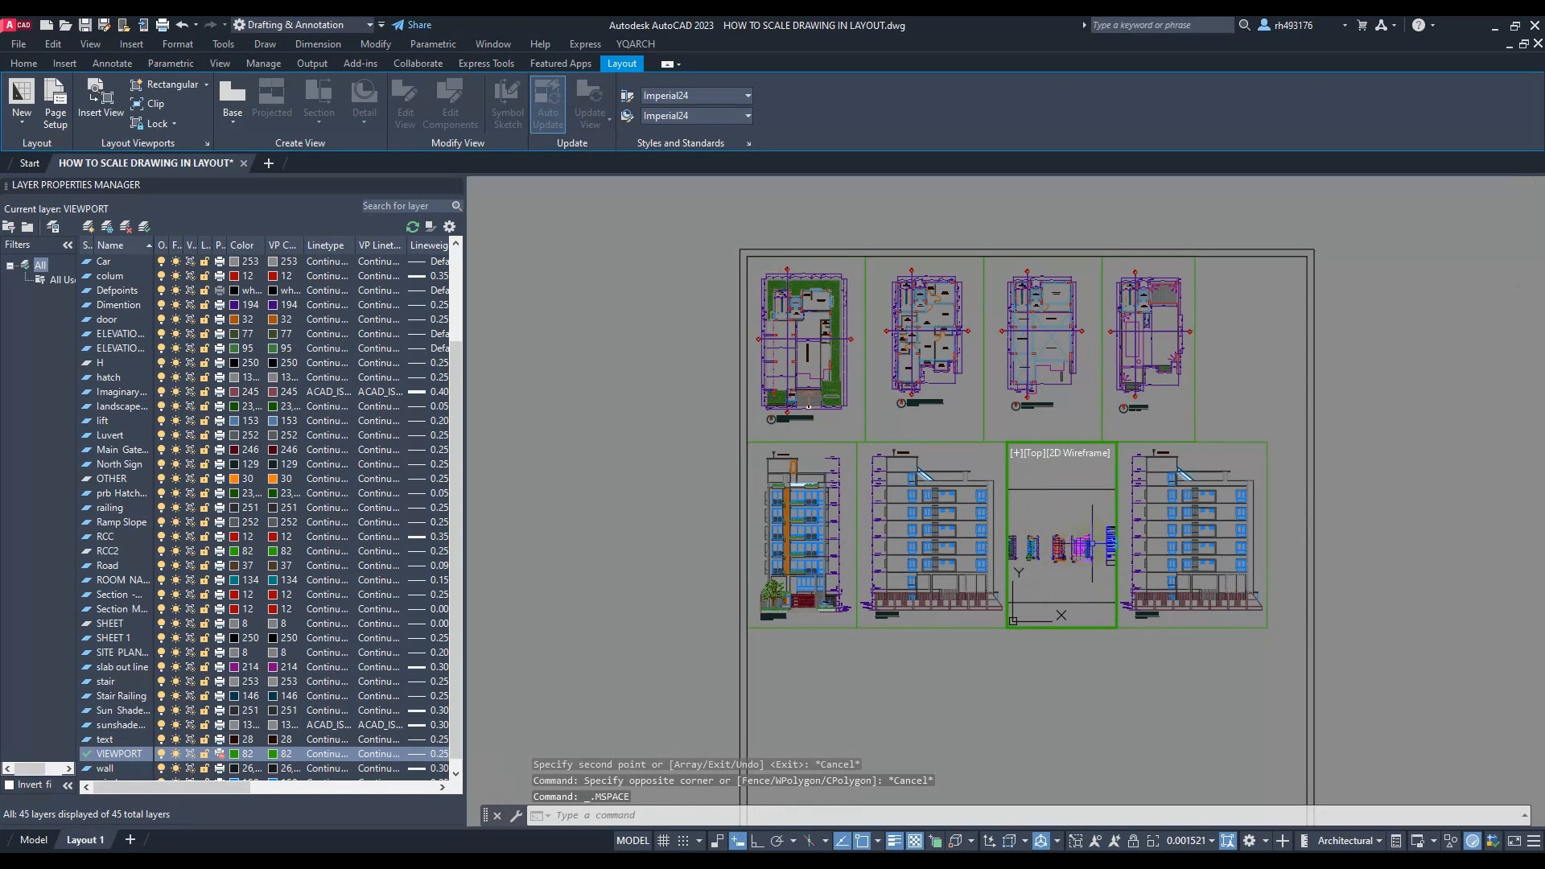
{"action": "scroll", "coordinate": [1070, 547], "scroll_direction": "up", "scroll_amount": 6}
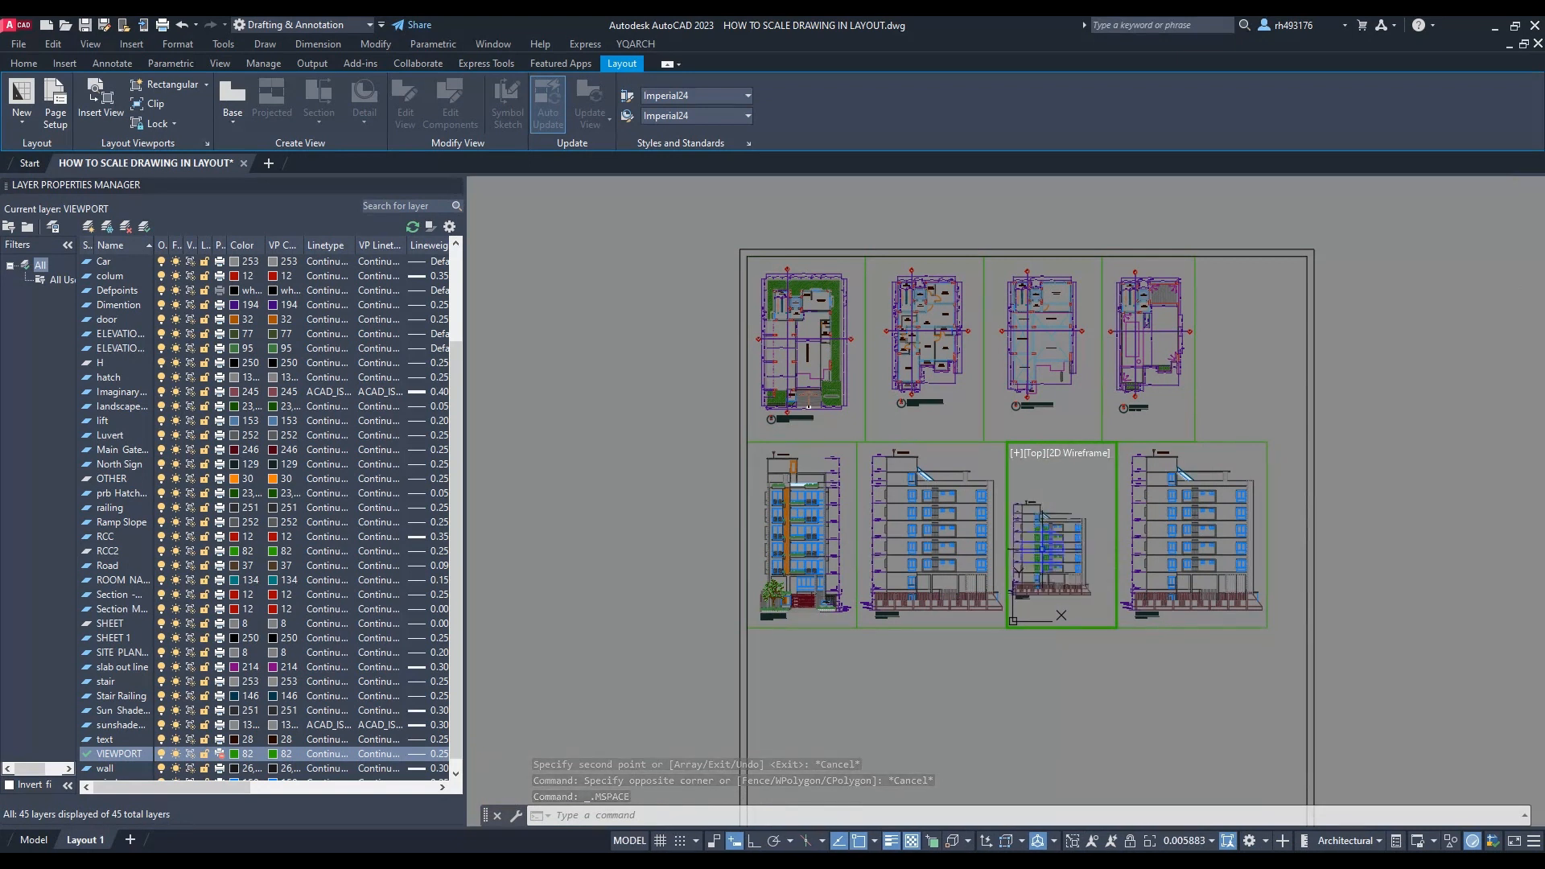
{"action": "scroll", "coordinate": [1018, 556], "scroll_direction": "down", "scroll_amount": 6}
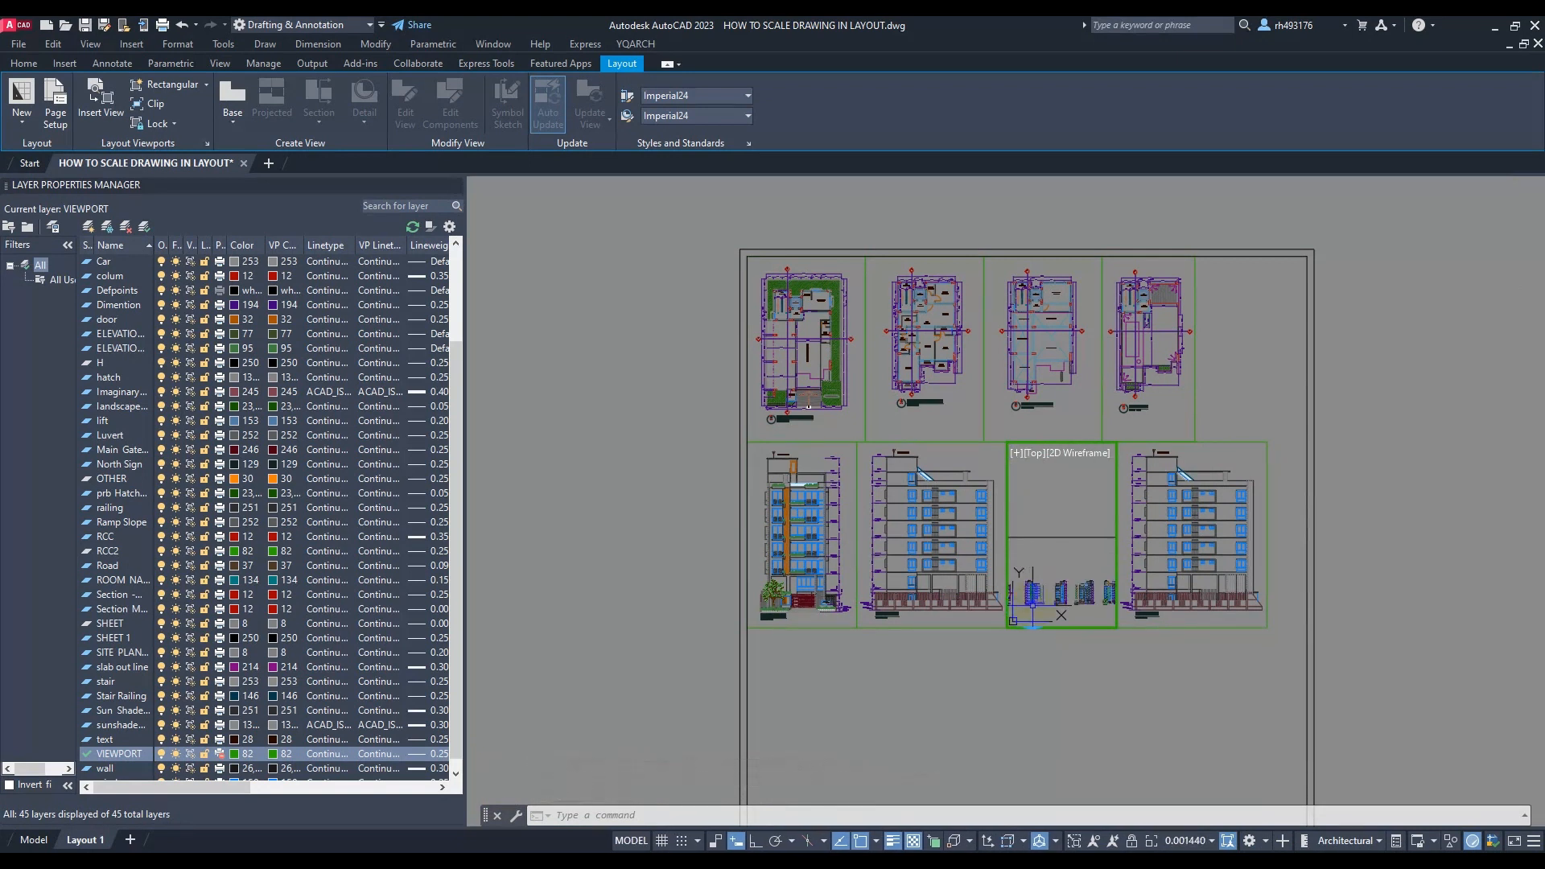
{"action": "scroll", "coordinate": [1038, 600], "scroll_direction": "down", "scroll_amount": 2}
{"action": "scroll", "coordinate": [1083, 599], "scroll_direction": "up", "scroll_amount": 10}
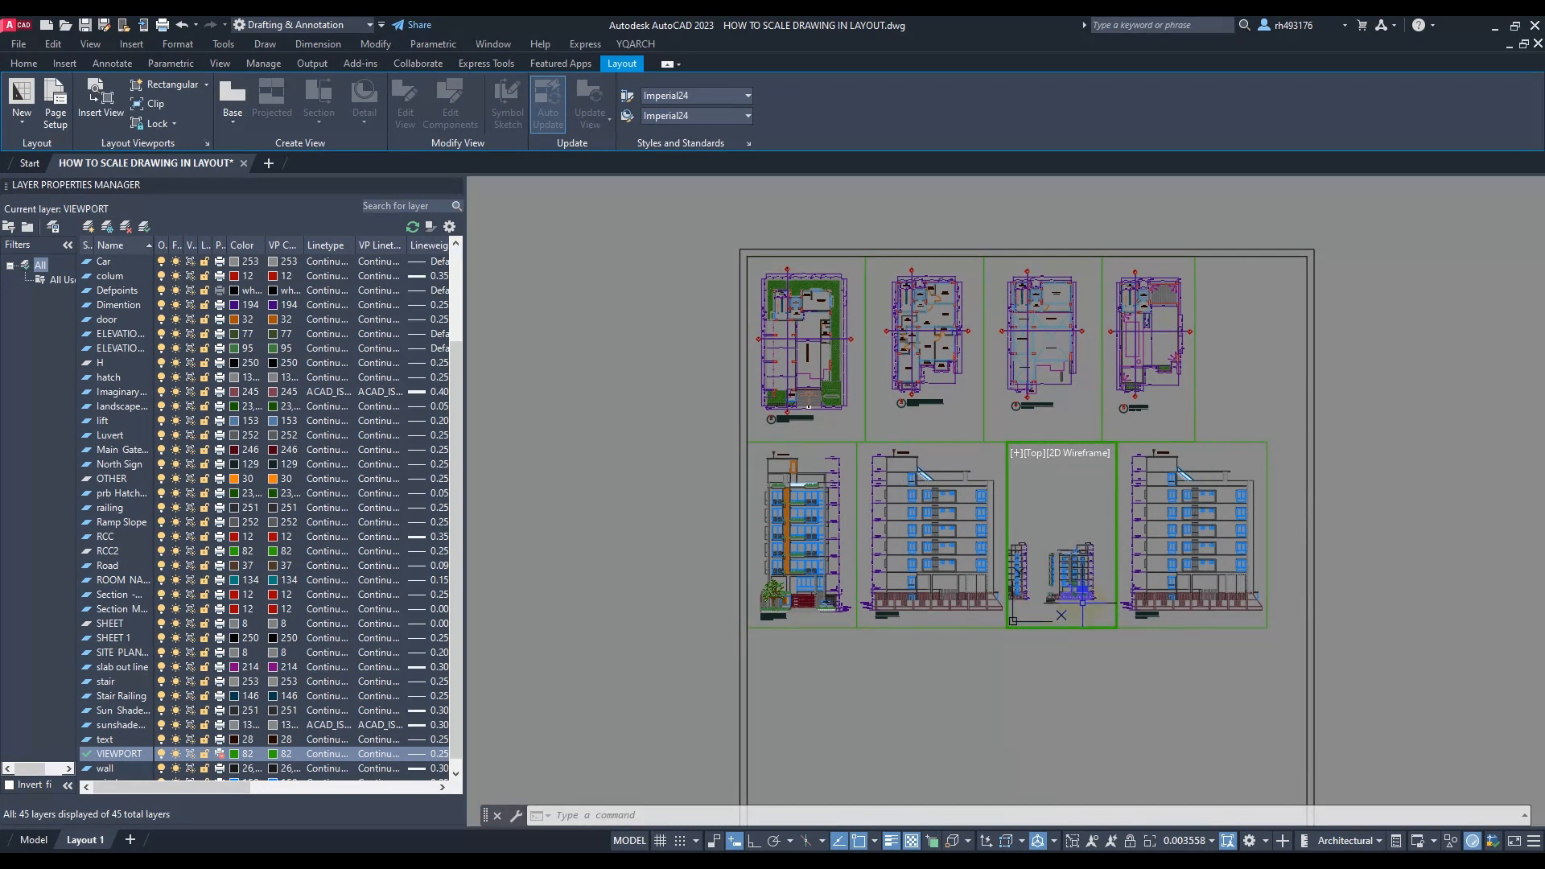
{"action": "scroll", "coordinate": [1083, 602], "scroll_direction": "down", "scroll_amount": 2}
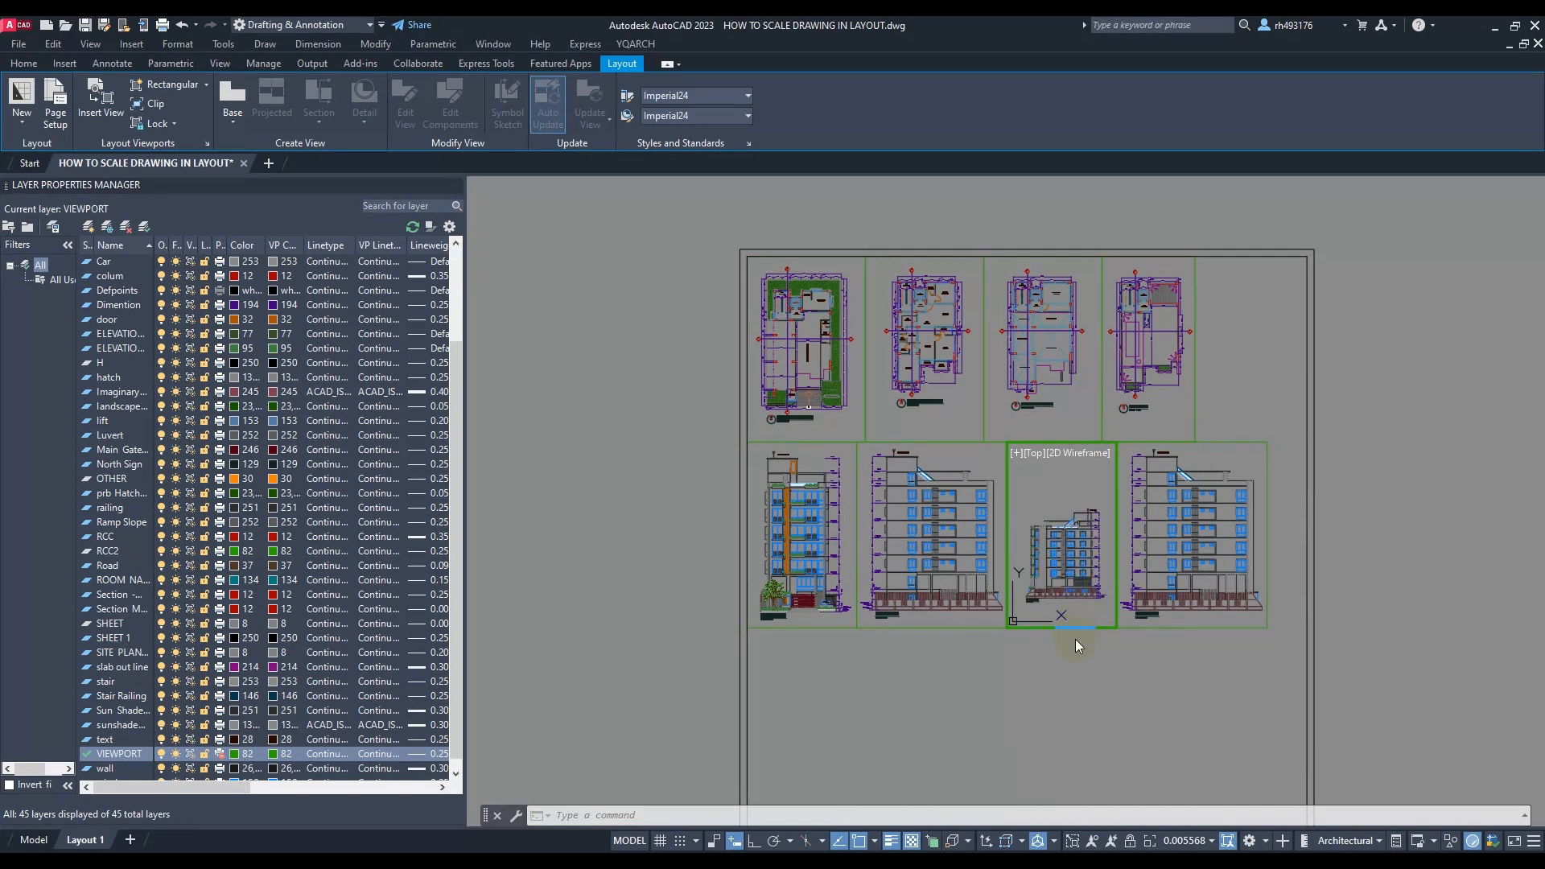
{"action": "left_click", "coordinate": [1189, 842]}
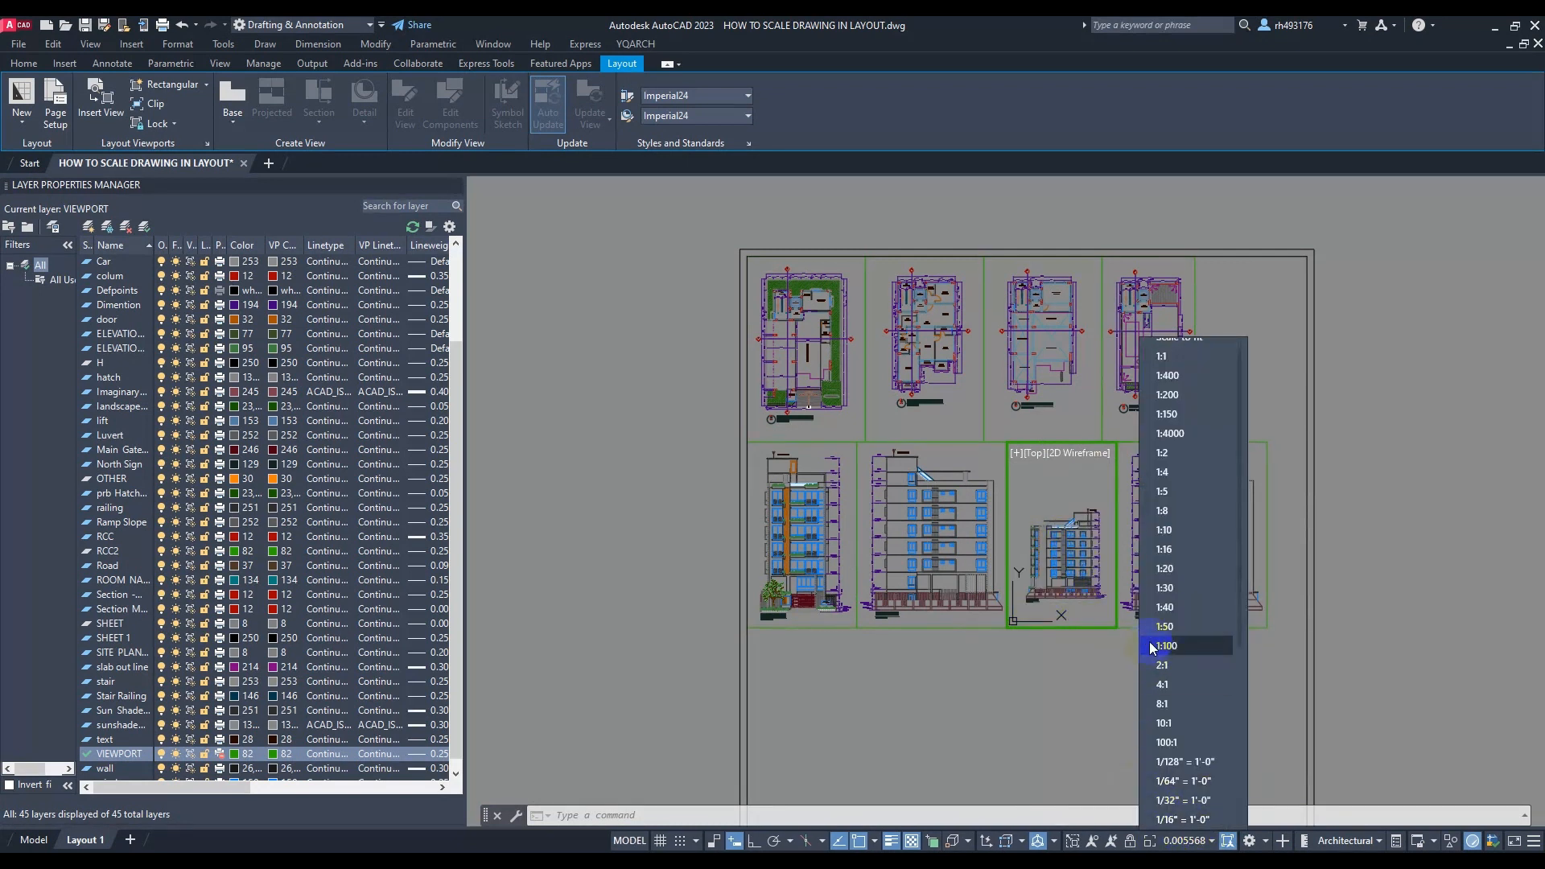
{"action": "left_click", "coordinate": [1181, 644]}
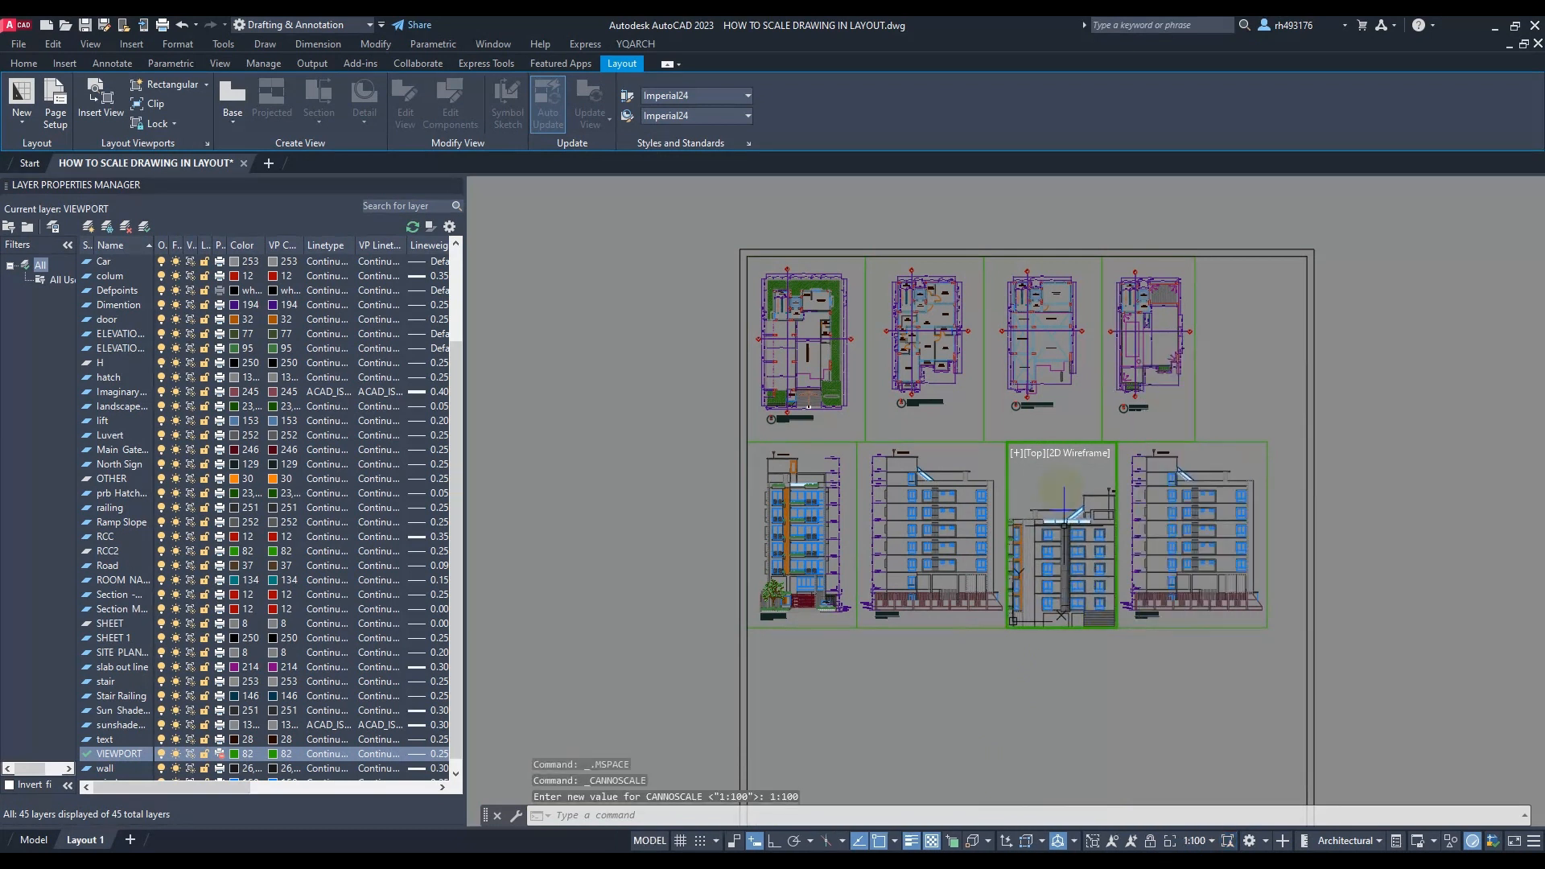
{"action": "scroll", "coordinate": [1056, 502], "scroll_direction": "down", "scroll_amount": 4}
{"action": "scroll", "coordinate": [1056, 505], "scroll_direction": "down", "scroll_amount": 2}
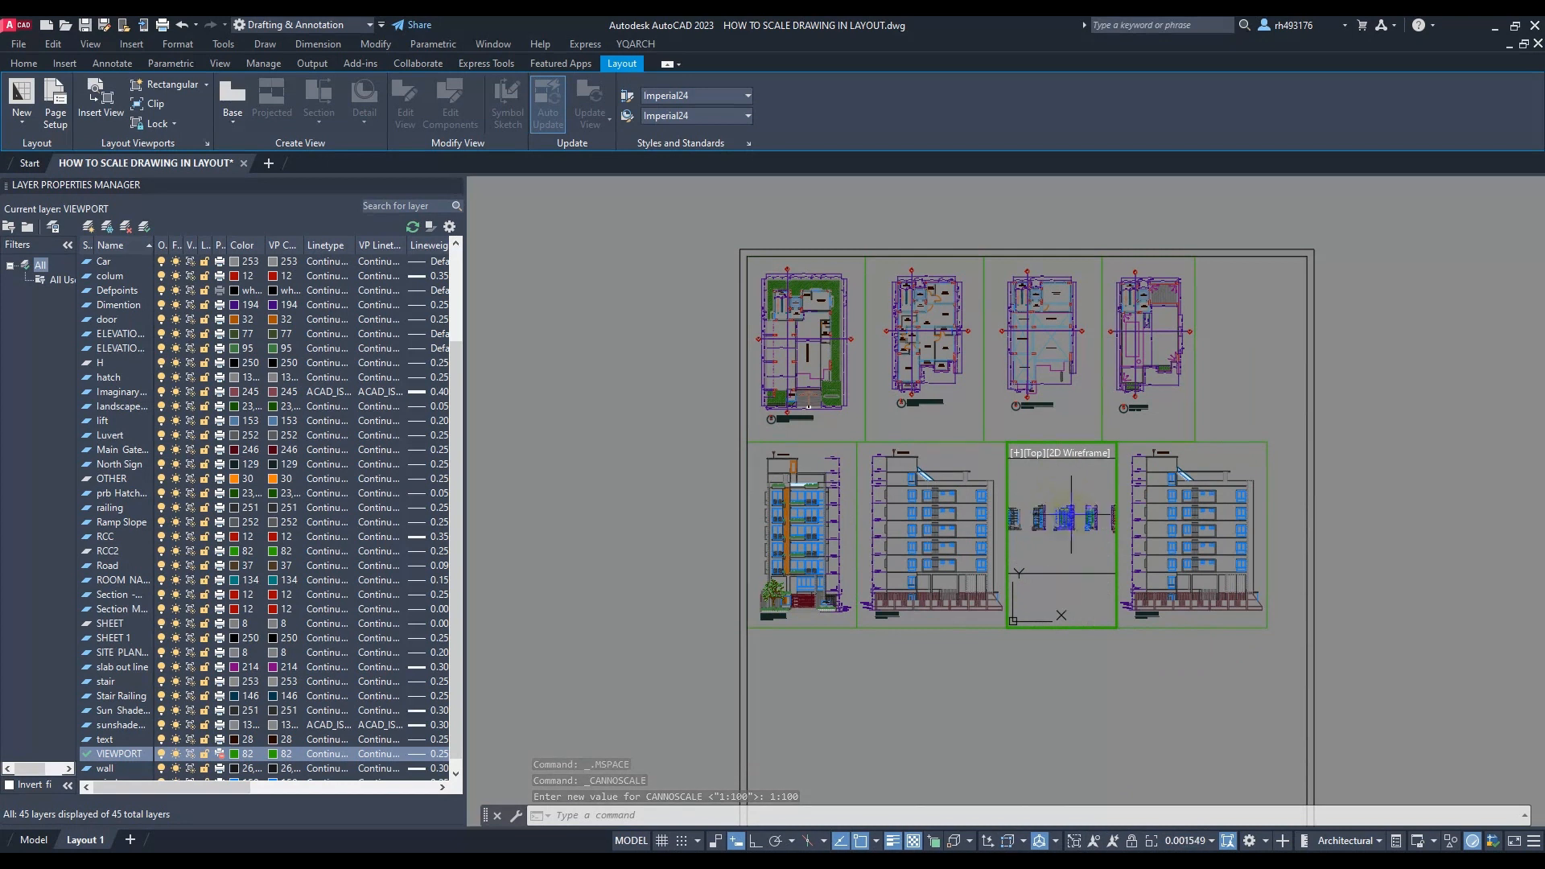
{"action": "scroll", "coordinate": [1056, 508], "scroll_direction": "down", "scroll_amount": 6}
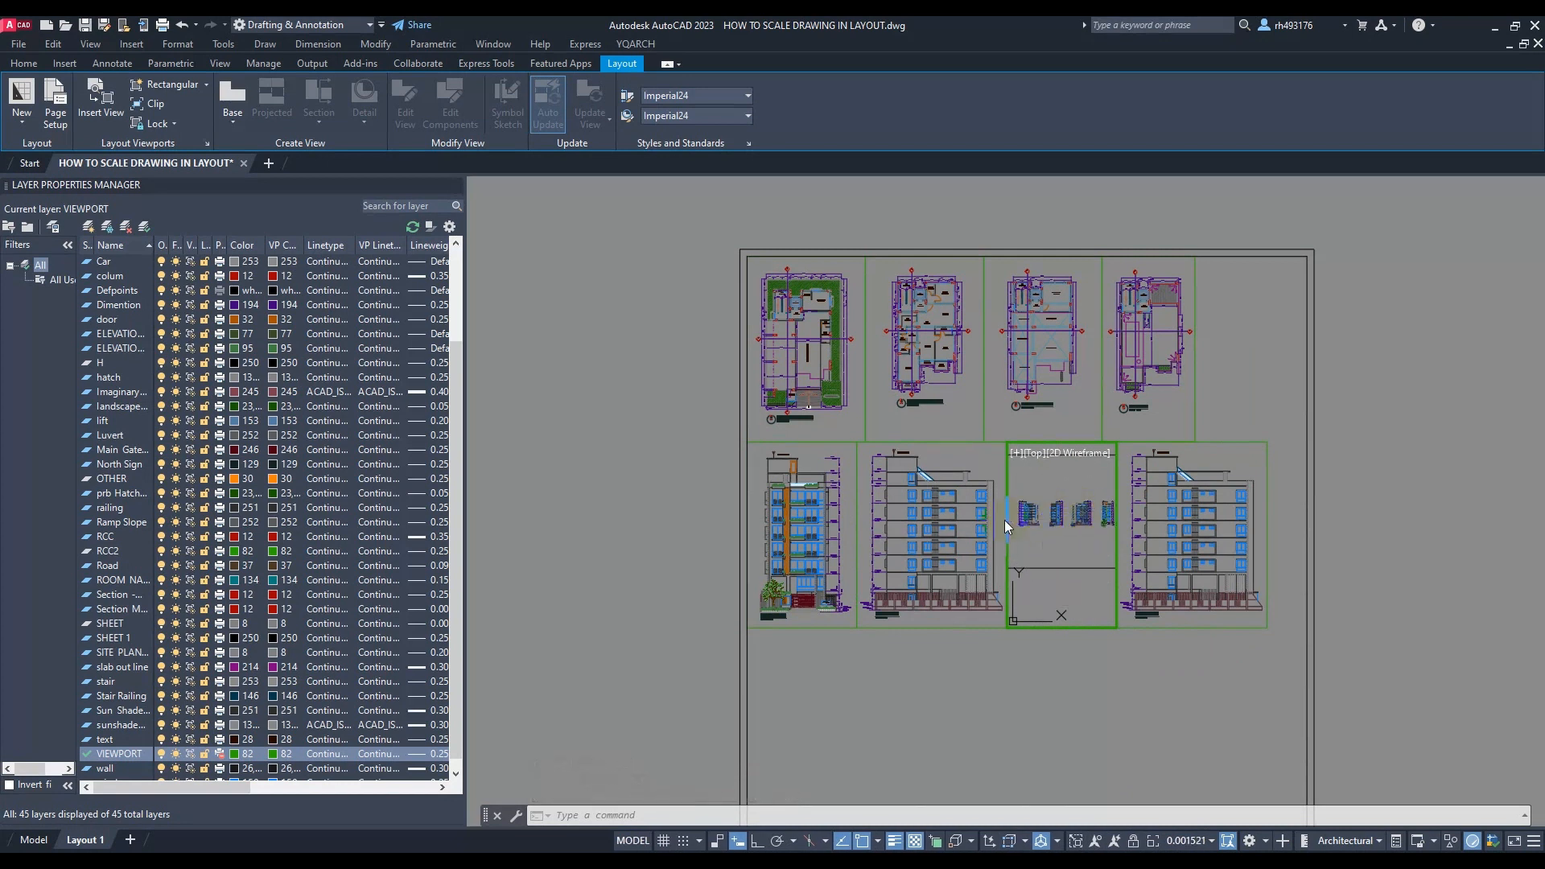
{"action": "scroll", "coordinate": [1031, 512], "scroll_direction": "up", "scroll_amount": 4}
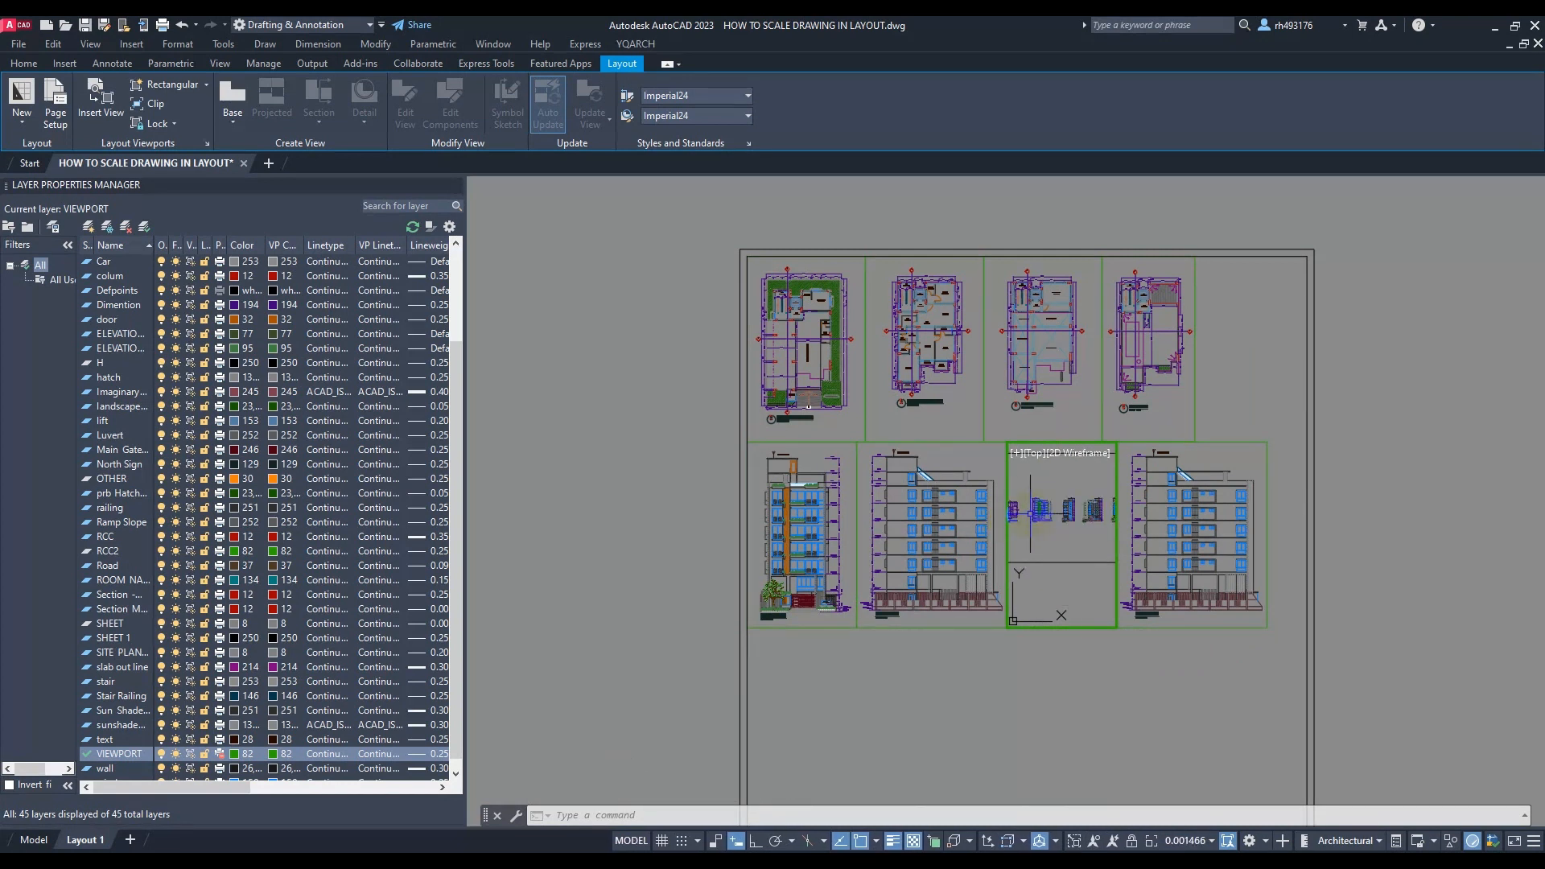
{"action": "scroll", "coordinate": [1076, 513], "scroll_direction": "up", "scroll_amount": 14}
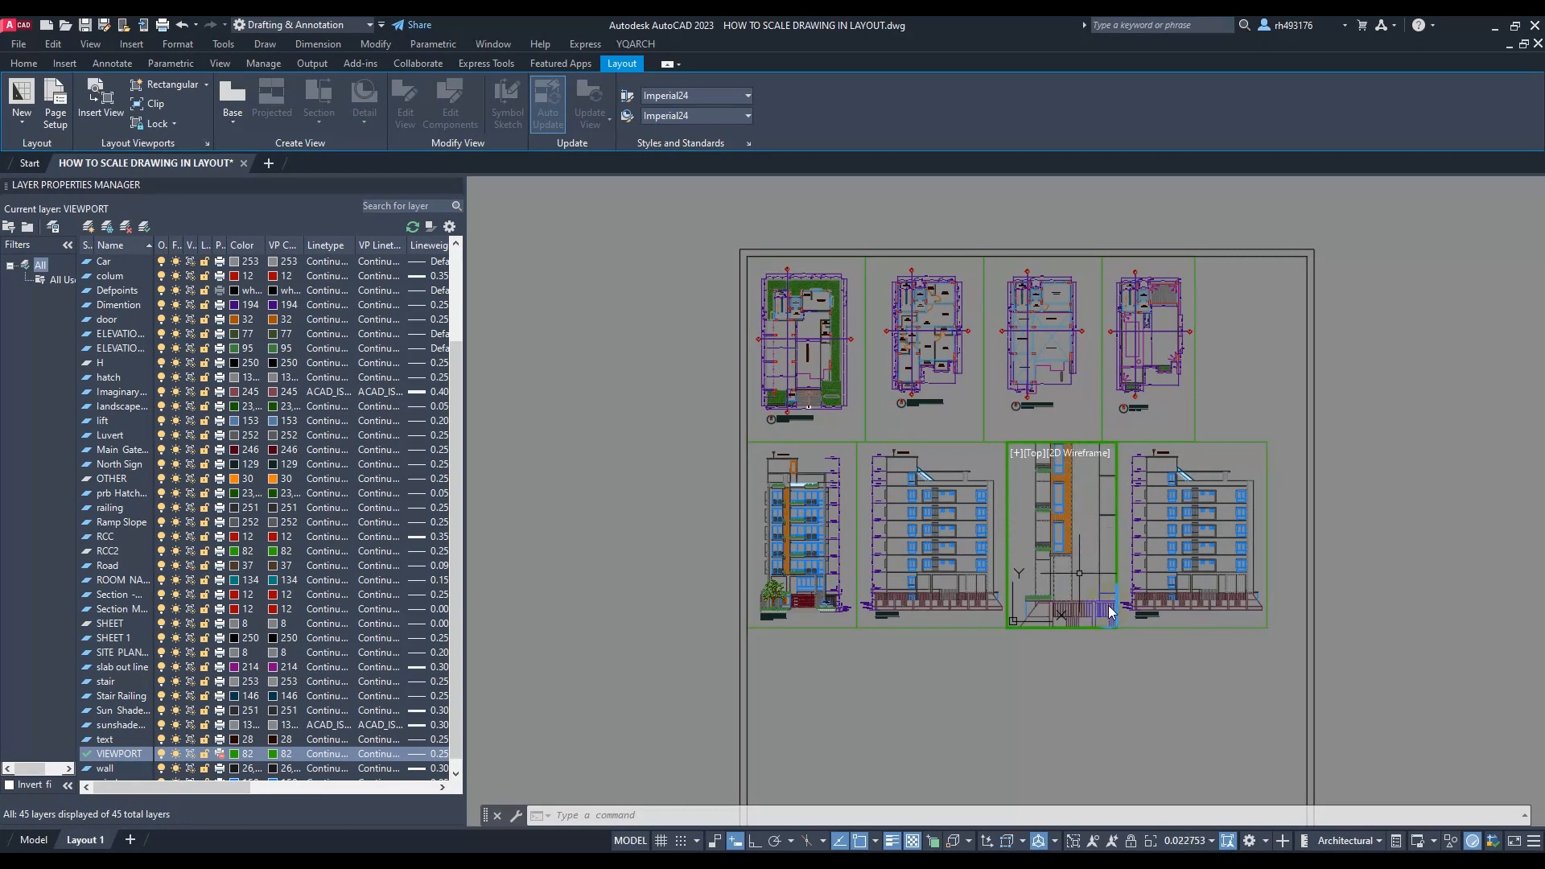
{"action": "scroll", "coordinate": [1102, 678], "scroll_direction": "down", "scroll_amount": 4}
{"action": "scroll", "coordinate": [1102, 682], "scroll_direction": "up", "scroll_amount": 2}
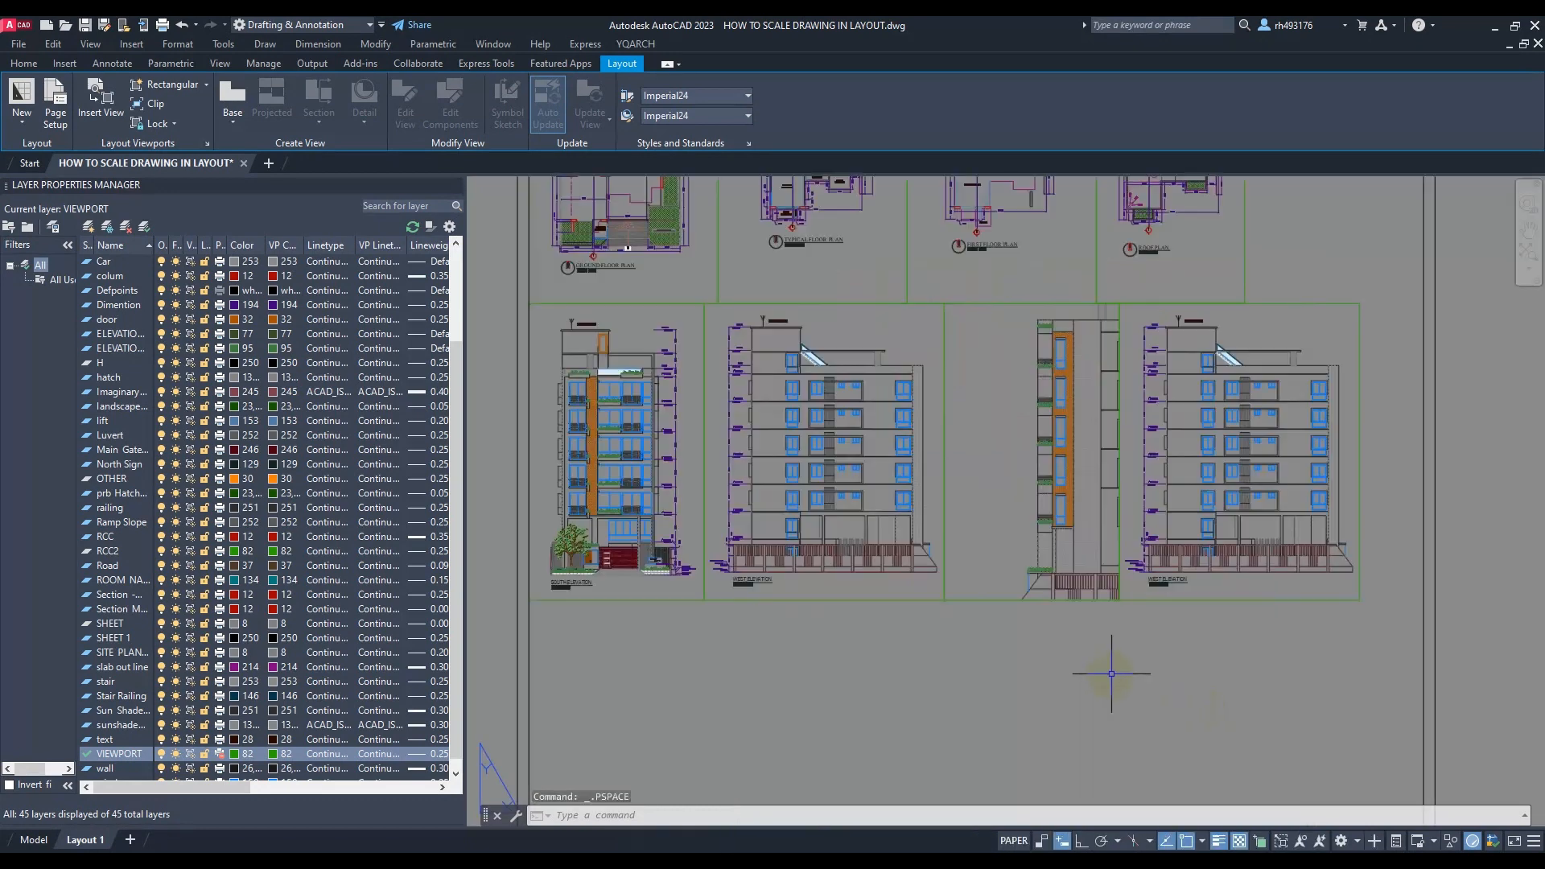
Show the north elevation centered in the lower row's third viewport at 1:100 scale, and return to paper space
{"action": "double_click", "coordinate": [1034, 462]}
{"action": "scroll", "coordinate": [1018, 461], "scroll_direction": "down", "scroll_amount": 5}
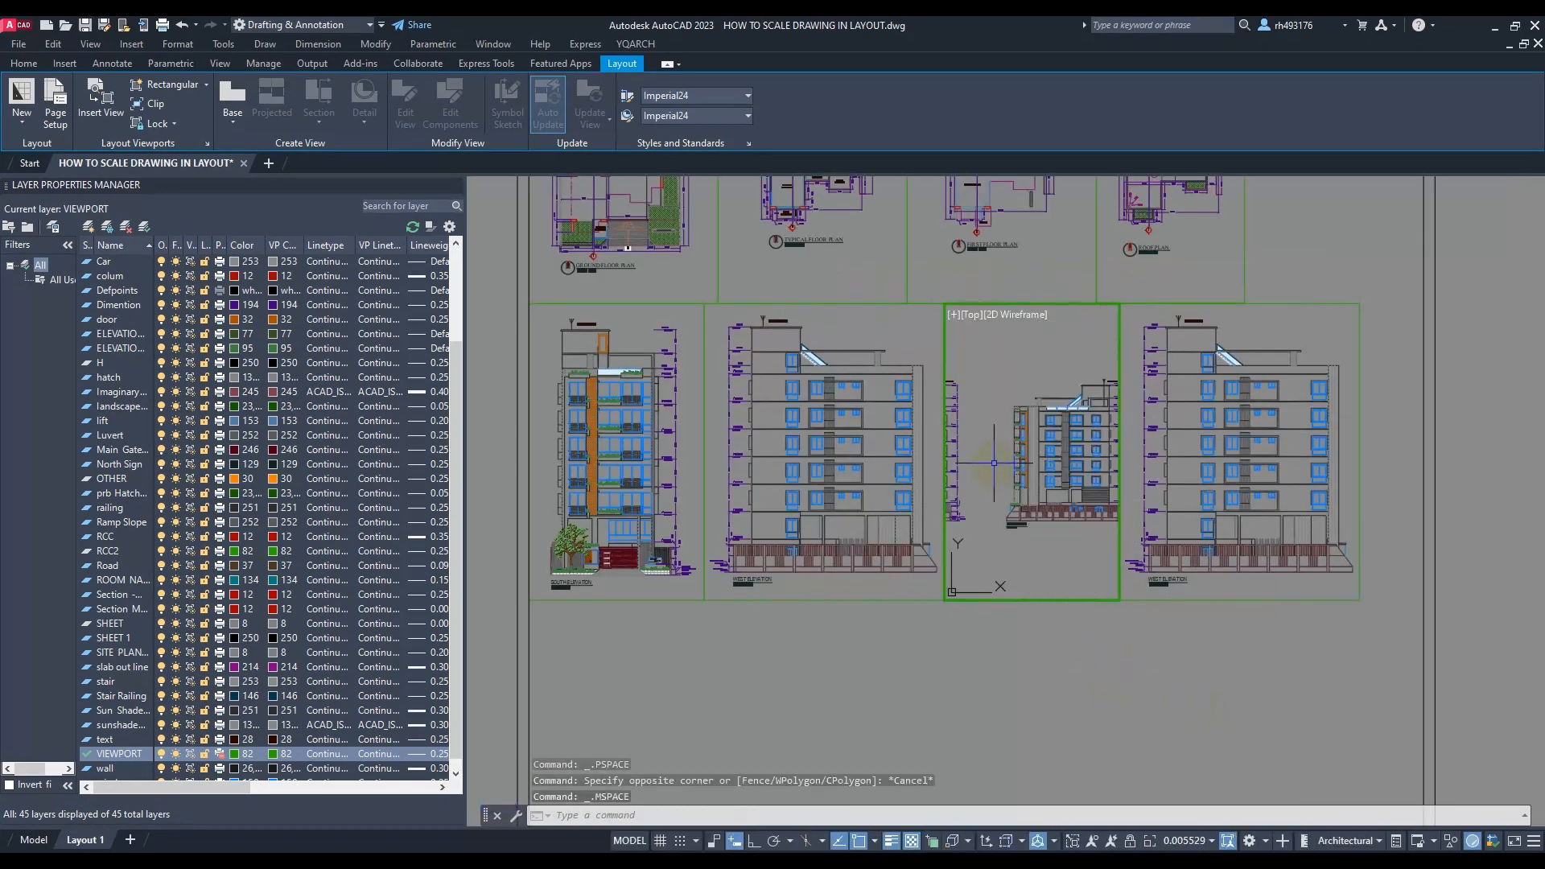
{"action": "scroll", "coordinate": [1006, 459], "scroll_direction": "down", "scroll_amount": 4}
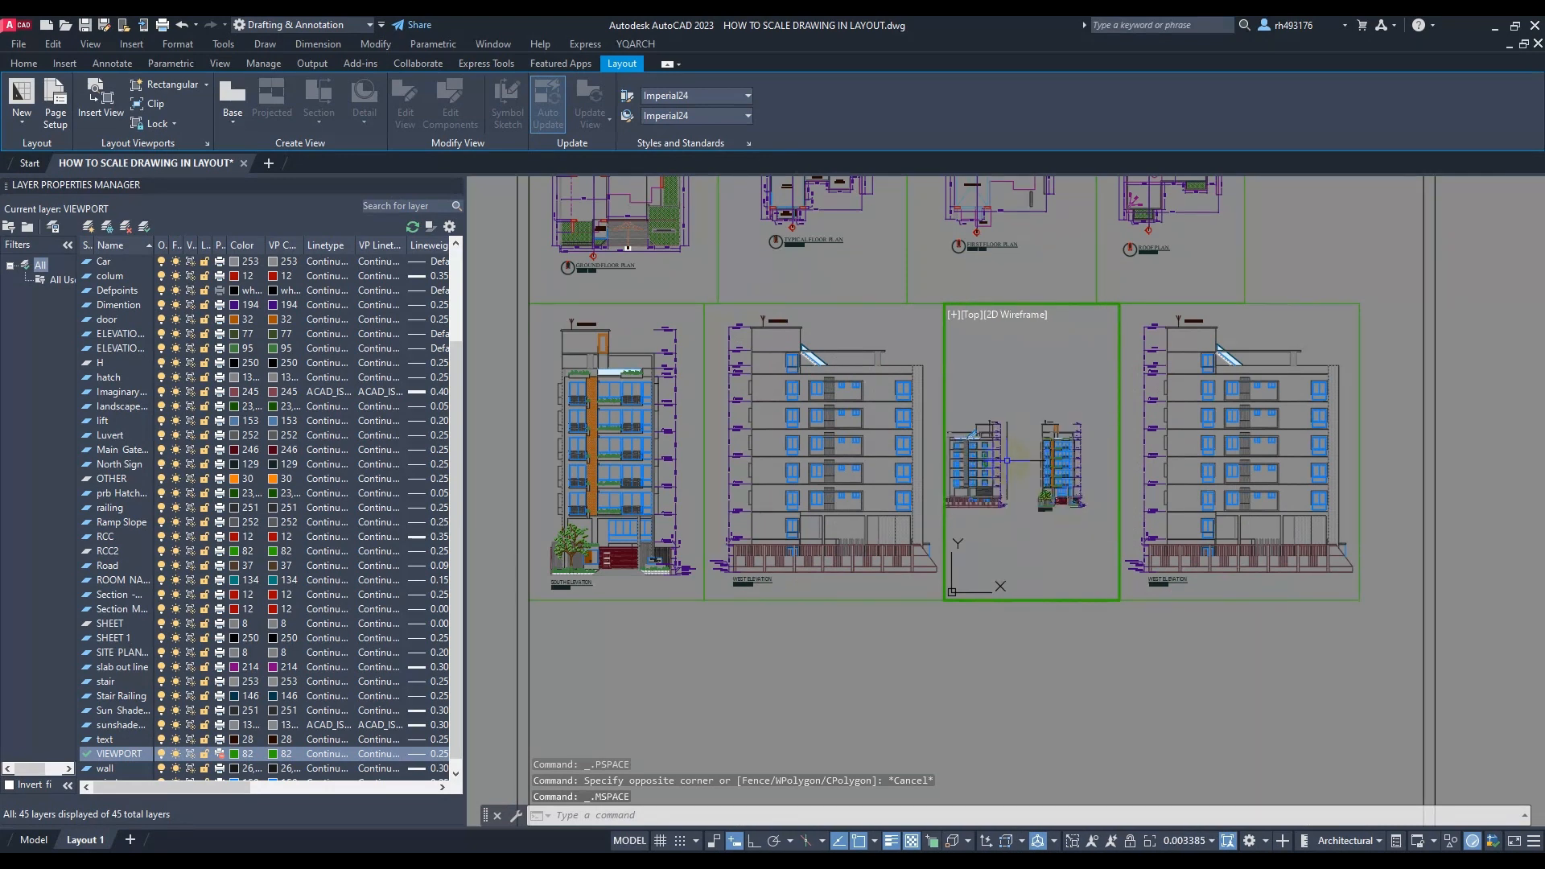
{"action": "scroll", "coordinate": [1117, 484], "scroll_direction": "up", "scroll_amount": 4}
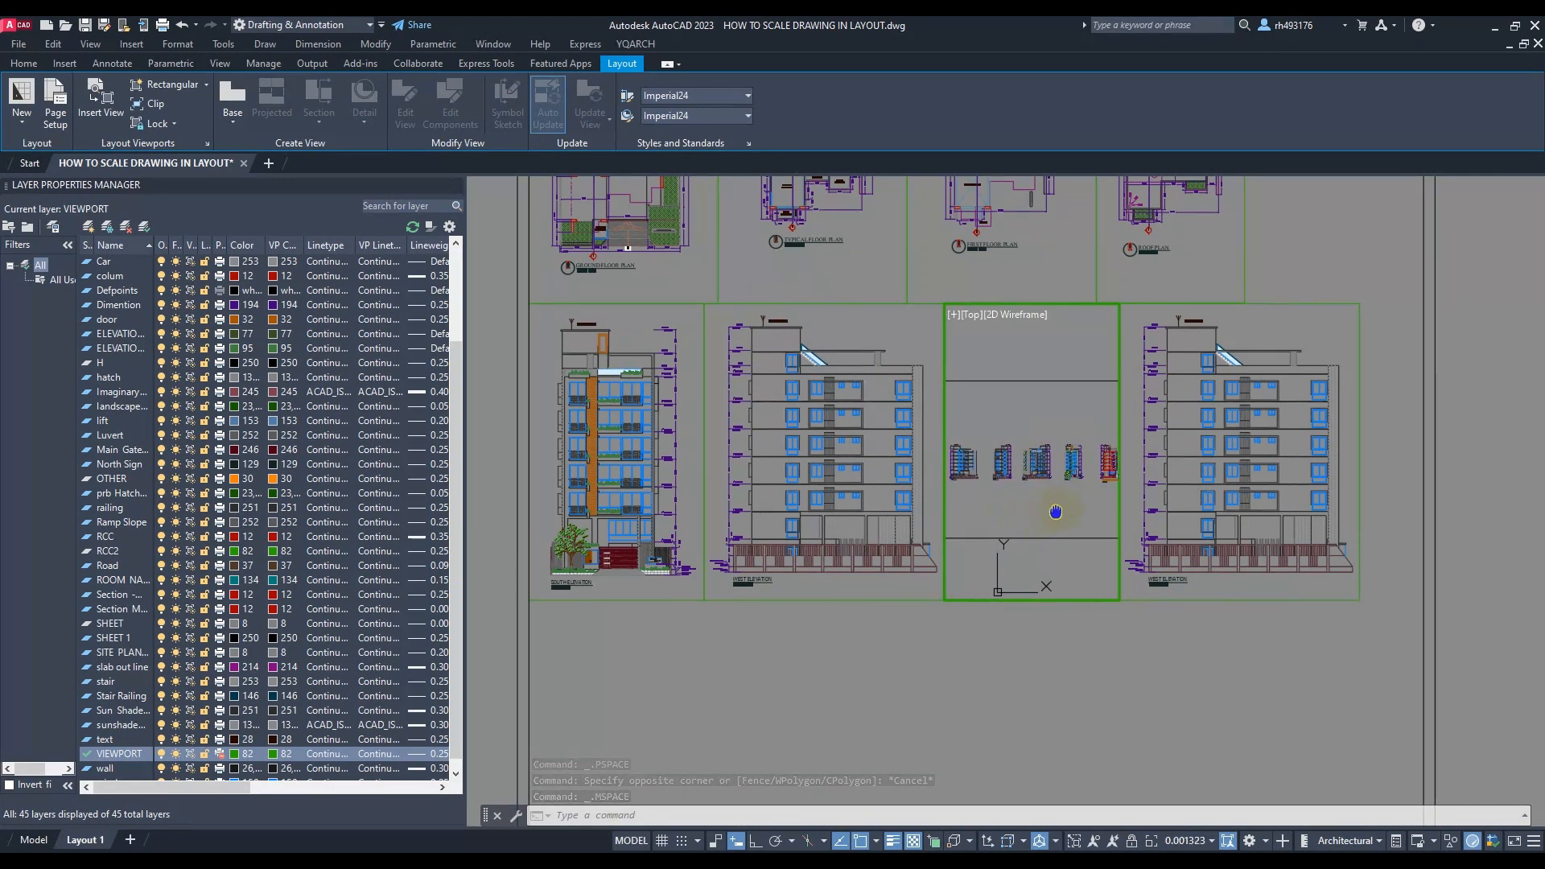
{"action": "scroll", "coordinate": [1118, 483], "scroll_direction": "up", "scroll_amount": 4}
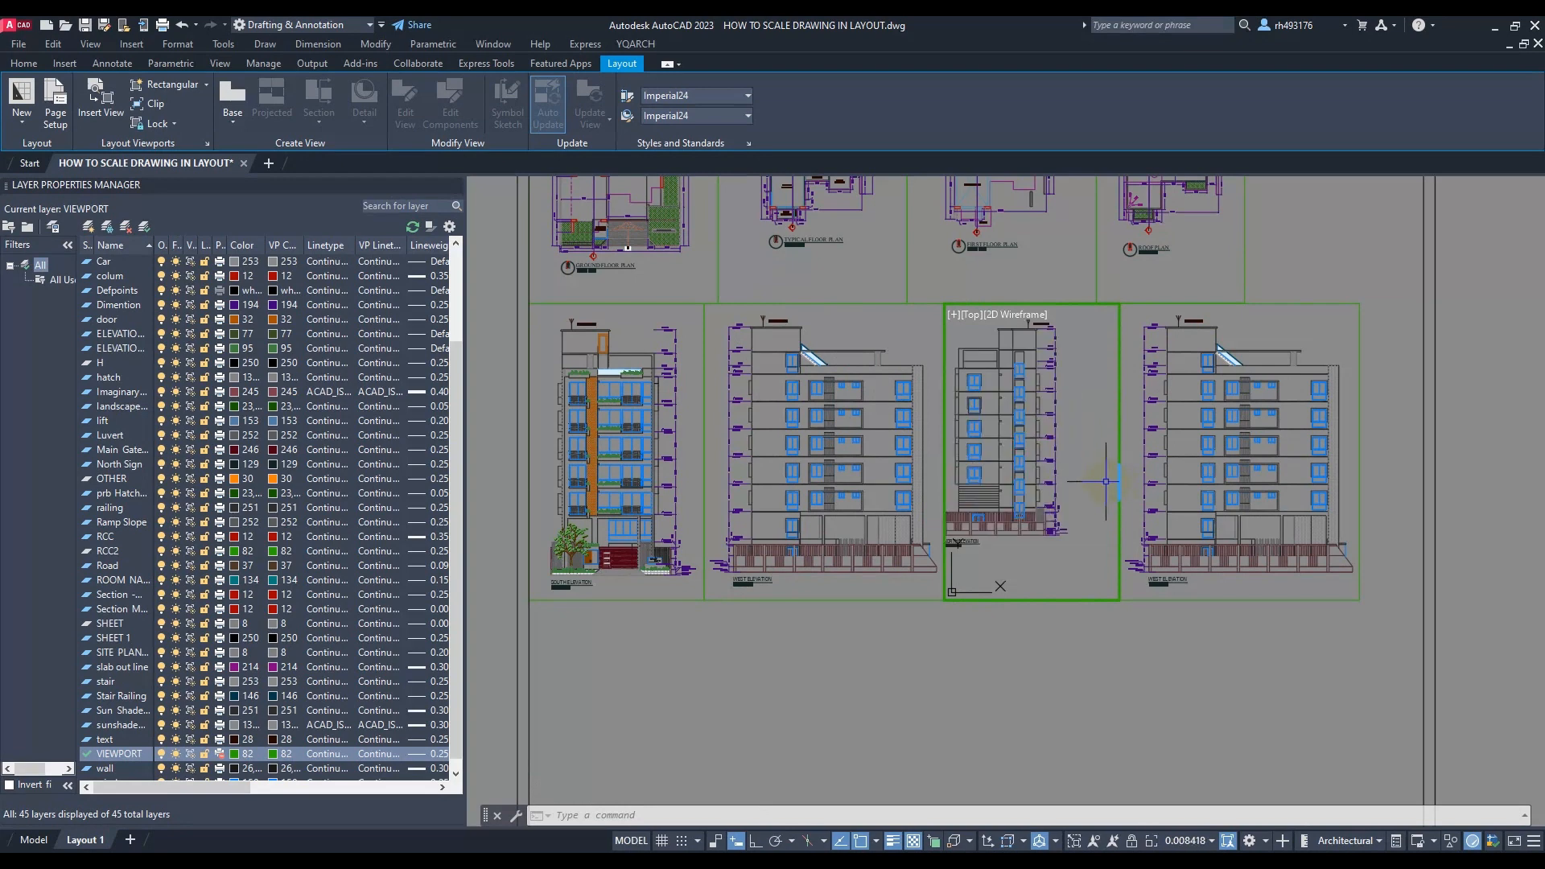
{"action": "left_click", "coordinate": [1205, 842]}
{"action": "left_click", "coordinate": [1172, 652]}
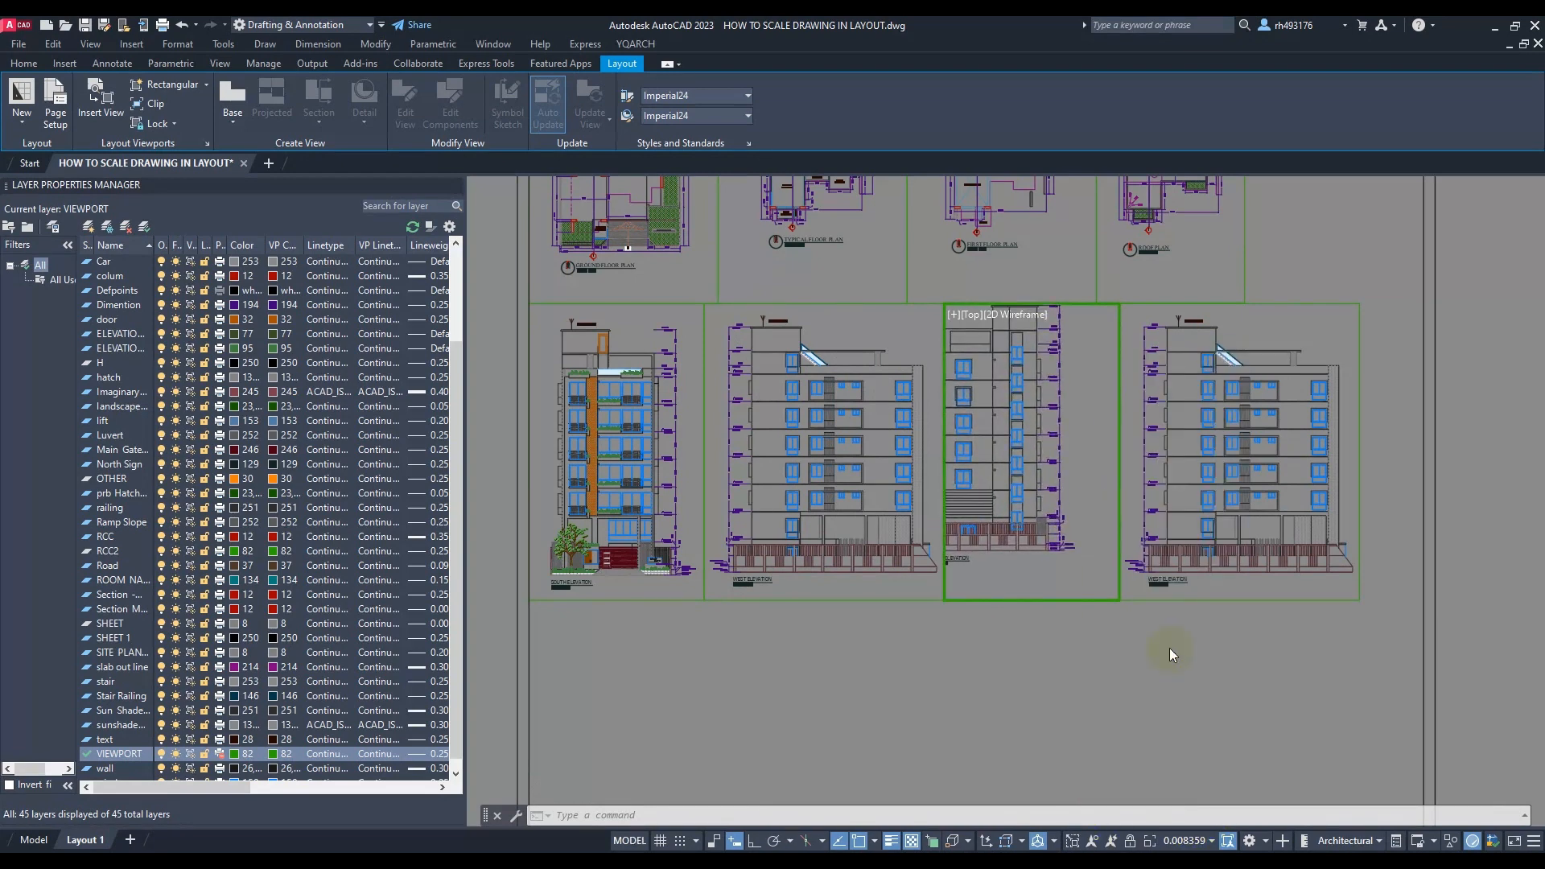
{"action": "middle_click_drag", "start_coordinate": [1101, 378], "coordinate": [1118, 404]}
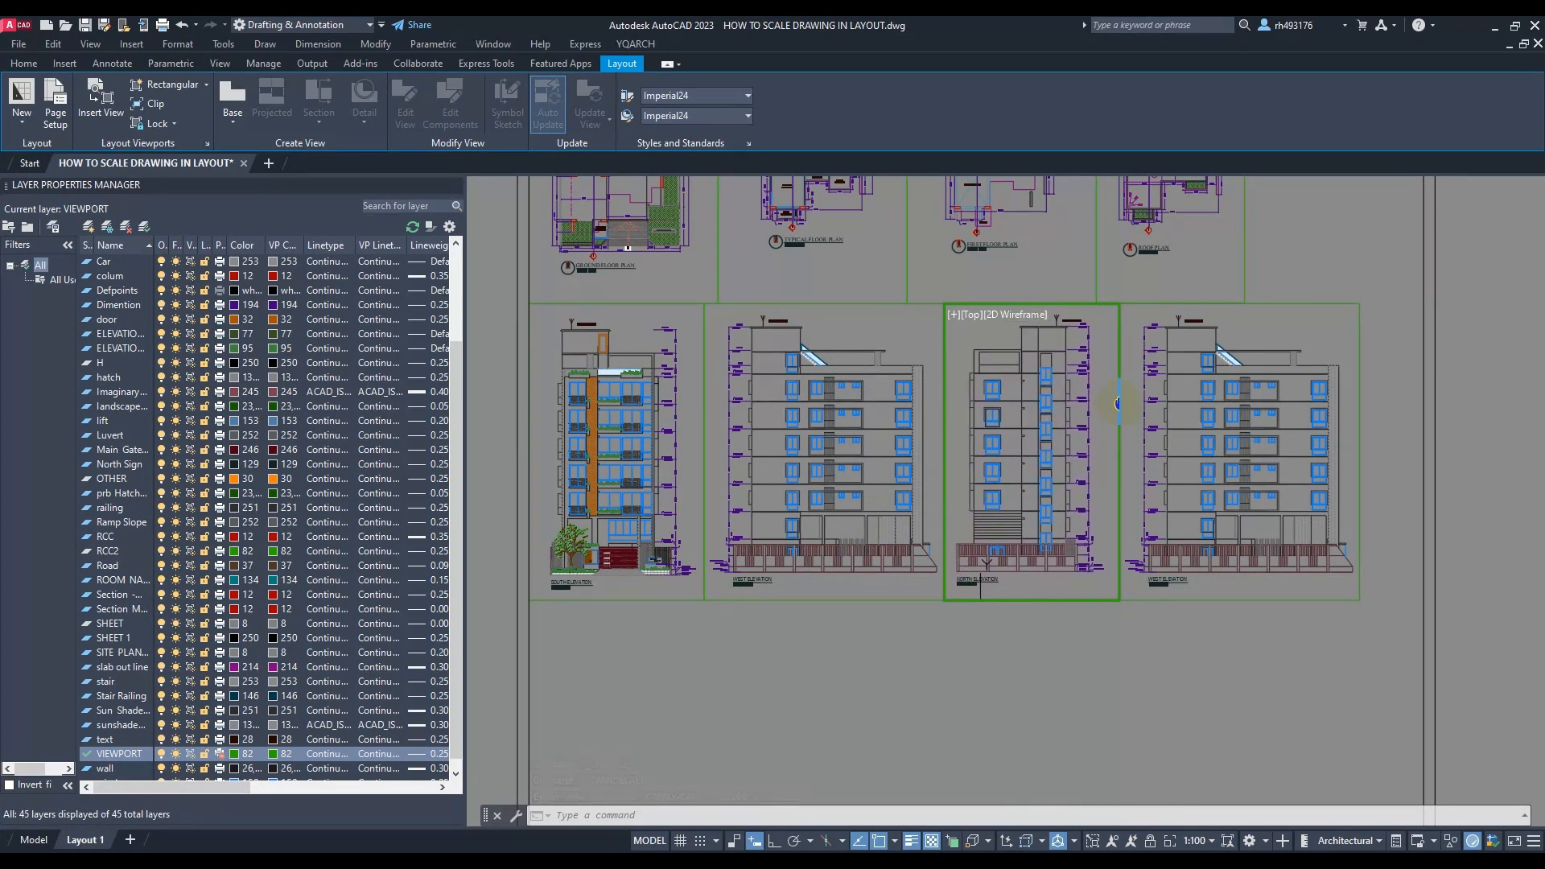
{"action": "double_click", "coordinate": [1005, 654]}
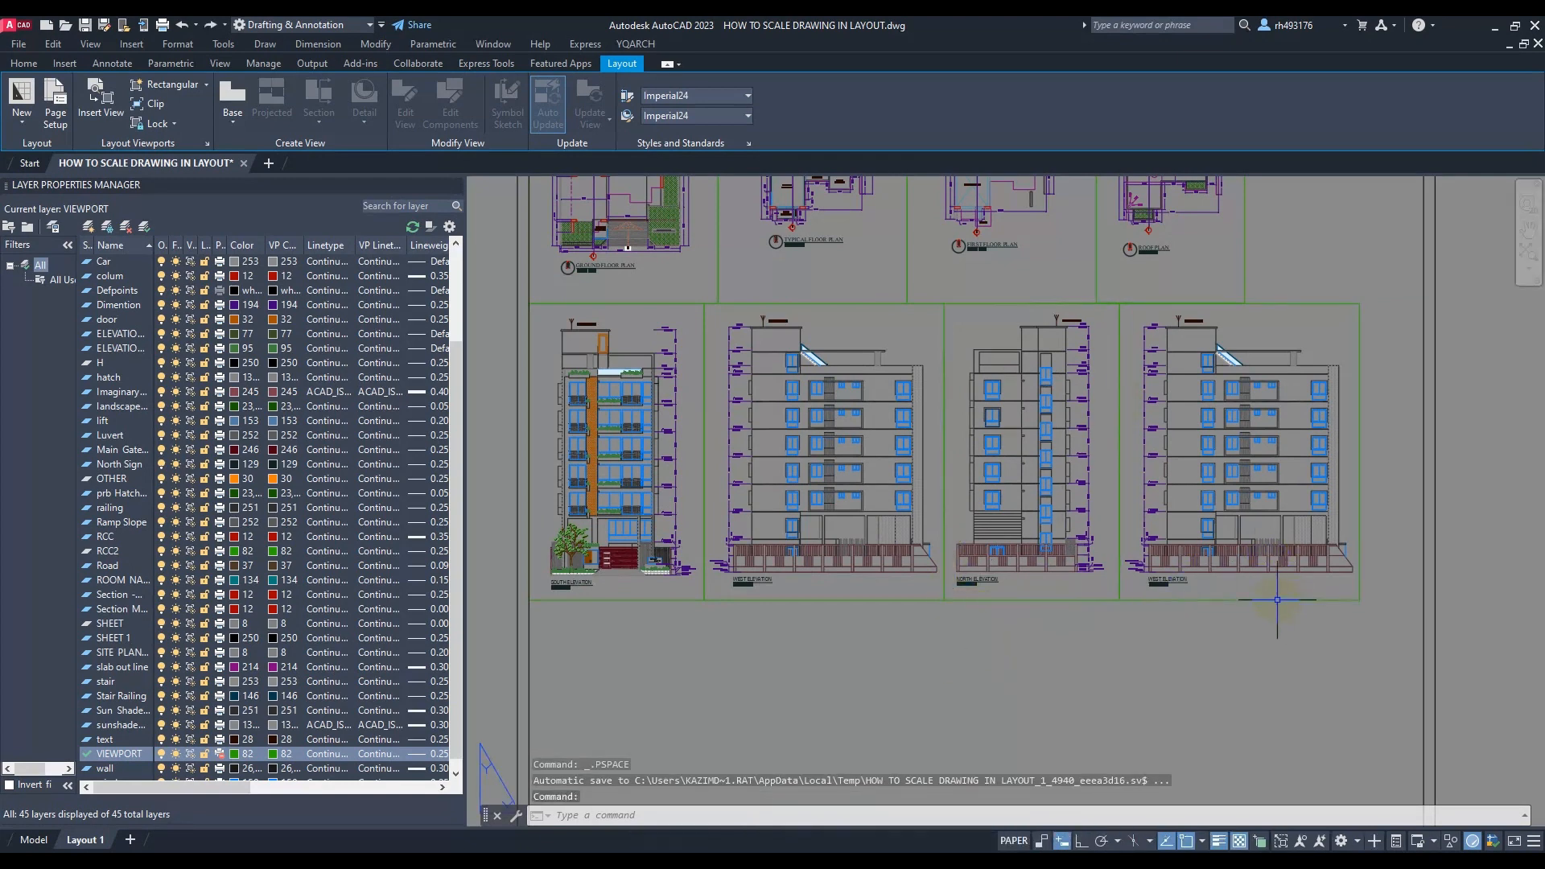
Replace the view in the lower row's fourth viewport with the east elevation at 1:100 scale, centered, and return to paper space
{"action": "double_click", "coordinate": [1249, 591]}
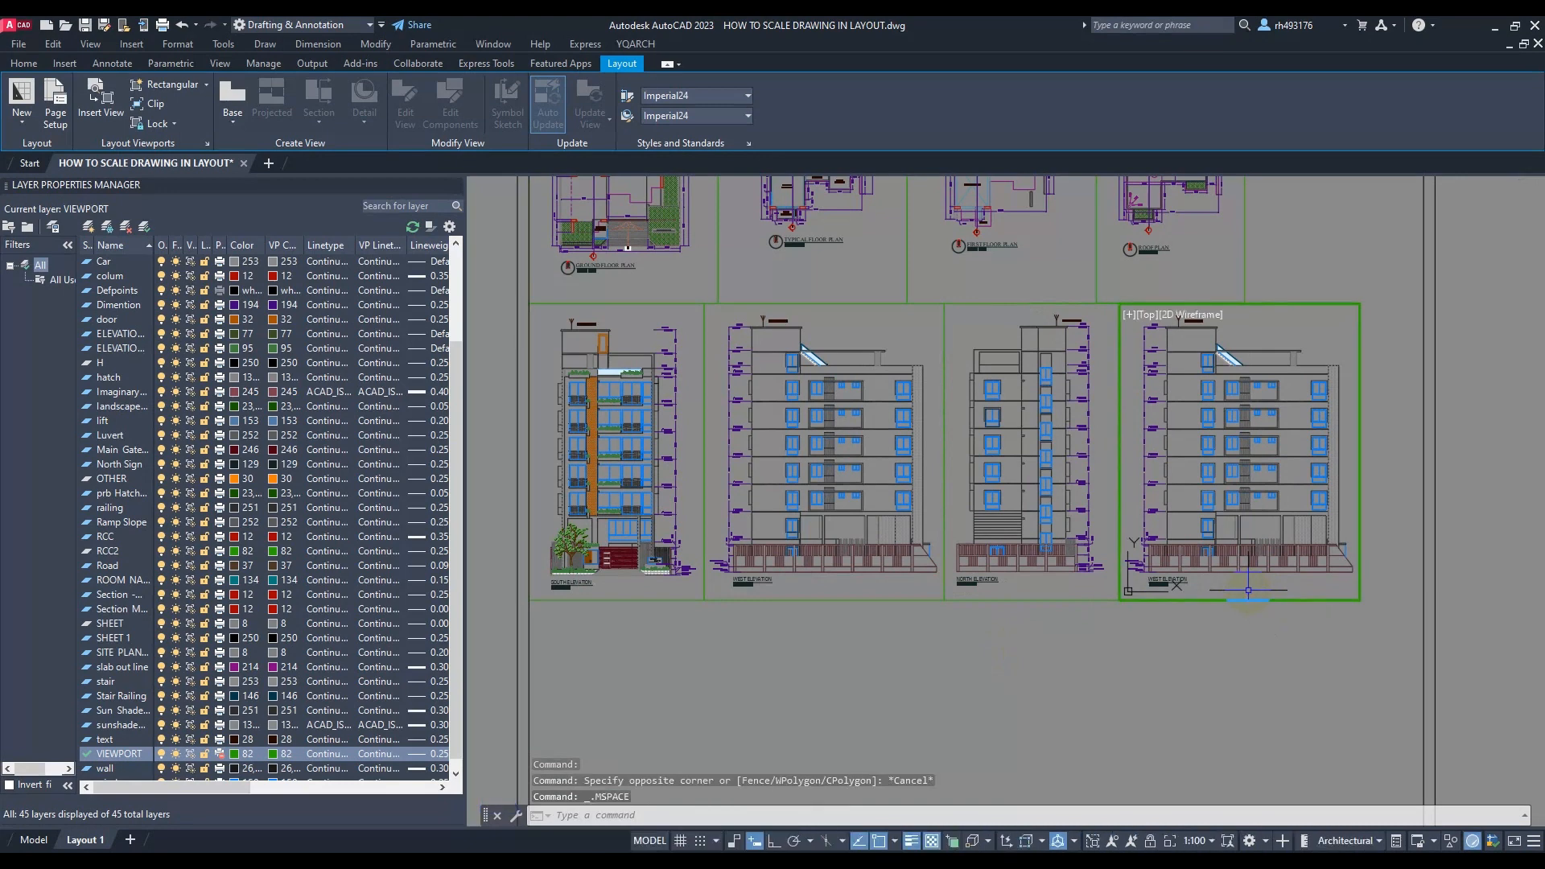
{"action": "scroll", "coordinate": [1231, 547], "scroll_direction": "down", "scroll_amount": 10}
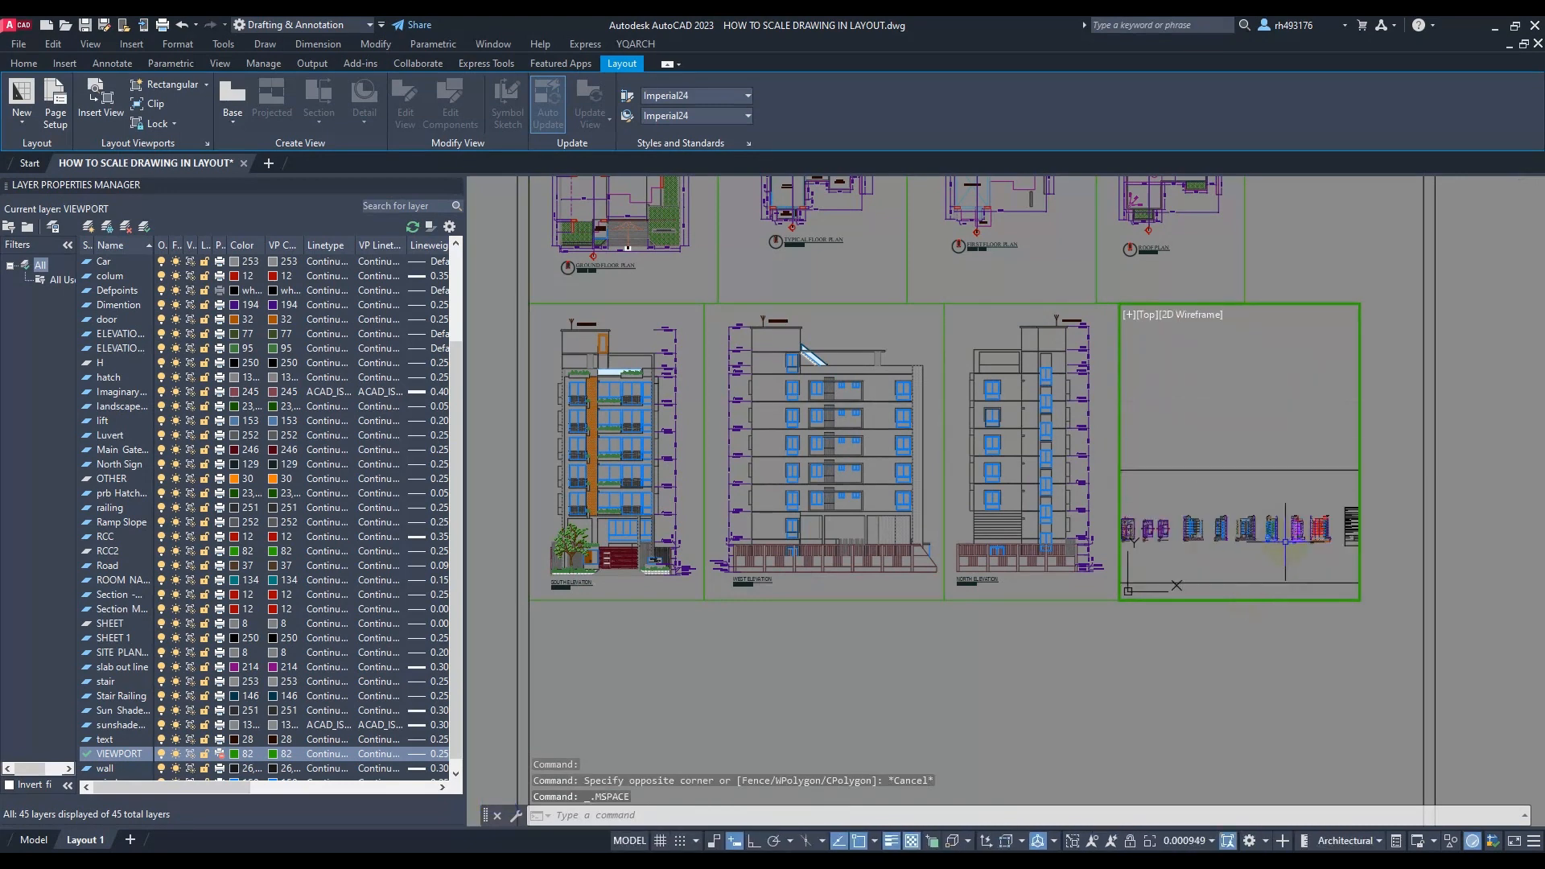
{"action": "scroll", "coordinate": [1224, 519], "scroll_direction": "up", "scroll_amount": 4}
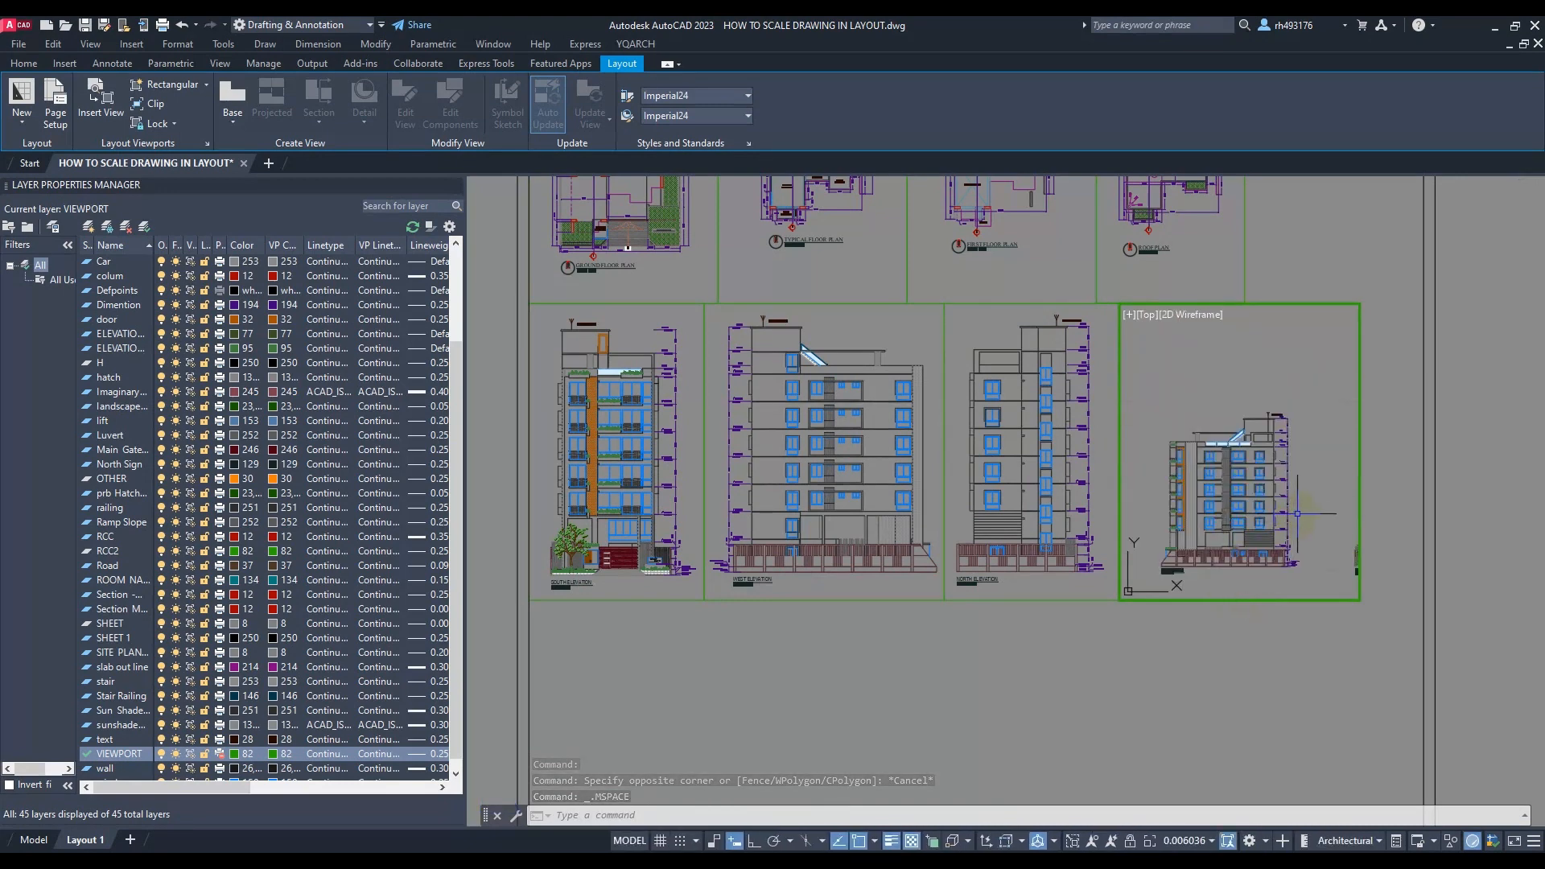
{"action": "left_click", "coordinate": [1184, 841]}
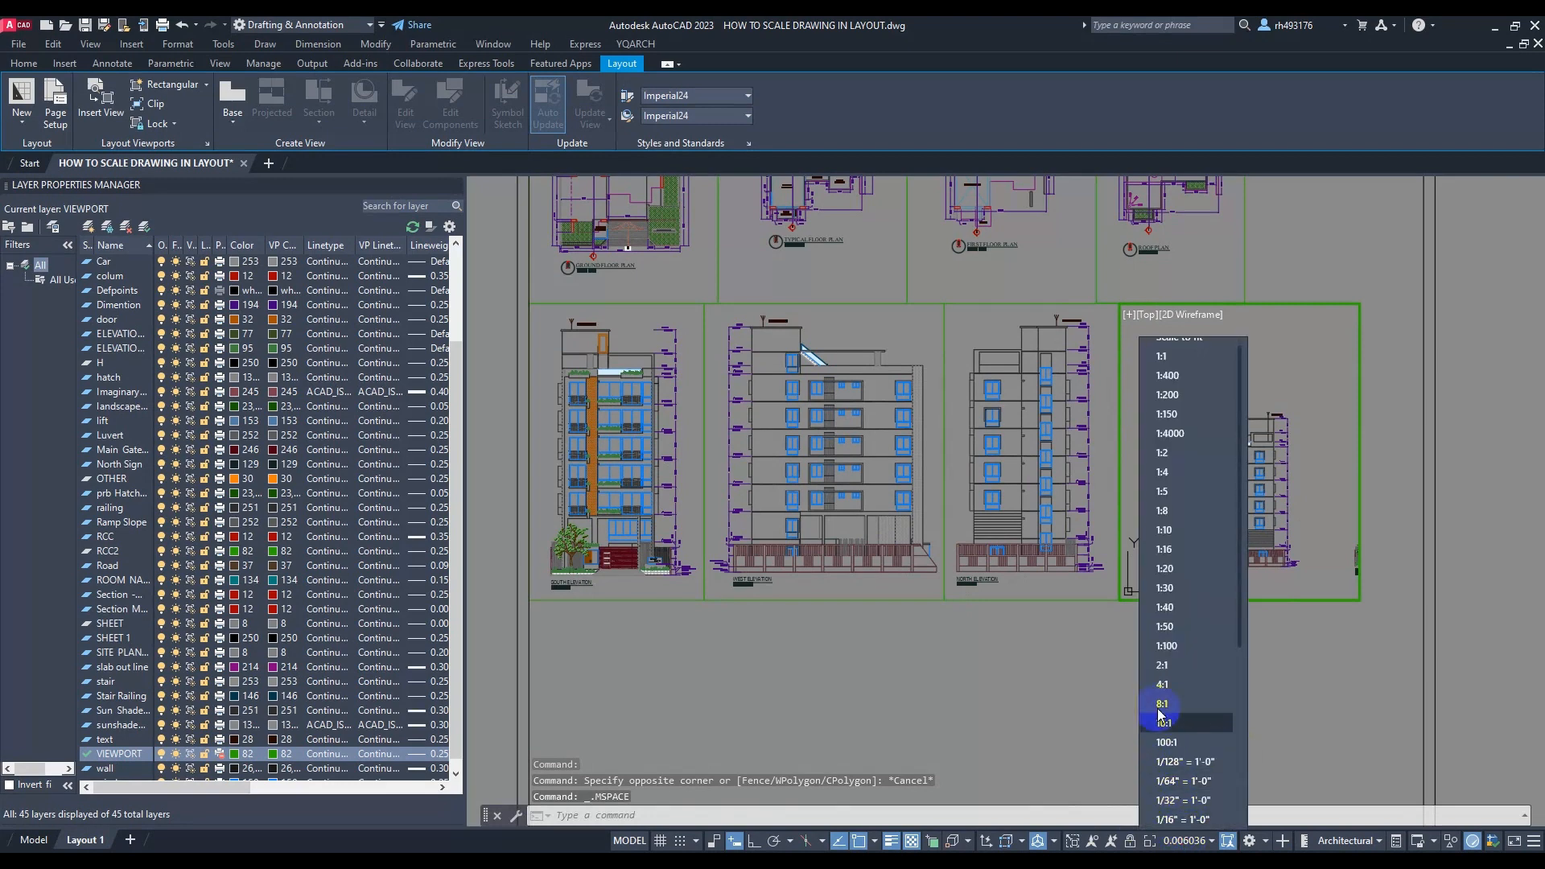
{"action": "left_click", "coordinate": [1184, 646]}
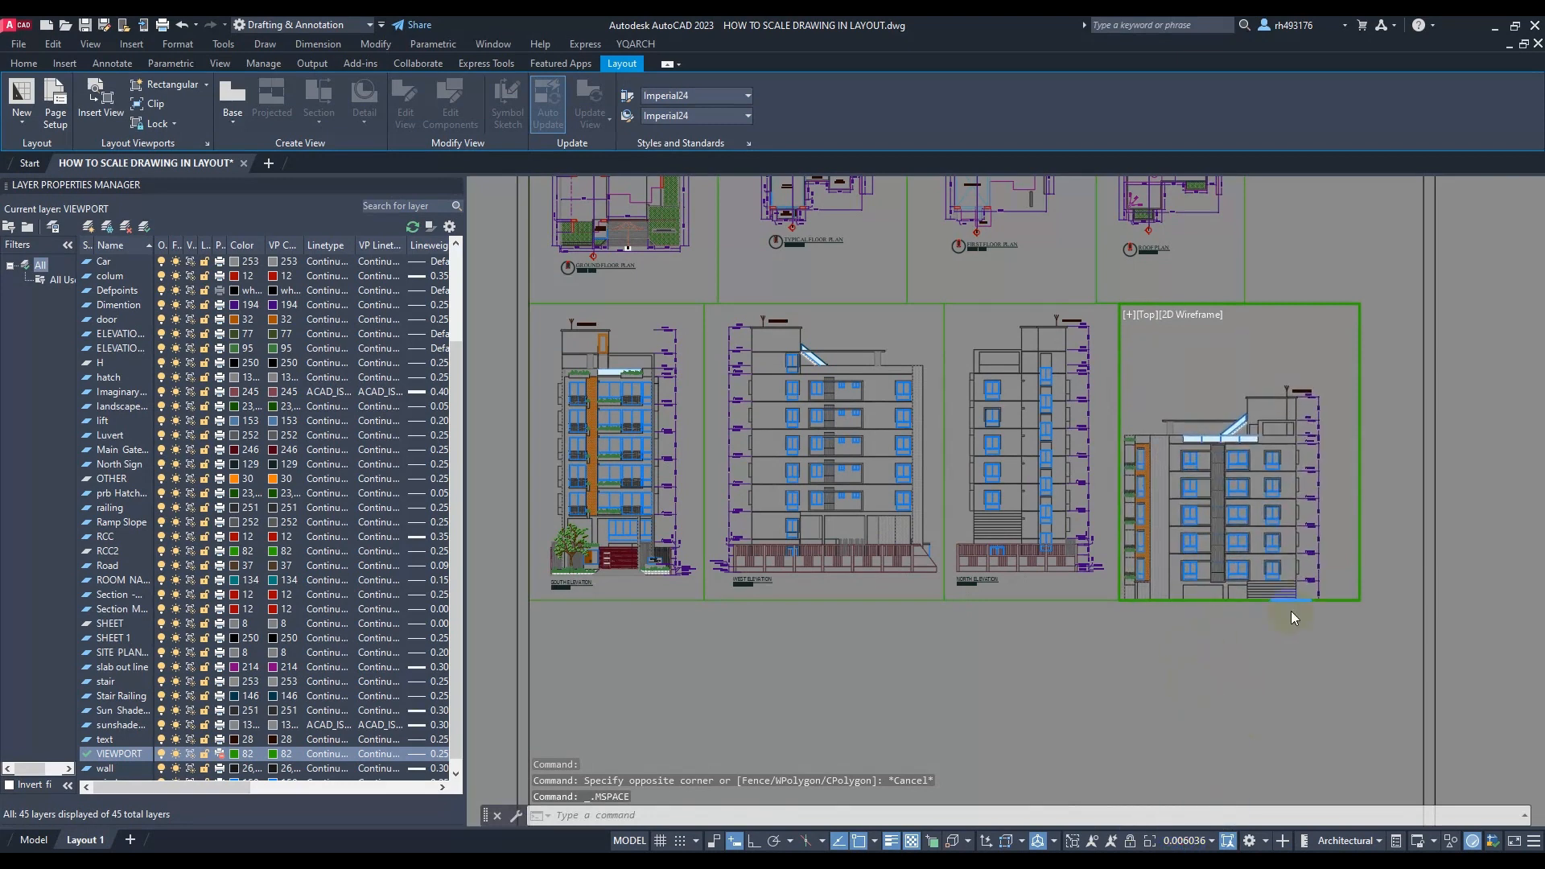
{"action": "middle_click_drag", "start_coordinate": [1372, 471], "coordinate": [1355, 451]}
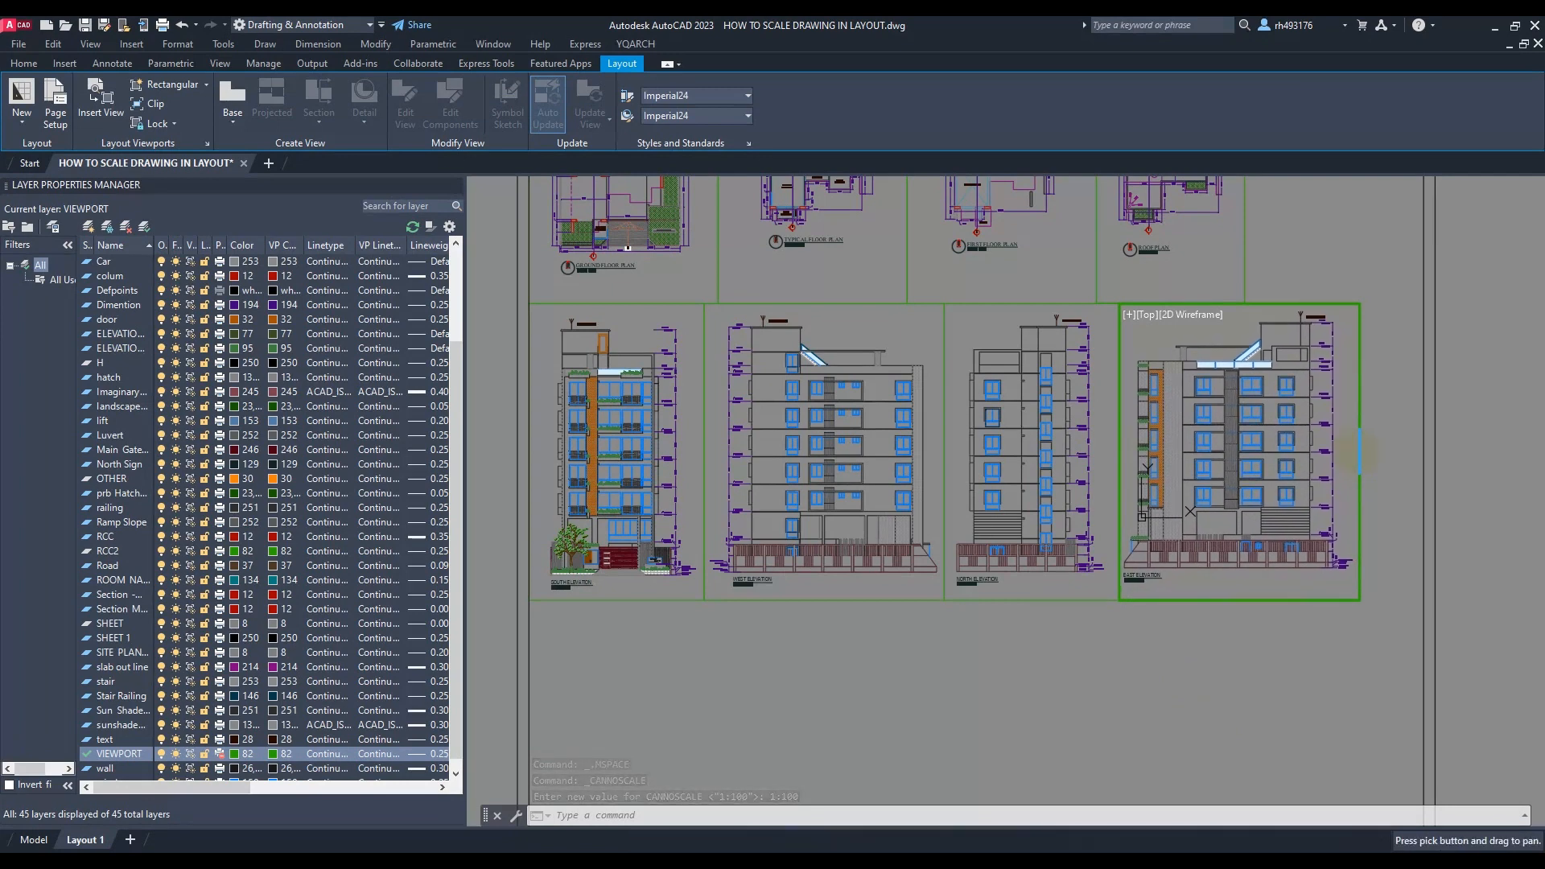
{"action": "double_click", "coordinate": [1130, 736]}
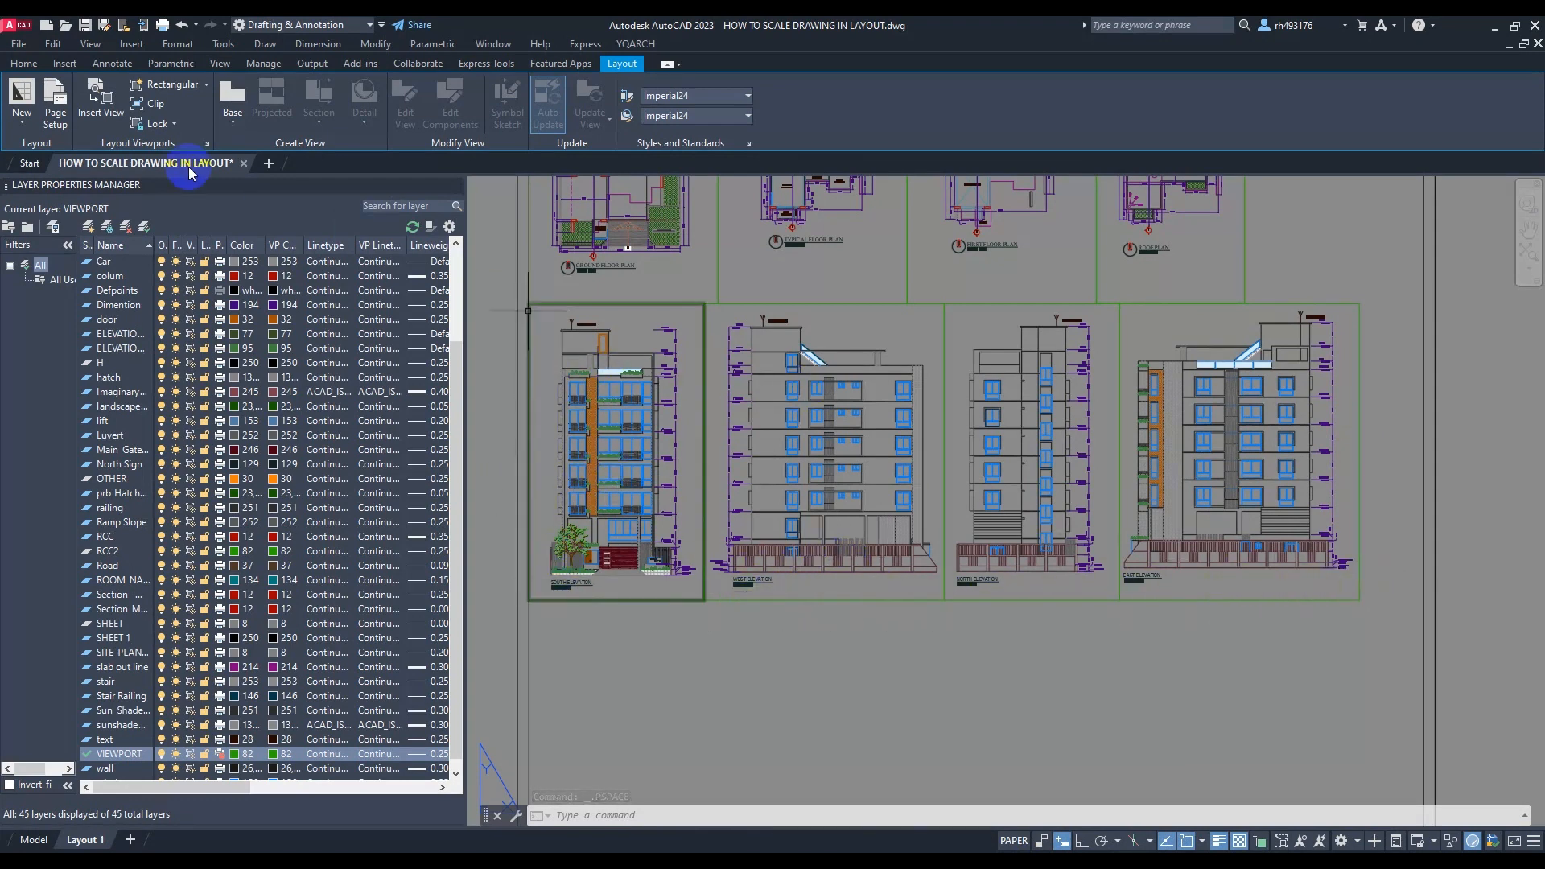
Draw a horizontal guide line from the south elevation's ground level across all four elevation viewports to the row's outer edge
{"action": "left_click", "coordinate": [18, 63]}
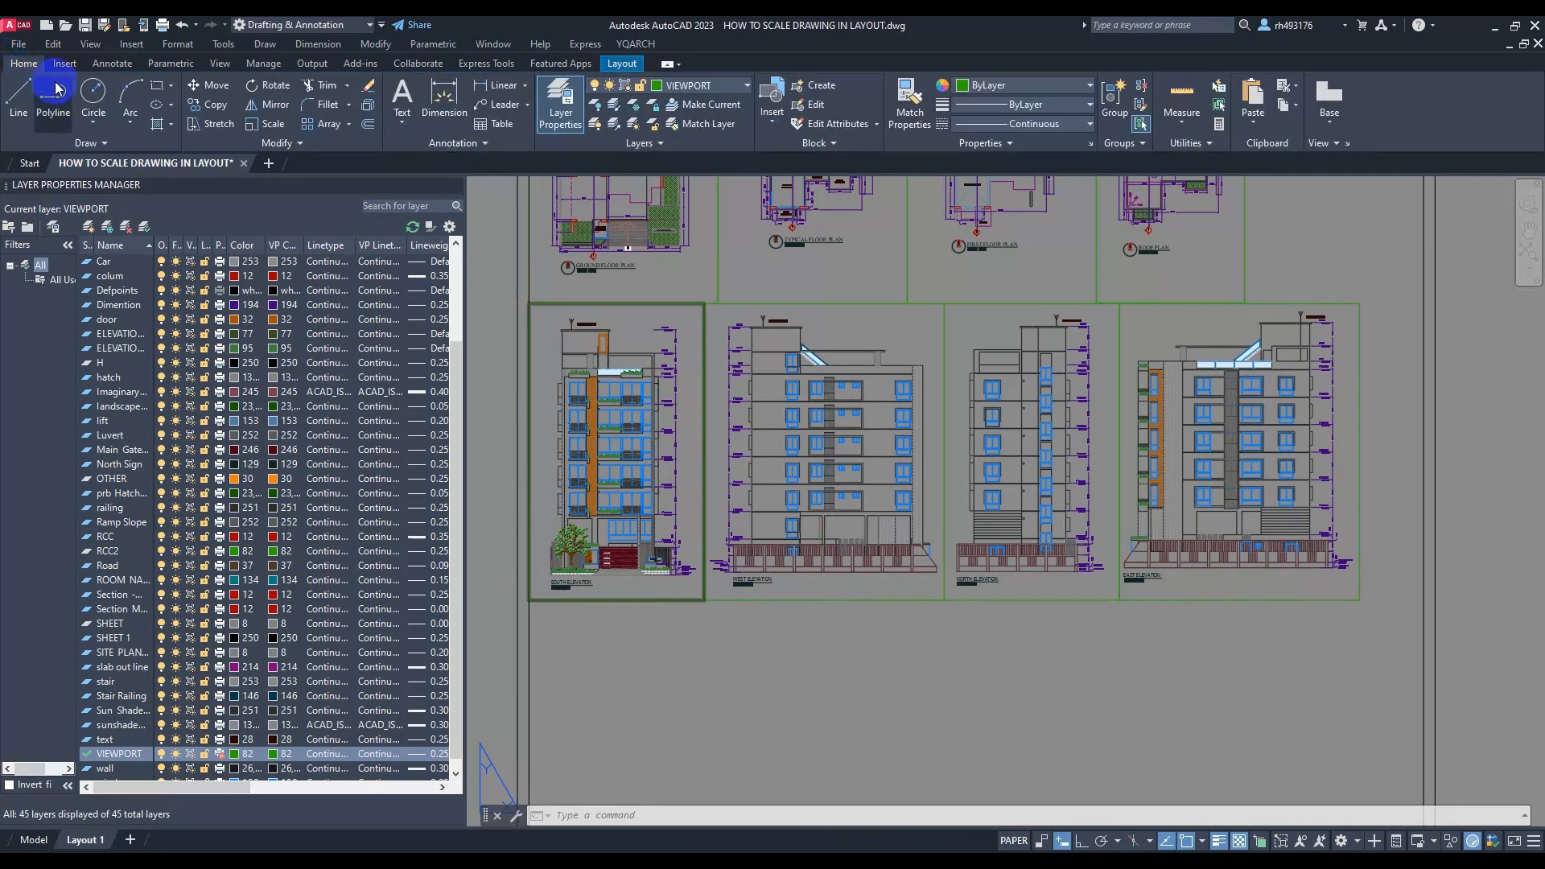
{"action": "left_click", "coordinate": [19, 97]}
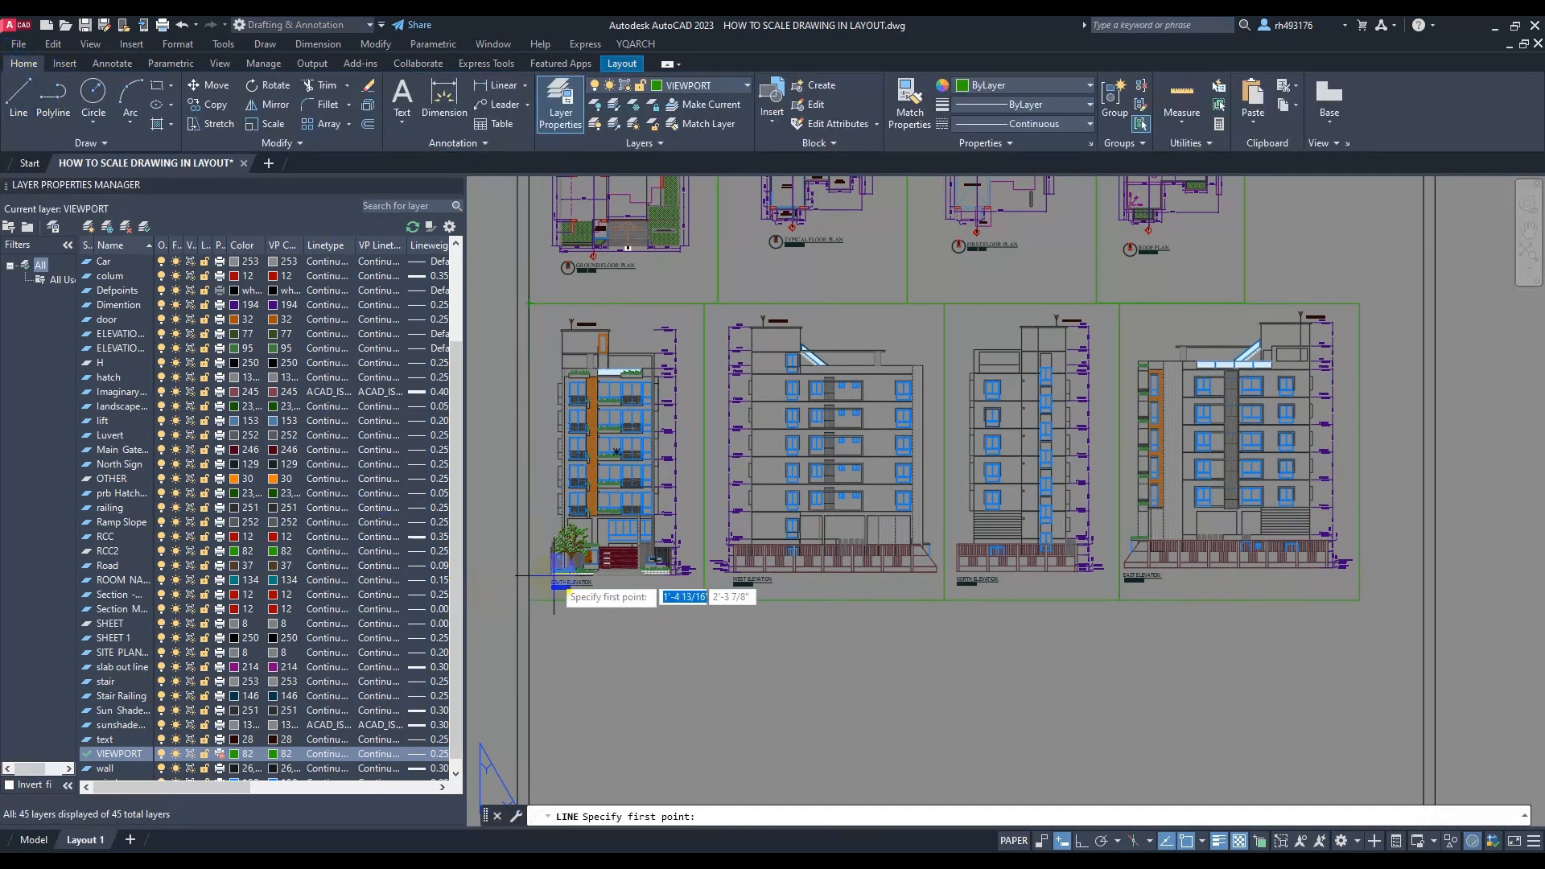
{"action": "left_click", "coordinate": [531, 599]}
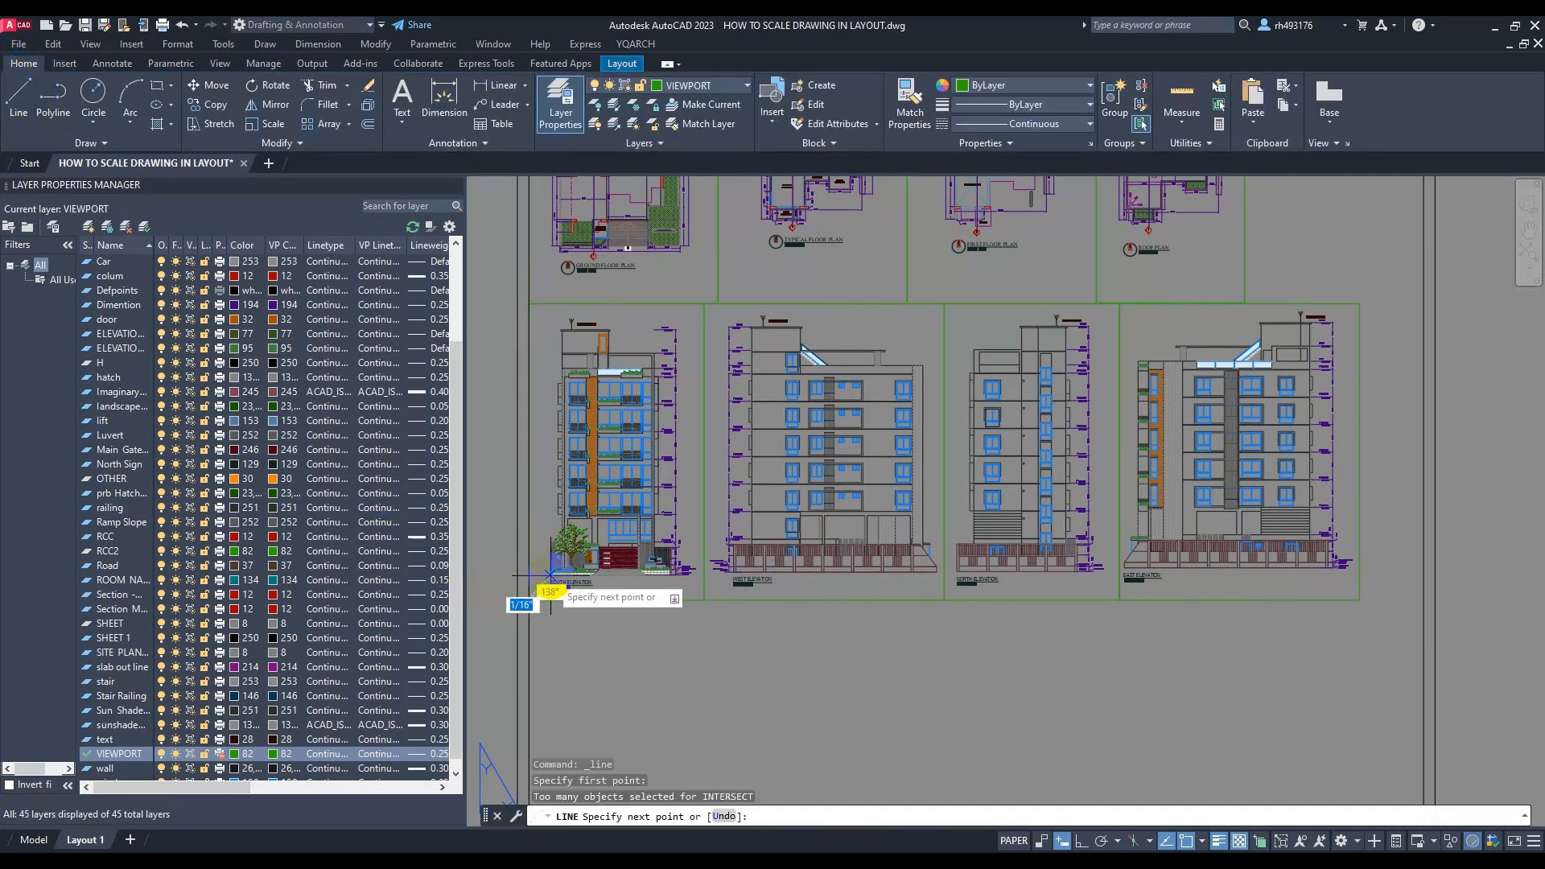
{"action": "left_click", "coordinate": [1360, 576]}
{"action": "key", "text": "Return"}
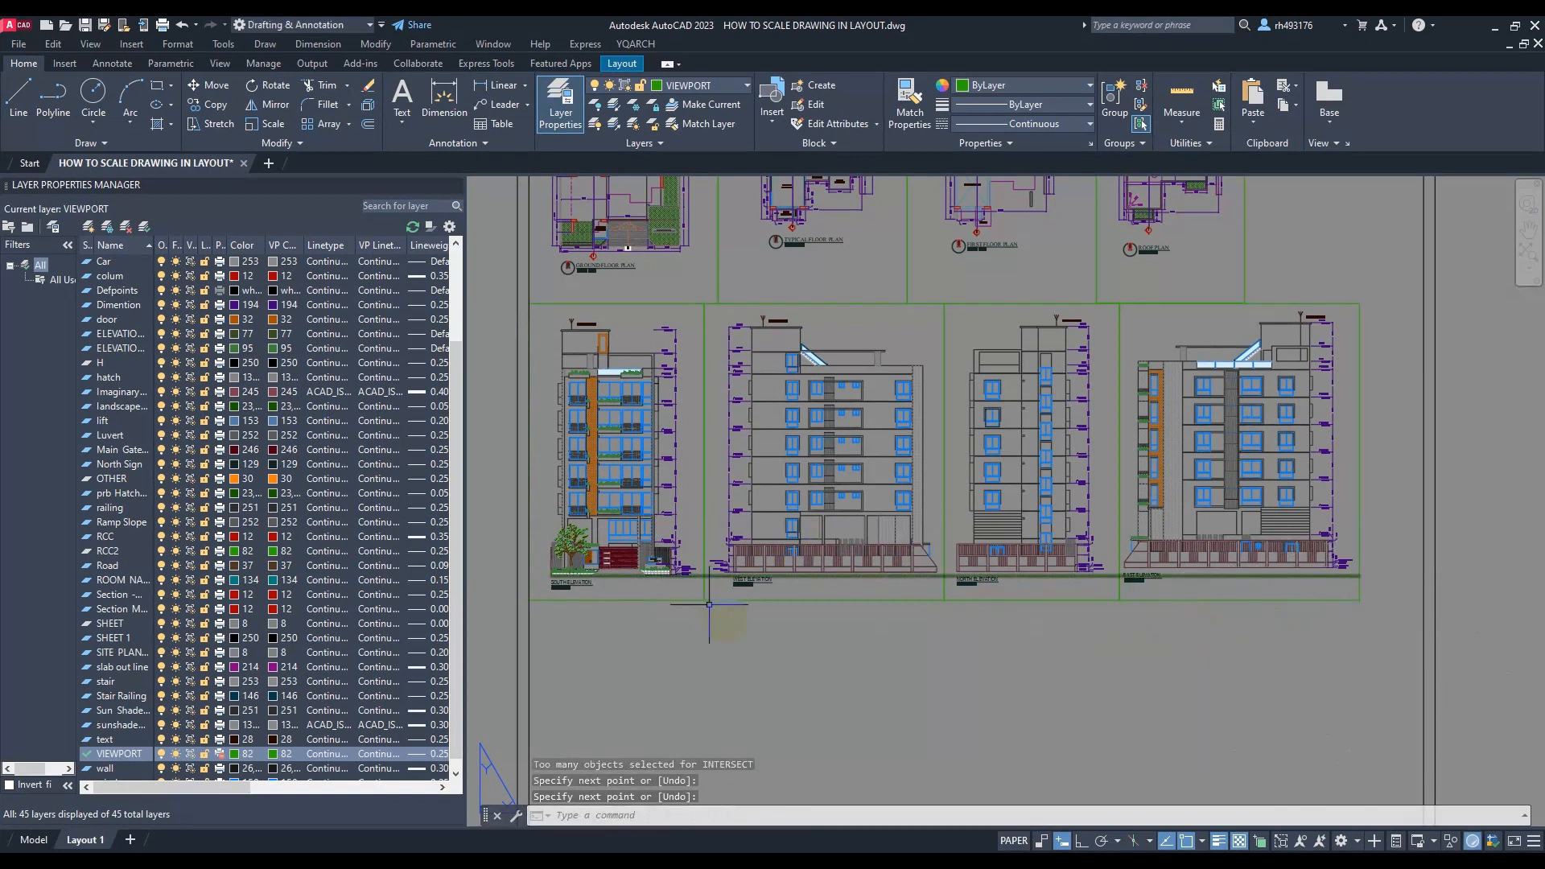
Shift the west elevation down inside its viewport so the boundary wall's base meets the guide line, and return to paper space
{"action": "scroll", "coordinate": [730, 567], "scroll_direction": "up", "scroll_amount": 4}
{"action": "double_click", "coordinate": [692, 468]}
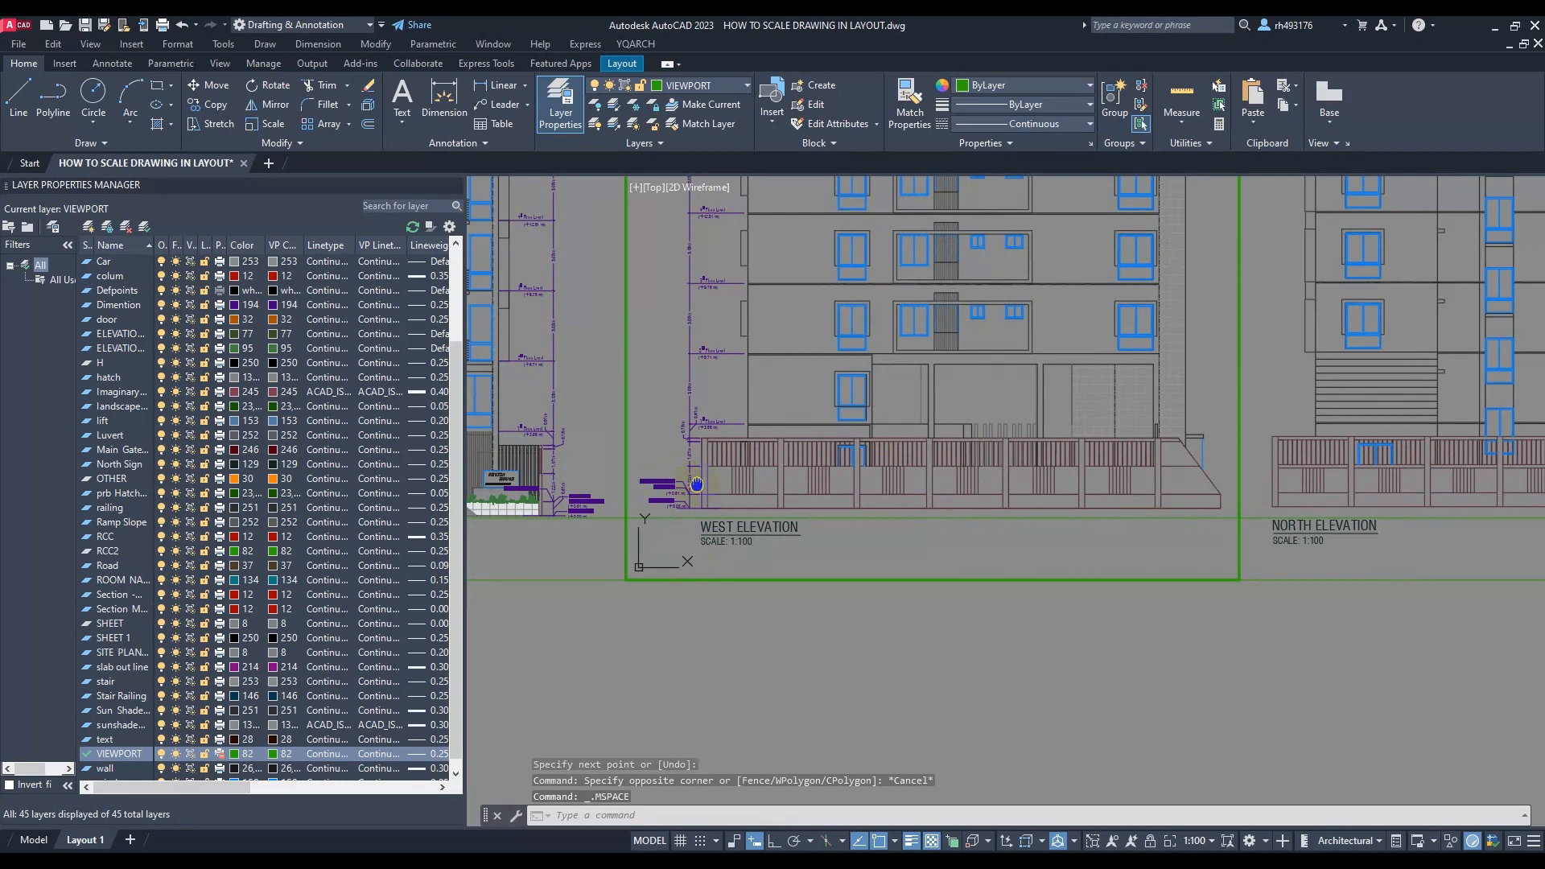
{"action": "middle_click_drag", "start_coordinate": [697, 484], "coordinate": [692, 493]}
{"action": "double_click", "coordinate": [766, 667]}
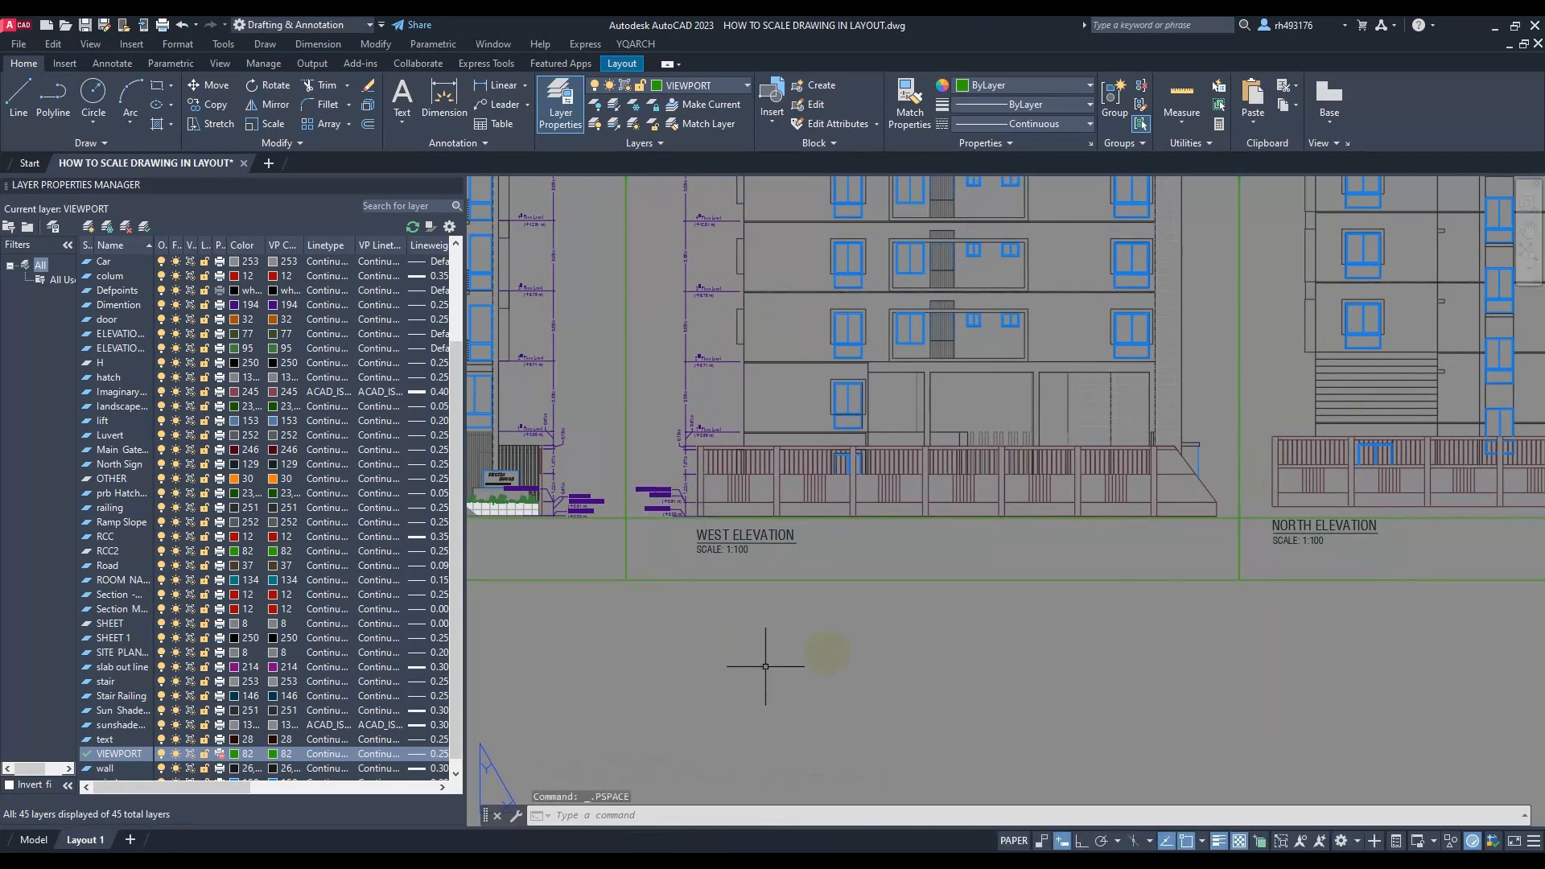
Shift the north elevation down inside its viewport so the boundary wall's base rests on the guide line
{"action": "scroll", "coordinate": [1311, 533], "scroll_direction": "up", "scroll_amount": 3}
{"action": "scroll", "coordinate": [814, 490], "scroll_direction": "down", "scroll_amount": 2}
{"action": "scroll", "coordinate": [1168, 486], "scroll_direction": "up", "scroll_amount": 2}
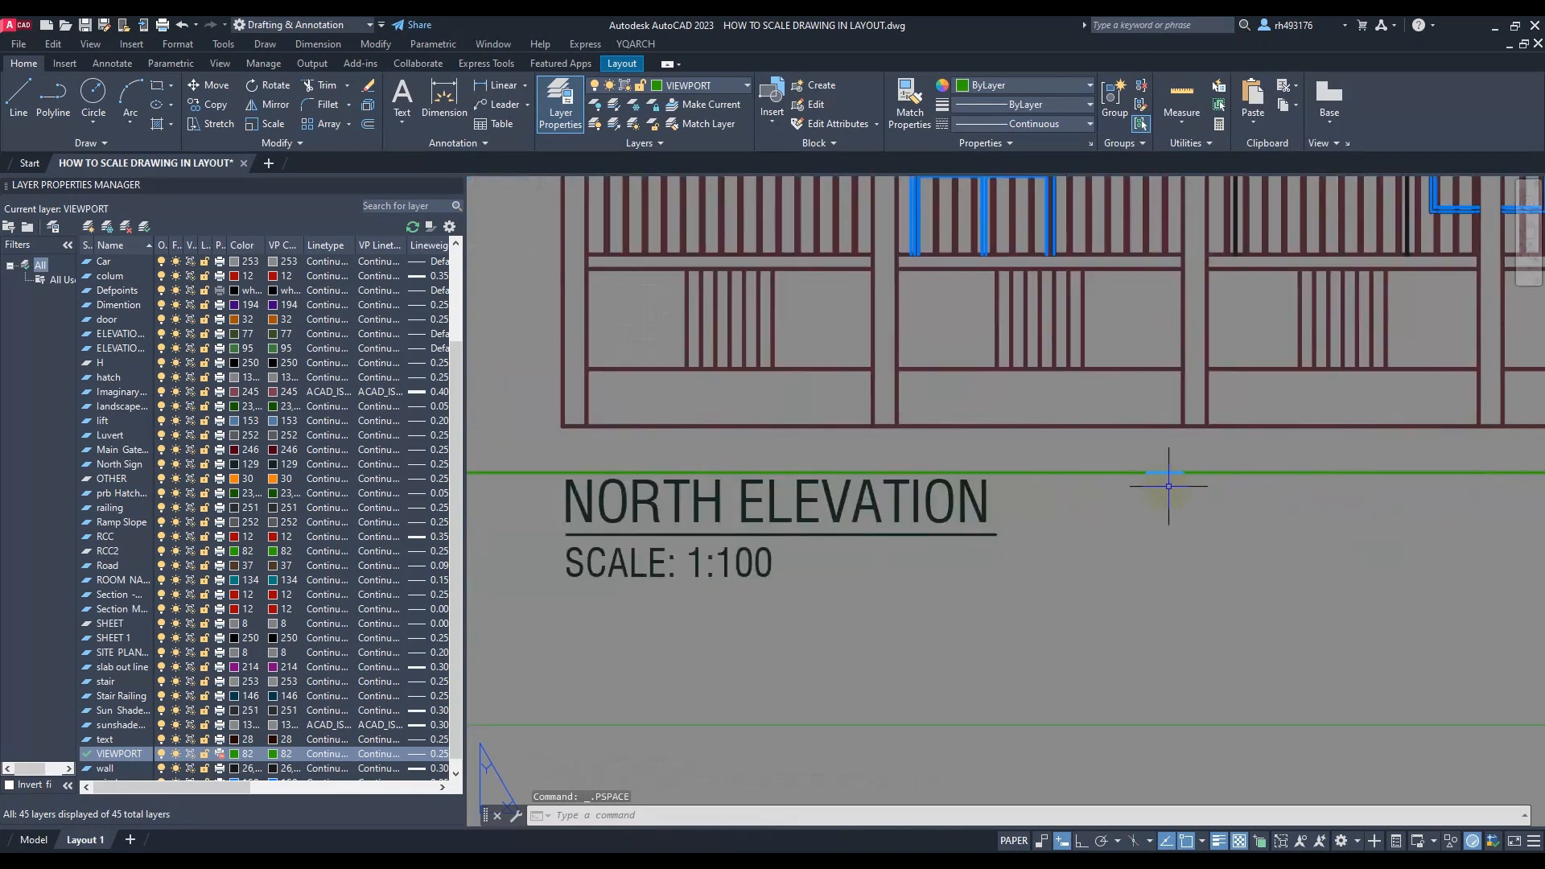
{"action": "double_click", "coordinate": [1076, 394]}
{"action": "middle_click_drag", "start_coordinate": [1075, 402], "coordinate": [1069, 451]}
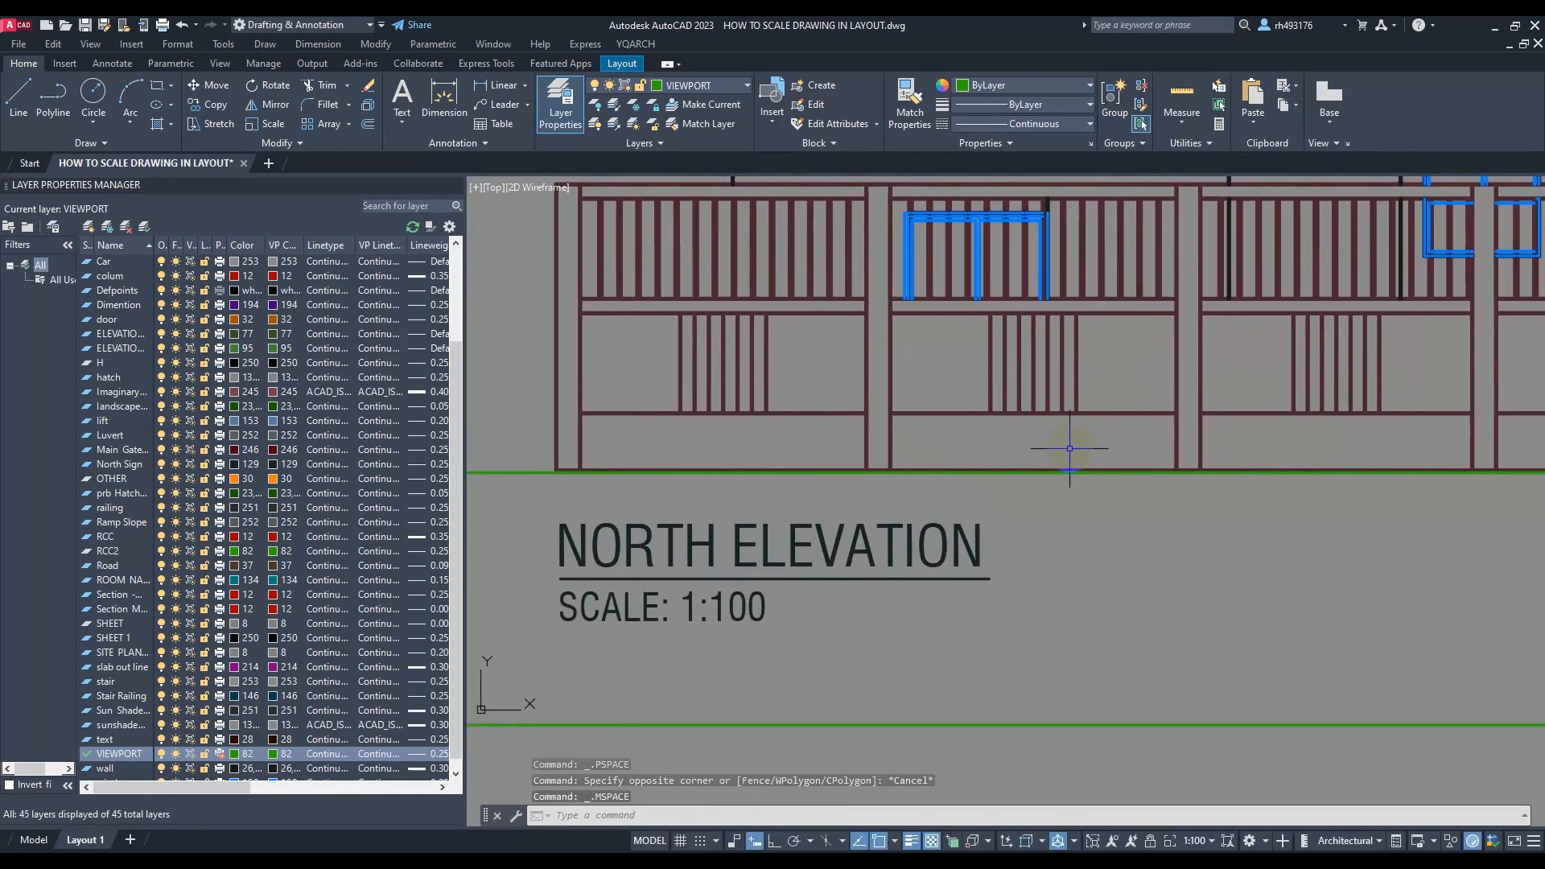
{"action": "left_click", "coordinate": [1116, 607]}
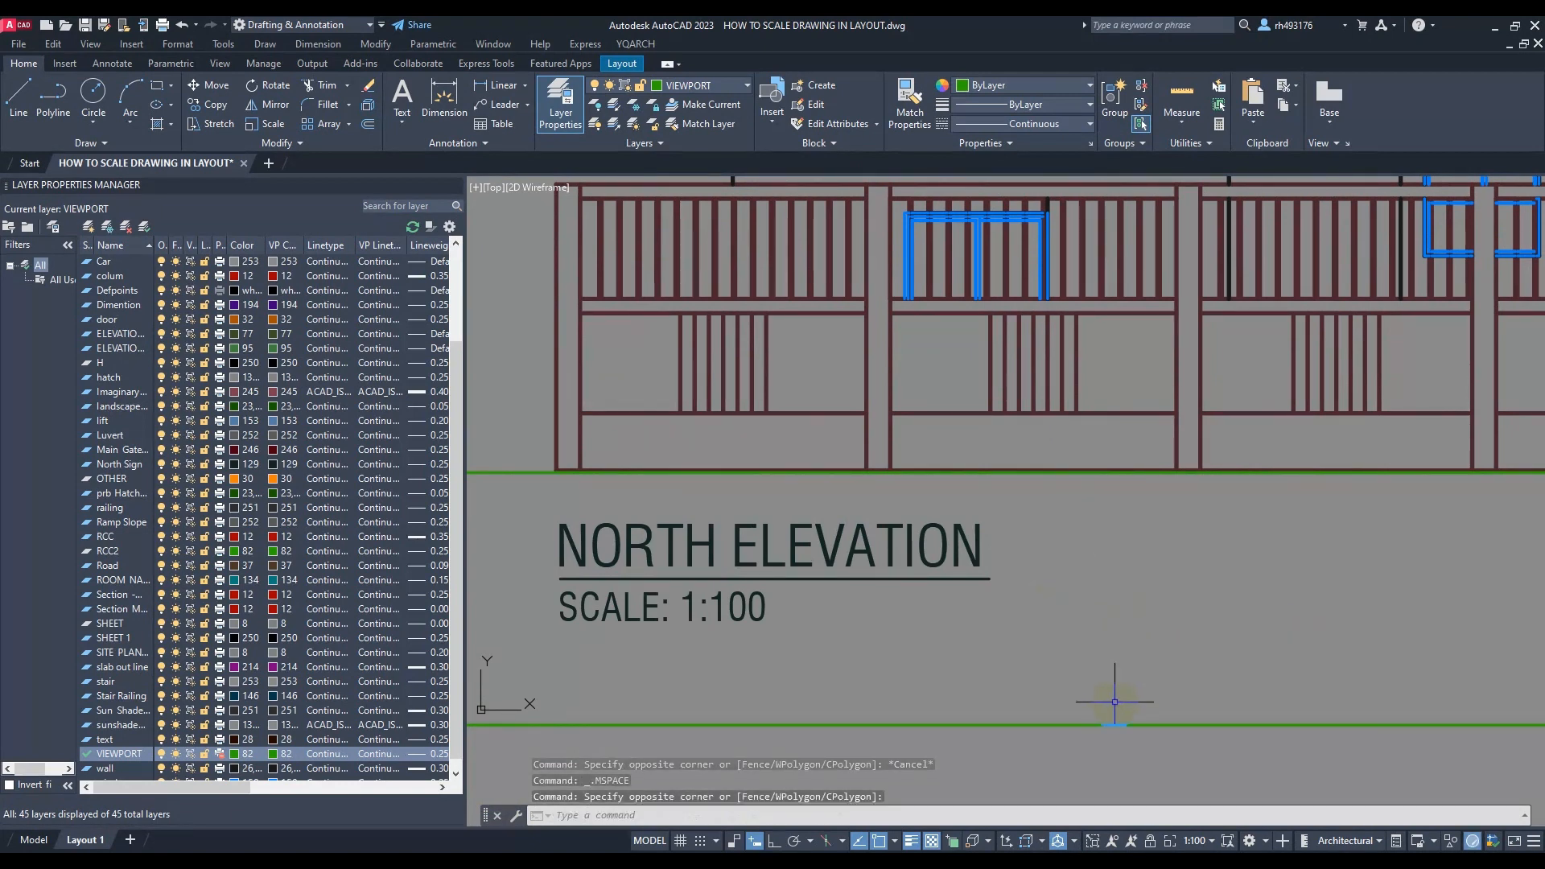
Pan the east elevation down inside its viewport until its base sits on the horizontal guide line, and return to paper space
{"action": "double_click", "coordinate": [1109, 764]}
{"action": "scroll", "coordinate": [924, 546], "scroll_direction": "down", "scroll_amount": 4}
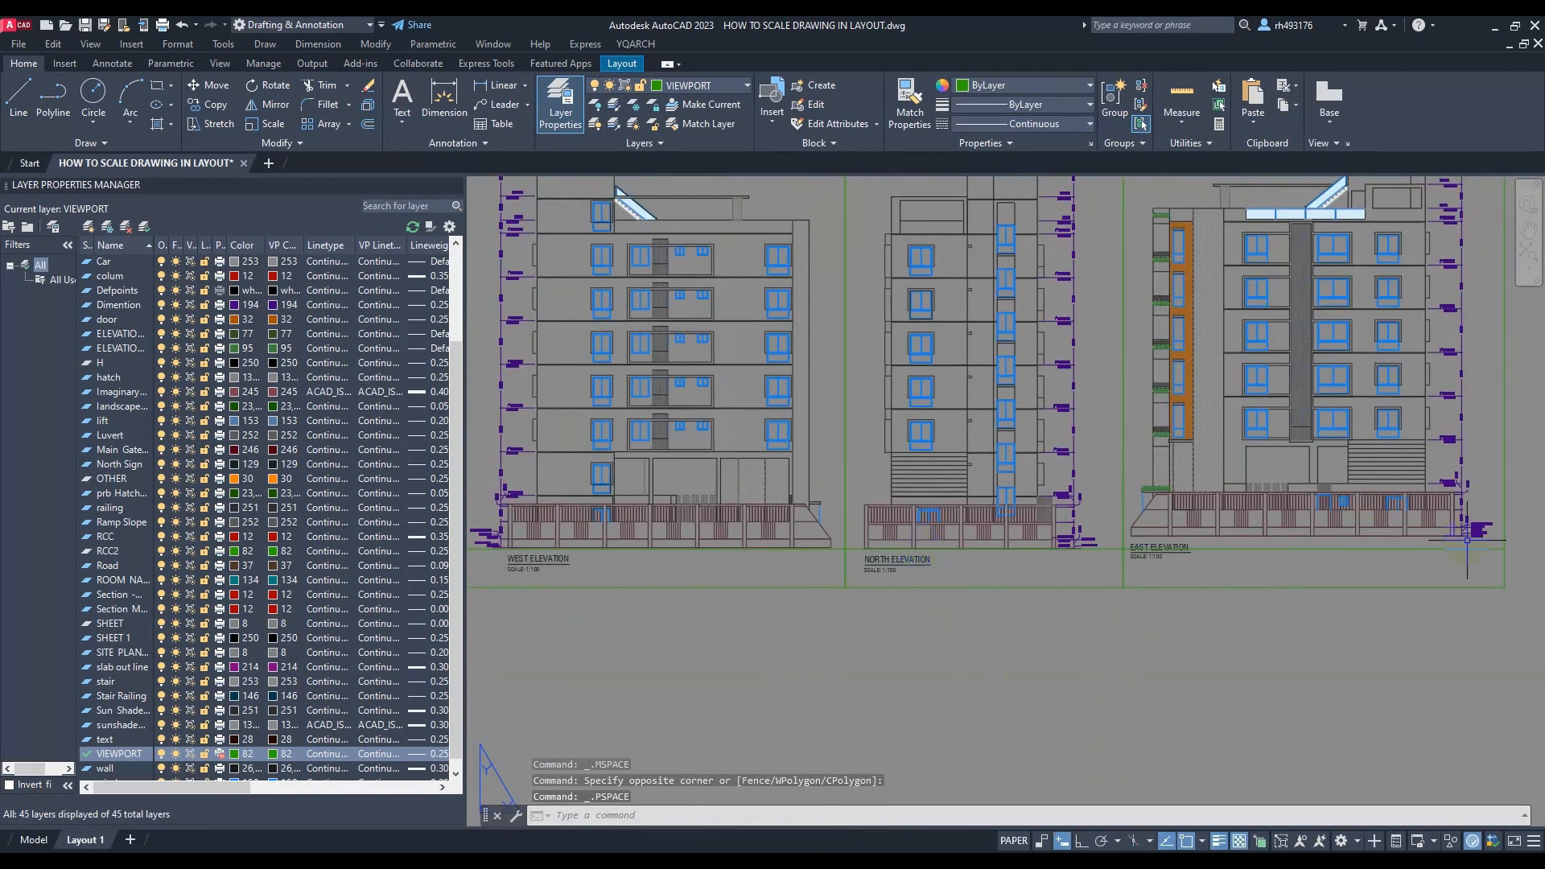
{"action": "scroll", "coordinate": [1437, 545], "scroll_direction": "up", "scroll_amount": 2}
{"action": "scroll", "coordinate": [1418, 535], "scroll_direction": "down", "scroll_amount": 2}
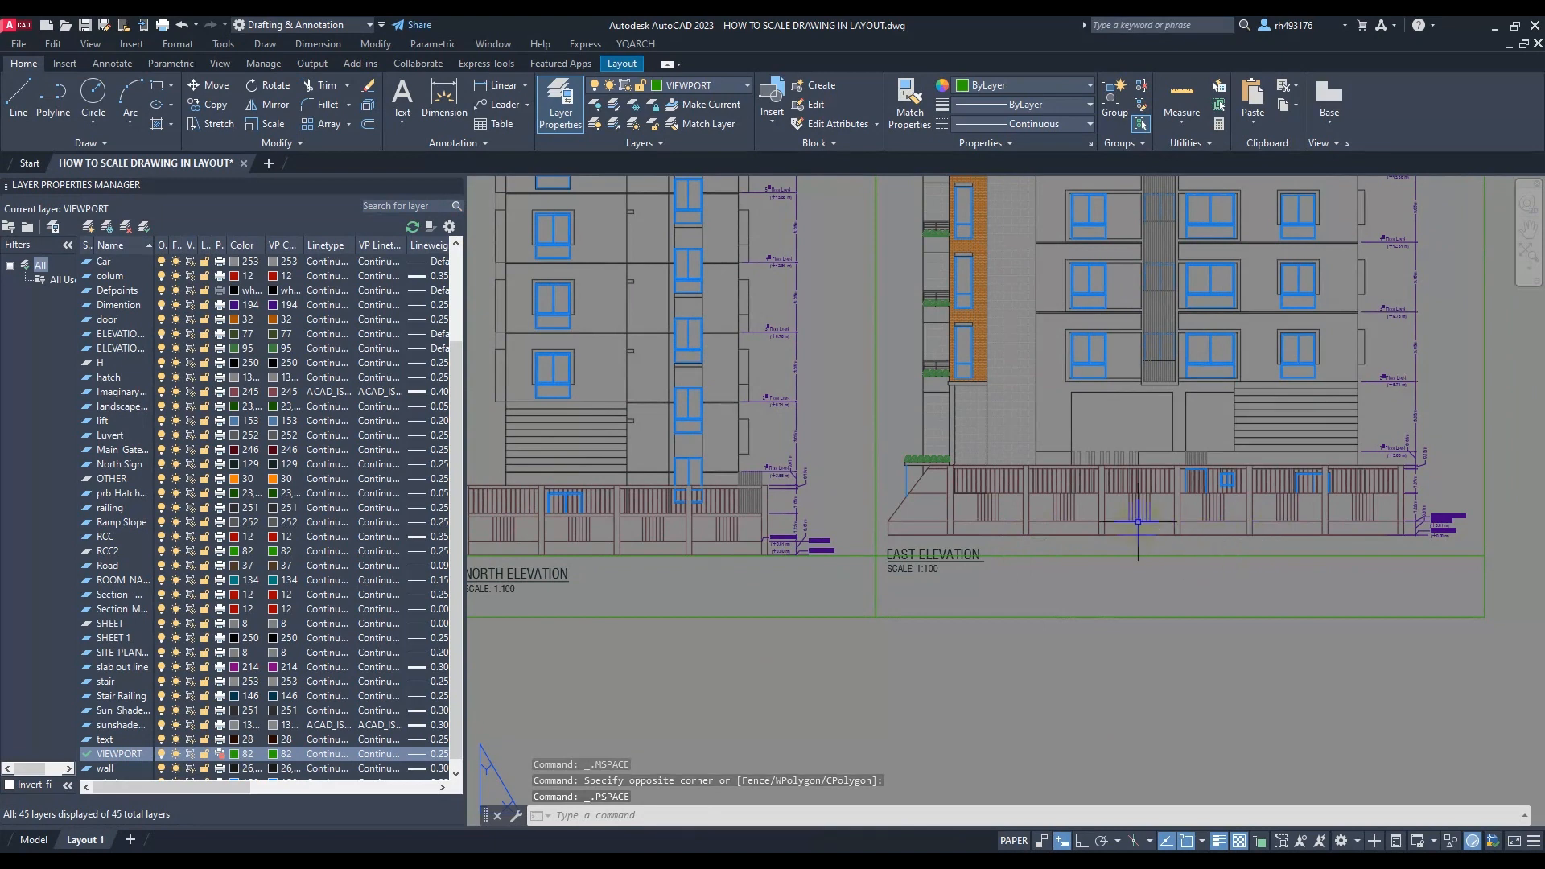
{"action": "double_click", "coordinate": [1110, 535]}
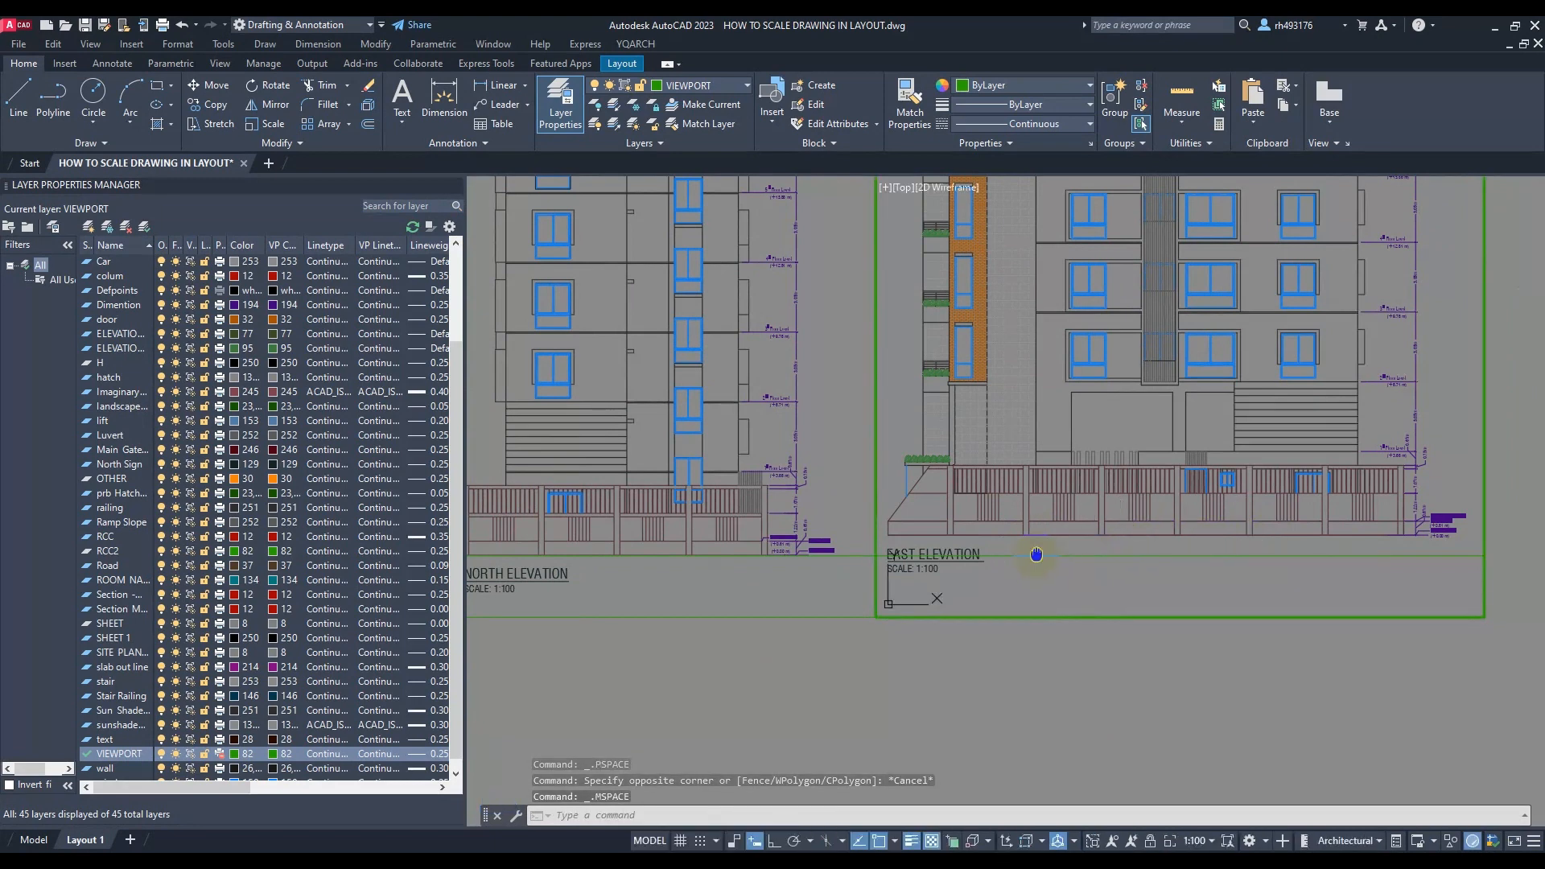
{"action": "middle_click_drag", "start_coordinate": [1037, 555], "coordinate": [1039, 577]}
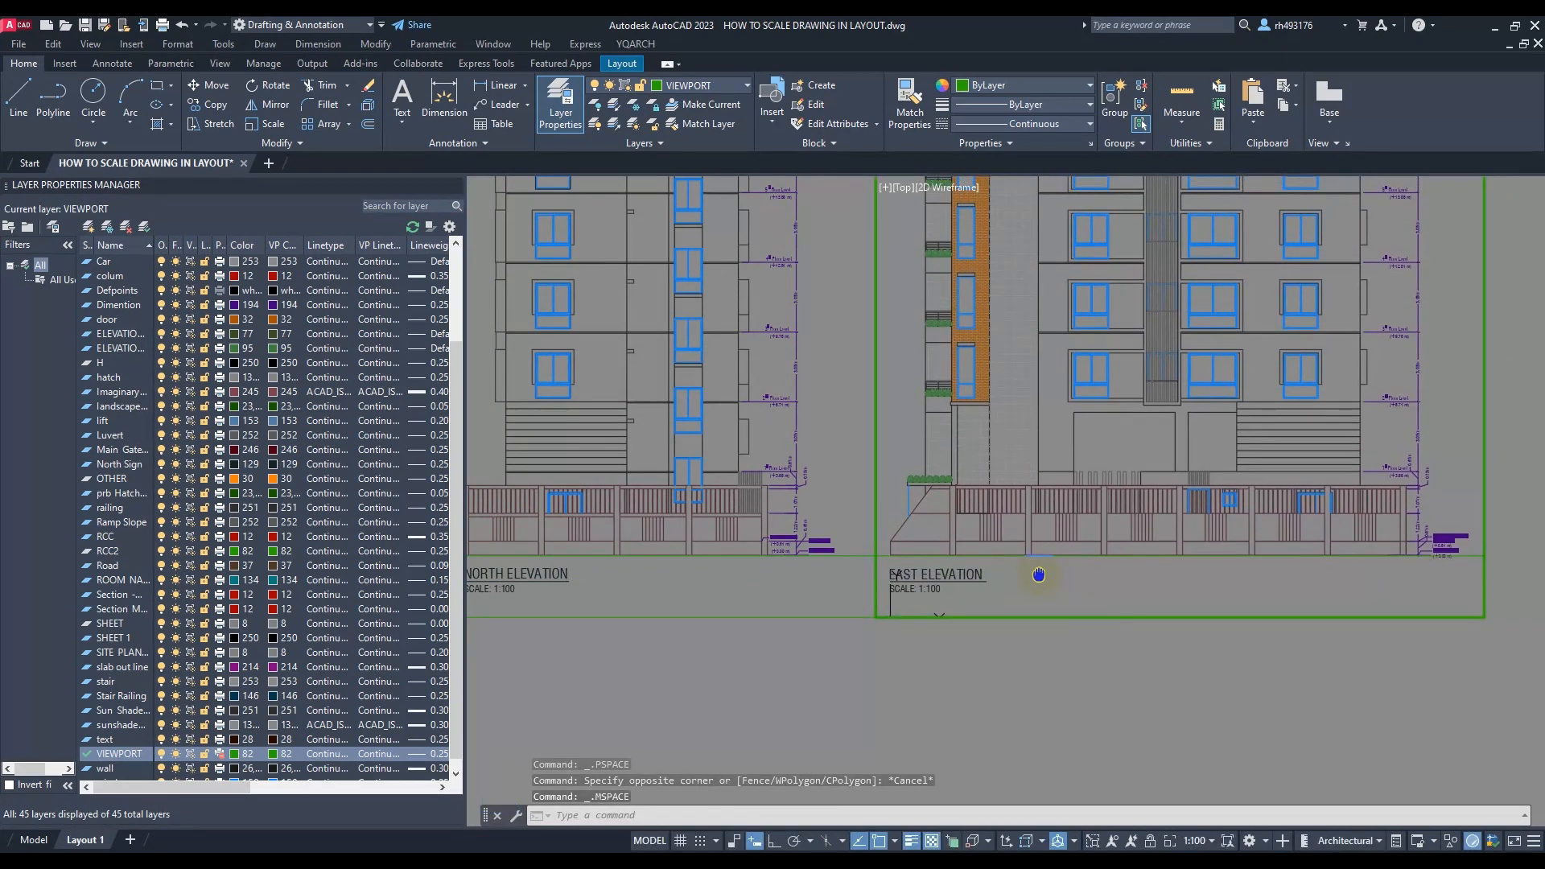
{"action": "double_click", "coordinate": [1006, 683]}
{"action": "scroll", "coordinate": [1052, 616], "scroll_direction": "down", "scroll_amount": 3}
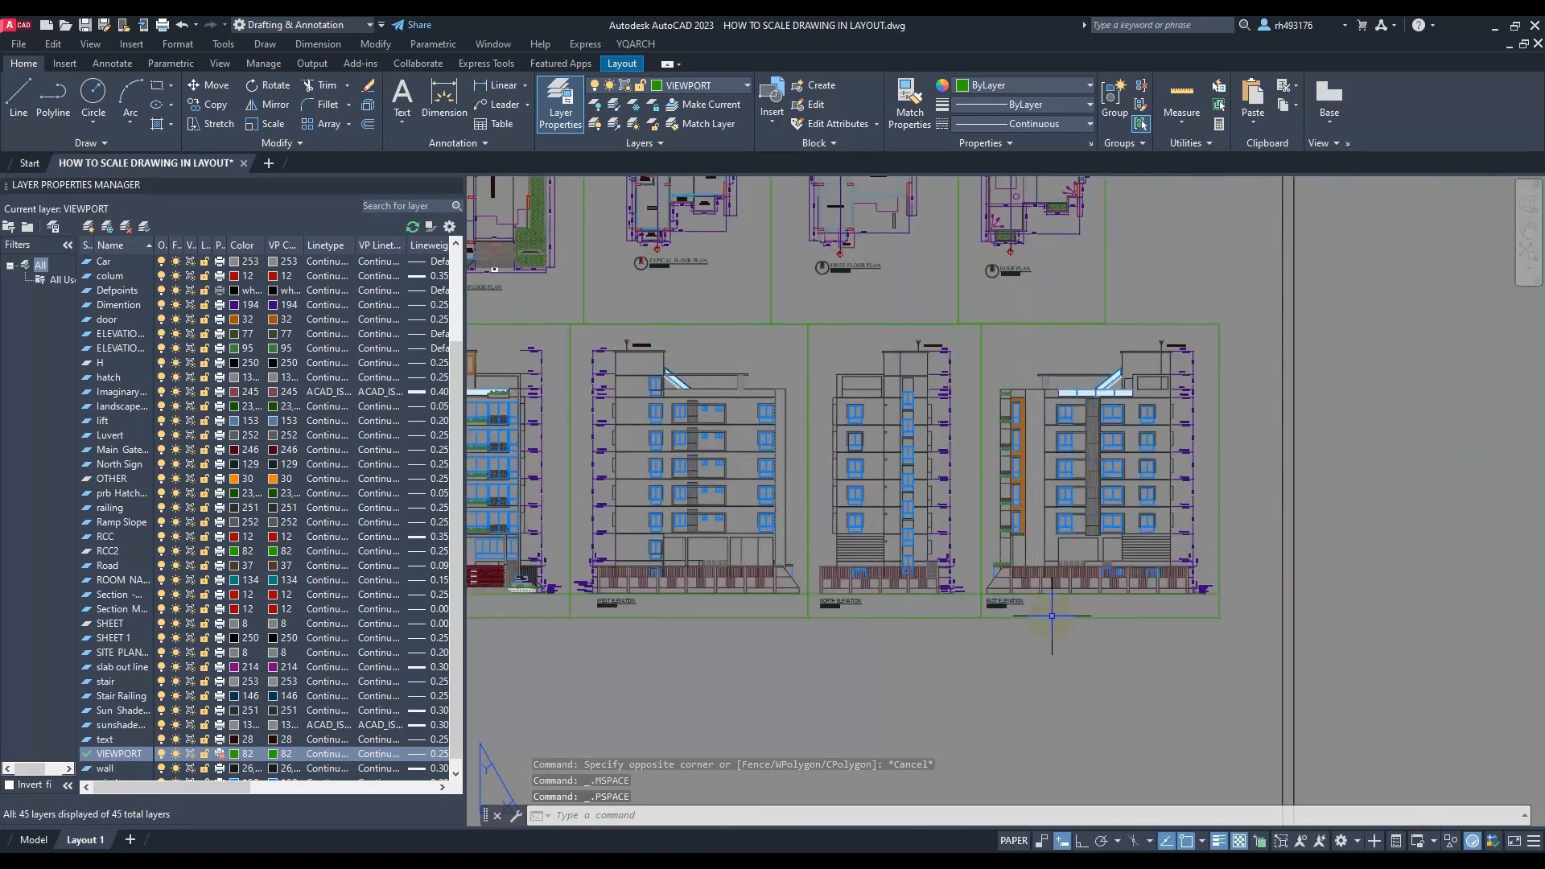
Erase the horizontal guide line running across the base of the elevation viewports
{"action": "left_click", "coordinate": [972, 592]}
{"action": "key", "text": "Delete"}
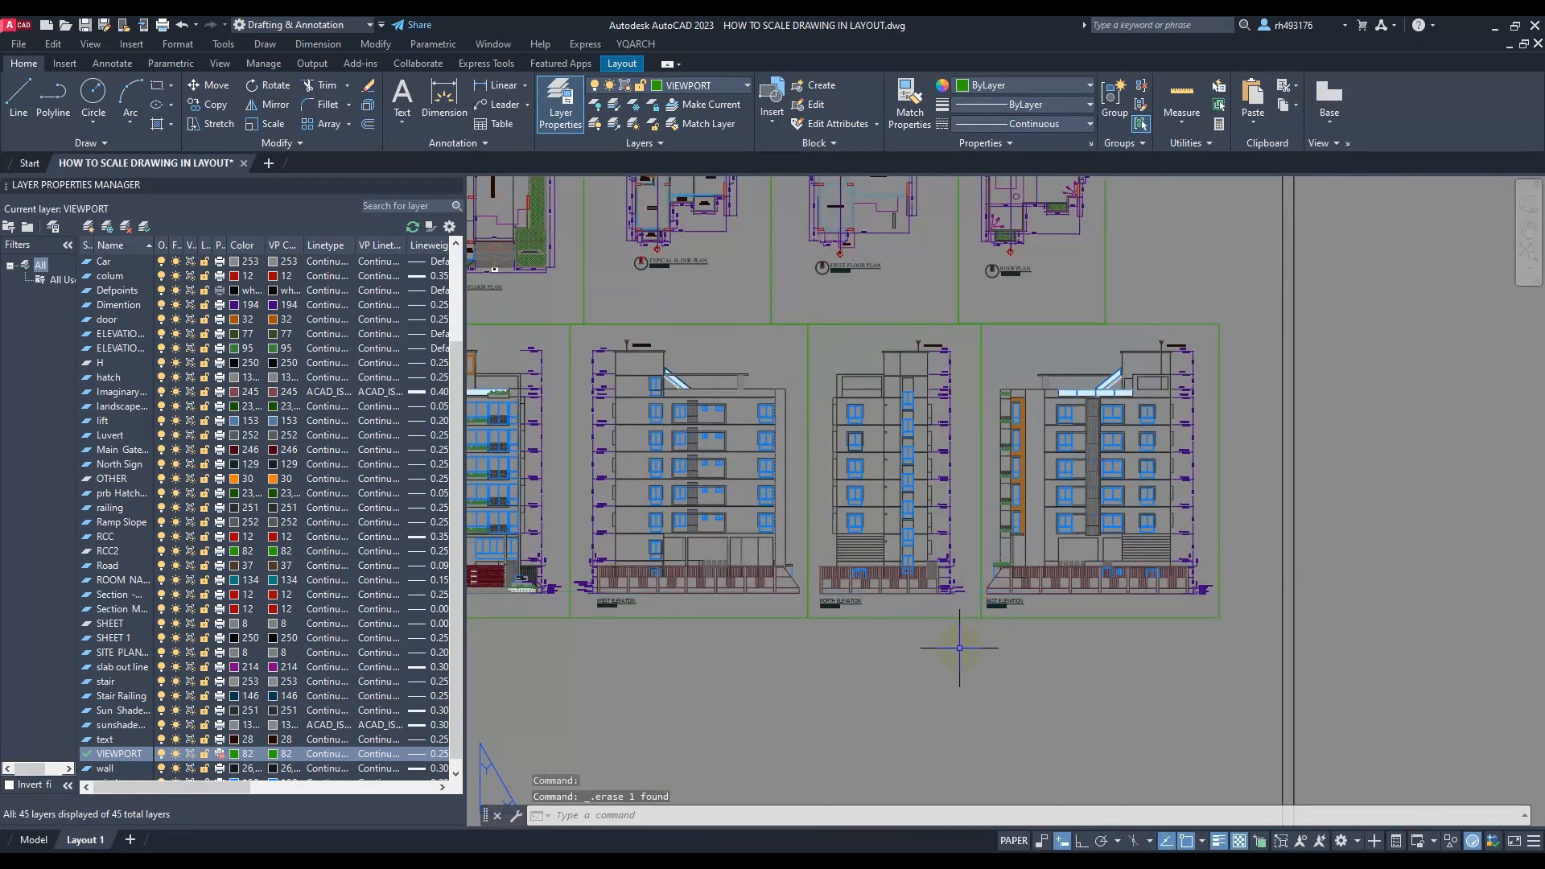
{"action": "scroll", "coordinate": [1274, 574], "scroll_direction": "down", "scroll_amount": 2}
{"action": "scroll", "coordinate": [1118, 443], "scroll_direction": "down", "scroll_amount": 2}
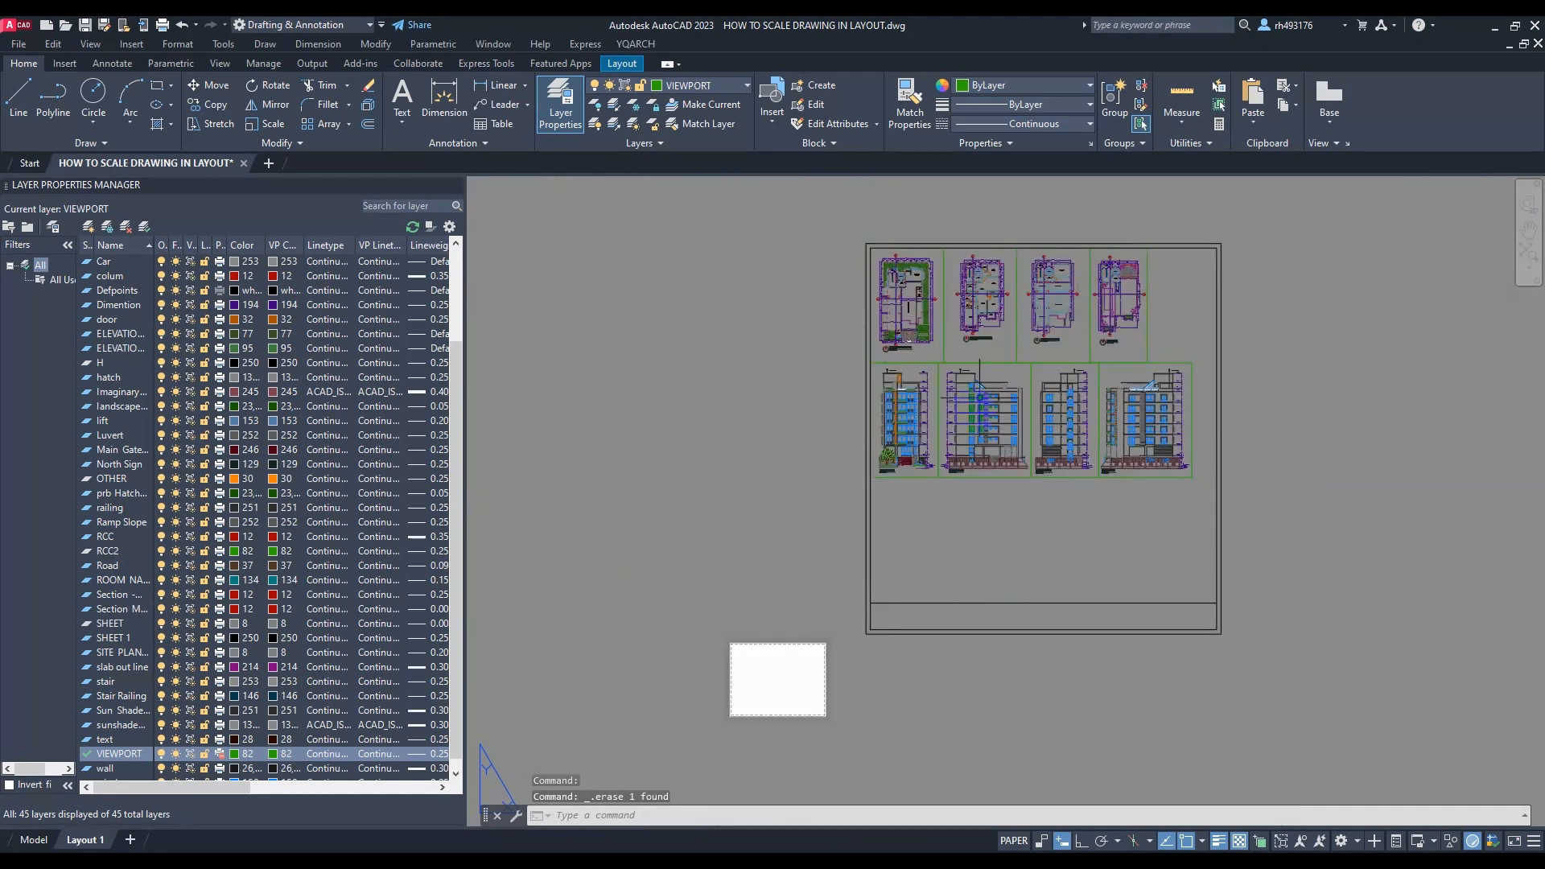
Copy the first two floor plan viewports from the upper row to directly below the south elevation viewport
{"action": "scroll", "coordinate": [923, 356], "scroll_direction": "up", "scroll_amount": 3}
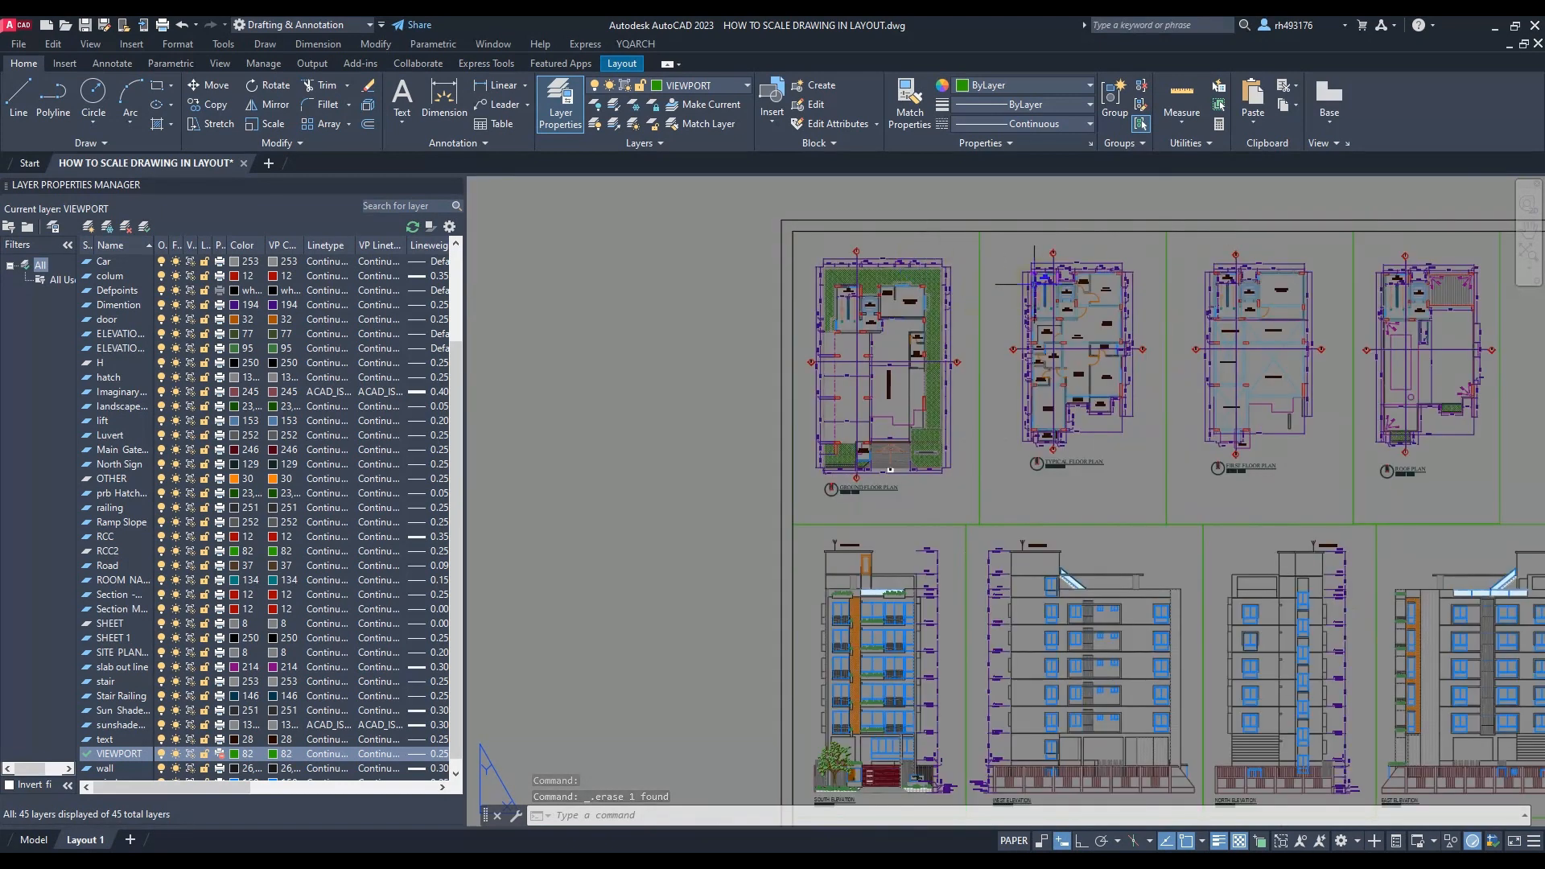
{"action": "left_click", "coordinate": [1025, 364]}
{"action": "left_click", "coordinate": [978, 396]}
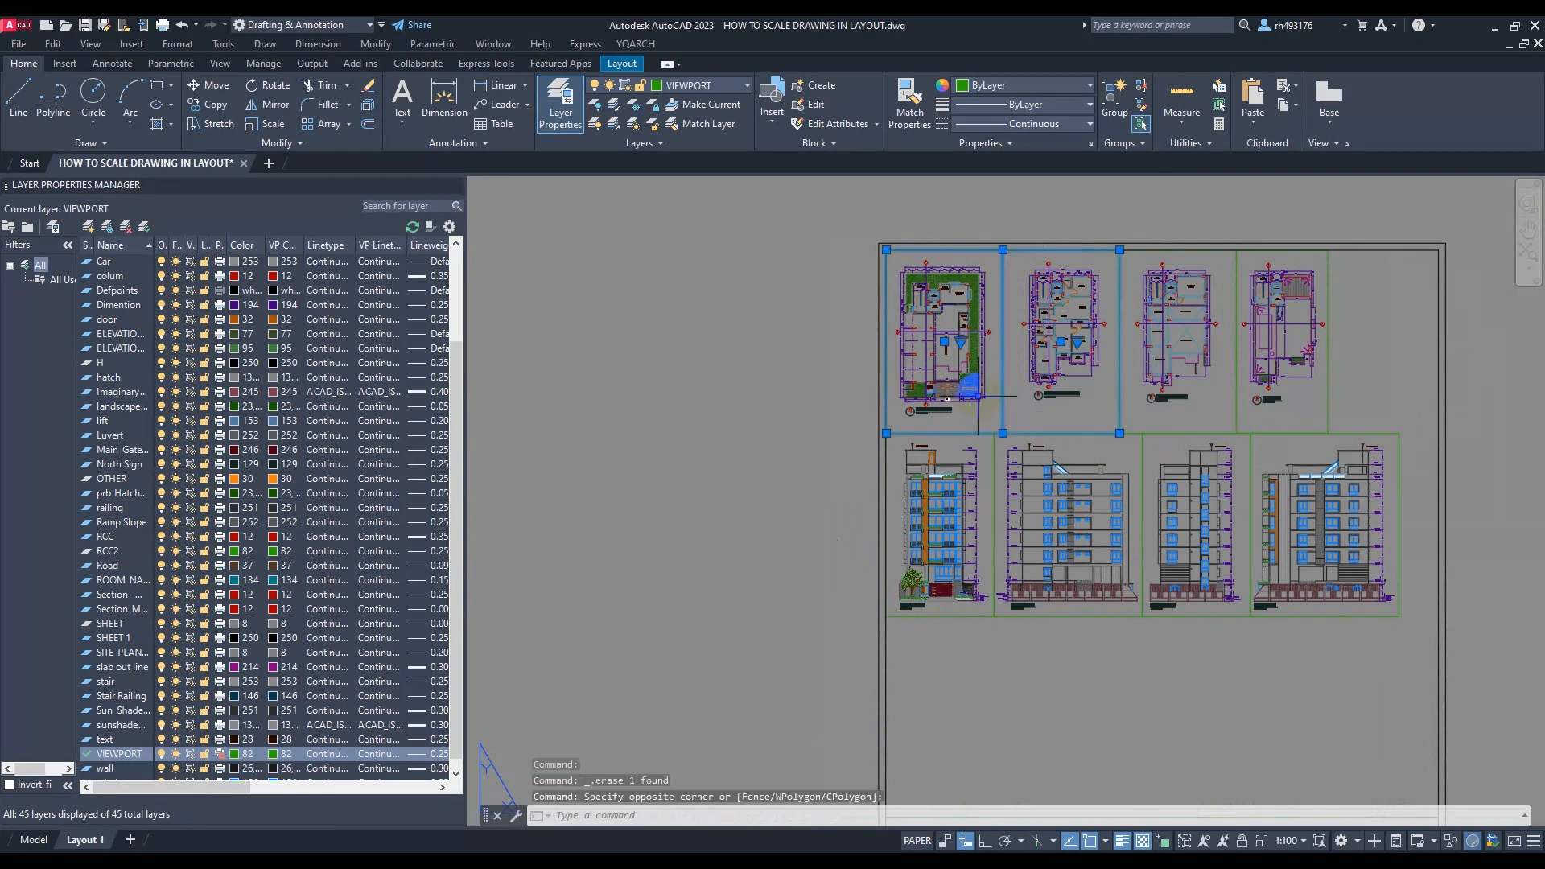
{"action": "type", "text": "Co"}
{"action": "key", "text": "Return"}
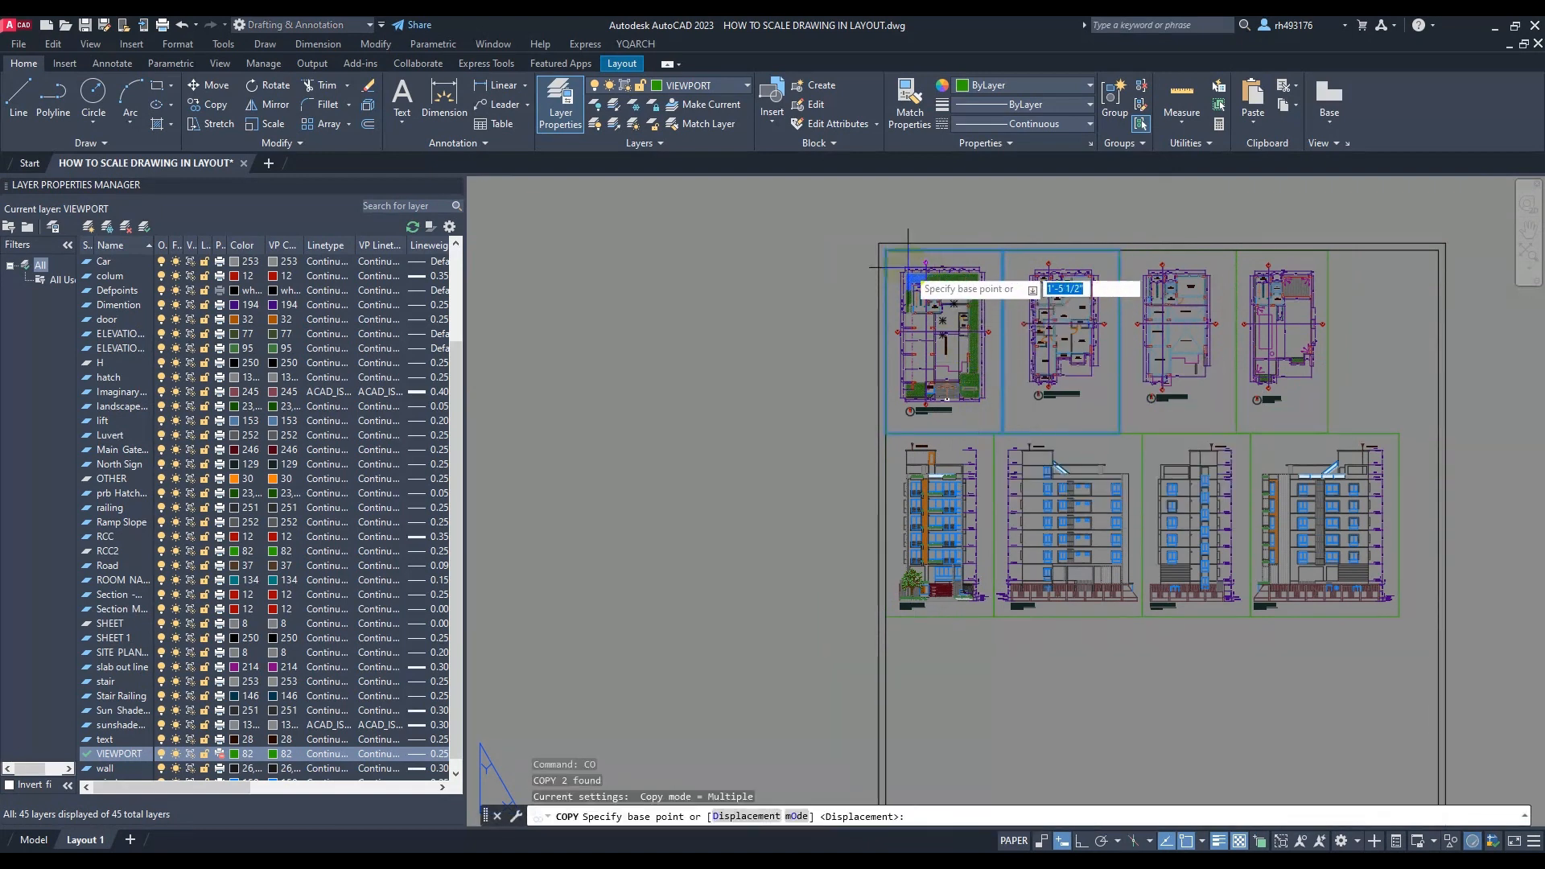
{"action": "left_click", "coordinate": [886, 250]}
{"action": "scroll", "coordinate": [890, 672], "scroll_direction": "up", "scroll_amount": 6}
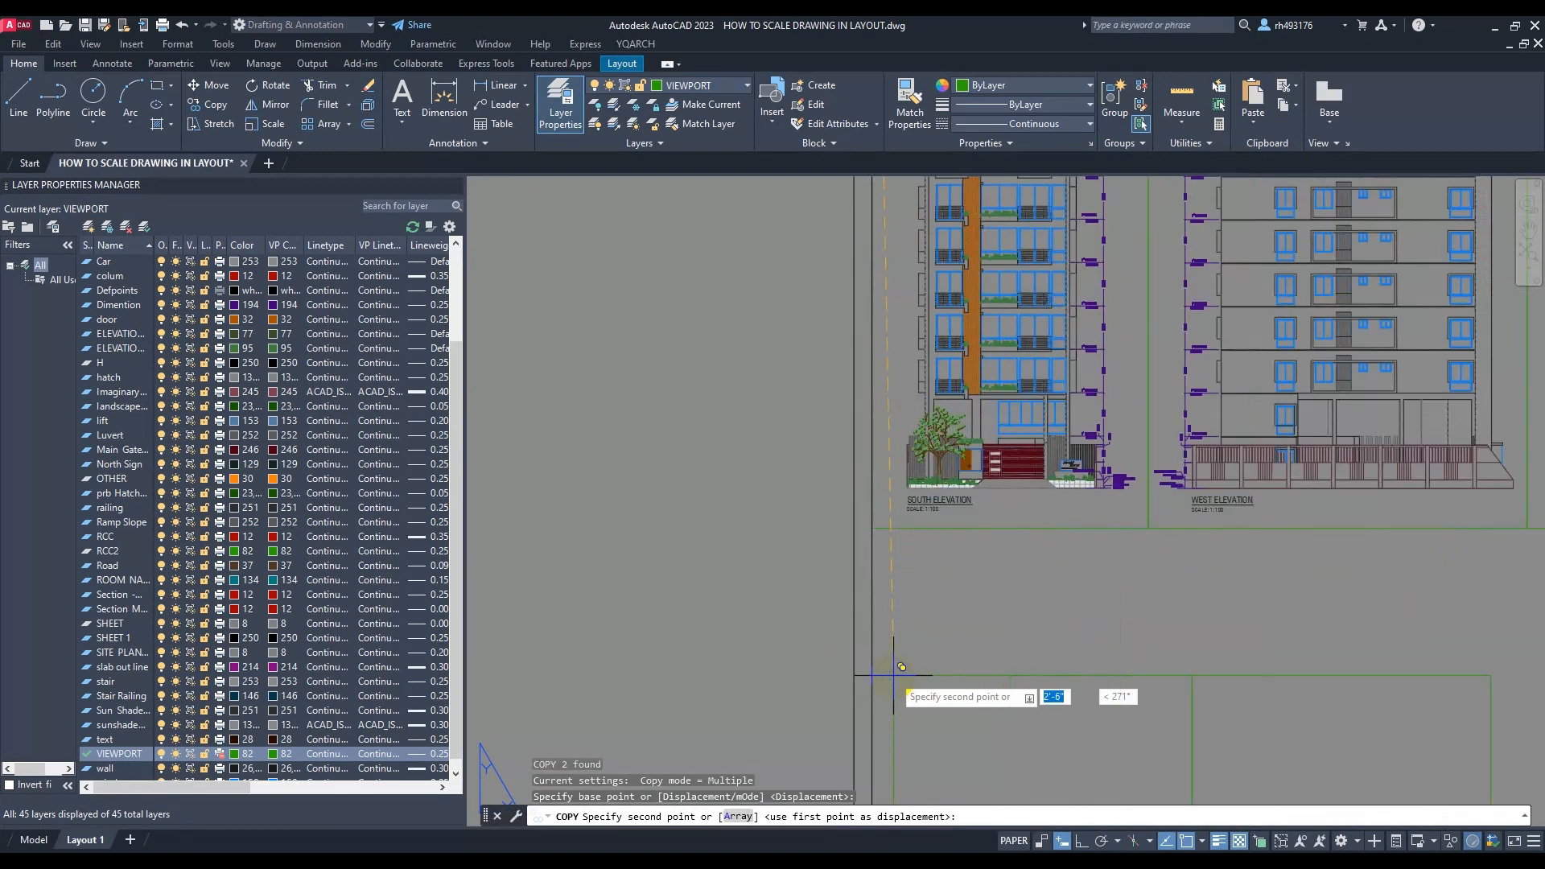
{"action": "scroll", "coordinate": [853, 442], "scroll_direction": "down", "scroll_amount": 6}
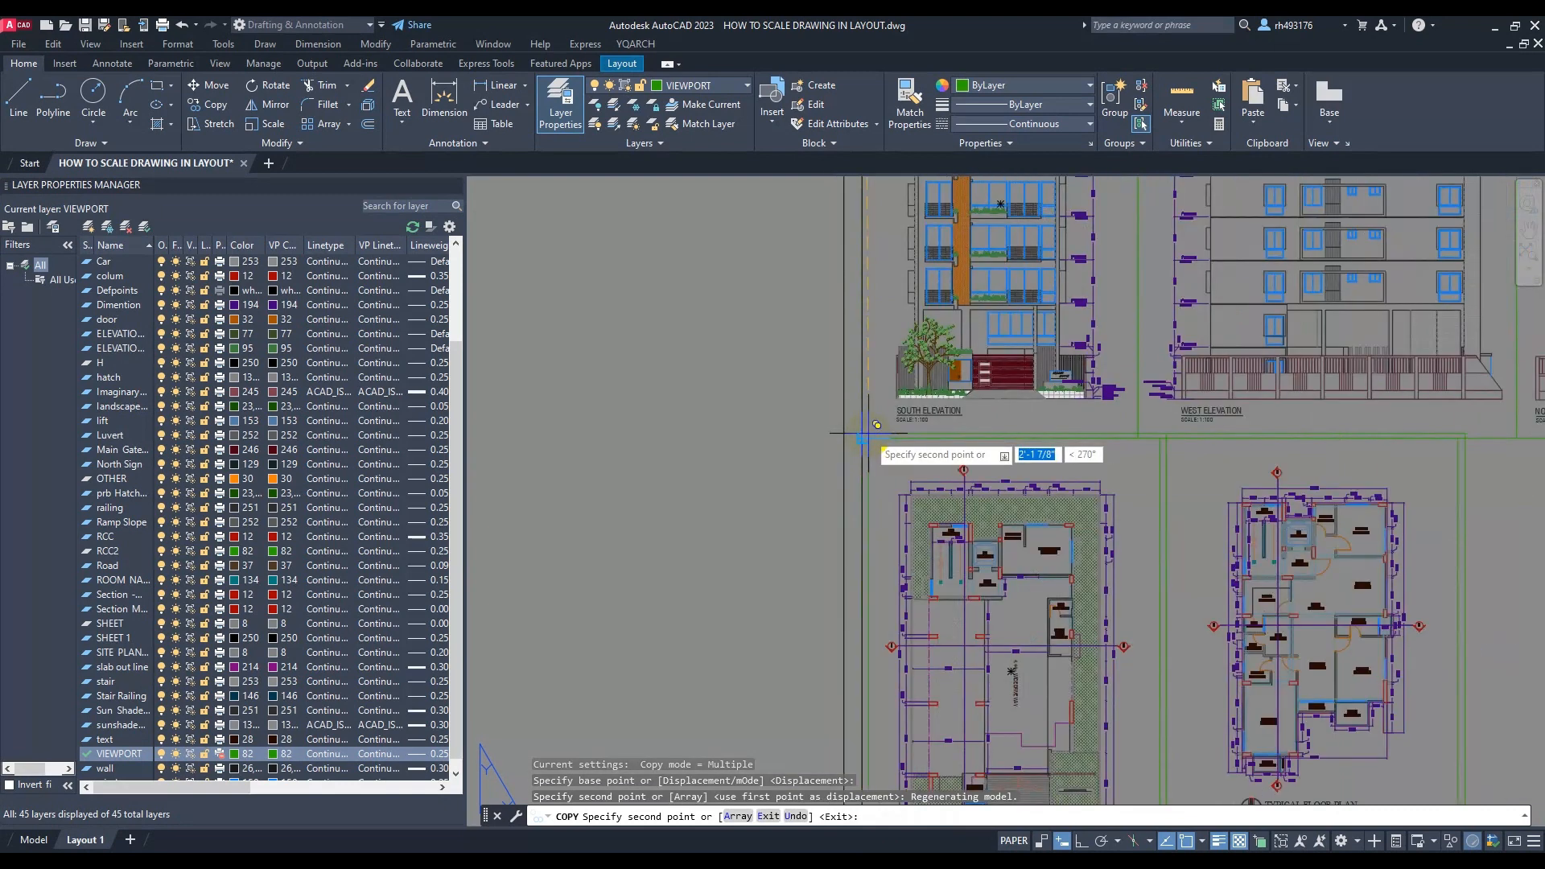
{"action": "key", "text": "Escape"}
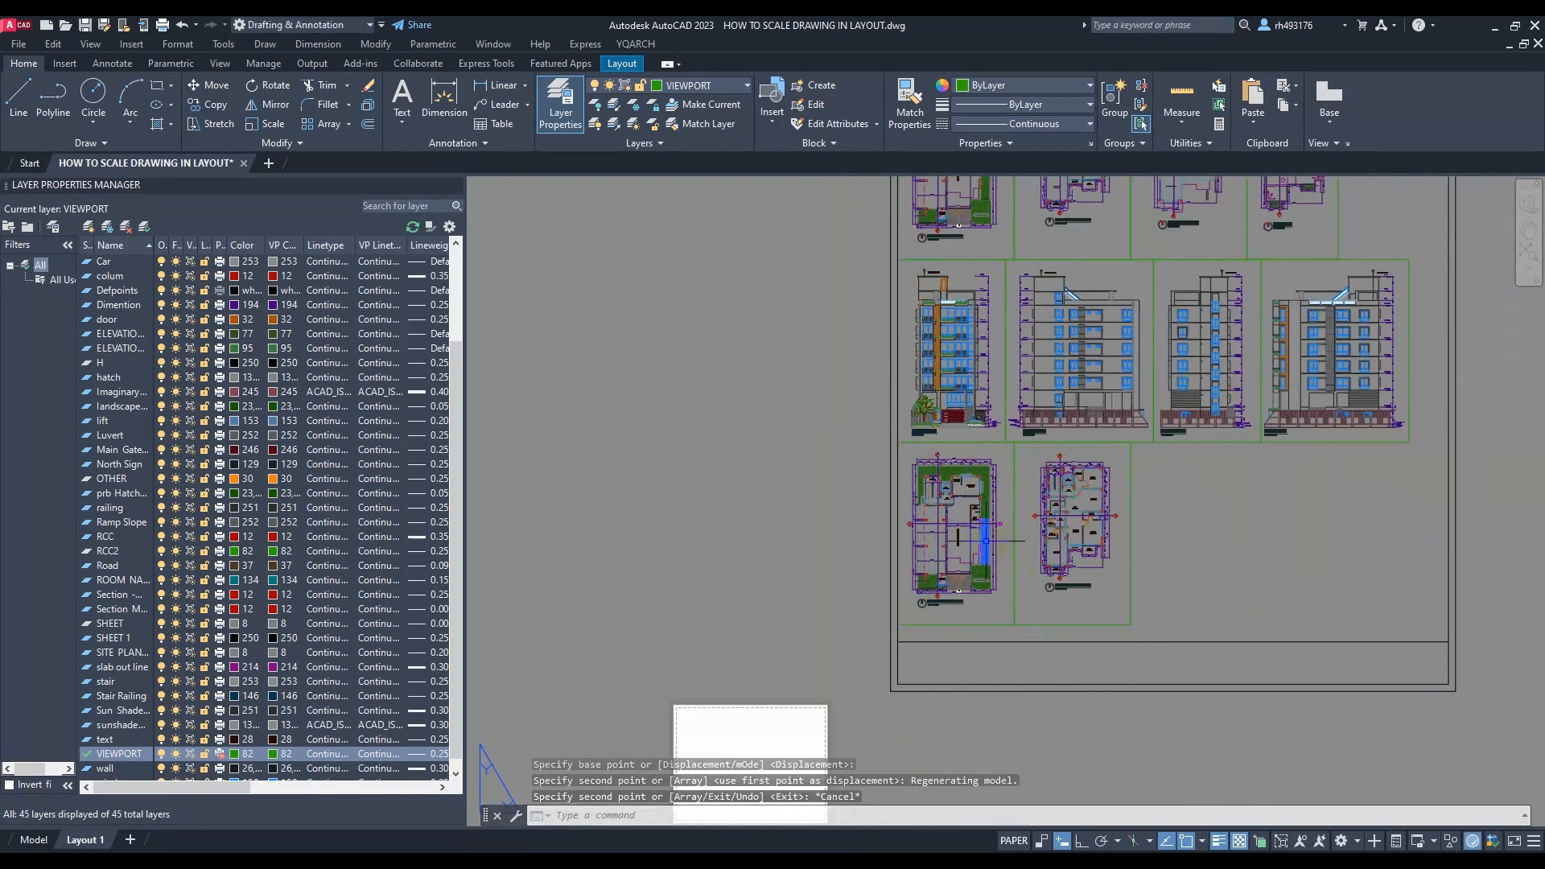
Show the first building section at 1:100 in the first copied viewport, position it within the frame, and return to paper space
{"action": "scroll", "coordinate": [985, 541], "scroll_direction": "up", "scroll_amount": 2}
{"action": "double_click", "coordinate": [985, 541]}
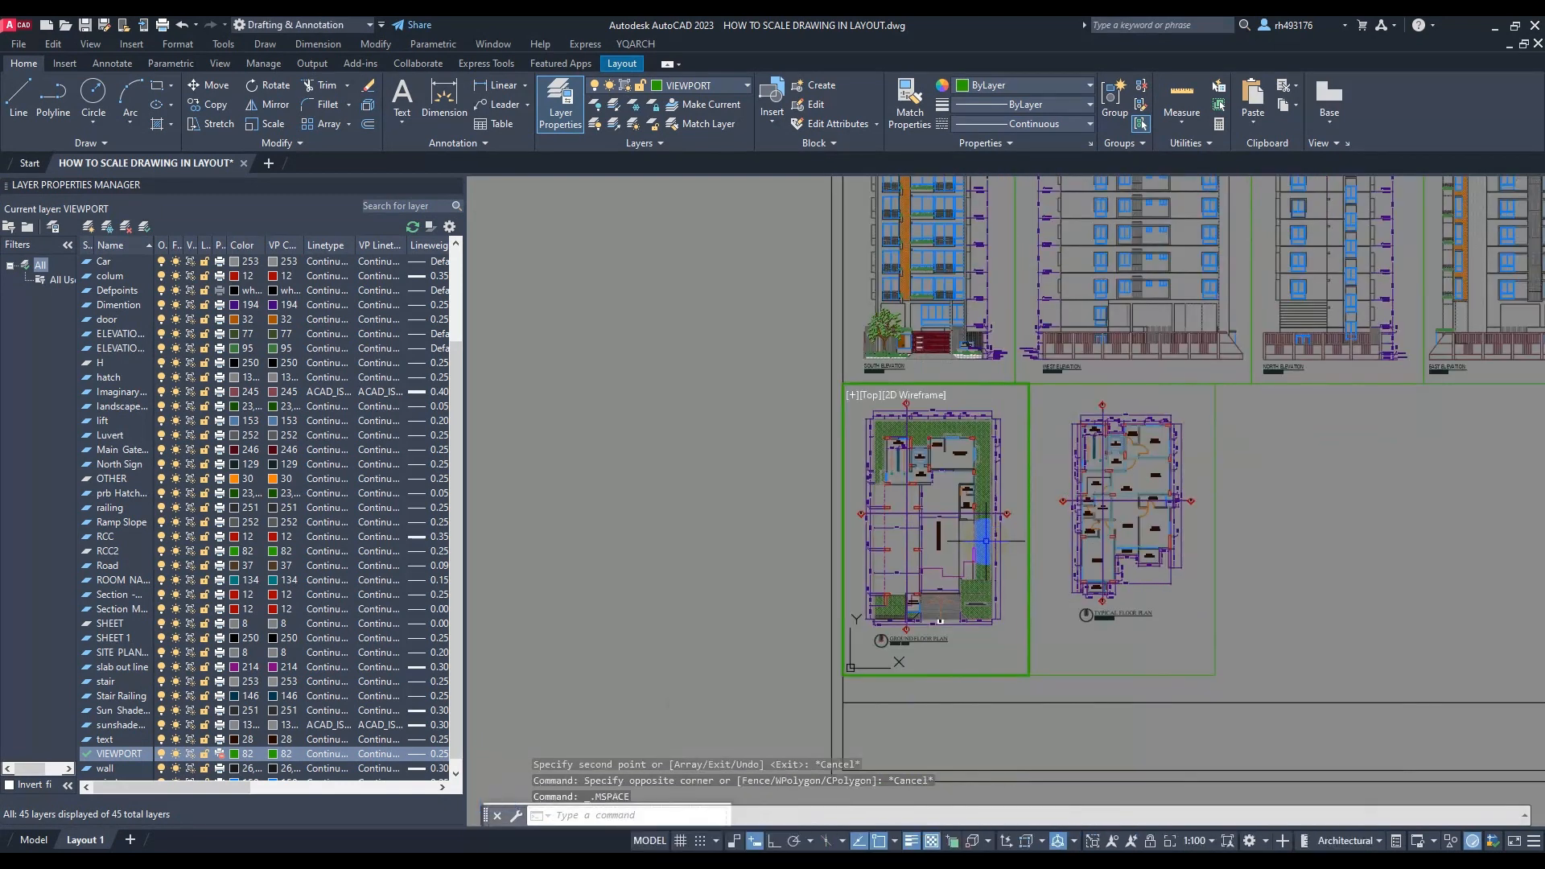
{"action": "scroll", "coordinate": [939, 538], "scroll_direction": "down", "scroll_amount": 5}
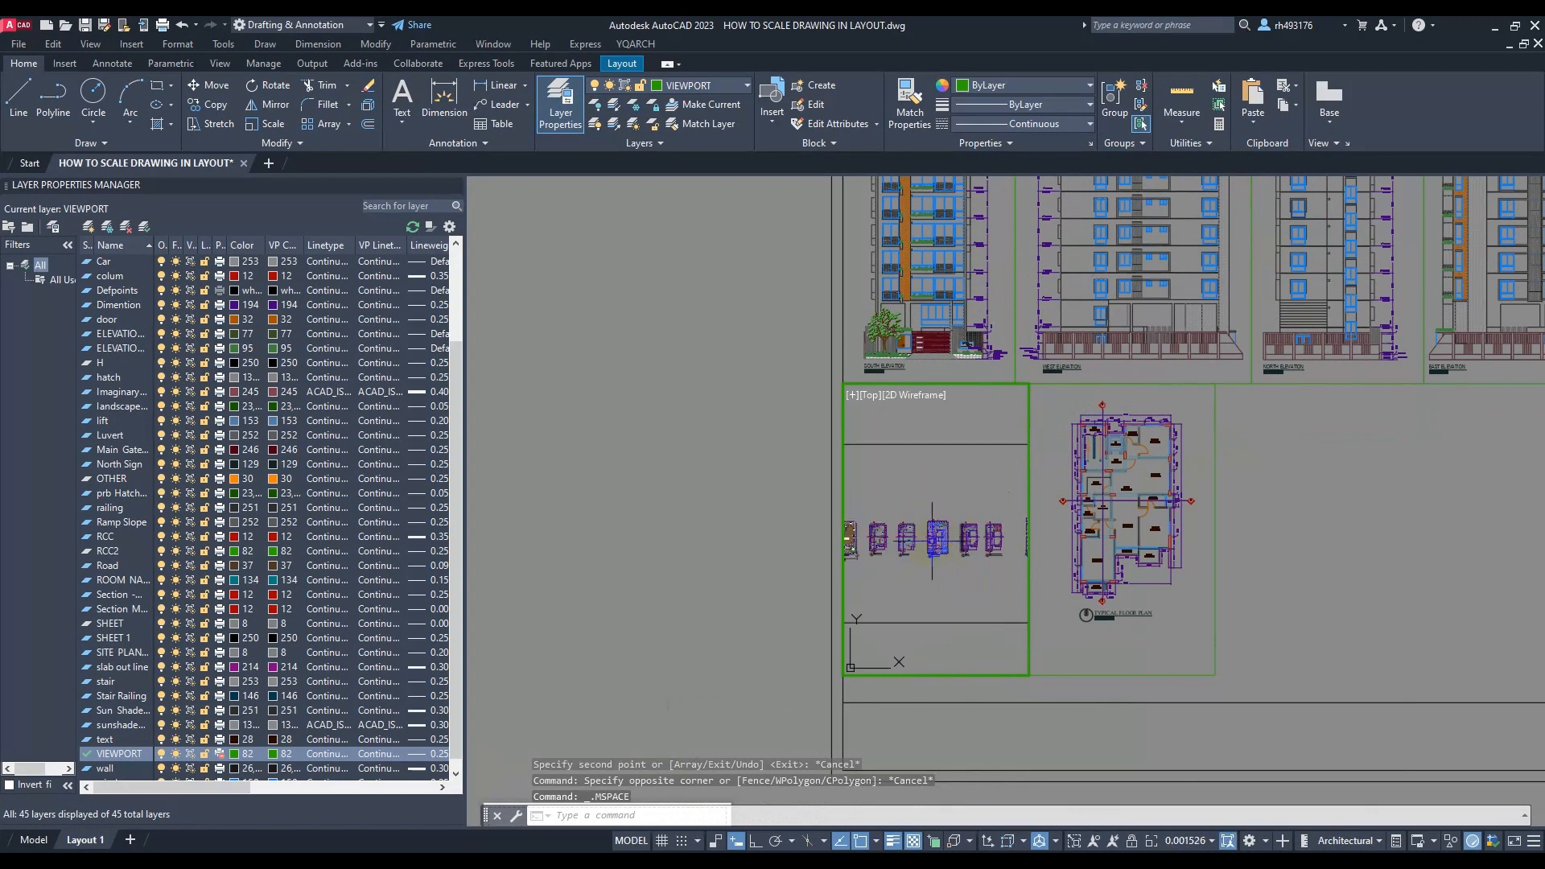
{"action": "scroll", "coordinate": [943, 577], "scroll_direction": "down", "scroll_amount": 4}
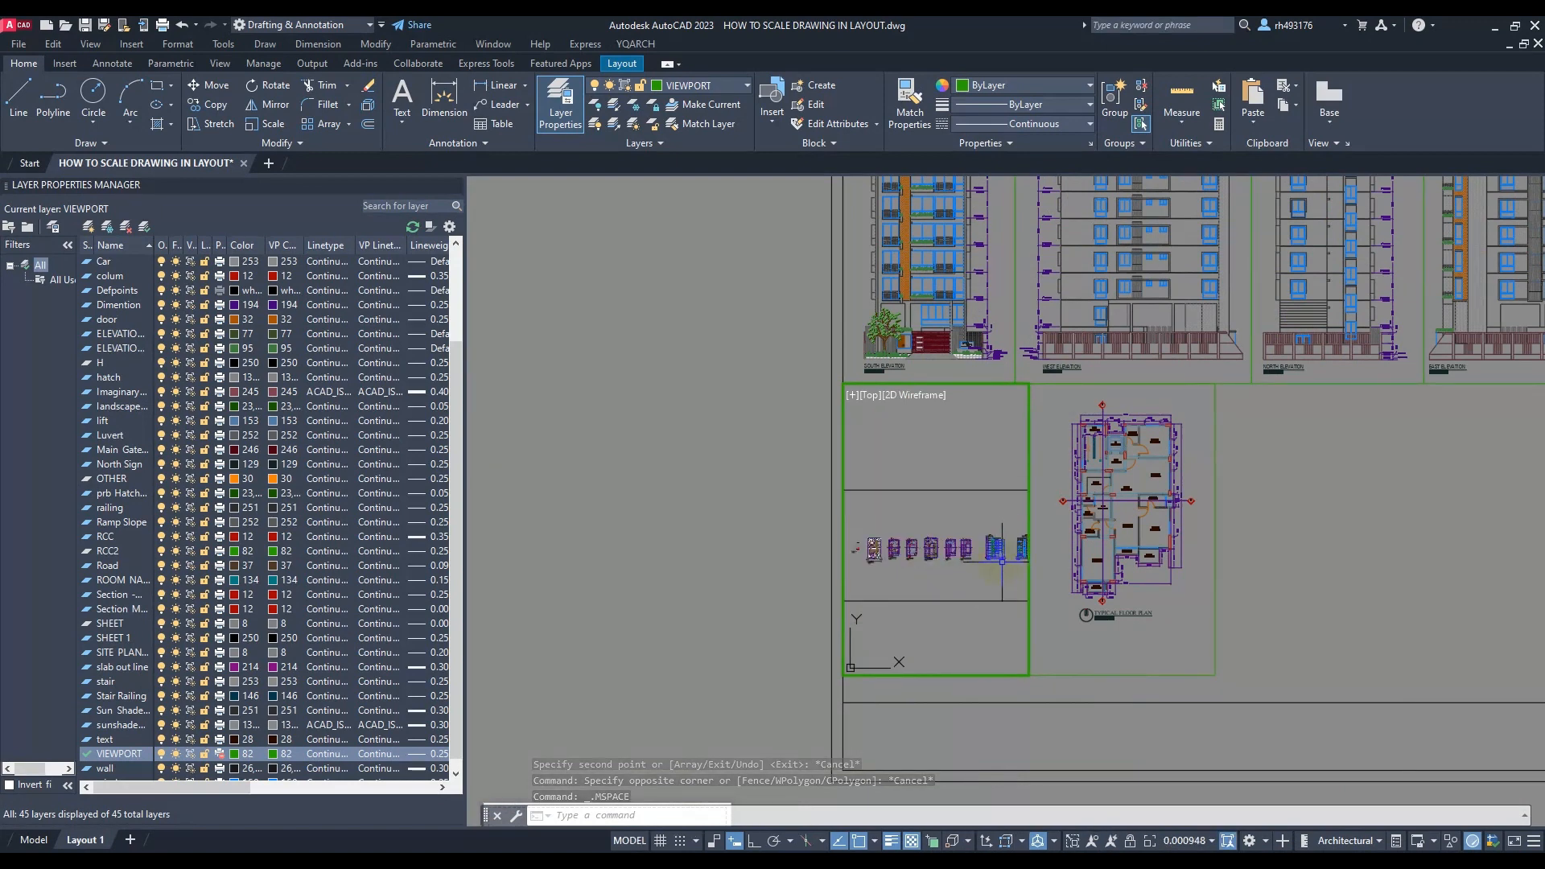
{"action": "scroll", "coordinate": [1001, 555], "scroll_direction": "up", "scroll_amount": 2}
{"action": "scroll", "coordinate": [958, 567], "scroll_direction": "up", "scroll_amount": 8}
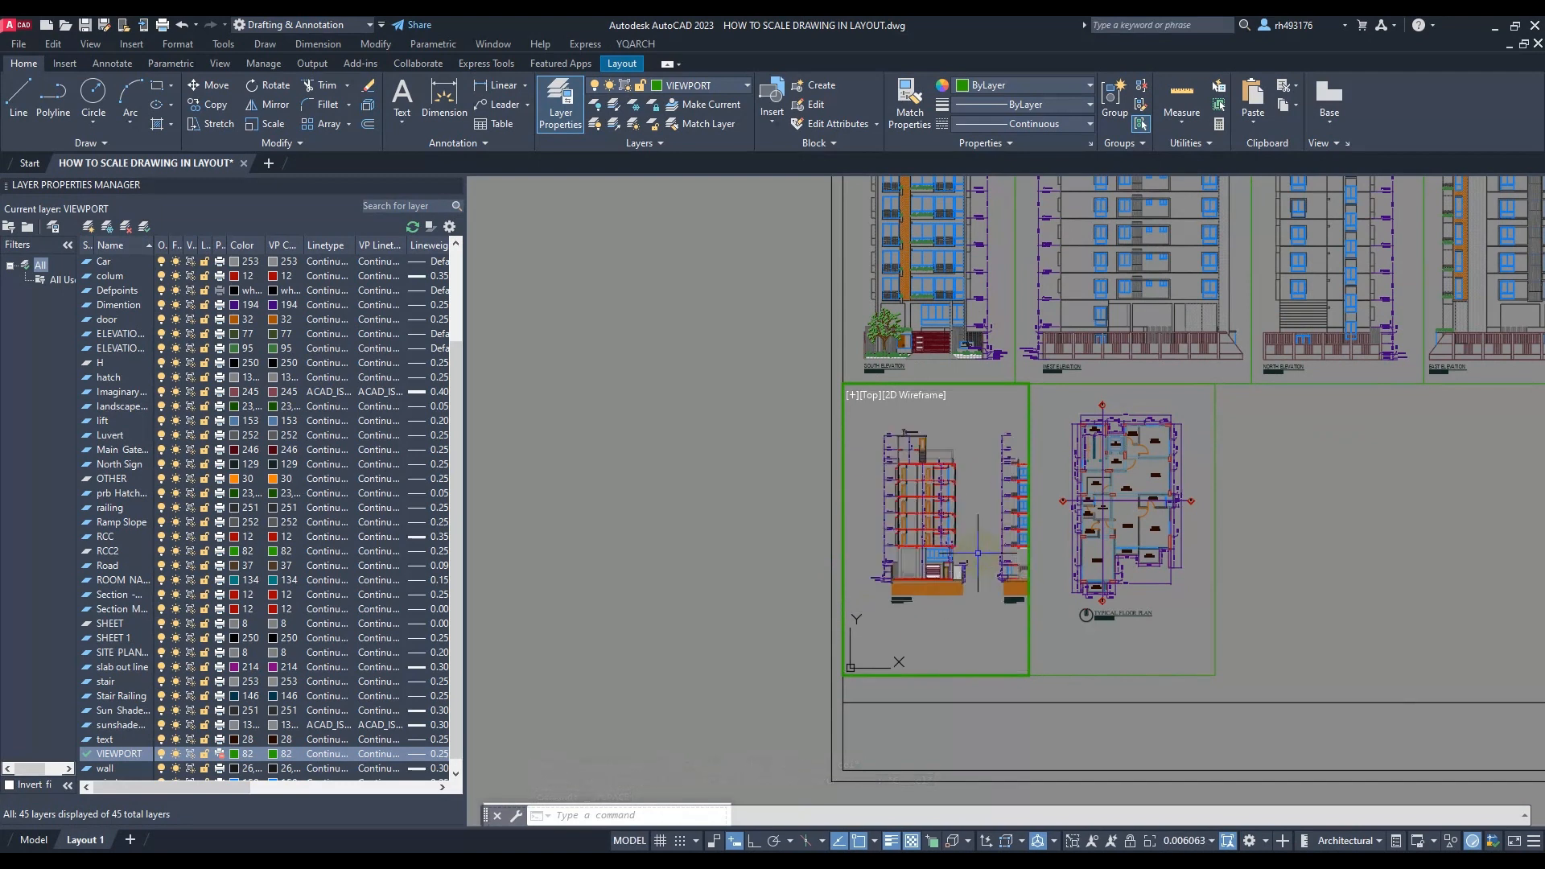
{"action": "left_click", "coordinate": [1192, 845]}
{"action": "left_click", "coordinate": [1124, 652]}
{"action": "middle_click_drag", "start_coordinate": [998, 494], "coordinate": [1016, 522]}
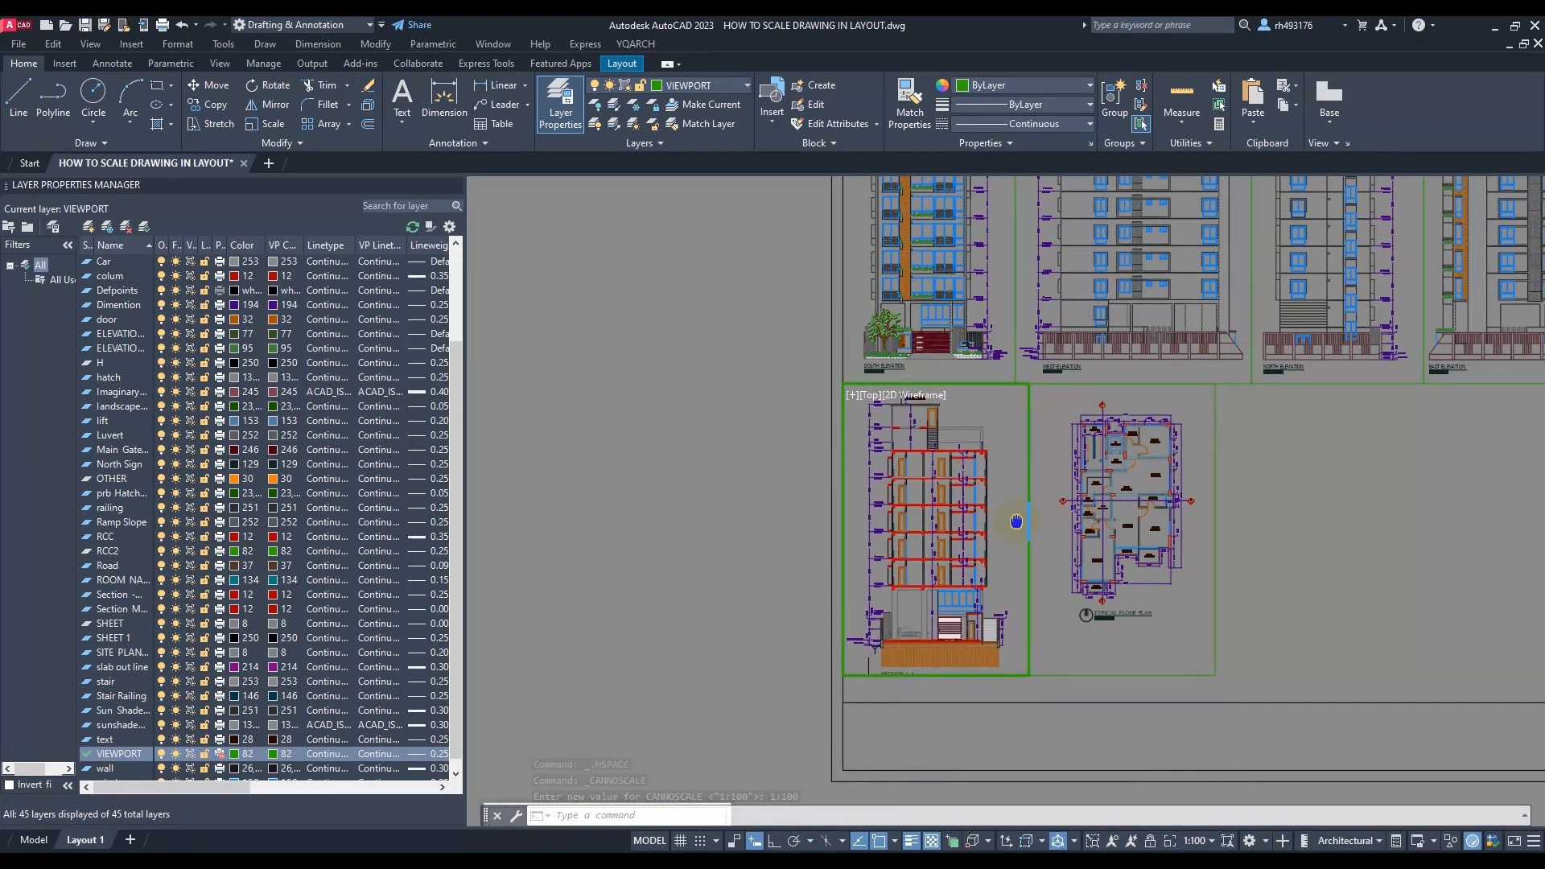
{"action": "double_click", "coordinate": [702, 568]}
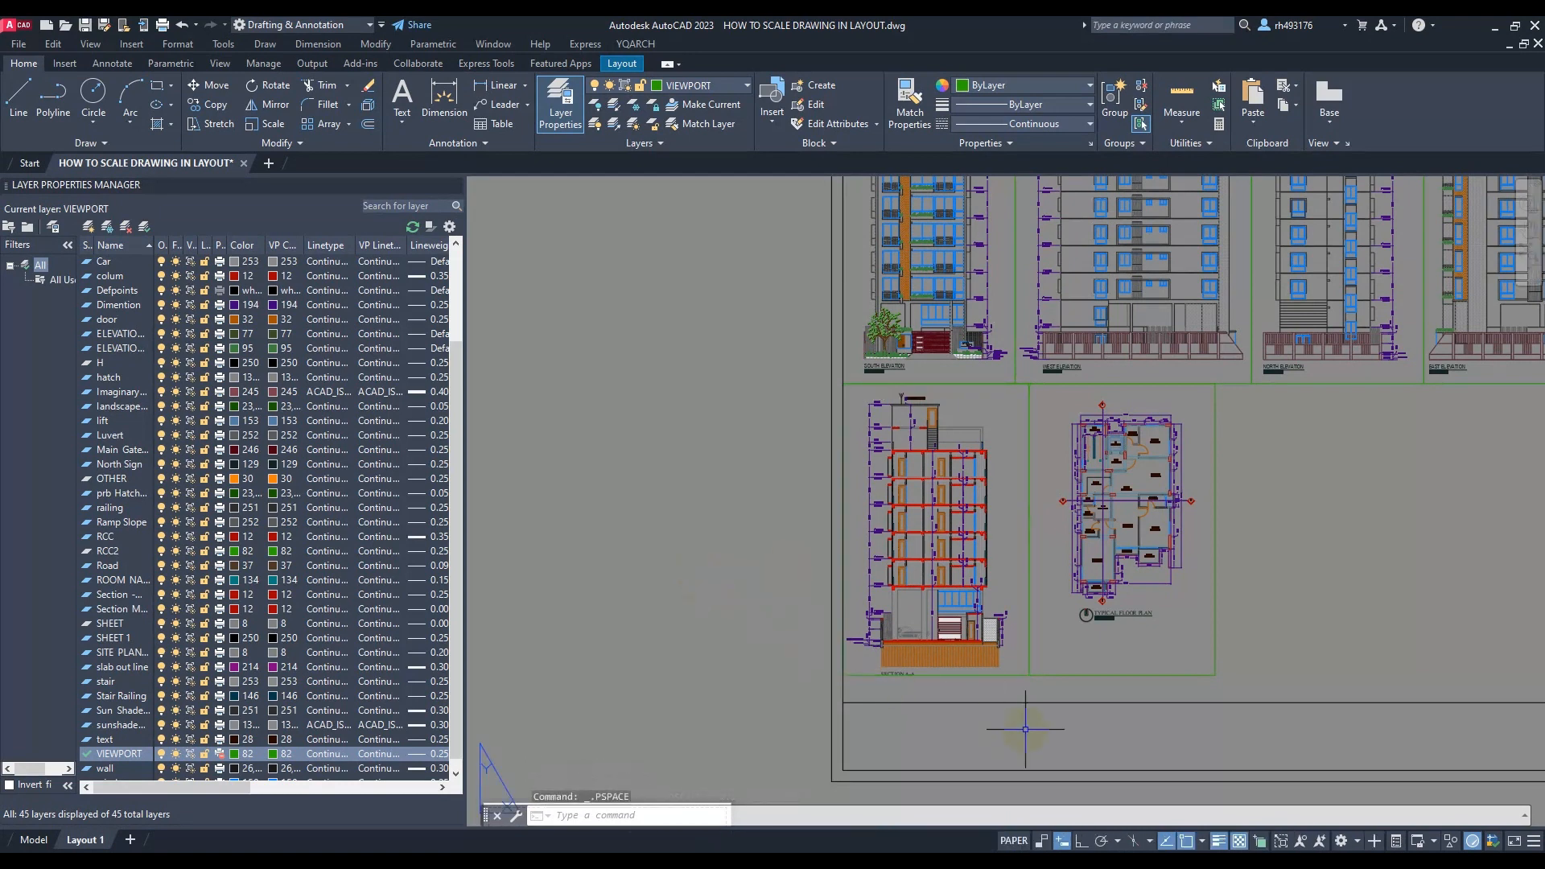
Stretch the section viewport downward to include the drawing title, and extend the neighbouring viewport to the same lower edge and make it wider
{"action": "left_click", "coordinate": [977, 676]}
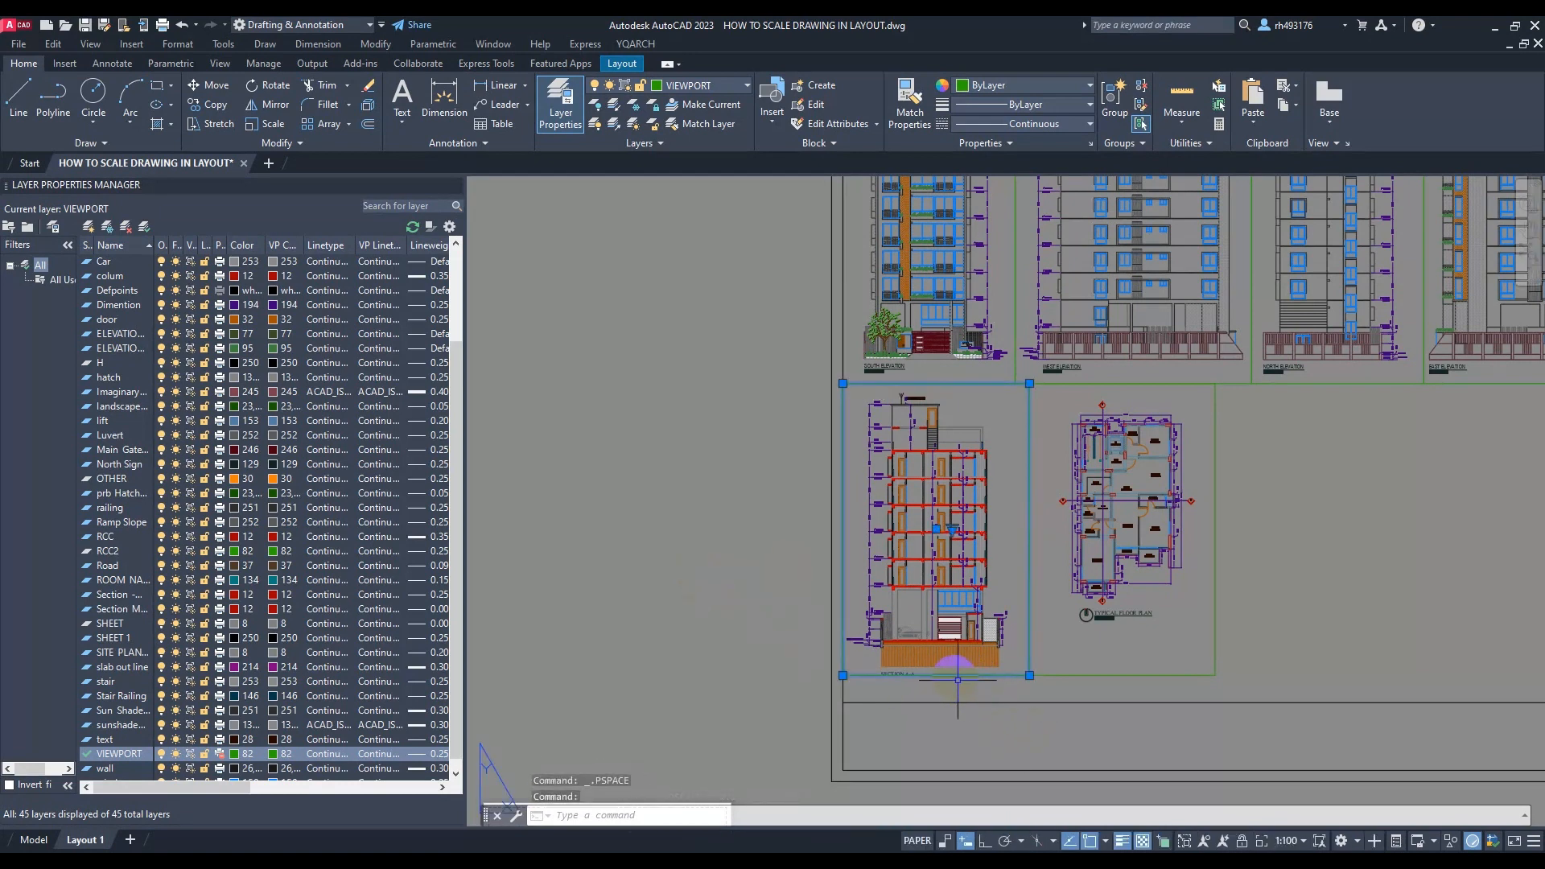
{"action": "left_click", "coordinate": [1029, 675]}
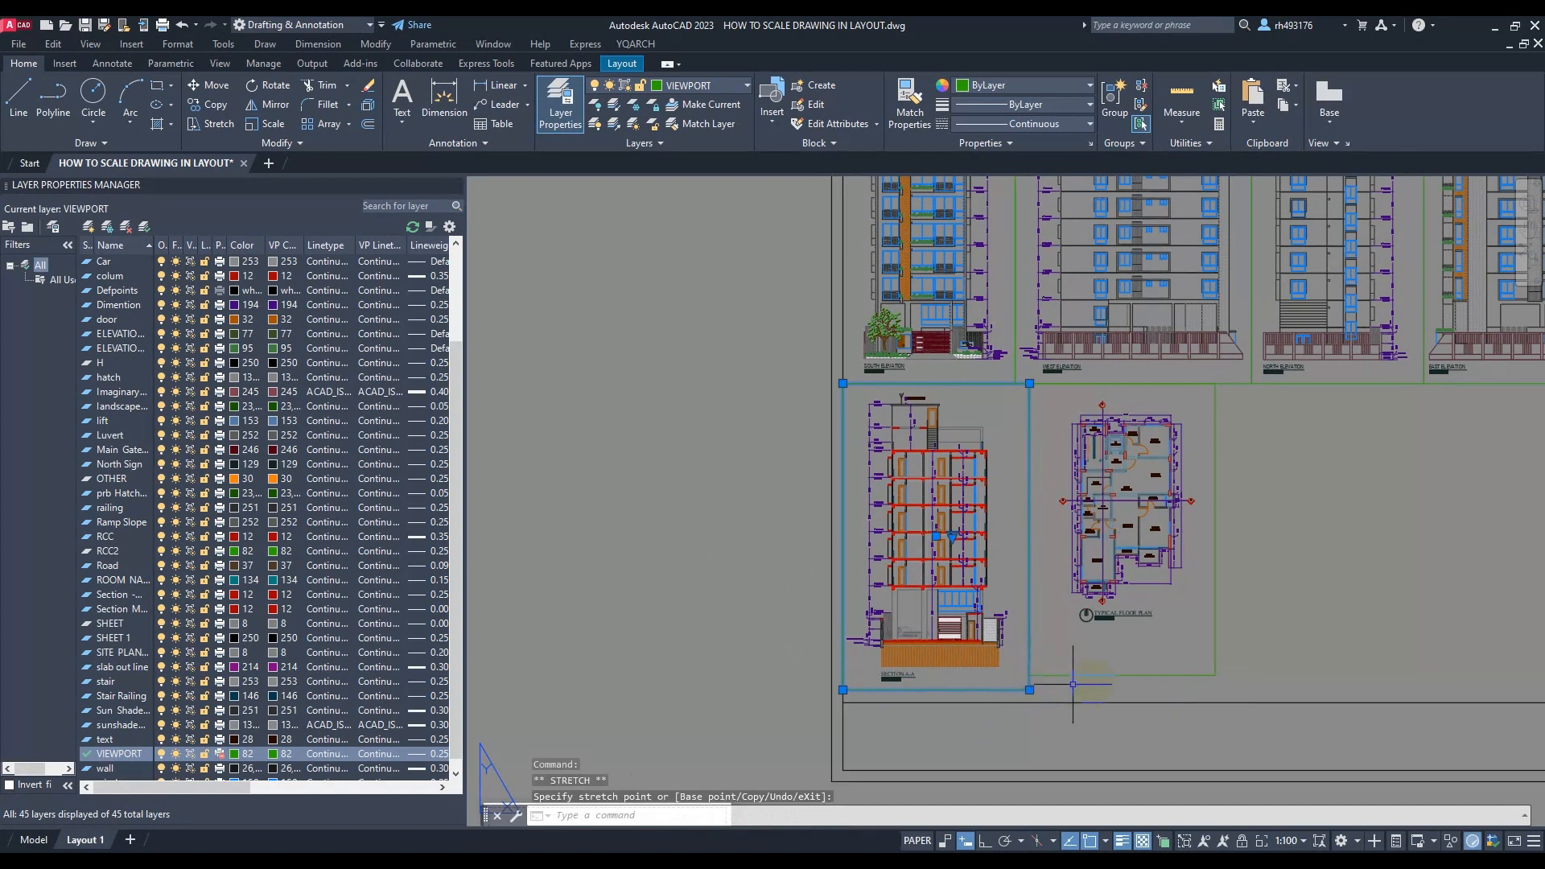
{"action": "left_click", "coordinate": [1068, 676]}
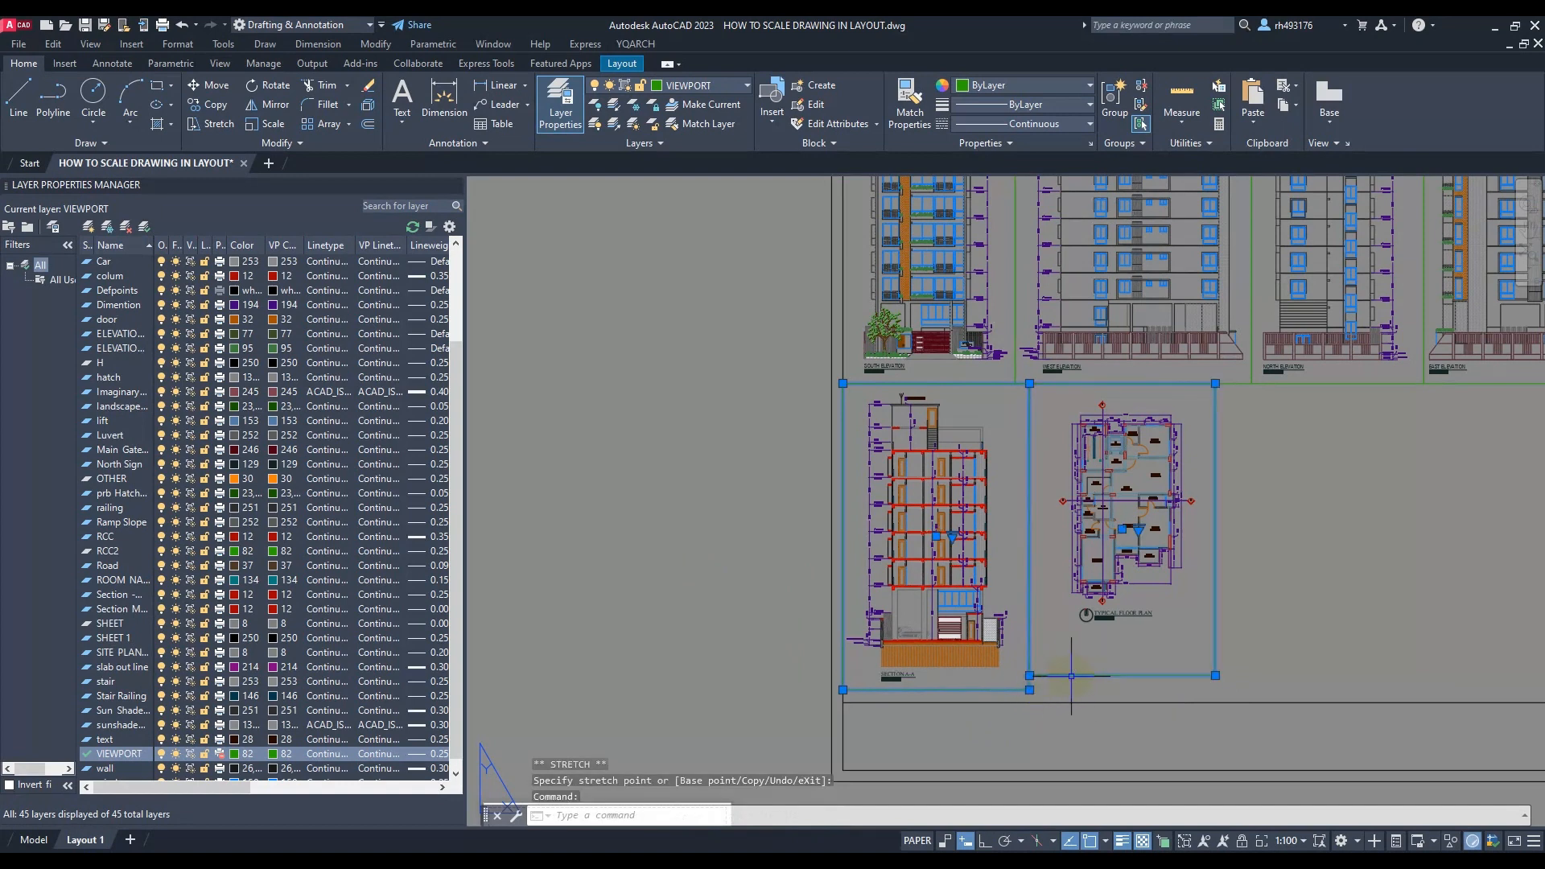
{"action": "left_click", "coordinate": [1029, 675]}
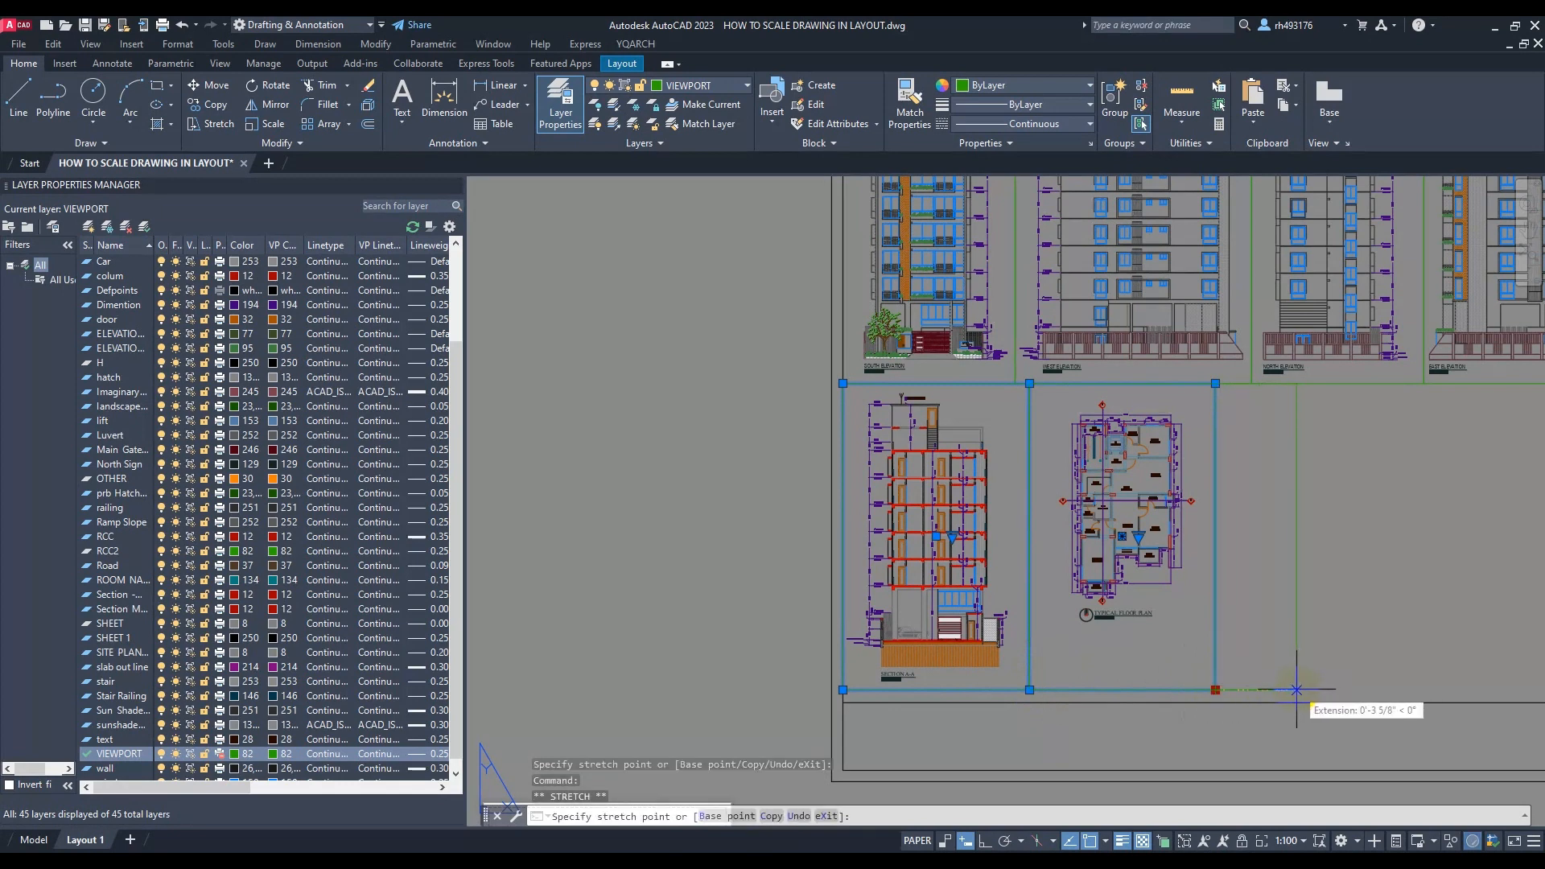
{"action": "key", "text": "Escape"}
Show the staircase section at 1:100 in the widened viewport, align it with the first section, and return to paper space
{"action": "double_click", "coordinate": [1202, 596]}
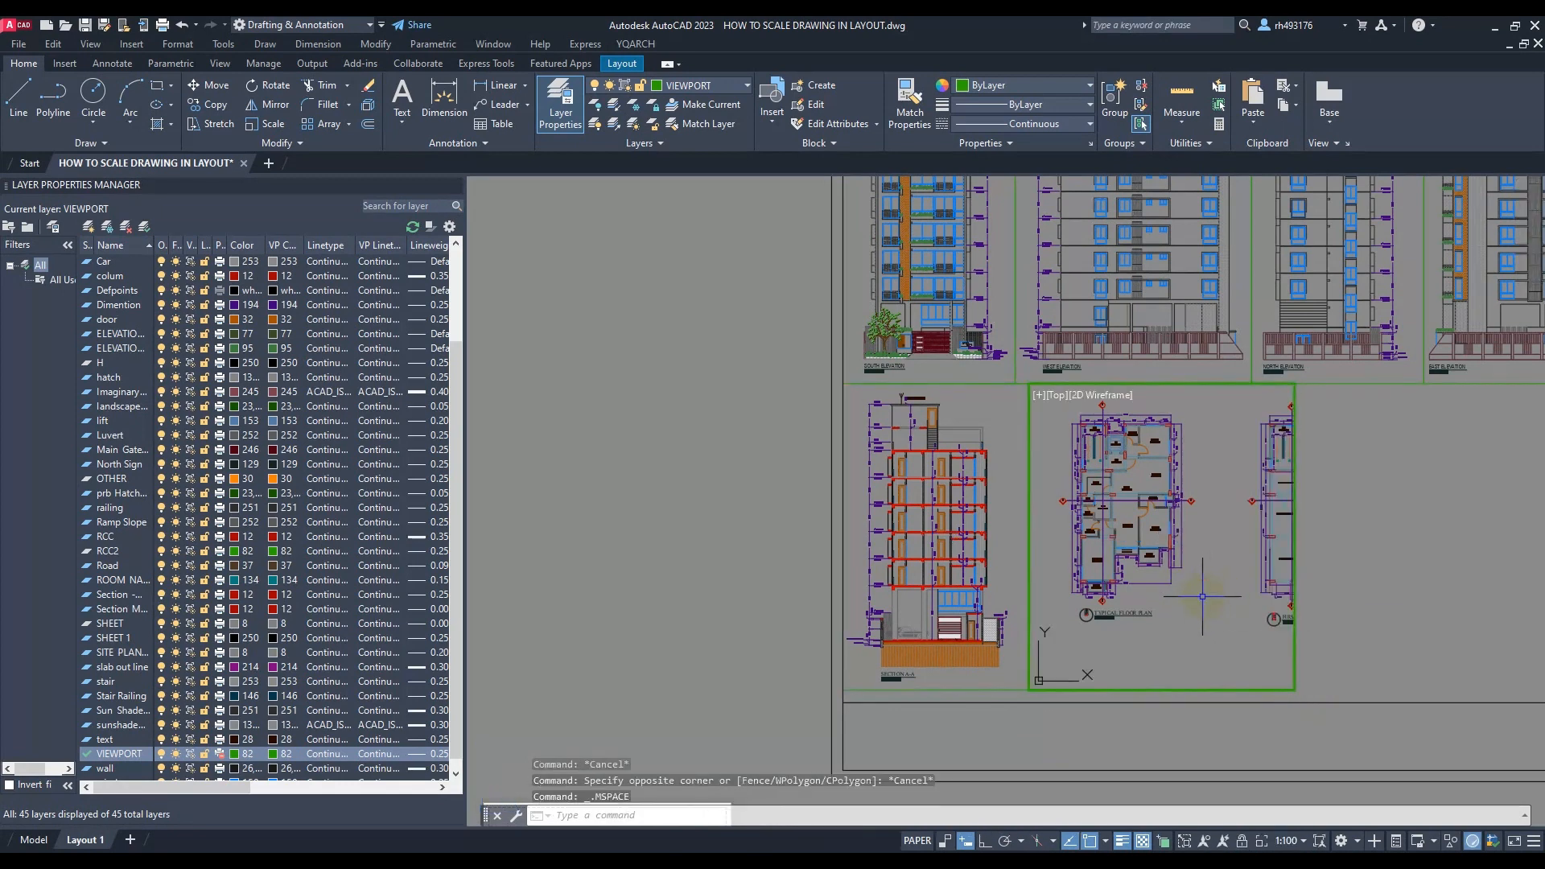
{"action": "scroll", "coordinate": [1131, 567], "scroll_direction": "down", "scroll_amount": 5}
{"action": "scroll", "coordinate": [1207, 579], "scroll_direction": "up", "scroll_amount": 4}
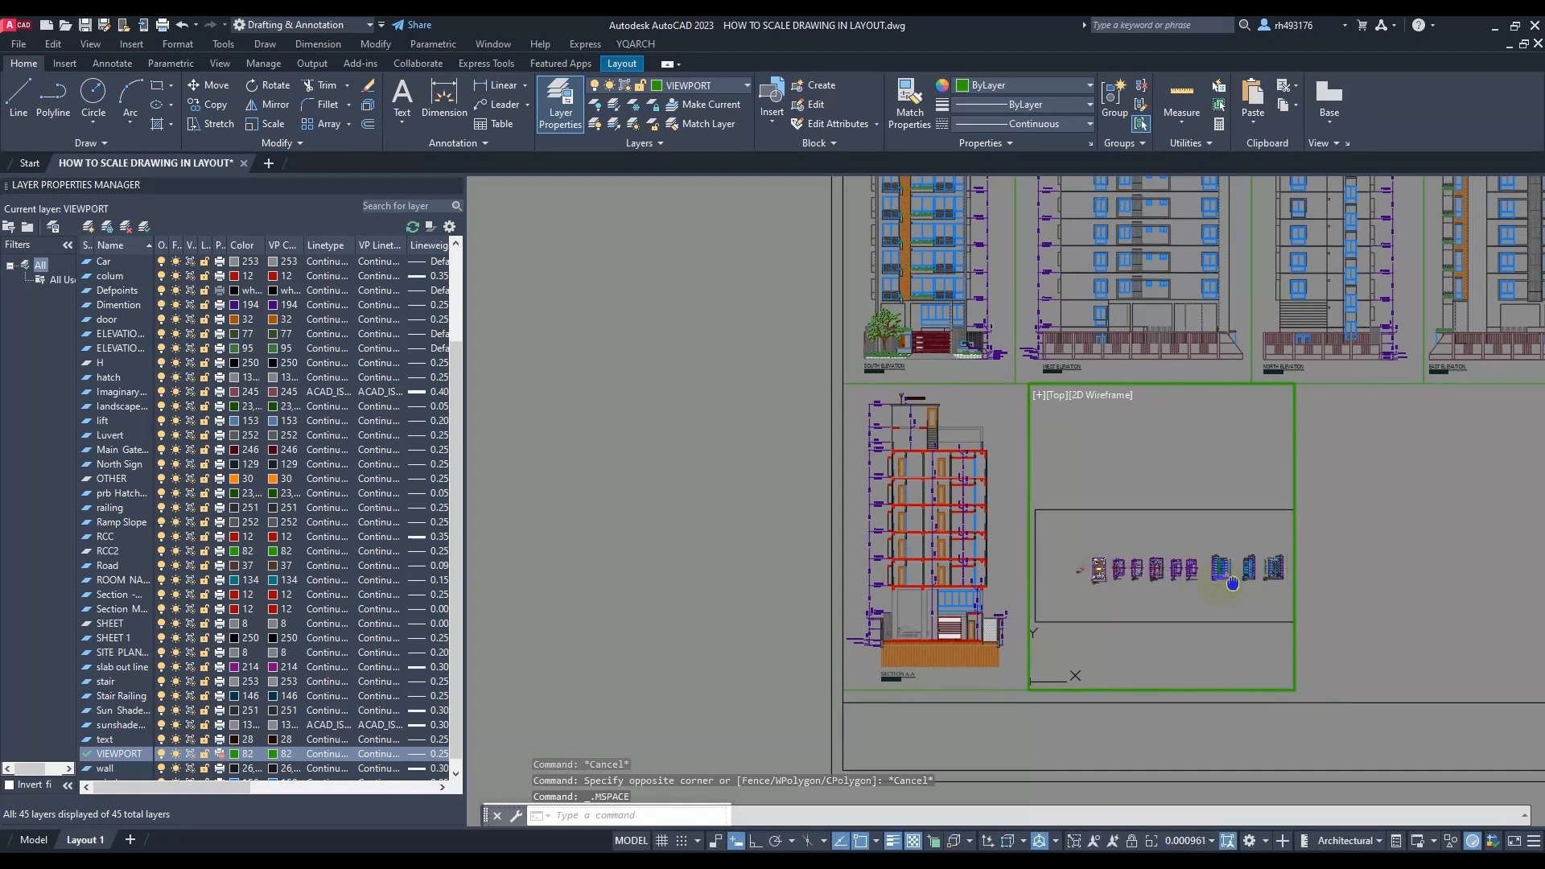
{"action": "left_click", "coordinate": [1204, 842]}
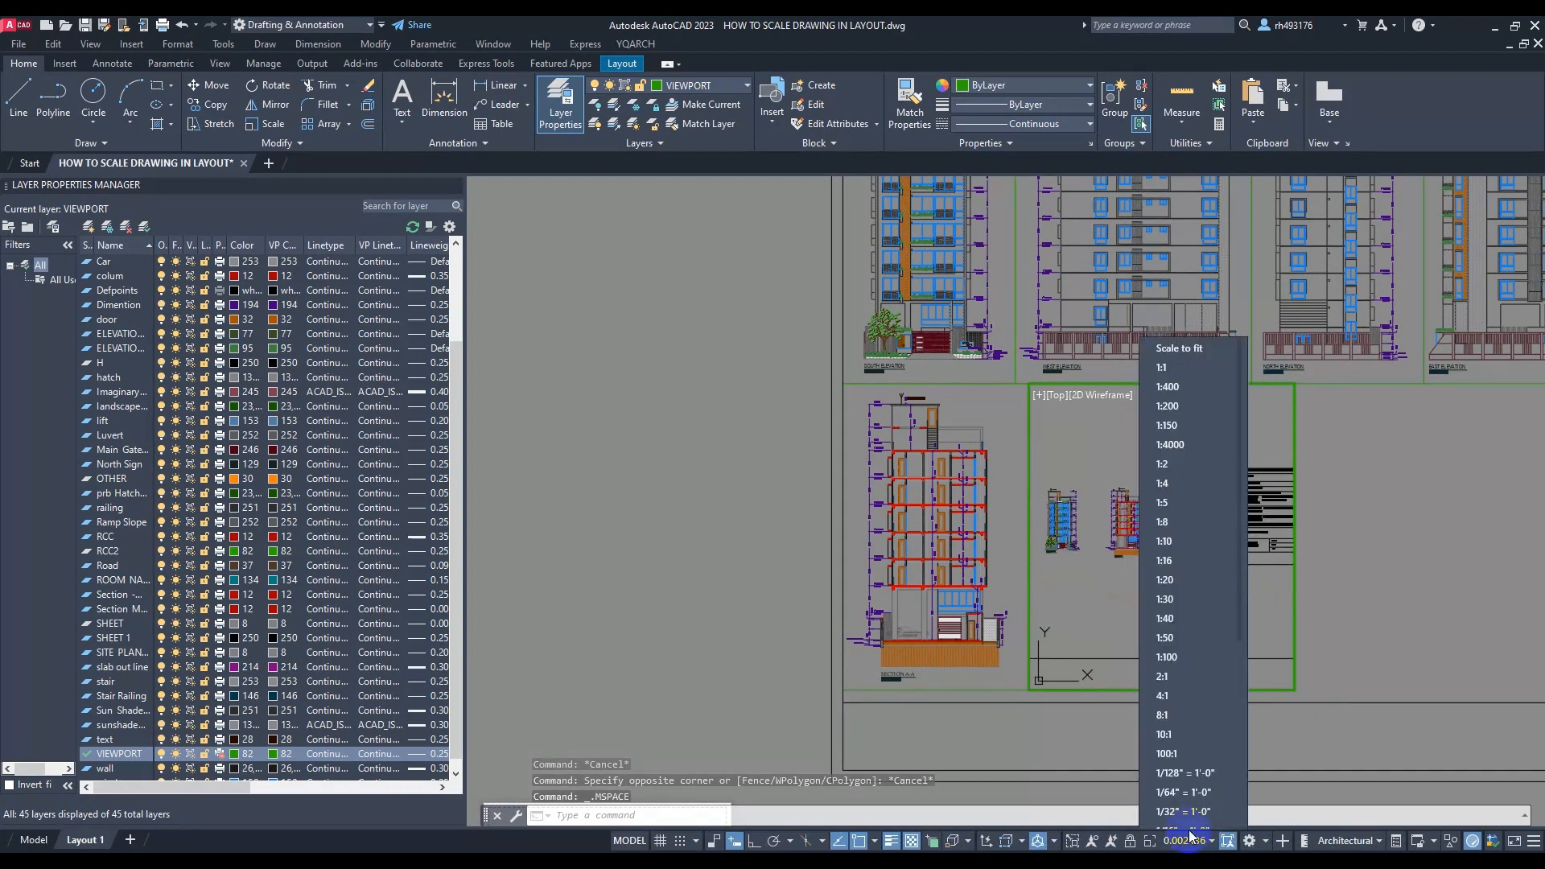
{"action": "left_click", "coordinate": [1178, 647]}
{"action": "middle_click_drag", "start_coordinate": [1167, 544], "coordinate": [1075, 601]}
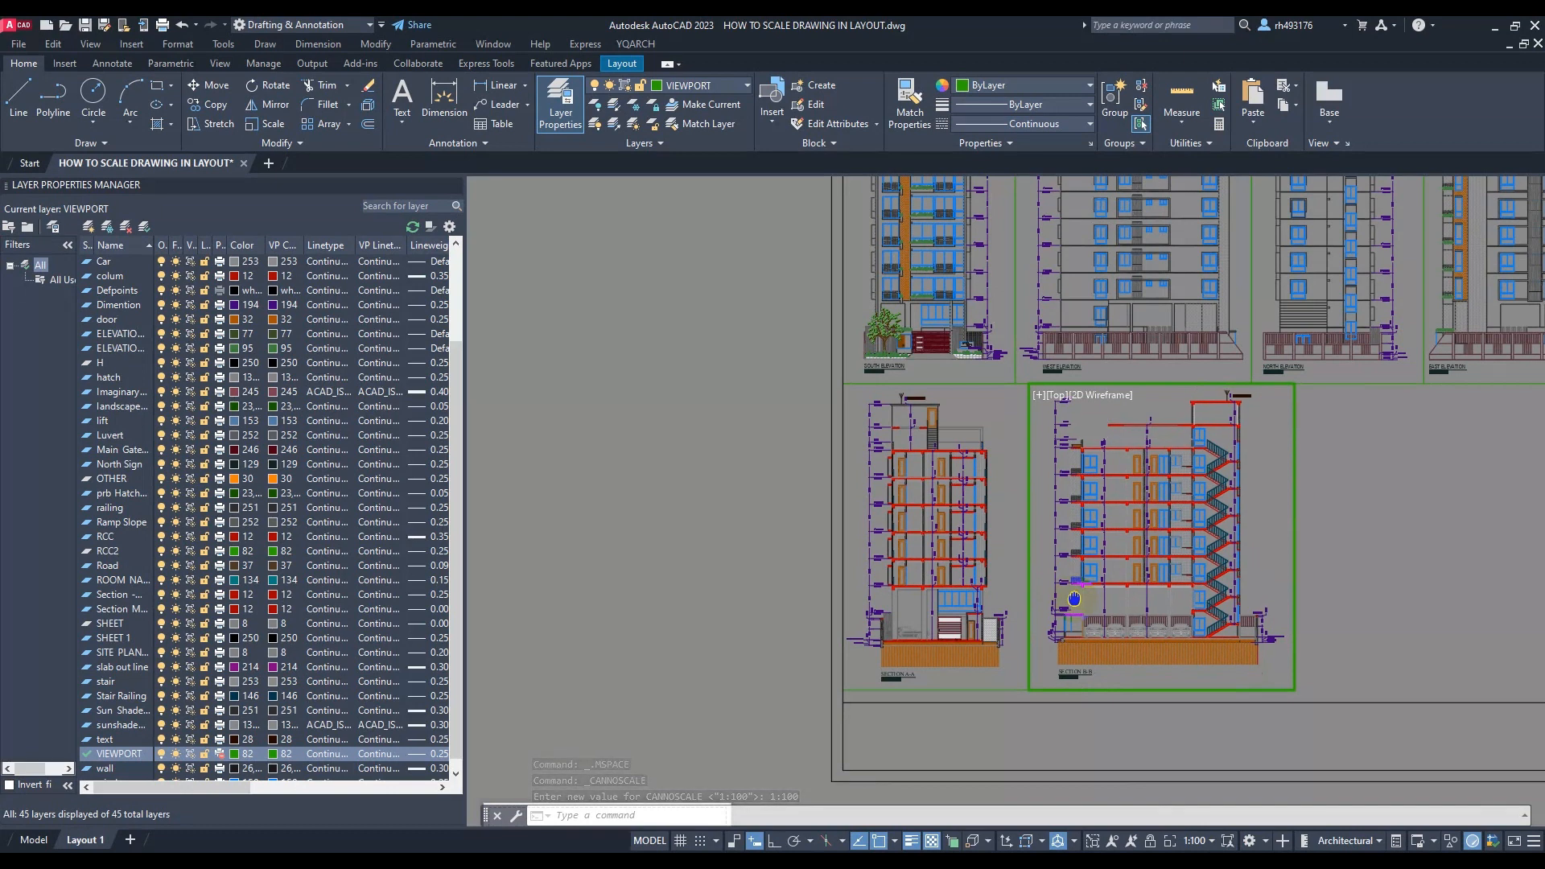
{"action": "double_click", "coordinate": [1332, 568]}
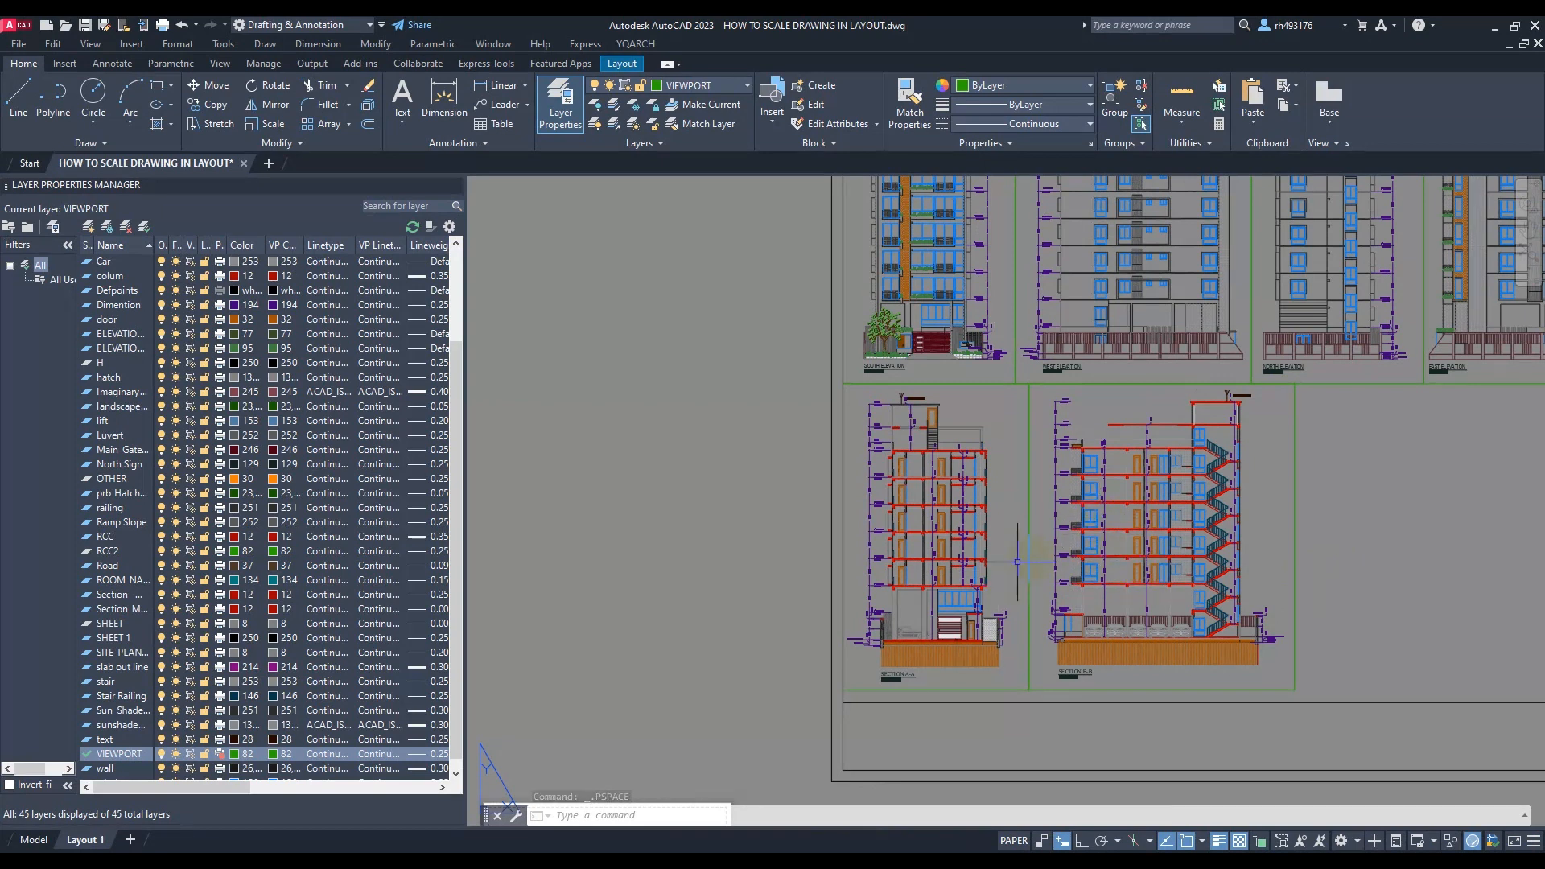
Review the sheet arrangement and the tables beside the sections in model space, and return to Layout 1
{"action": "scroll", "coordinate": [829, 540], "scroll_direction": "down", "scroll_amount": 3}
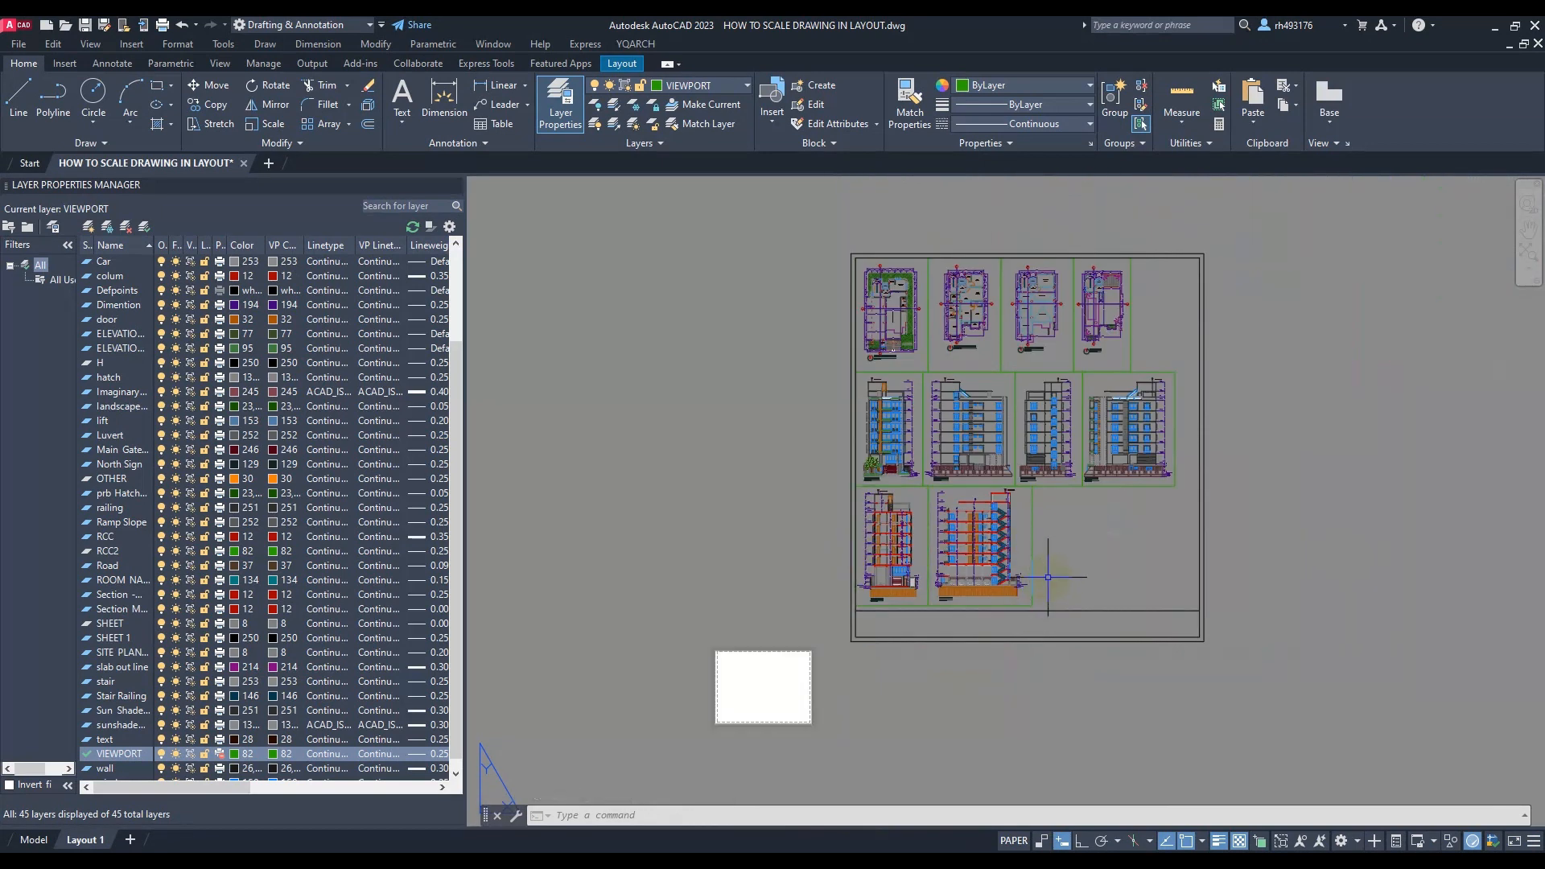
{"action": "scroll", "coordinate": [1041, 556], "scroll_direction": "up", "scroll_amount": 3}
{"action": "scroll", "coordinate": [1035, 553], "scroll_direction": "down", "scroll_amount": 3}
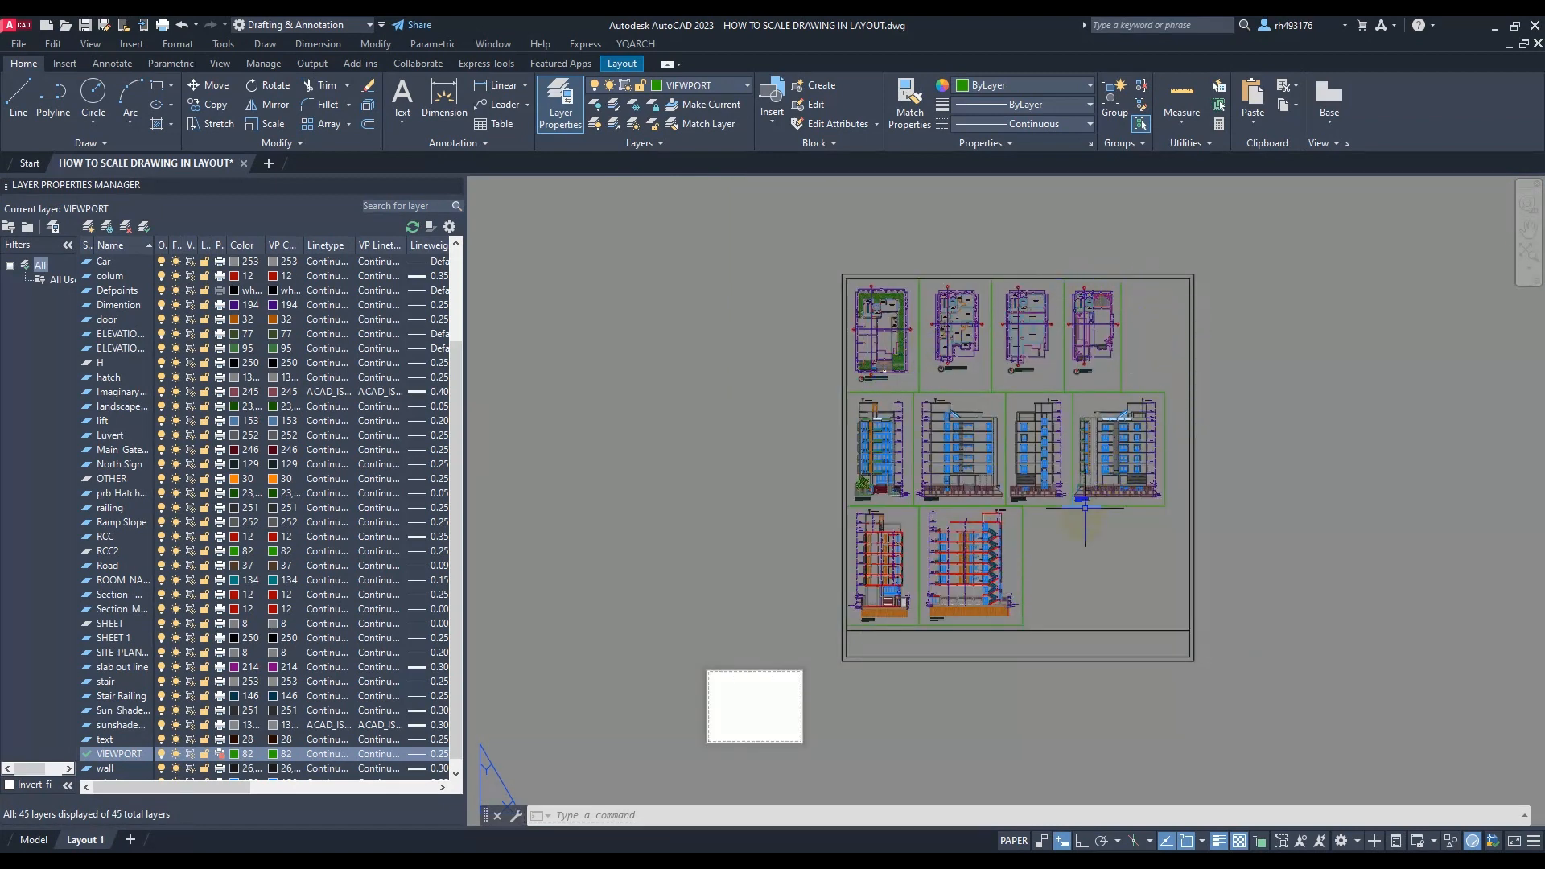
{"action": "left_click", "coordinate": [30, 841]}
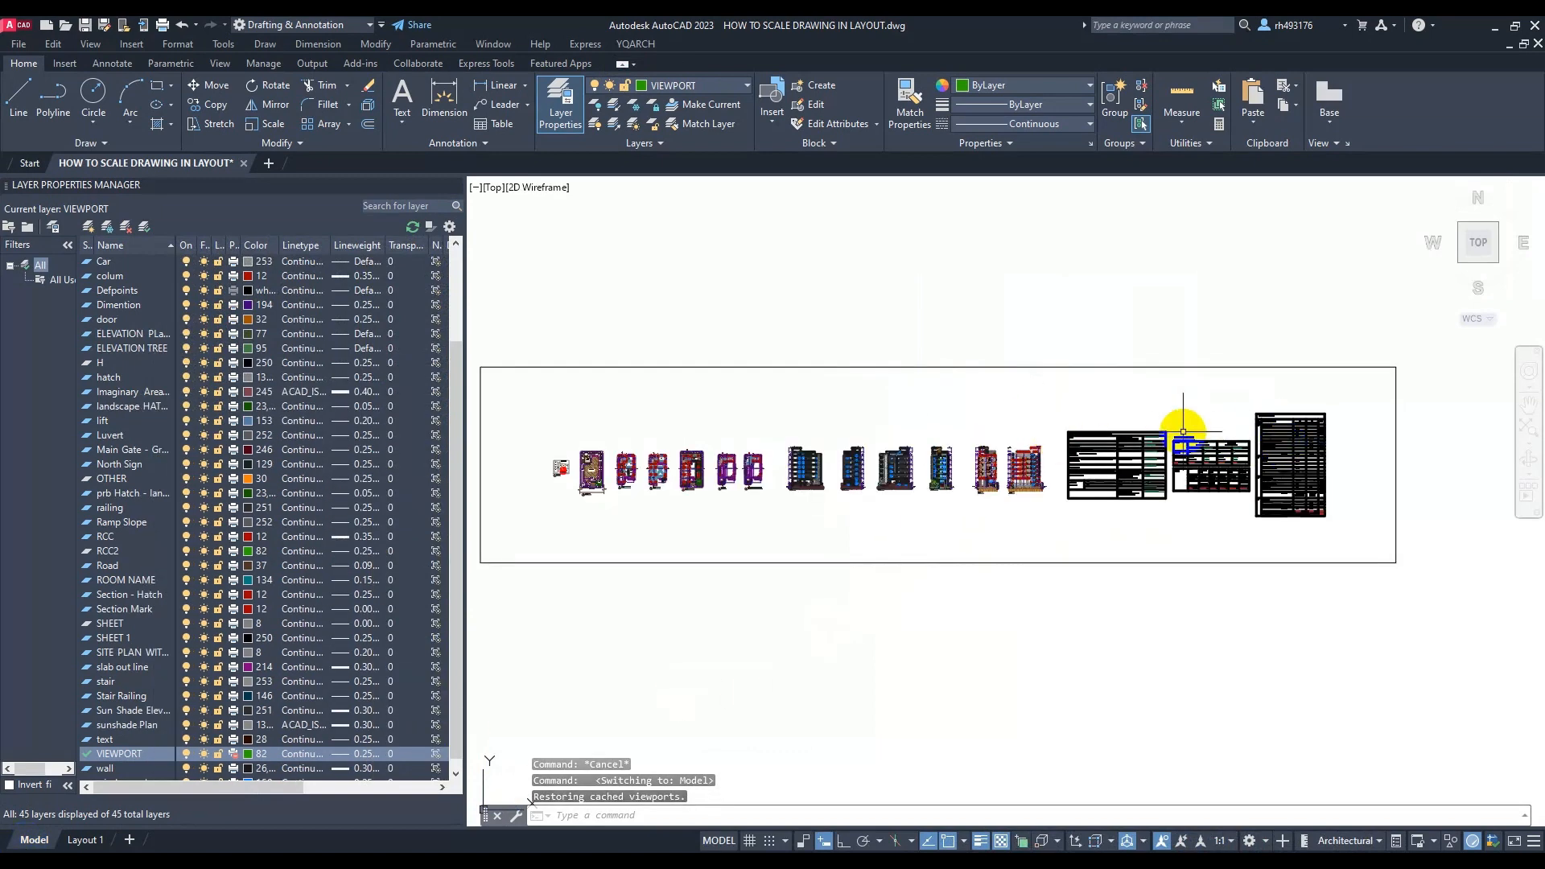
{"action": "scroll", "coordinate": [1167, 433], "scroll_direction": "up", "scroll_amount": 2}
{"action": "scroll", "coordinate": [1155, 435], "scroll_direction": "down", "scroll_amount": 2}
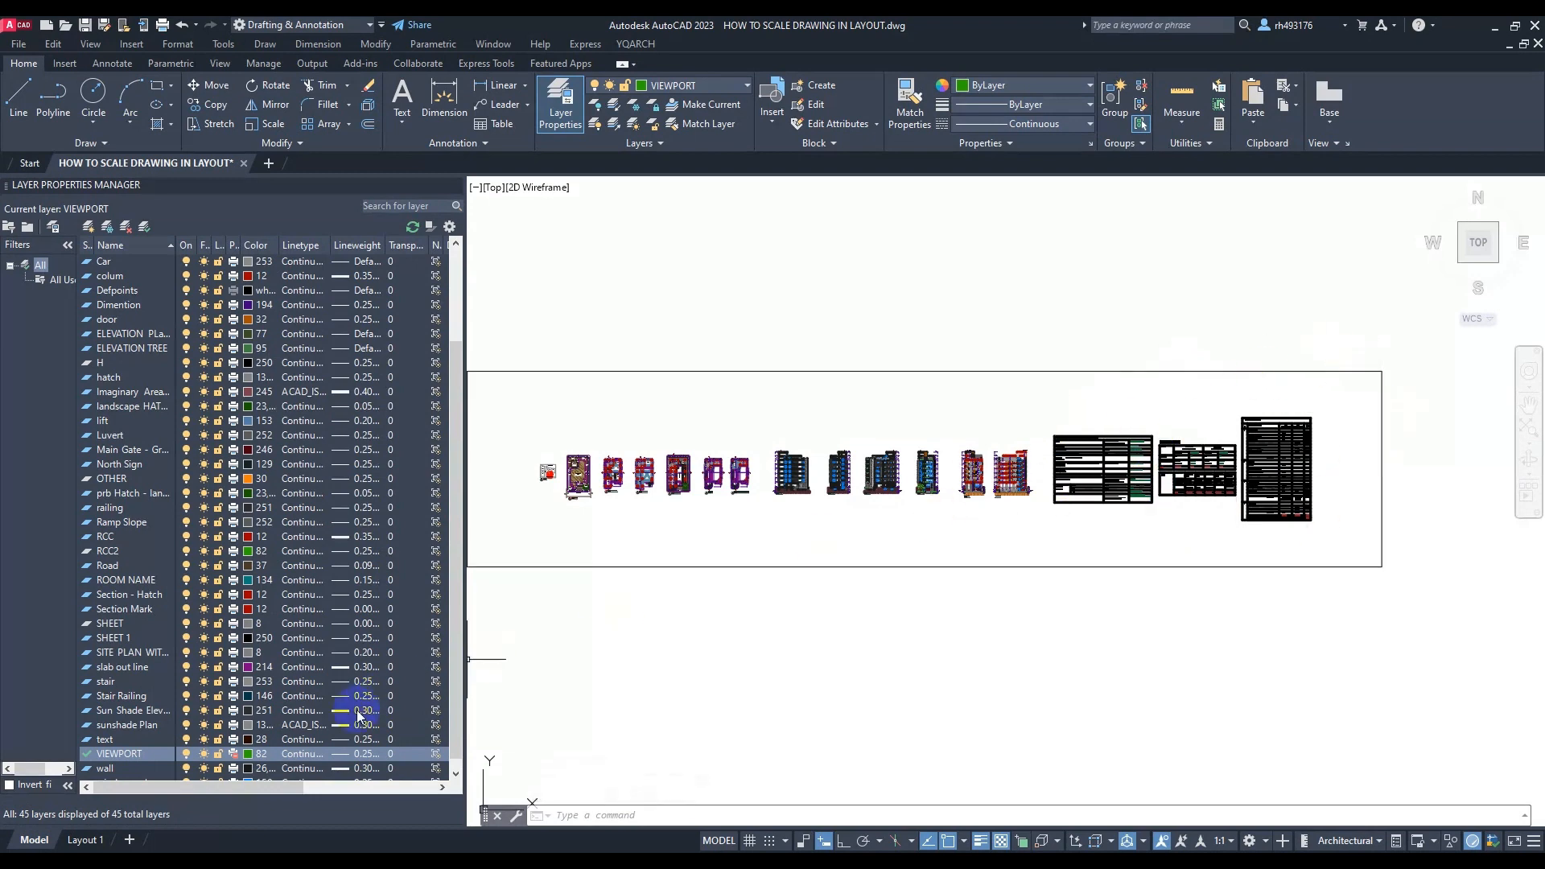
{"action": "left_click", "coordinate": [86, 840]}
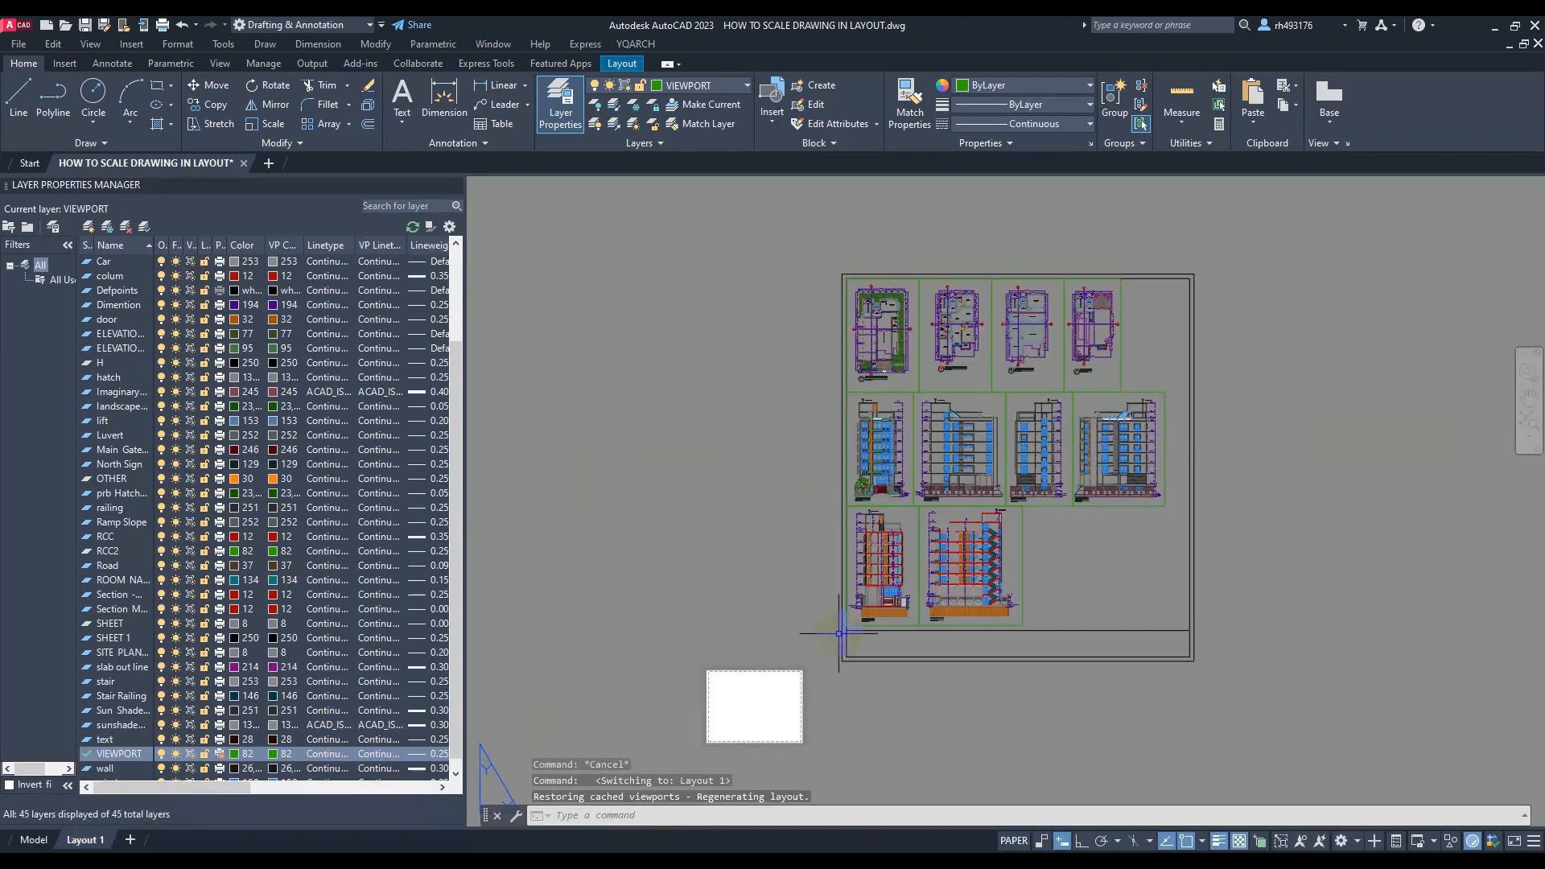
Create a rectangular viewport beside the staircase section, starting at the upper corner of that section's viewport
{"action": "scroll", "coordinate": [1124, 597], "scroll_direction": "up", "scroll_amount": 2}
{"action": "scroll", "coordinate": [1124, 598], "scroll_direction": "up", "scroll_amount": 2}
{"action": "scroll", "coordinate": [1124, 598], "scroll_direction": "down", "scroll_amount": 1}
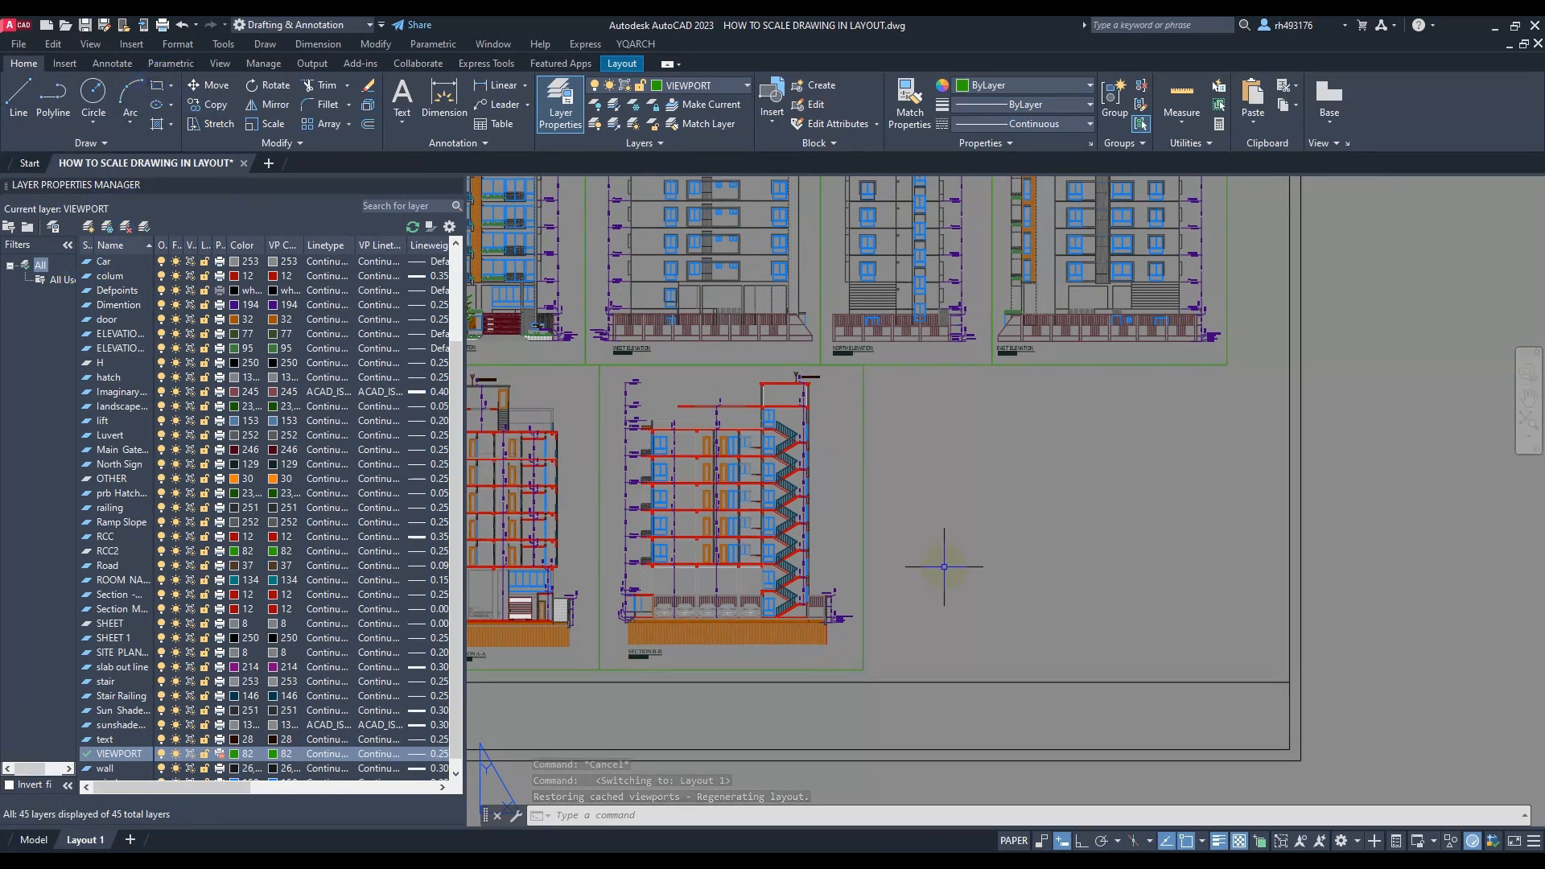
{"action": "type", "text": "mv"}
{"action": "key", "text": "Return"}
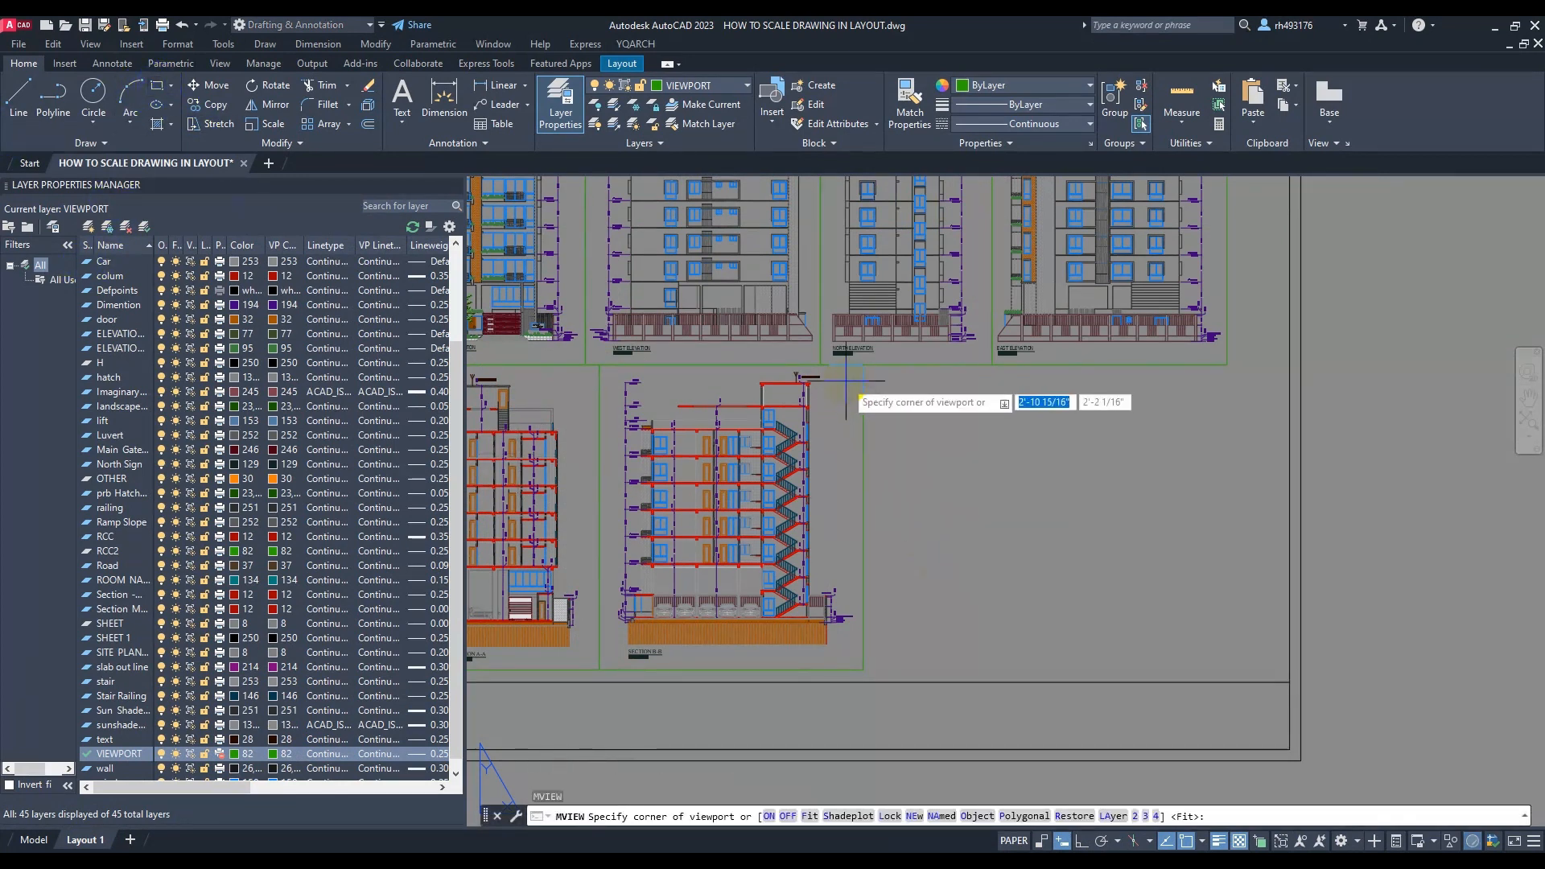
{"action": "left_click", "coordinate": [862, 373]}
{"action": "left_click", "coordinate": [998, 567]}
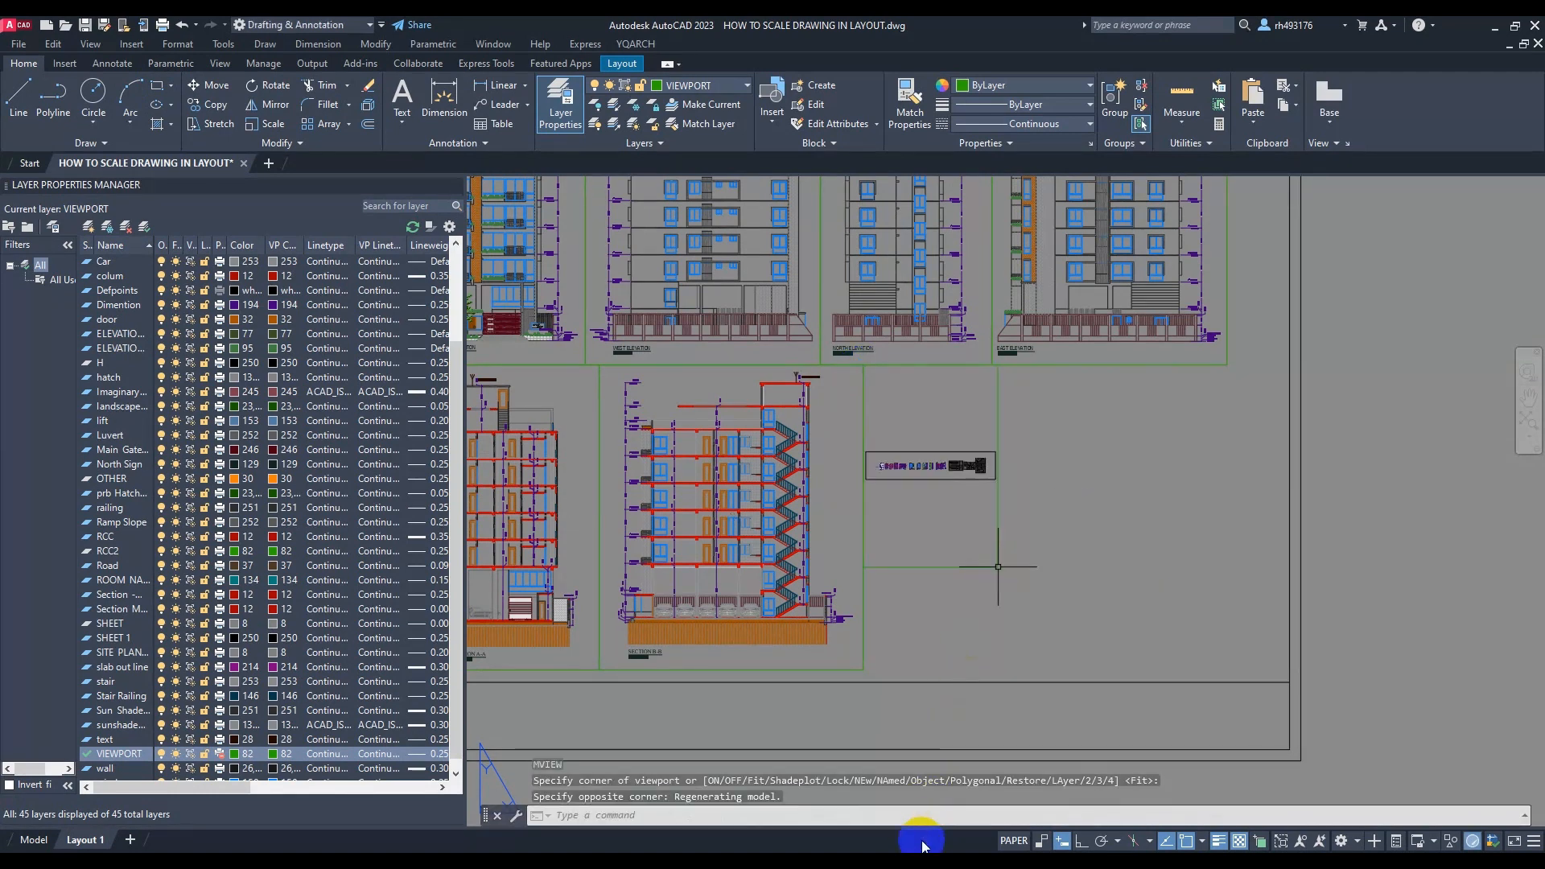
{"action": "middle_click_drag", "start_coordinate": [998, 568], "coordinate": [861, 534]}
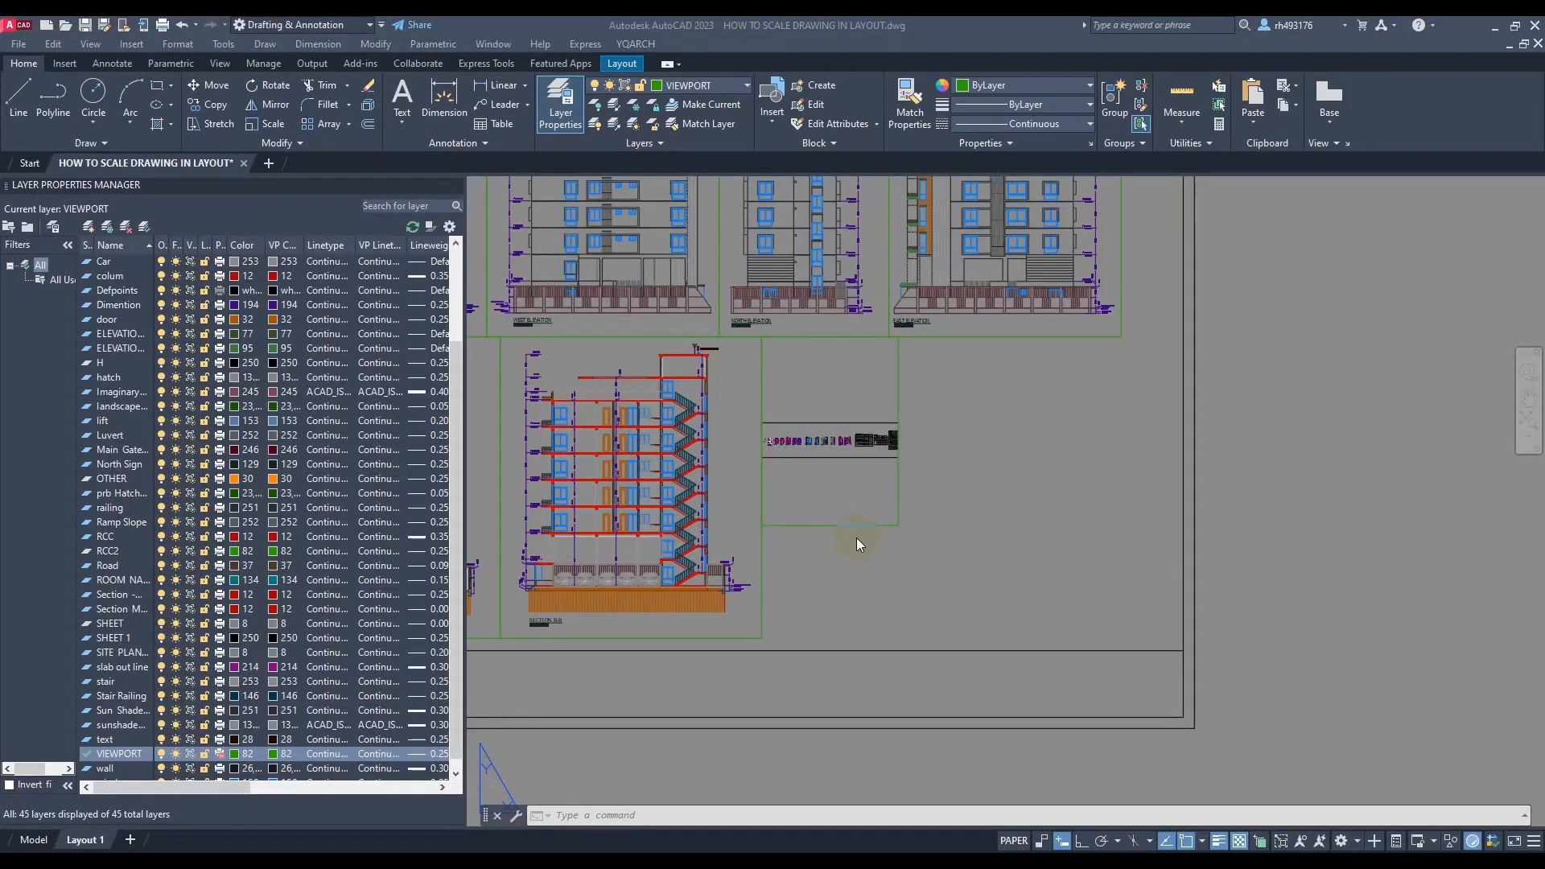
Bring the FAR calculation table into view inside the new viewport and return to paper space
{"action": "double_click", "coordinate": [805, 483]}
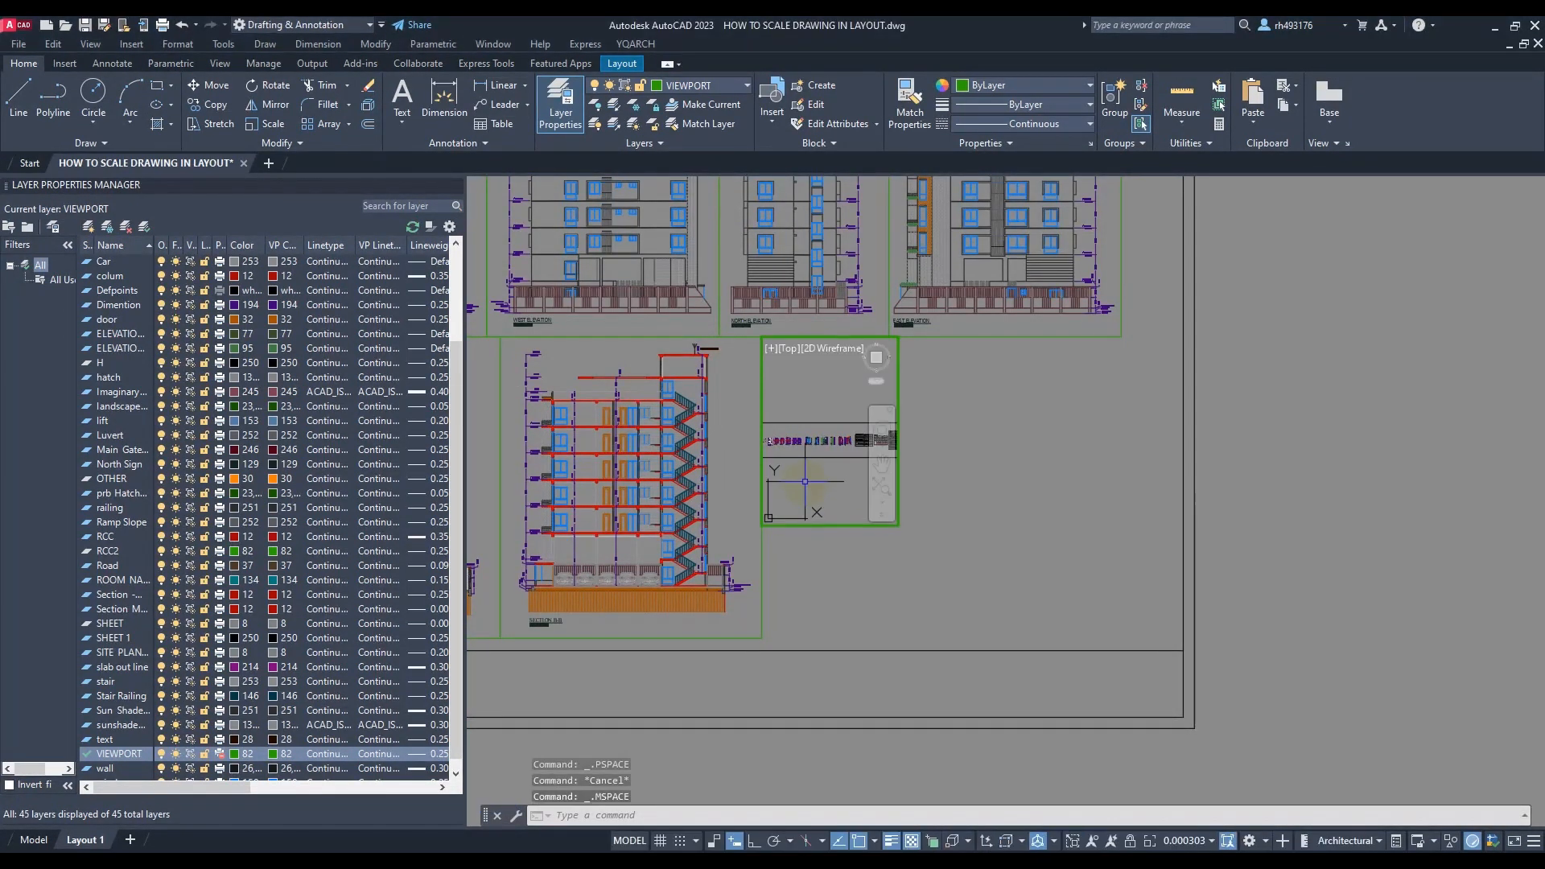
{"action": "scroll", "coordinate": [812, 458], "scroll_direction": "up", "scroll_amount": 10}
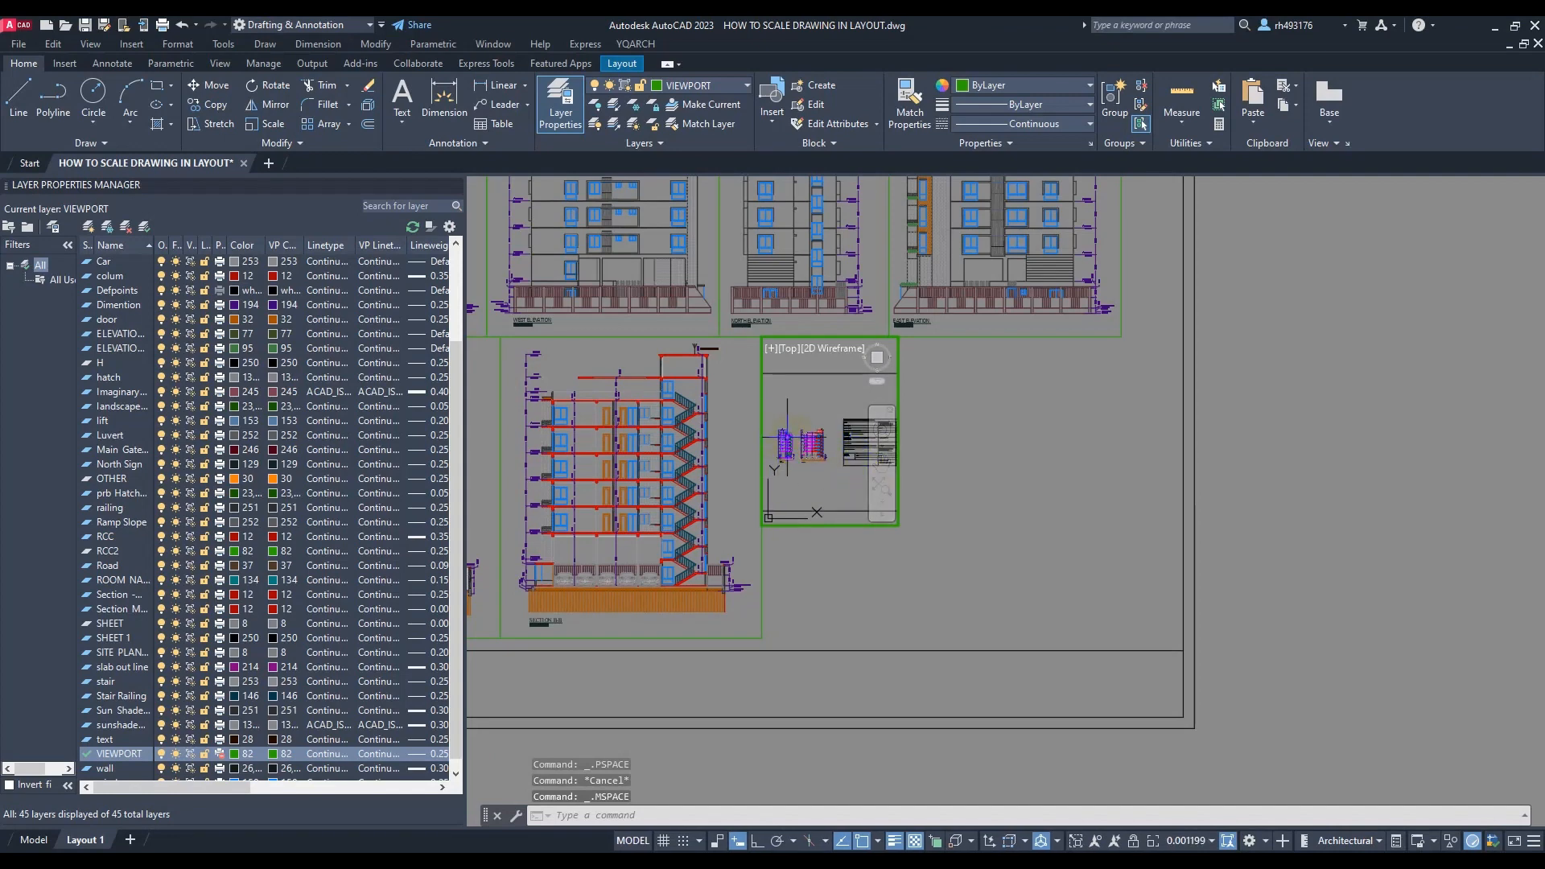
{"action": "middle_click_drag", "start_coordinate": [841, 431], "coordinate": [763, 405]}
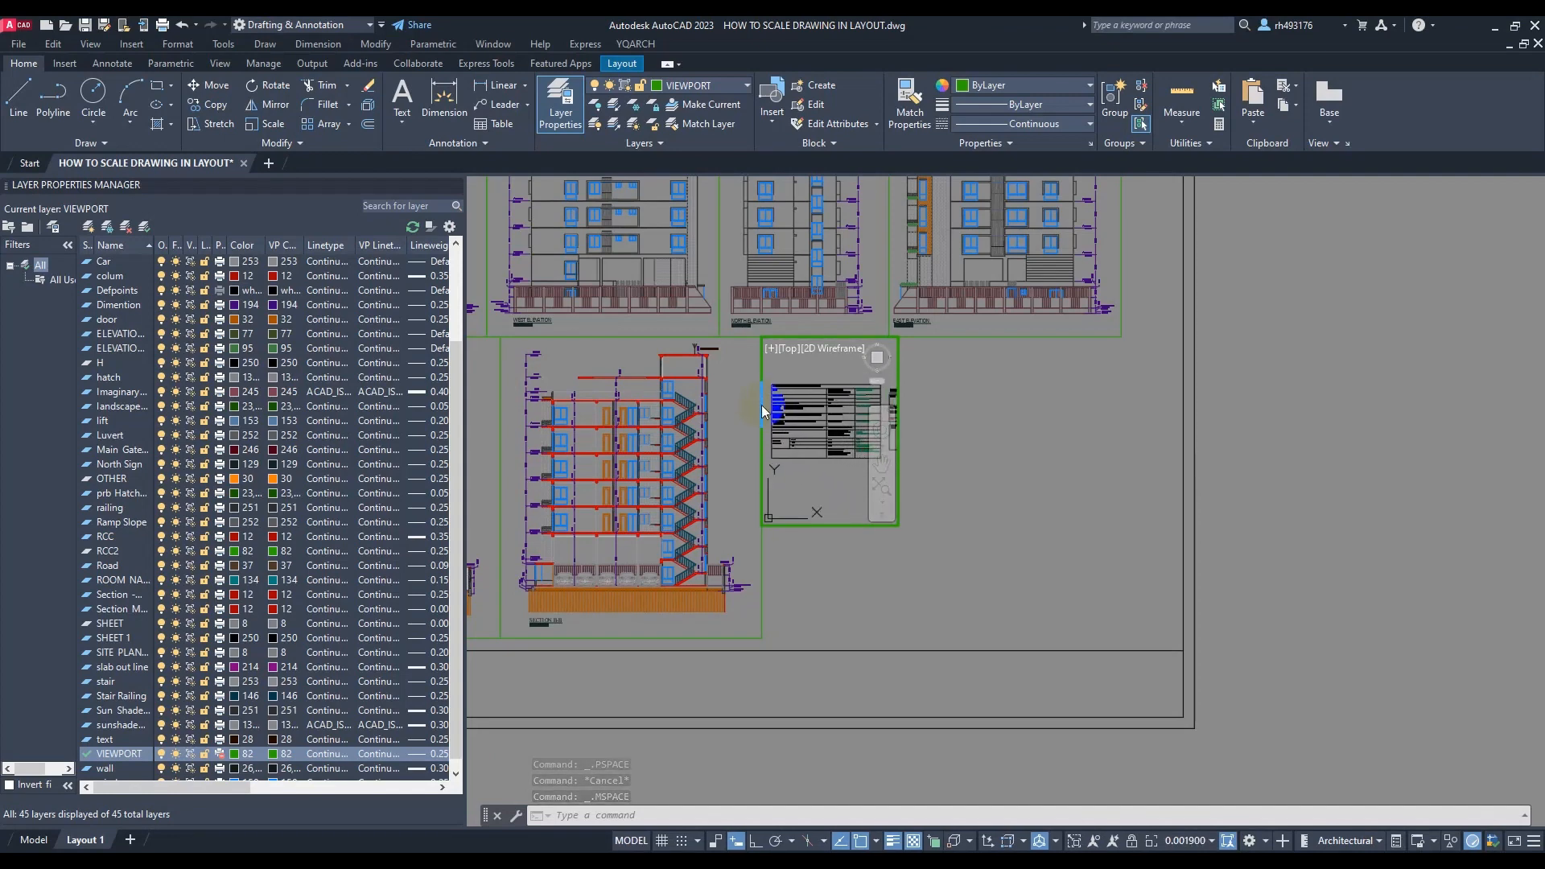
{"action": "scroll", "coordinate": [813, 435], "scroll_direction": "up", "scroll_amount": 1}
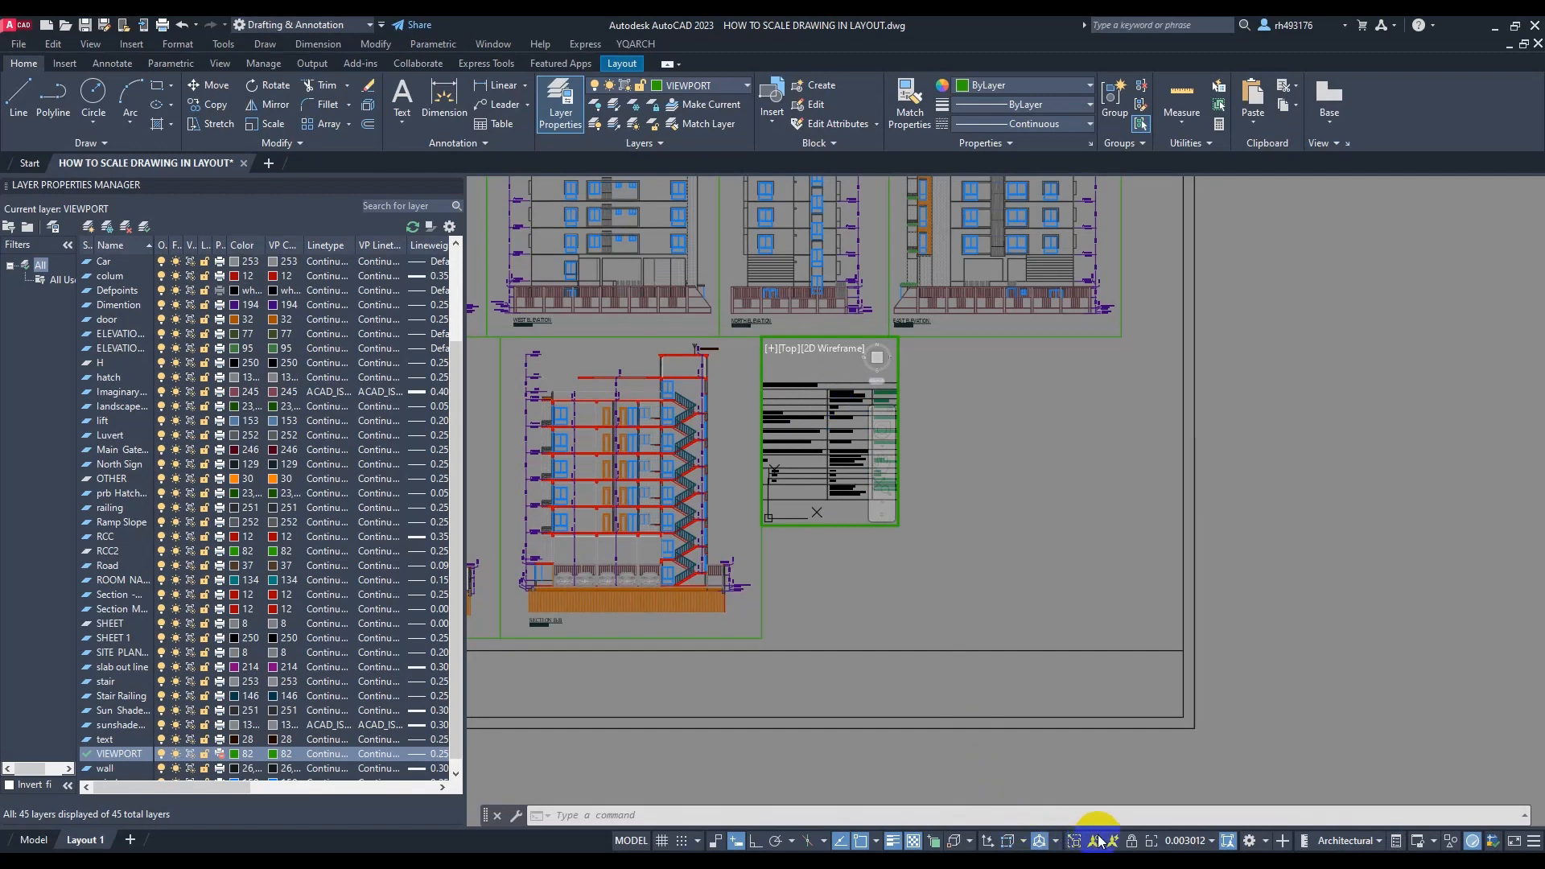
{"action": "left_click", "coordinate": [1187, 841]}
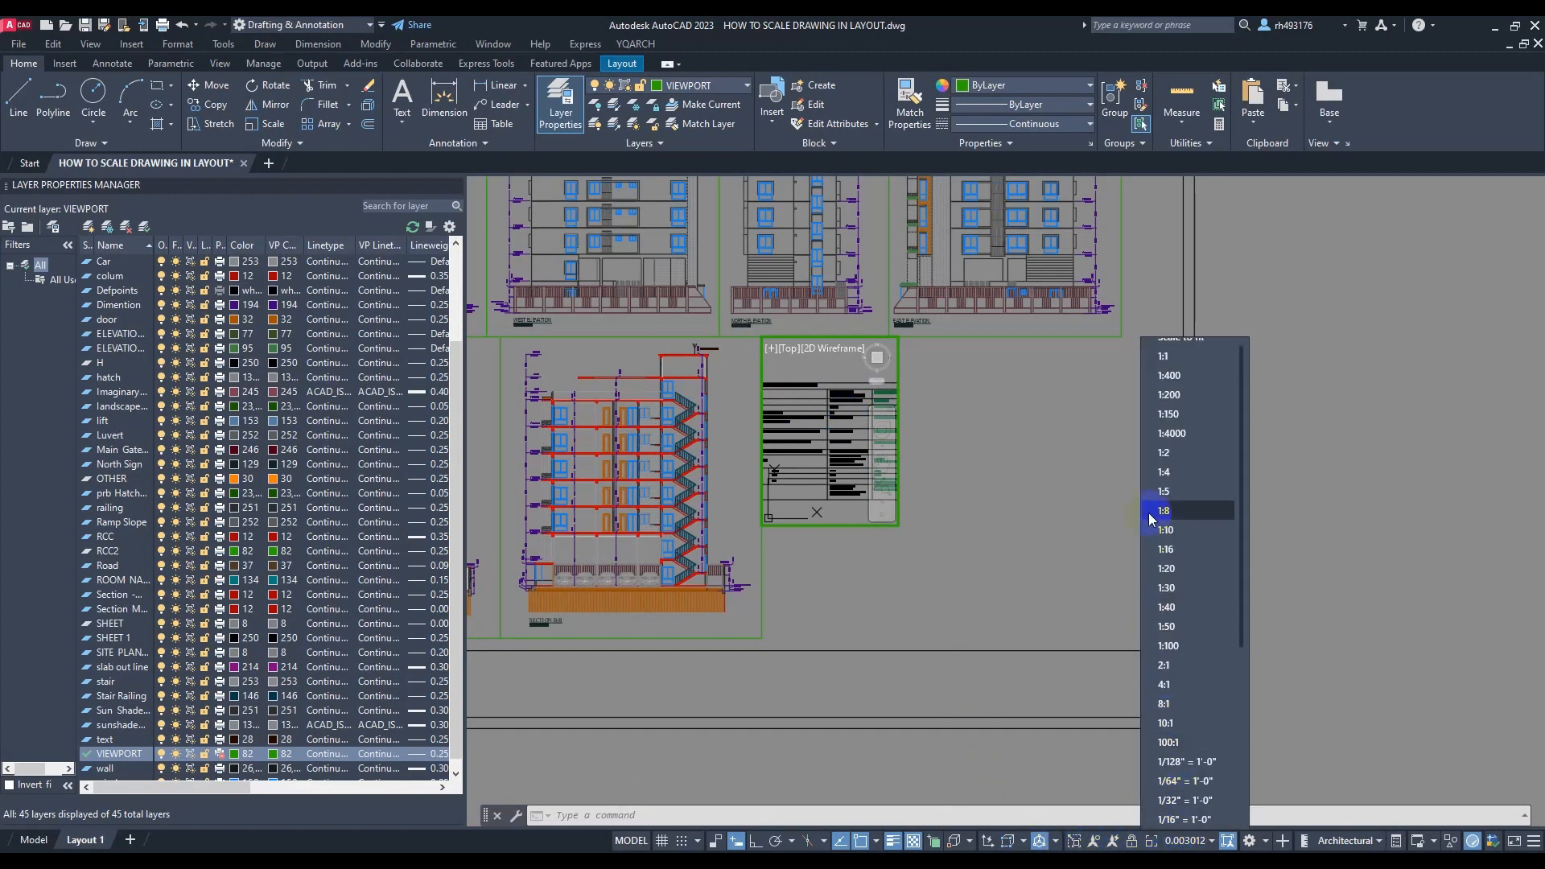
{"action": "left_click", "coordinate": [1161, 414]}
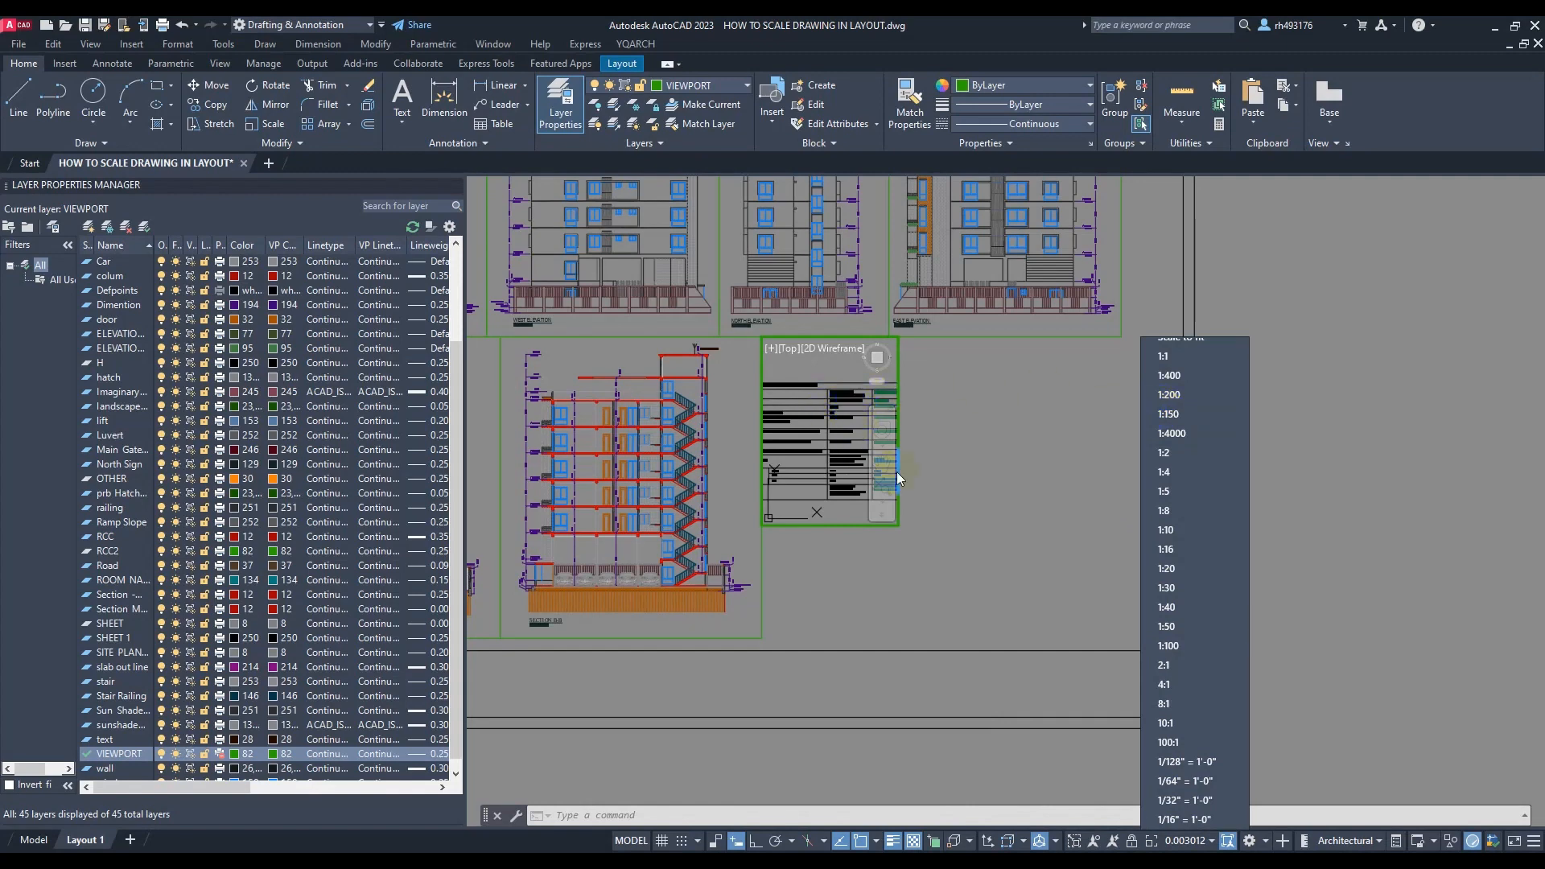
{"action": "double_click", "coordinate": [870, 565]}
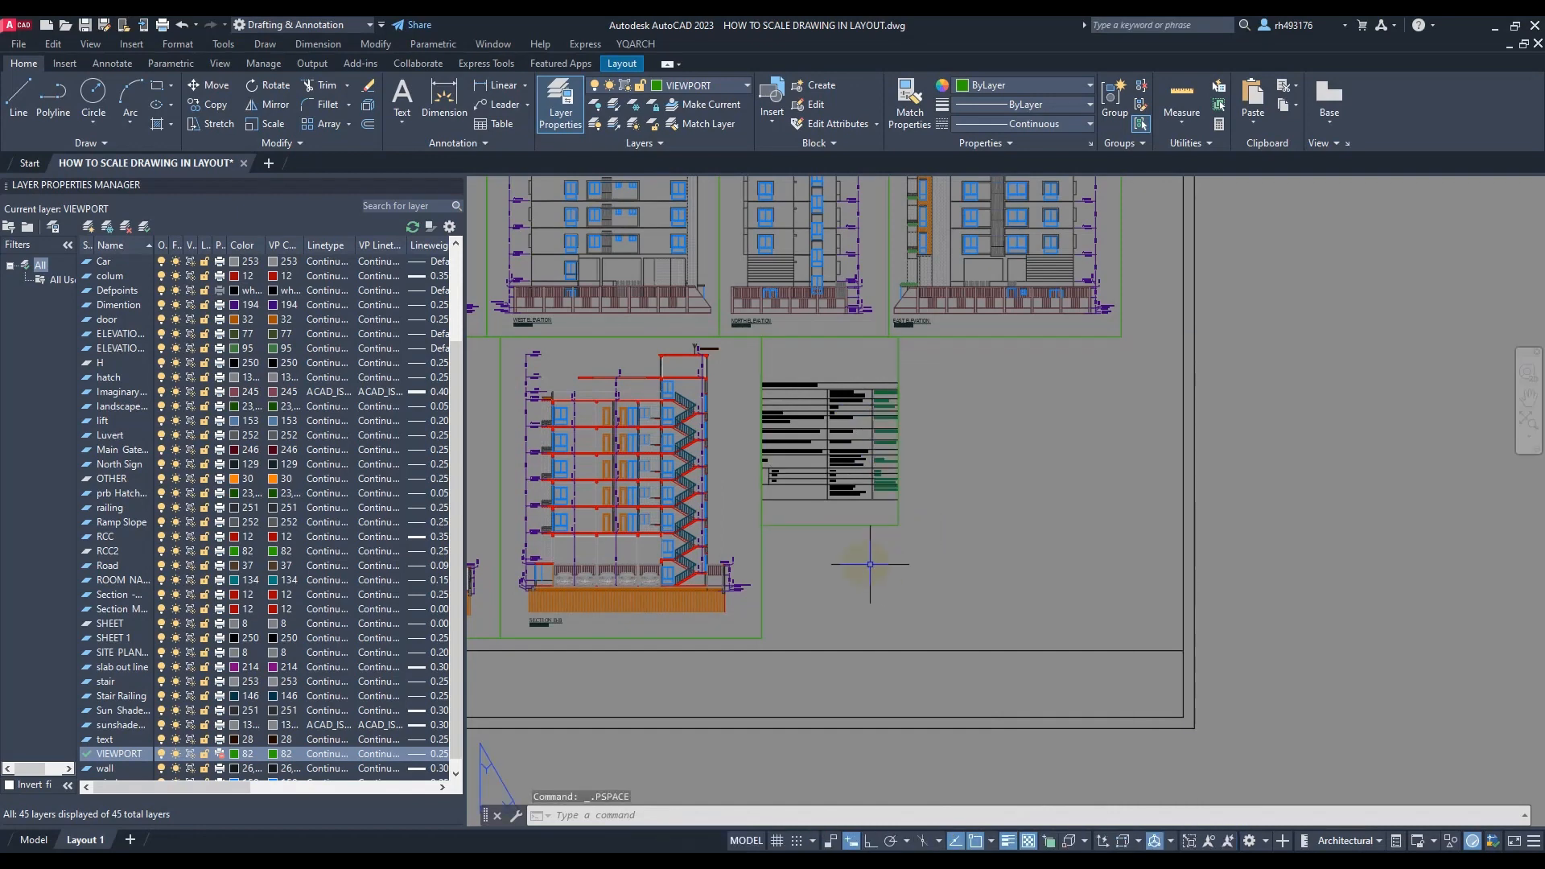
Widen the table viewport by stretching its lower outer corner horizontally away from the staircase section
{"action": "left_click", "coordinate": [880, 527]}
{"action": "left_click", "coordinate": [899, 527]}
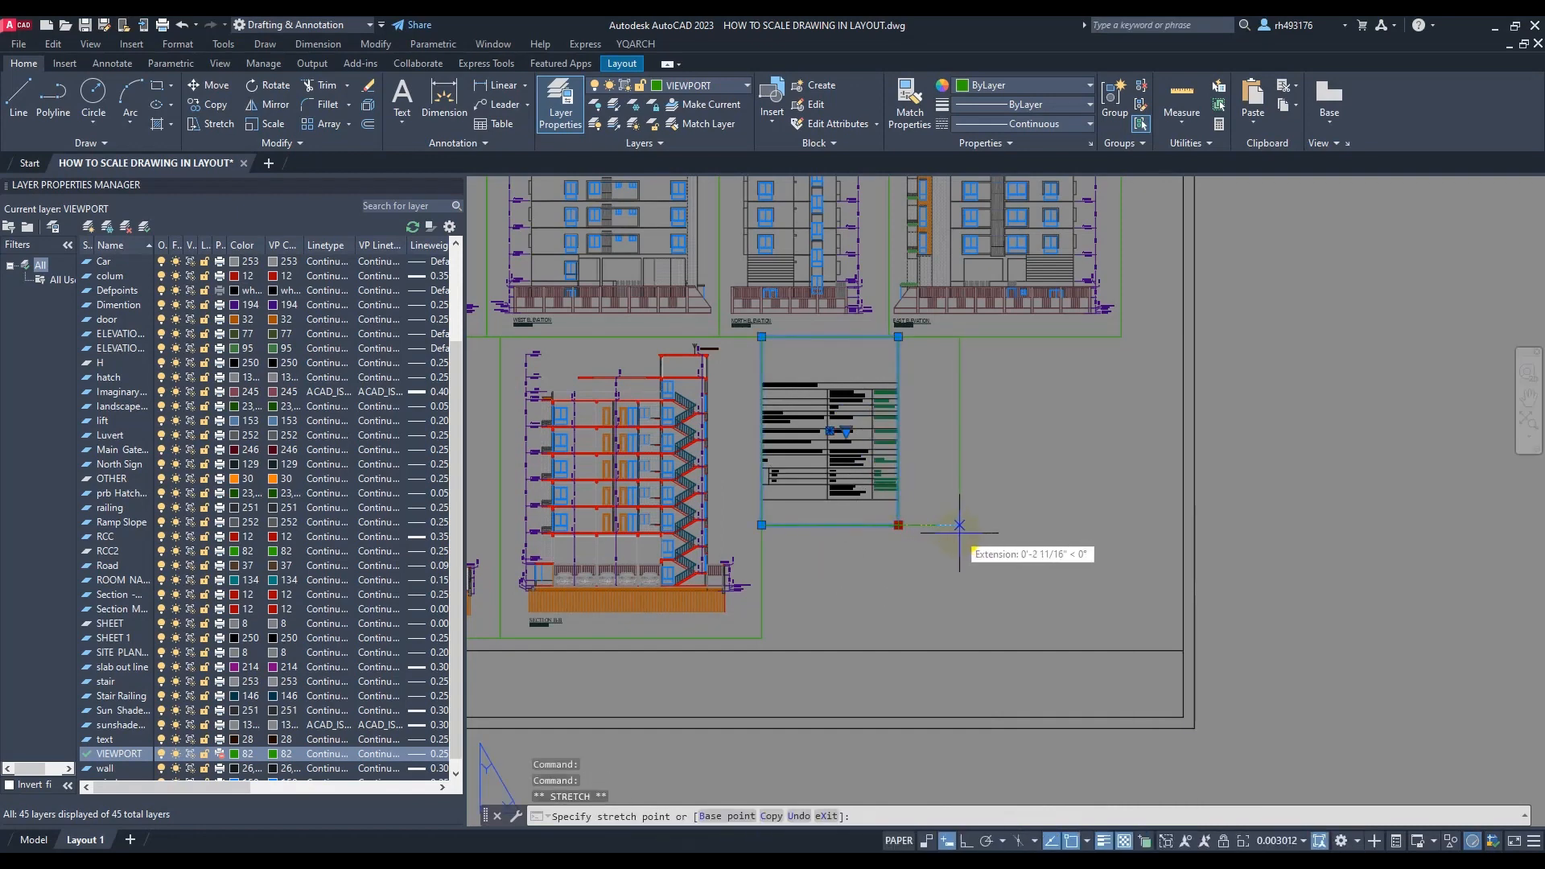
{"action": "middle_click_drag", "start_coordinate": [866, 514], "coordinate": [905, 494]}
Enlarge the FAR calculation table inside its viewport, align it with the upper inner corner, and return to paper space
{"action": "double_click", "coordinate": [872, 509]}
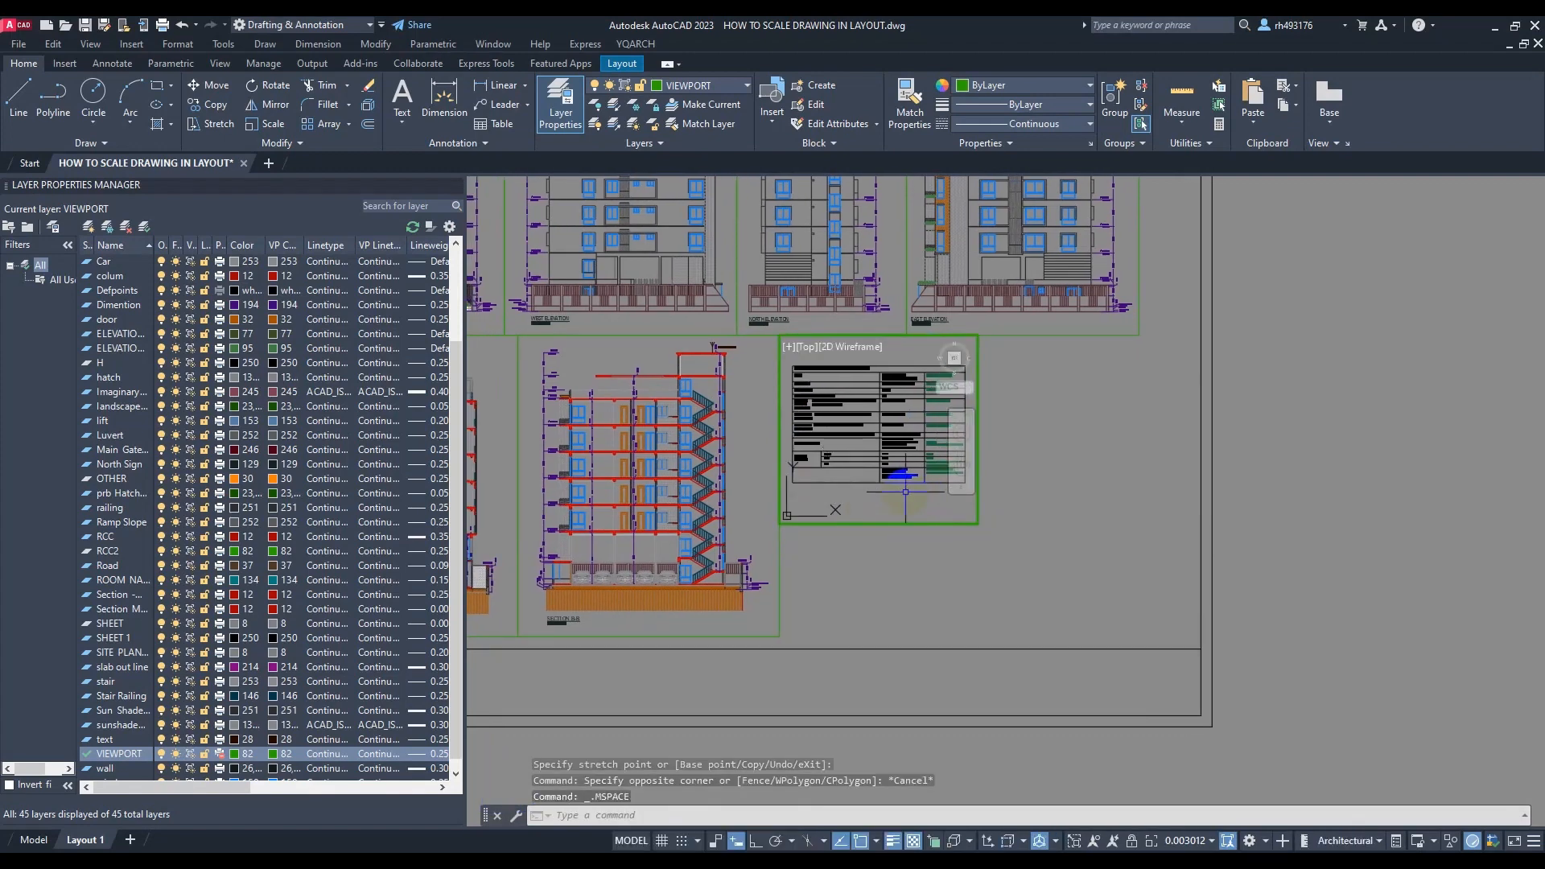
{"action": "scroll", "coordinate": [905, 491], "scroll_direction": "up", "scroll_amount": 5}
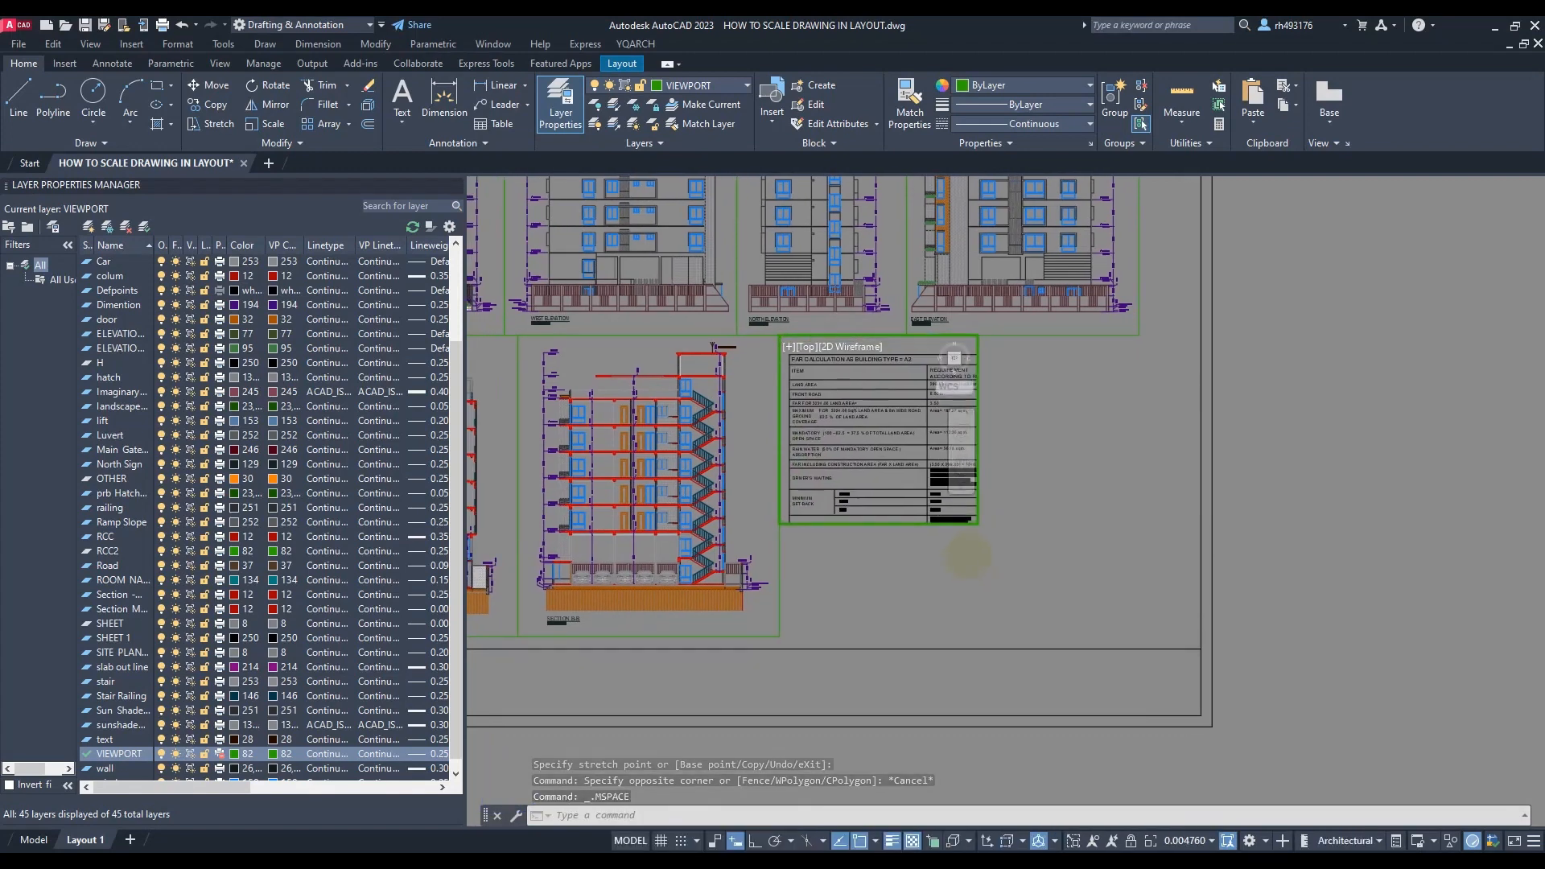
{"action": "middle_click_drag", "start_coordinate": [966, 555], "coordinate": [960, 544]}
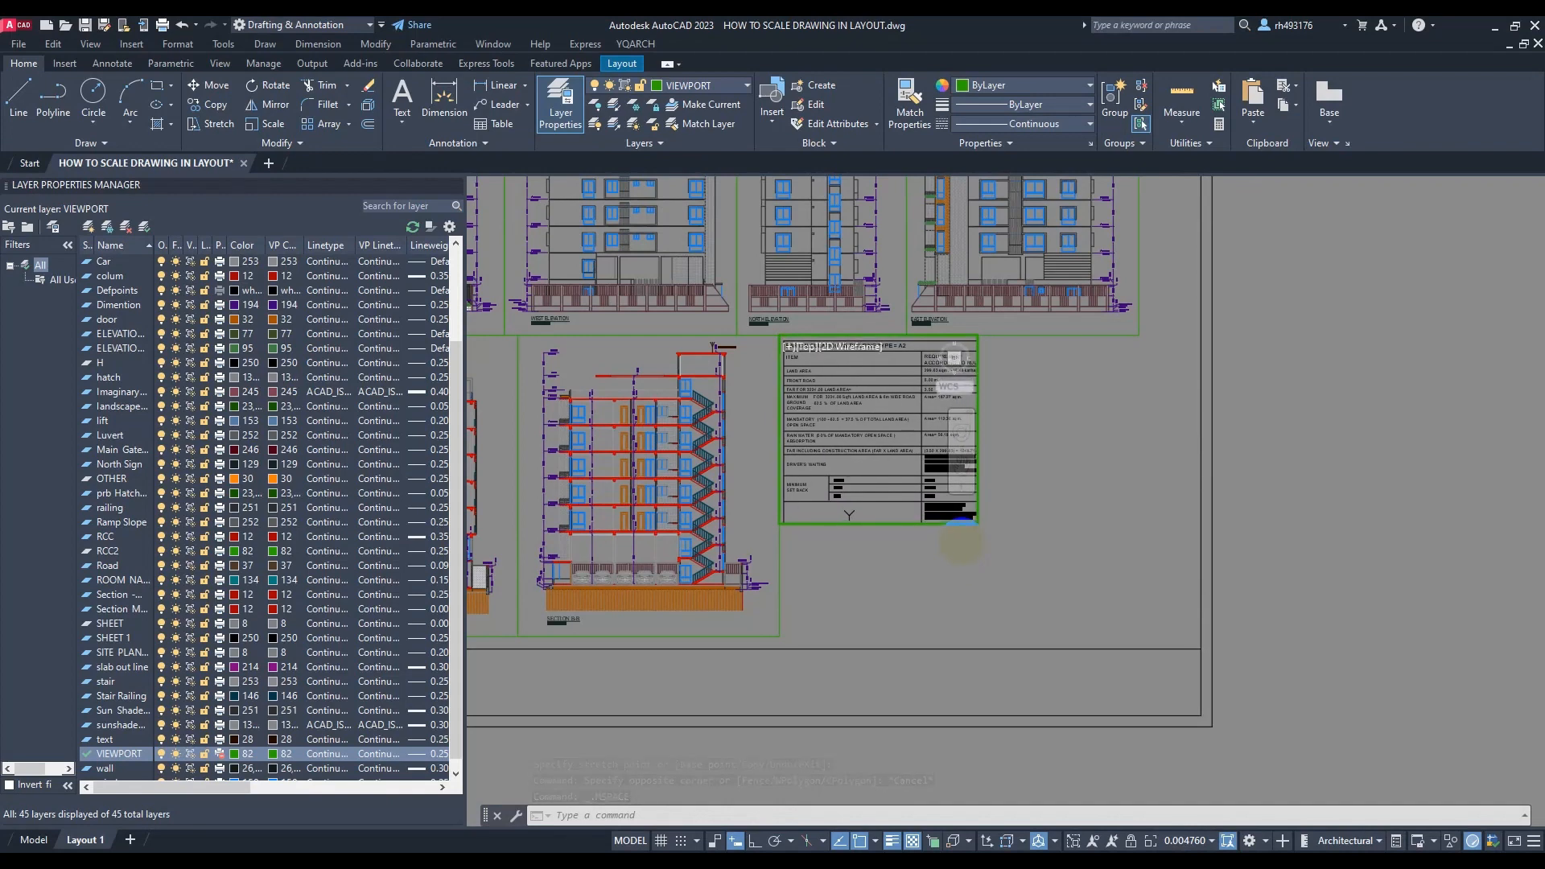
{"action": "double_click", "coordinate": [949, 559]}
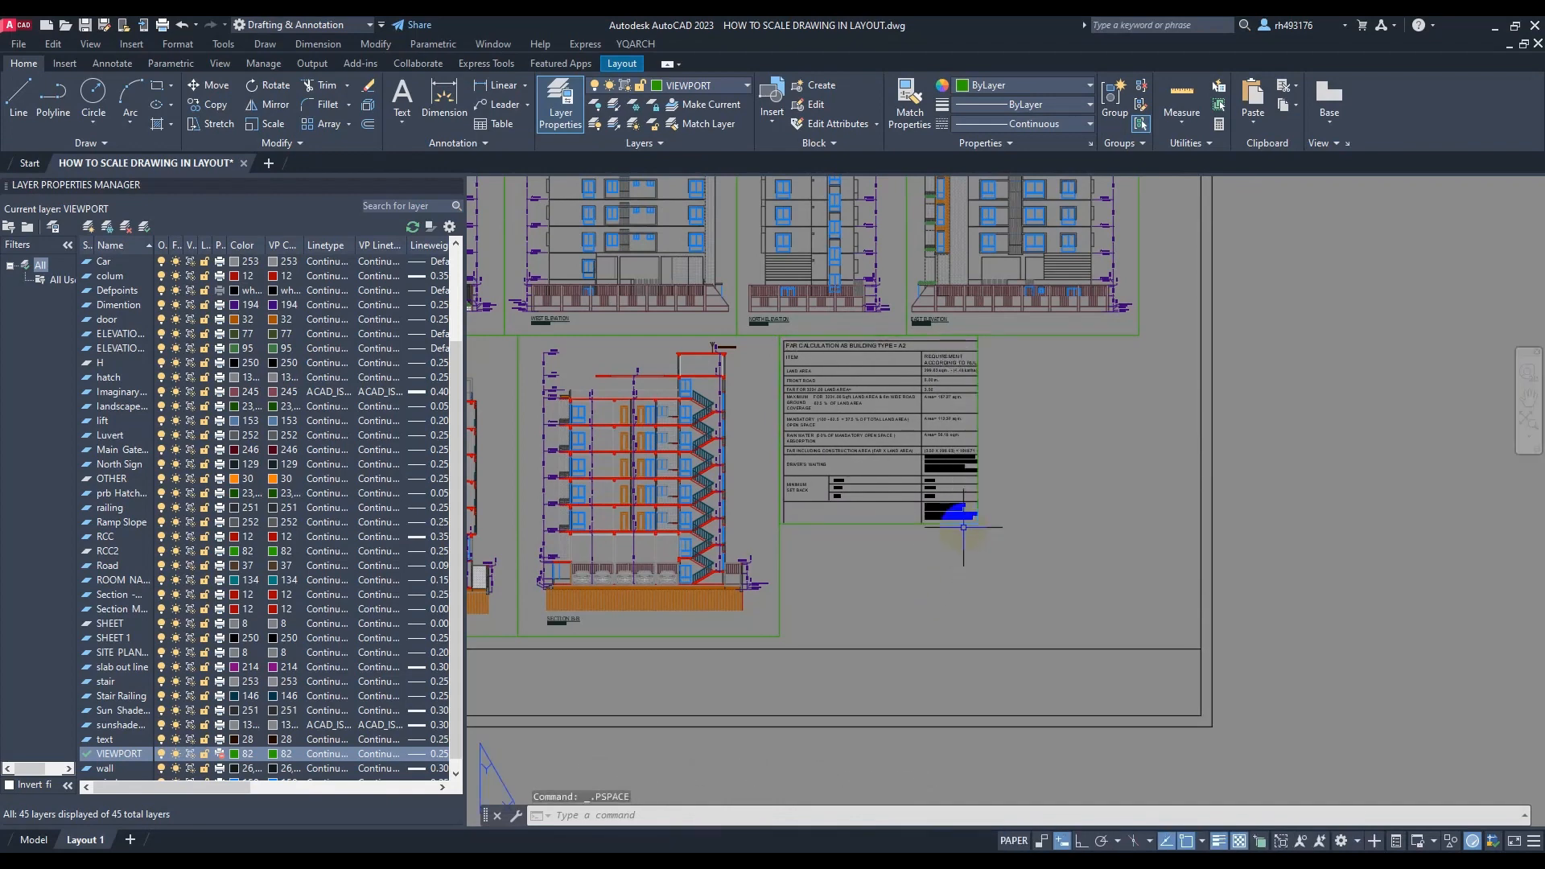
Stretch the table viewport's lower outer corner until it encloses the whole FAR calculation table with a small margin
{"action": "scroll", "coordinate": [965, 515], "scroll_direction": "up", "scroll_amount": 4}
{"action": "left_click", "coordinate": [993, 529]}
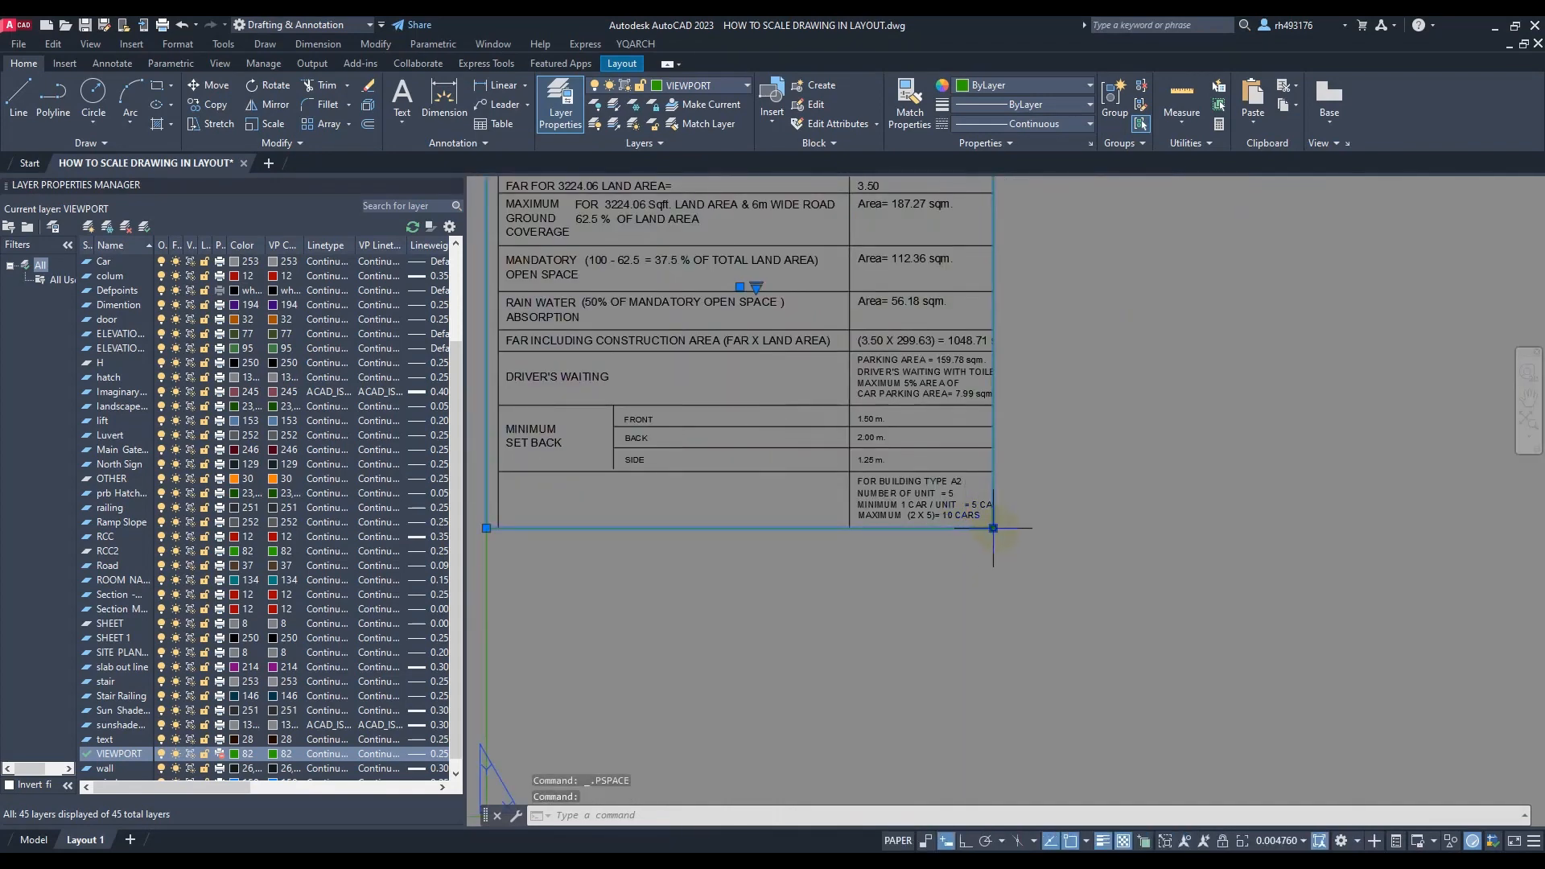
{"action": "left_click", "coordinate": [994, 529]}
{"action": "scroll", "coordinate": [1190, 603], "scroll_direction": "down", "scroll_amount": 4}
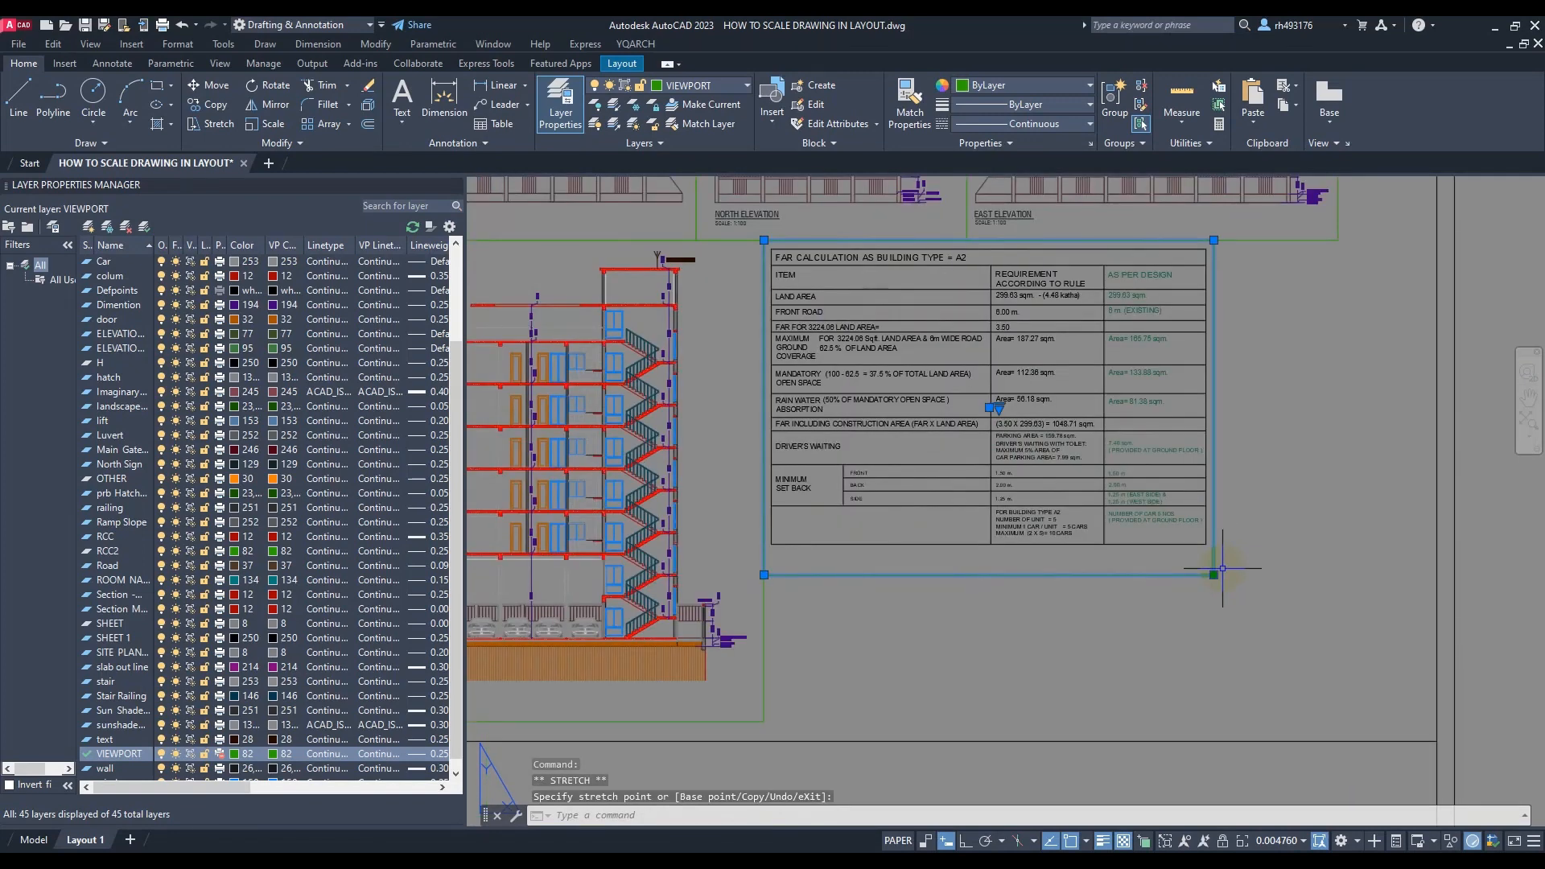
{"action": "scroll", "coordinate": [1217, 581], "scroll_direction": "up", "scroll_amount": 2}
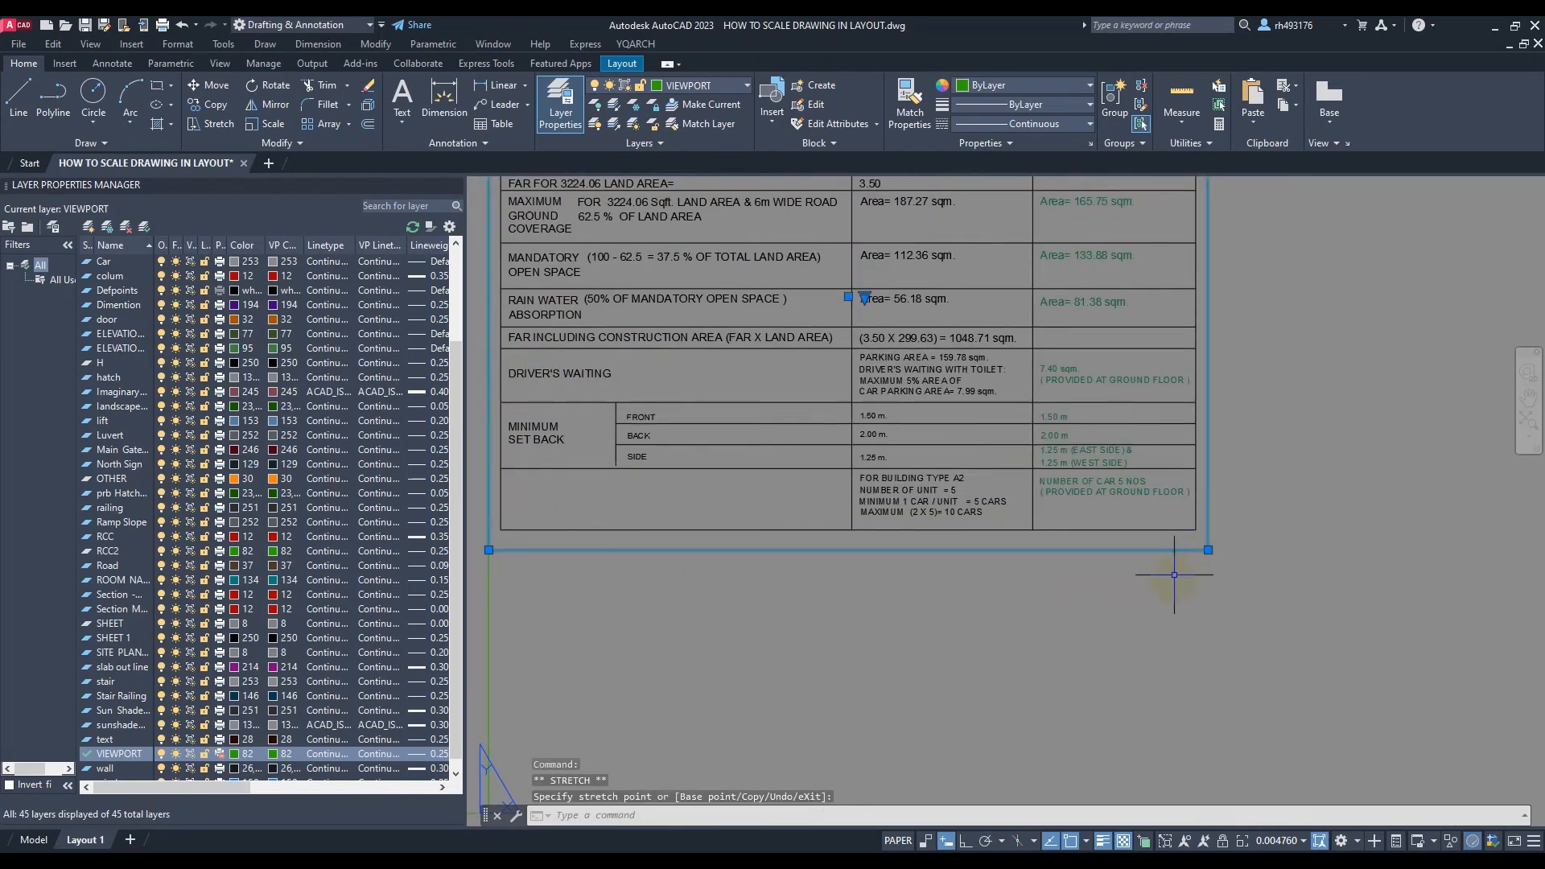
{"action": "scroll", "coordinate": [1174, 574], "scroll_direction": "down", "scroll_amount": 8}
{"action": "scroll", "coordinate": [1043, 458], "scroll_direction": "up", "scroll_amount": 3}
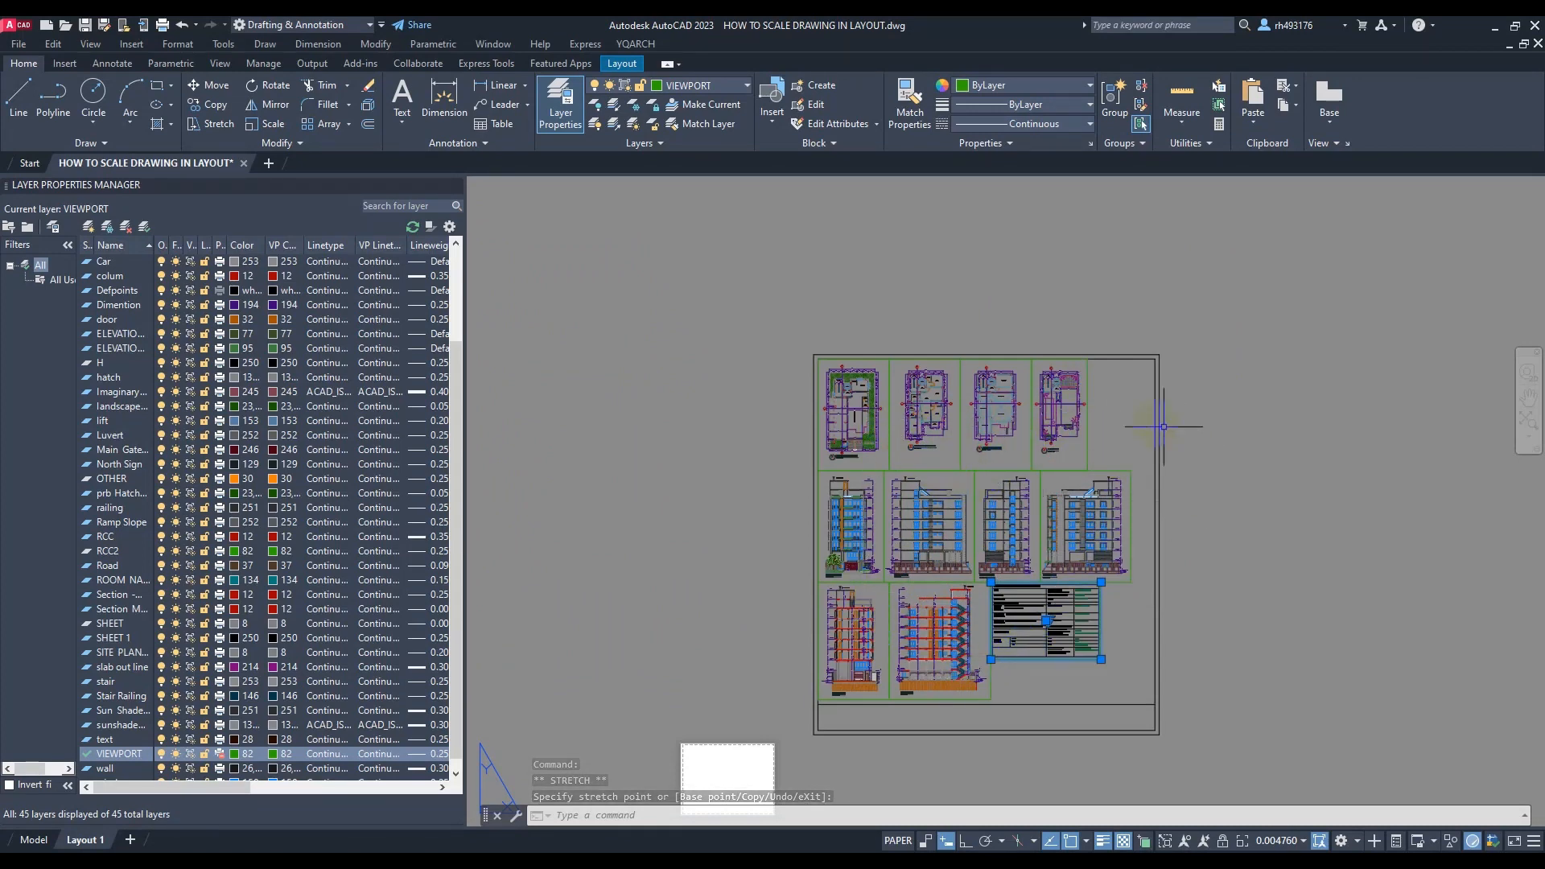
{"action": "key", "text": "Escape"}
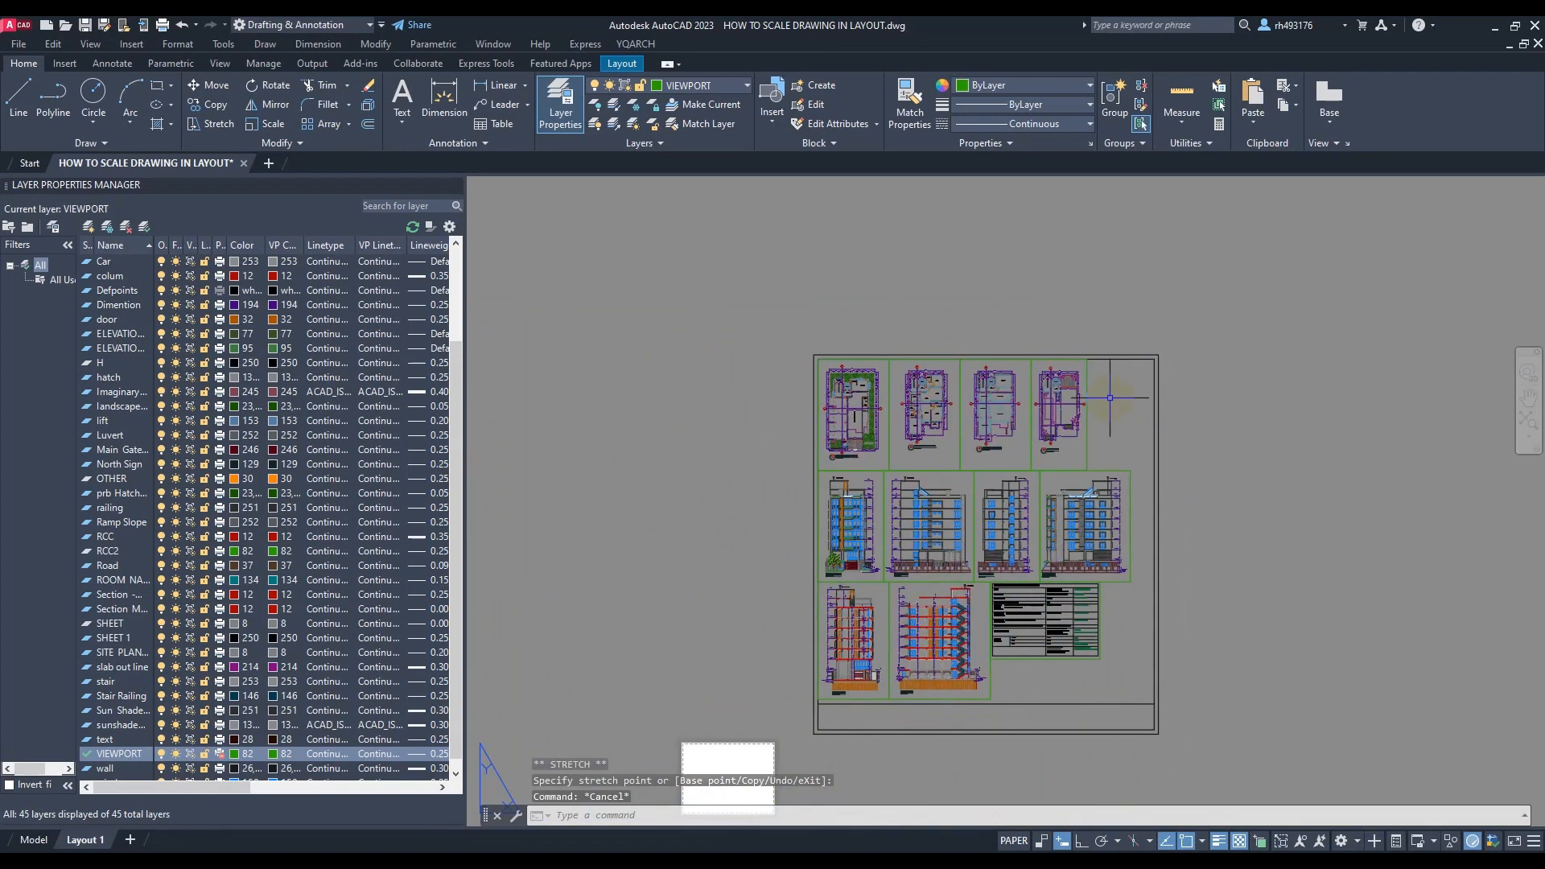
Create a viewport beside the roof plan, filling the top row out to the inner sheet border
{"action": "scroll", "coordinate": [1116, 412], "scroll_direction": "up", "scroll_amount": 2}
{"action": "type", "text": "mv"}
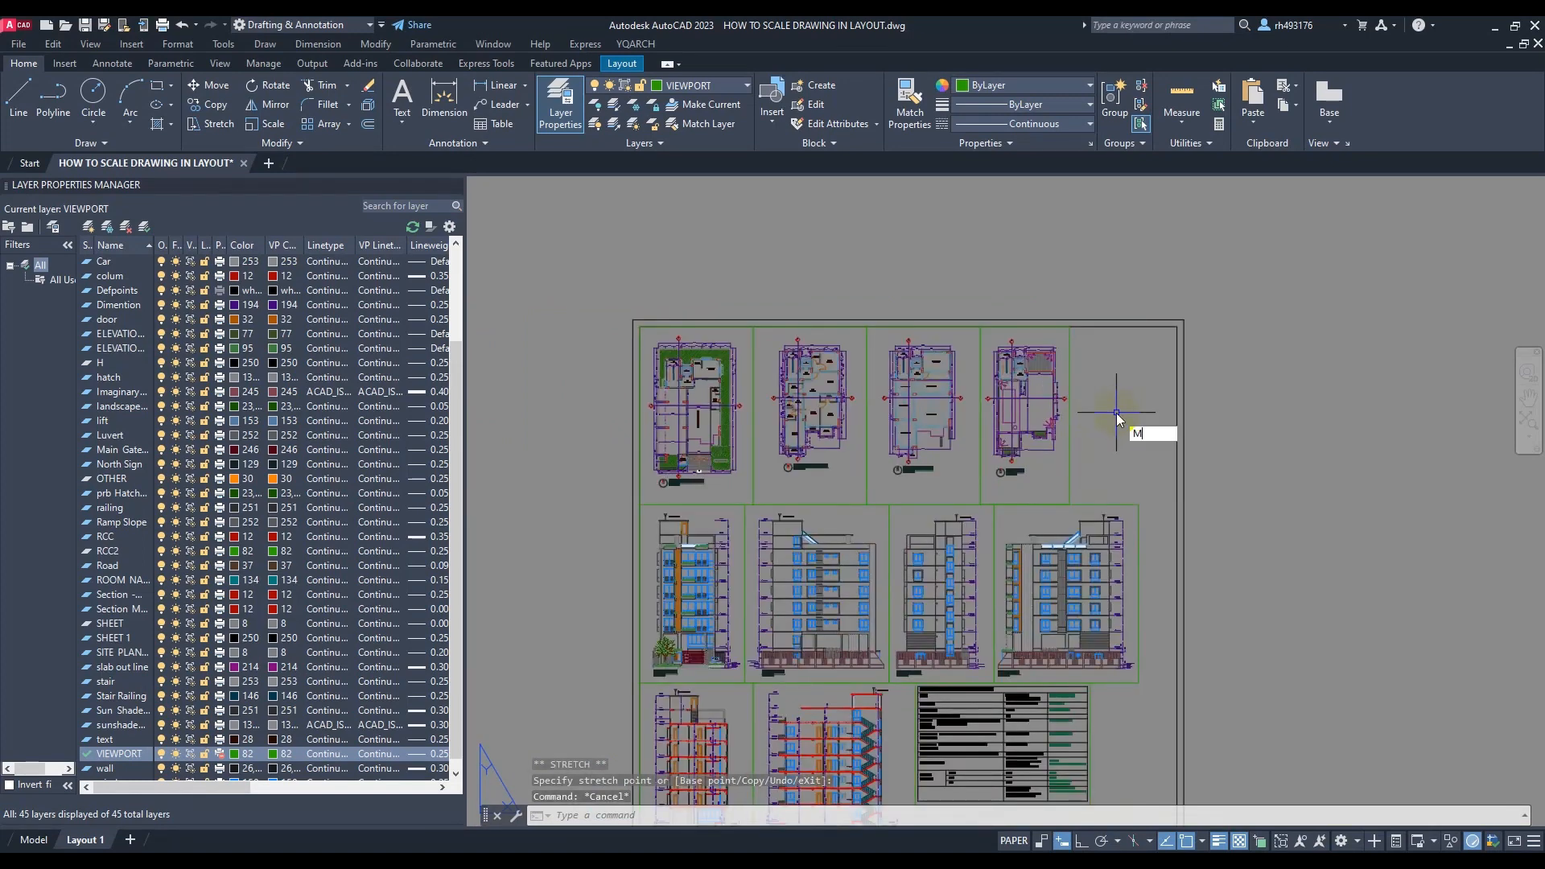
{"action": "key", "text": "Return"}
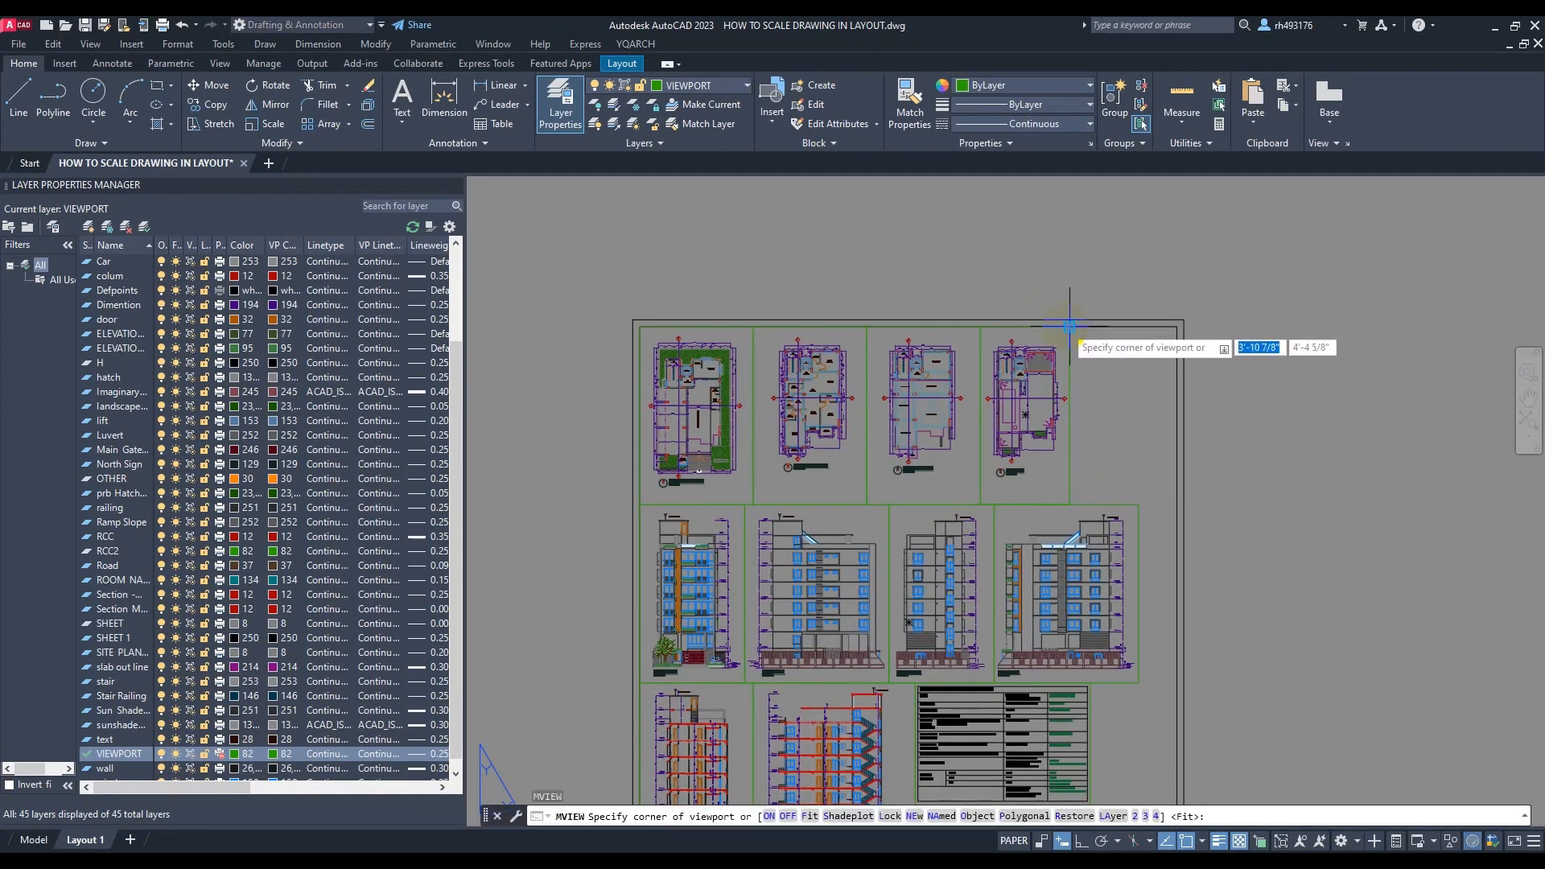
{"action": "left_click", "coordinate": [1070, 326]}
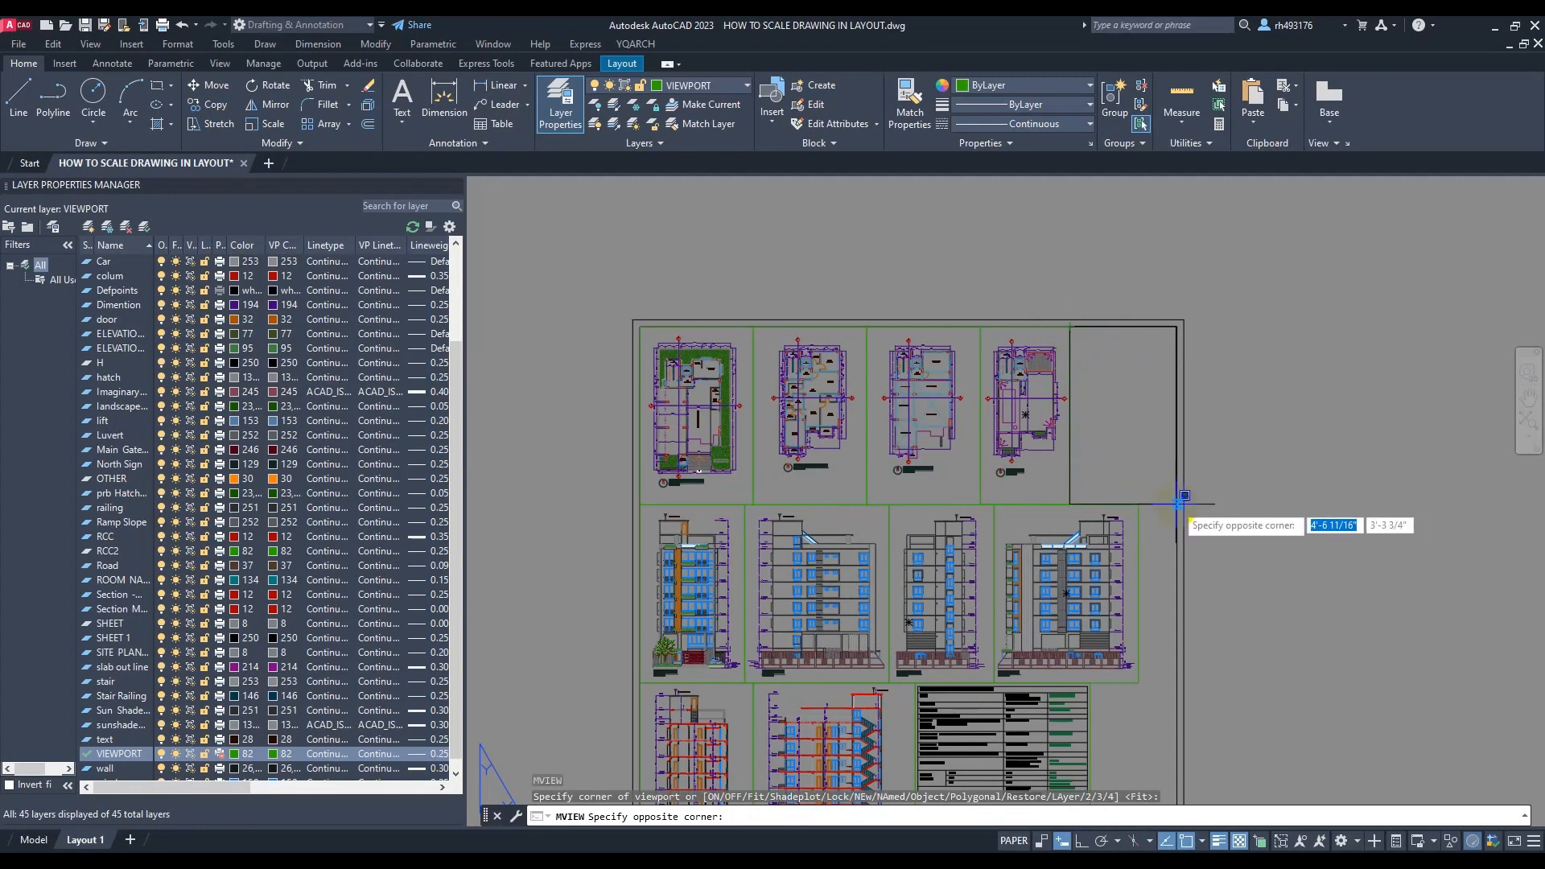
{"action": "left_click", "coordinate": [1178, 503]}
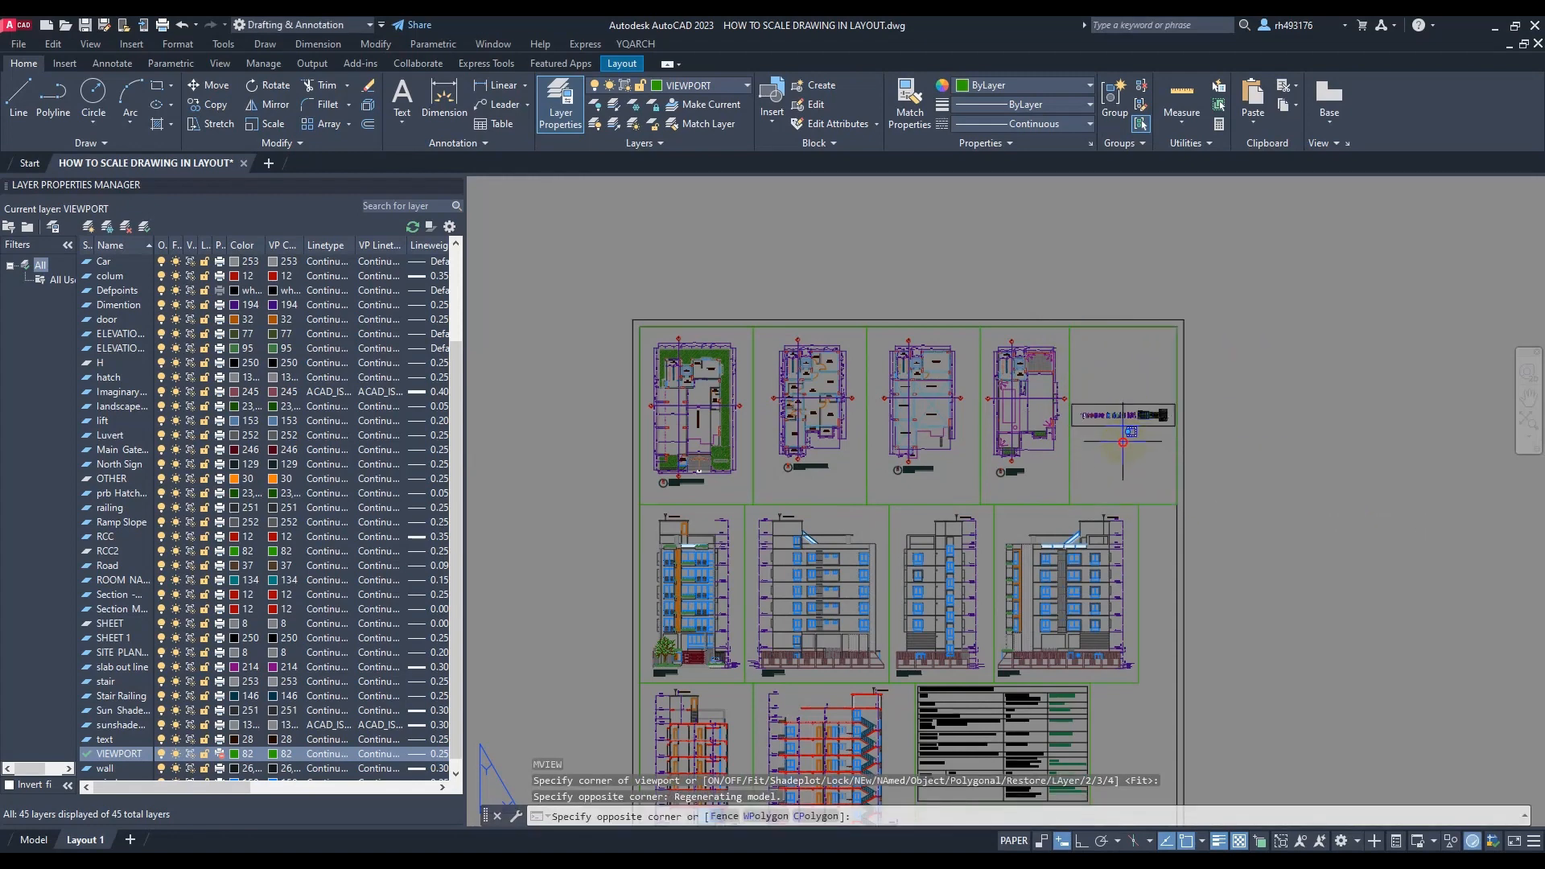
Show the site plan at 1:200 in the new top-row viewport and return to paper space
{"action": "double_click", "coordinate": [1125, 415]}
{"action": "scroll", "coordinate": [1120, 415], "scroll_direction": "up", "scroll_amount": 10}
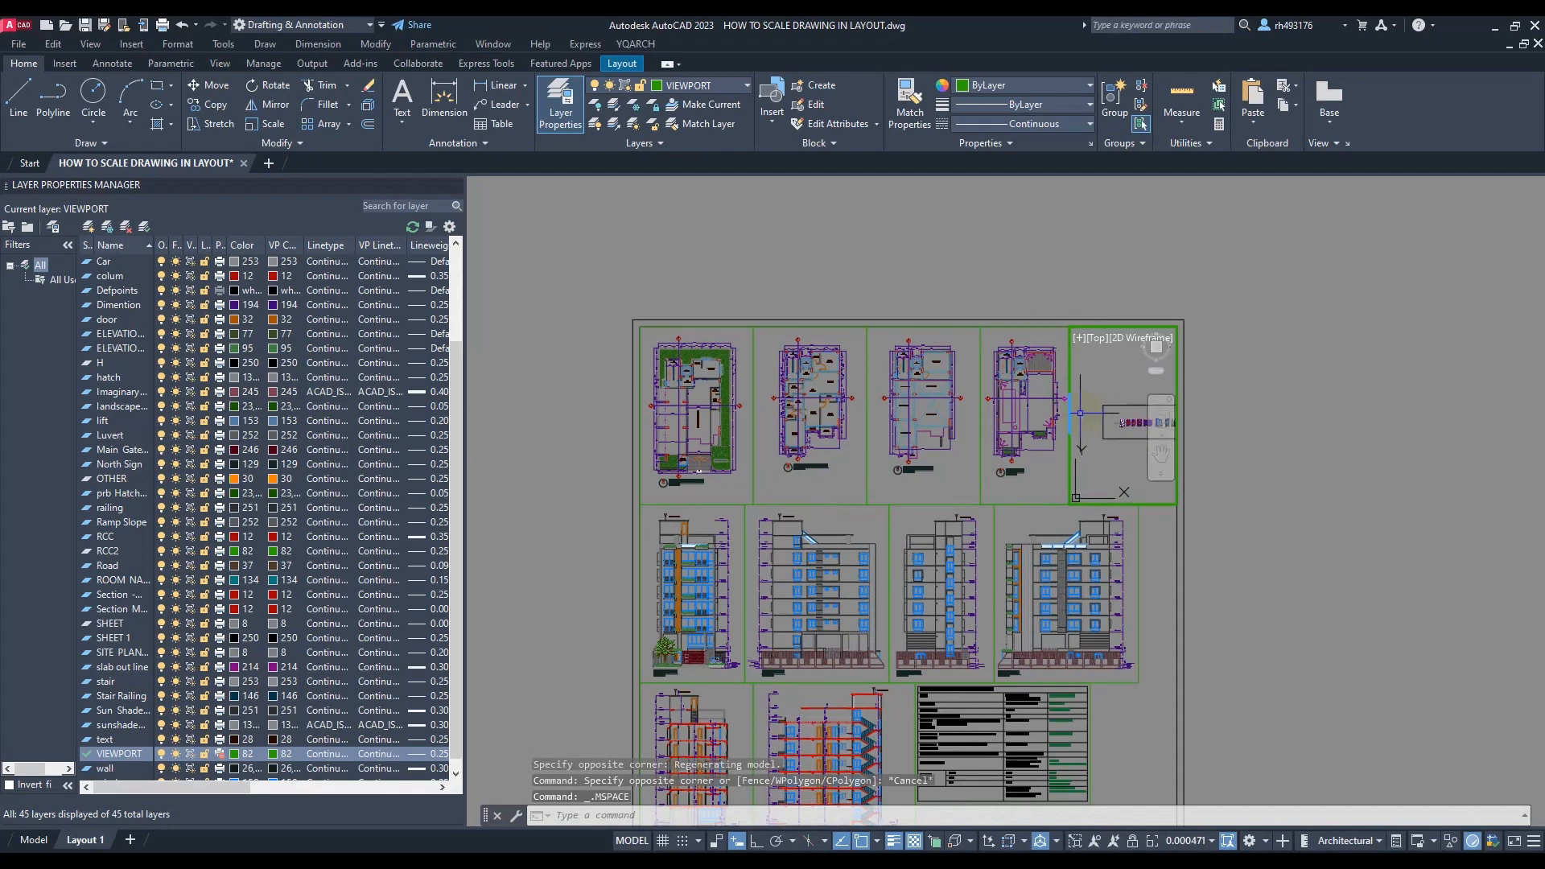
{"action": "scroll", "coordinate": [1147, 426], "scroll_direction": "up", "scroll_amount": 3}
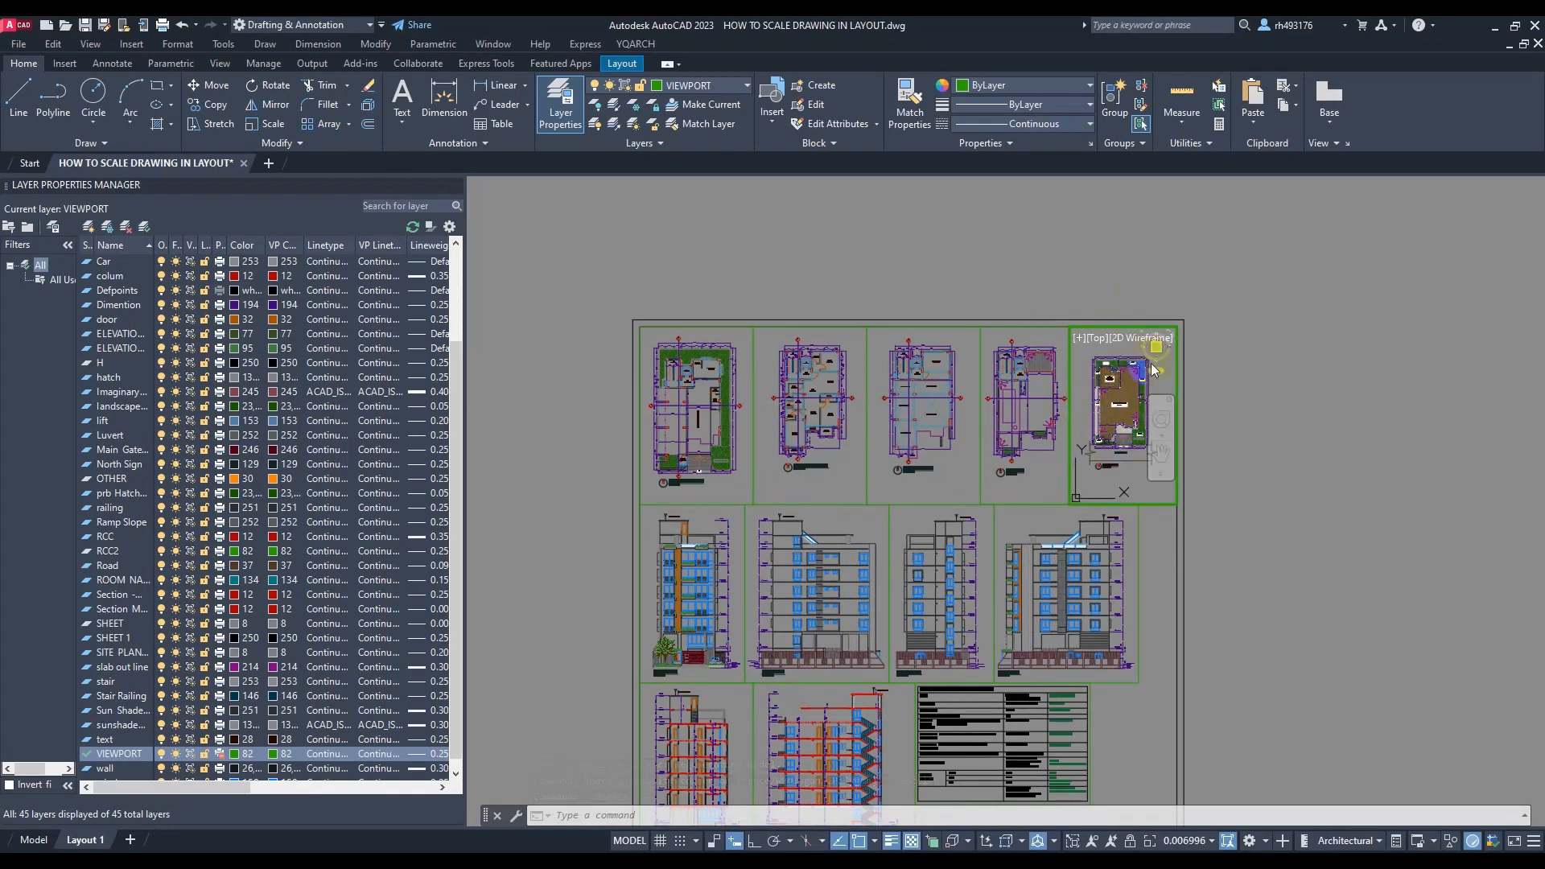
{"action": "left_click", "coordinate": [1185, 841]}
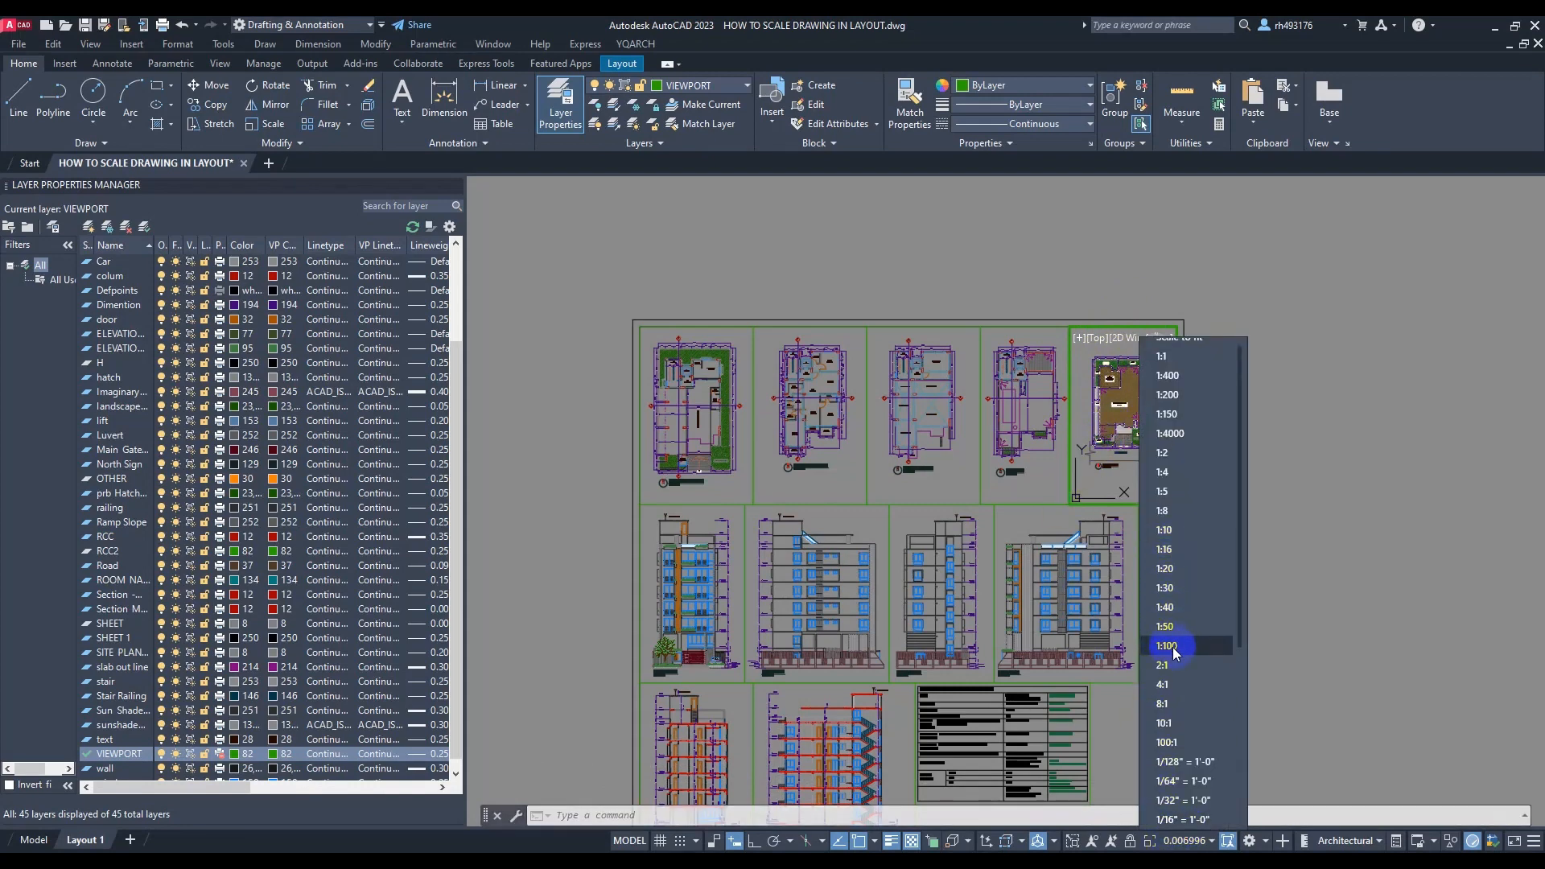
{"action": "left_click", "coordinate": [1185, 396]}
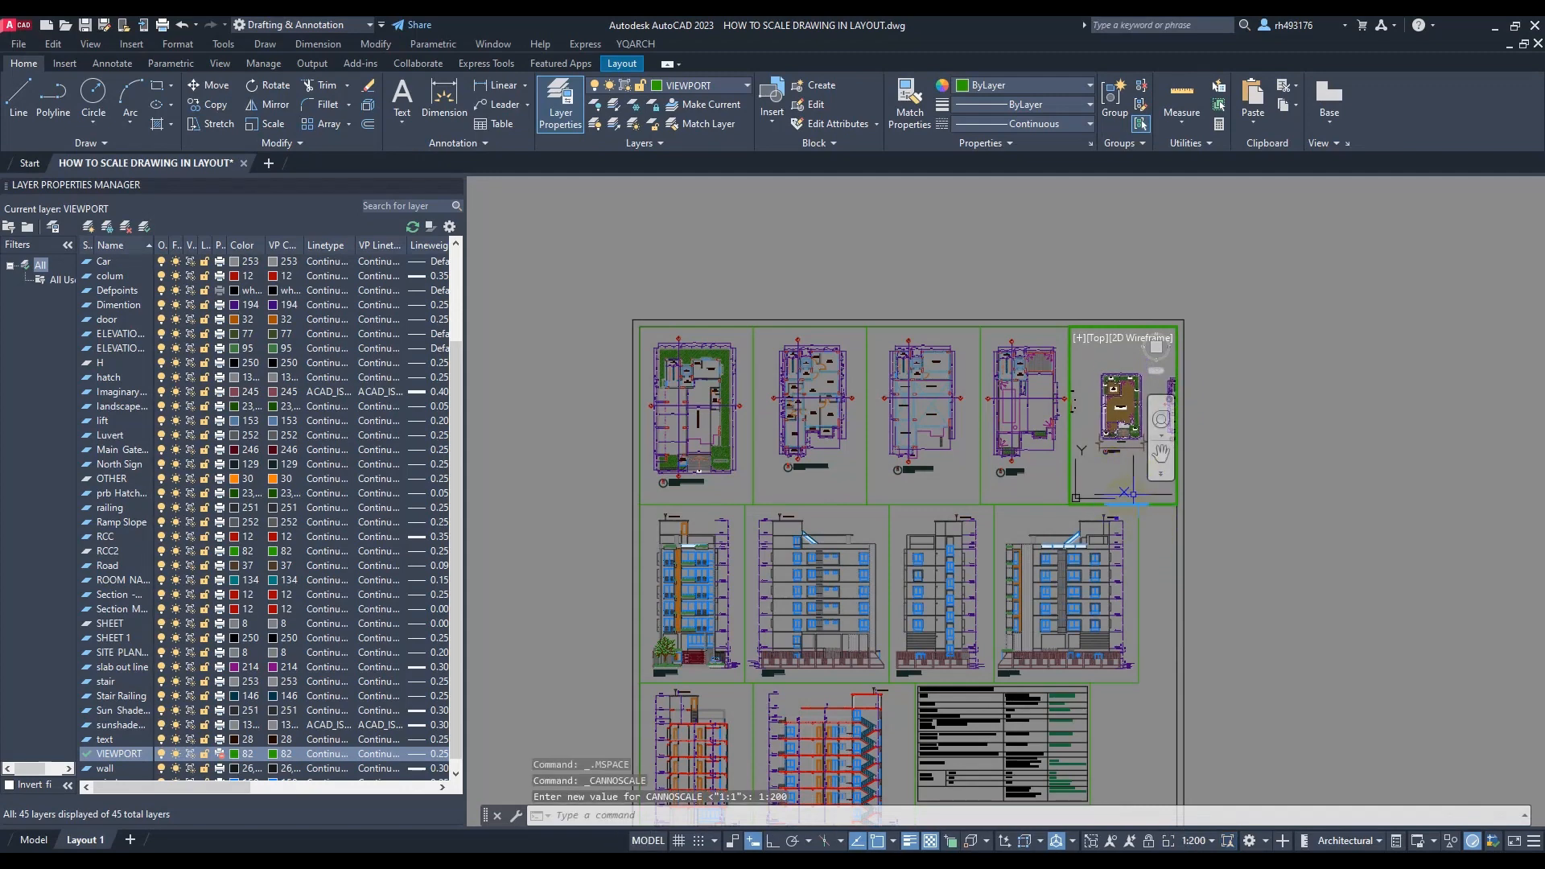
{"action": "double_click", "coordinate": [1154, 541]}
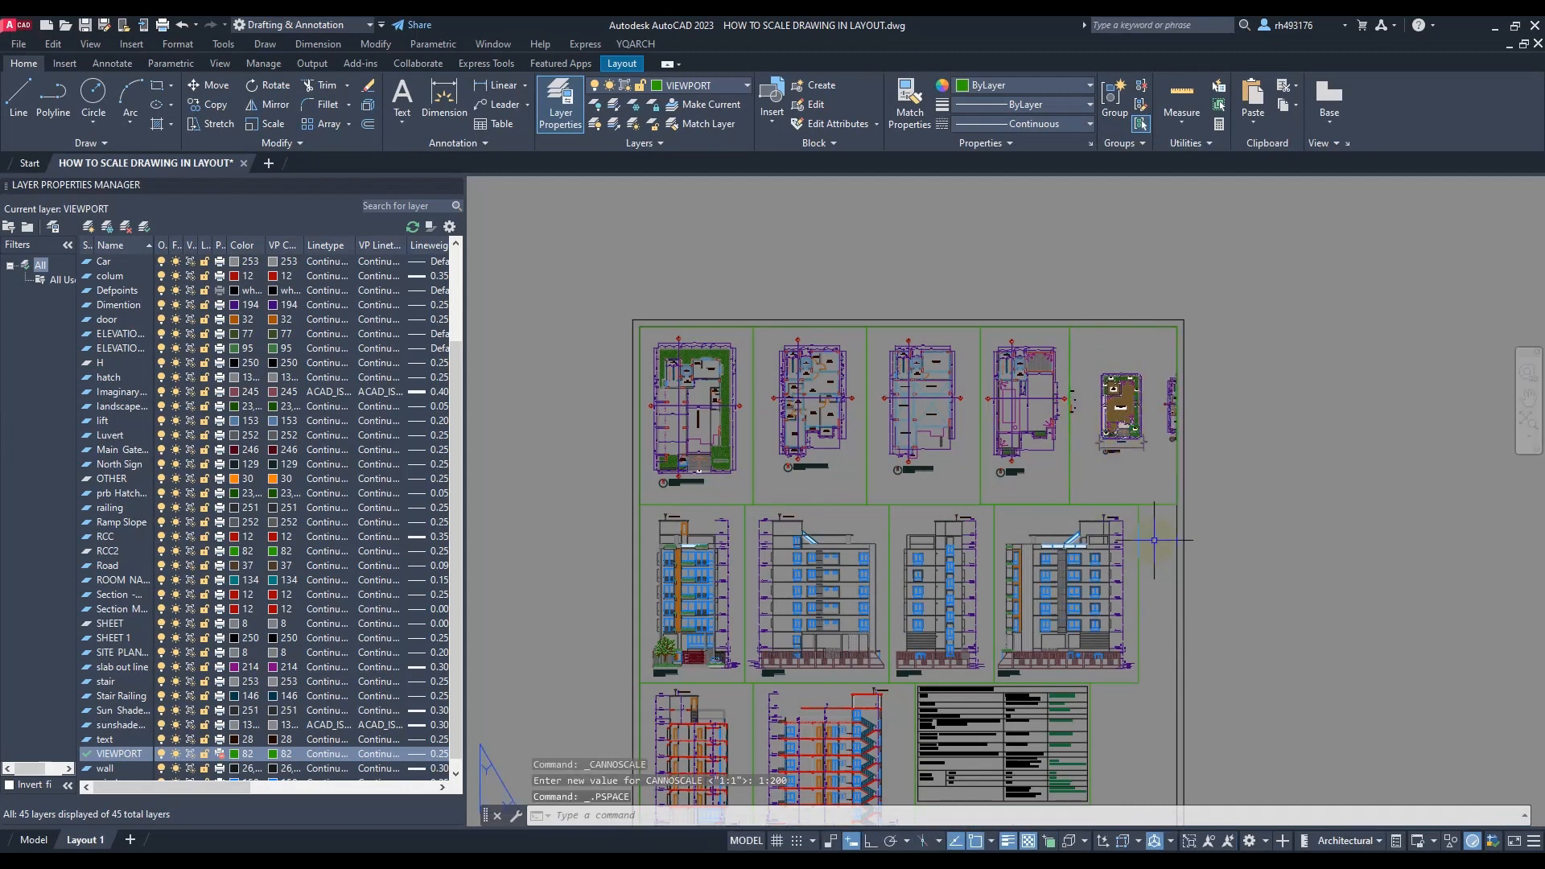
Shrink the site plan viewport from two opposite corners so it frames only the site plan and its title
{"action": "left_click", "coordinate": [1110, 503]}
{"action": "left_click", "coordinate": [1070, 326]}
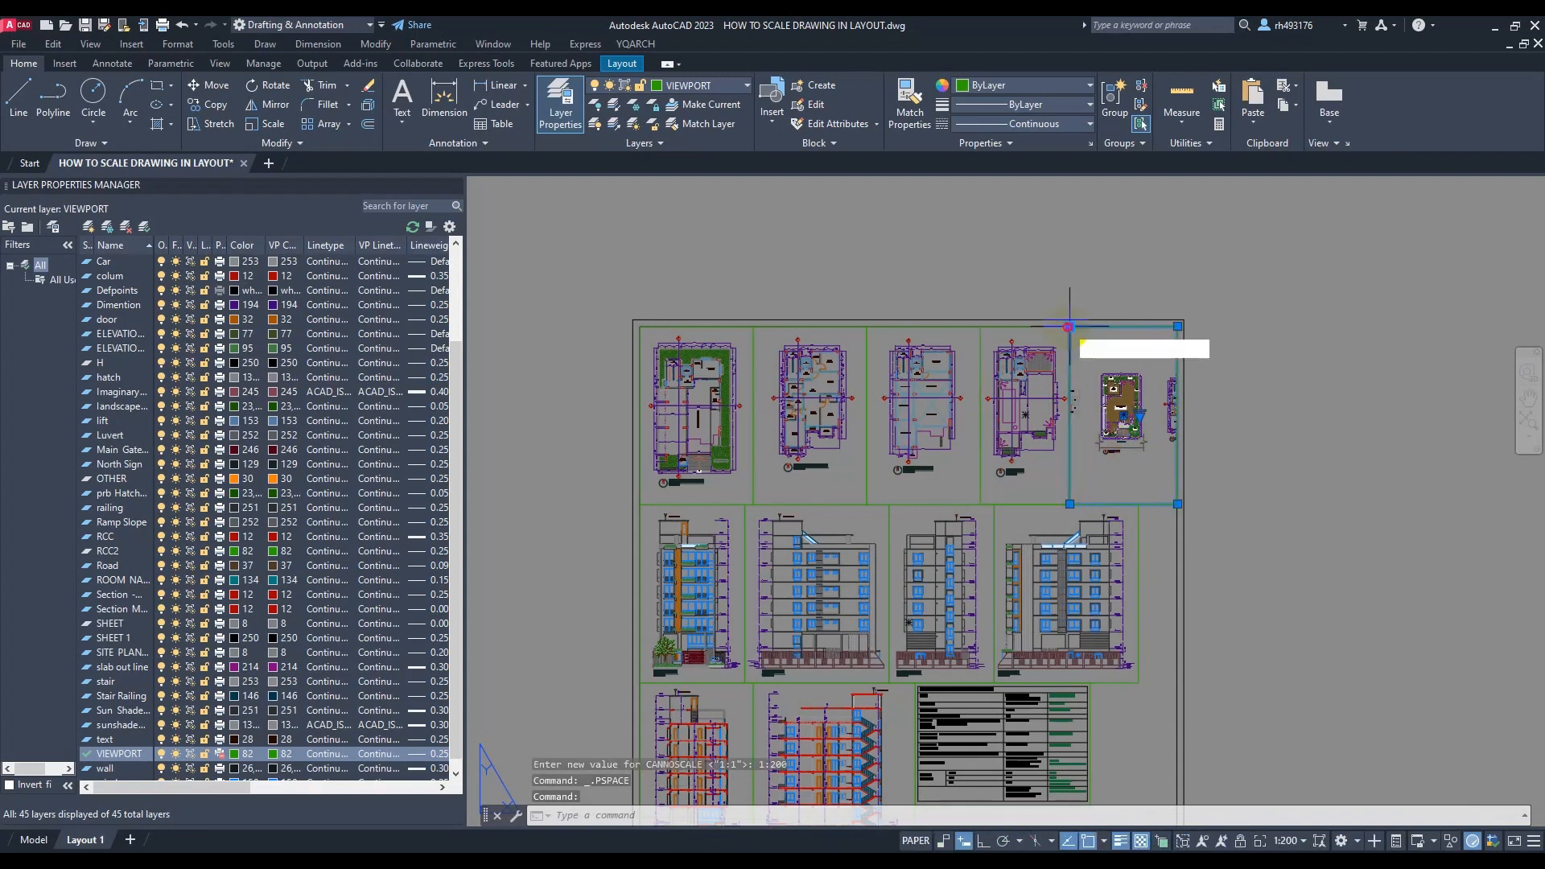
{"action": "left_click", "coordinate": [1088, 352]}
{"action": "scroll", "coordinate": [1207, 564], "scroll_direction": "up", "scroll_amount": 4}
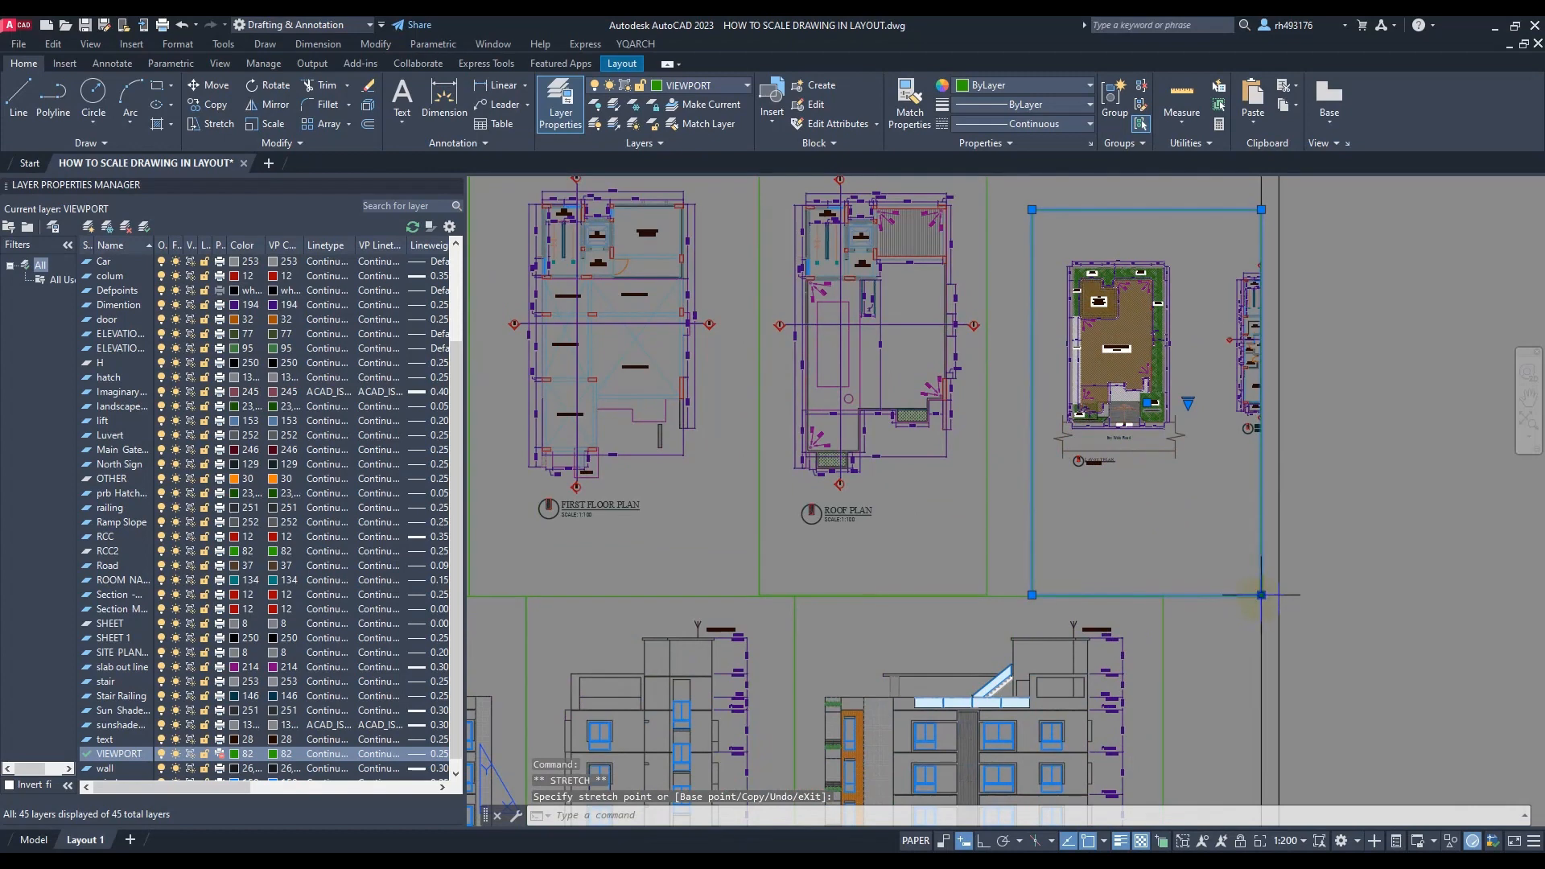
{"action": "left_click", "coordinate": [1205, 512]}
{"action": "scroll", "coordinate": [1101, 579], "scroll_direction": "down", "scroll_amount": 2}
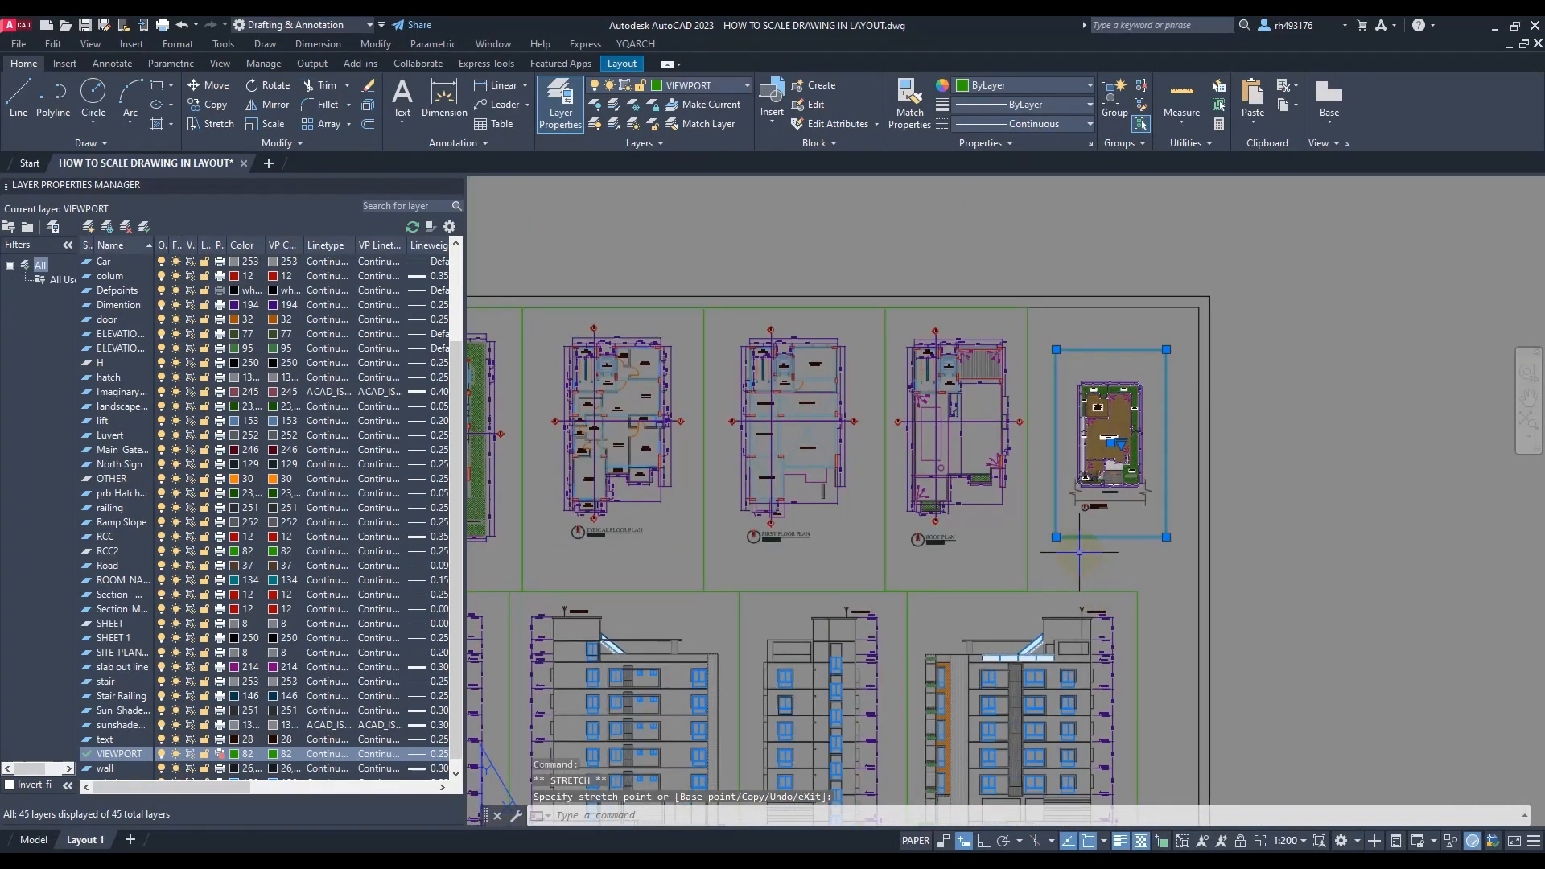
Move the site plan viewport against the roof plan viewport and the upper inner sheet border
{"action": "type", "text": "M"}
{"action": "key", "text": "Return"}
{"action": "left_click", "coordinate": [1067, 337]}
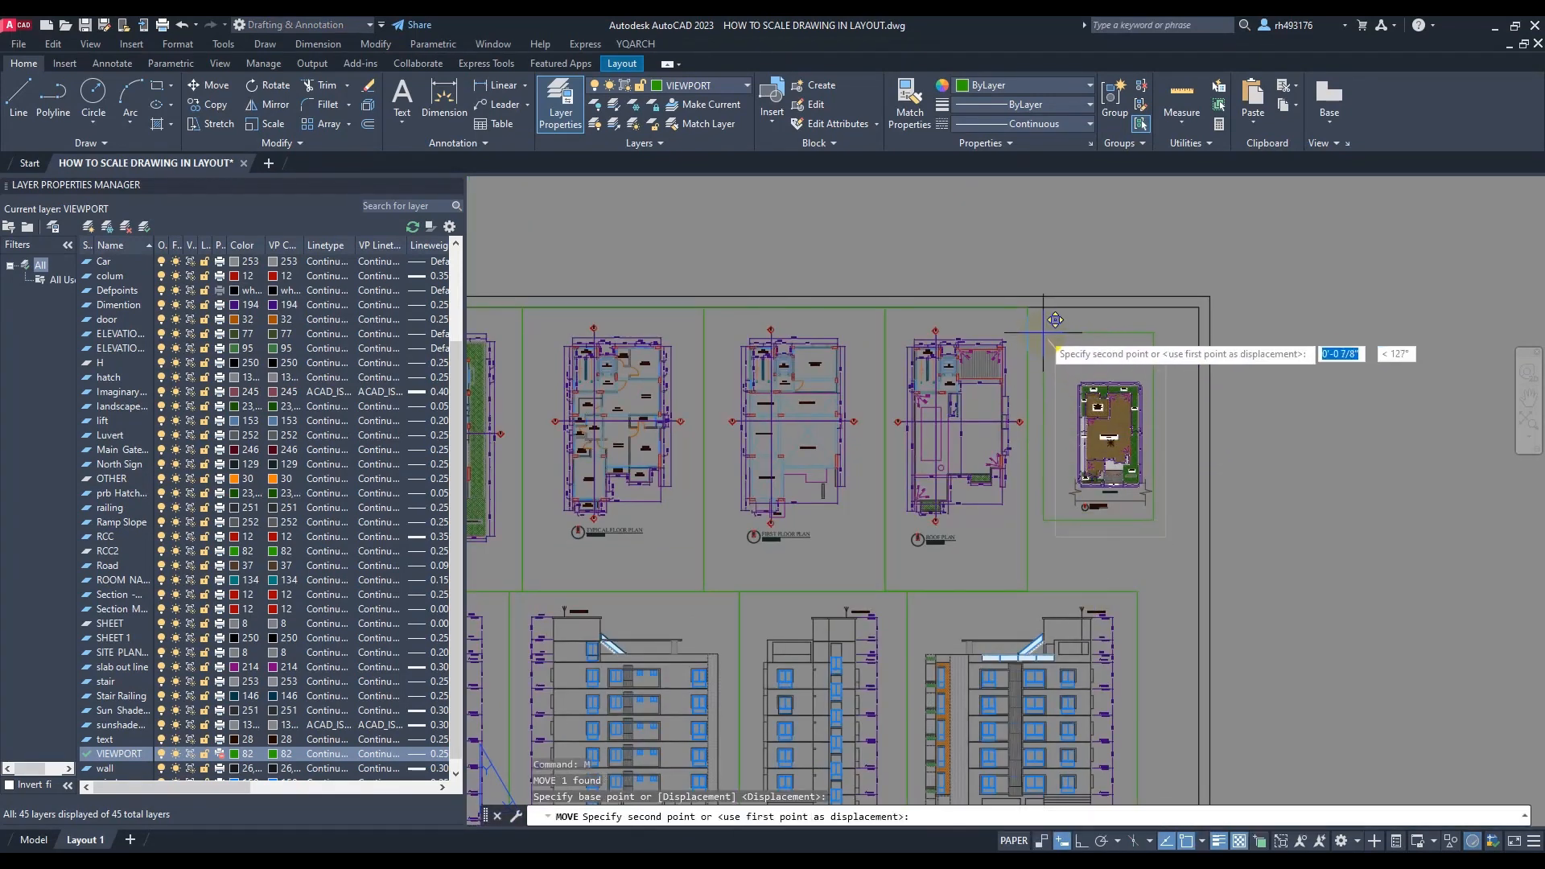
{"action": "left_click", "coordinate": [1039, 291]}
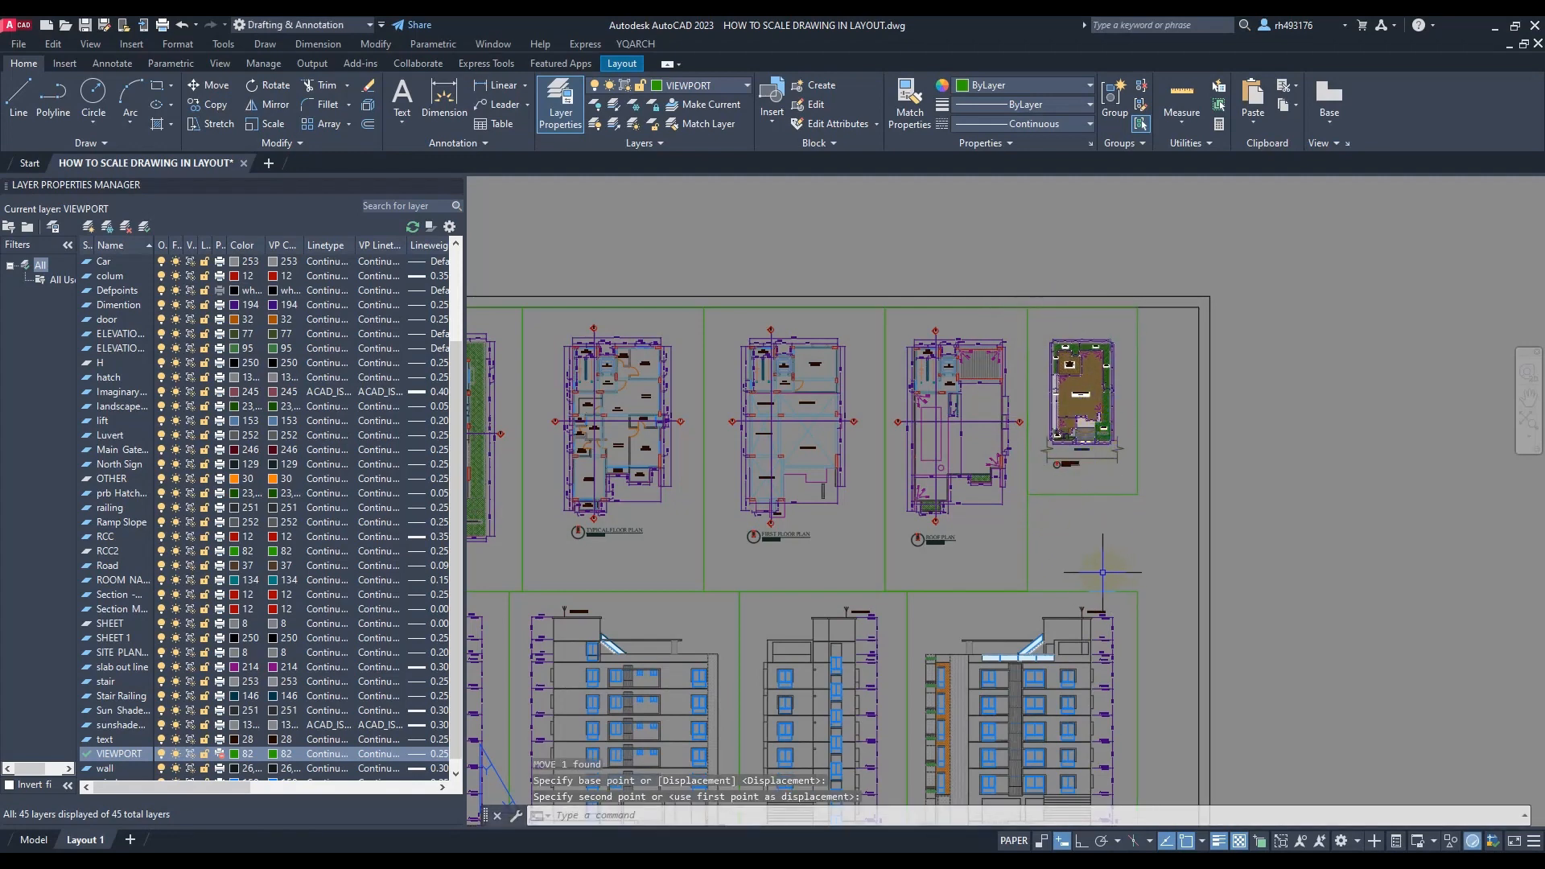
Create a viewport beside the roof plan, from the underside of the layout plan viewport down to the second row of viewports
{"action": "type", "text": "mv"}
{"action": "key", "text": "Return"}
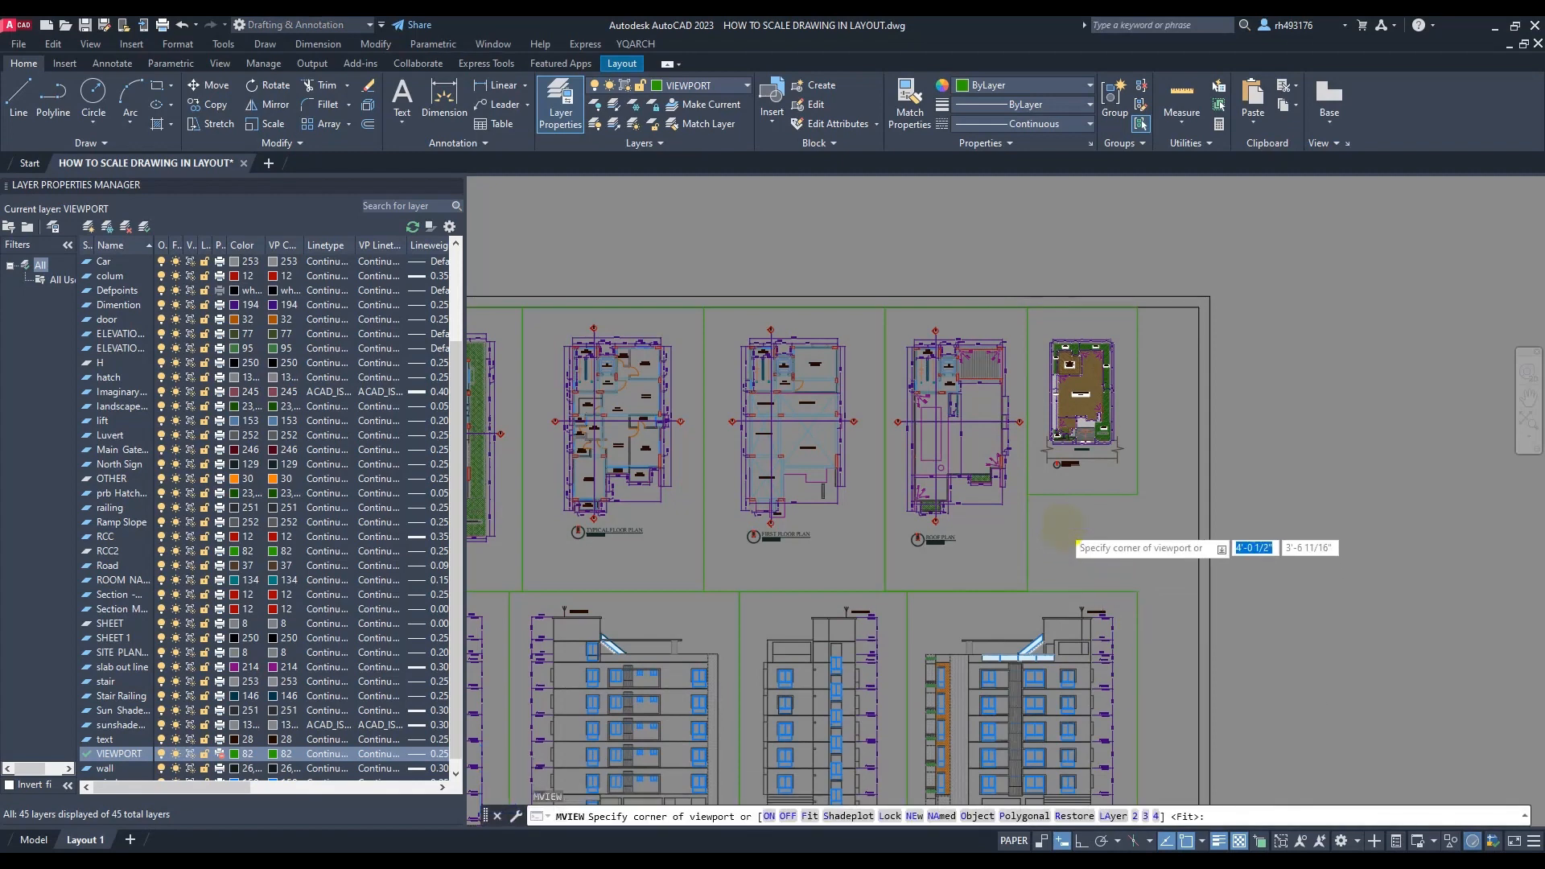
{"action": "scroll", "coordinate": [998, 451], "scroll_direction": "up", "scroll_amount": 4}
{"action": "left_click", "coordinate": [974, 447]}
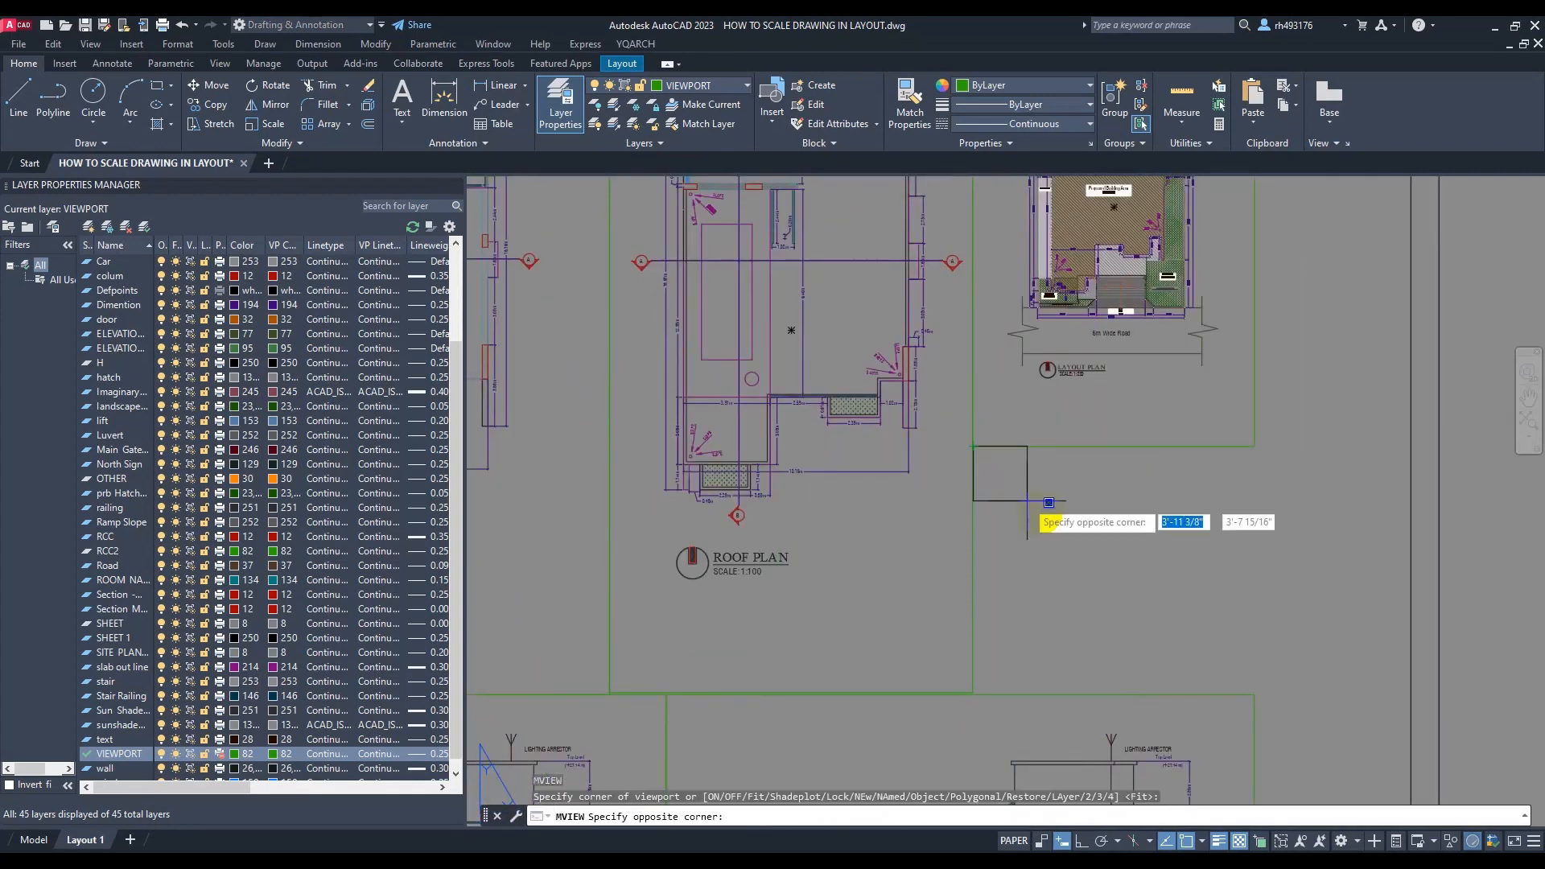
{"action": "left_click", "coordinate": [1294, 693]}
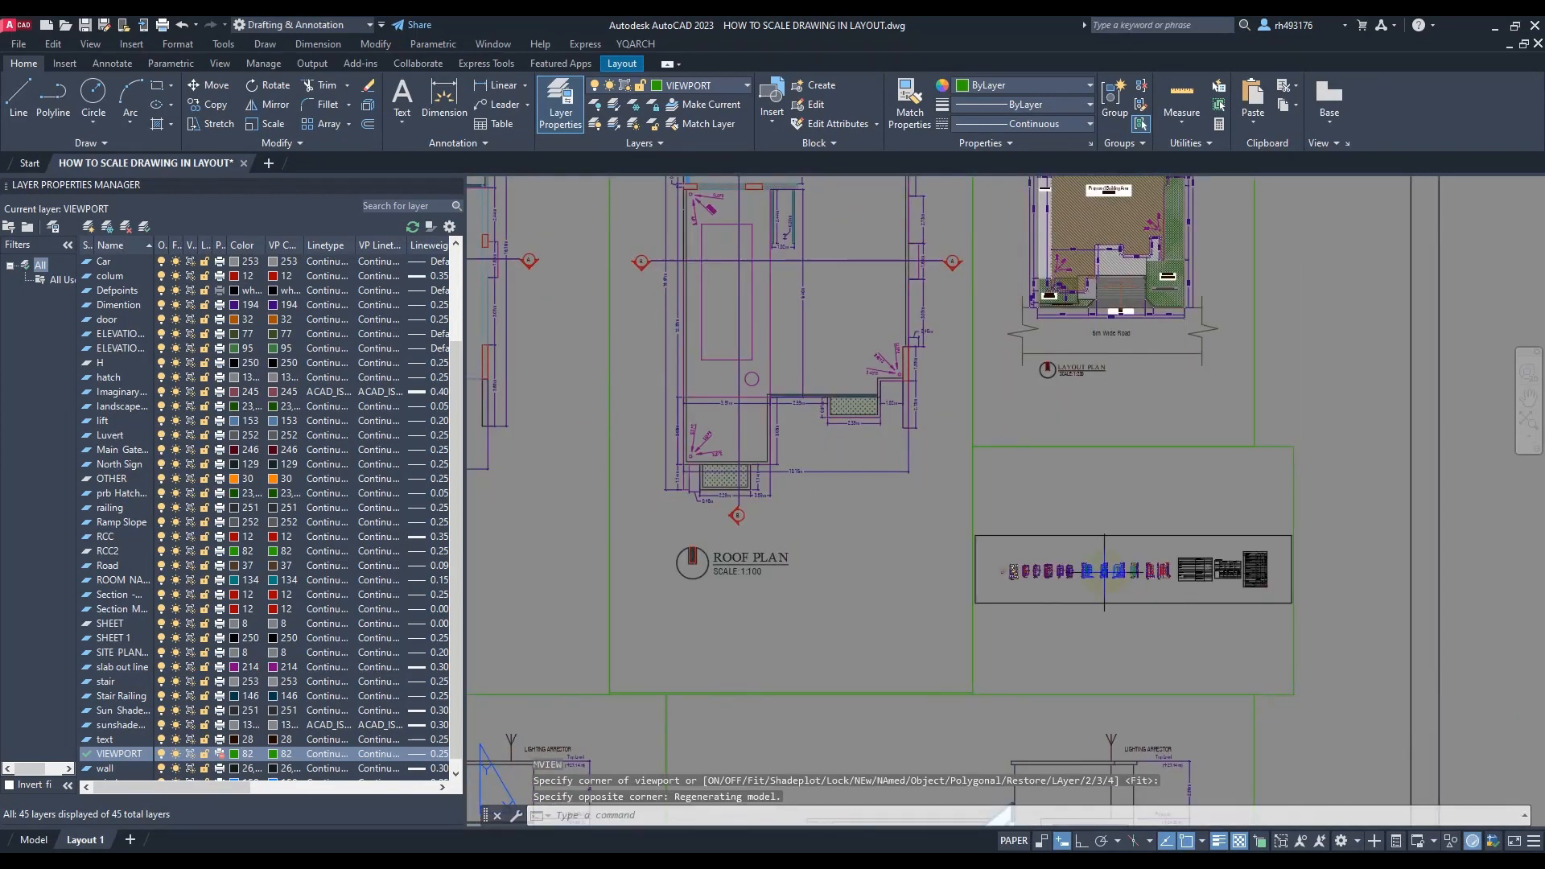
Activate the new viewport and bring the site plan with its title and scale note into it
{"action": "double_click", "coordinate": [1077, 597]}
{"action": "scroll", "coordinate": [1077, 553], "scroll_direction": "up", "scroll_amount": 4}
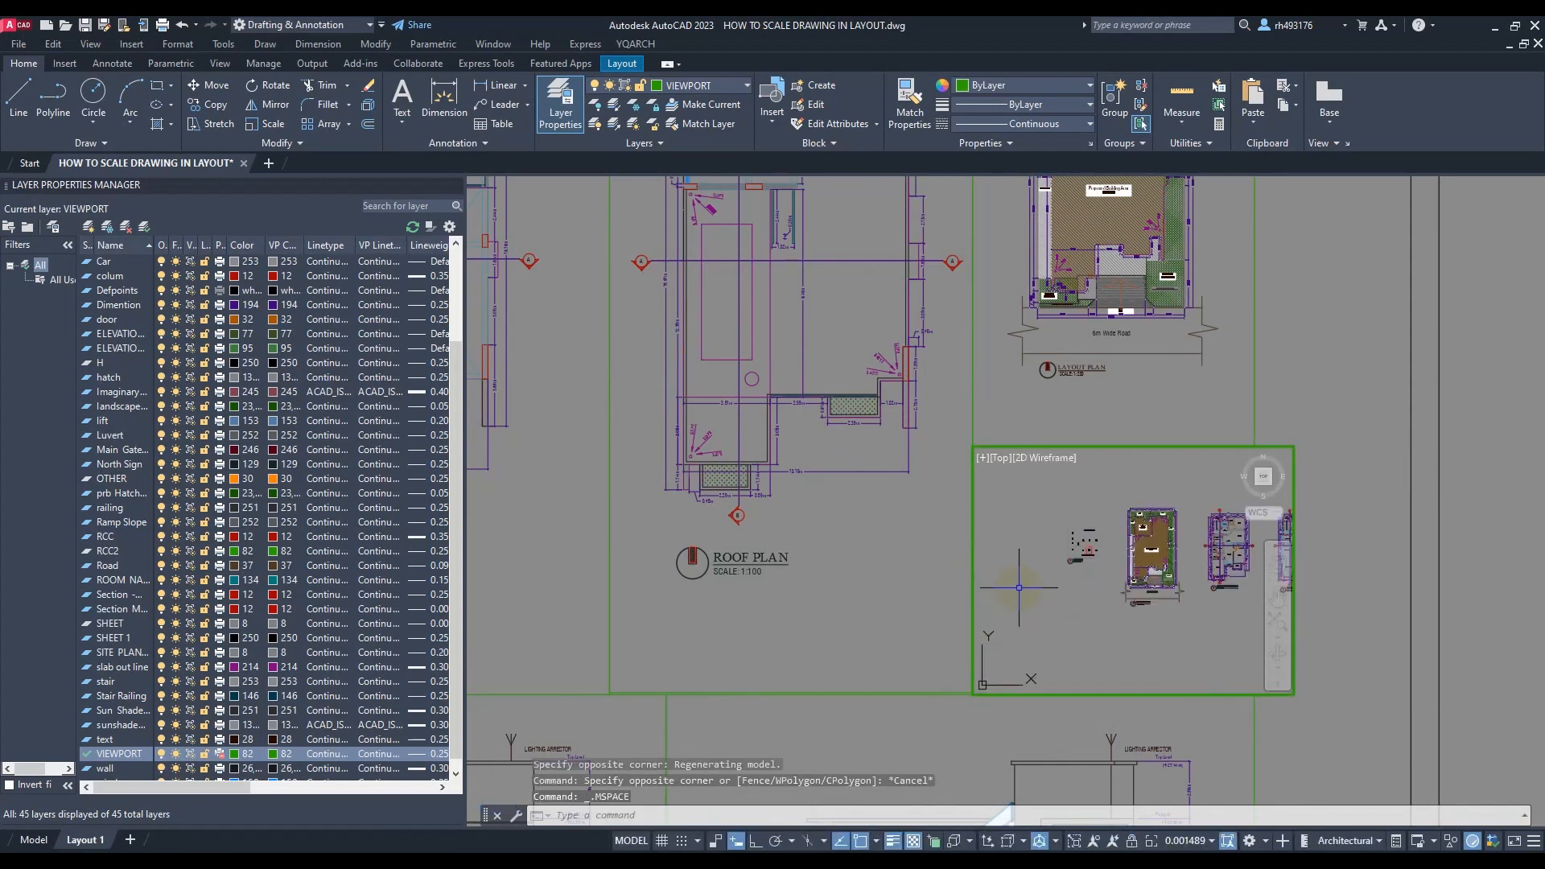
{"action": "scroll", "coordinate": [1104, 532], "scroll_direction": "up", "scroll_amount": 2}
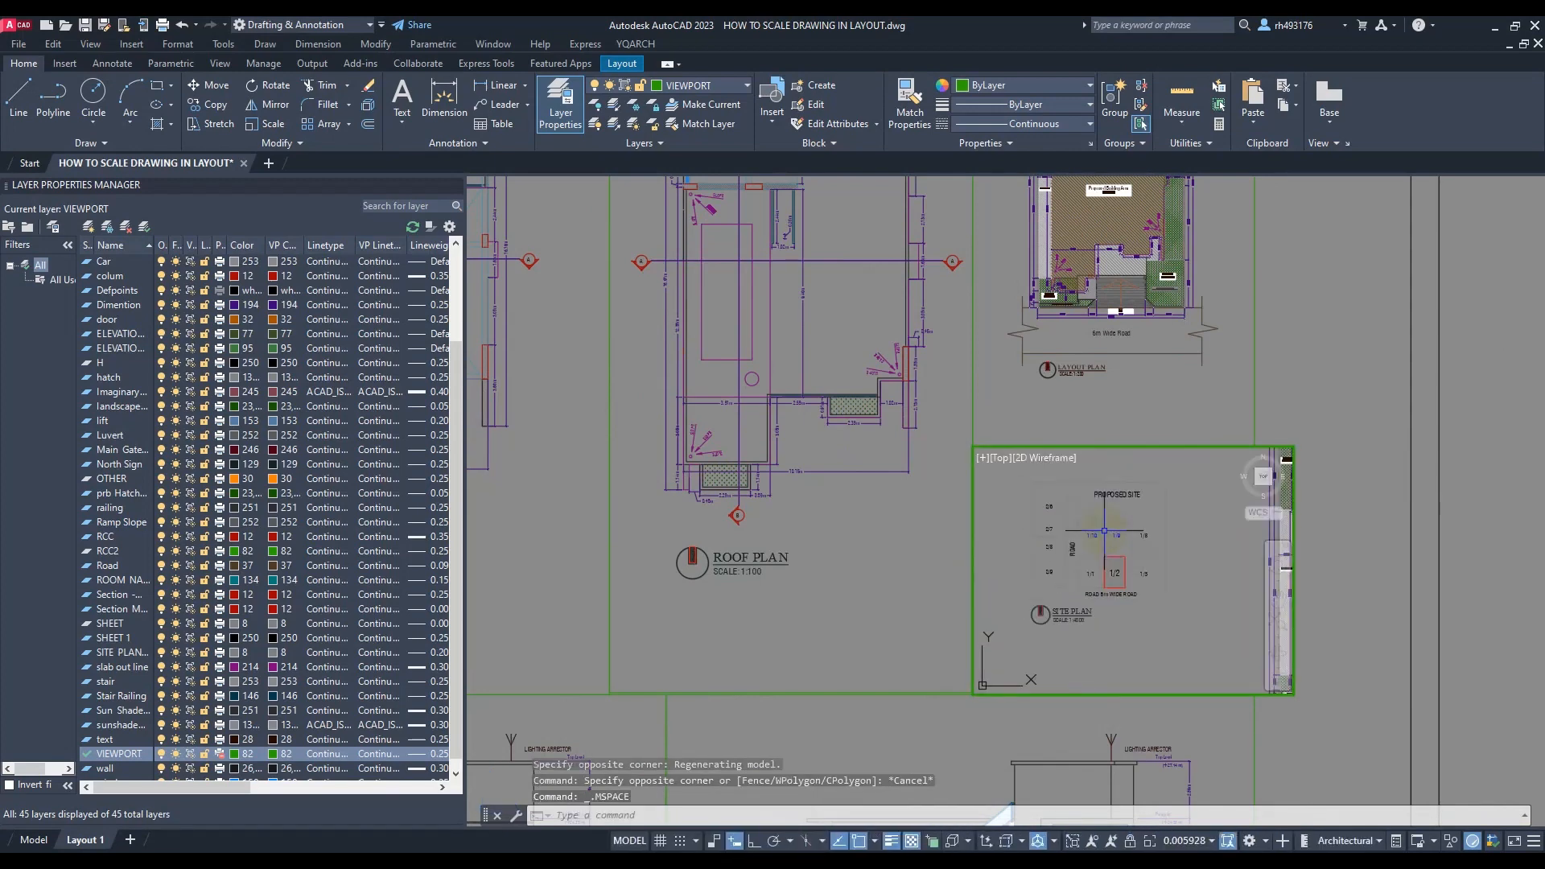
{"action": "scroll", "coordinate": [1080, 609], "scroll_direction": "up", "scroll_amount": 6}
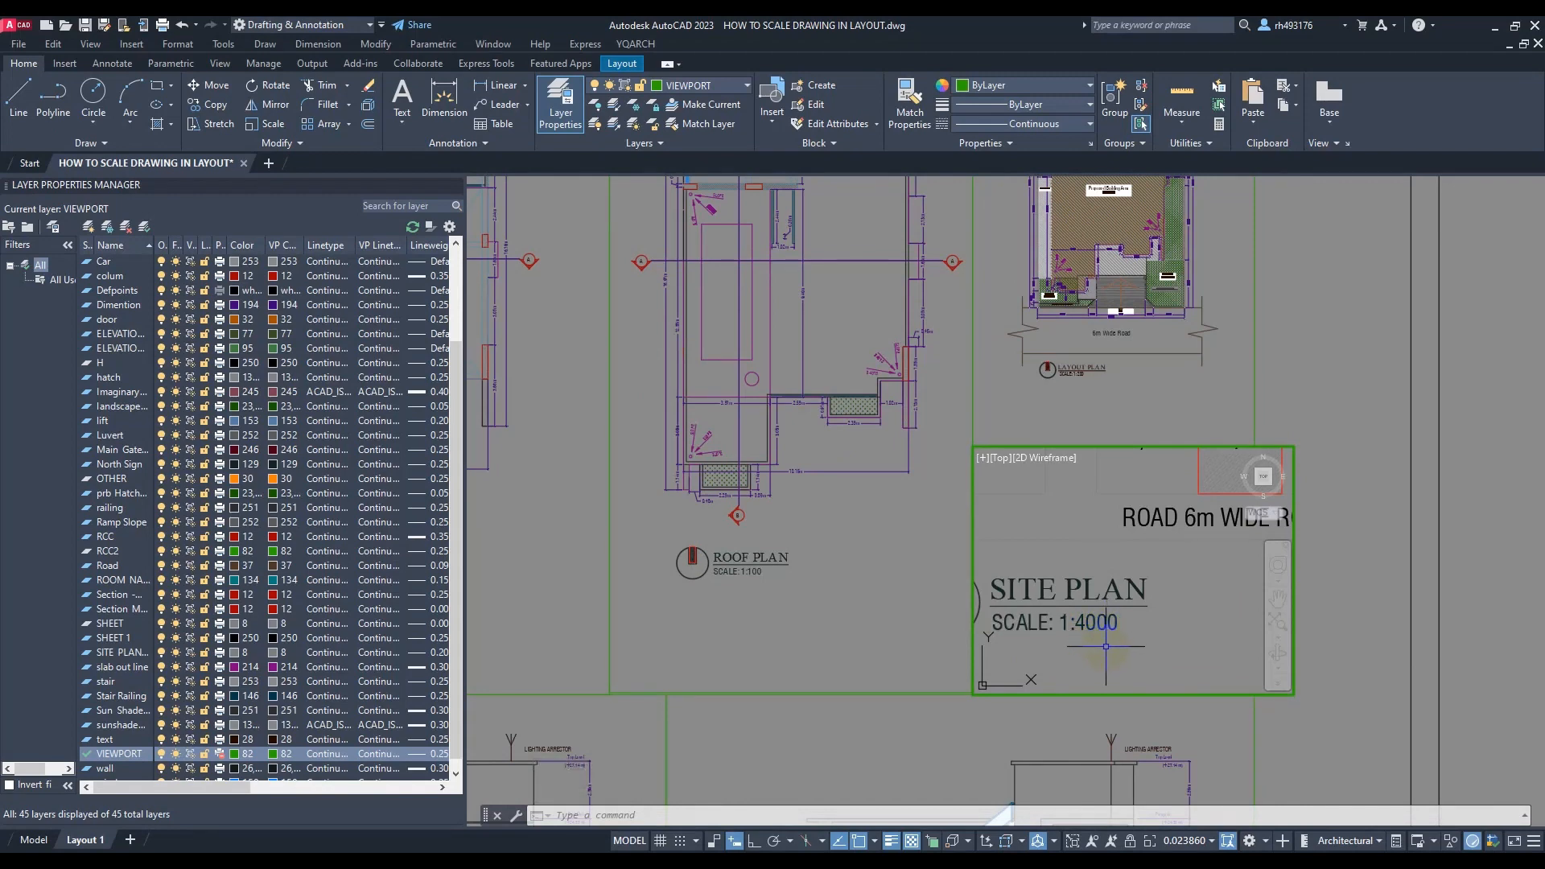
{"action": "scroll", "coordinate": [1108, 649], "scroll_direction": "down", "scroll_amount": 4}
Try the site plan viewport at scales of 1:4000 and 1:400
{"action": "left_click", "coordinate": [1177, 845]}
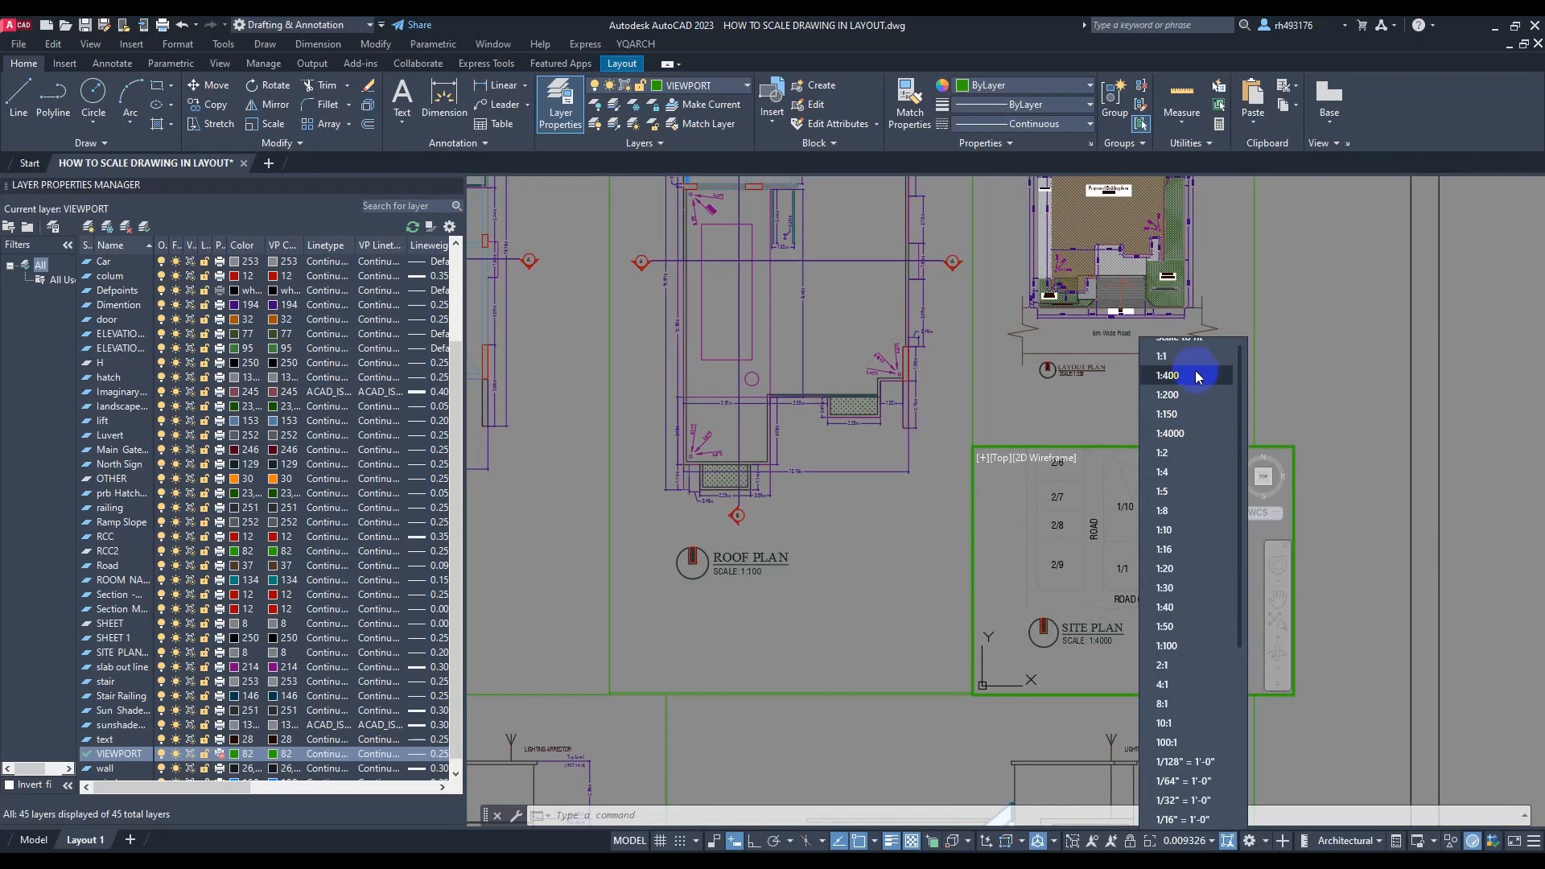
{"action": "left_click", "coordinate": [1187, 447]}
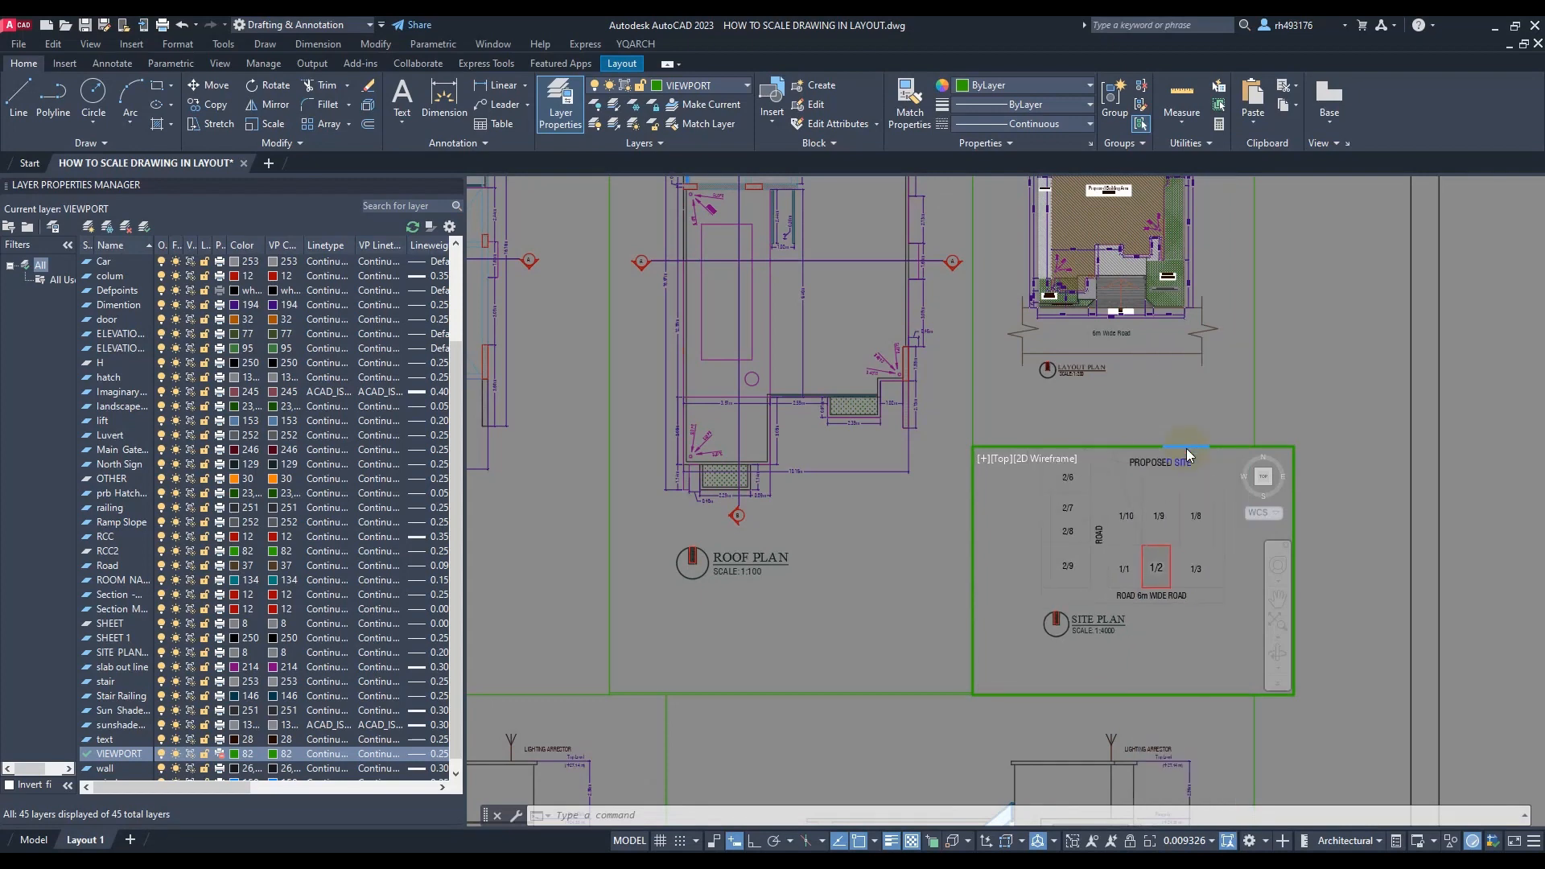
{"action": "left_click", "coordinate": [1194, 841]}
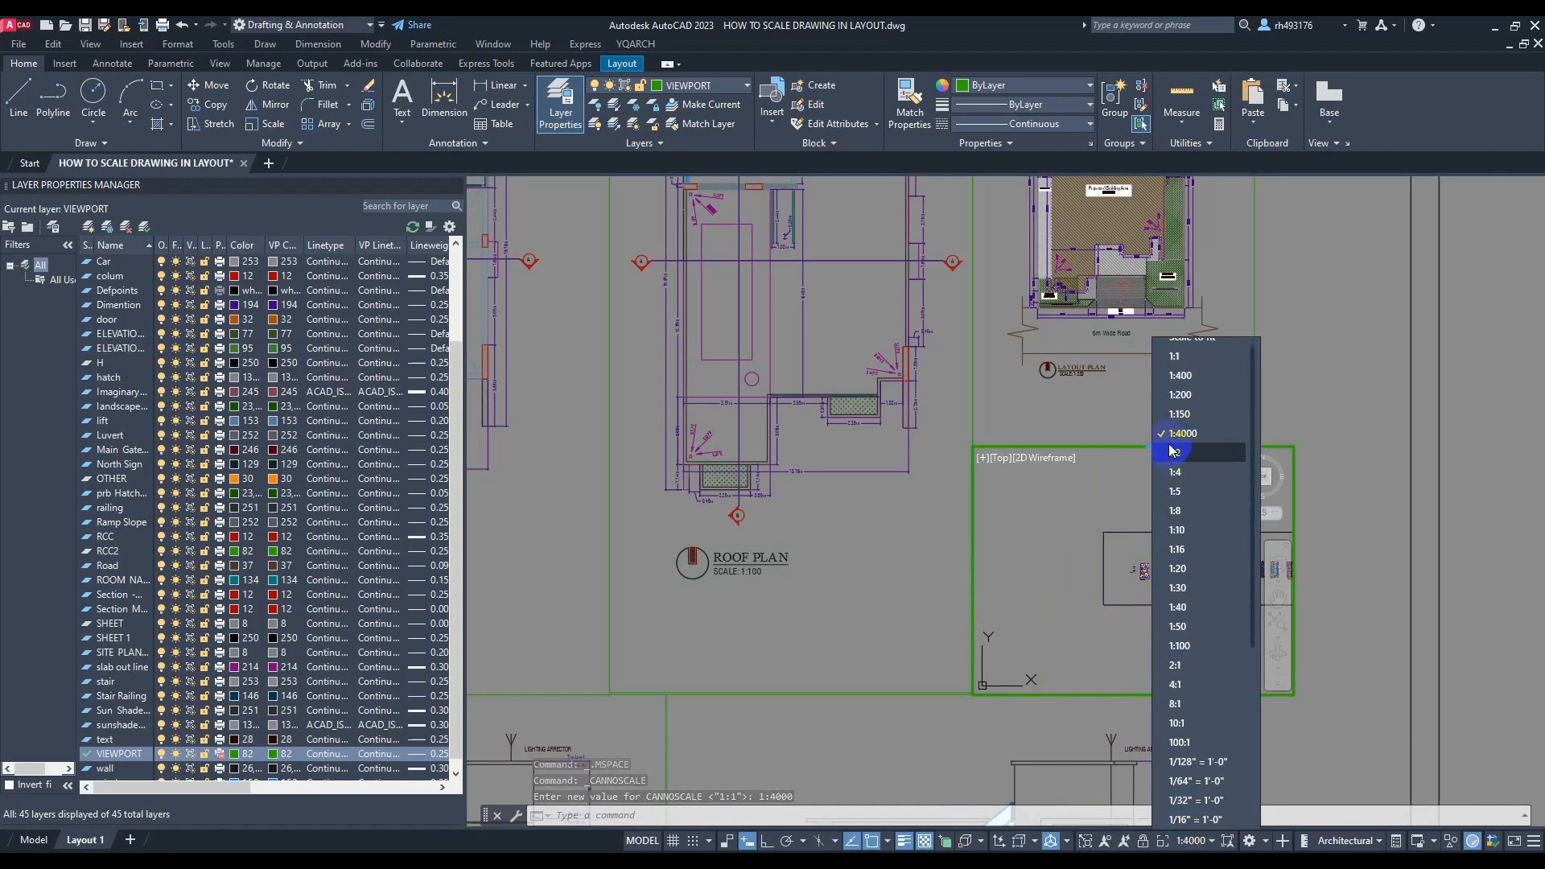
{"action": "left_click", "coordinate": [1200, 375]}
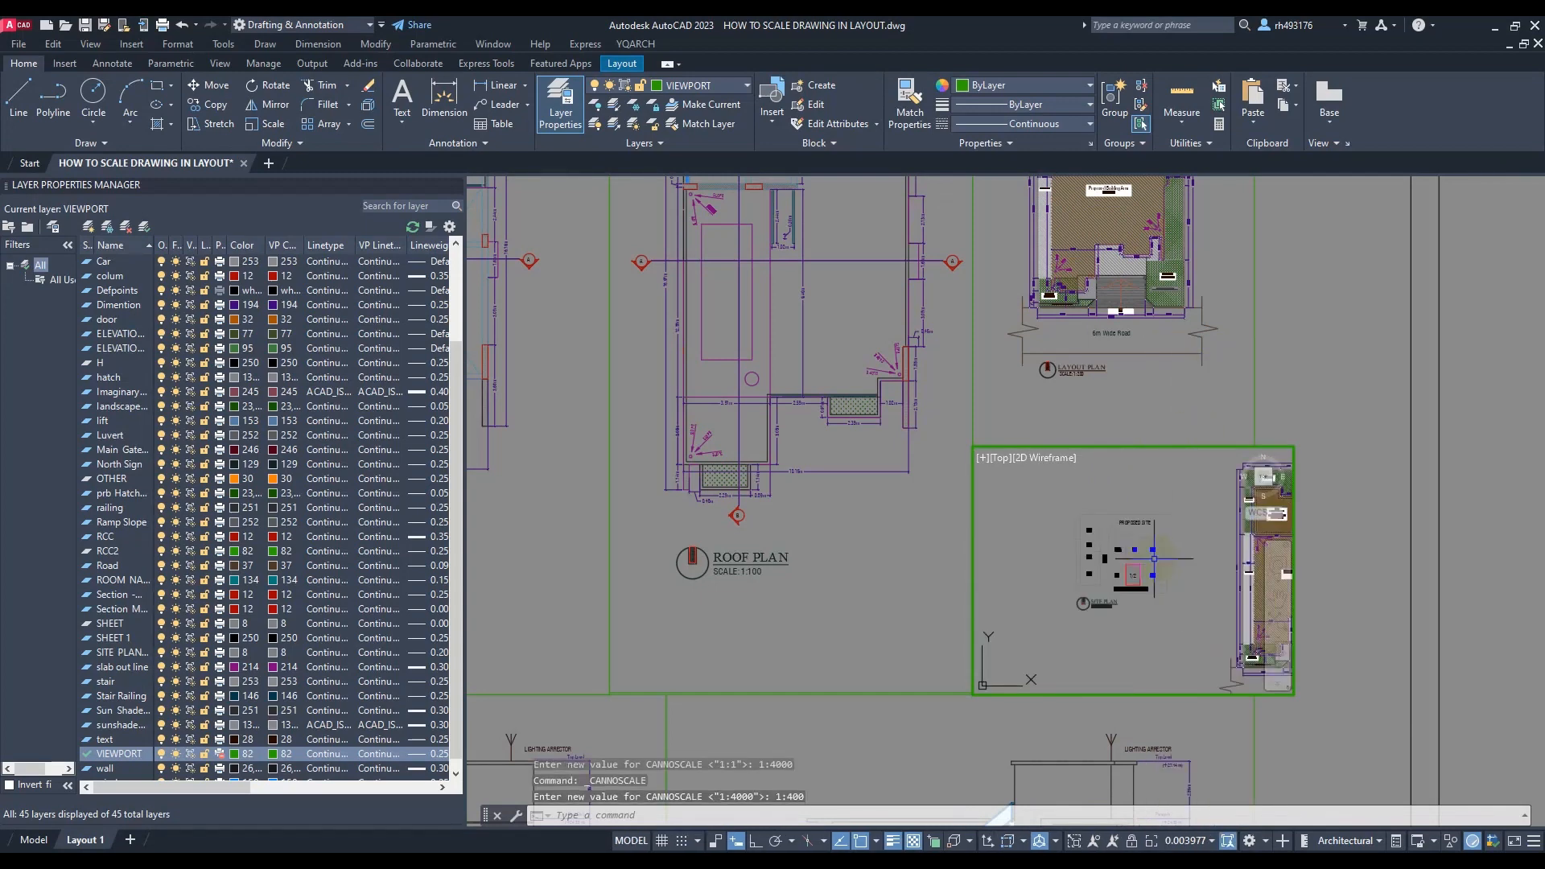
Enlarge and centre the site plan freely within its viewport, and return to paper space
{"action": "scroll", "coordinate": [1153, 563], "scroll_direction": "up", "scroll_amount": 2}
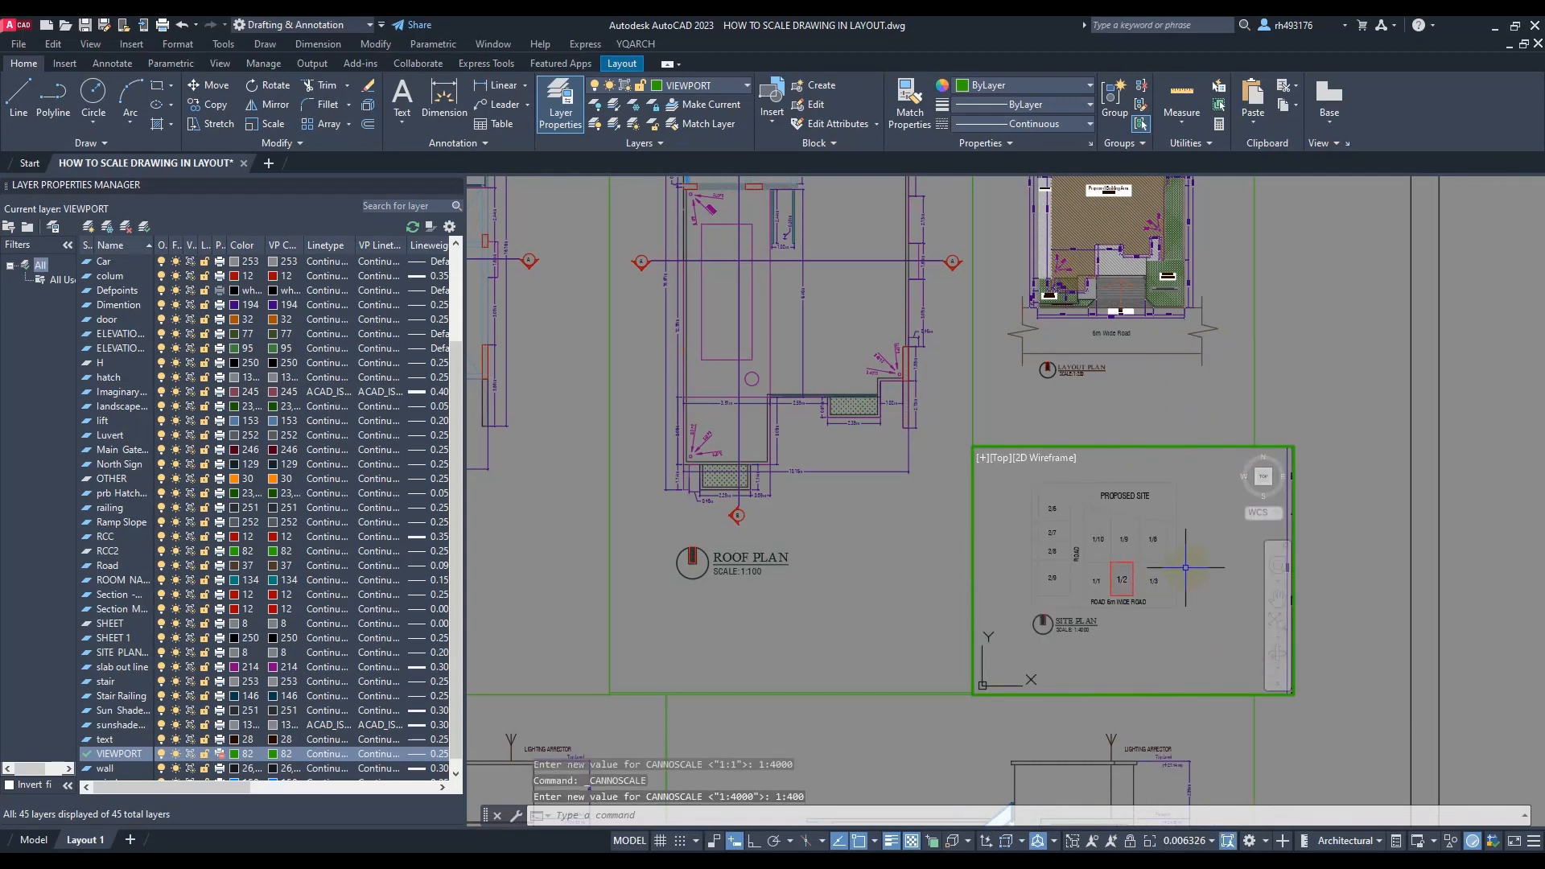
{"action": "mouse_move", "coordinate": [1186, 567]}
{"action": "middle_mouse_down"}
{"action": "mouse_move", "coordinate": [1202, 559]}
{"action": "mouse_move", "coordinate": [1181, 562]}
{"action": "middle_mouse_up"}
{"action": "double_click", "coordinate": [1371, 539]}
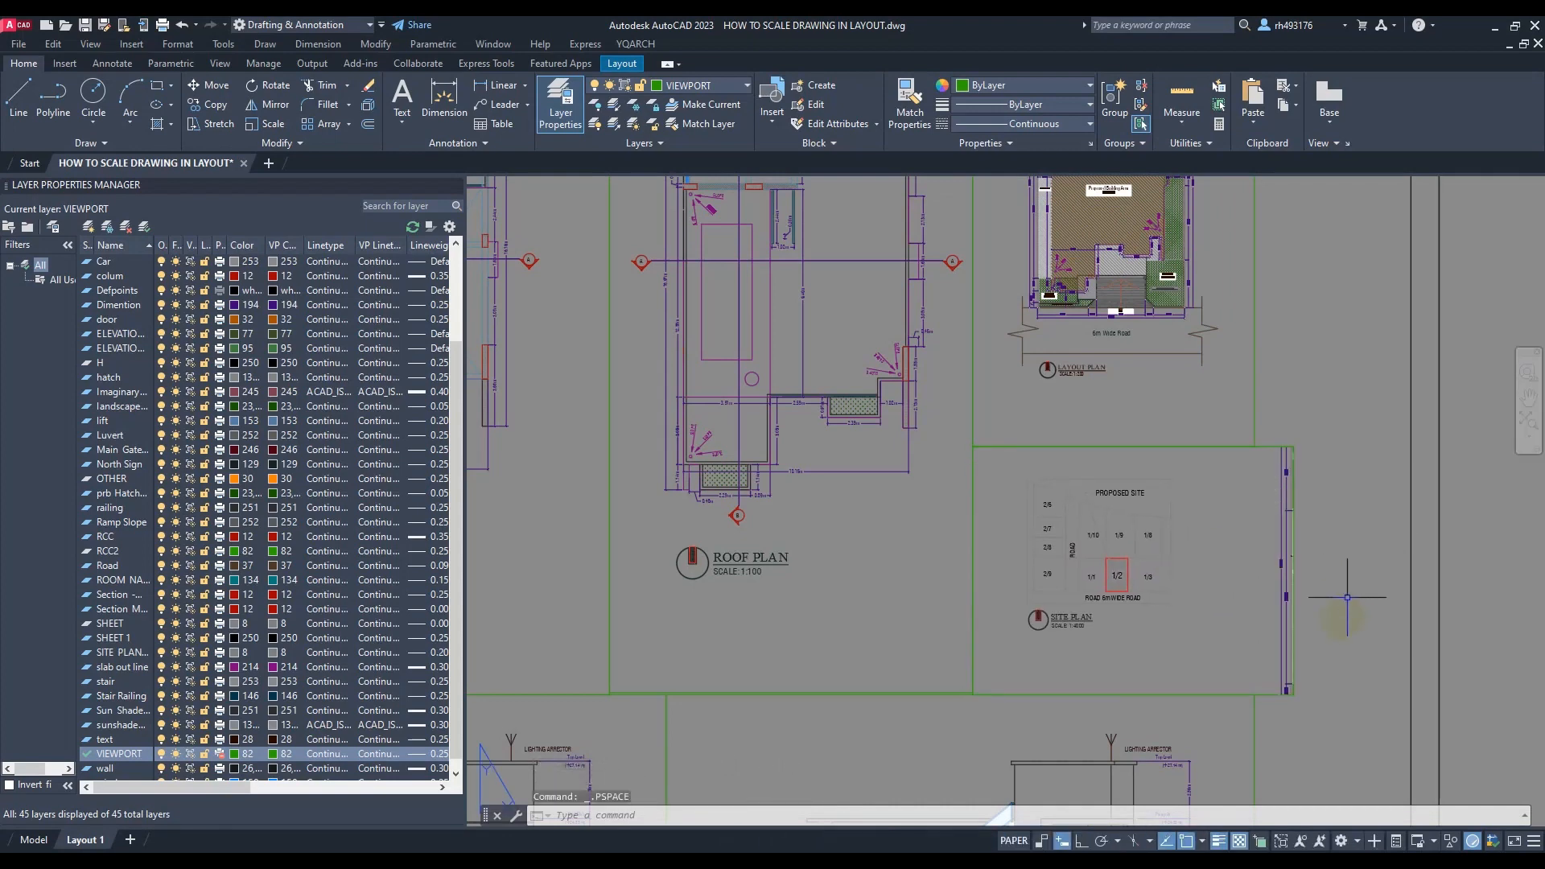
Shrink the site plan viewport from its lower outer corner so it frames only the site plan and its title
{"action": "left_click", "coordinate": [1251, 694]}
{"action": "left_click", "coordinate": [1293, 694]}
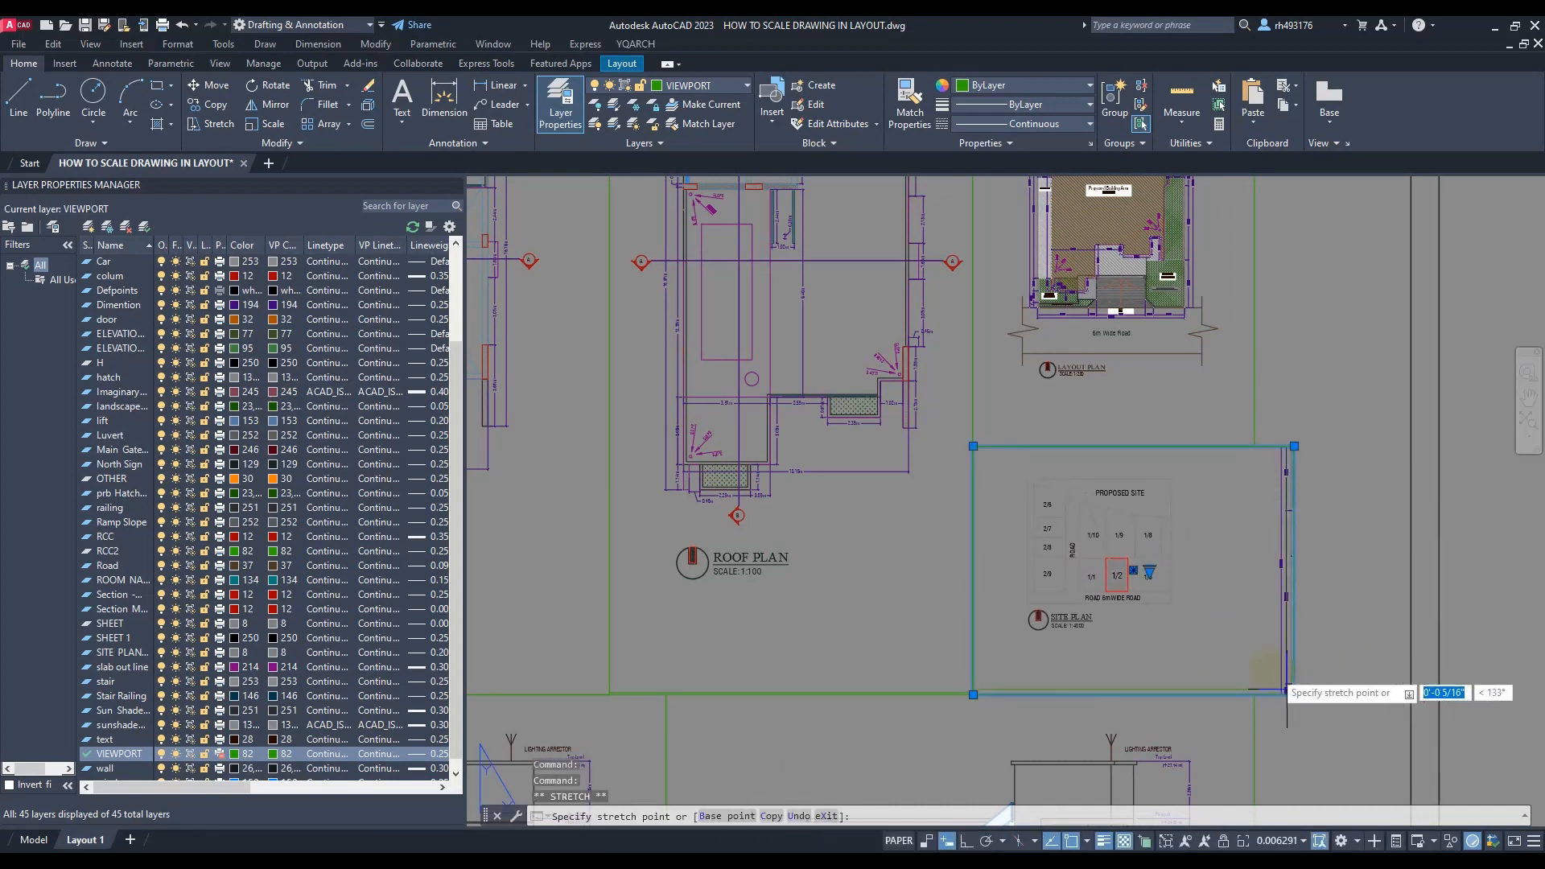
{"action": "left_click", "coordinate": [1232, 653]}
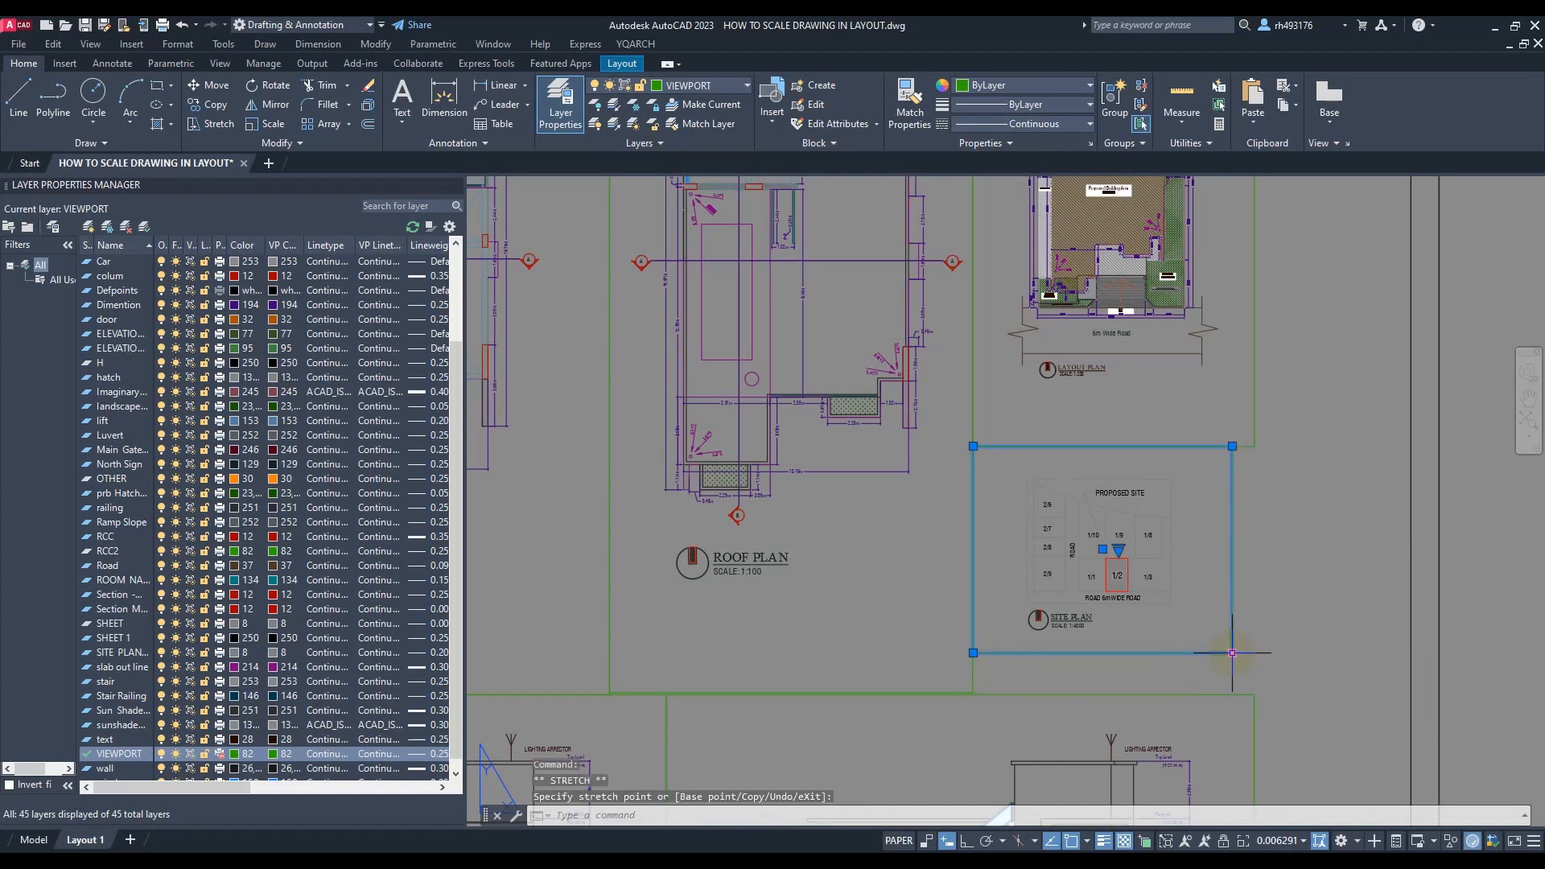
{"action": "left_click", "coordinate": [1303, 633]}
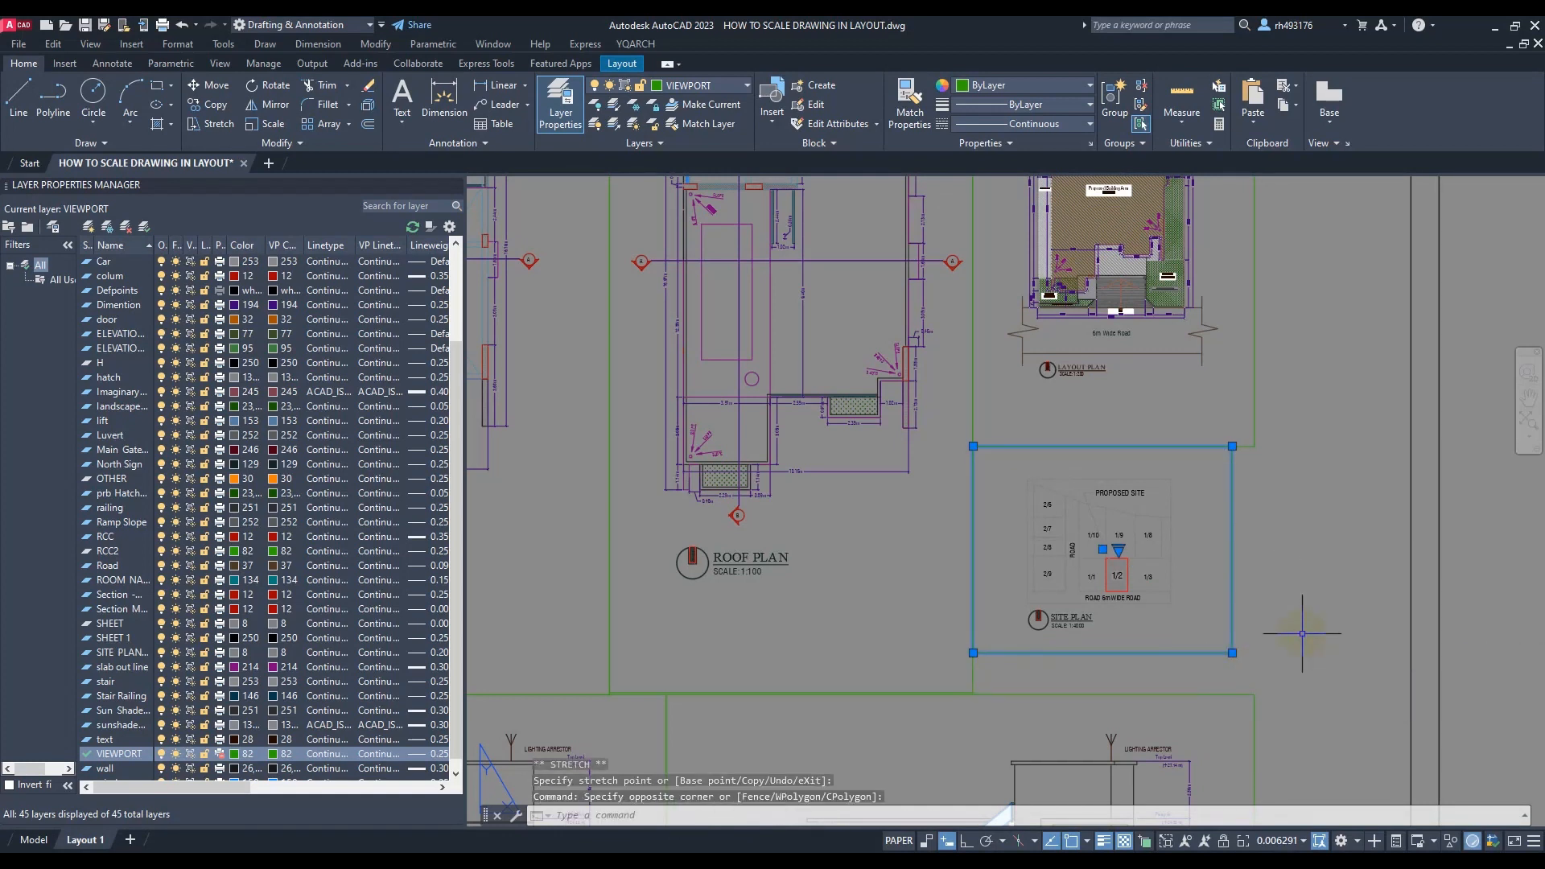
{"action": "key", "text": "Escape"}
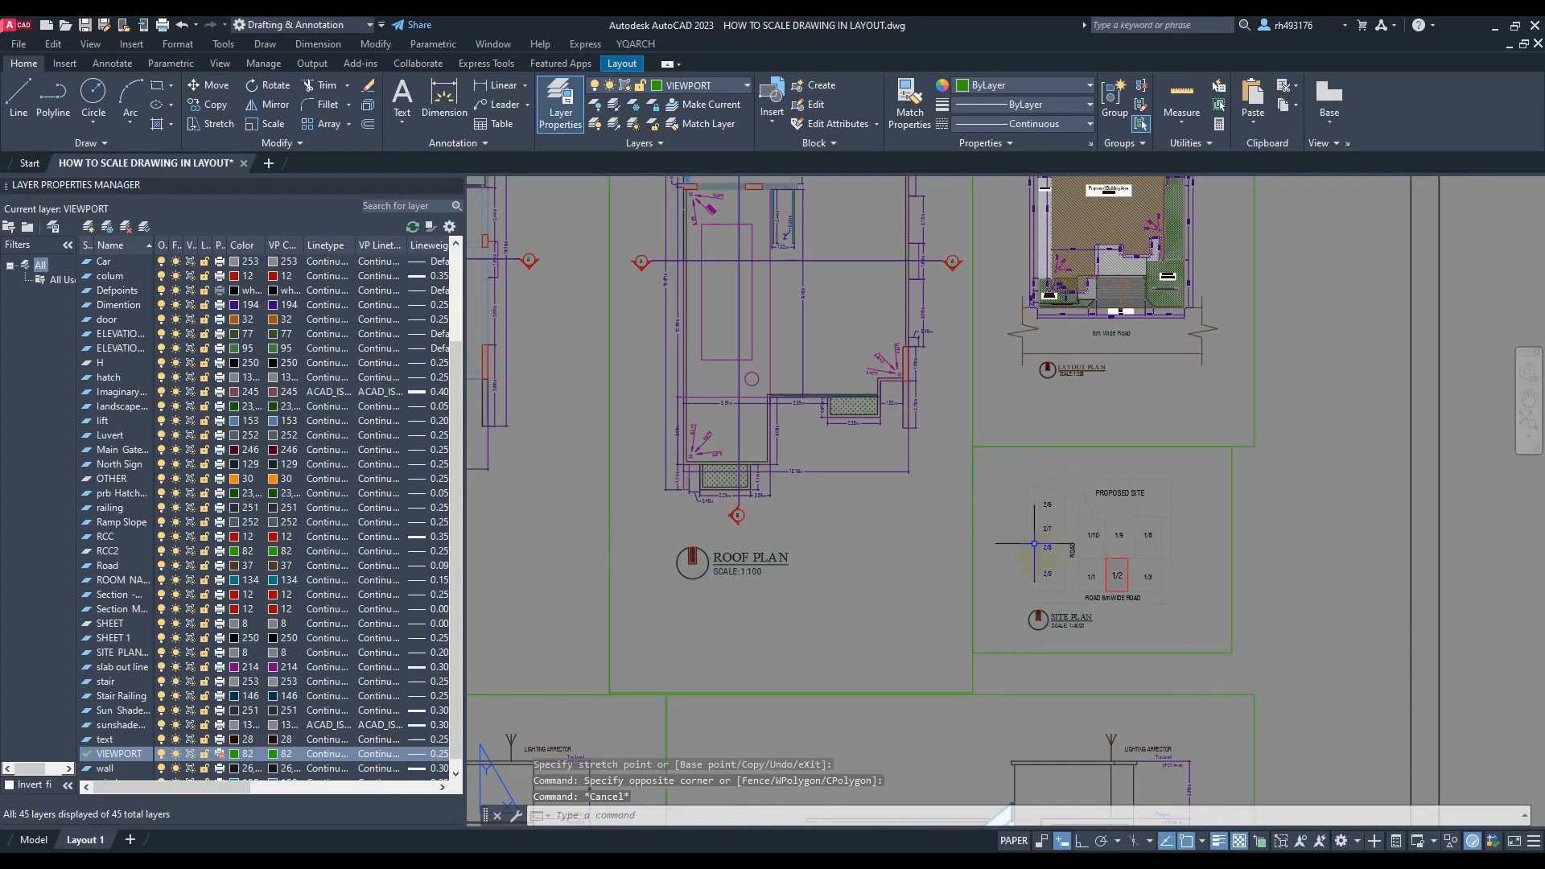
Review the arrangement of the viewports across the whole sheet, from the top-row plans down to the sections and the table
{"action": "scroll", "coordinate": [1034, 544], "scroll_direction": "down", "scroll_amount": 3}
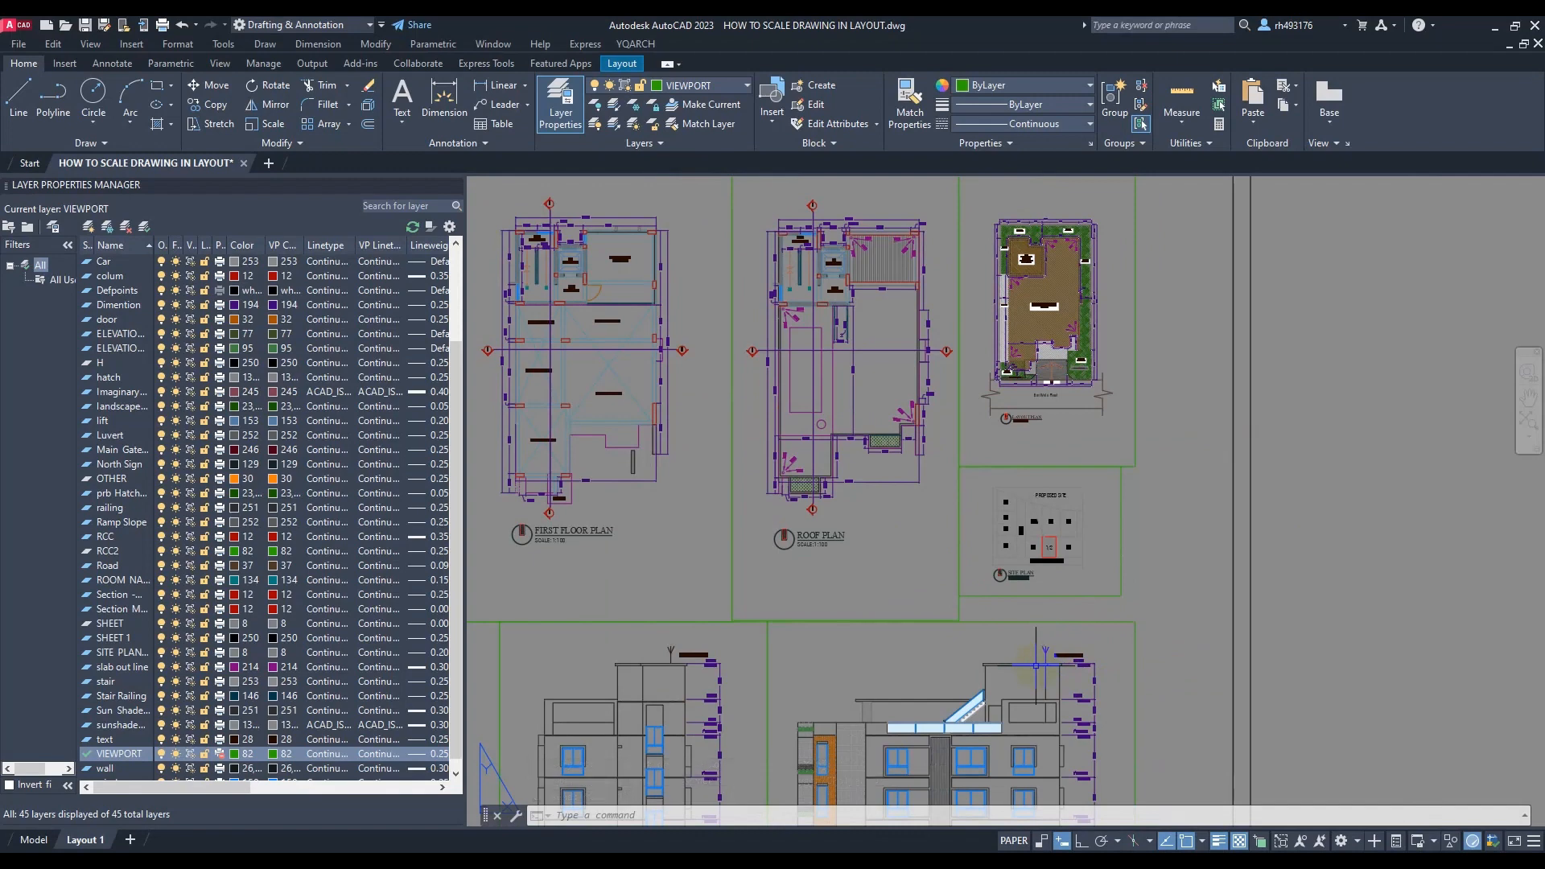
{"action": "scroll", "coordinate": [1135, 555], "scroll_direction": "up", "scroll_amount": 2}
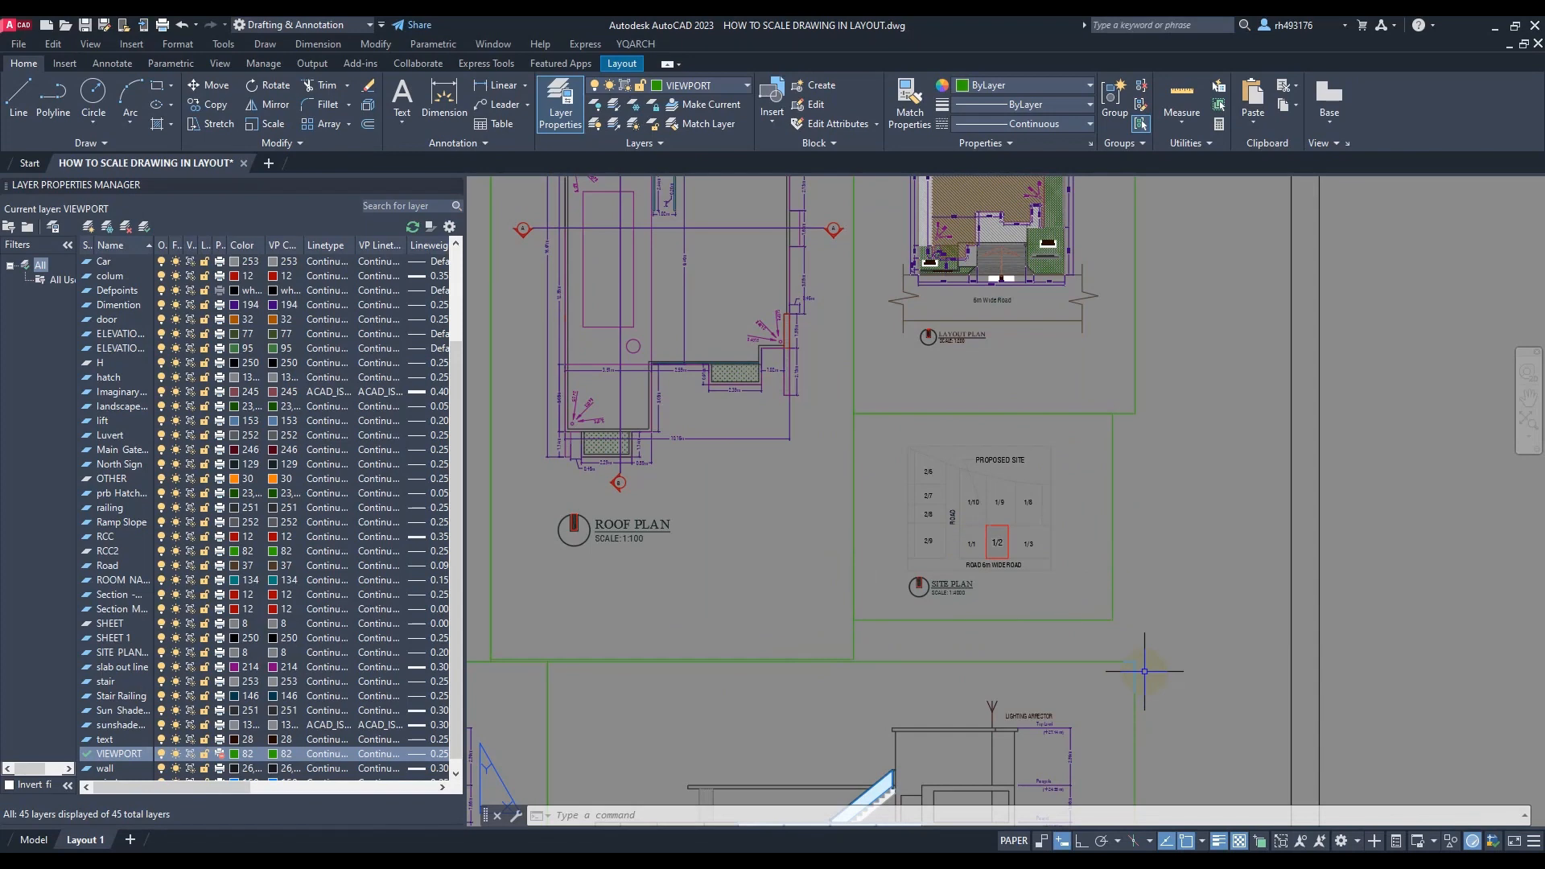
{"action": "scroll", "coordinate": [1236, 510], "scroll_direction": "down", "scroll_amount": 4}
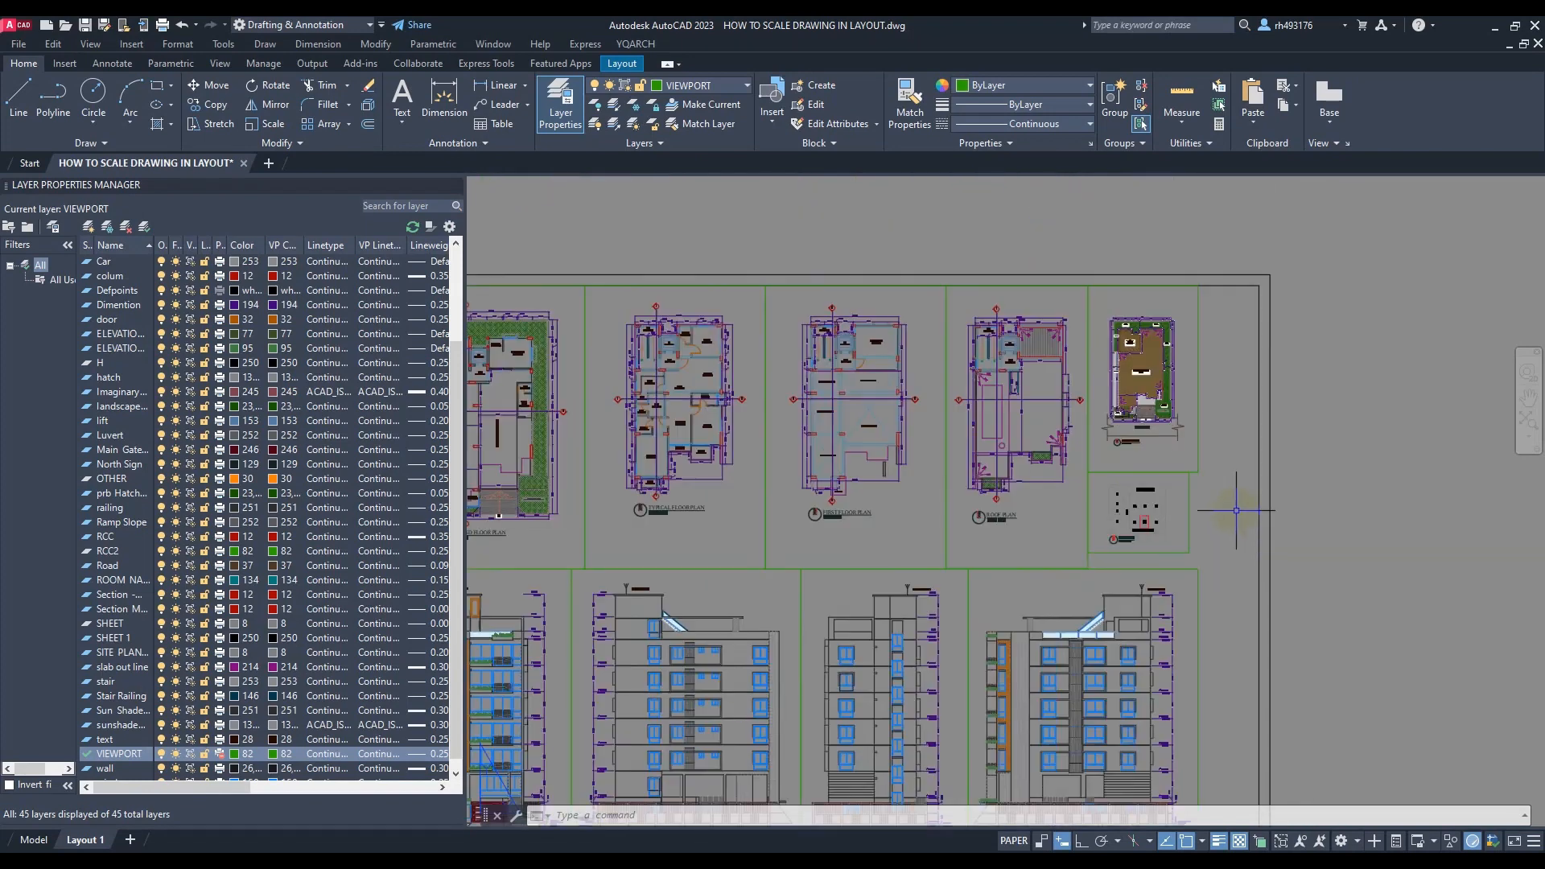
{"action": "scroll", "coordinate": [1277, 316], "scroll_direction": "down", "scroll_amount": 4}
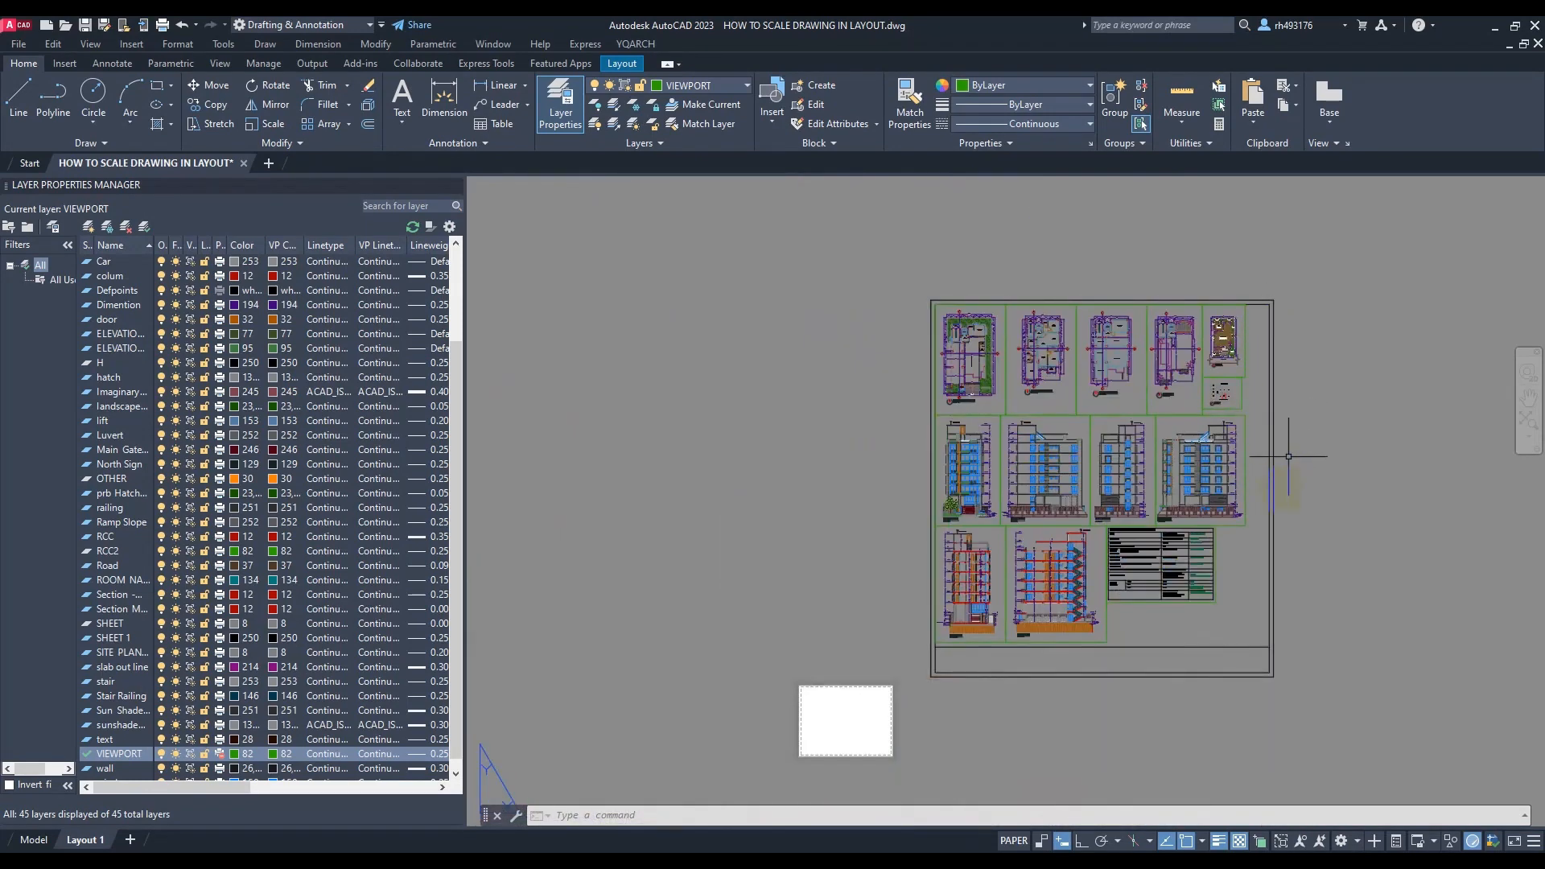
{"action": "scroll", "coordinate": [1354, 502], "scroll_direction": "up", "scroll_amount": 3}
{"action": "scroll", "coordinate": [1368, 483], "scroll_direction": "down", "scroll_amount": 3}
{"action": "scroll", "coordinate": [1309, 524], "scroll_direction": "up", "scroll_amount": 2}
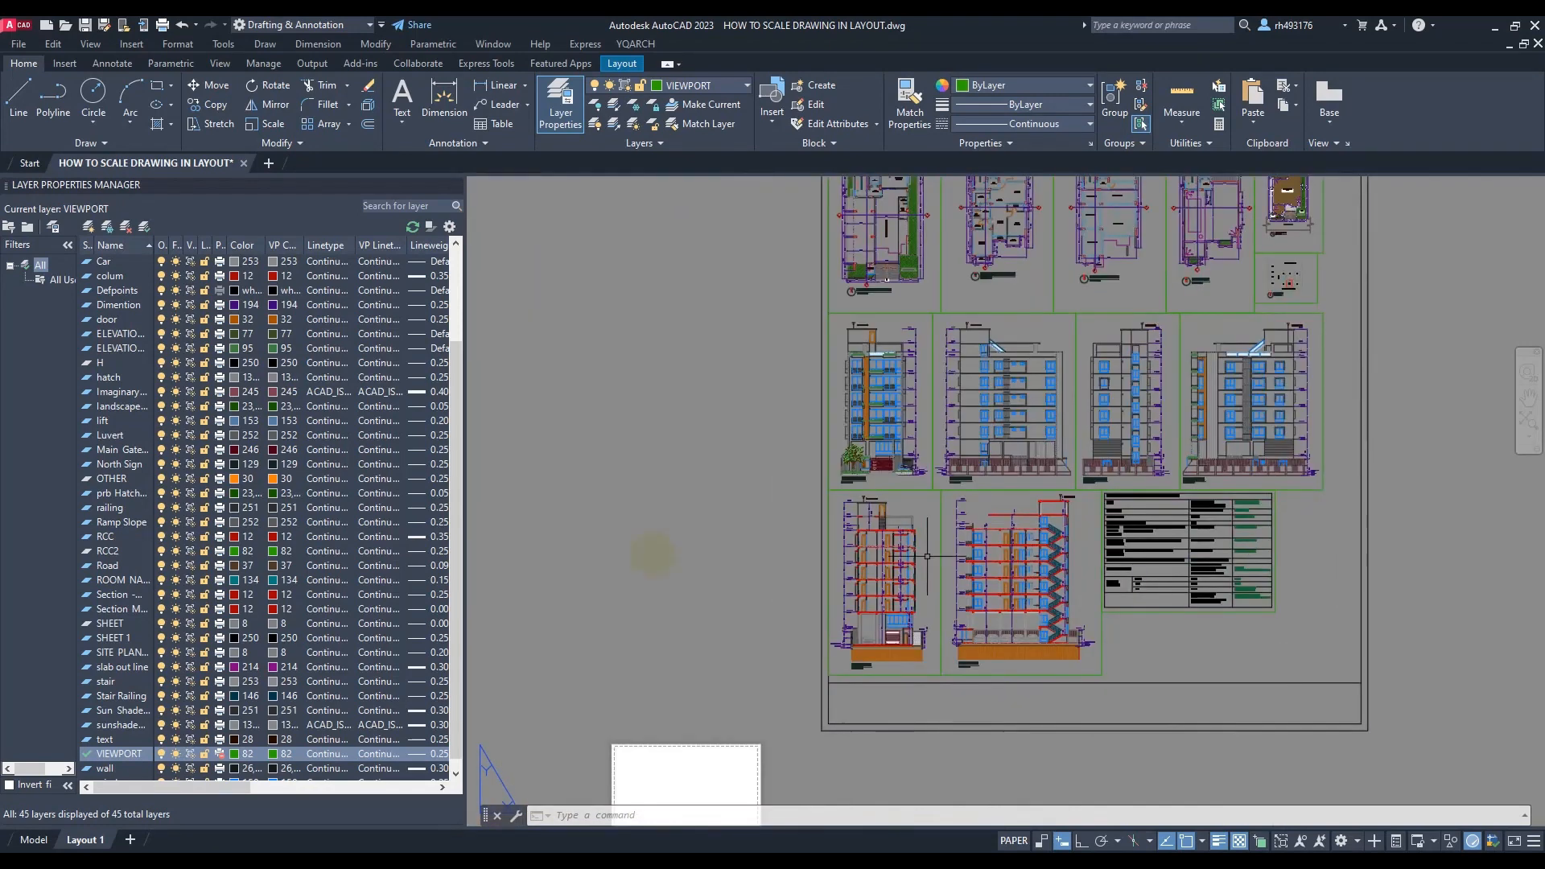
{"action": "scroll", "coordinate": [880, 682], "scroll_direction": "up", "scroll_amount": 2}
{"action": "scroll", "coordinate": [721, 661], "scroll_direction": "down", "scroll_amount": 2}
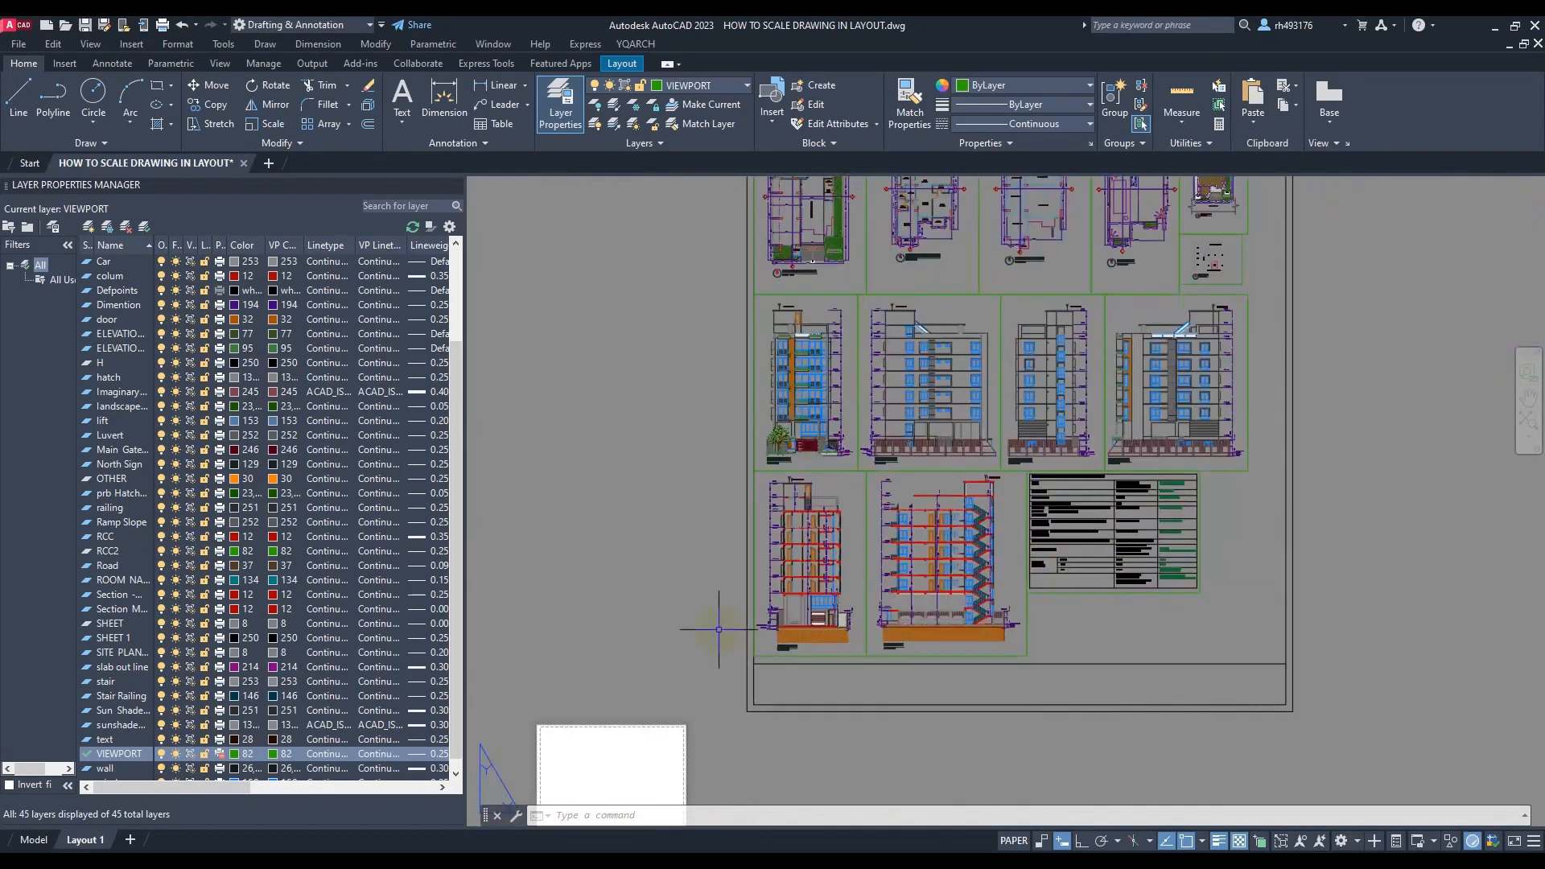
{"action": "scroll", "coordinate": [1207, 621], "scroll_direction": "up", "scroll_amount": 2}
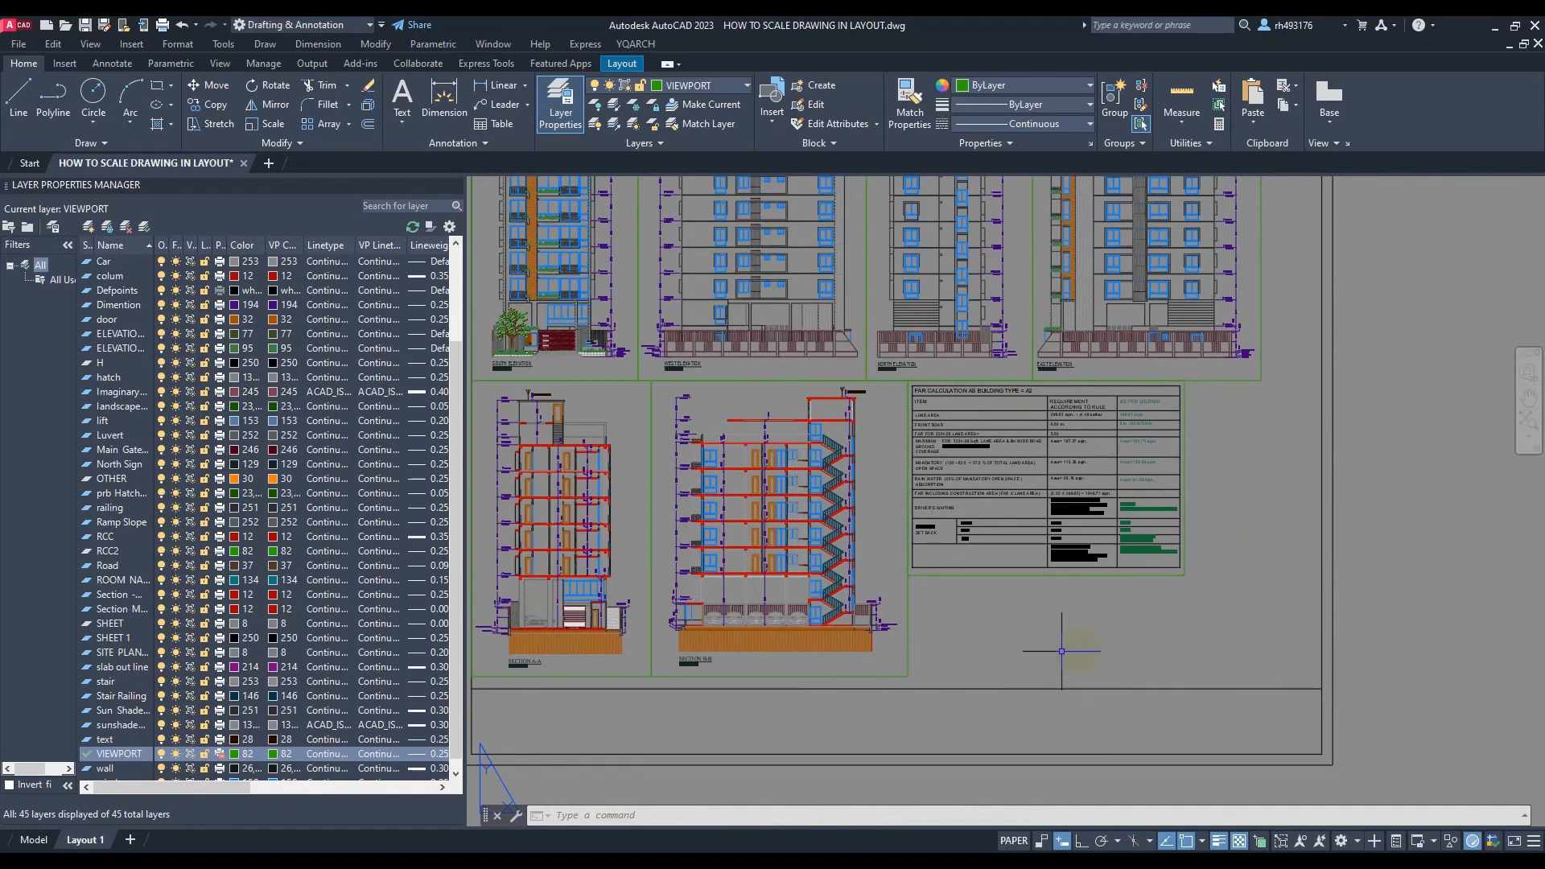
{"action": "scroll", "coordinate": [1341, 592], "scroll_direction": "down", "scroll_amount": 3}
{"action": "scroll", "coordinate": [1029, 624], "scroll_direction": "up", "scroll_amount": 5}
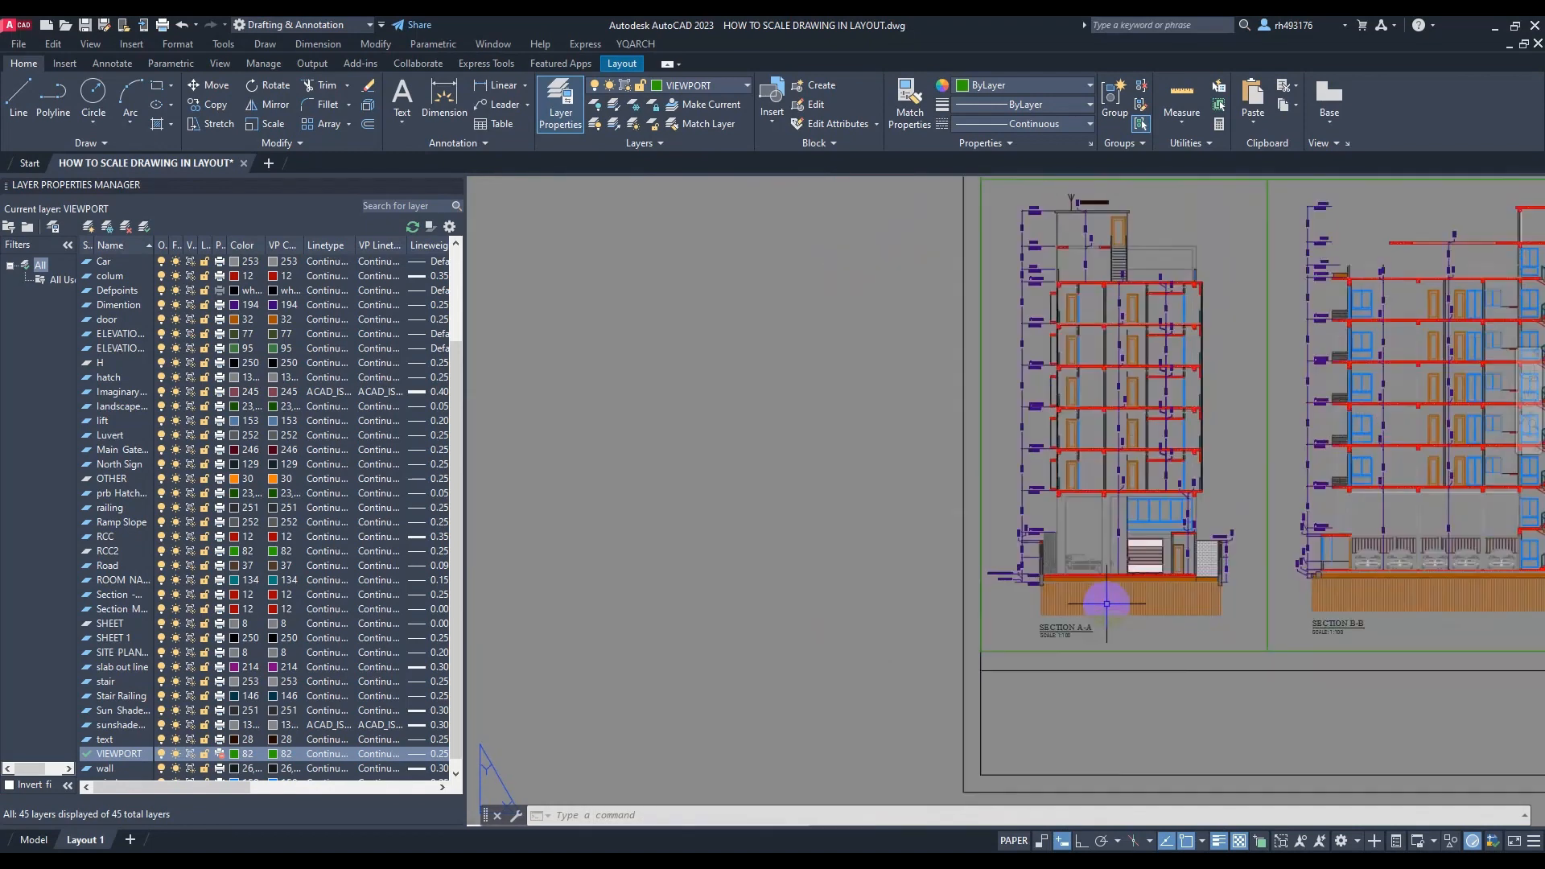
Shift section A-A slightly inside its viewport and return to paper space
{"action": "left_click", "coordinate": [1011, 615]}
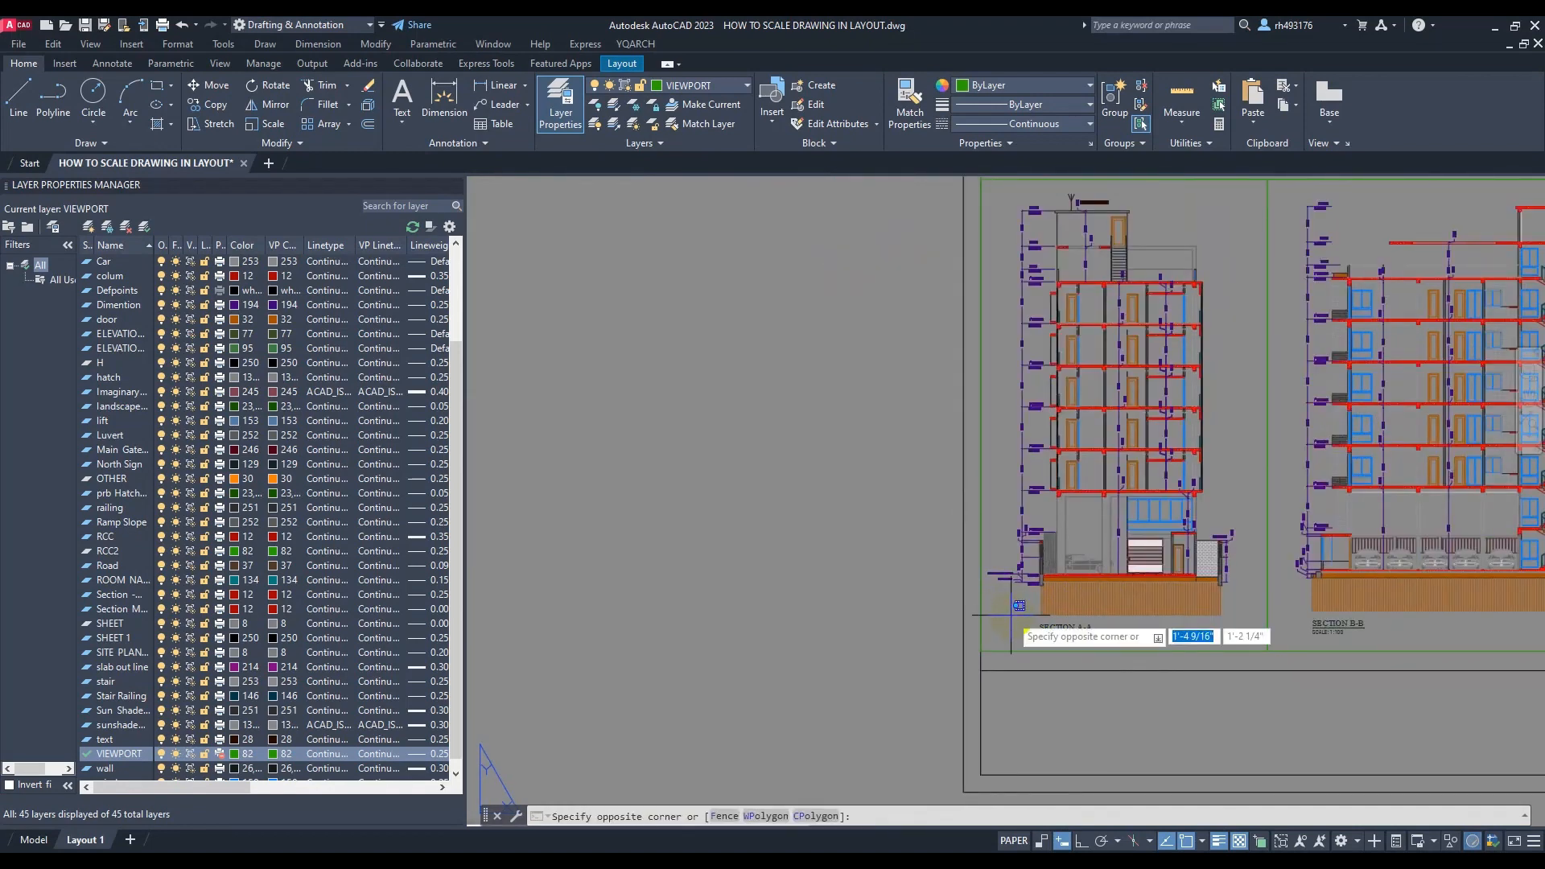
{"action": "key", "text": "Escape"}
{"action": "double_click", "coordinate": [1013, 616]}
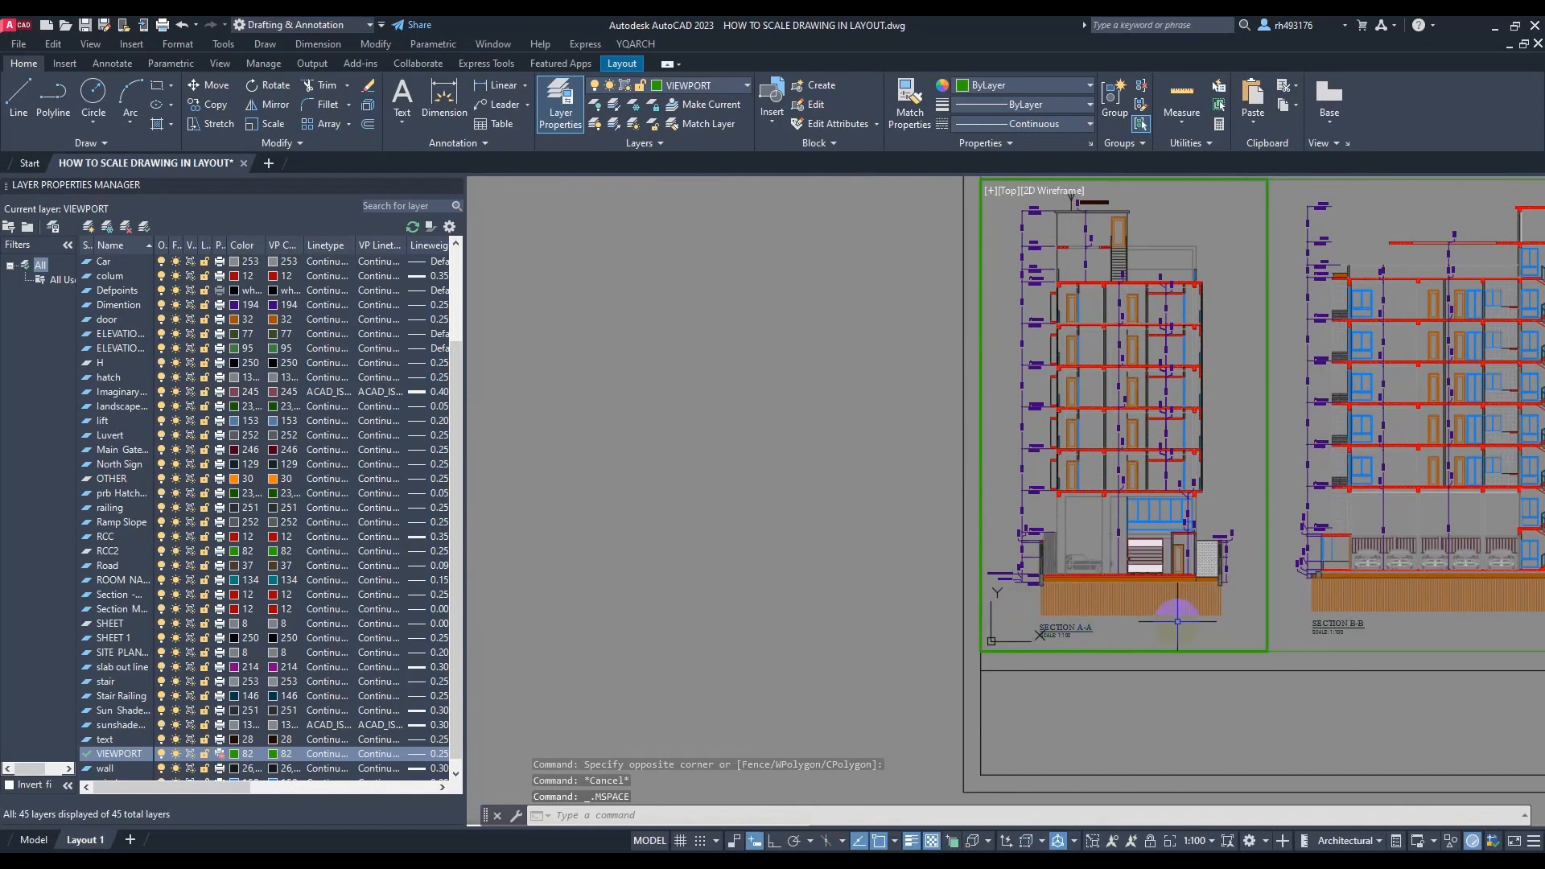
{"action": "middle_click_drag", "start_coordinate": [1177, 621], "coordinate": [1176, 622]}
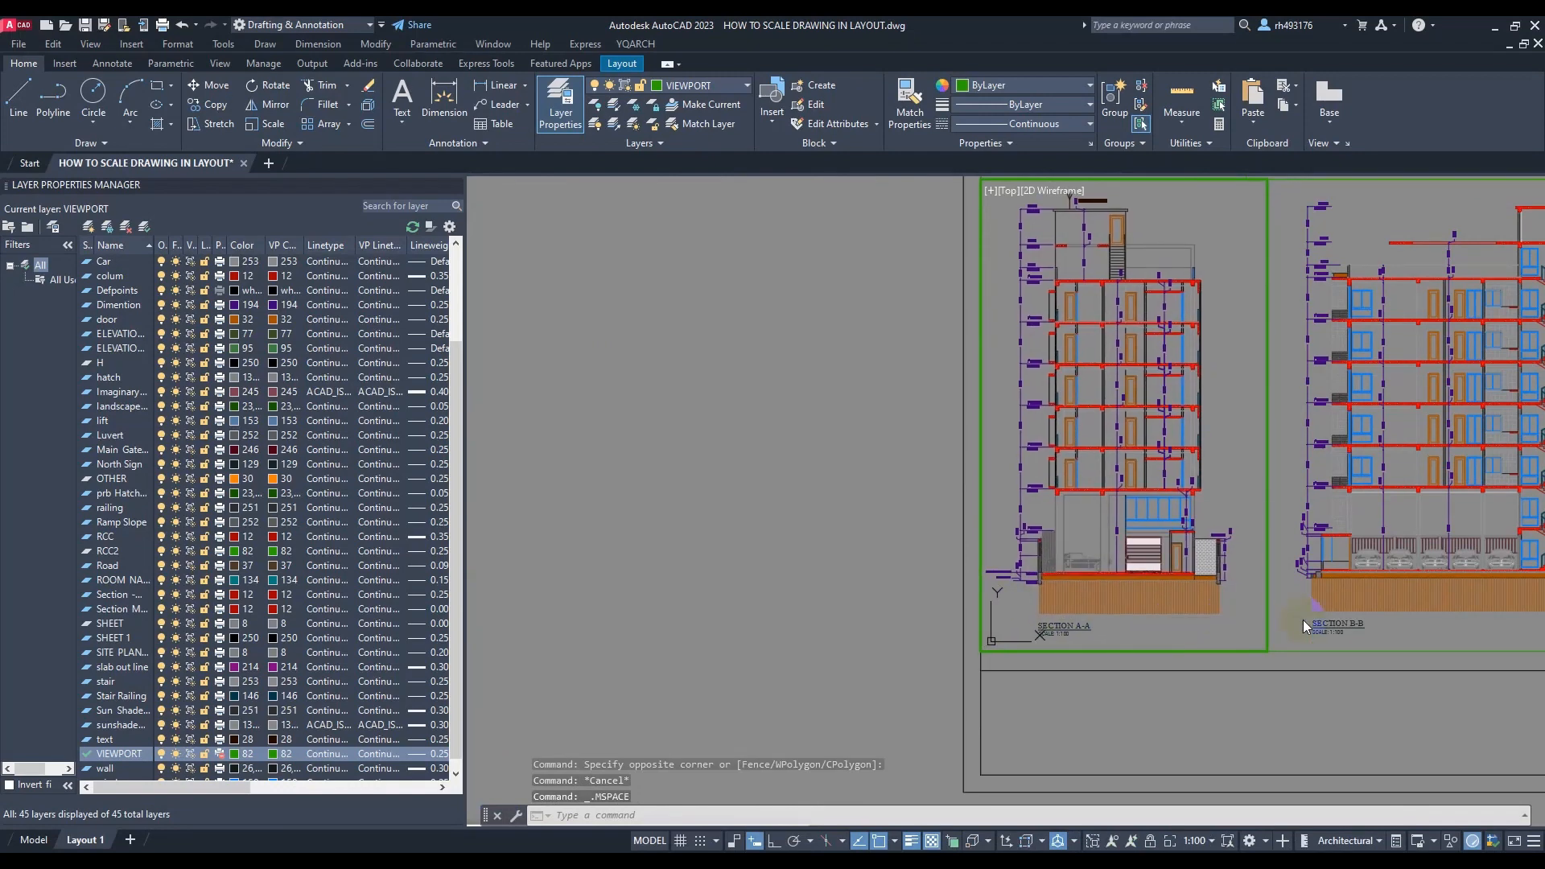
{"action": "double_click", "coordinate": [1291, 658]}
Narrow the section A-A viewport on the side facing section B-B, keeping its height
{"action": "left_click", "coordinate": [1268, 640]}
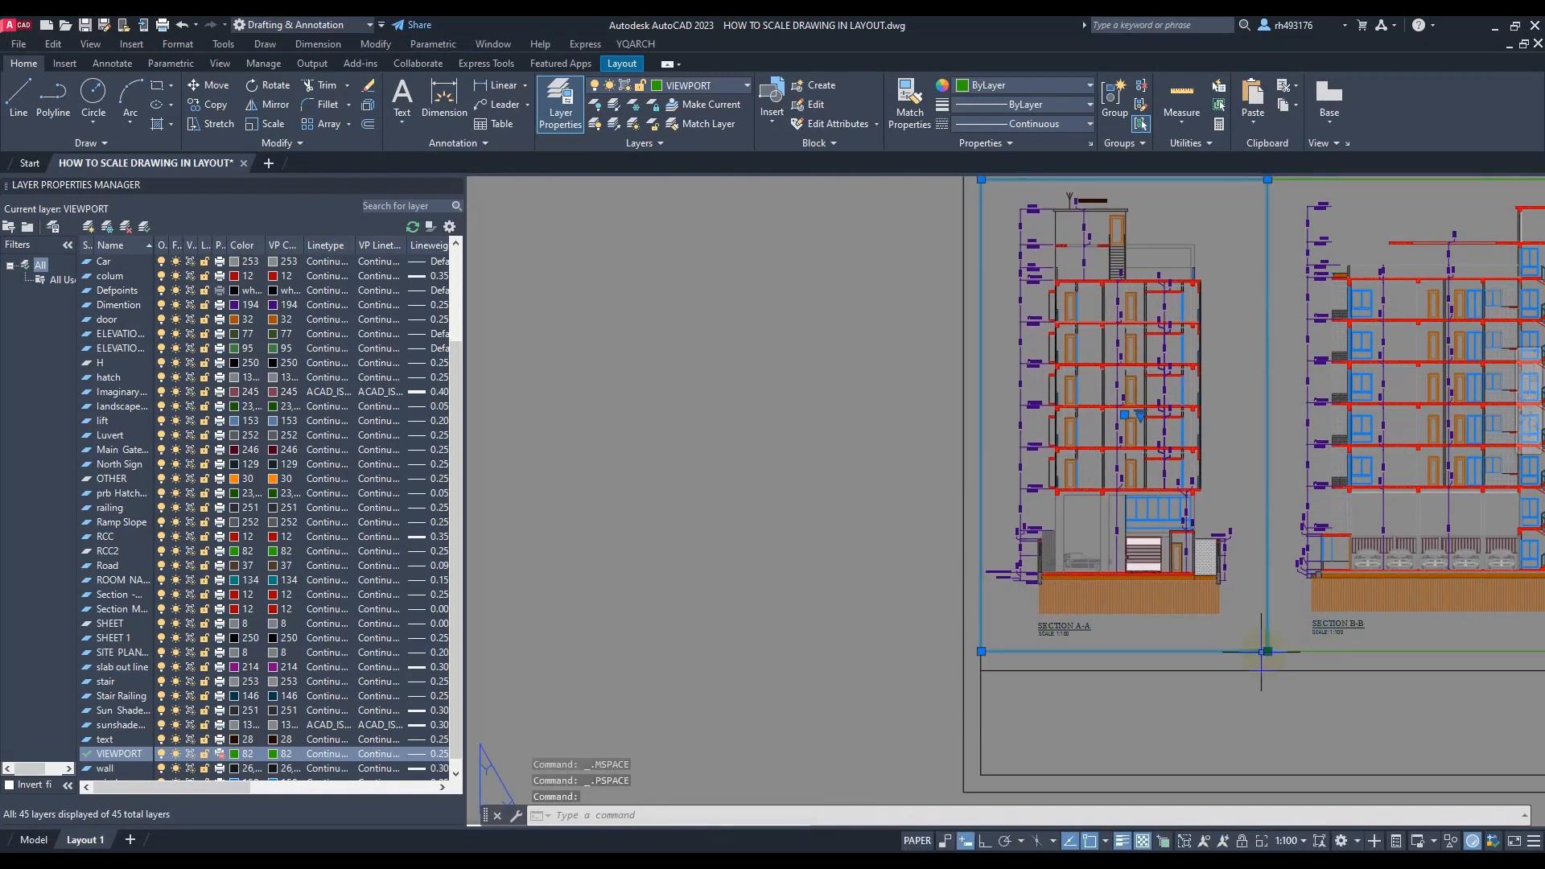
{"action": "left_click", "coordinate": [1267, 651]}
{"action": "left_click", "coordinate": [1235, 652]}
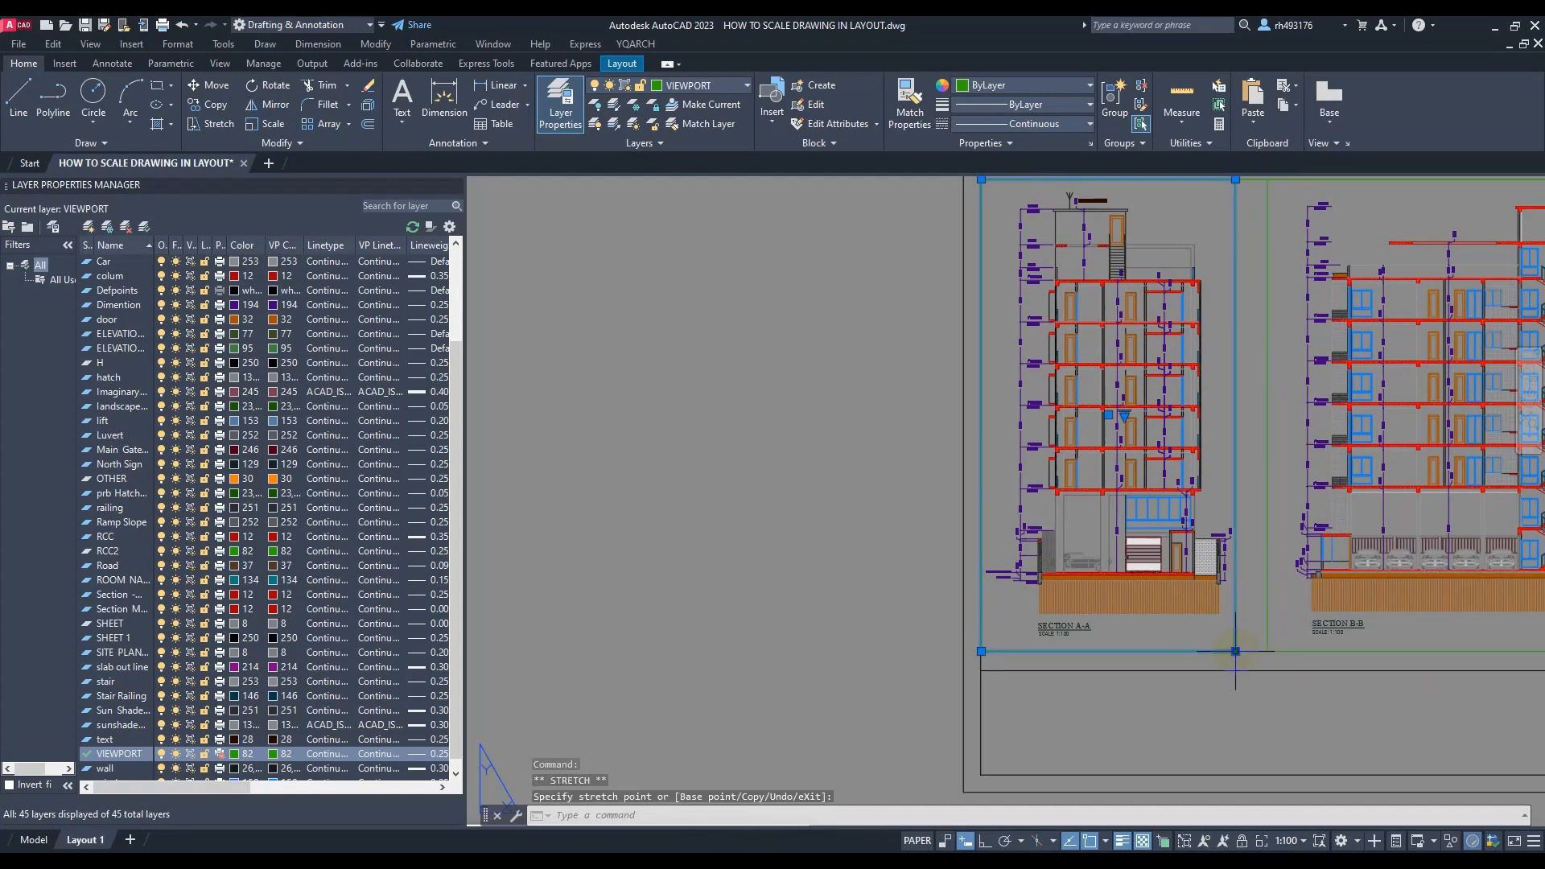
{"action": "left_click", "coordinate": [1268, 651]}
{"action": "key", "text": "Escape"}
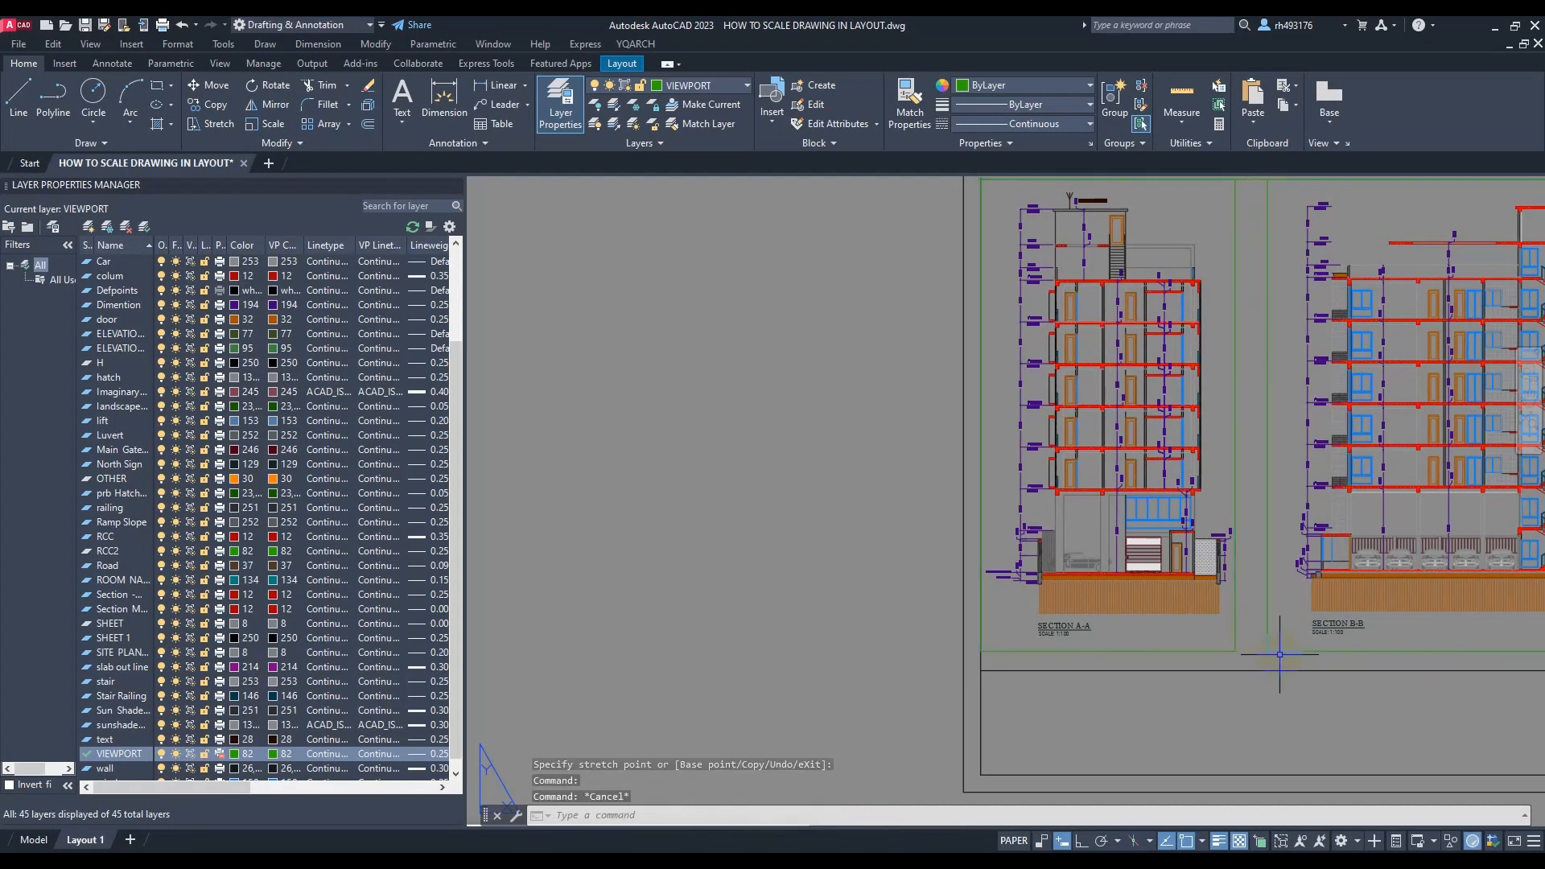
Move the section B-B viewport by its lower corner against the edge of the section A-A viewport
{"action": "left_click", "coordinate": [1273, 650]}
{"action": "key", "text": "Return"}
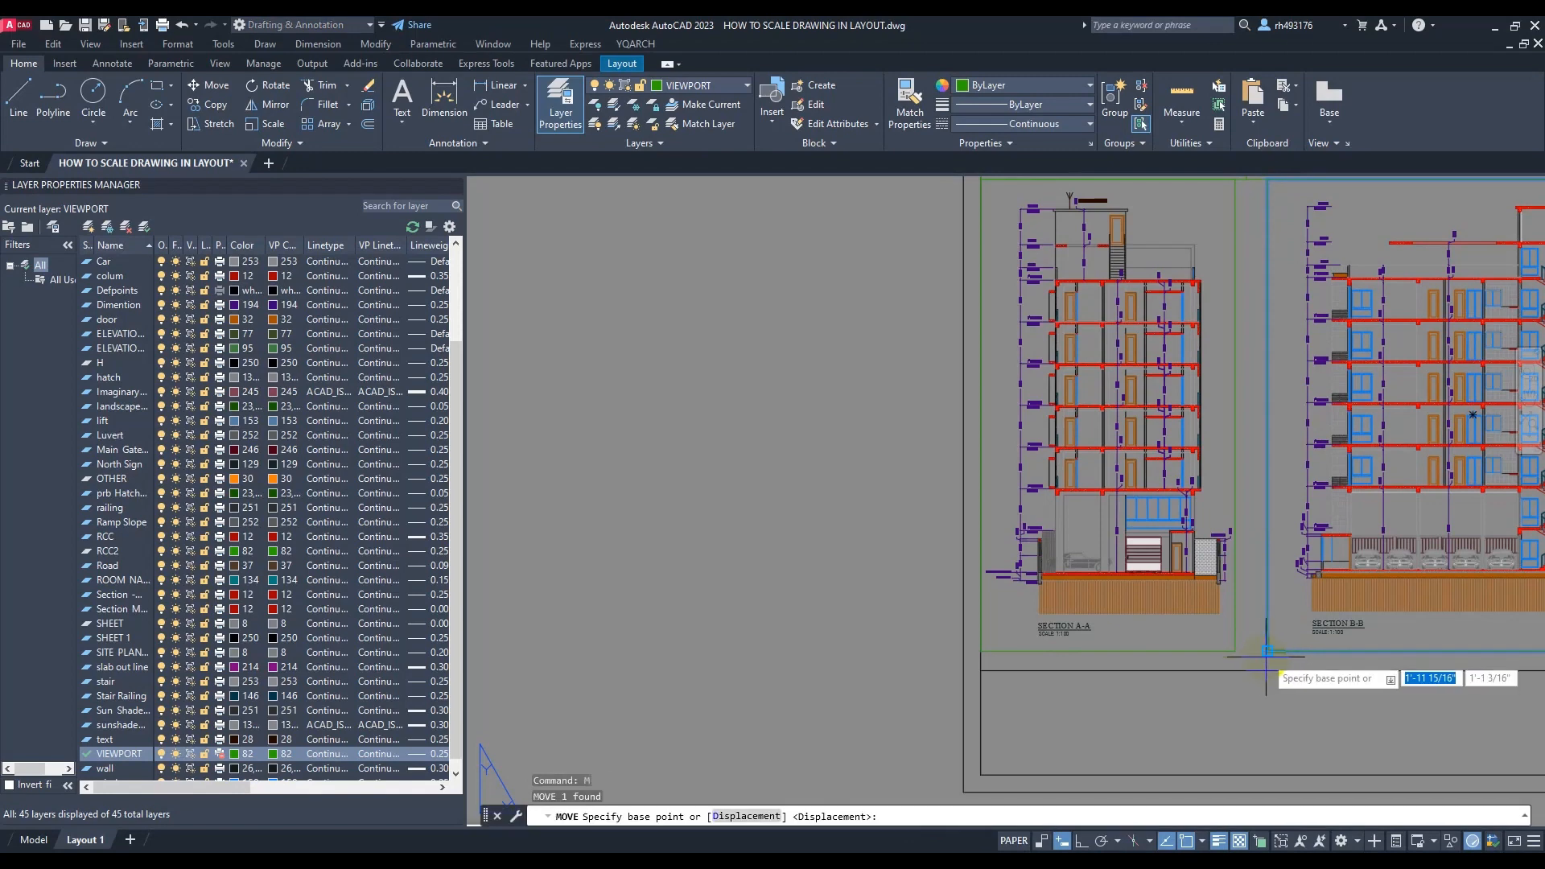
{"action": "left_click", "coordinate": [1268, 651]}
{"action": "left_click", "coordinate": [1235, 651]}
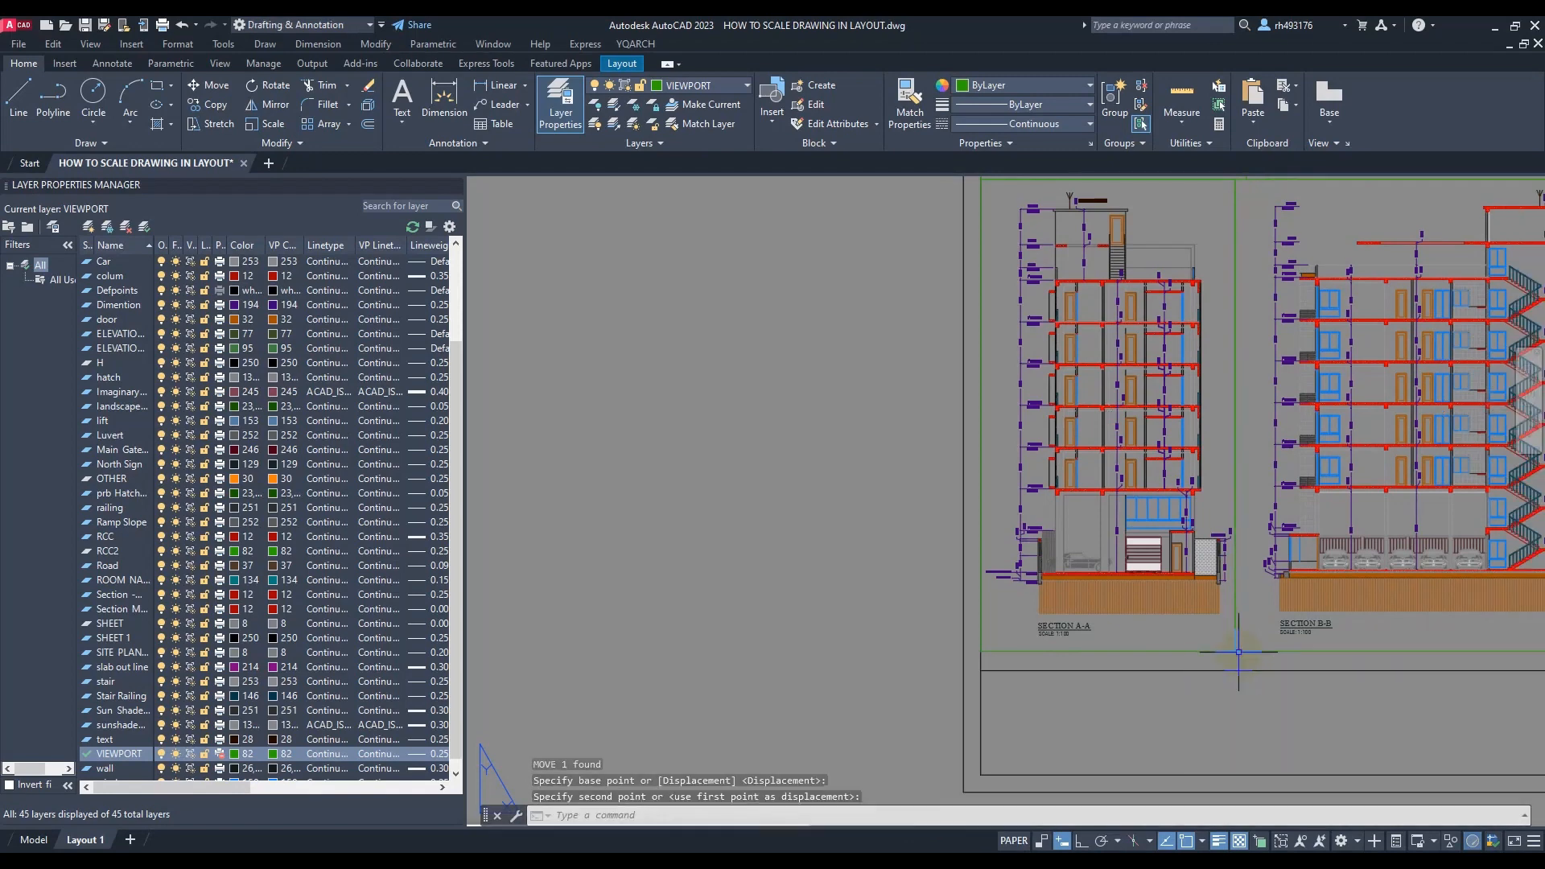
Shift section B-B inside its viewport toward section A-A and return to paper space
{"action": "scroll", "coordinate": [980, 641], "scroll_direction": "down", "scroll_amount": 2}
{"action": "scroll", "coordinate": [1179, 645], "scroll_direction": "up", "scroll_amount": 2}
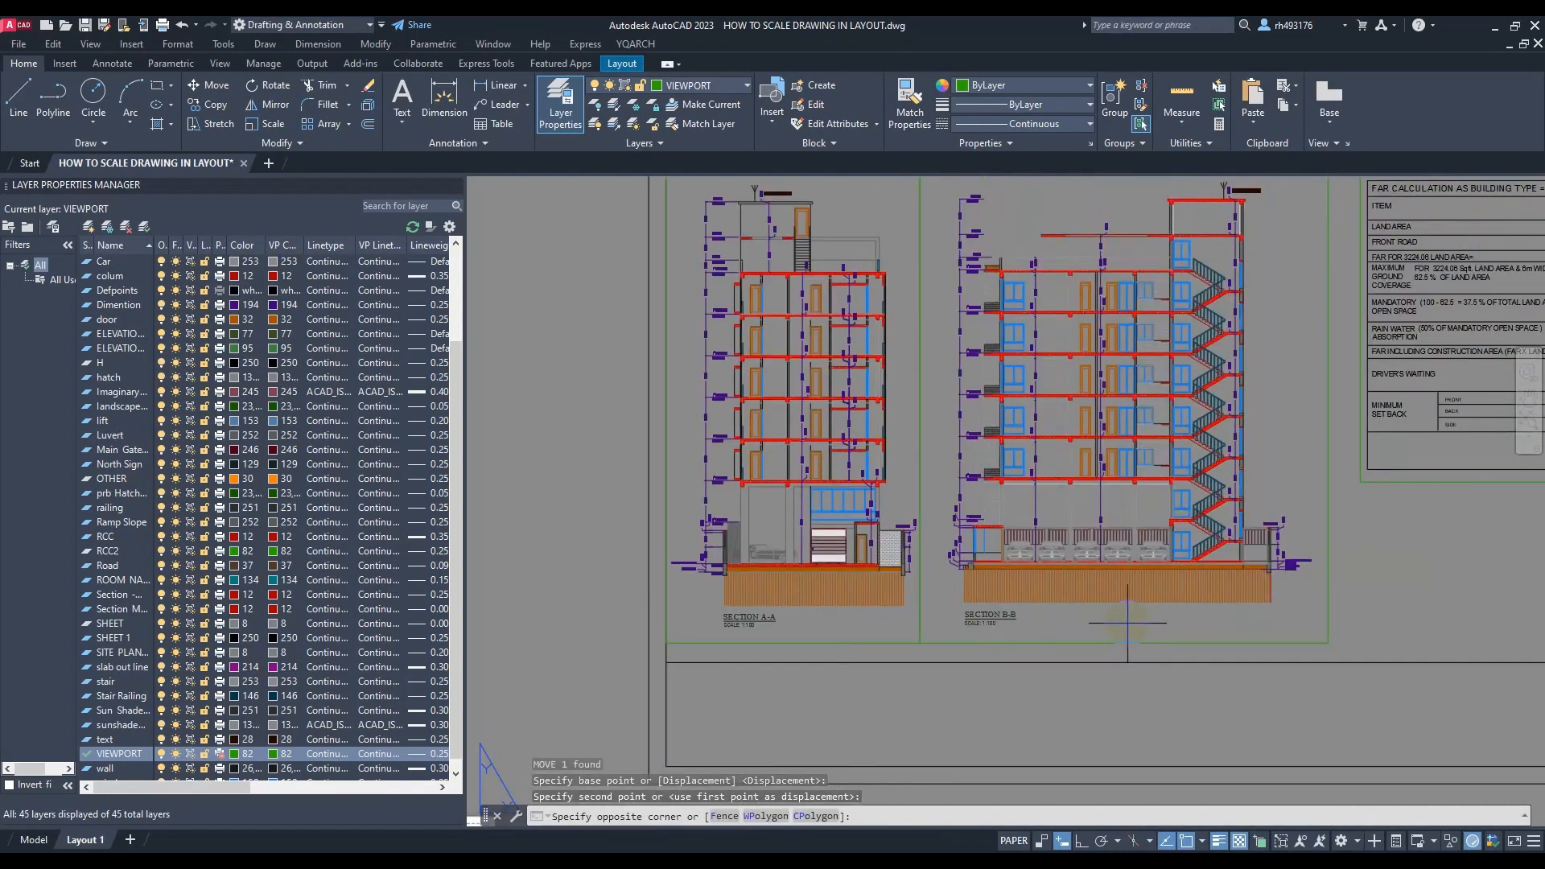
{"action": "double_click", "coordinate": [1126, 625]}
{"action": "middle_click_drag", "start_coordinate": [1127, 624], "coordinate": [1112, 626]}
{"action": "double_click", "coordinate": [1398, 571]}
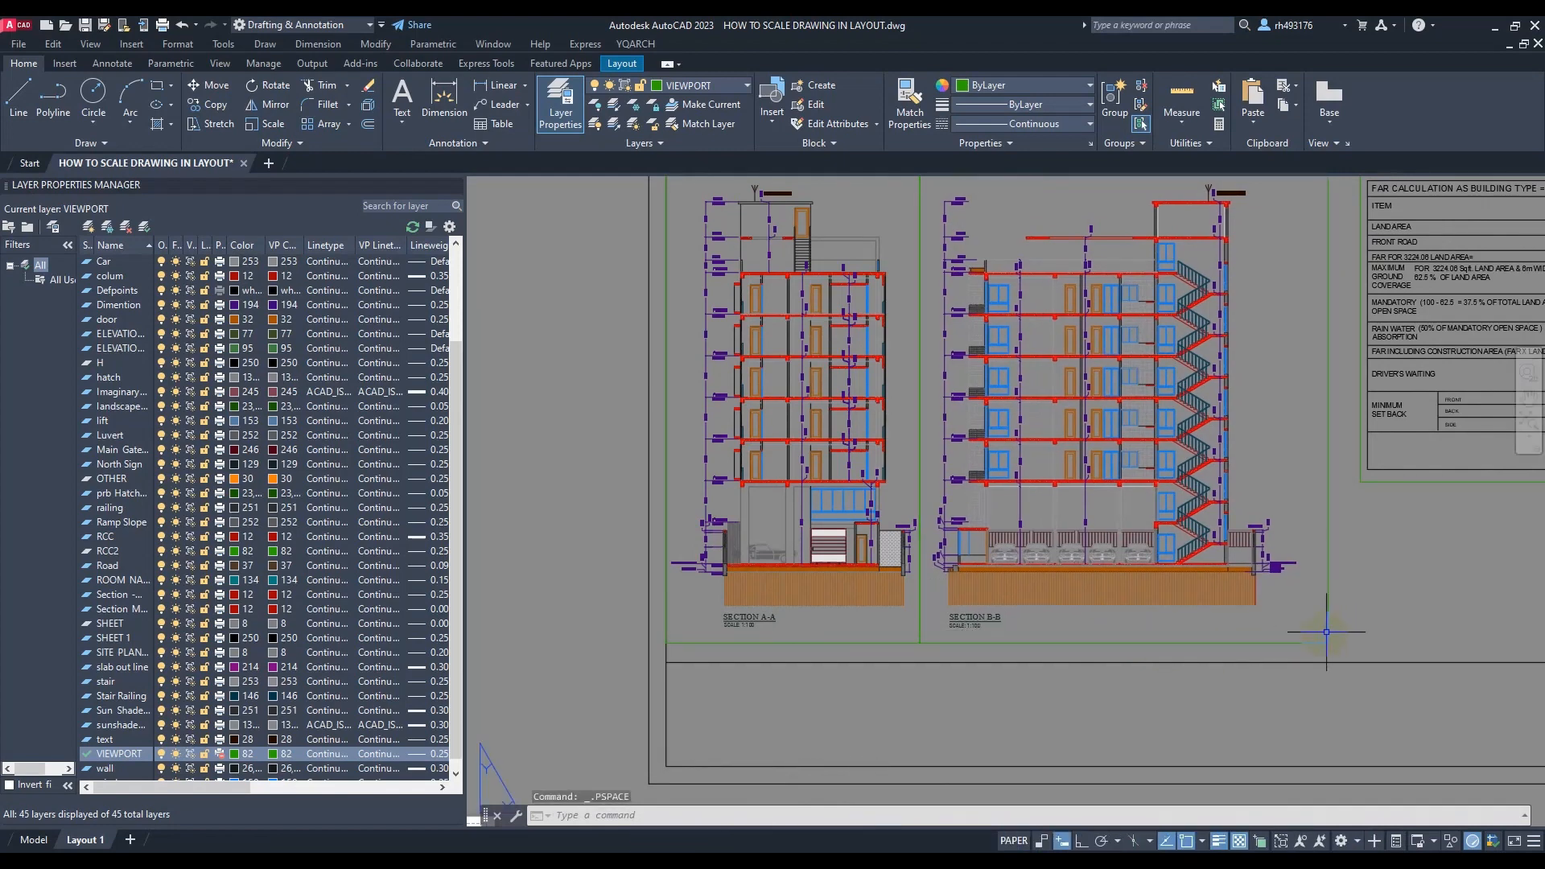
Narrow the section B-B viewport slightly on the side facing the FAR calculation table, keeping its height
{"action": "left_click", "coordinate": [1328, 643]}
{"action": "left_click", "coordinate": [1328, 642]}
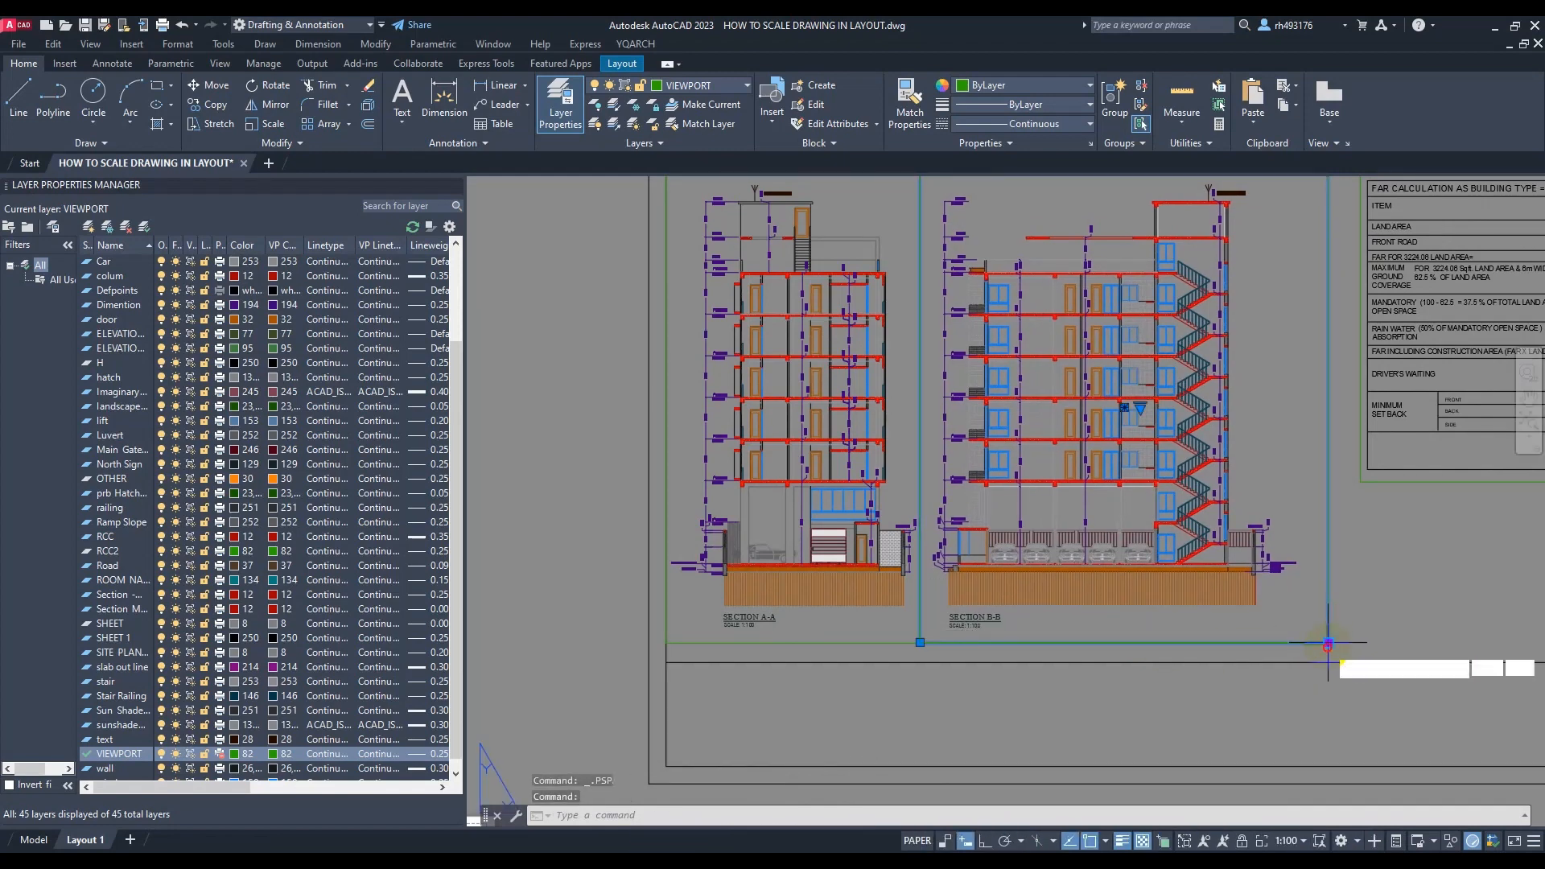
{"action": "scroll", "coordinate": [1309, 642], "scroll_direction": "down", "scroll_amount": 5}
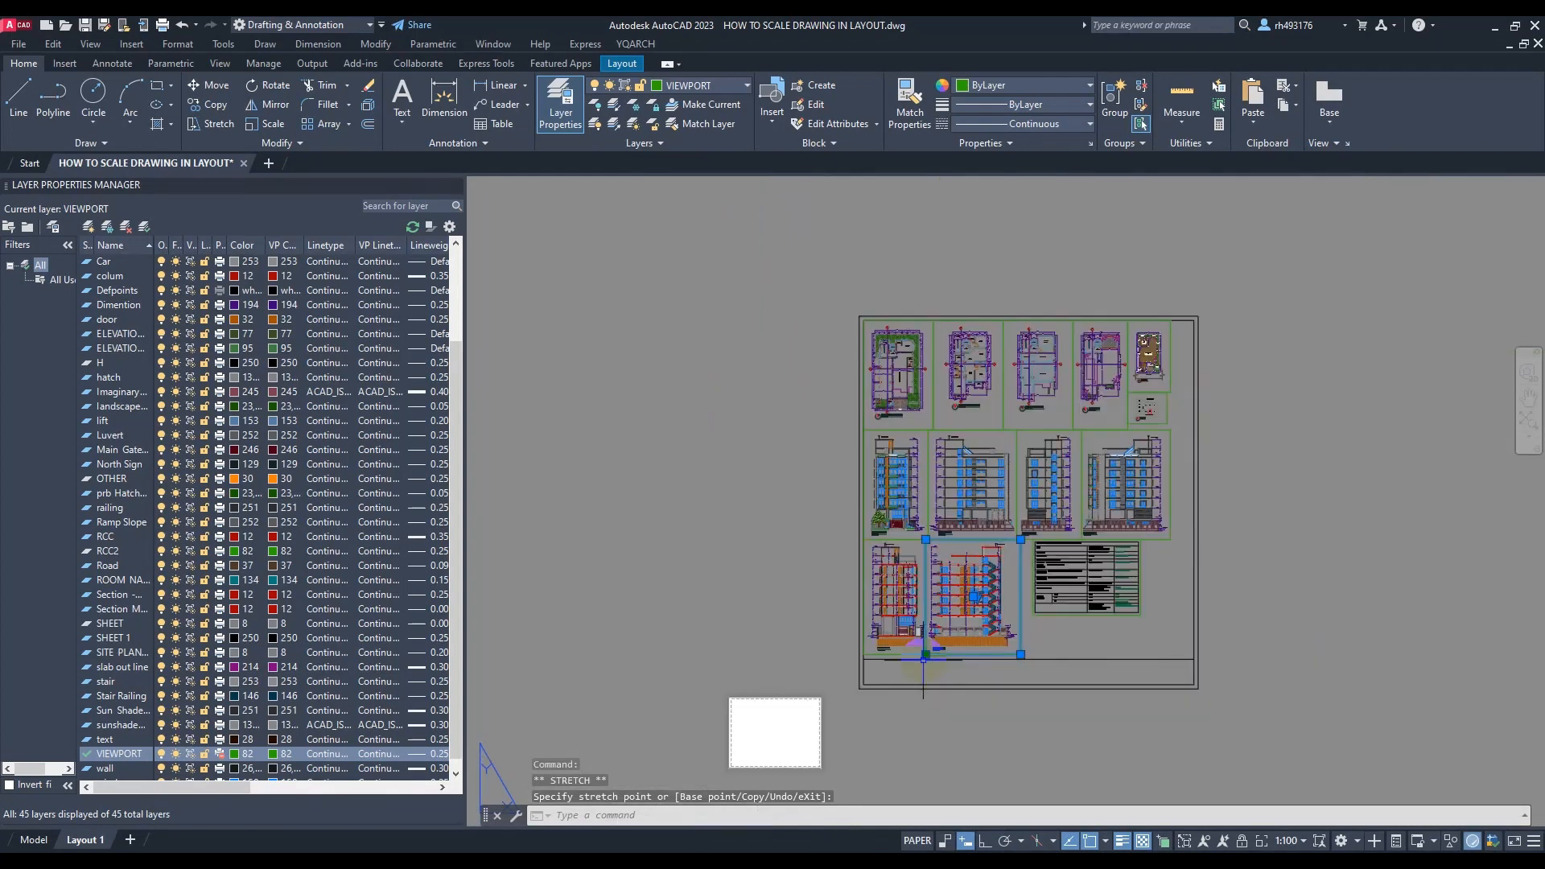
{"action": "scroll", "coordinate": [908, 771], "scroll_direction": "up", "scroll_amount": 4}
{"action": "scroll", "coordinate": [1055, 514], "scroll_direction": "down", "scroll_amount": 3}
{"action": "scroll", "coordinate": [997, 312], "scroll_direction": "up", "scroll_amount": 3}
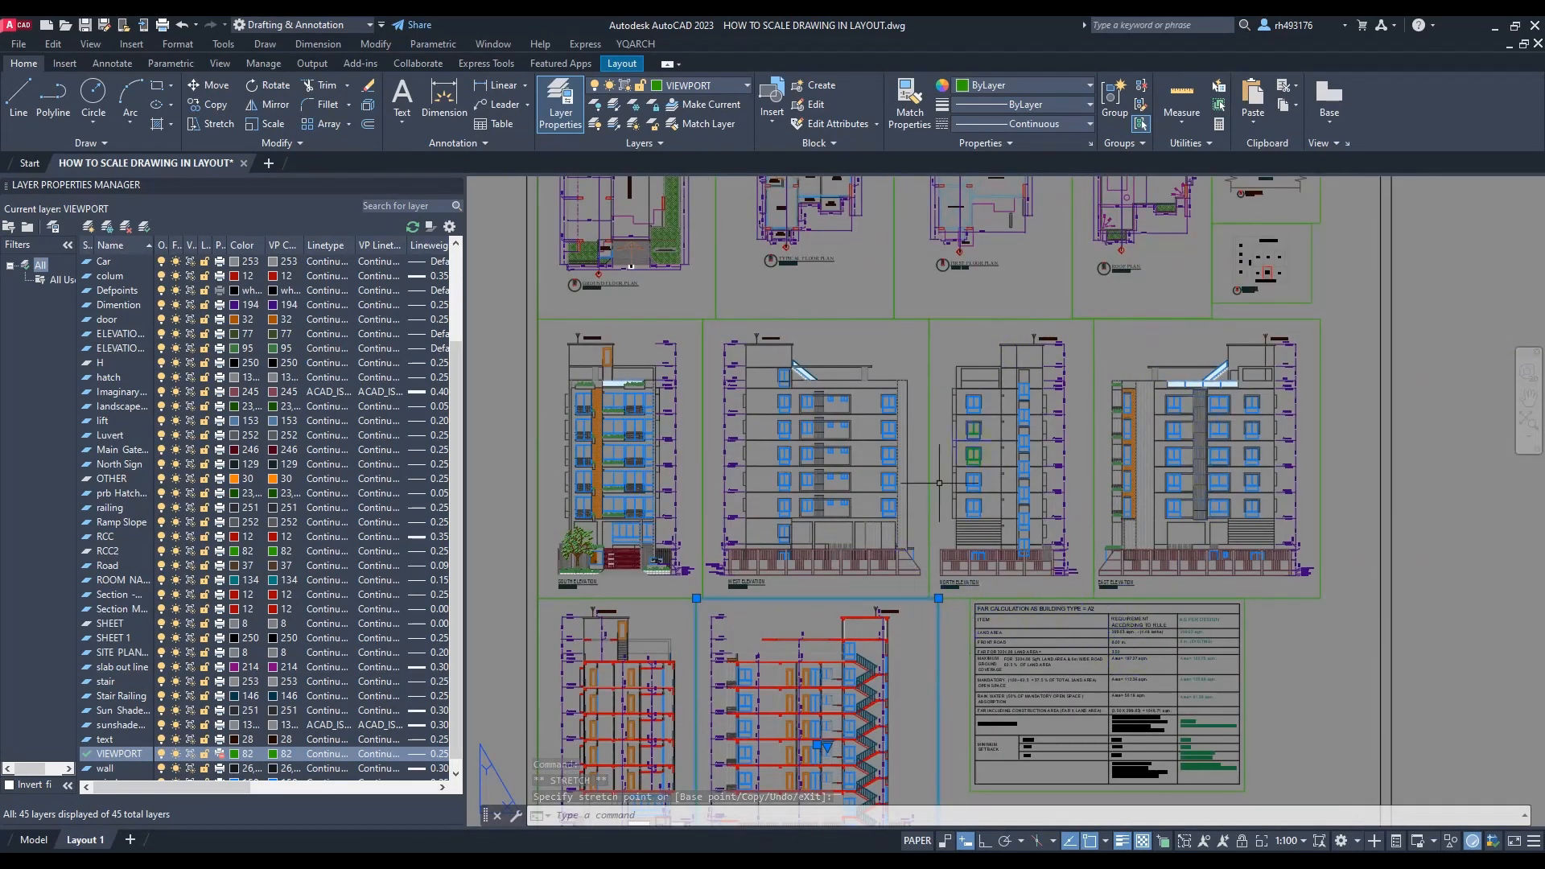
{"action": "scroll", "coordinate": [1149, 676], "scroll_direction": "down", "scroll_amount": 3}
{"action": "scroll", "coordinate": [1161, 722], "scroll_direction": "up", "scroll_amount": 3}
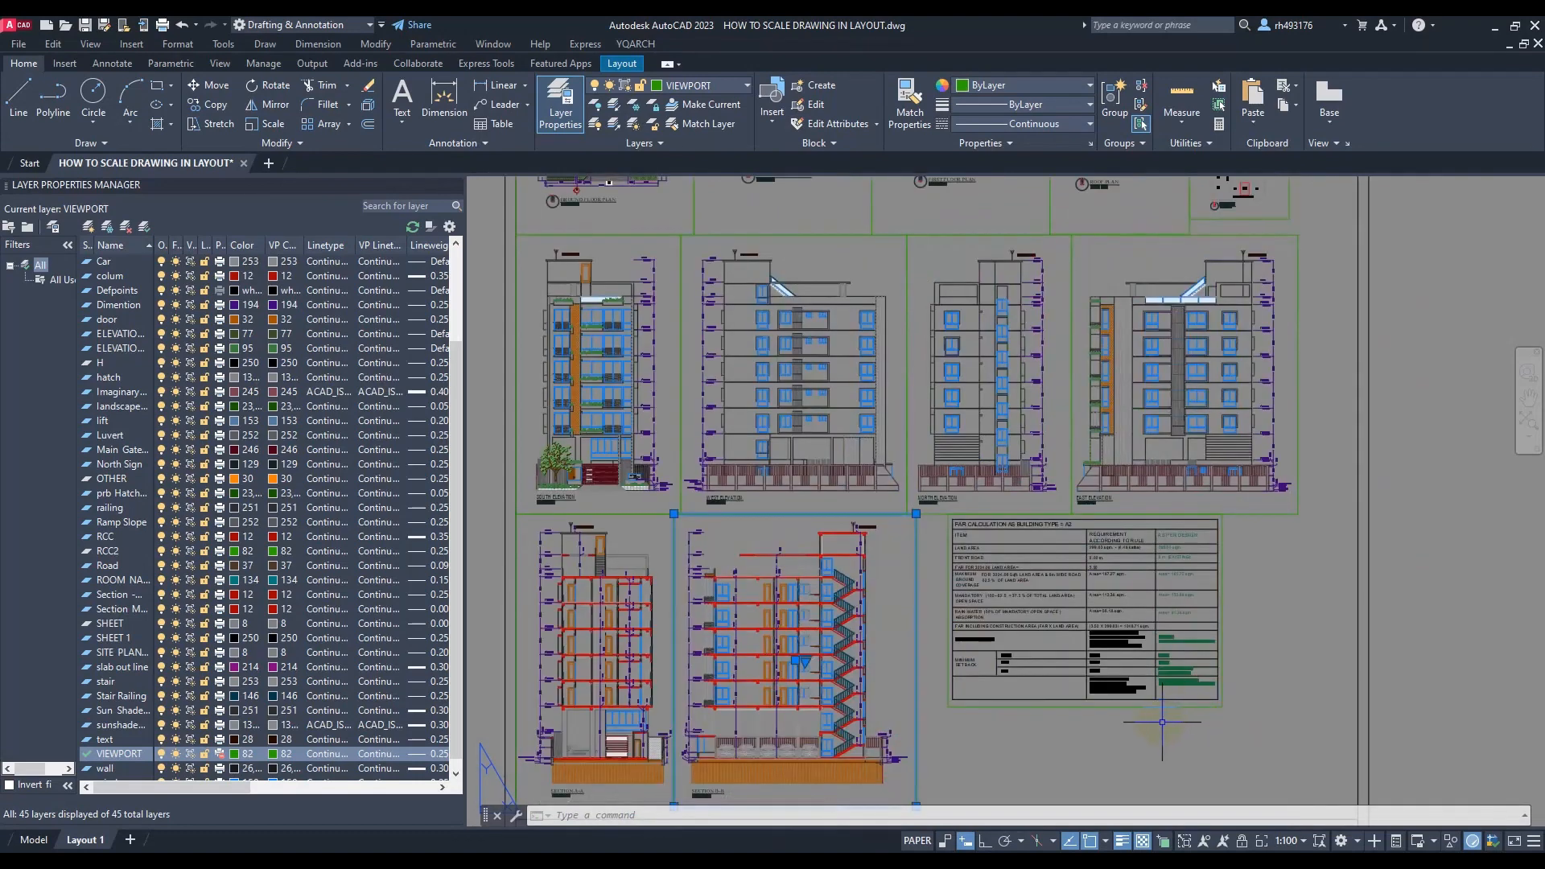
{"action": "left_click", "coordinate": [1072, 709]}
{"action": "left_click", "coordinate": [936, 517]}
{"action": "key", "text": "Escape"}
{"action": "key", "text": "Escape"}
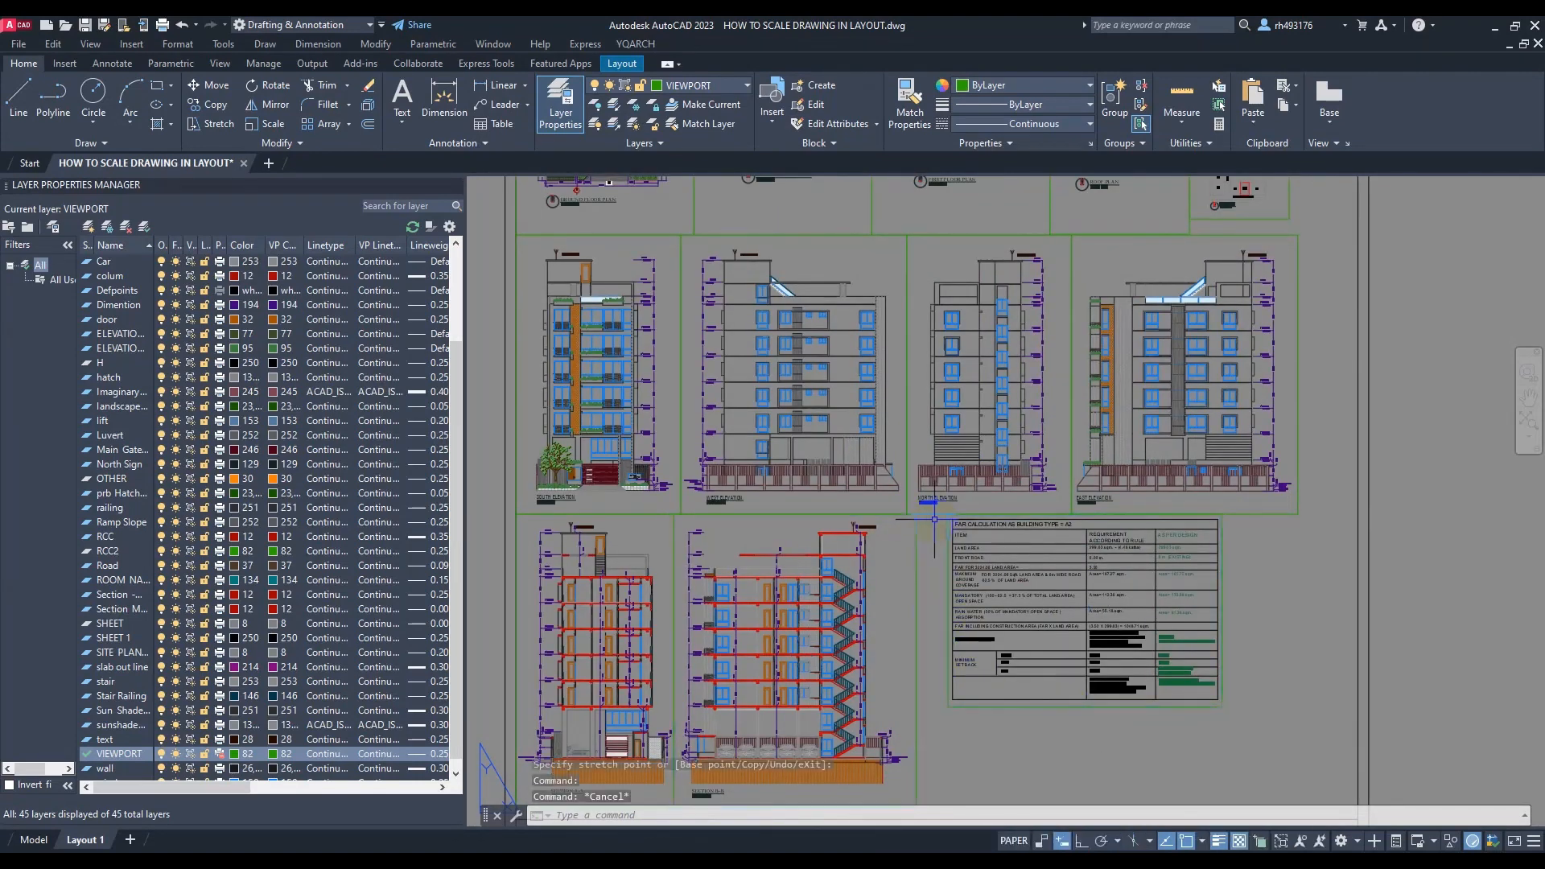
Move the FAR calculation viewport by its upper corner against the section B-B viewport, directly under the elevations row
{"action": "left_click", "coordinate": [947, 521]}
{"action": "scroll", "coordinate": [947, 525], "scroll_direction": "up", "scroll_amount": 8}
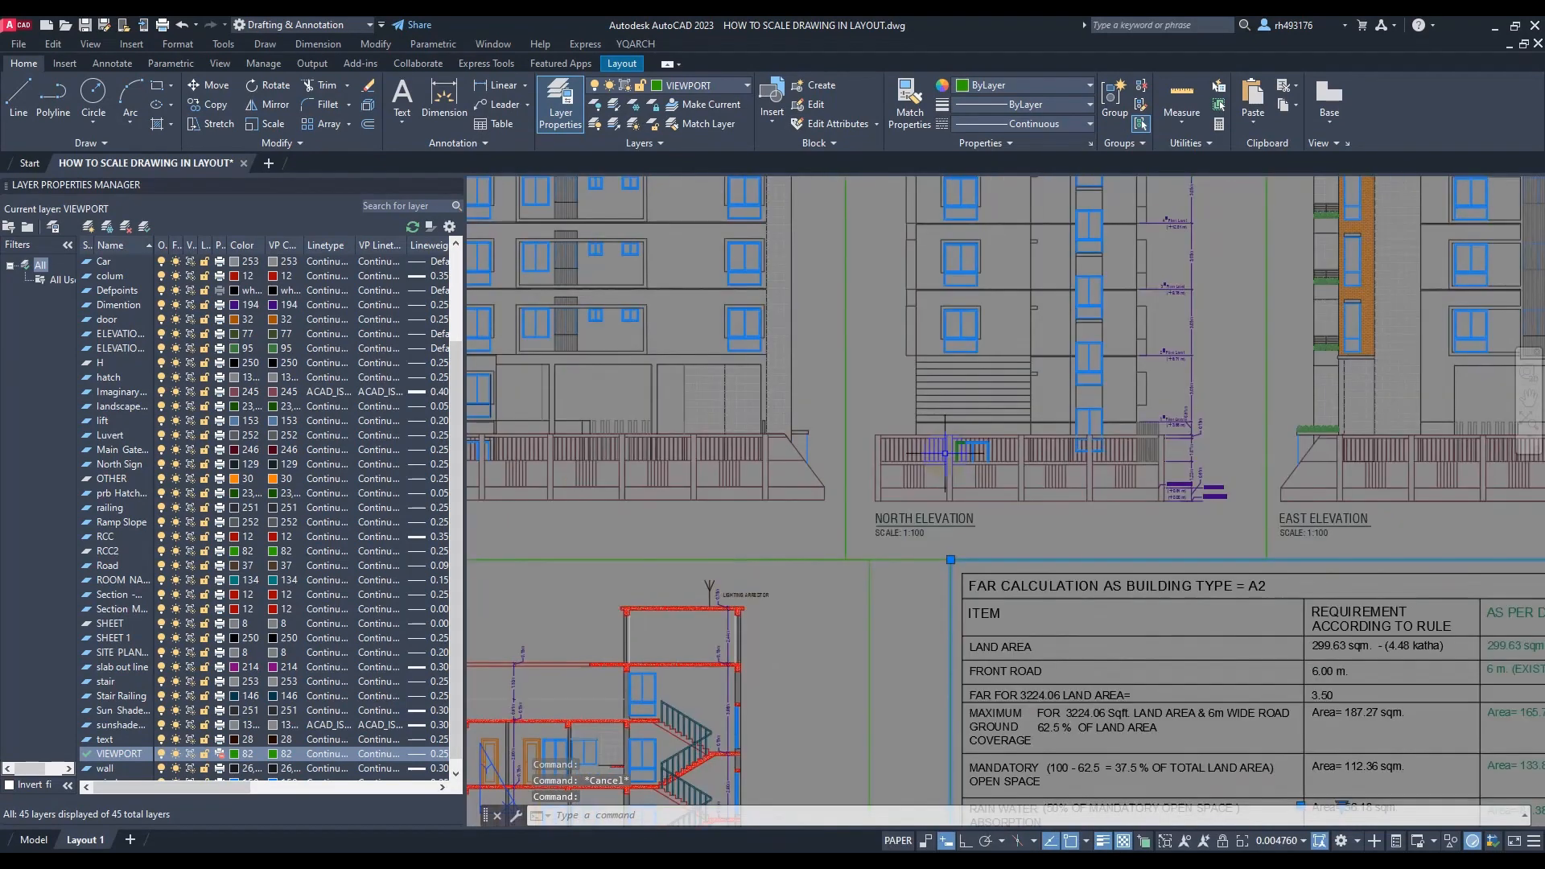
{"action": "type", "text": "M"}
{"action": "key", "text": "Return"}
{"action": "left_click", "coordinate": [966, 588]}
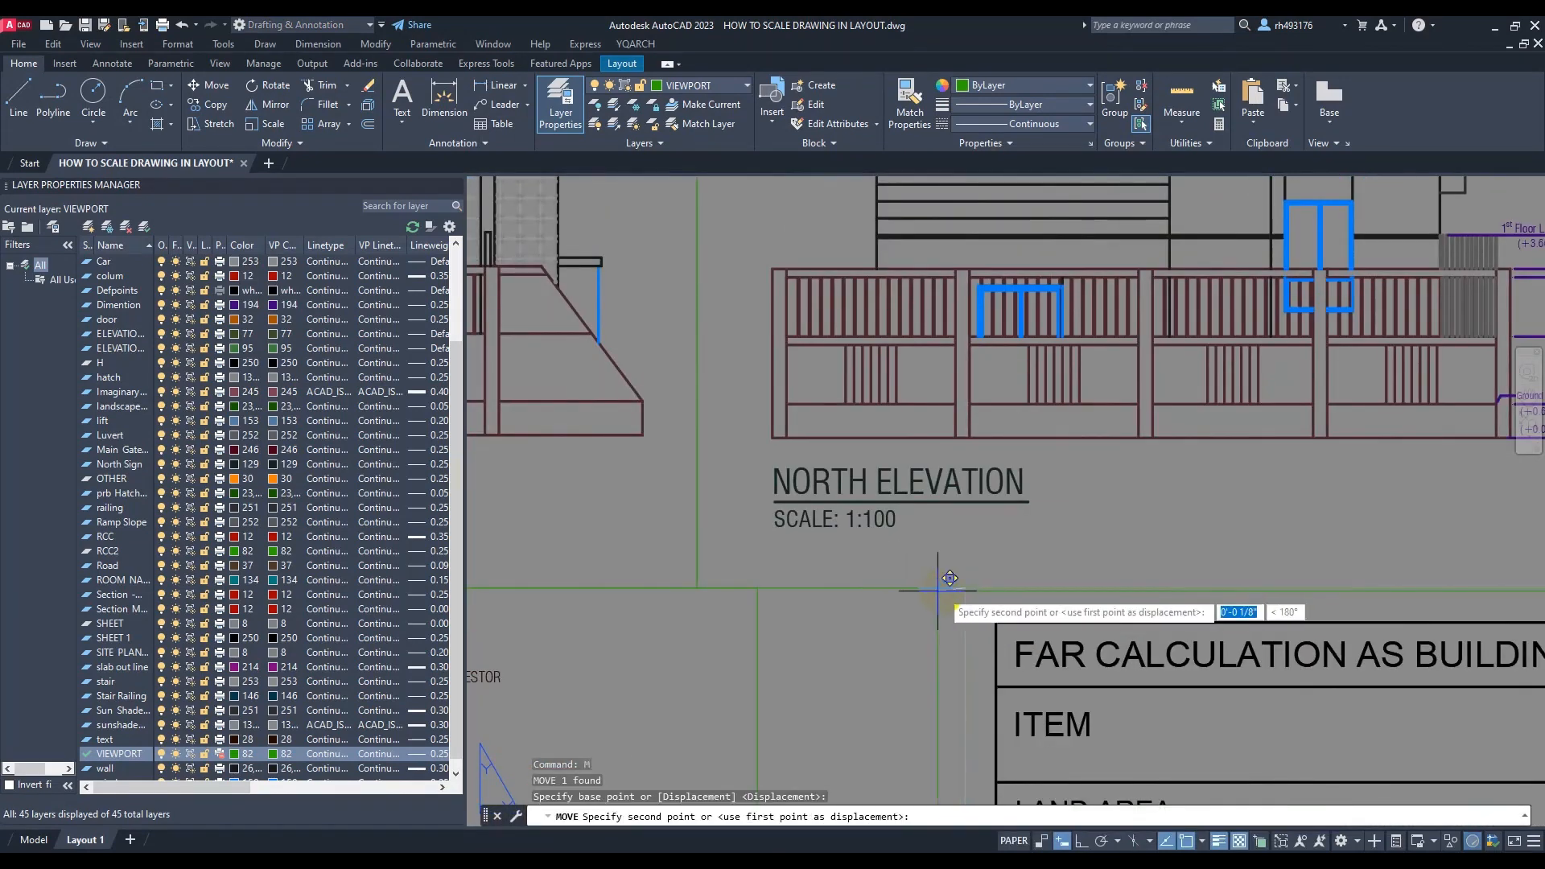
{"action": "left_click", "coordinate": [757, 588]}
{"action": "scroll", "coordinate": [1046, 604], "scroll_direction": "down", "scroll_amount": 6}
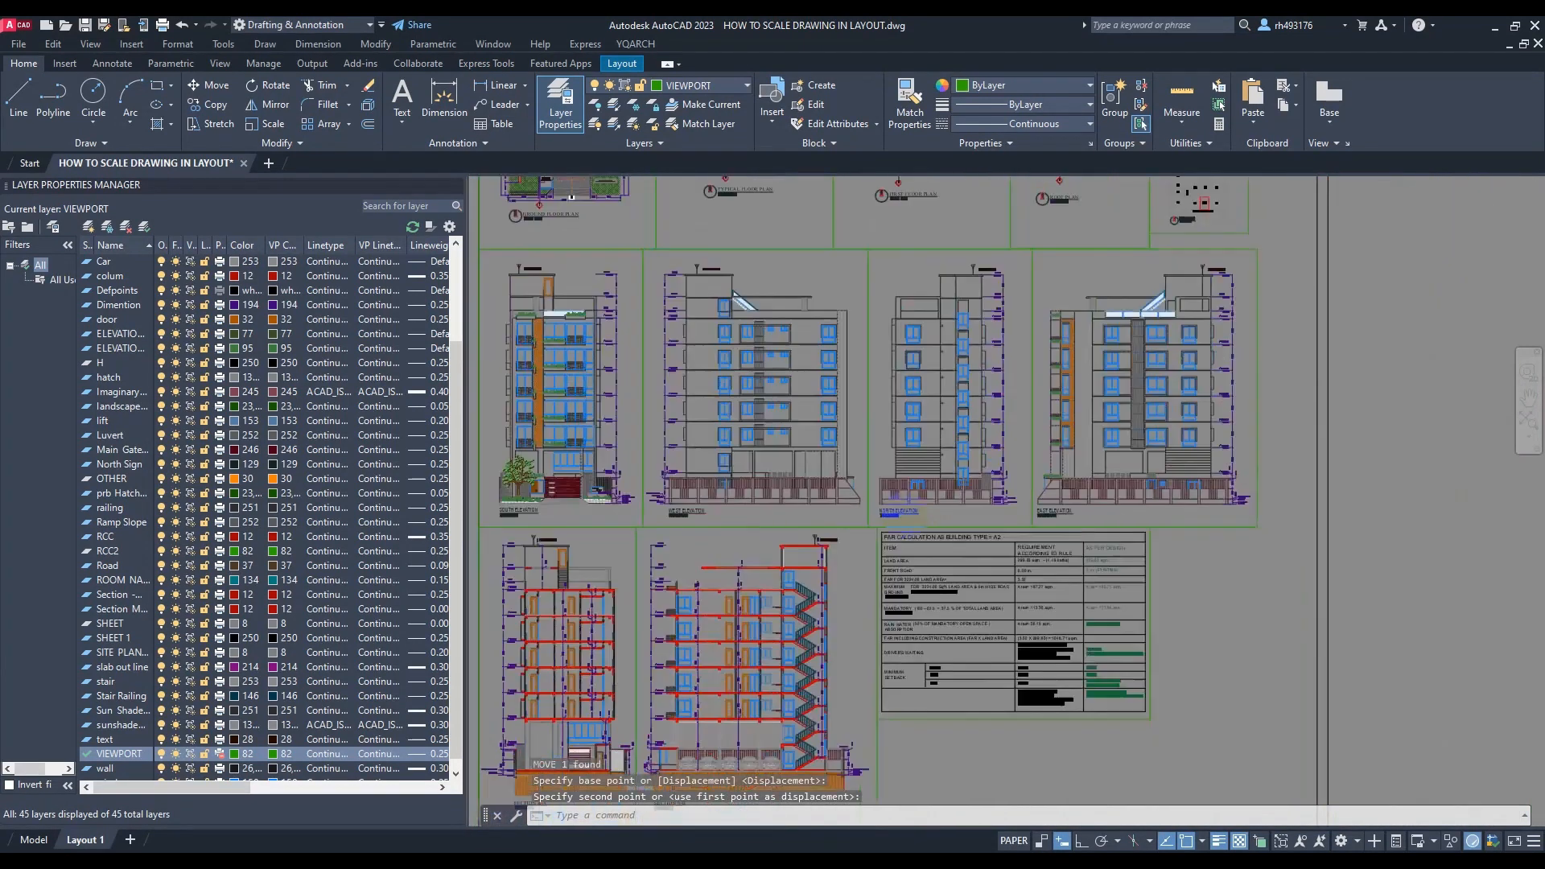
{"action": "scroll", "coordinate": [1145, 603], "scroll_direction": "up", "scroll_amount": 2}
{"action": "left_click", "coordinate": [1143, 605]}
{"action": "key", "text": "Escape"}
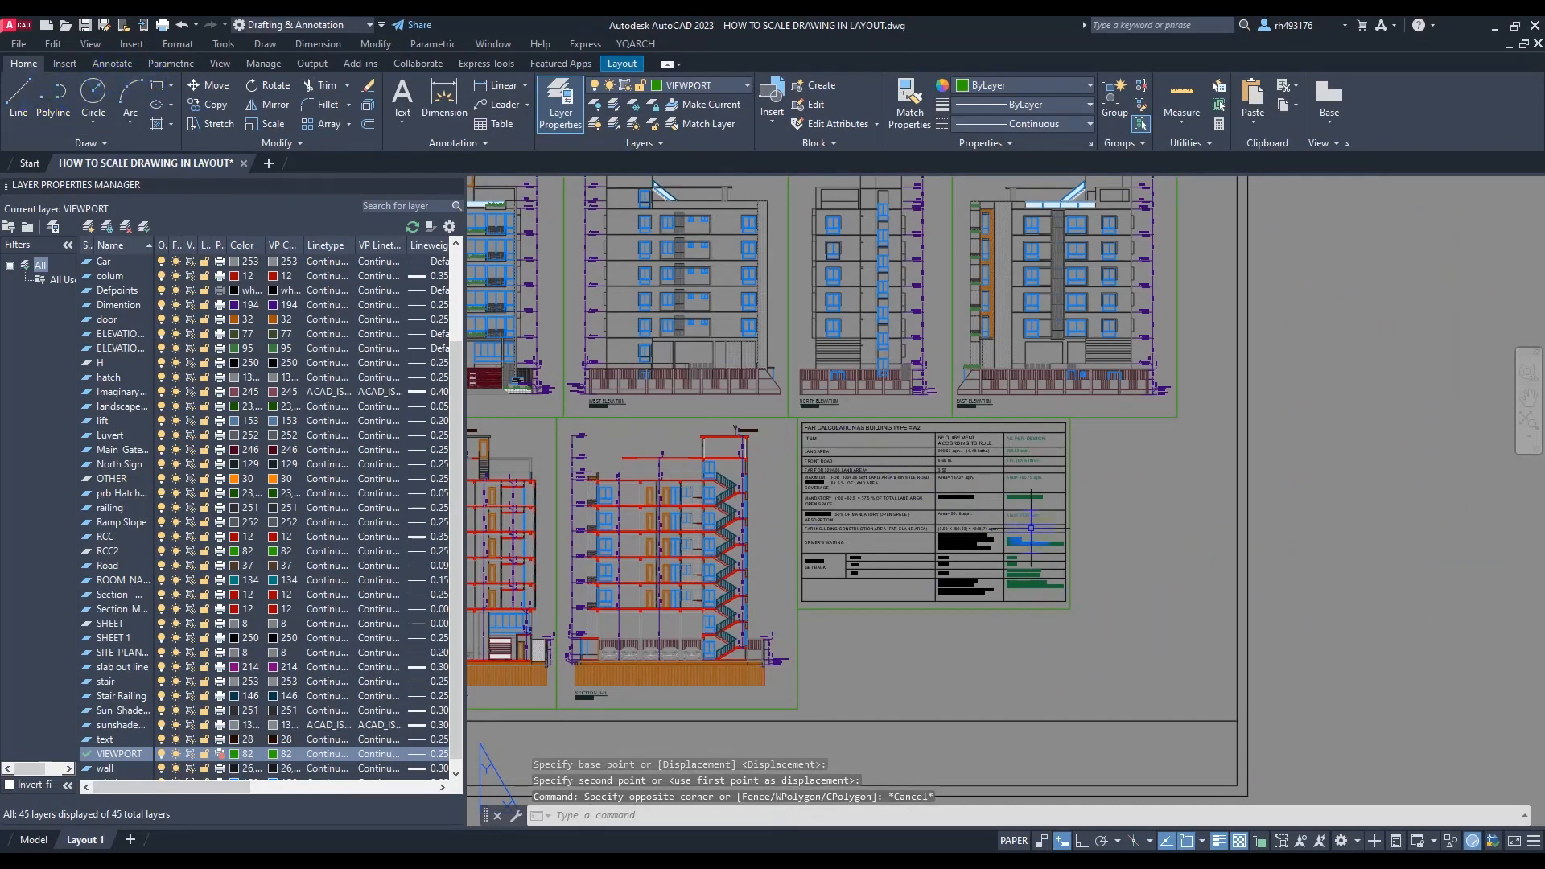
Create a rectangular viewport from the FAR calculation viewport's upper corner to the sheet's inner border line
{"action": "type", "text": "MVIEW"}
{"action": "key", "text": "Return"}
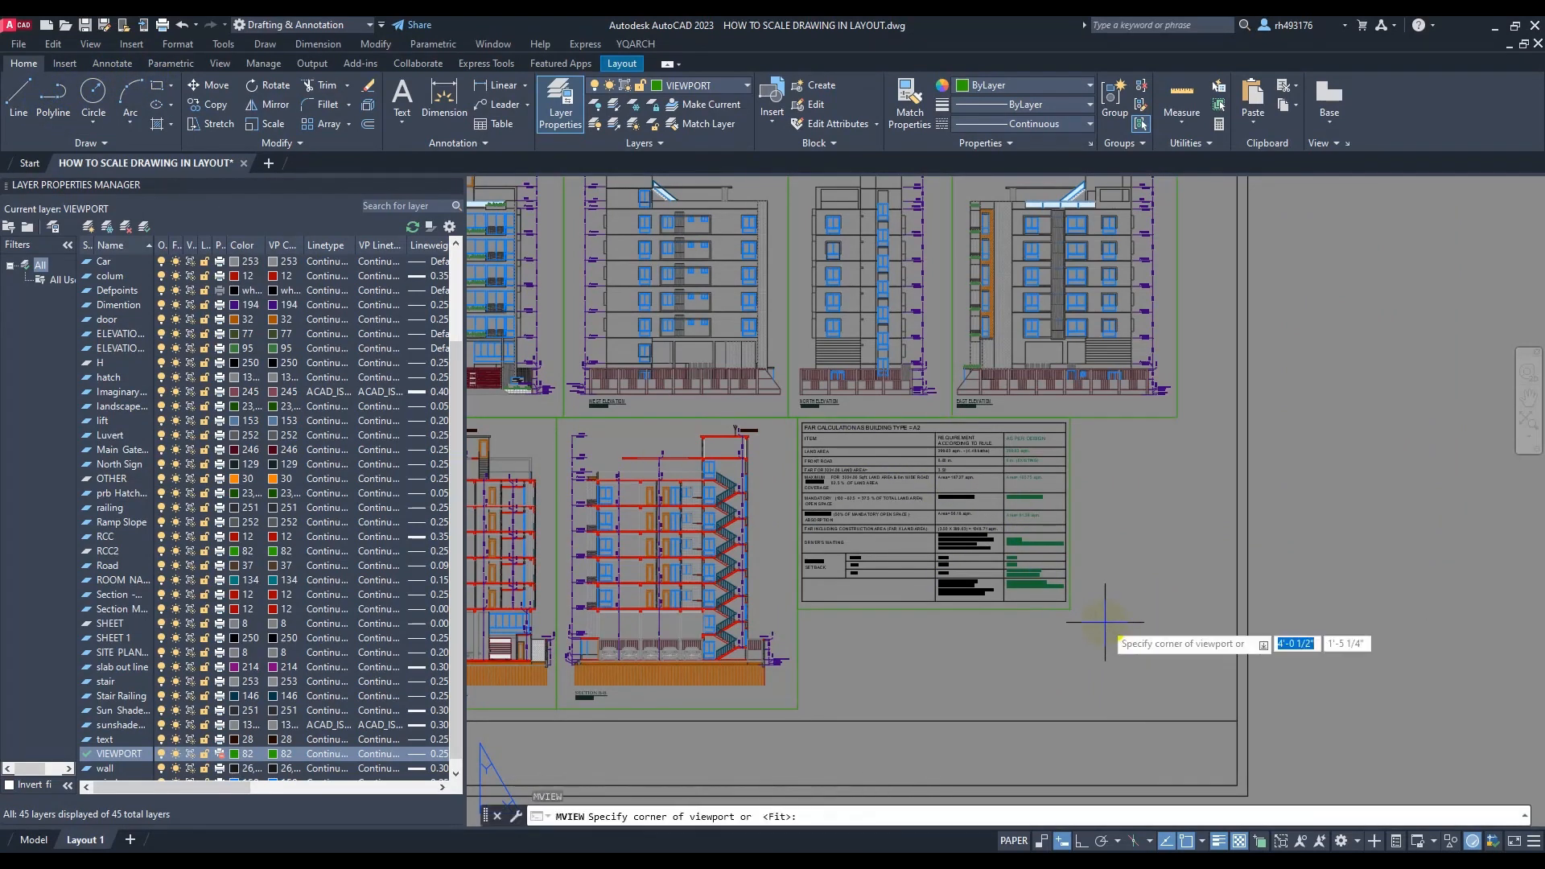
{"action": "left_click", "coordinate": [1071, 418]}
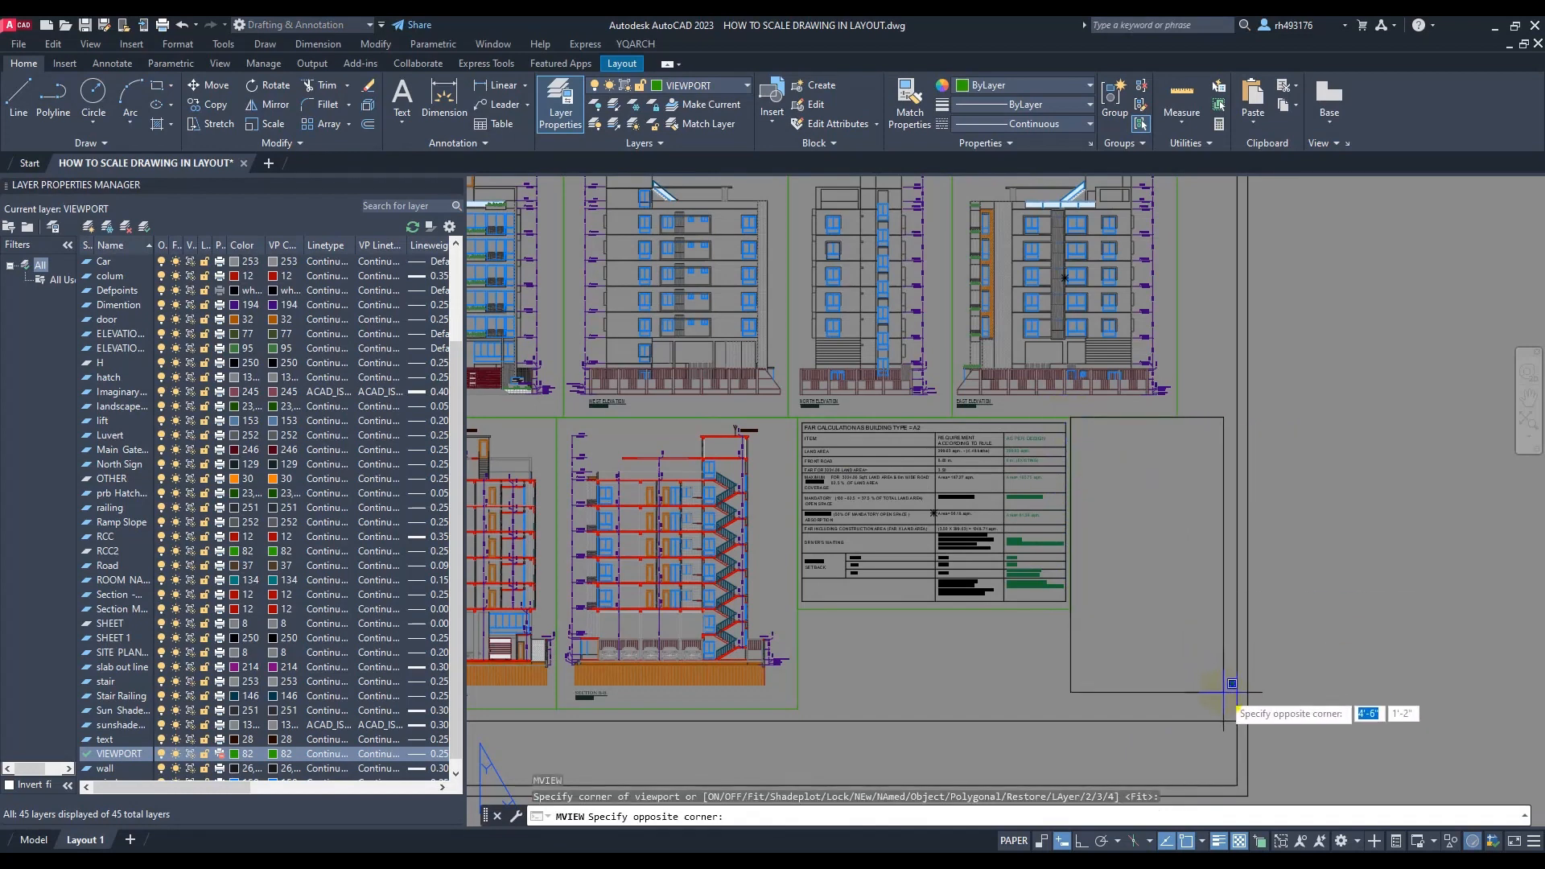
{"action": "left_click", "coordinate": [1236, 721]}
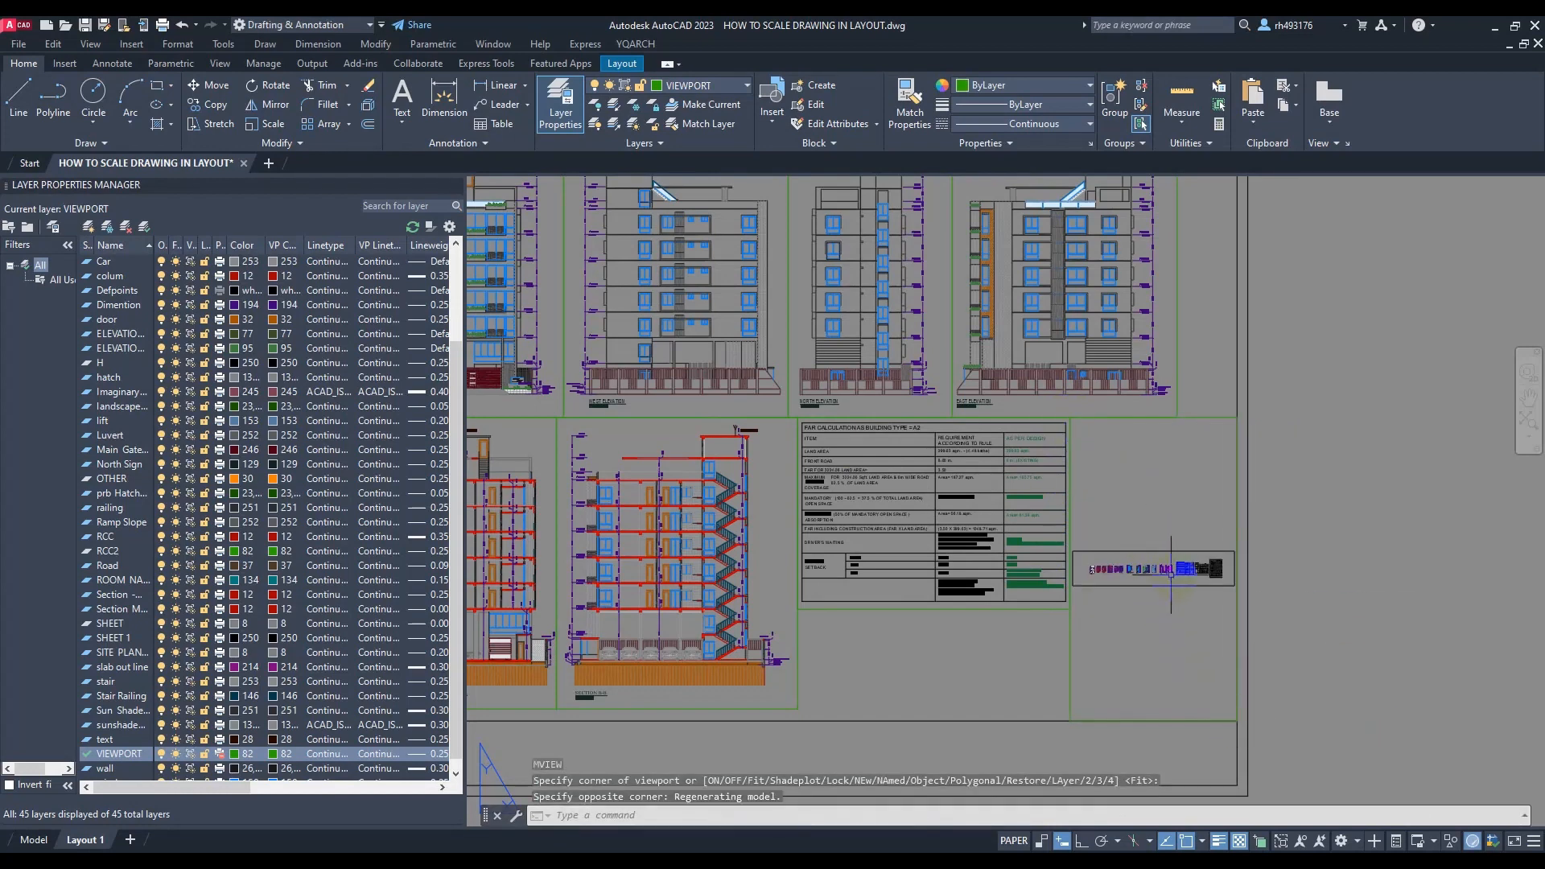
Enlarge and position the Detail Designed Space table inside the new viewport beside the FAR calculation, and return to paper space
{"action": "scroll", "coordinate": [1171, 569], "scroll_direction": "up", "scroll_amount": 4}
{"action": "double_click", "coordinate": [1175, 623]}
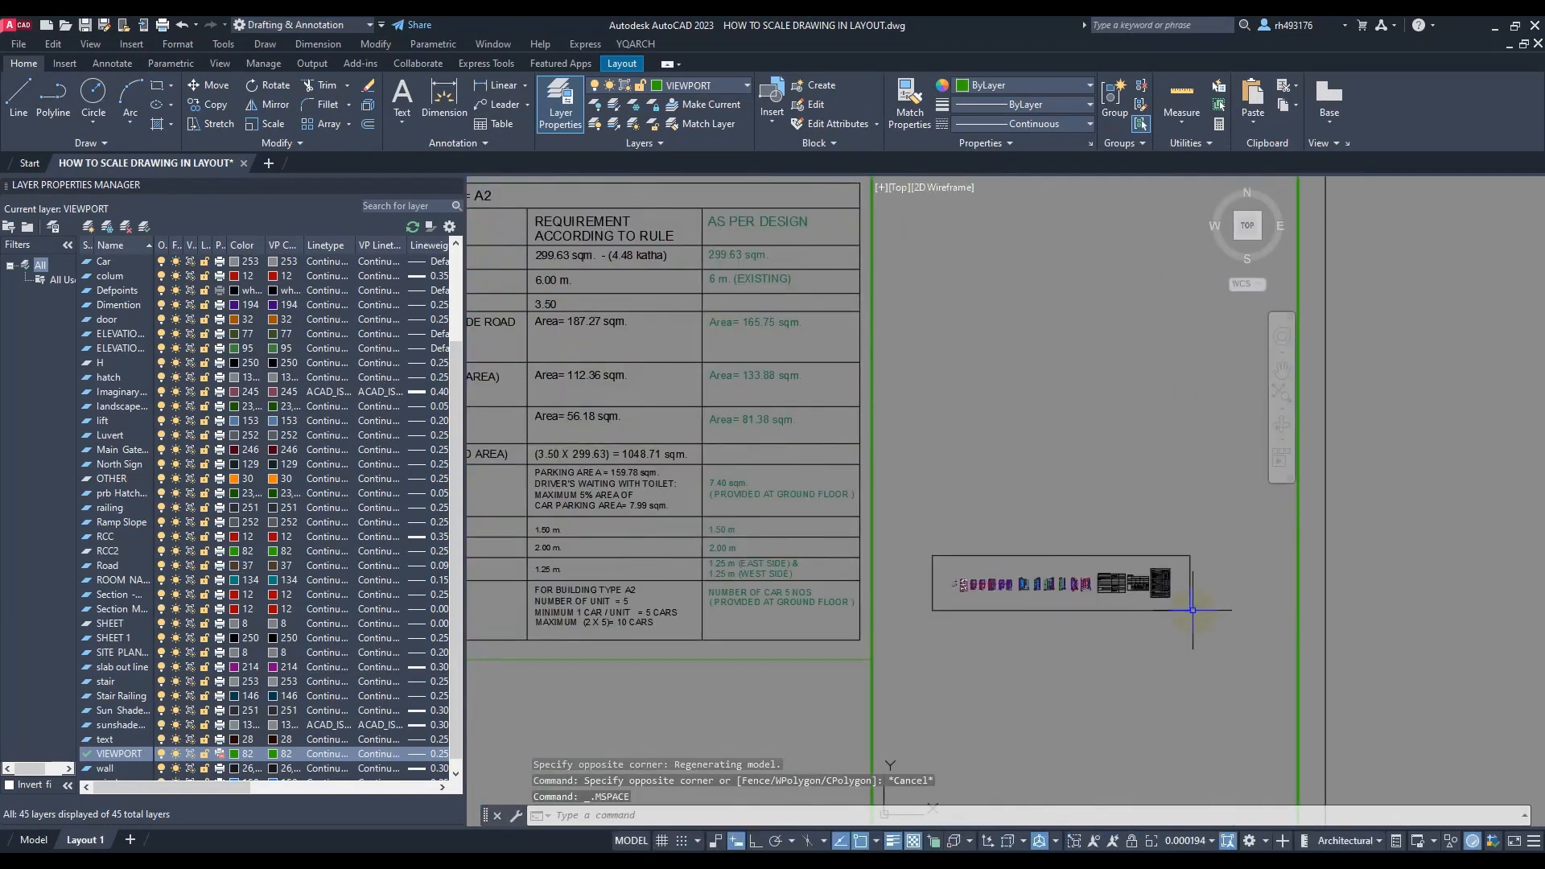
{"action": "scroll", "coordinate": [1193, 610], "scroll_direction": "up", "scroll_amount": 10}
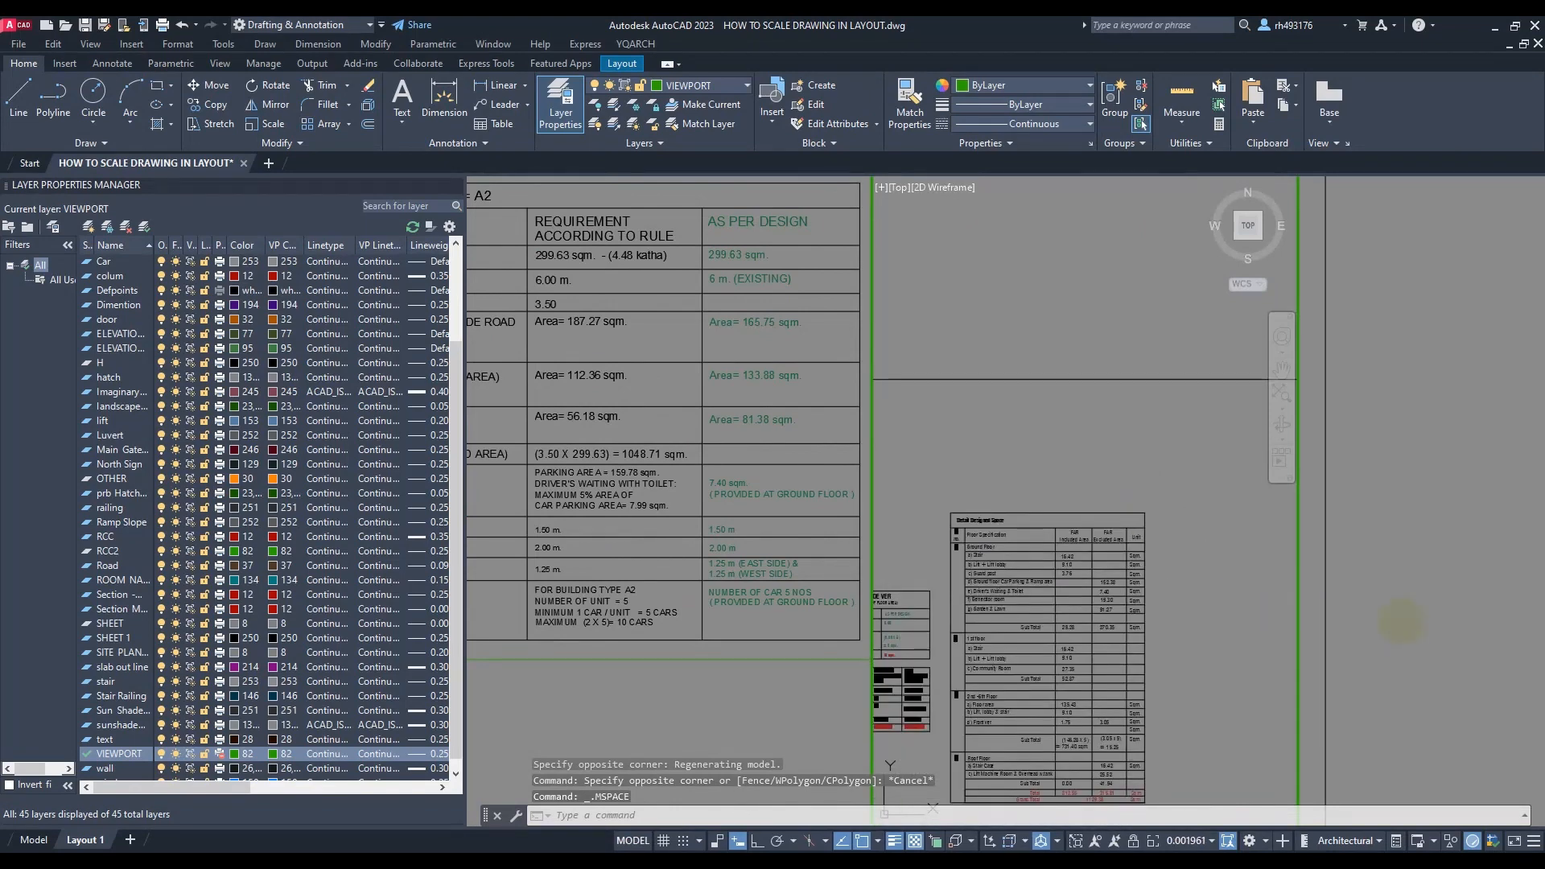
{"action": "middle_click_drag", "start_coordinate": [1403, 622], "coordinate": [1396, 547]}
{"action": "scroll", "coordinate": [1242, 499], "scroll_direction": "up", "scroll_amount": 1}
{"action": "scroll", "coordinate": [1278, 493], "scroll_direction": "down", "scroll_amount": 1}
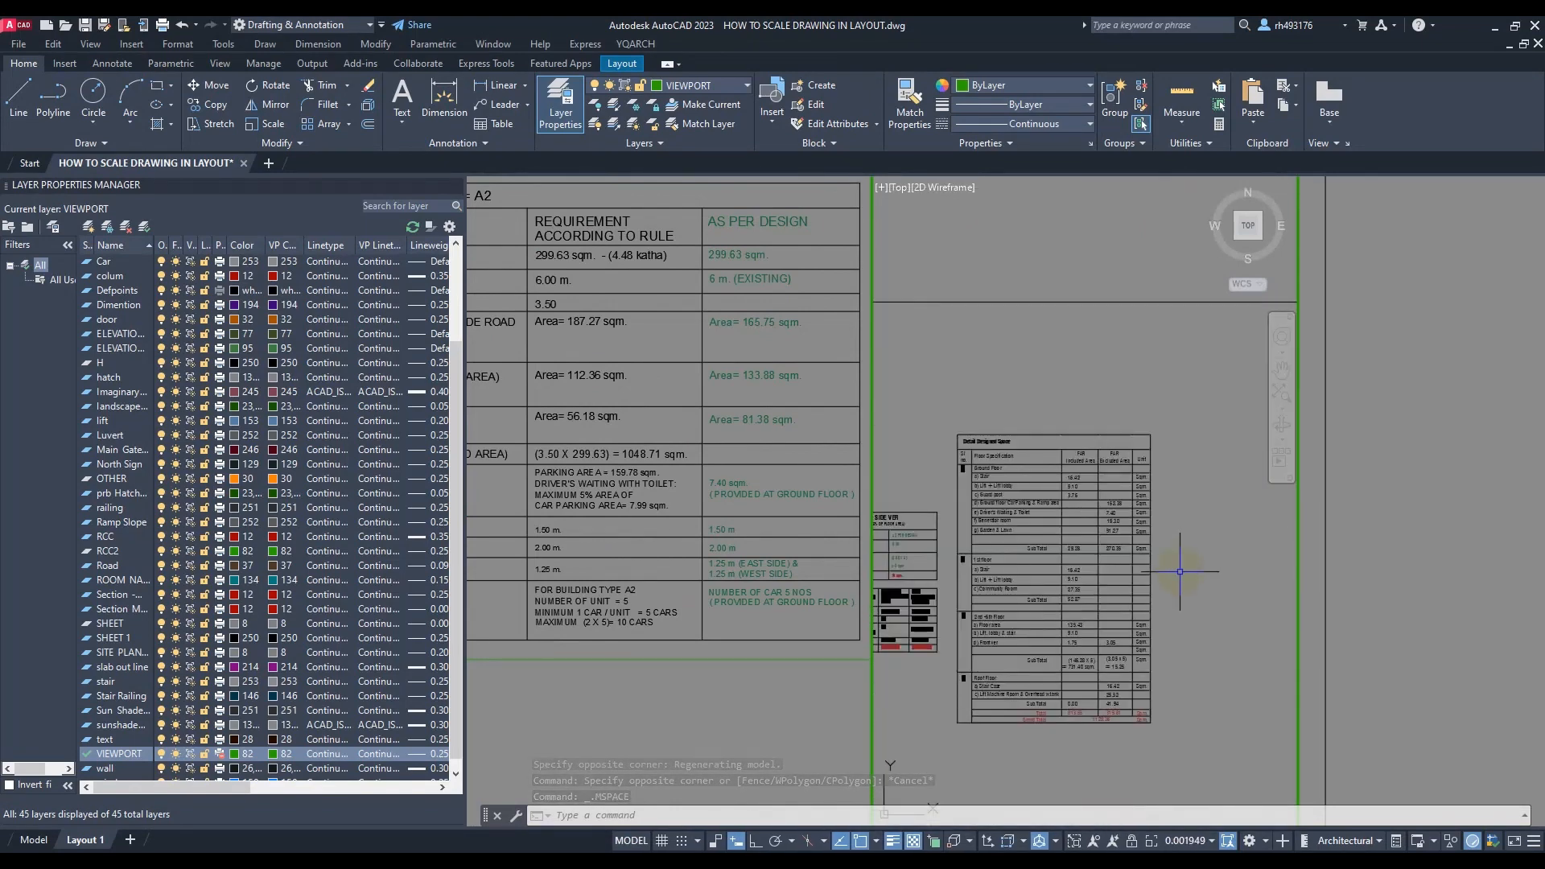
{"action": "scroll", "coordinate": [1194, 587], "scroll_direction": "up", "scroll_amount": 1}
{"action": "mouse_move", "coordinate": [1206, 582]}
{"action": "middle_mouse_down"}
{"action": "mouse_move", "coordinate": [1292, 498]}
{"action": "mouse_move", "coordinate": [1285, 439]}
{"action": "mouse_move", "coordinate": [1261, 426]}
{"action": "middle_mouse_up"}
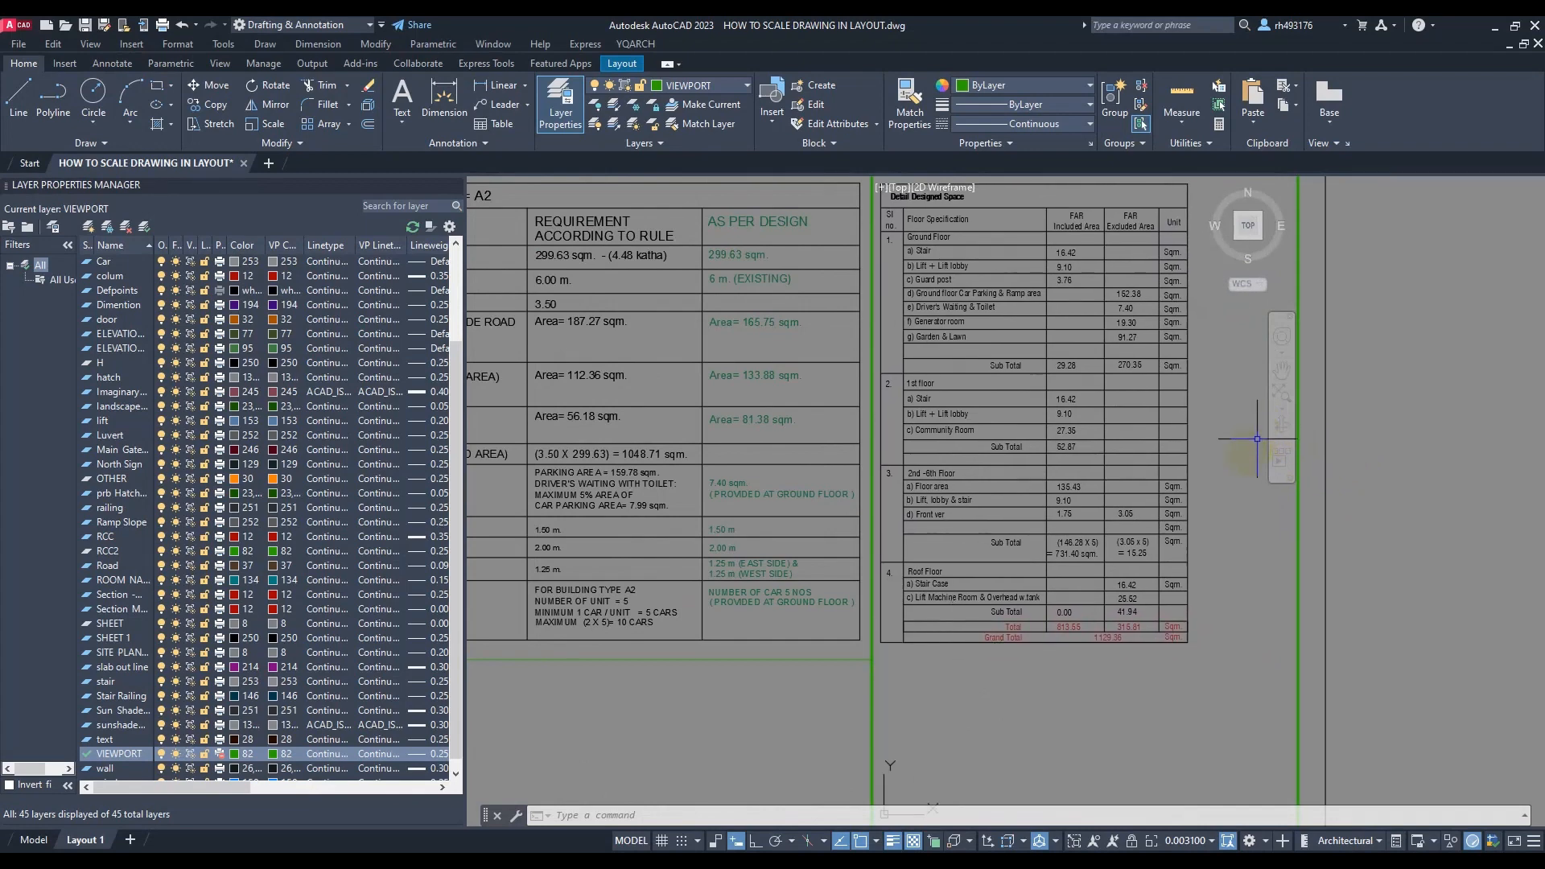
{"action": "double_click", "coordinate": [1384, 552]}
Shorten the Detail Designed Space viewport so its lower edge lines up with the FAR calculation viewport's lower edge
{"action": "scroll", "coordinate": [1373, 518], "scroll_direction": "down", "scroll_amount": 2}
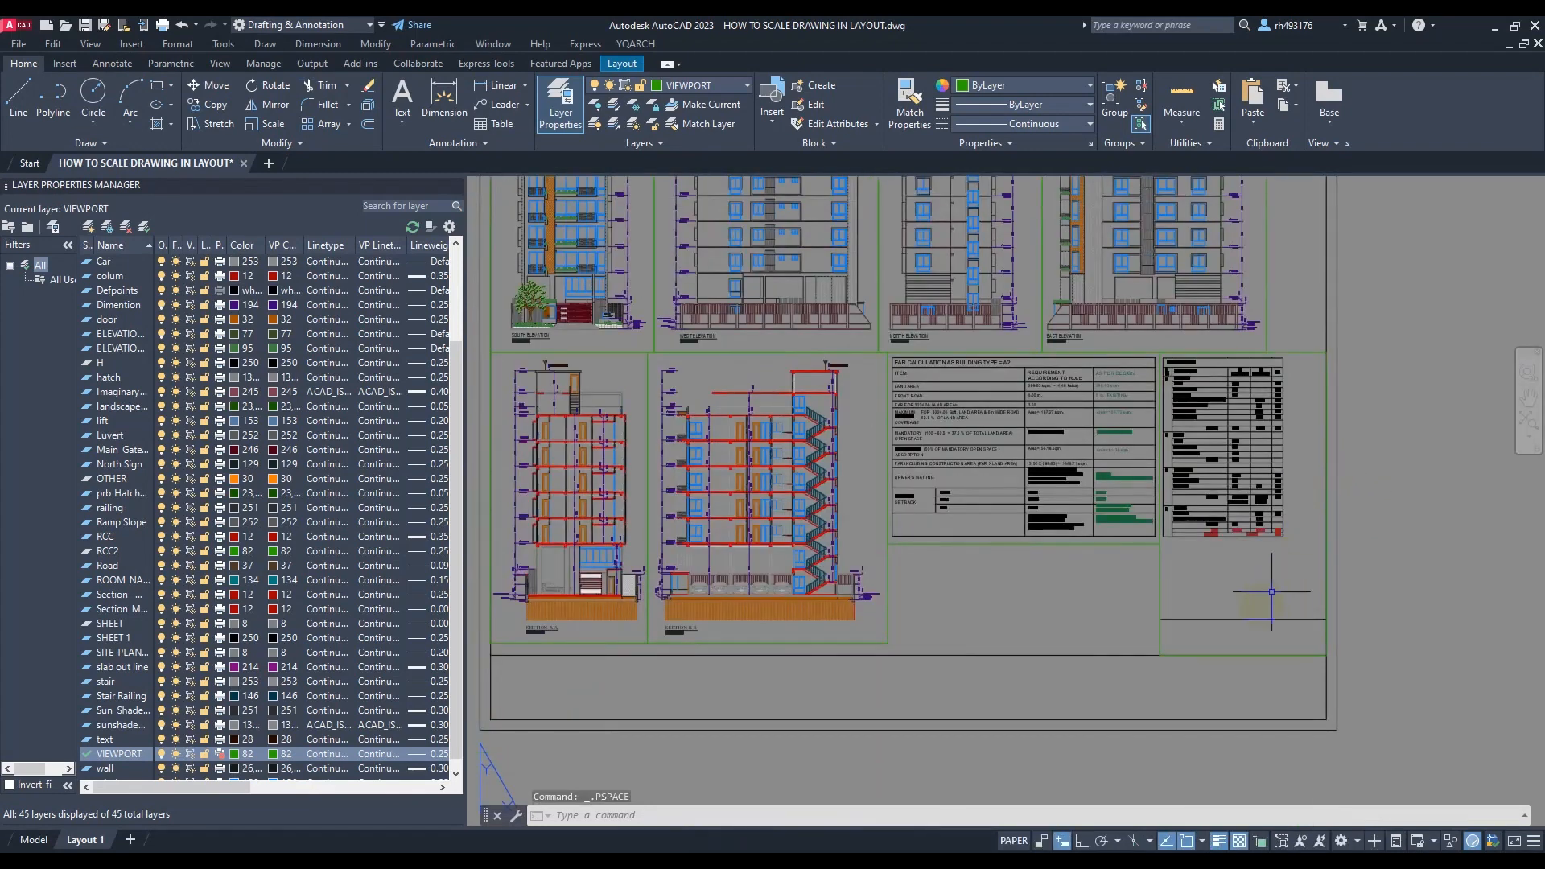
{"action": "scroll", "coordinate": [1293, 596], "scroll_direction": "up", "scroll_amount": 3}
{"action": "left_click", "coordinate": [1050, 652]}
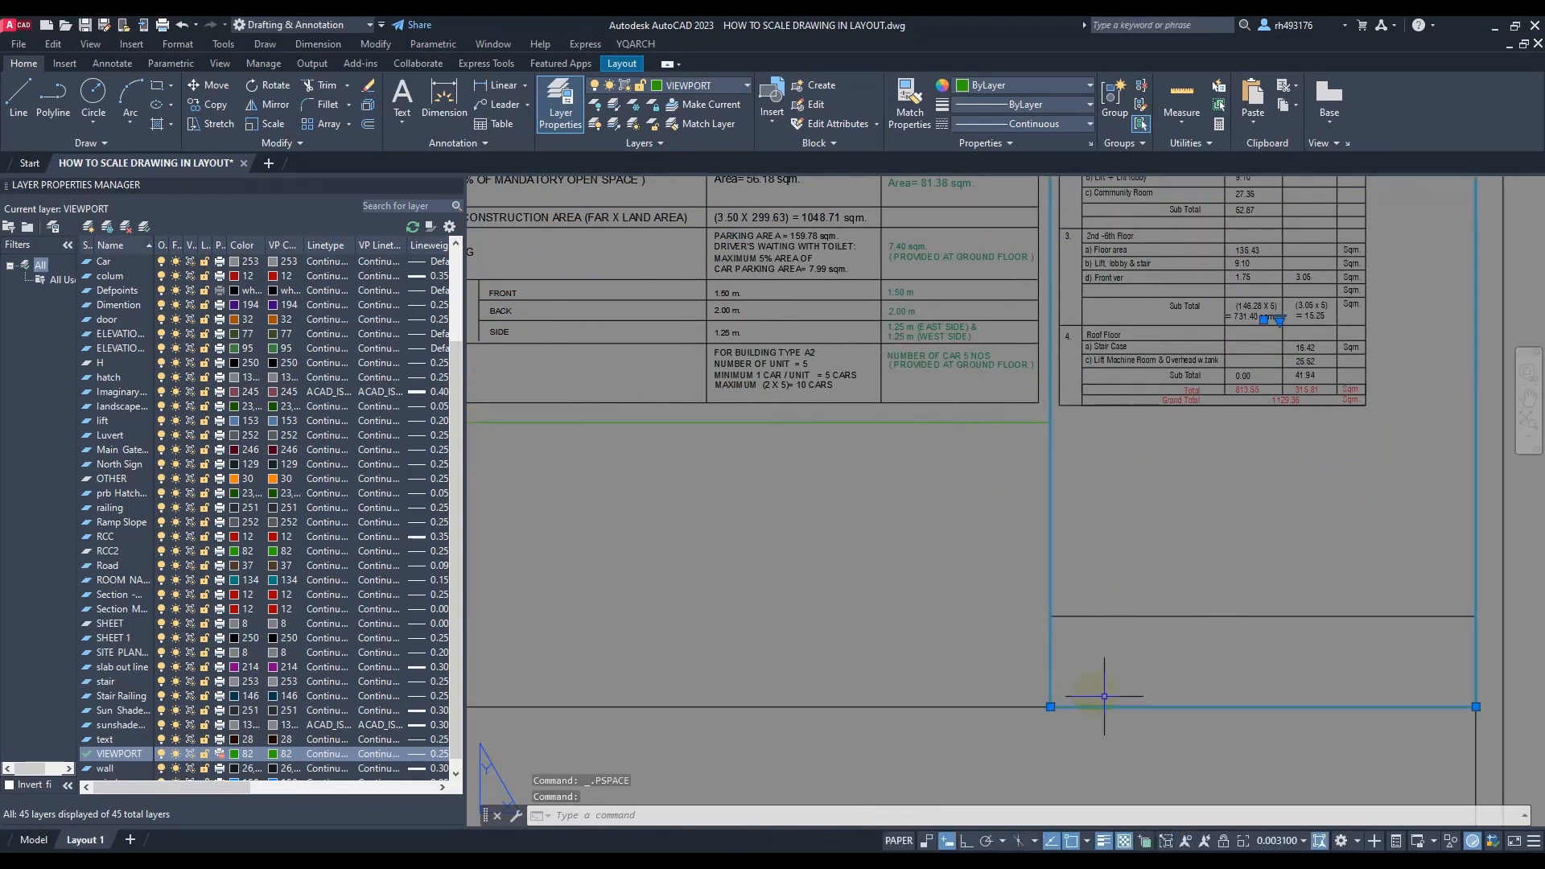
{"action": "left_click", "coordinate": [1054, 706]}
{"action": "left_click", "coordinate": [1050, 422]}
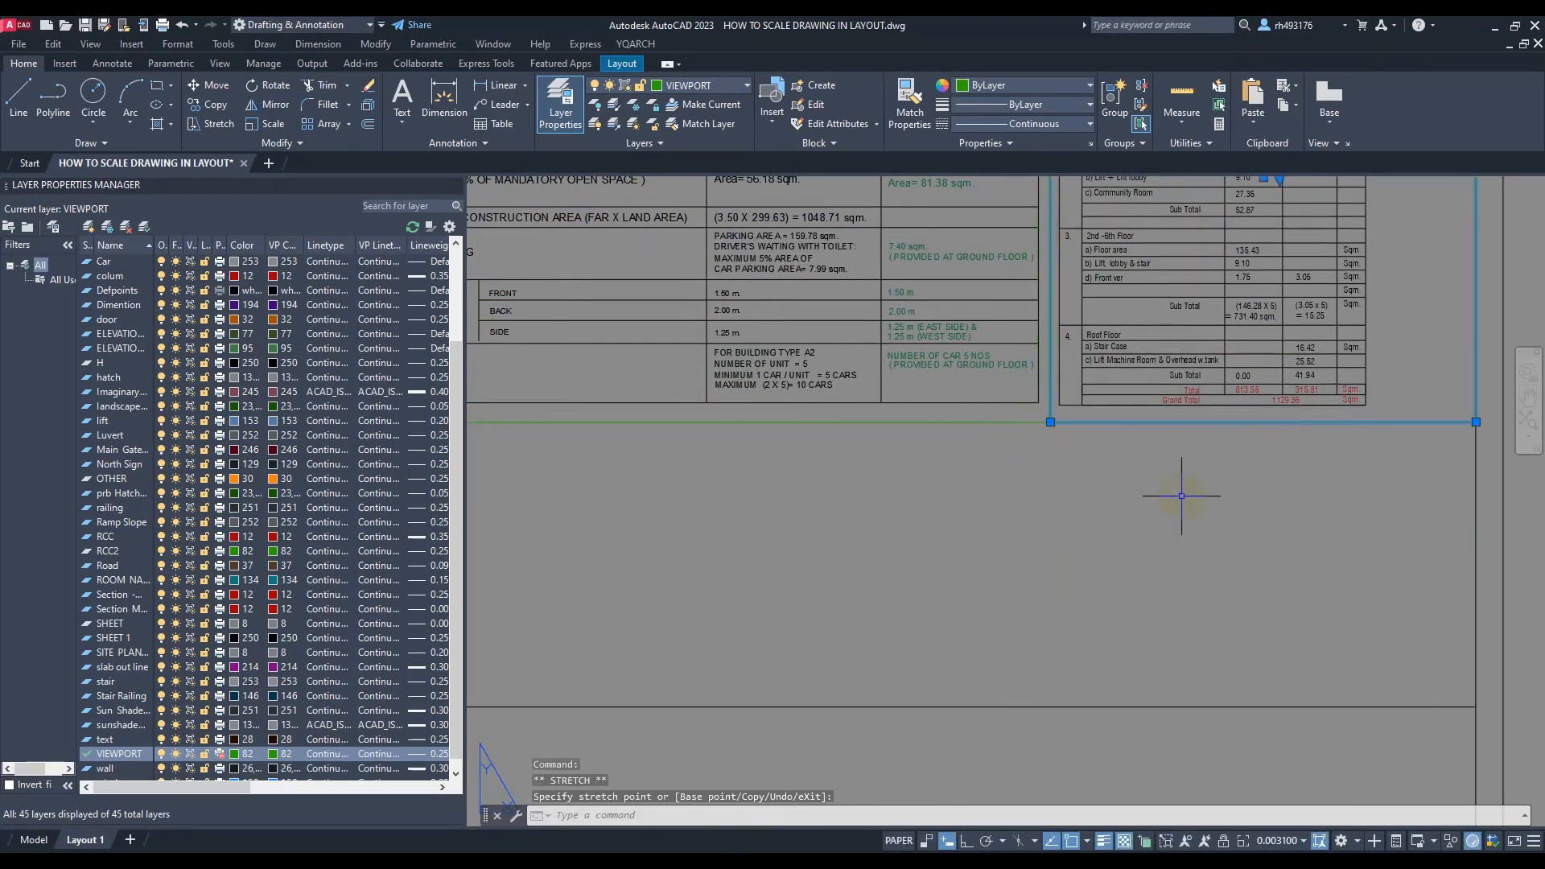
{"action": "scroll", "coordinate": [1180, 512], "scroll_direction": "down", "scroll_amount": 2}
{"action": "left_click", "coordinate": [1166, 533]}
{"action": "left_click", "coordinate": [1067, 562]}
{"action": "key", "text": "Escape"}
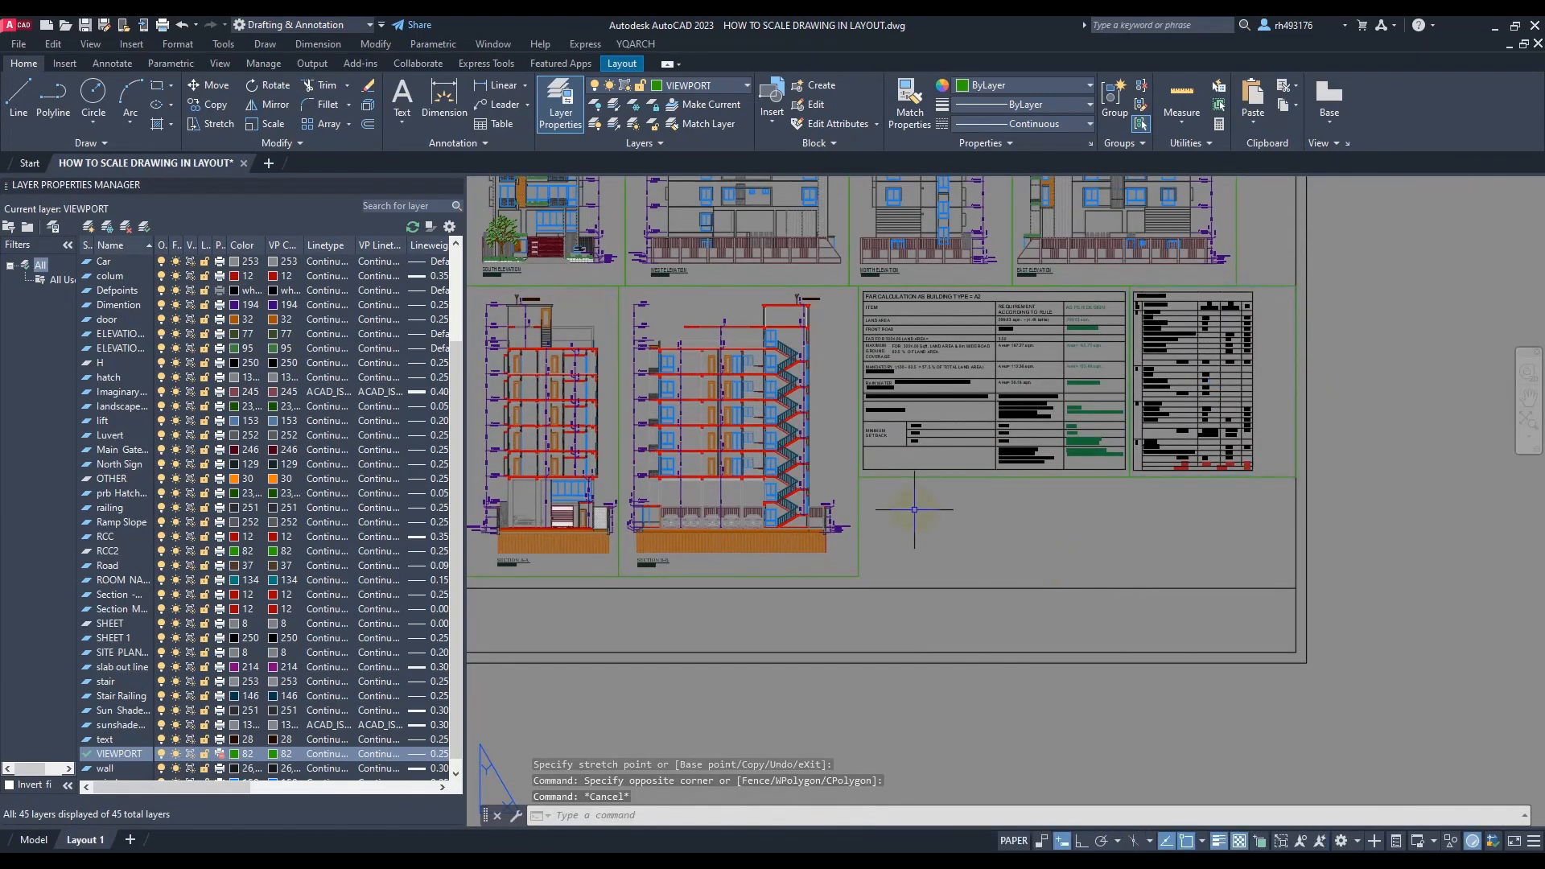
Create a rectangular viewport beneath the FAR calculation viewport, starting at its lower corner beside section B-B
{"action": "scroll", "coordinate": [875, 486], "scroll_direction": "up", "scroll_amount": 2}
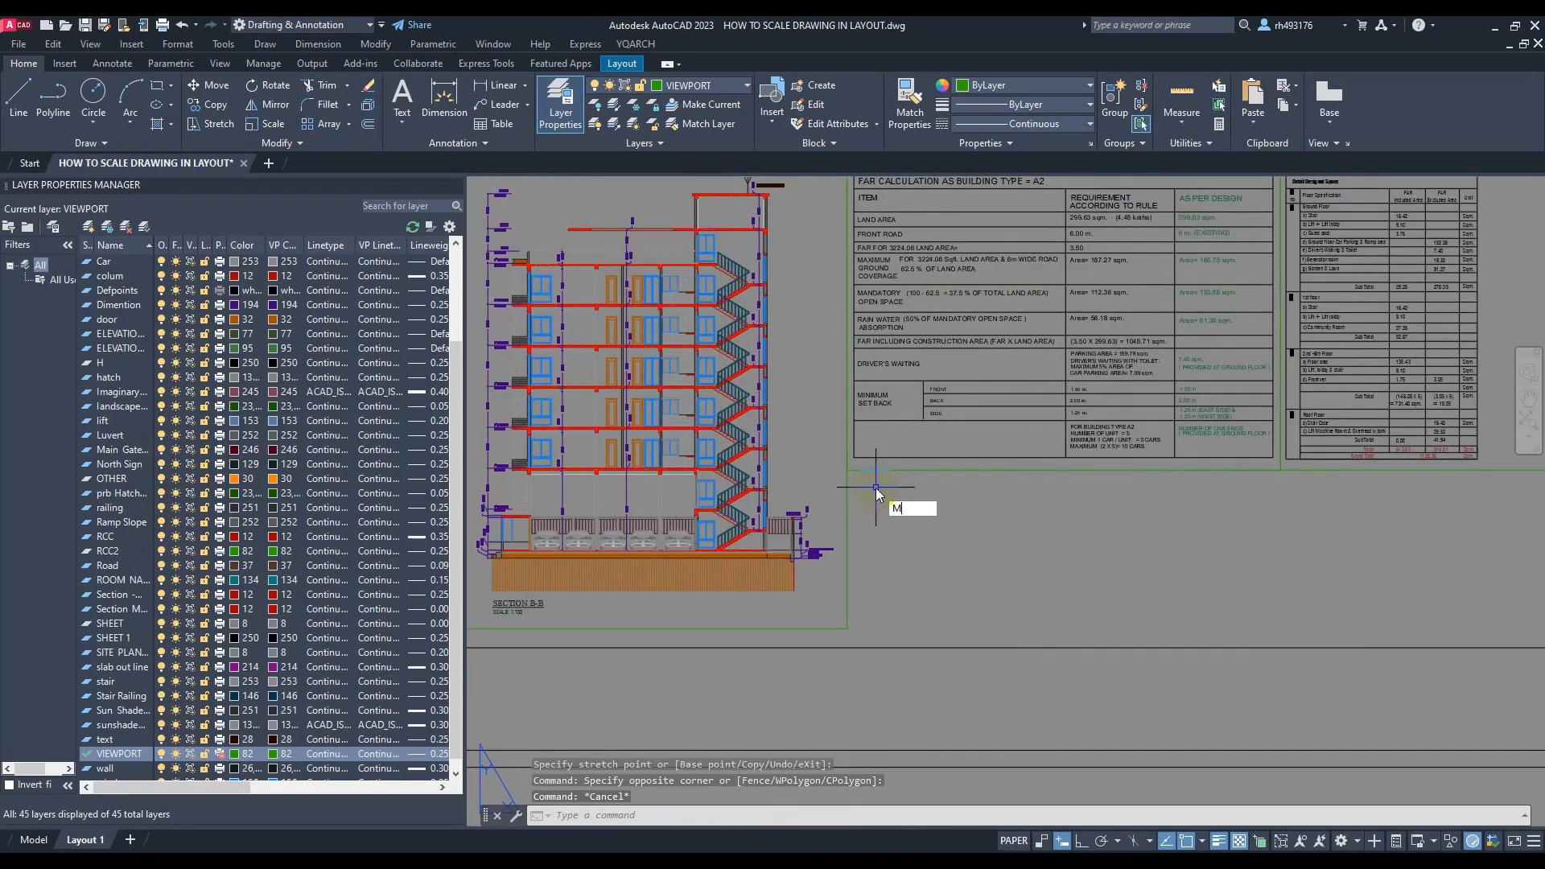
{"action": "type", "text": "V"}
{"action": "key", "text": "Return"}
{"action": "left_click", "coordinate": [847, 469]}
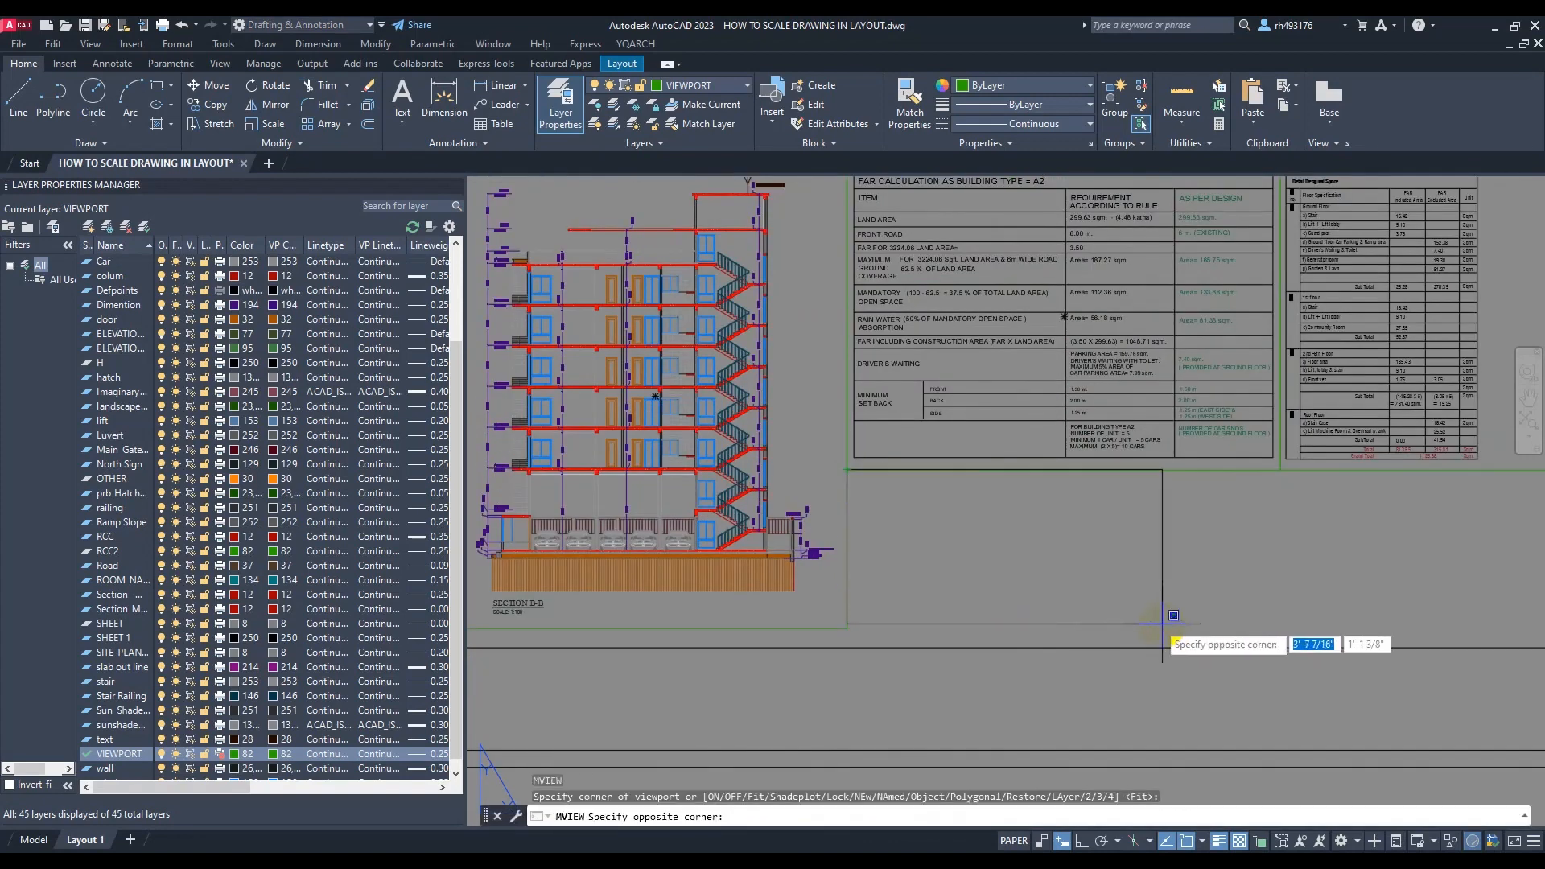
{"action": "left_click", "coordinate": [1285, 636]}
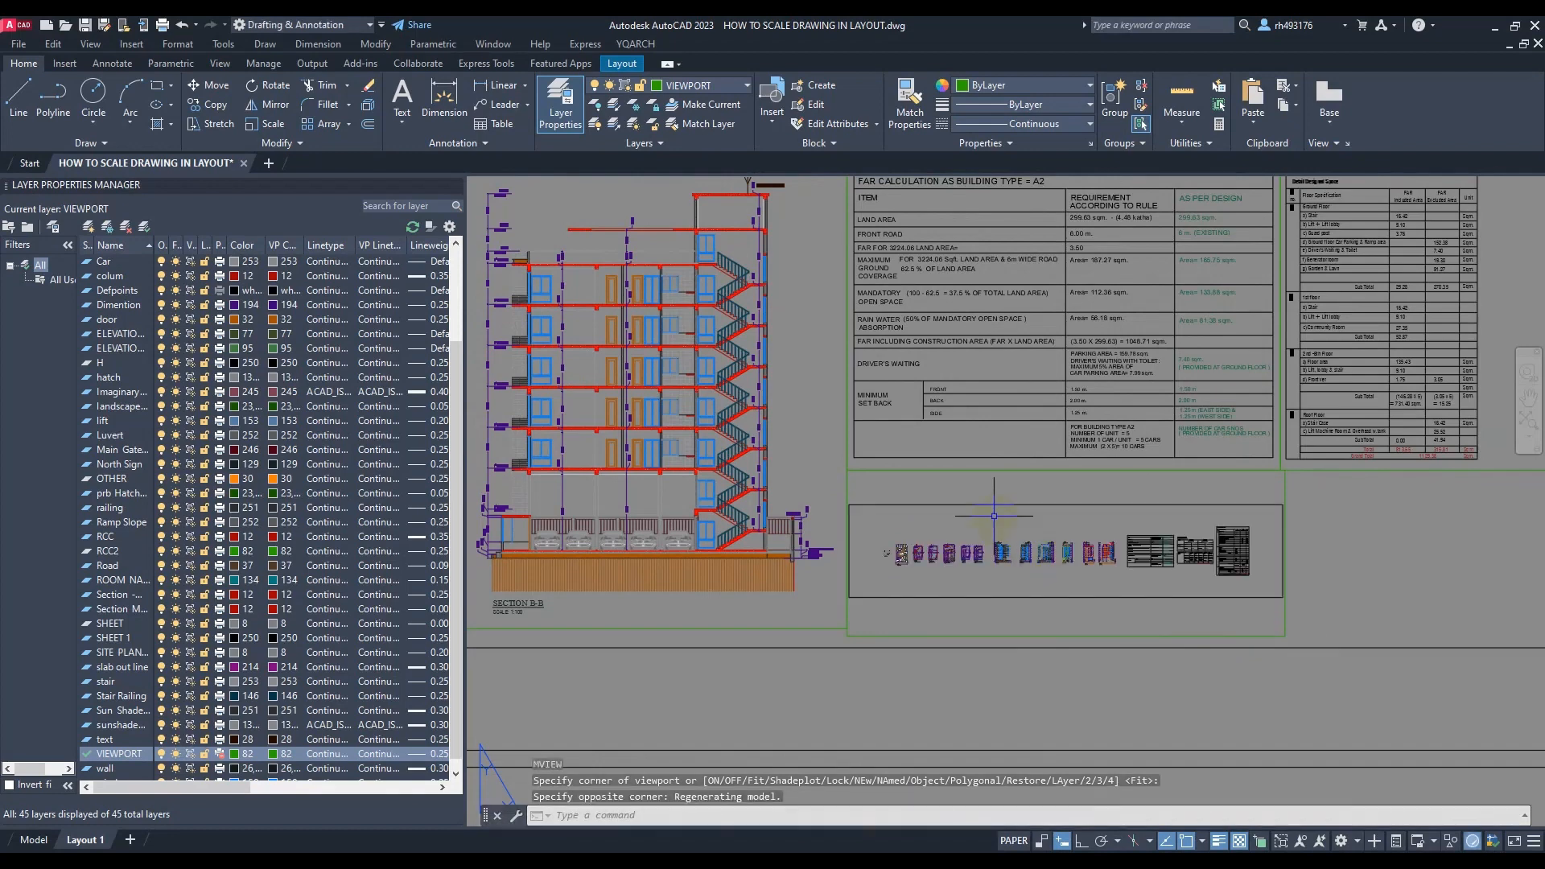
Enlarge and position the Verandah Analysis table inside the viewport below the FAR calculation, and return to paper space
{"action": "double_click", "coordinate": [1178, 579]}
{"action": "scroll", "coordinate": [1207, 567], "scroll_direction": "up", "scroll_amount": 3}
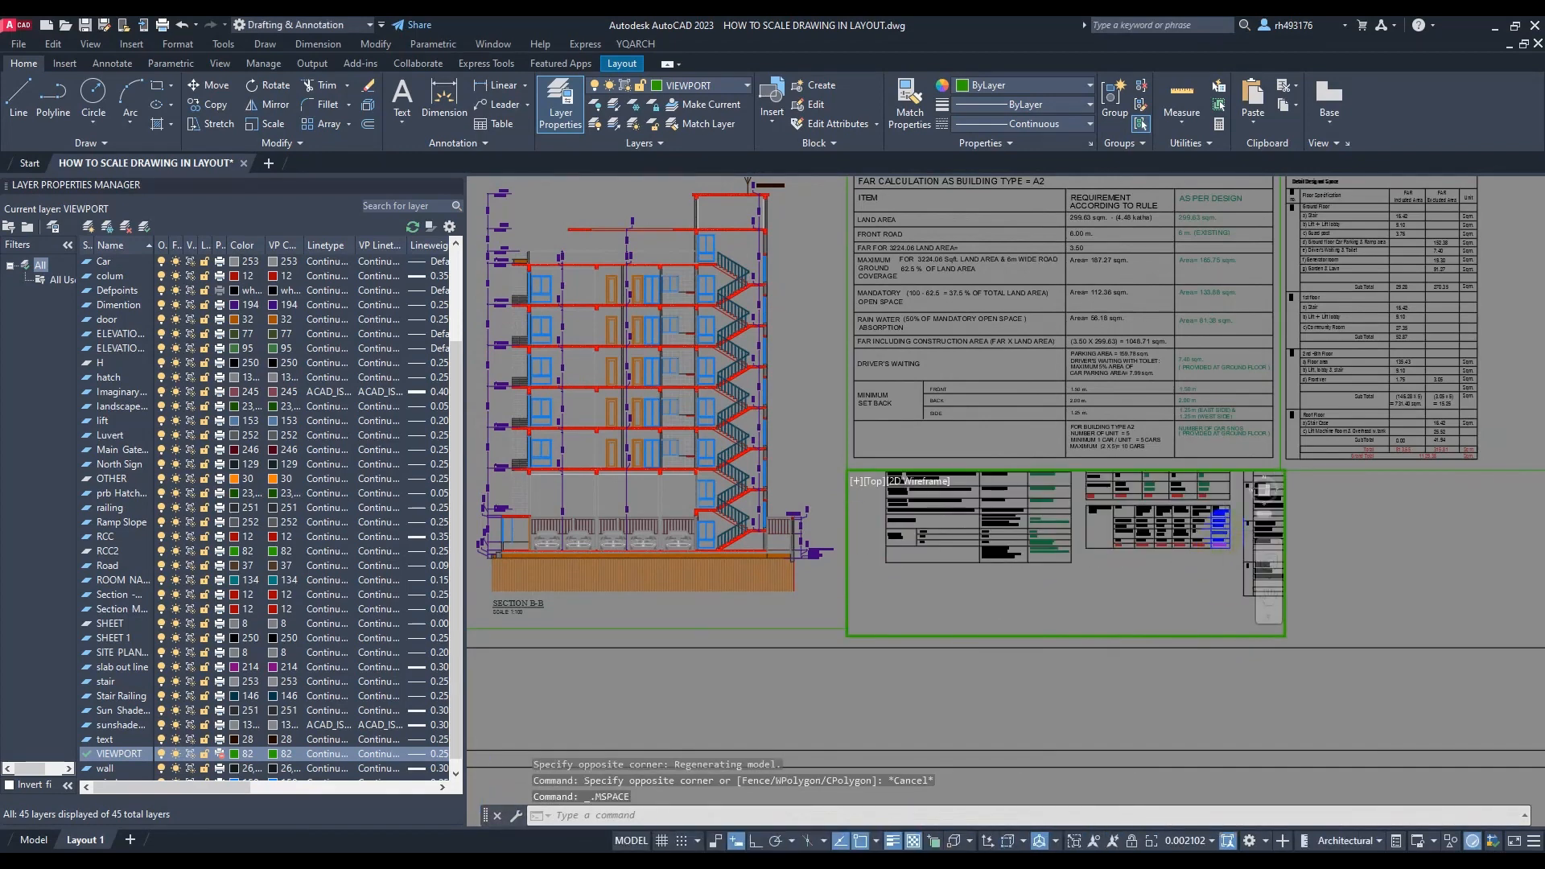
{"action": "scroll", "coordinate": [1223, 534], "scroll_direction": "up", "scroll_amount": 1}
{"action": "middle_click_drag", "start_coordinate": [1223, 534], "coordinate": [1169, 622]}
{"action": "scroll", "coordinate": [1135, 608], "scroll_direction": "up", "scroll_amount": 1}
{"action": "scroll", "coordinate": [1136, 609], "scroll_direction": "down", "scroll_amount": 1}
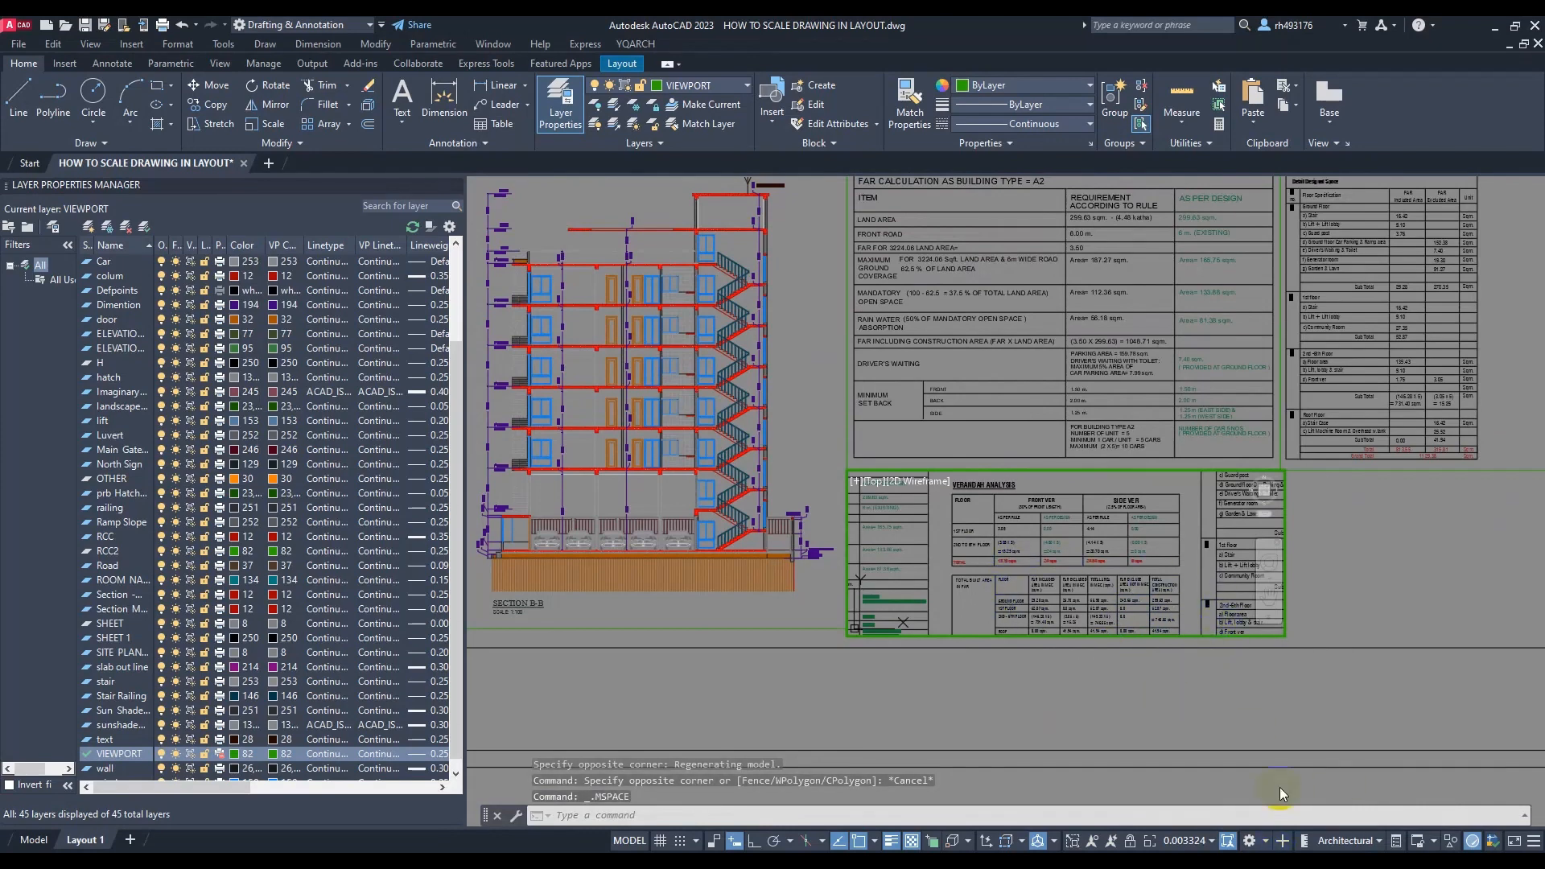
{"action": "scroll", "coordinate": [1088, 568], "scroll_direction": "up", "scroll_amount": 1}
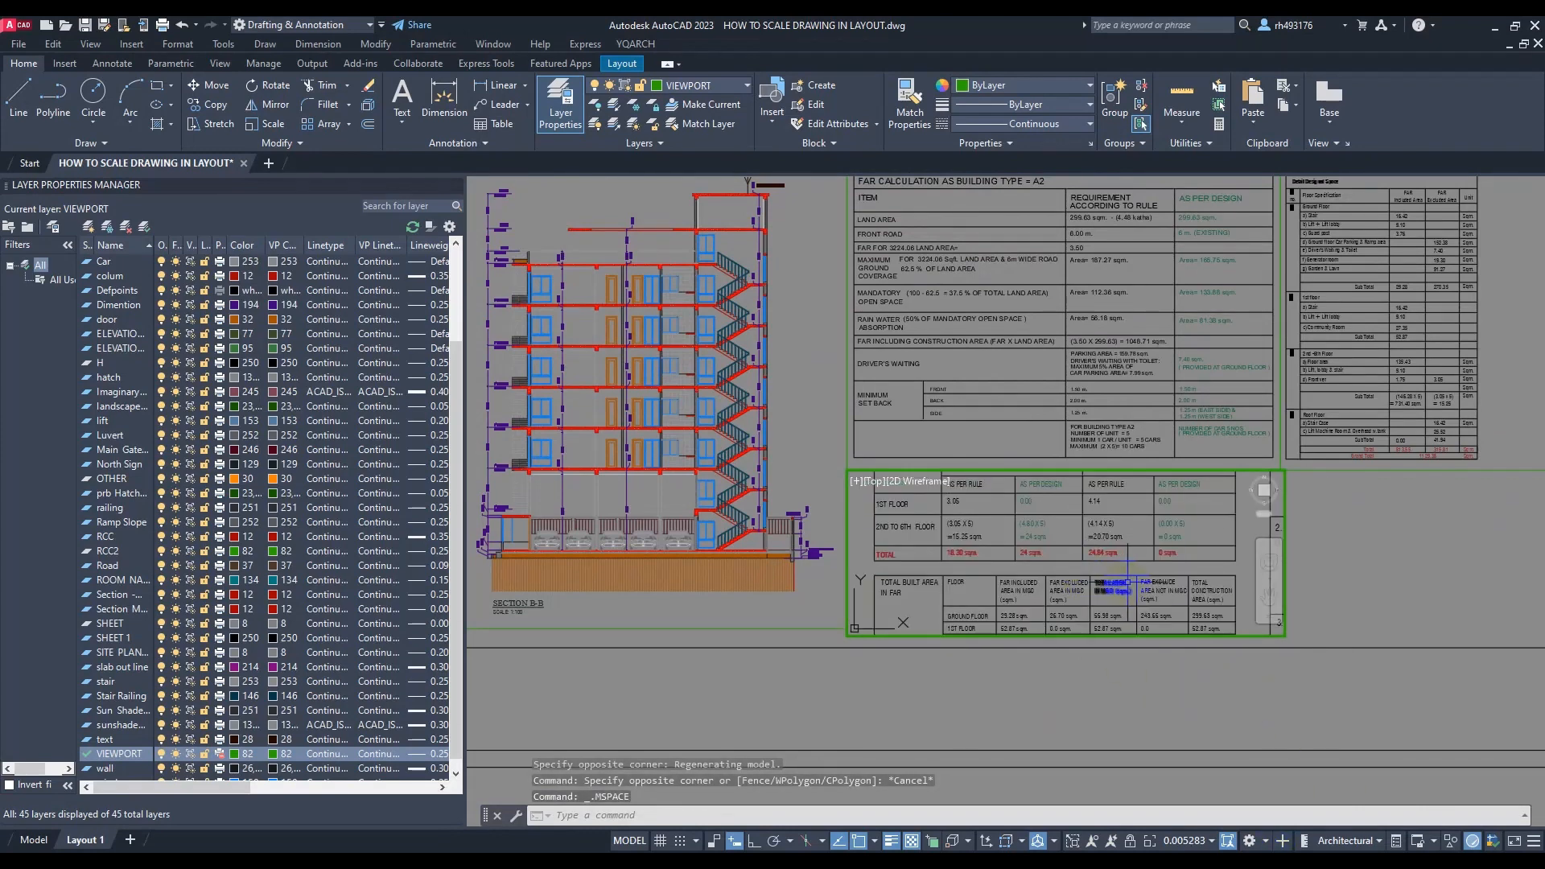
{"action": "mouse_move", "coordinate": [1125, 586]}
{"action": "middle_mouse_down"}
{"action": "mouse_move", "coordinate": [1136, 632]}
{"action": "mouse_move", "coordinate": [1116, 644]}
{"action": "middle_mouse_up"}
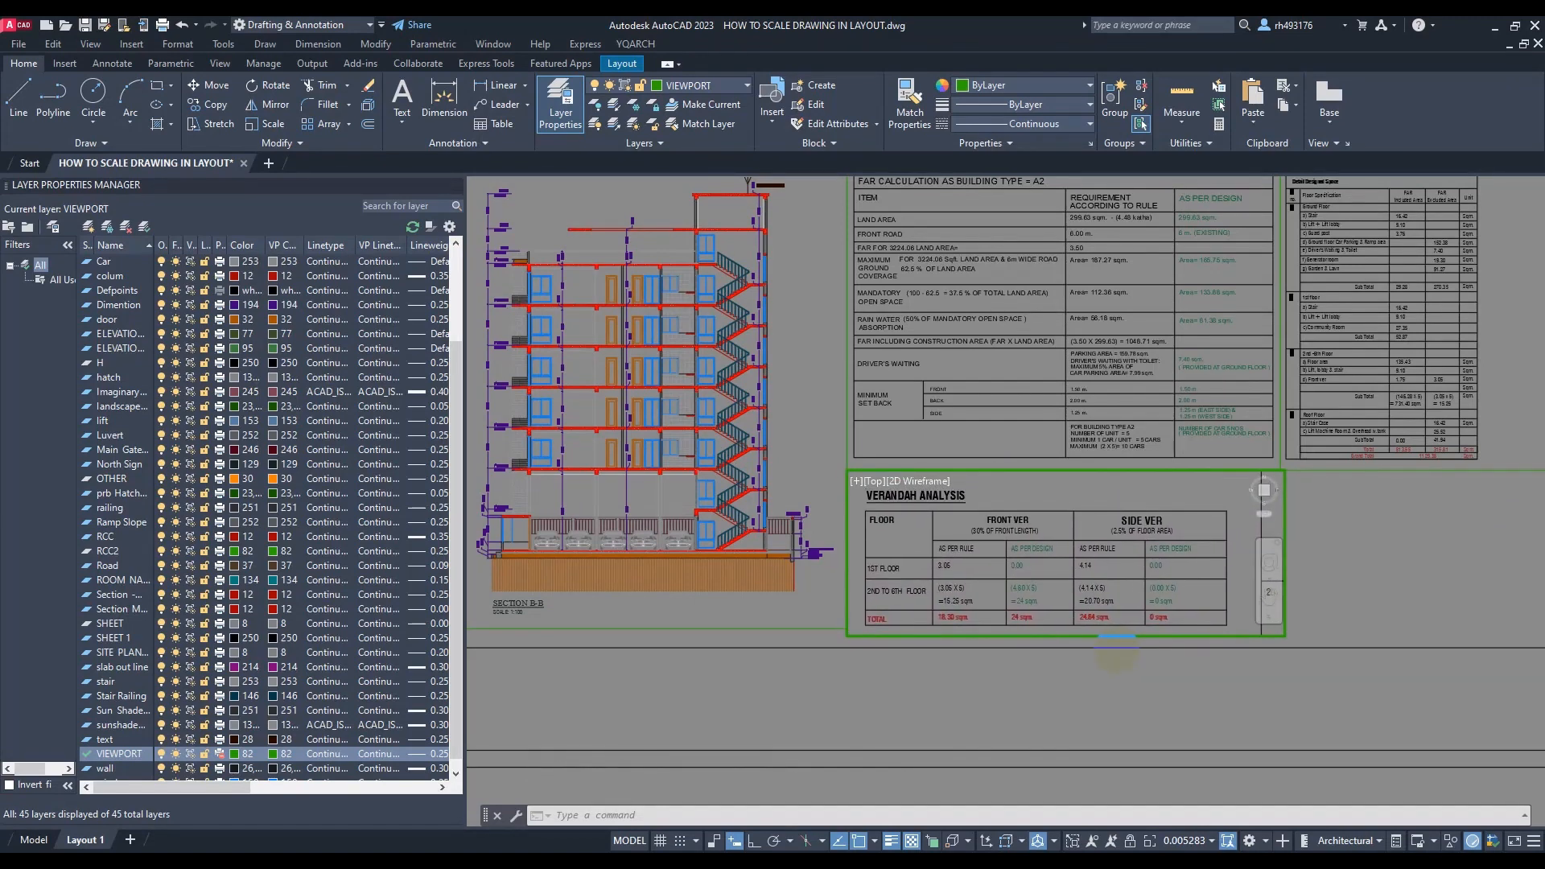
{"action": "double_click", "coordinate": [1328, 611]}
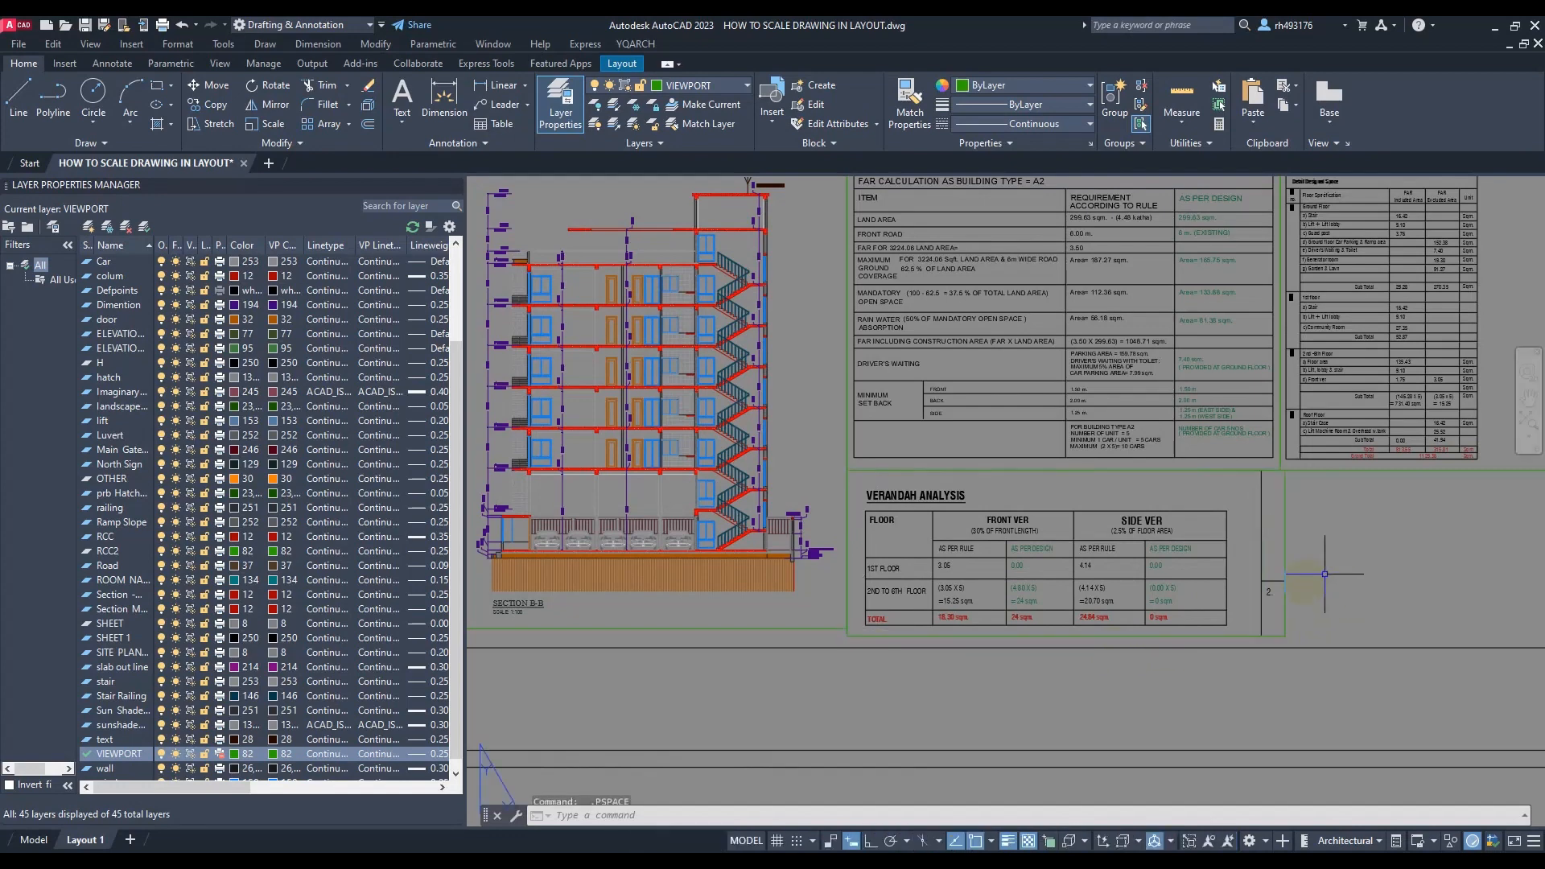
Narrow the Verandah Analysis viewport so that it crops out the neighbouring table and ends just past its own table
{"action": "left_click", "coordinate": [1244, 637]}
{"action": "left_click", "coordinate": [1285, 636]}
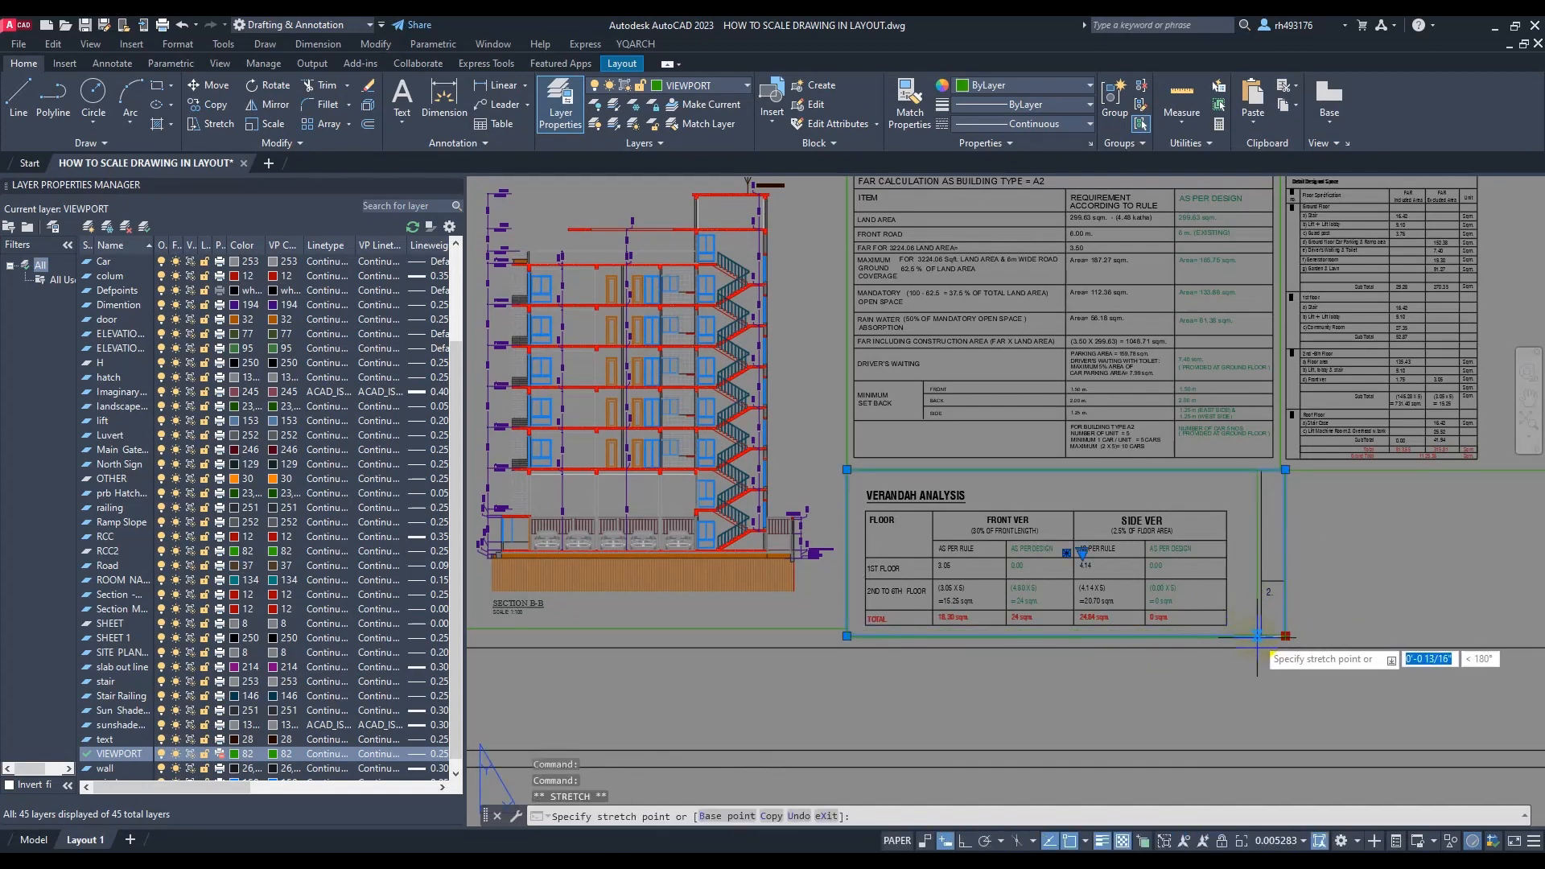
{"action": "left_click", "coordinate": [1312, 569]}
{"action": "key", "text": "Escape"}
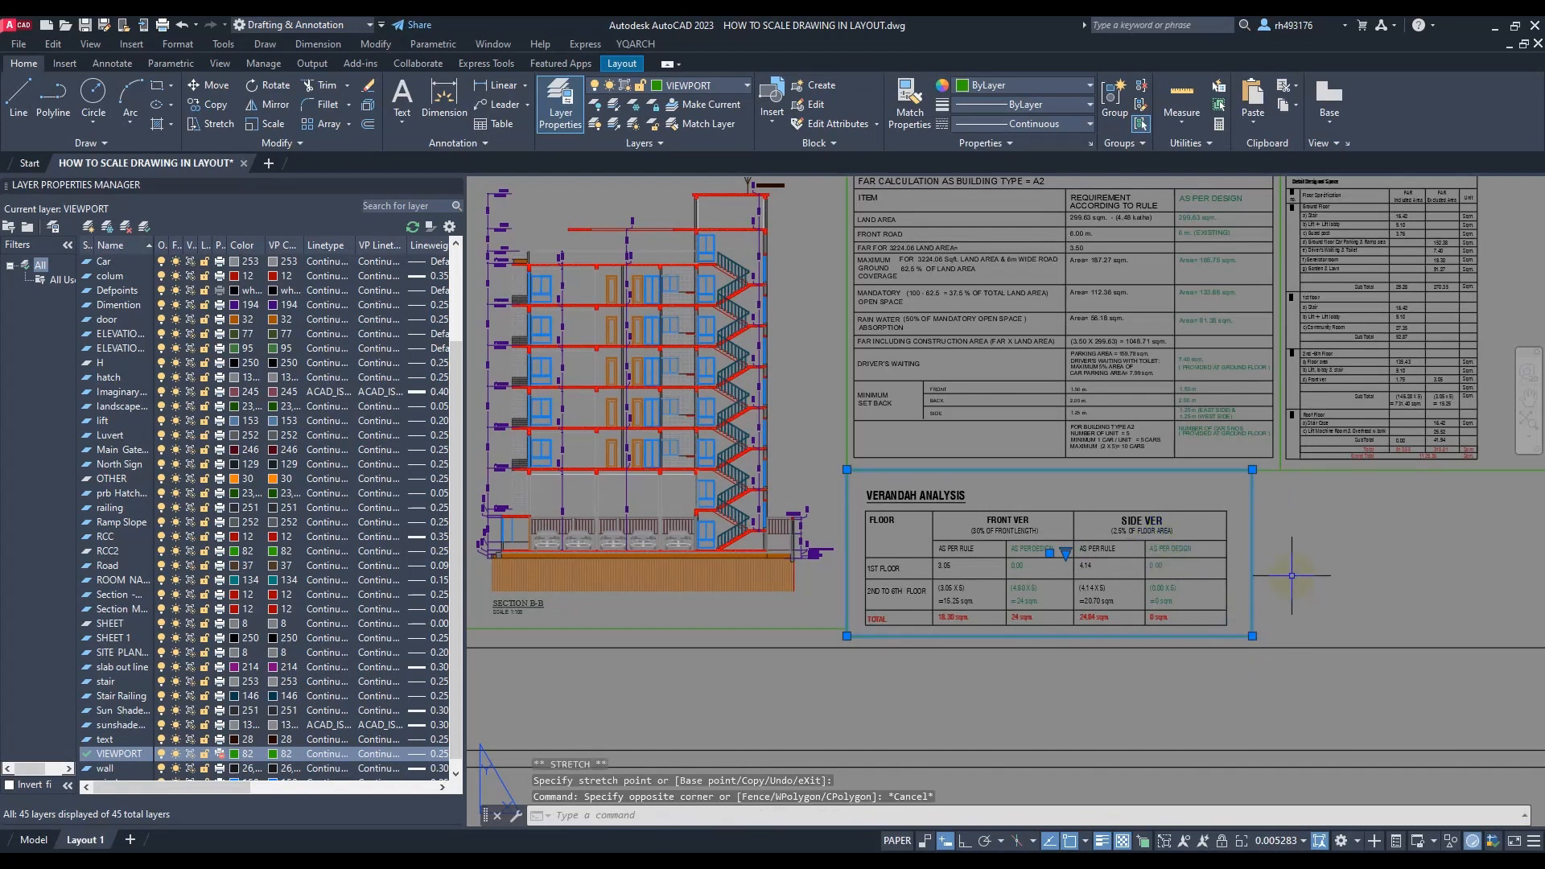
{"action": "scroll", "coordinate": [1293, 569], "scroll_direction": "down", "scroll_amount": 2}
{"action": "key", "text": "Escape"}
Create a rectangular viewport from the Verandah Analysis viewport's upper corner to the sheet's inner border, beneath the Detail Designed Space viewport
{"action": "scroll", "coordinate": [1339, 564], "scroll_direction": "up", "scroll_amount": 2}
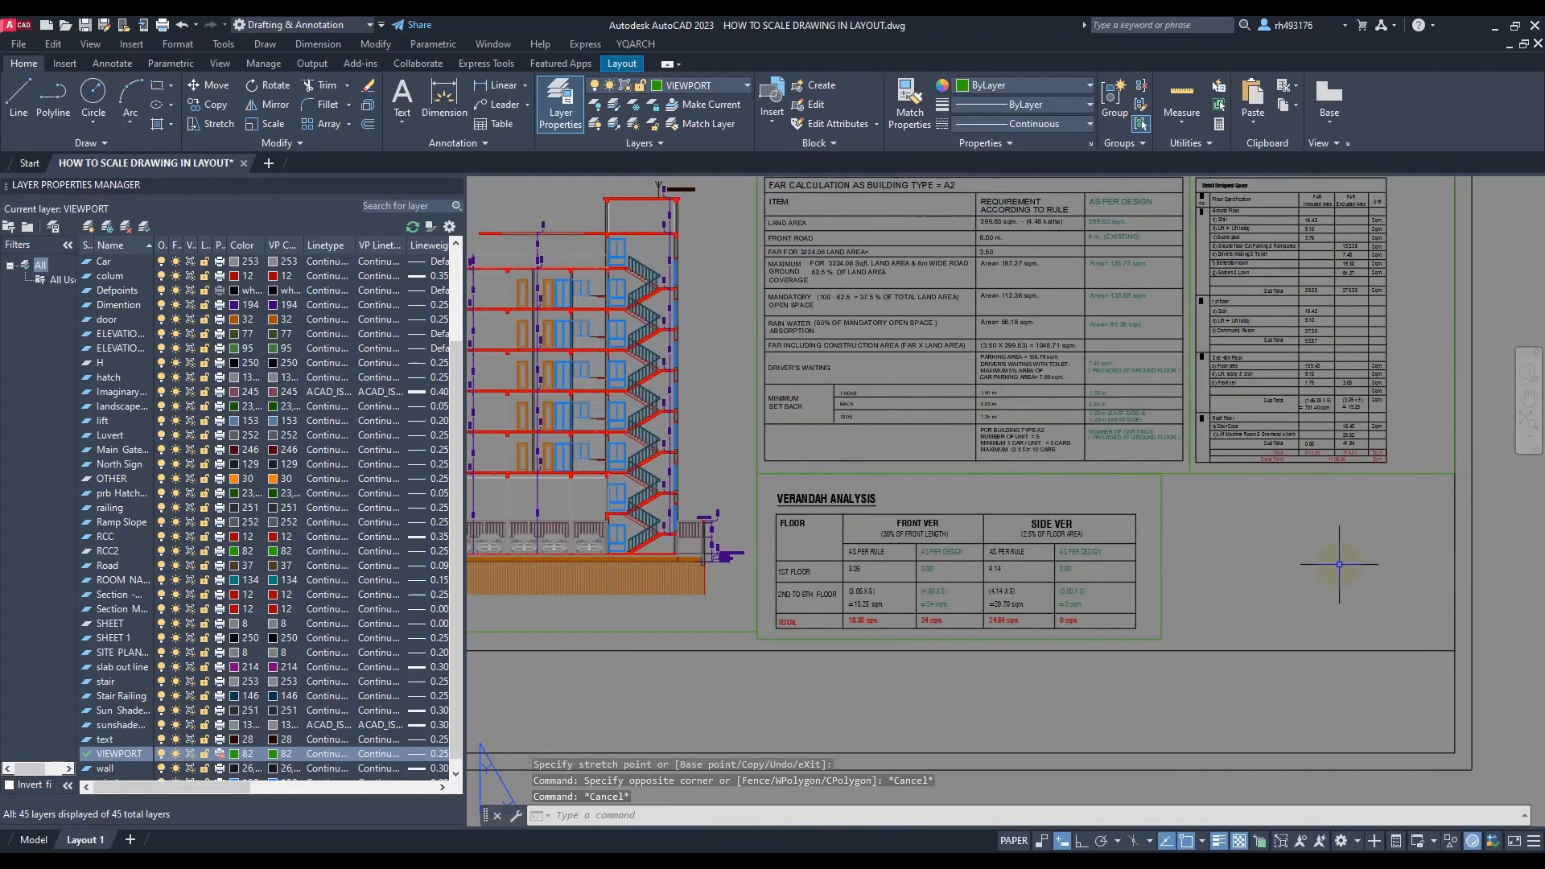
{"action": "type", "text": "Mv"}
{"action": "key", "text": "Return"}
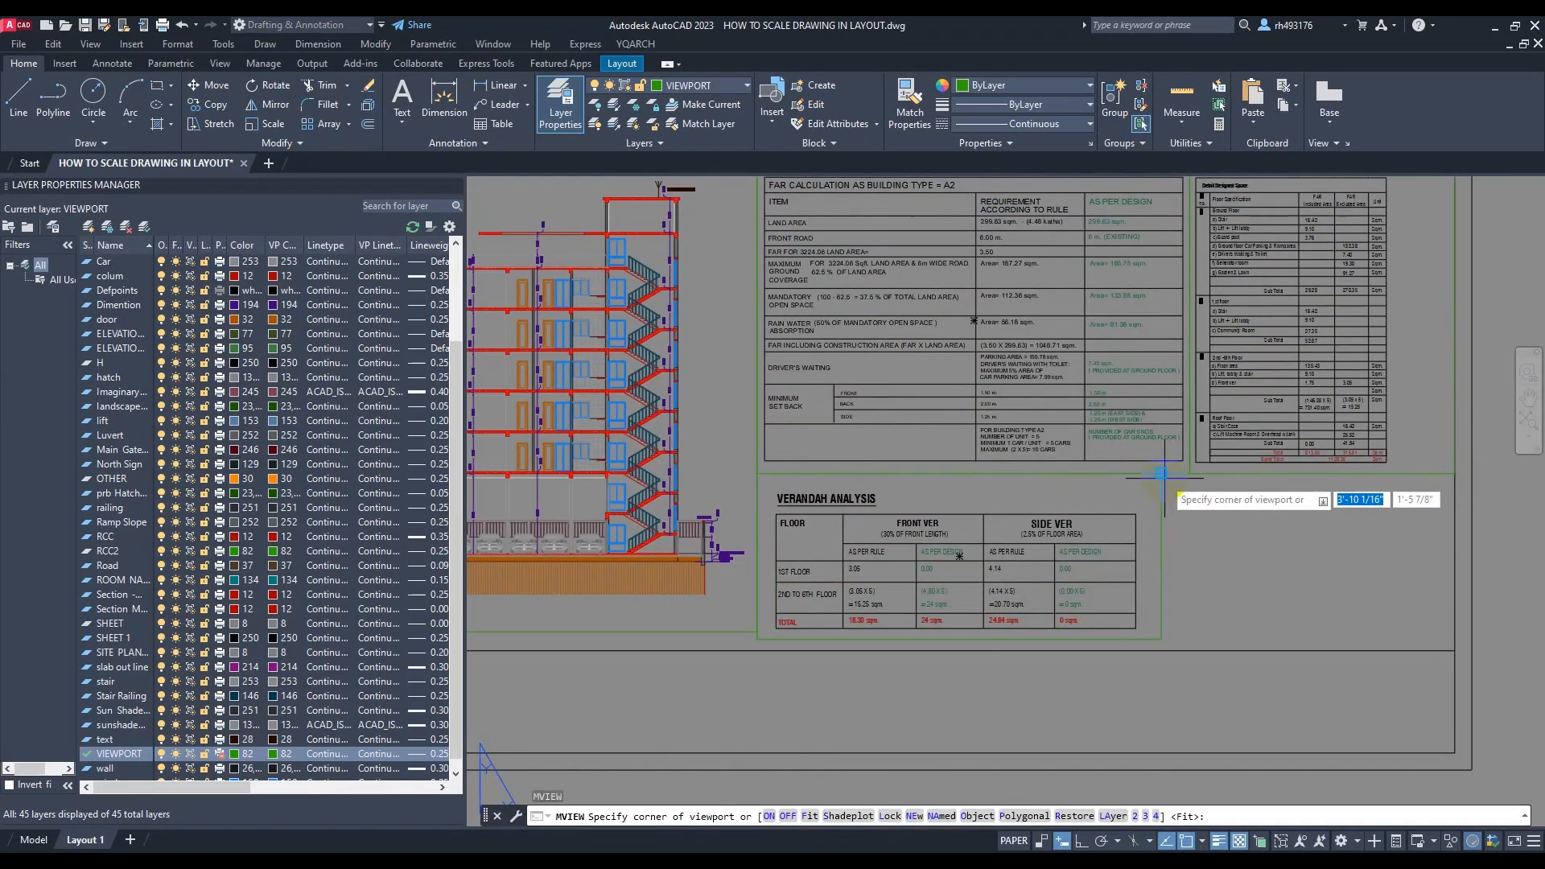
{"action": "left_click", "coordinate": [1161, 474]}
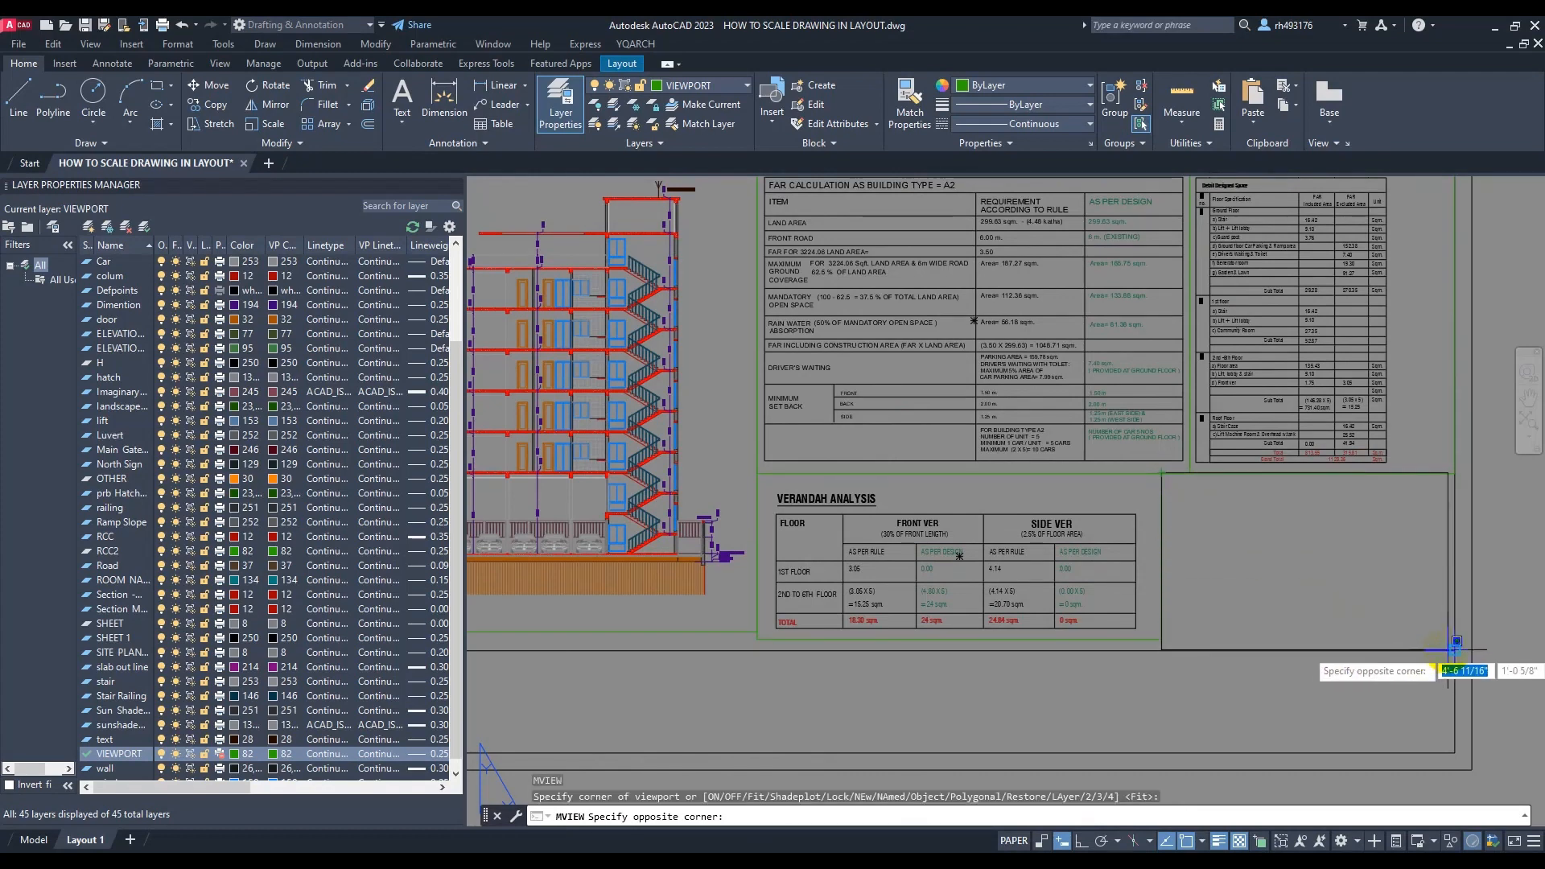
{"action": "left_click", "coordinate": [1455, 591]}
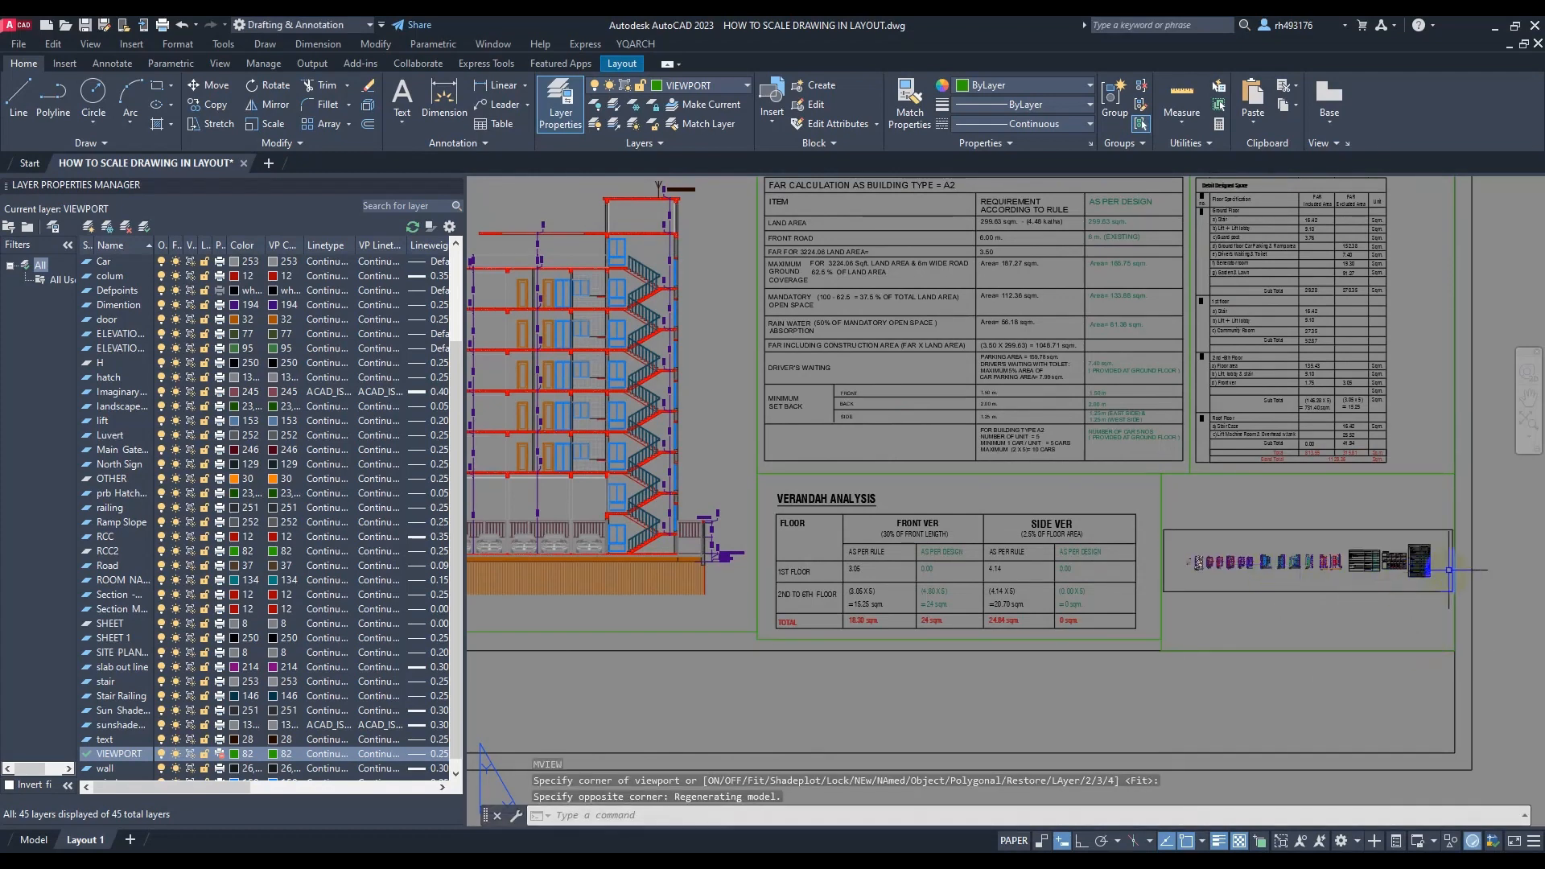
Enlarge and position the Total Built Area table inside the new viewport beside Verandah Analysis, and return to paper space
{"action": "scroll", "coordinate": [1455, 570], "scroll_direction": "up", "scroll_amount": 2}
{"action": "double_click", "coordinate": [1374, 588]}
{"action": "scroll", "coordinate": [1193, 592], "scroll_direction": "up", "scroll_amount": 3}
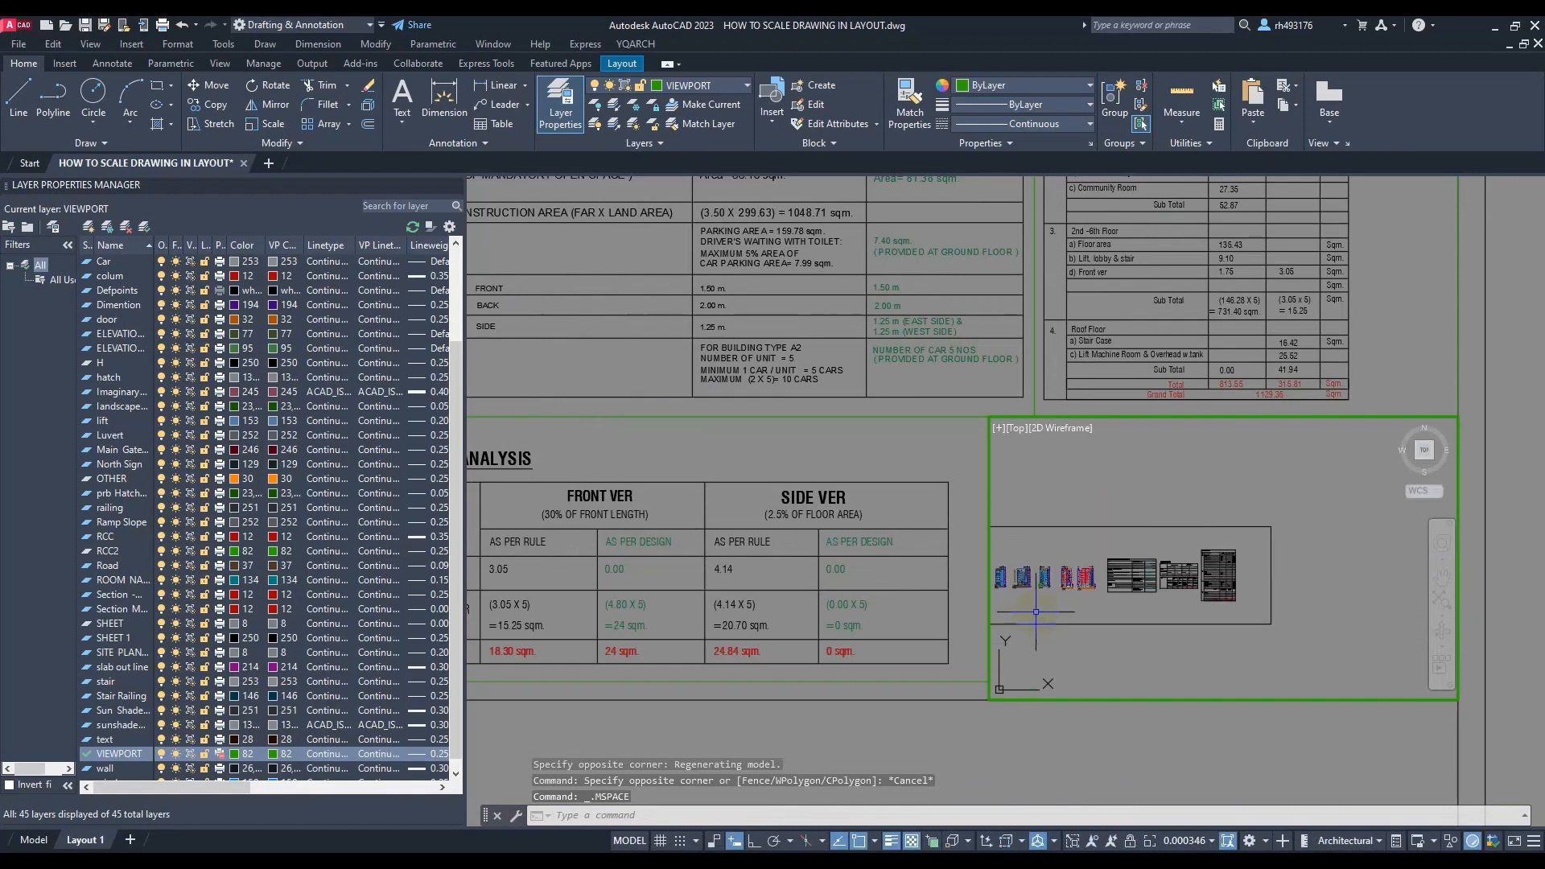
{"action": "scroll", "coordinate": [1193, 591], "scroll_direction": "up", "scroll_amount": 5}
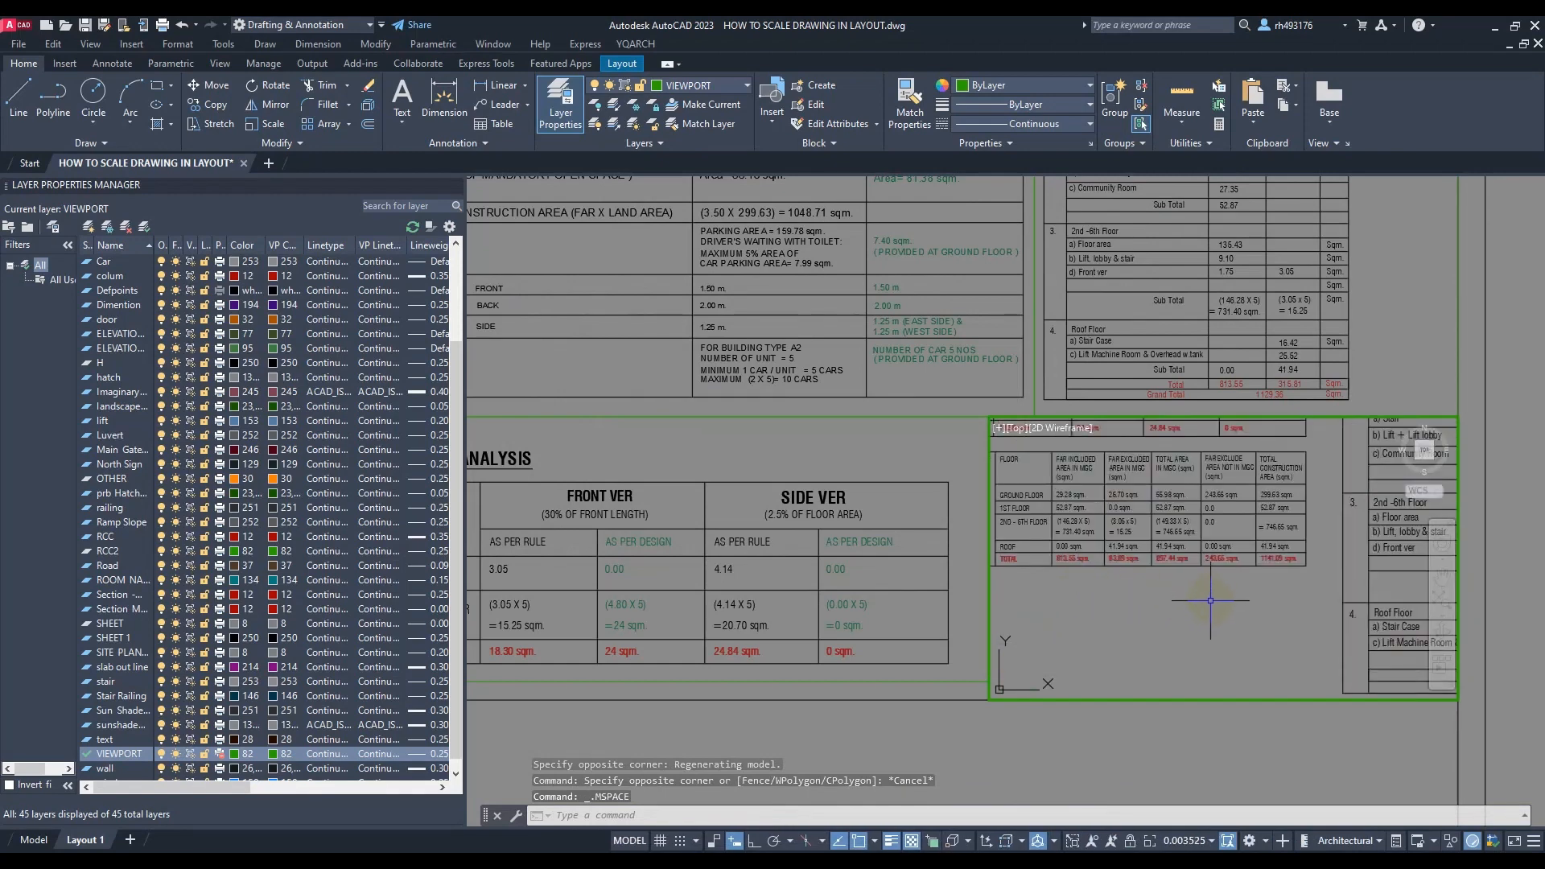
{"action": "scroll", "coordinate": [1210, 600], "scroll_direction": "up", "scroll_amount": 2}
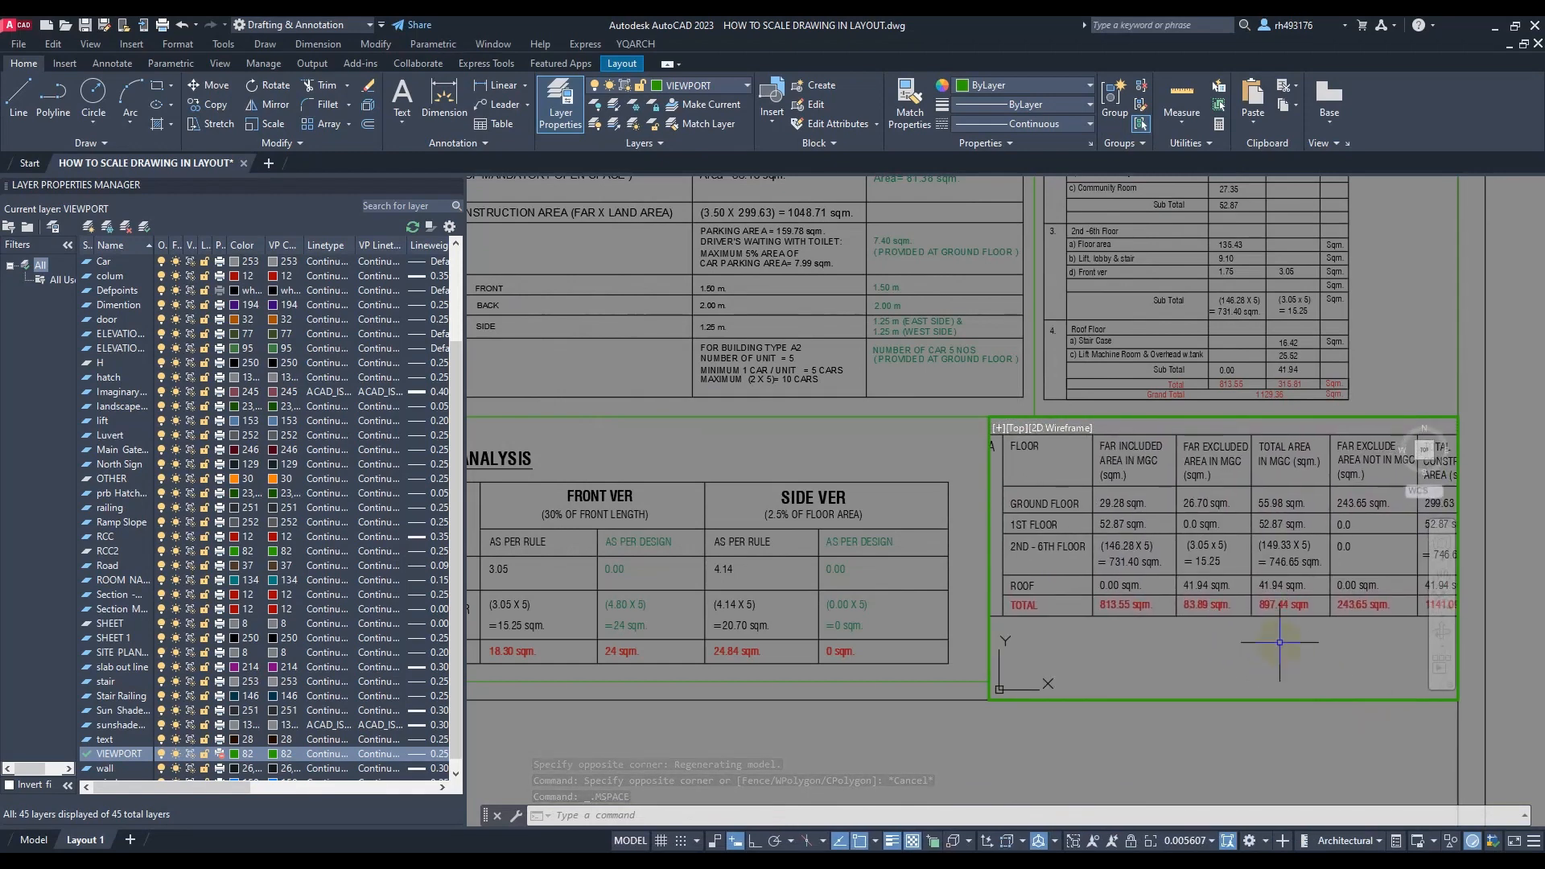
{"action": "scroll", "coordinate": [1280, 643], "scroll_direction": "down", "scroll_amount": 2}
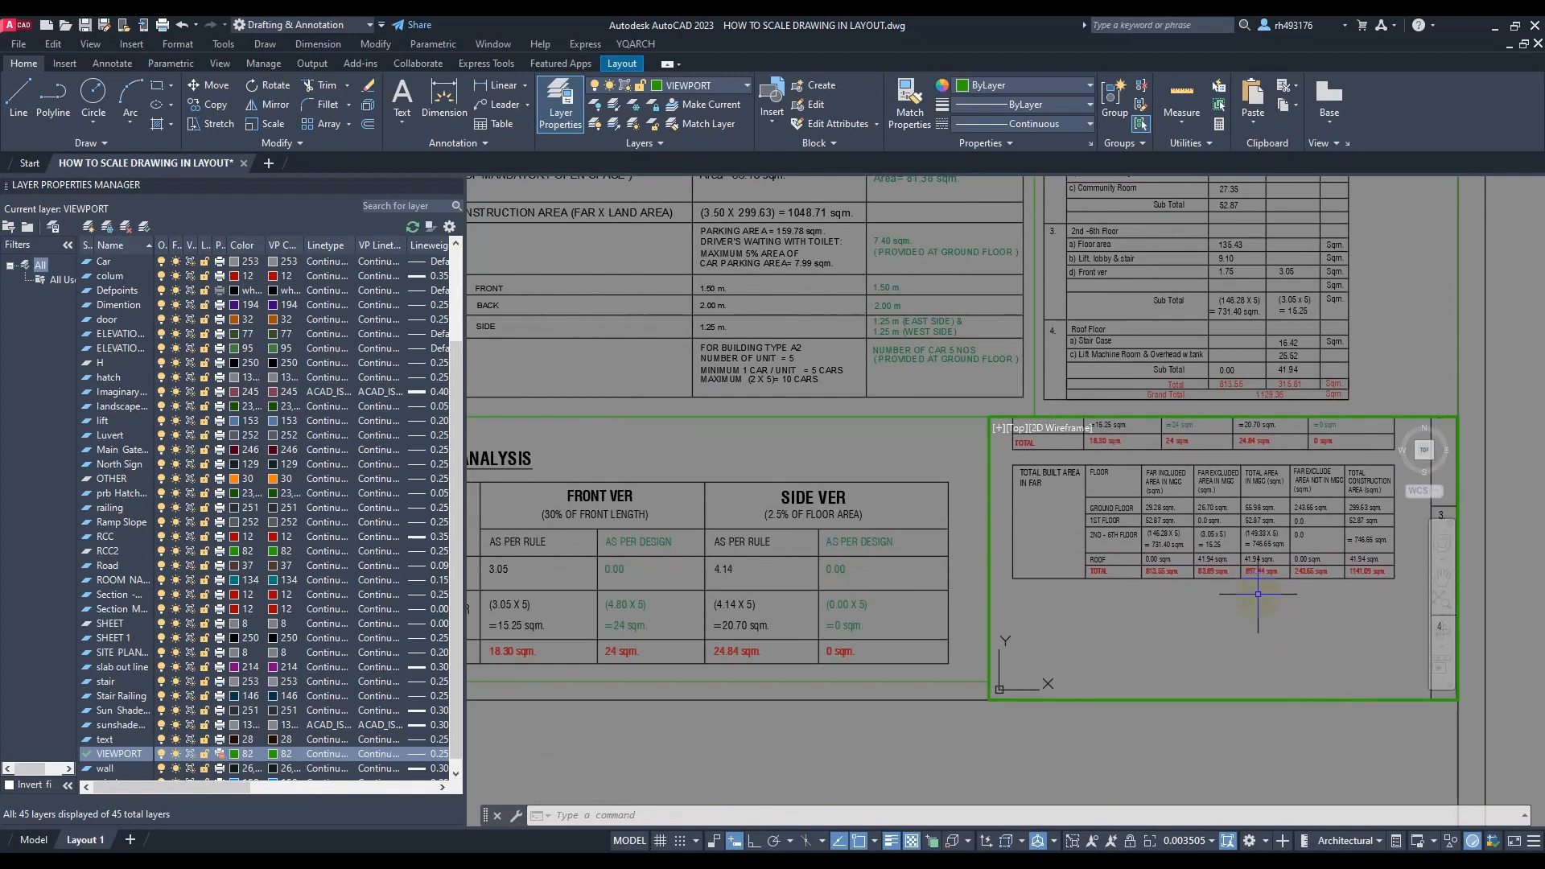
{"action": "scroll", "coordinate": [1258, 594], "scroll_direction": "up", "scroll_amount": 2}
{"action": "middle_click_drag", "start_coordinate": [1257, 594], "coordinate": [1243, 654]}
{"action": "double_click", "coordinate": [1213, 741]}
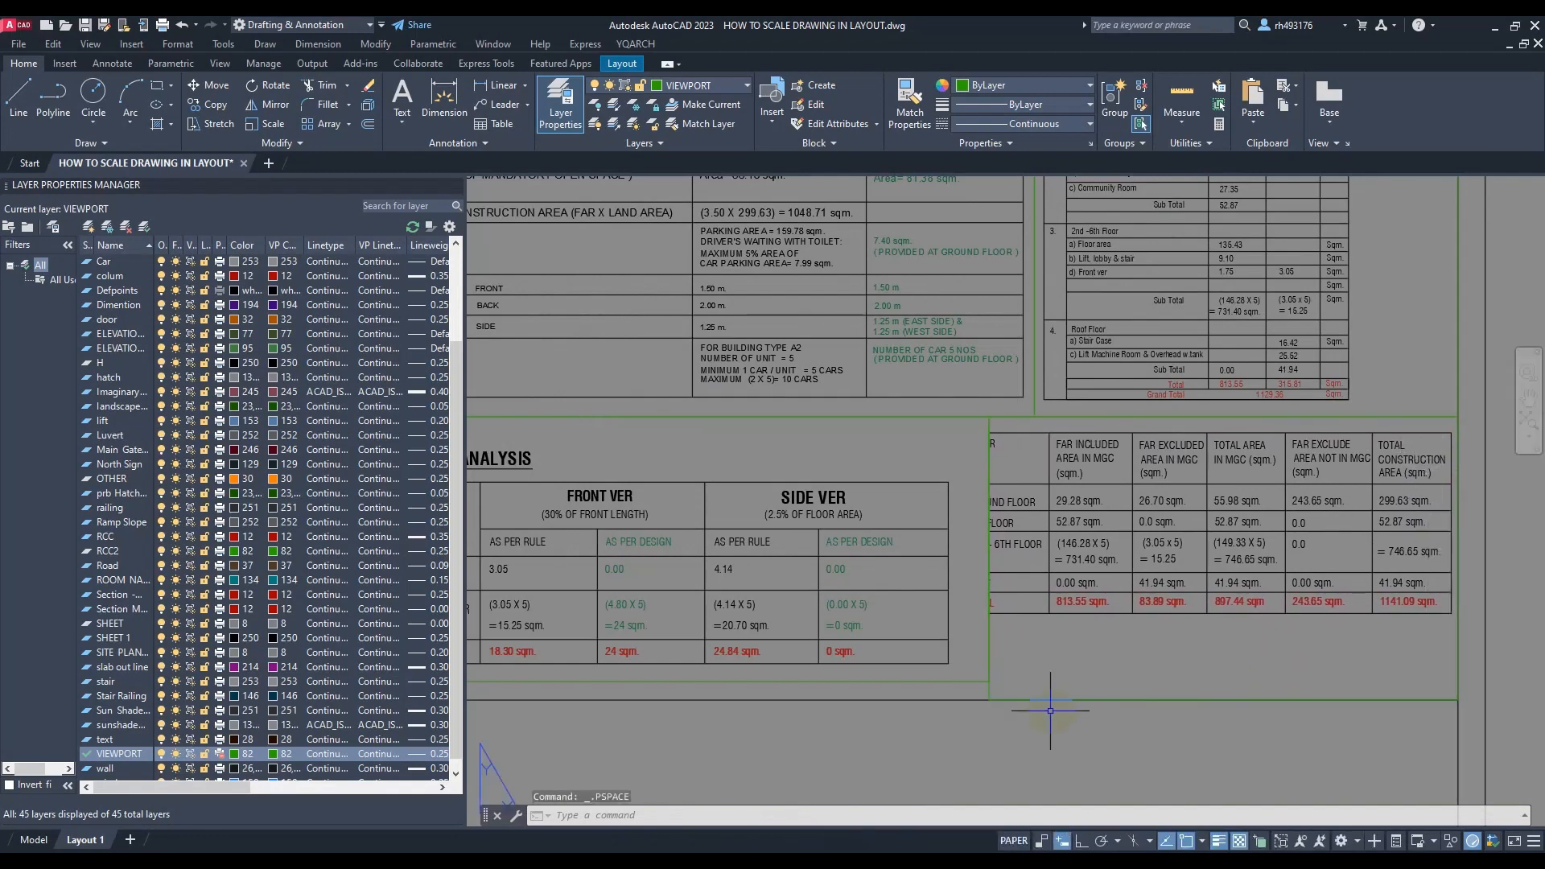
Widen the Total Built Area viewport towards the Verandah Analysis table so that it takes in the complete FLOOR column
{"action": "left_click", "coordinate": [987, 694]}
{"action": "left_click", "coordinate": [989, 700]}
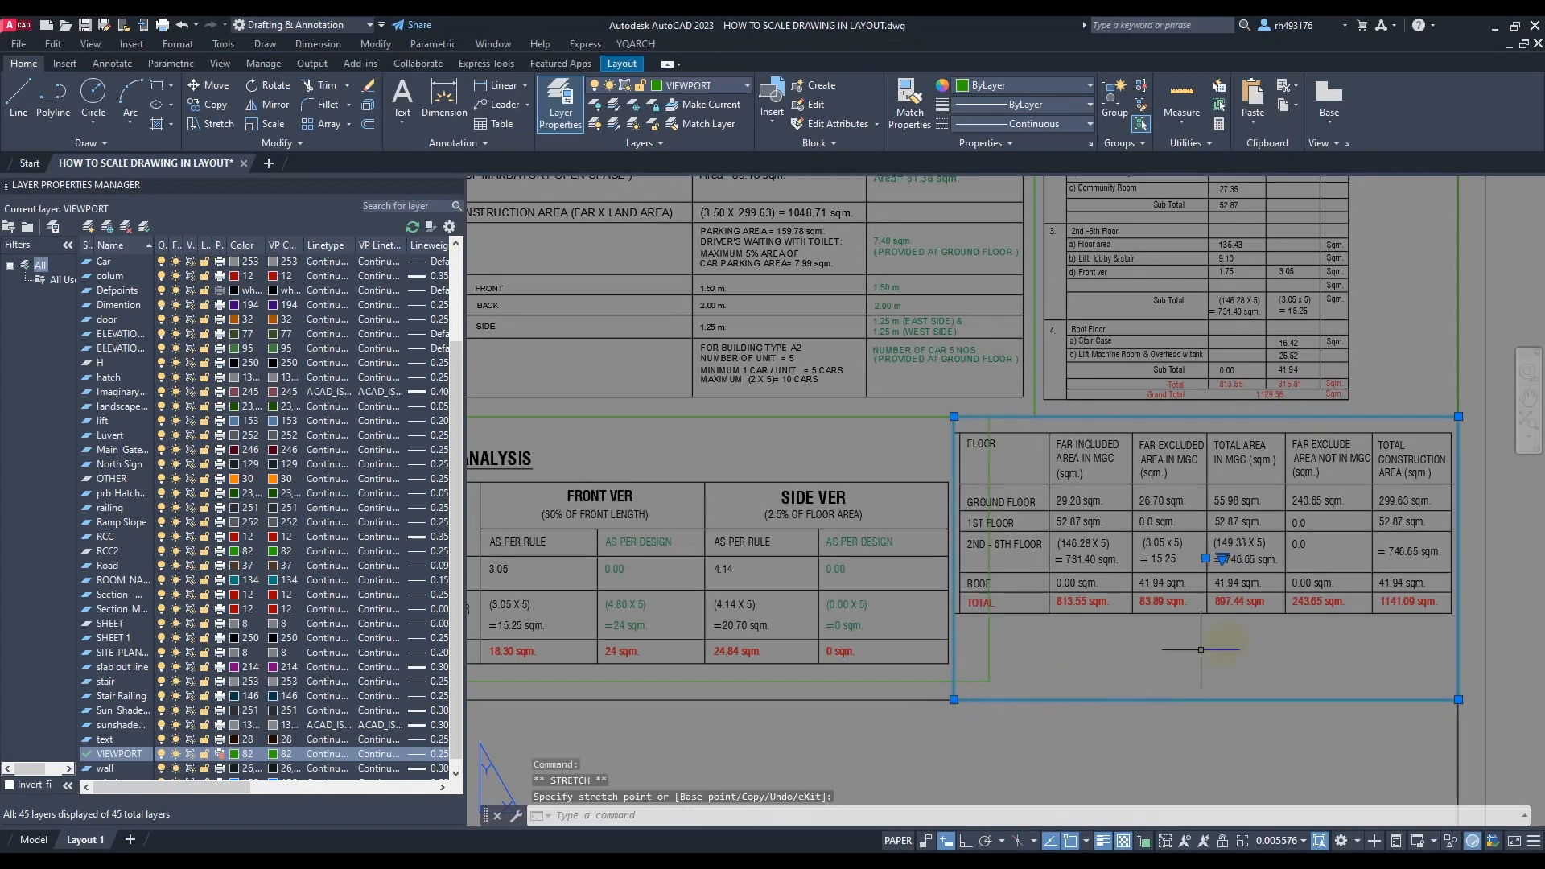
{"action": "scroll", "coordinate": [1301, 629], "scroll_direction": "down", "scroll_amount": 2}
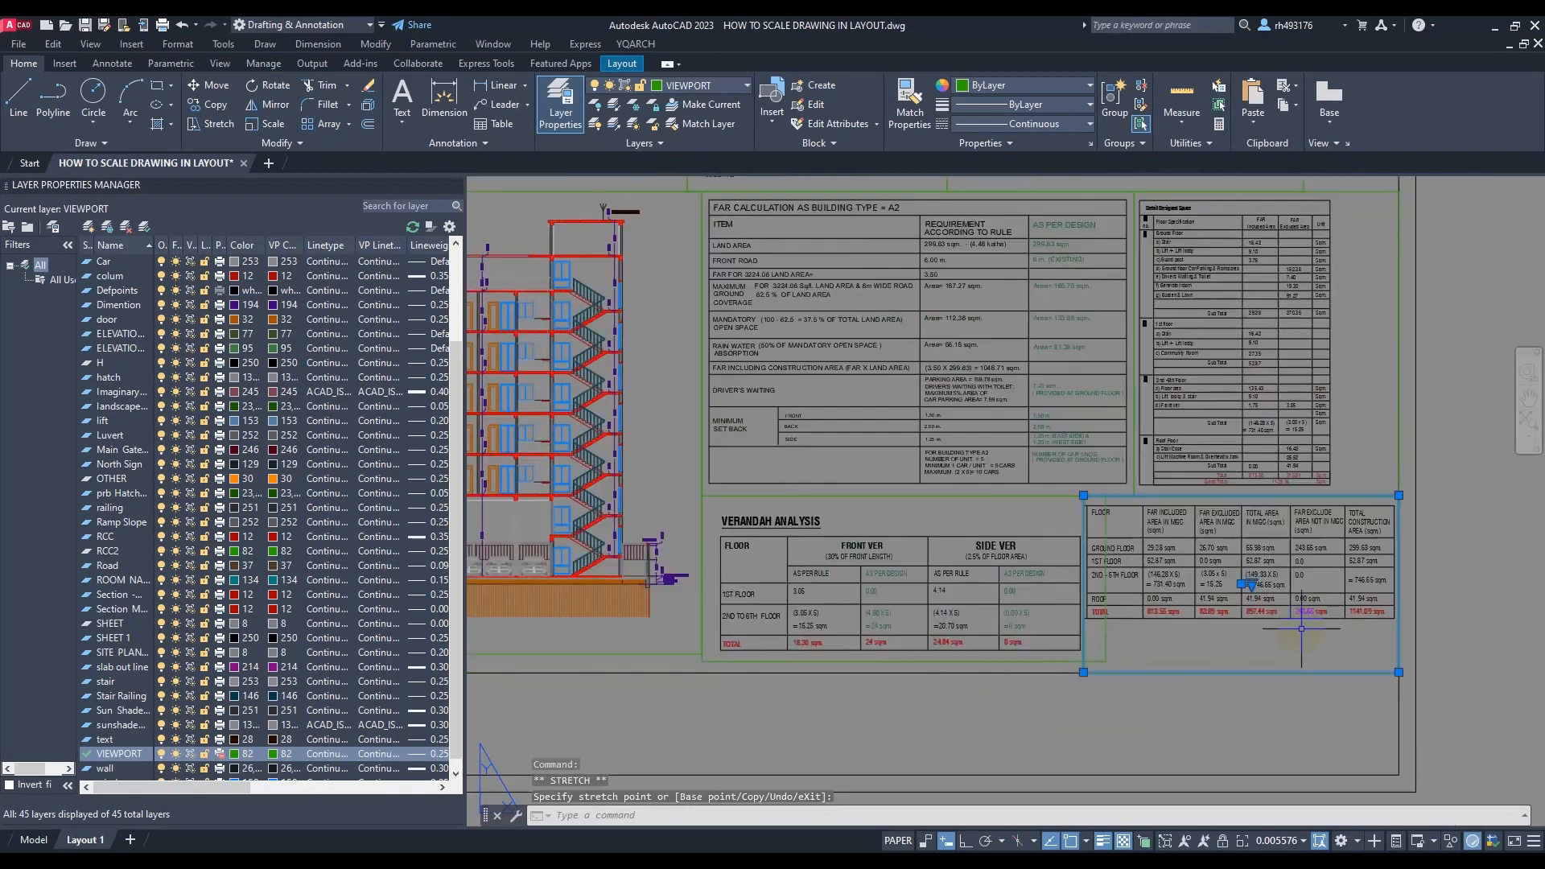
Shift the Verandah Analysis table towards the upper corner of its viewport beside section B-B, and return to paper space
{"action": "double_click", "coordinate": [711, 627]}
{"action": "middle_click_drag", "start_coordinate": [768, 624], "coordinate": [758, 613]}
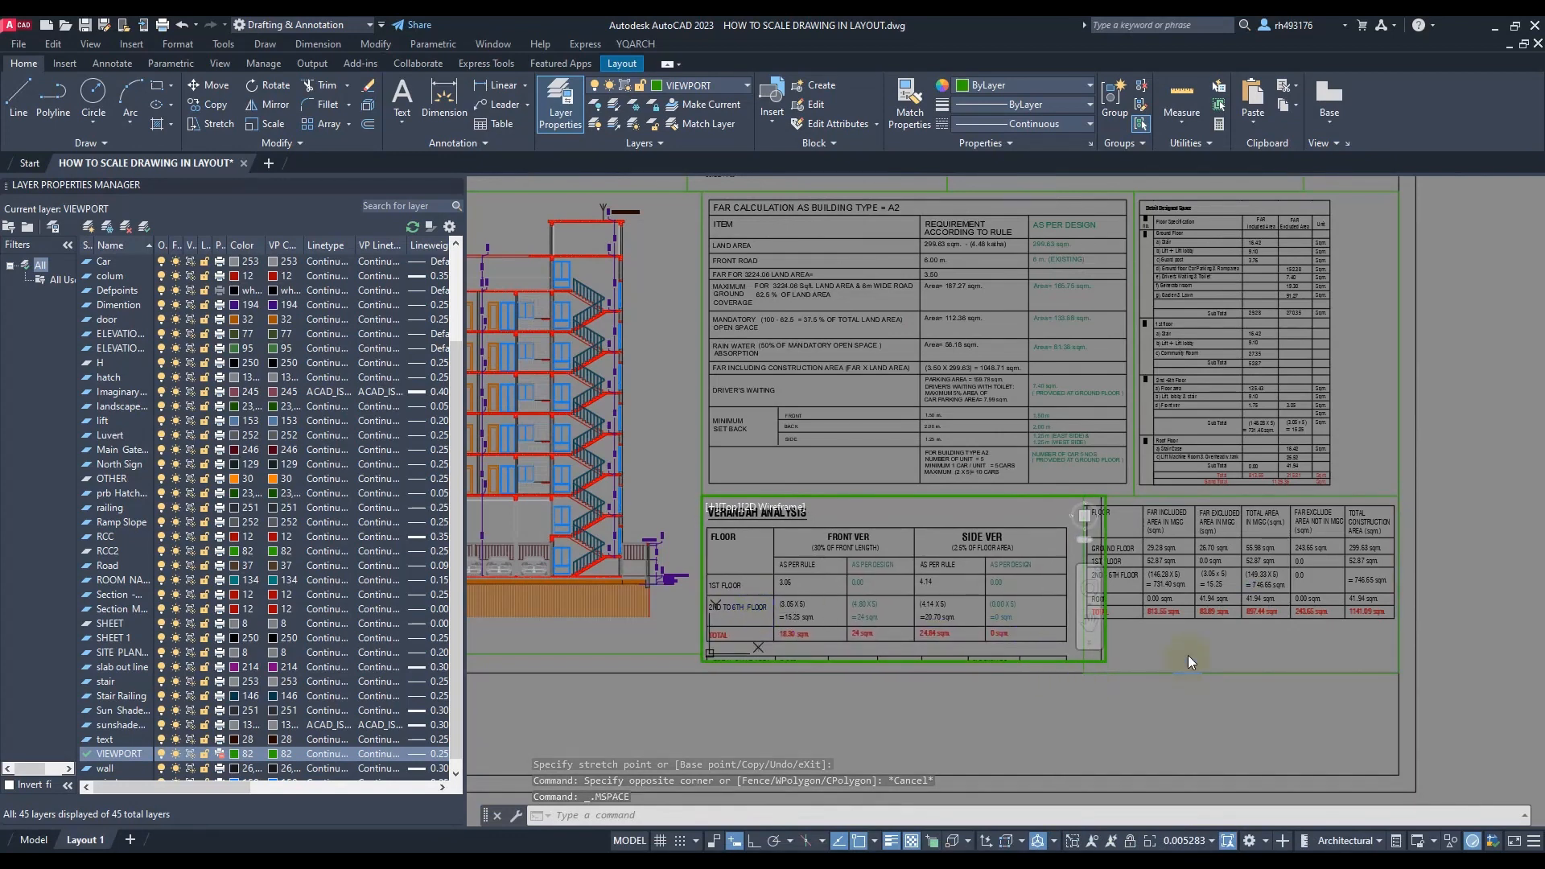
{"action": "left_click", "coordinate": [1169, 642]}
{"action": "double_click", "coordinate": [1035, 668]}
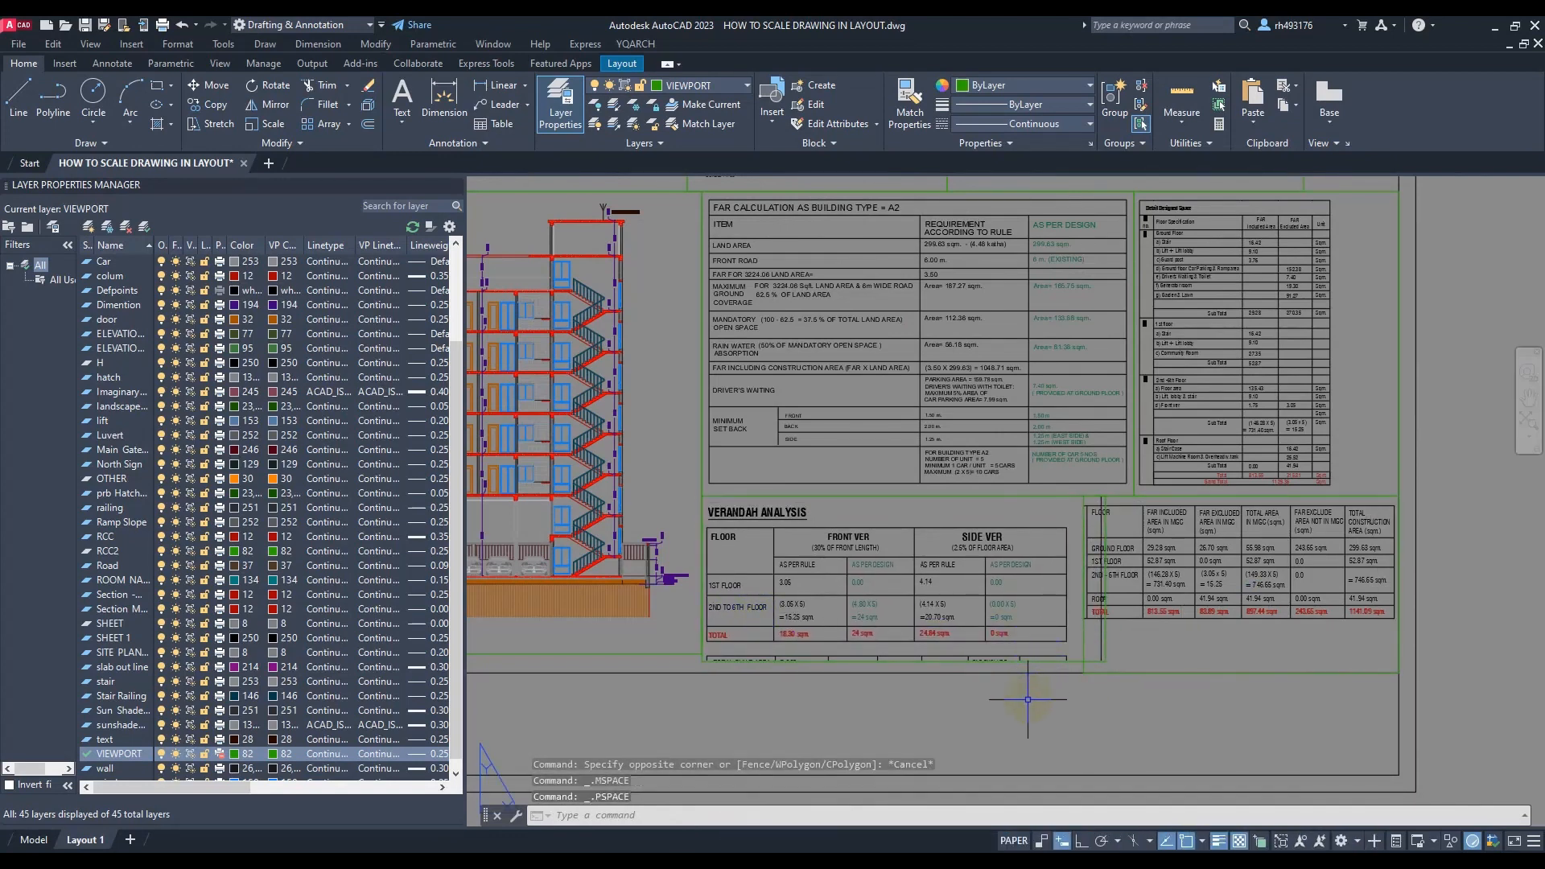
Shrink the Verandah Analysis viewport from its lower corner so that it ends just past its own table on both sides
{"action": "left_click", "coordinate": [1027, 661]}
{"action": "scroll", "coordinate": [1104, 663], "scroll_direction": "up", "scroll_amount": 5}
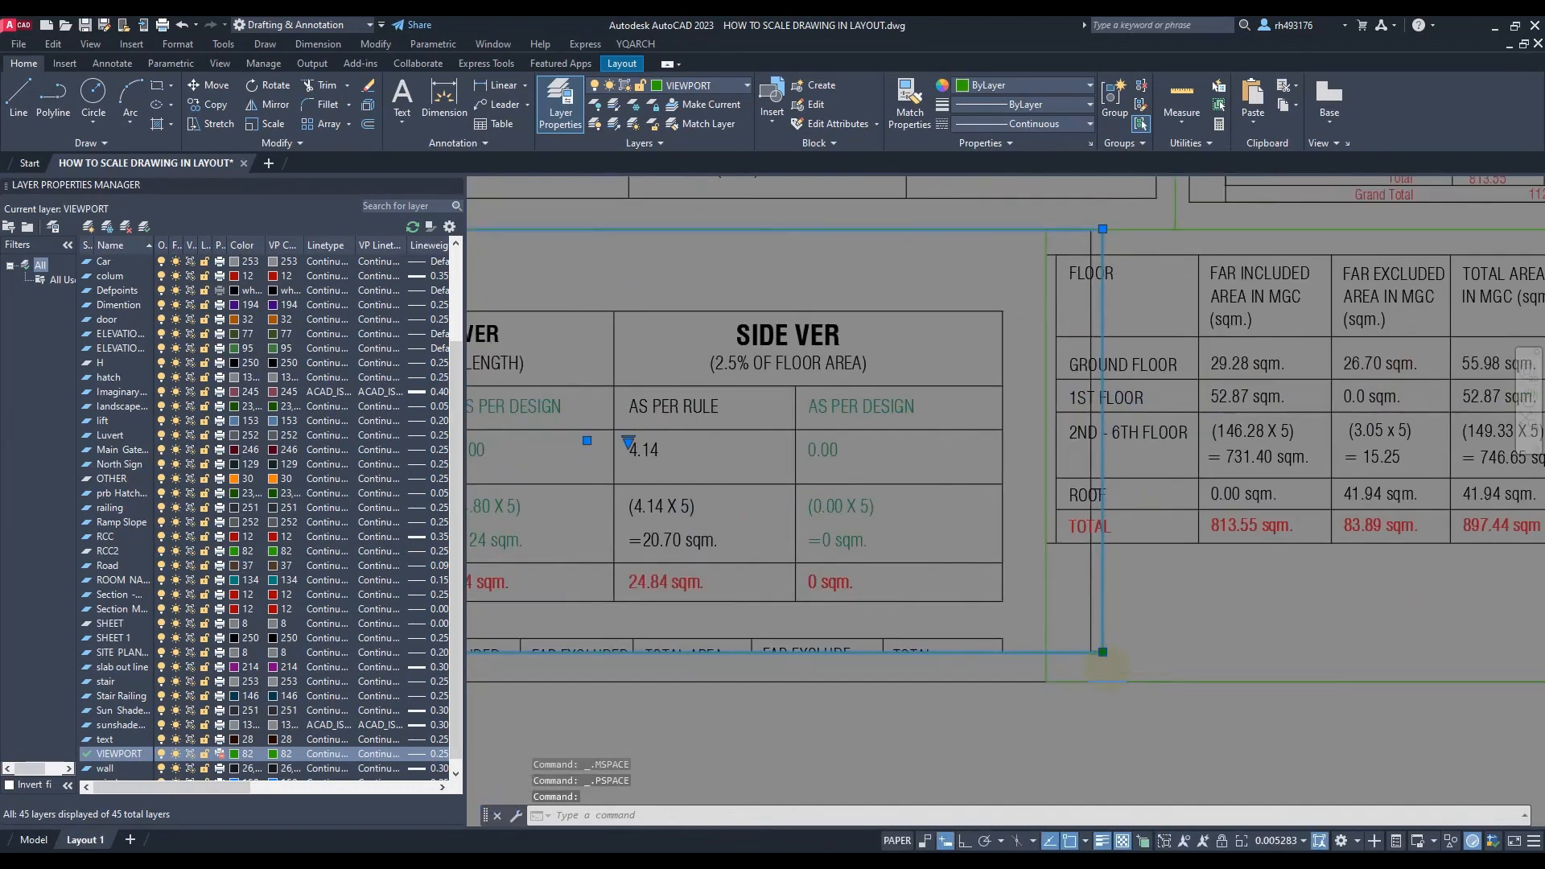
{"action": "left_click", "coordinate": [1099, 642]}
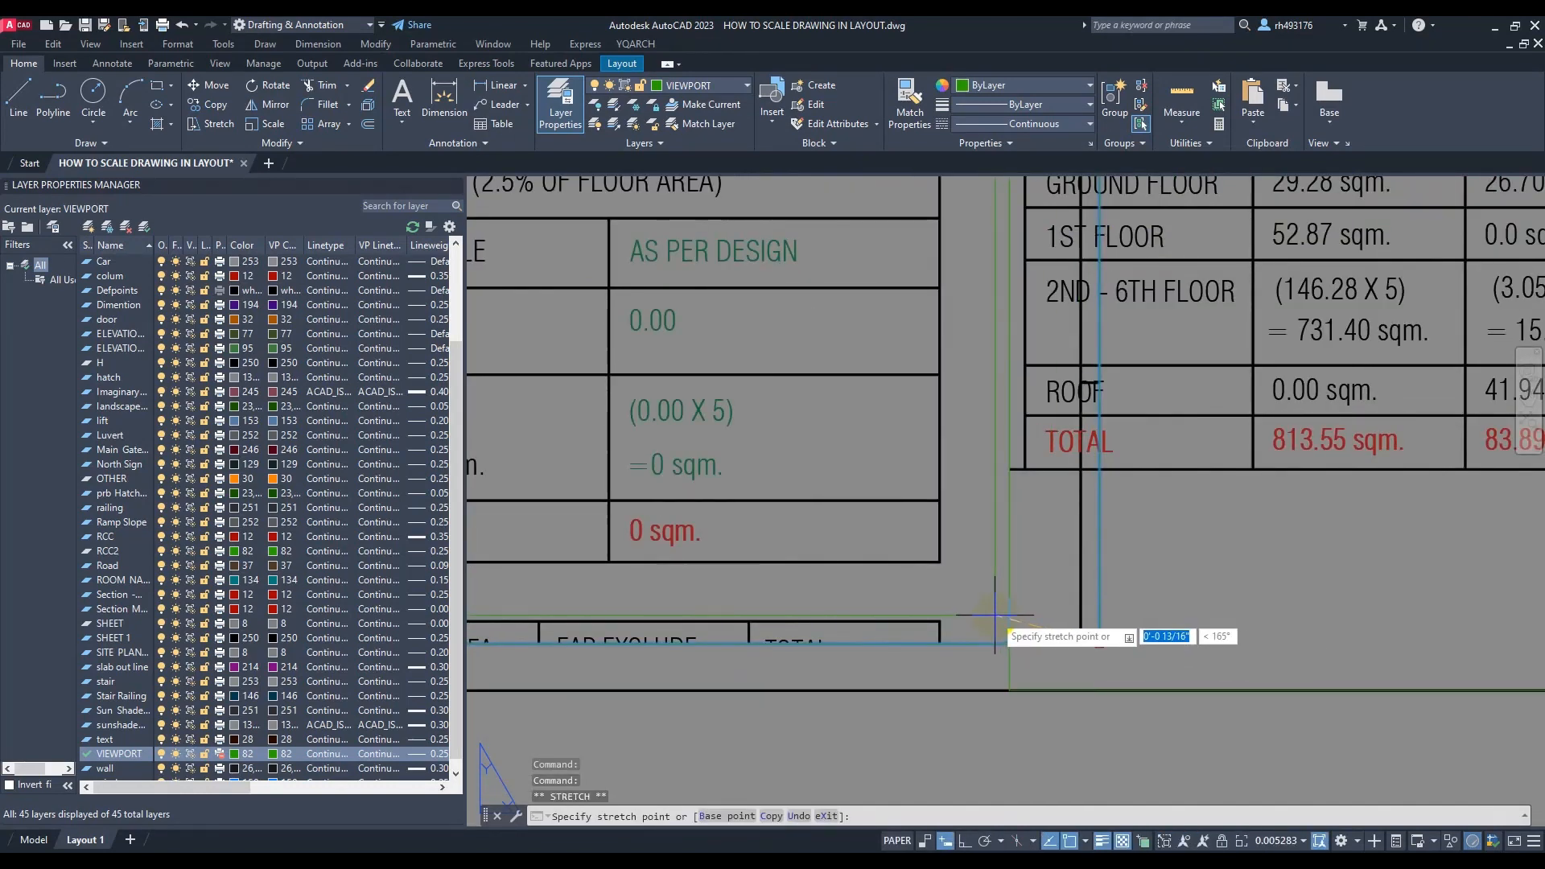
{"action": "left_click", "coordinate": [968, 606]}
{"action": "scroll", "coordinate": [969, 604], "scroll_direction": "down", "scroll_amount": 3}
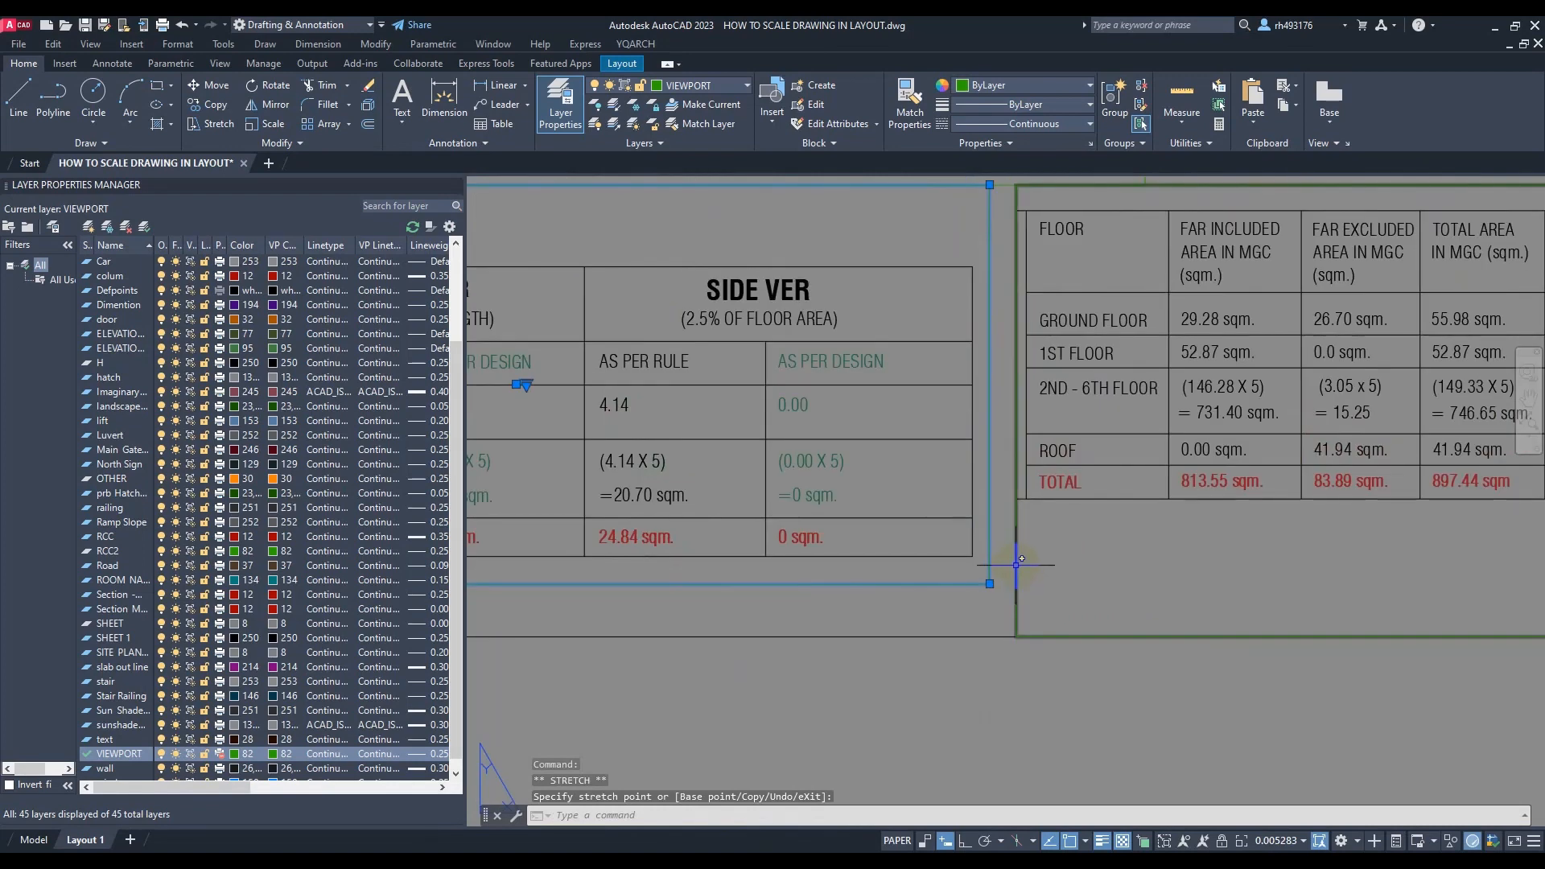
Stretch the Total Built Area viewport's near edge until it meets the edge of the Verandah Analysis viewport
{"action": "left_click", "coordinate": [1010, 582]}
{"action": "left_click", "coordinate": [1011, 620]}
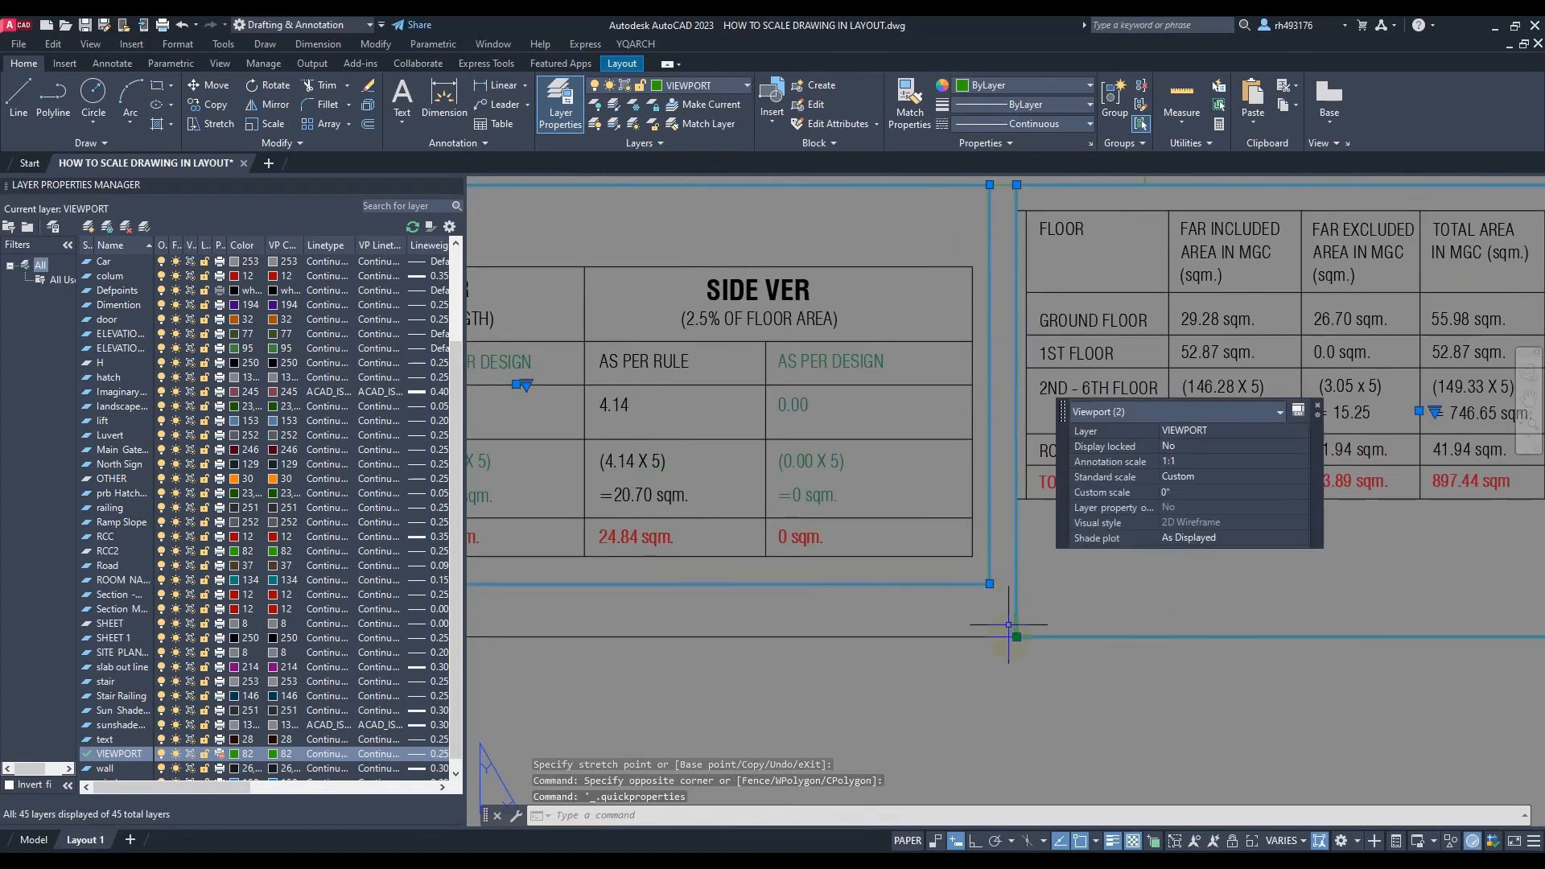
{"action": "left_click", "coordinate": [1017, 637]}
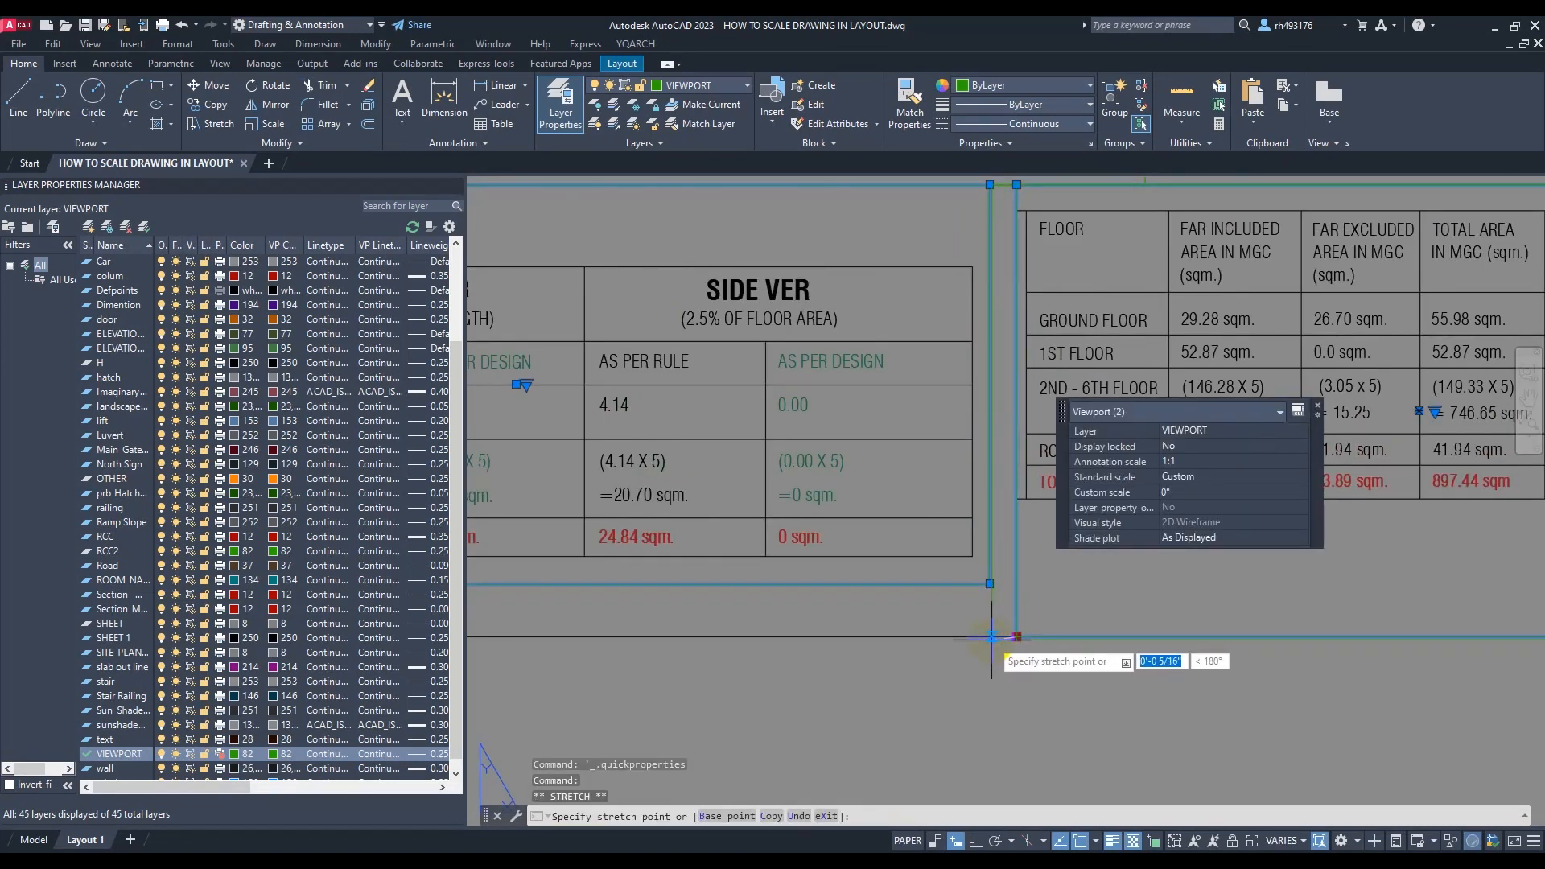
{"action": "left_click", "coordinate": [990, 637]}
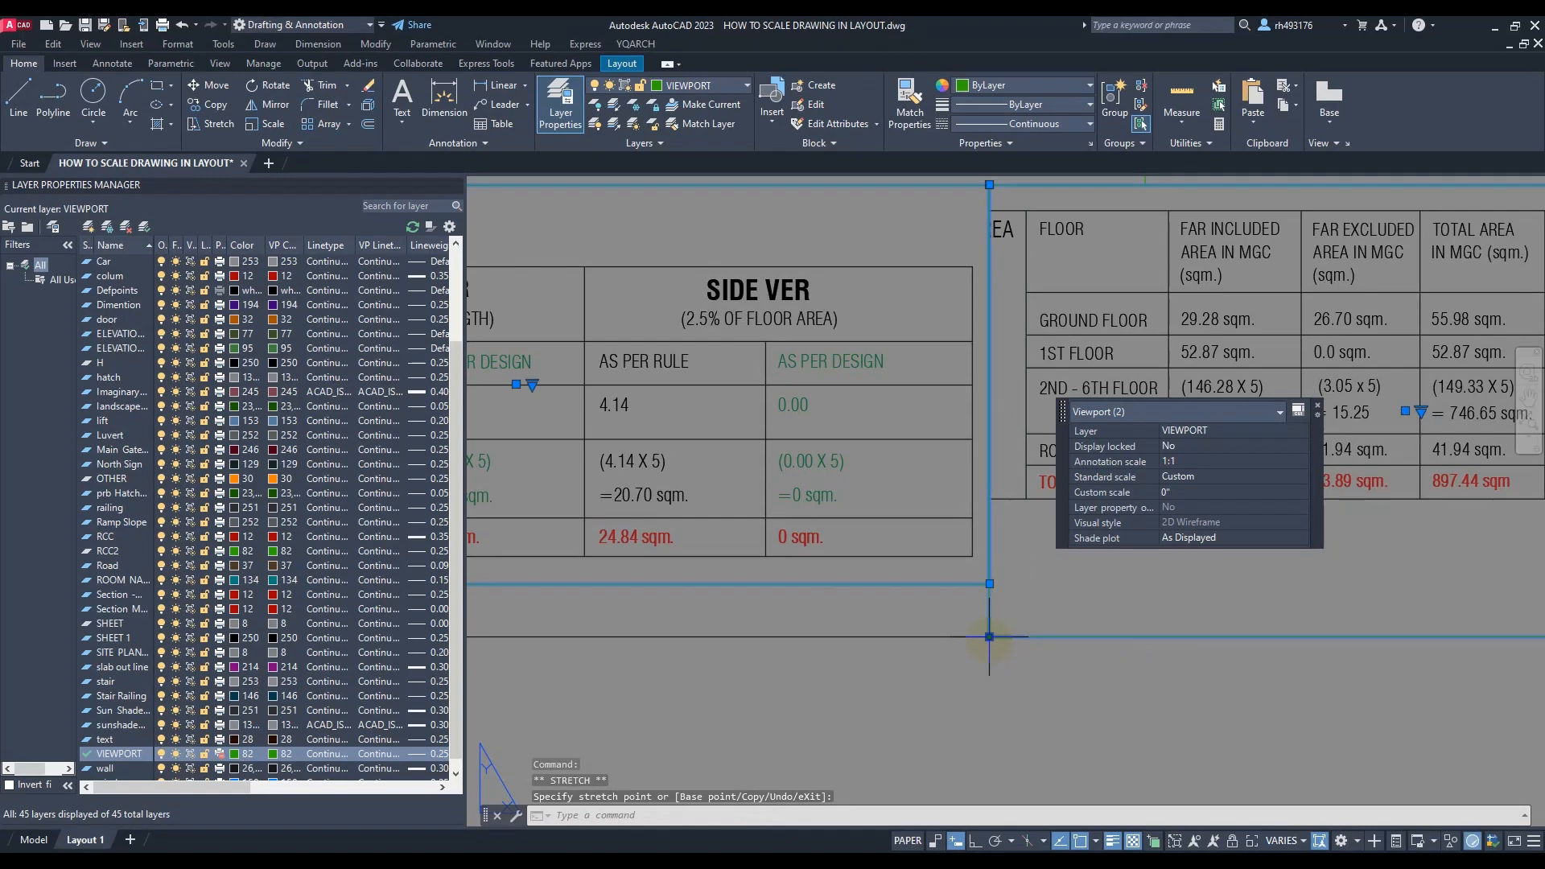
Reduce and reposition the Total Built Area table so that it fits completely inside its viewport, and return to paper space
{"action": "double_click", "coordinate": [1036, 579]}
{"action": "scroll", "coordinate": [1100, 527], "scroll_direction": "down", "scroll_amount": 2}
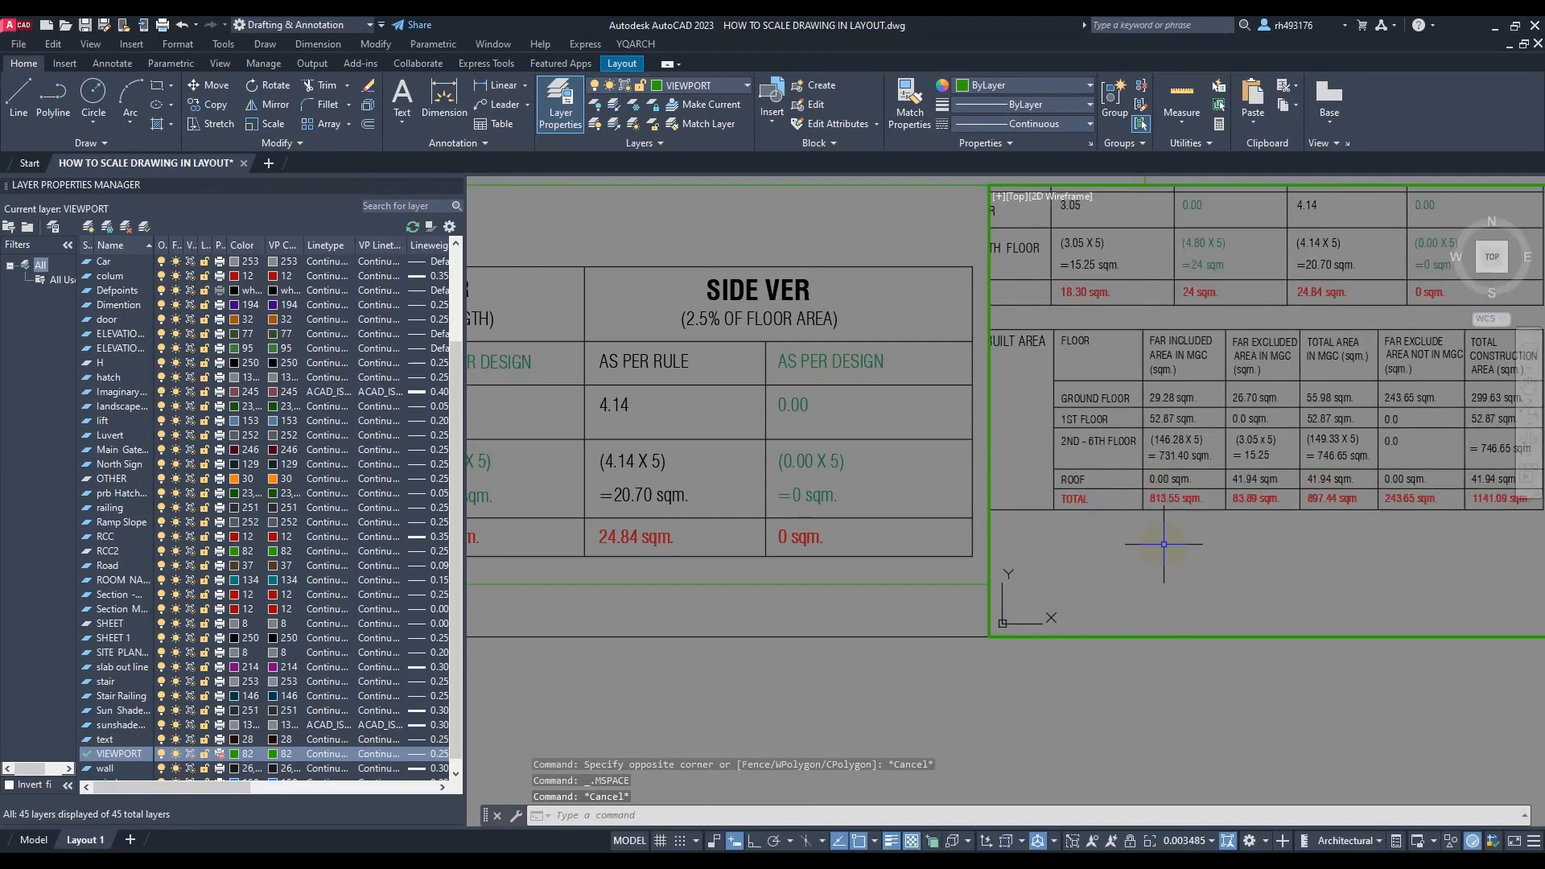
{"action": "middle_click_drag", "start_coordinate": [1164, 544], "coordinate": [1208, 491]}
{"action": "double_click", "coordinate": [965, 496]}
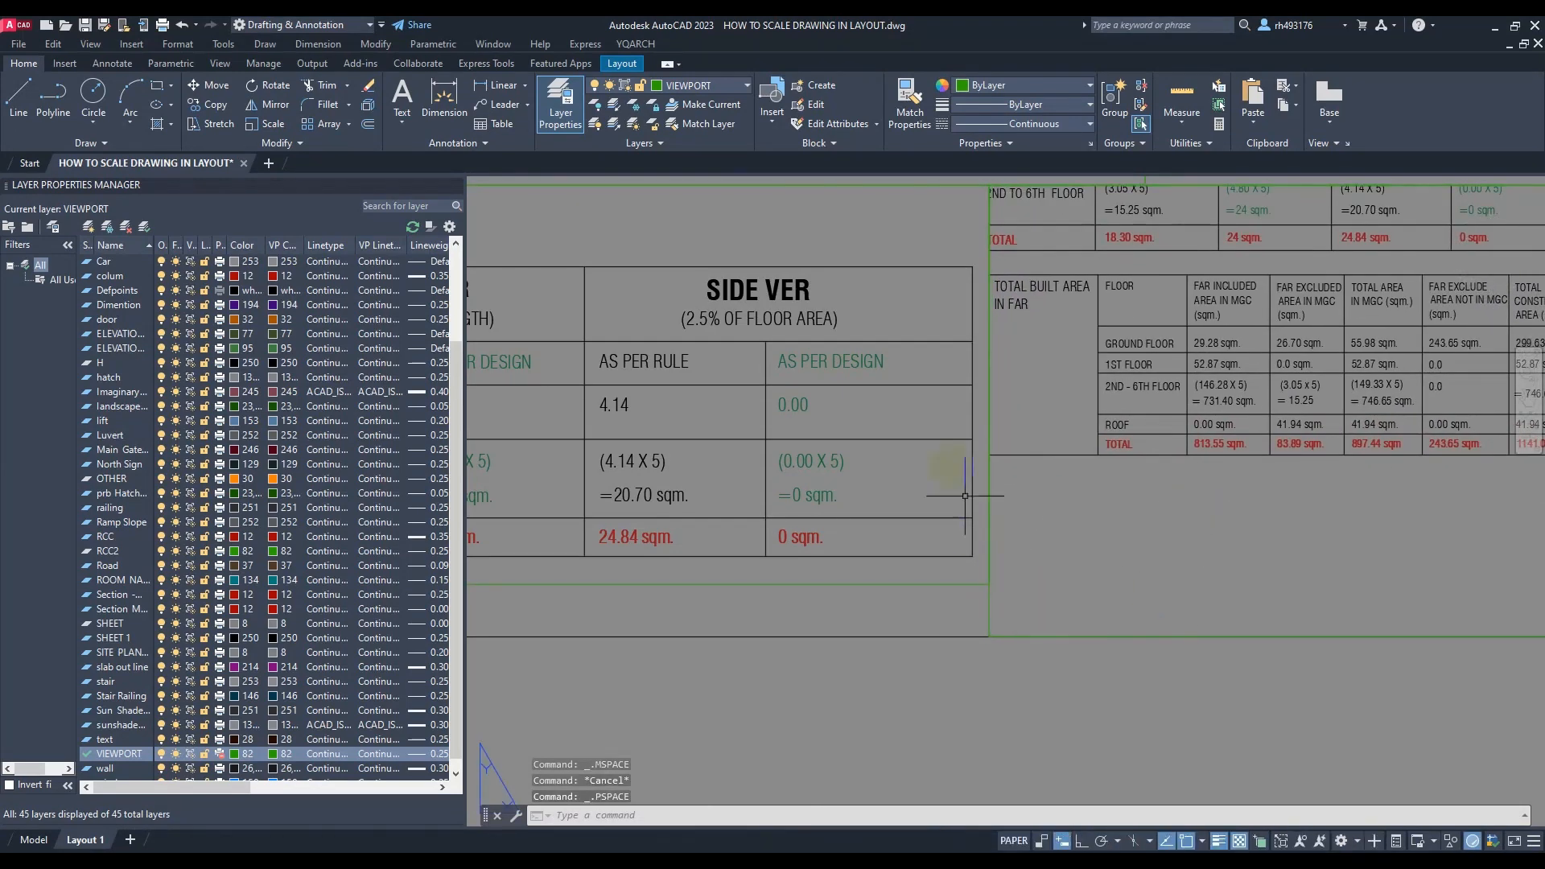
{"action": "scroll", "coordinate": [965, 496], "scroll_direction": "down", "scroll_amount": 4}
{"action": "scroll", "coordinate": [1123, 476], "scroll_direction": "up", "scroll_amount": 2}
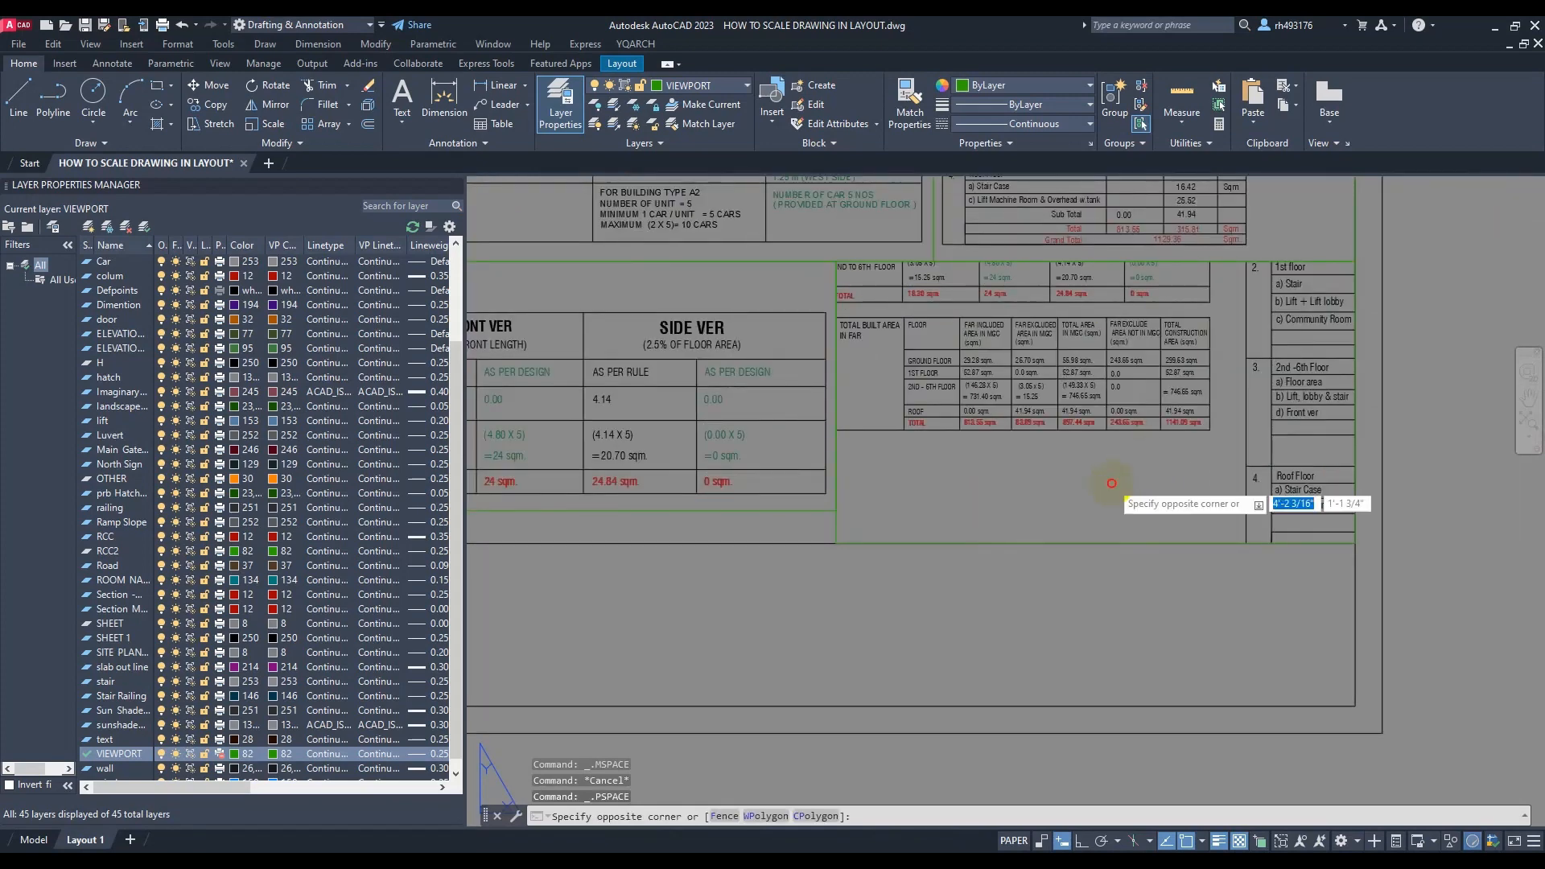
{"action": "double_click", "coordinate": [1112, 495]}
{"action": "scroll", "coordinate": [1163, 485], "scroll_direction": "up", "scroll_amount": 3}
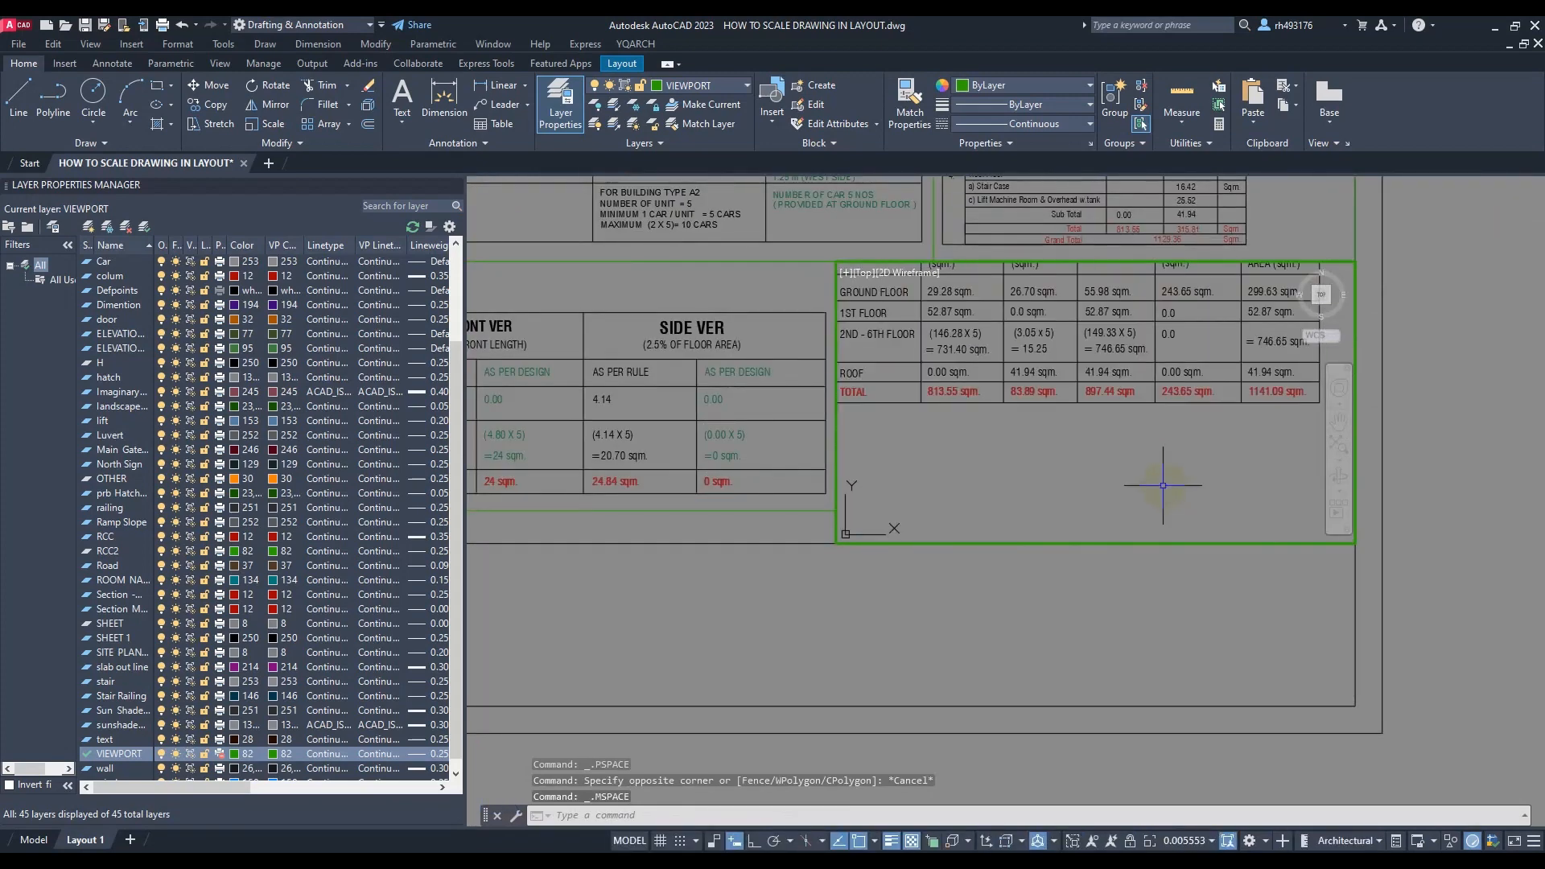
{"action": "scroll", "coordinate": [1182, 515], "scroll_direction": "down", "scroll_amount": 2}
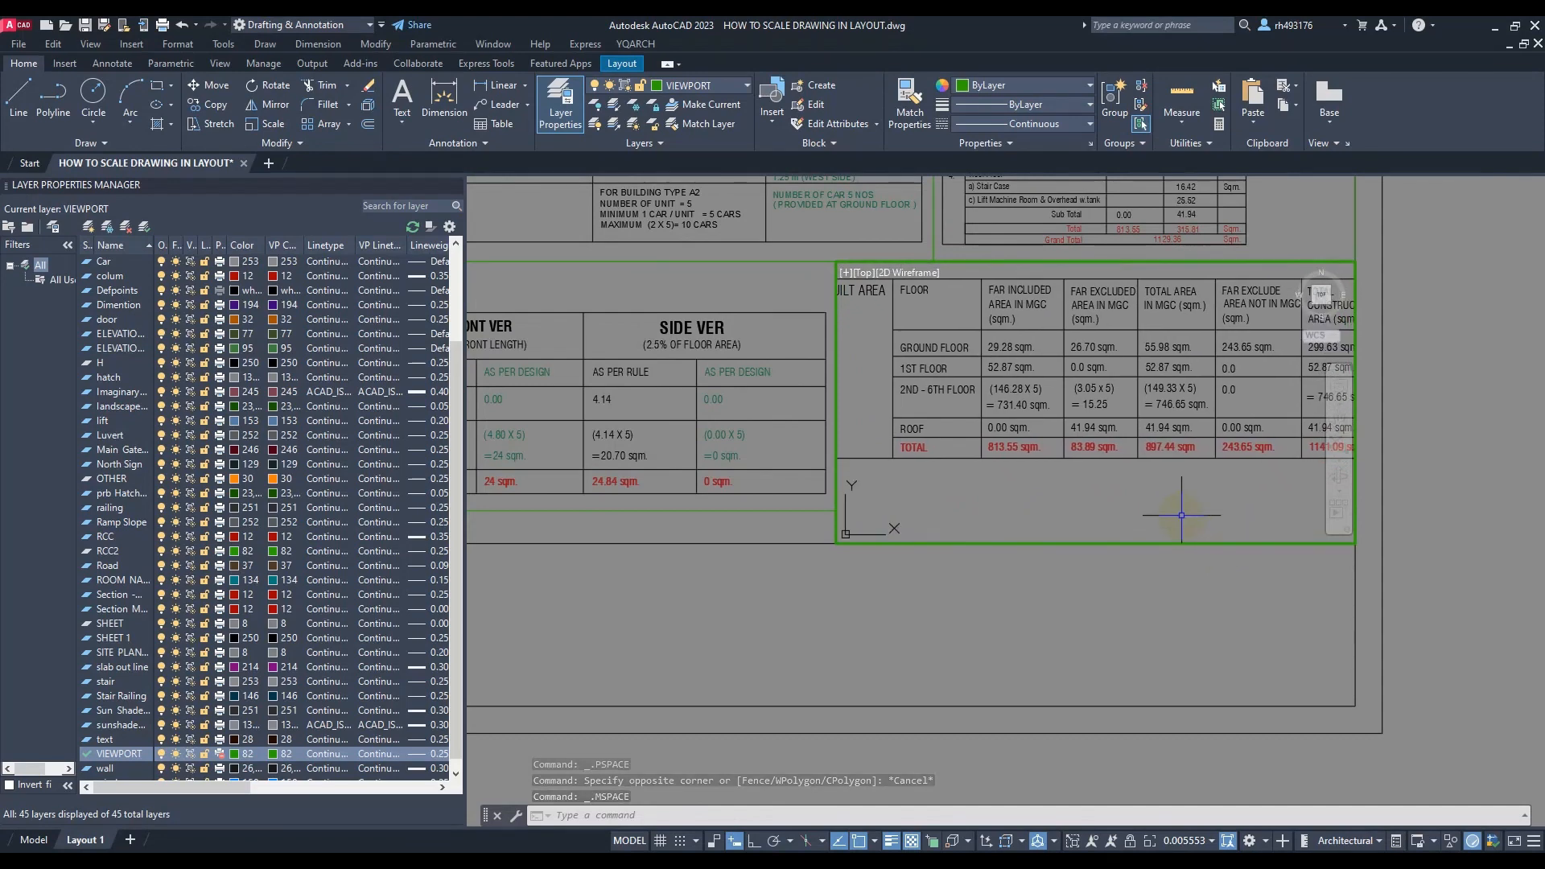
{"action": "middle_click_drag", "start_coordinate": [1186, 512], "coordinate": [1170, 445]}
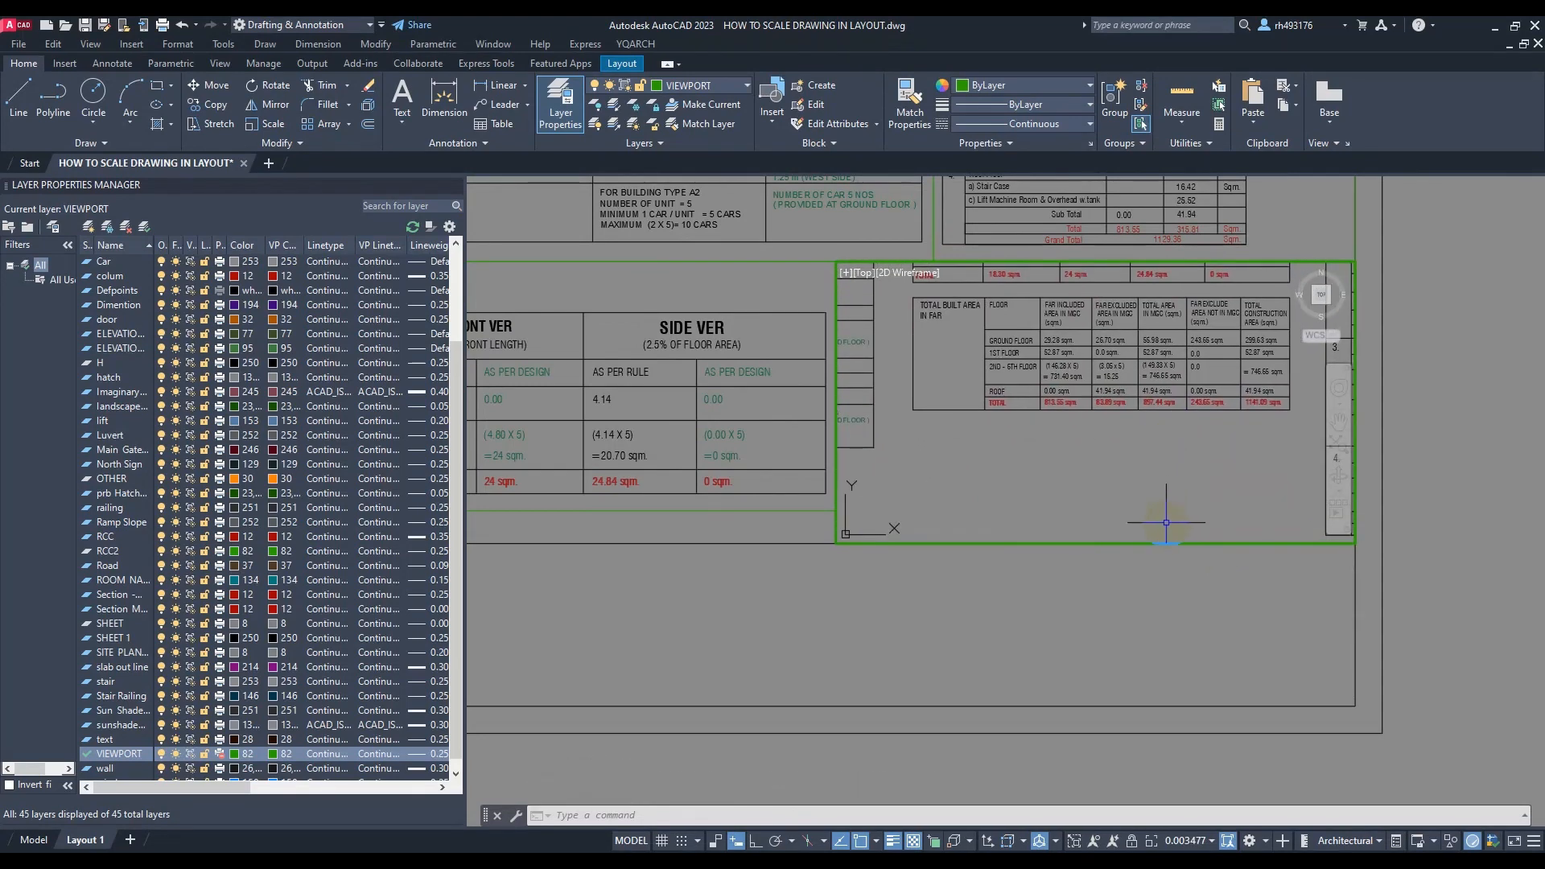
{"action": "double_click", "coordinate": [1436, 481]}
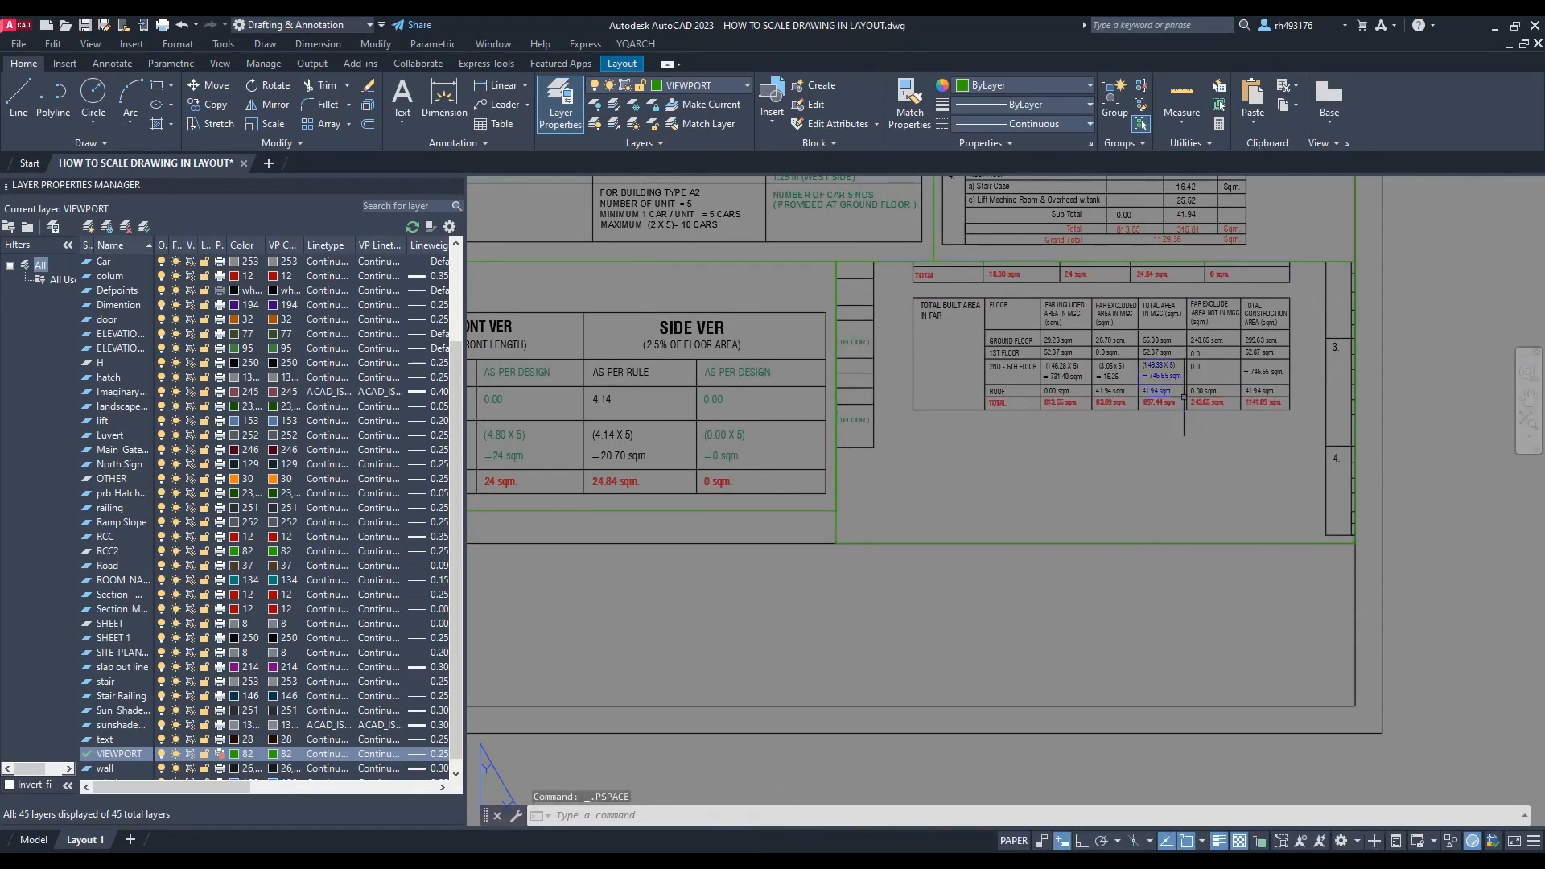
Crop the Total Built Area viewport from two opposite corners so that it frames only its own table
{"action": "left_click", "coordinate": [948, 543]}
{"action": "left_click", "coordinate": [836, 261]}
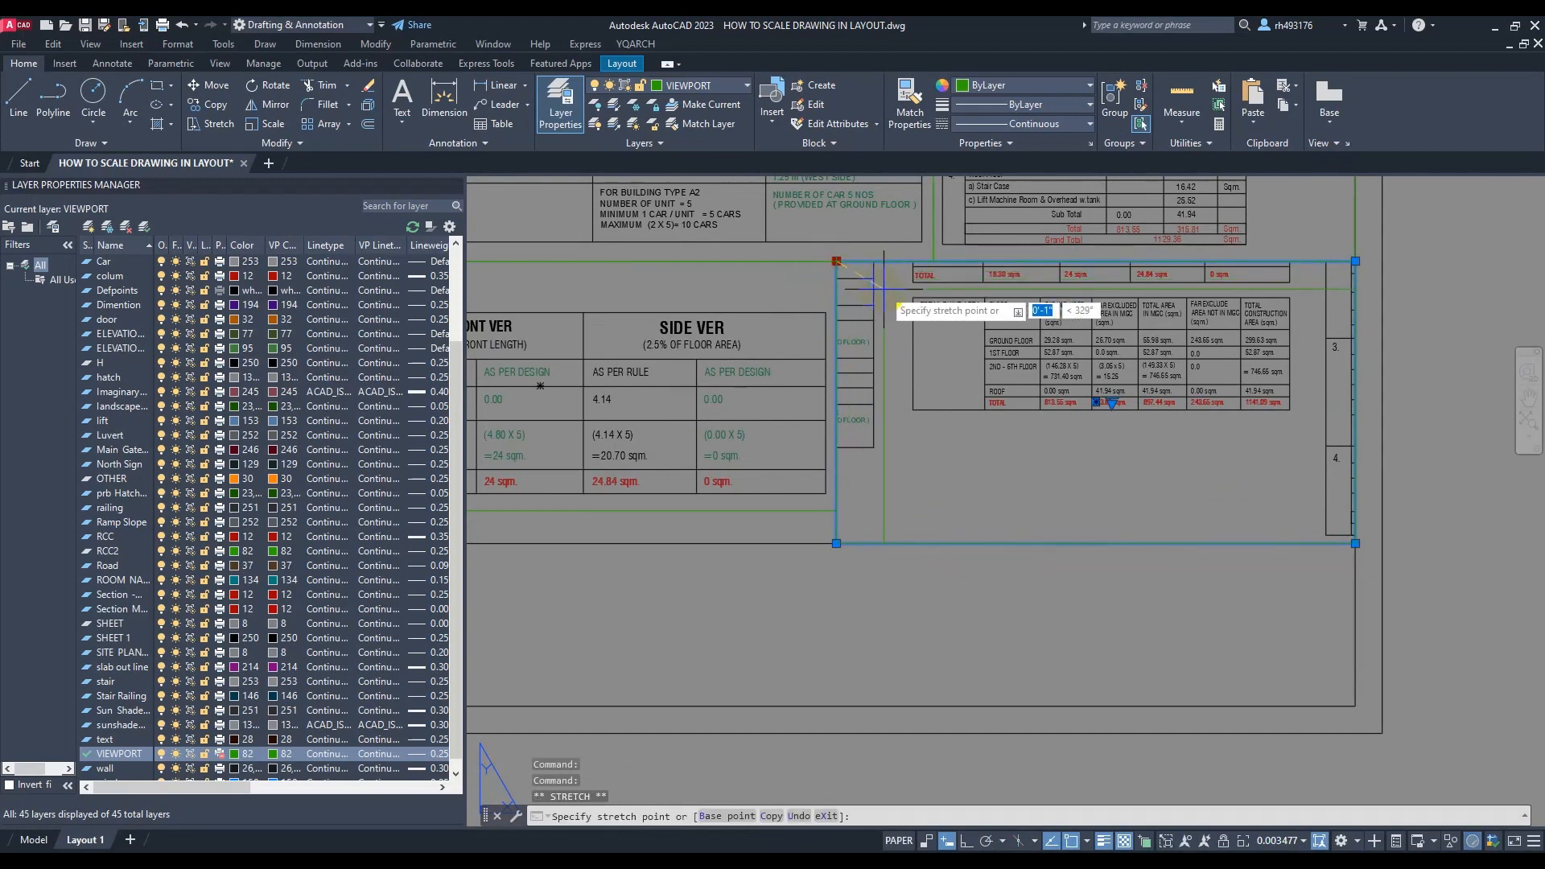
{"action": "left_click", "coordinate": [892, 288]}
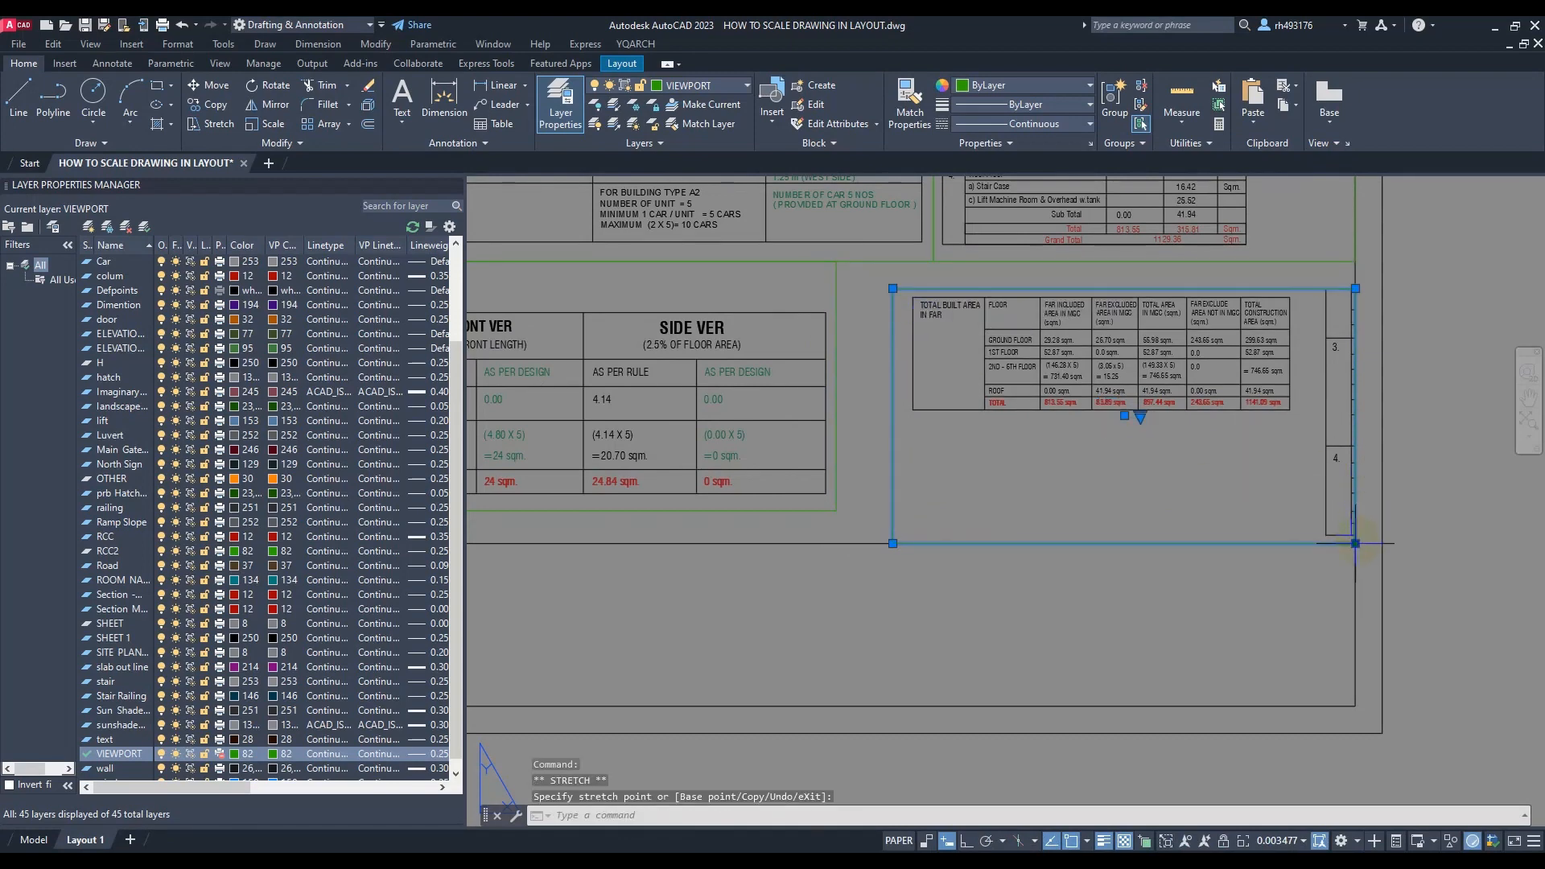
{"action": "left_click", "coordinate": [1304, 443]}
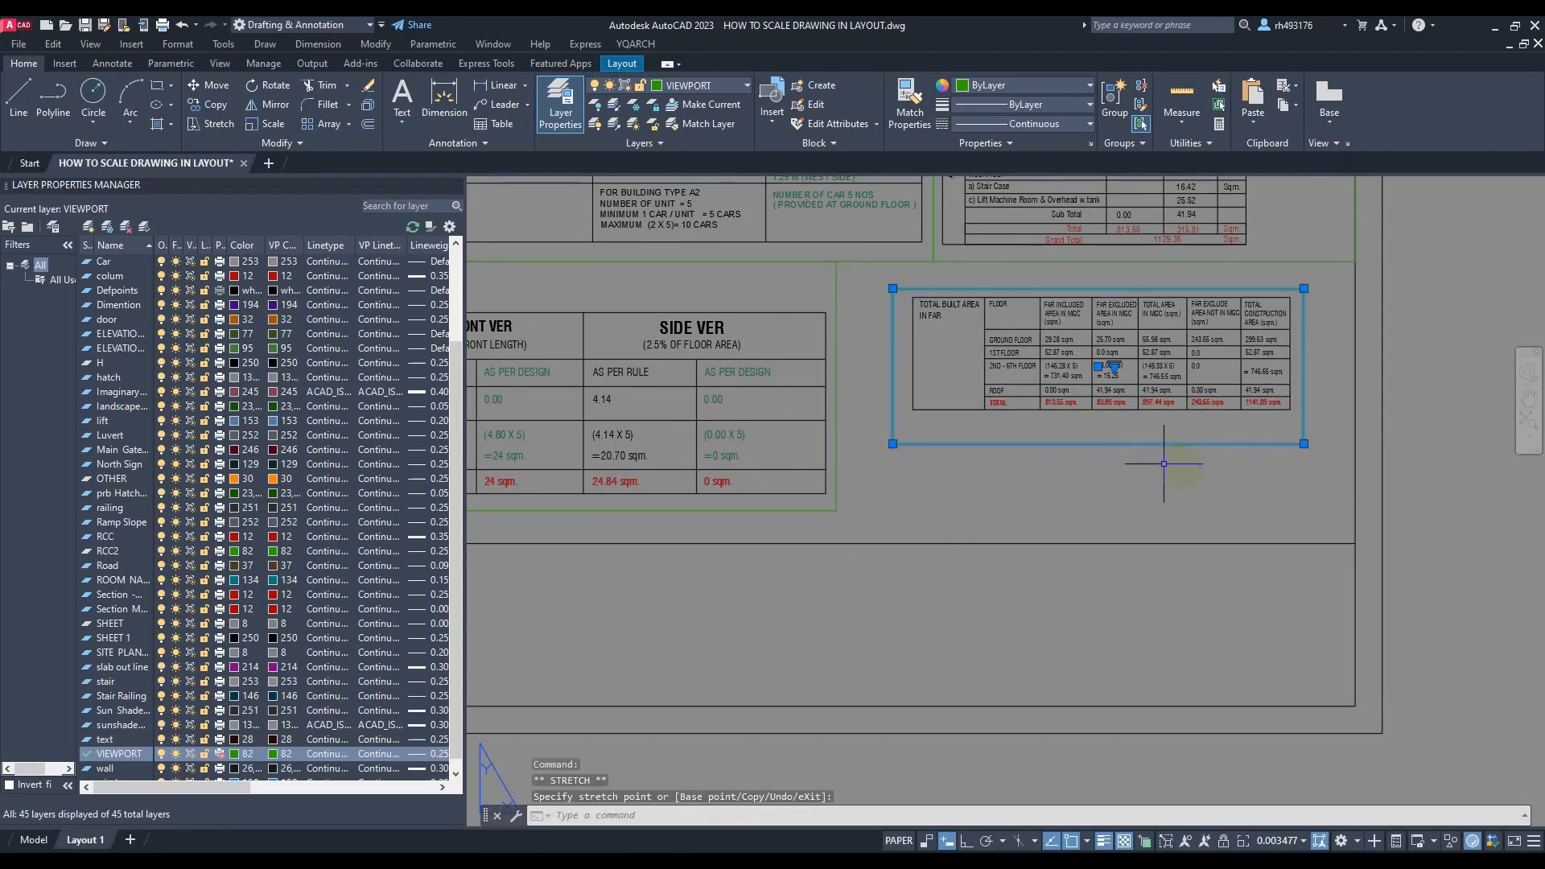
{"action": "key", "text": "Escape"}
Move the Total Built Area viewport against the Verandah Analysis viewport, aligning their upper corners beneath the FAR calculation
{"action": "scroll", "coordinate": [1245, 480], "scroll_direction": "down", "scroll_amount": 2}
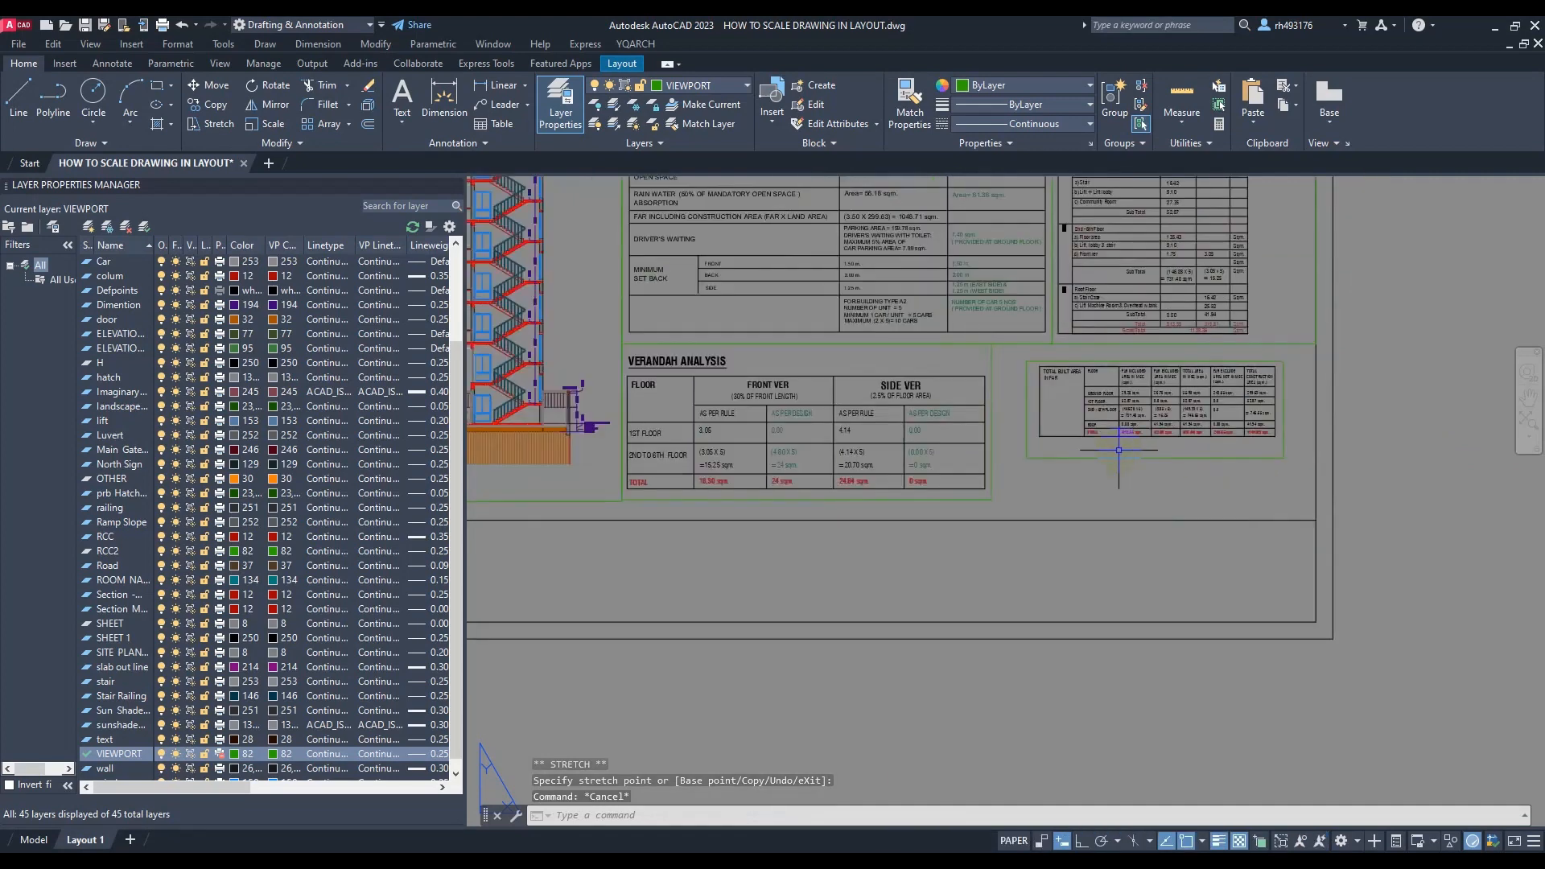
{"action": "left_click", "coordinate": [1027, 426]}
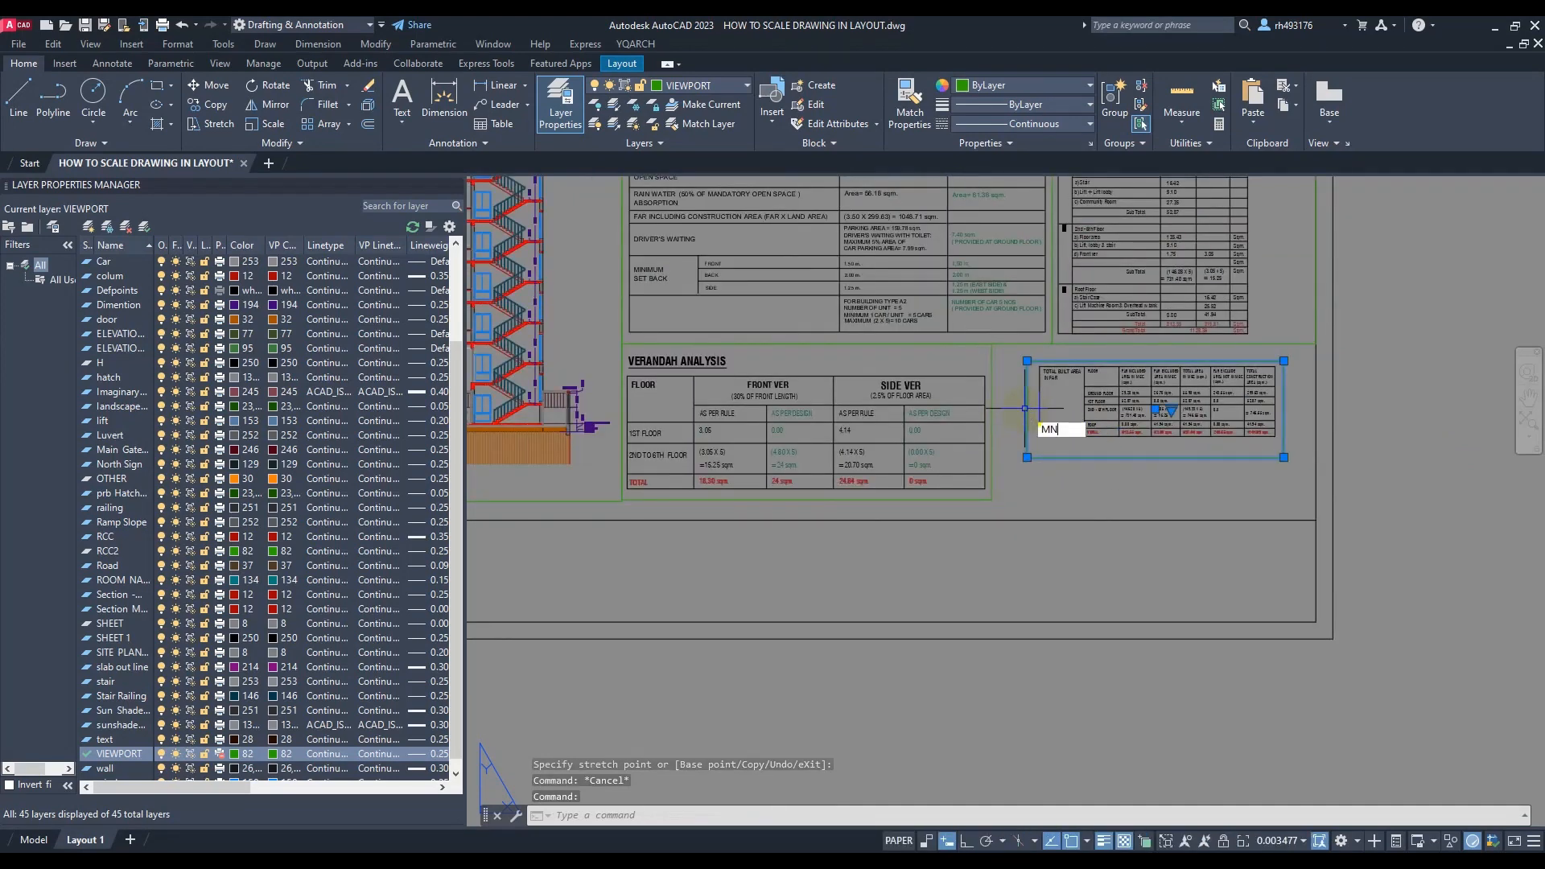
{"action": "key", "text": "Return"}
{"action": "left_click", "coordinate": [1027, 362]}
{"action": "key", "text": "Escape"}
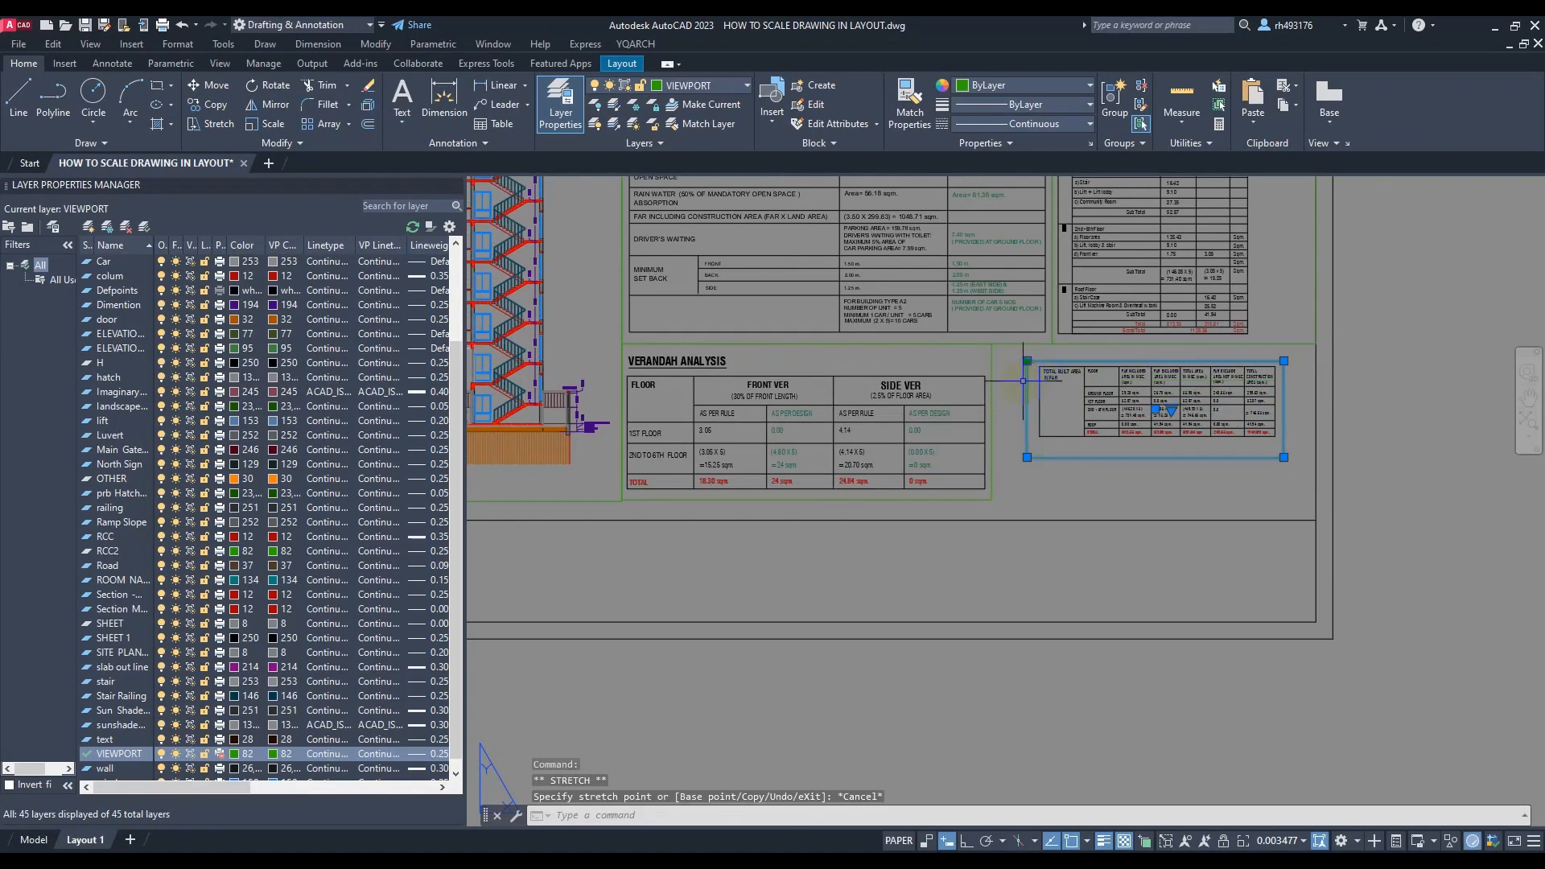
{"action": "type", "text": "m"}
{"action": "key", "text": "Return"}
{"action": "left_click", "coordinate": [1027, 361]}
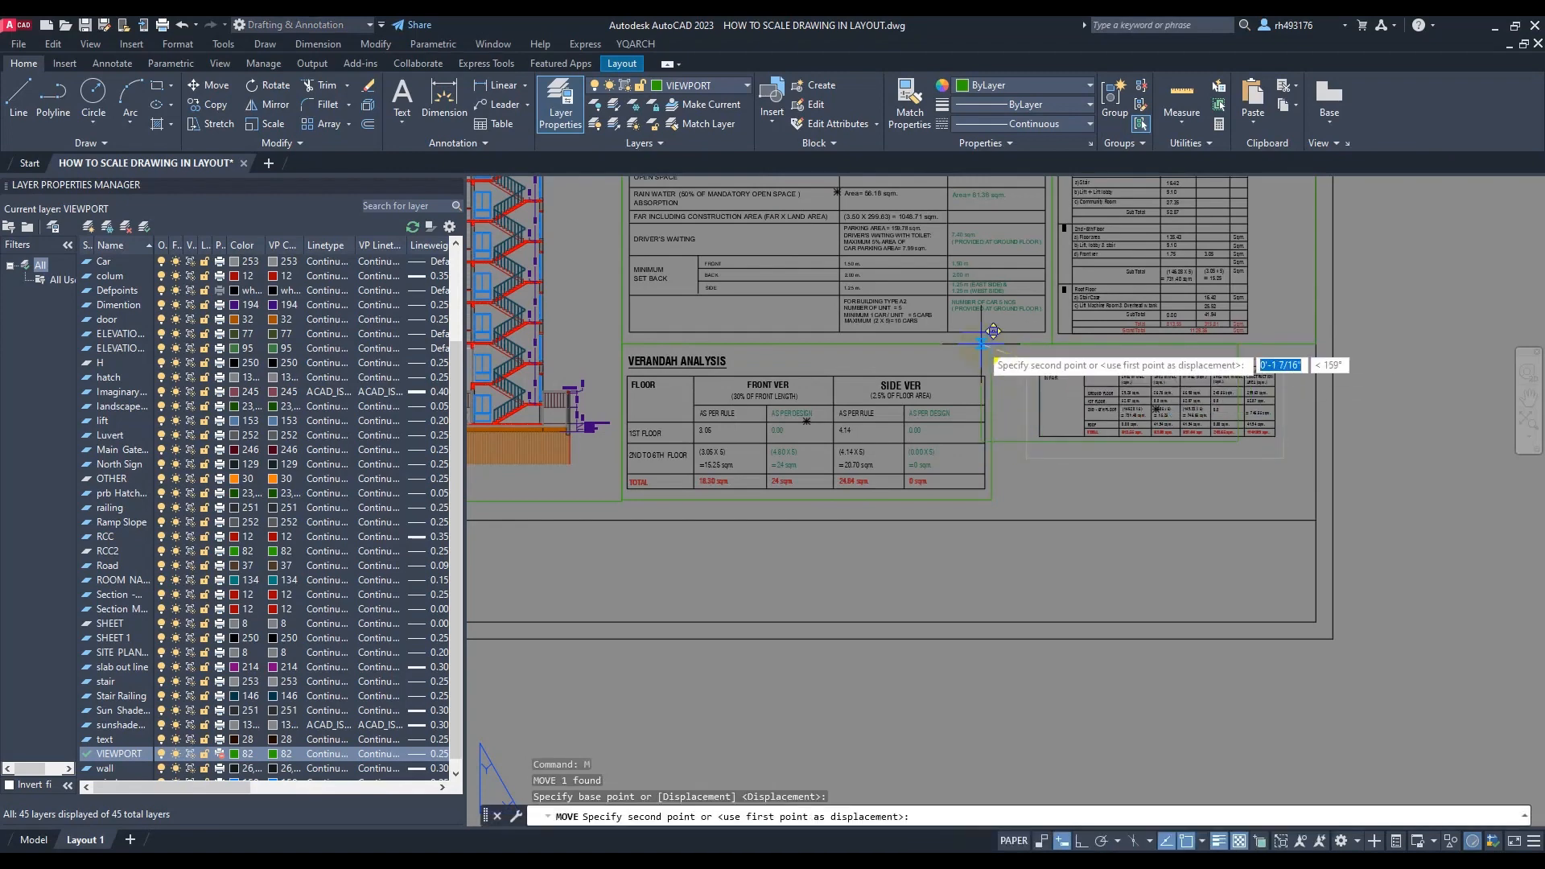
{"action": "left_click", "coordinate": [1004, 331]}
Examine the whole sheet to check the arrangement of the plan, elevation, section and area table viewports
{"action": "scroll", "coordinate": [1004, 331], "scroll_direction": "down", "scroll_amount": 6}
{"action": "scroll", "coordinate": [1207, 306], "scroll_direction": "up", "scroll_amount": 3}
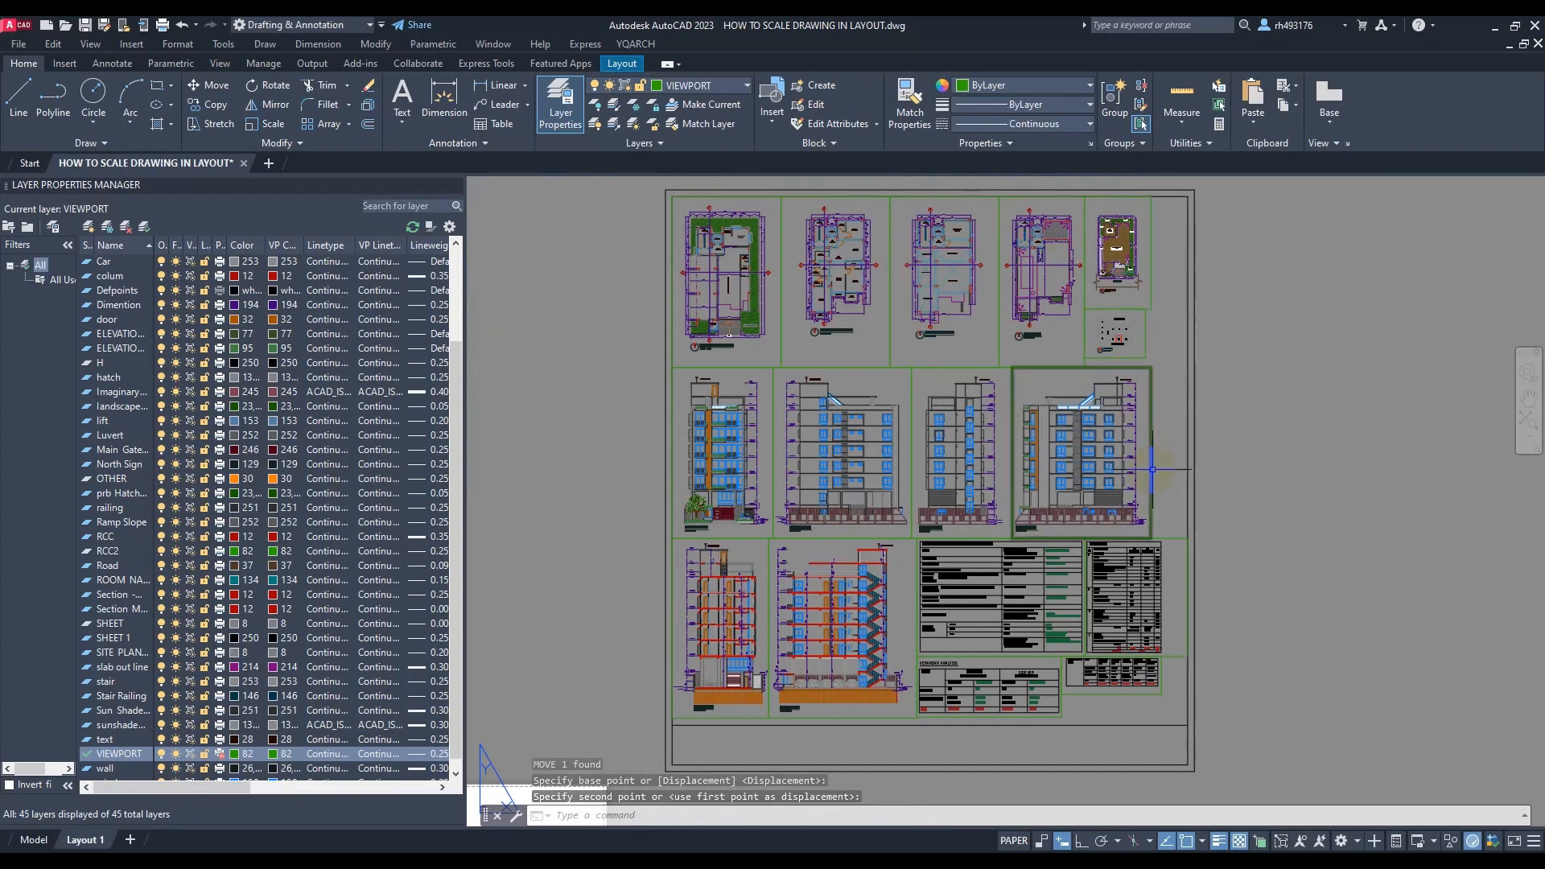
{"action": "mouse_move", "coordinate": [1152, 469]}
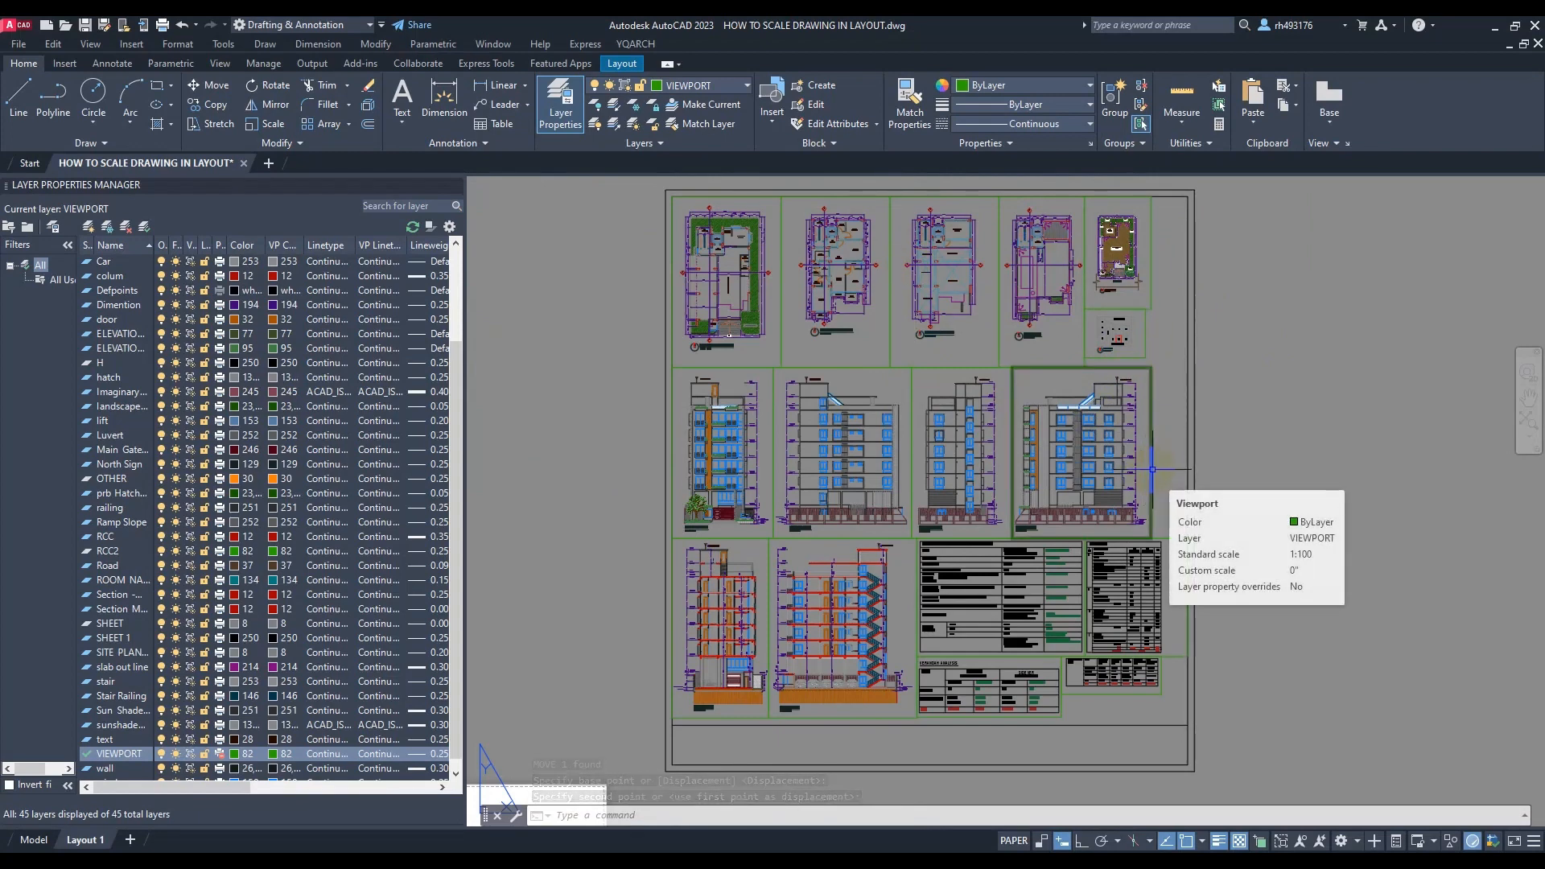
{"action": "scroll", "coordinate": [749, 432], "scroll_direction": "down", "scroll_amount": 3}
{"action": "scroll", "coordinate": [749, 425], "scroll_direction": "up", "scroll_amount": 2}
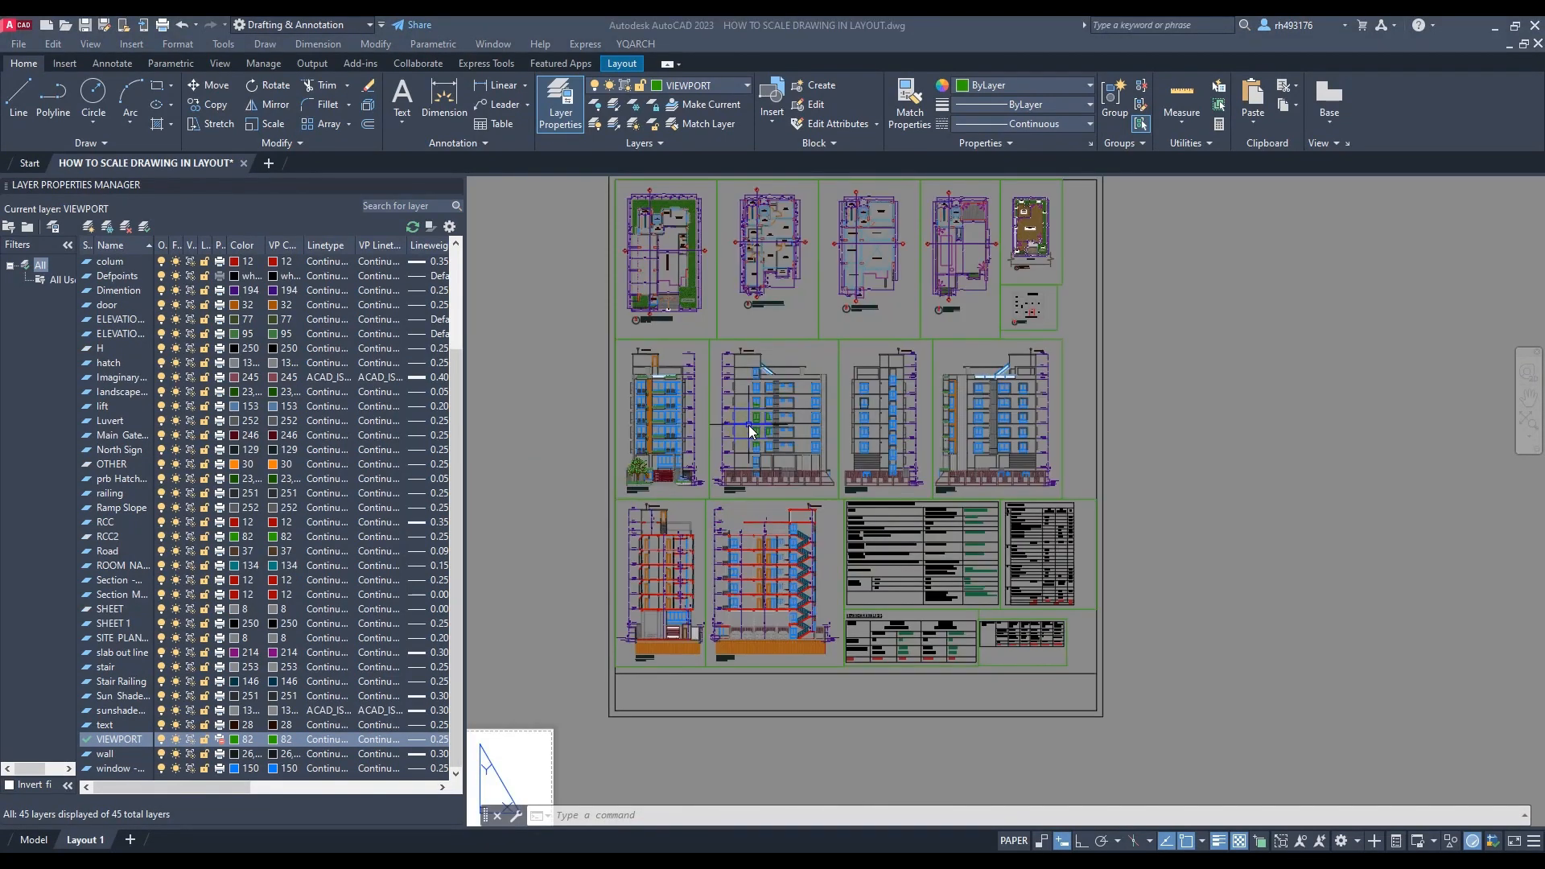
{"action": "scroll", "coordinate": [749, 425], "scroll_direction": "down", "scroll_amount": 2}
{"action": "scroll", "coordinate": [748, 425], "scroll_direction": "up", "scroll_amount": 2}
{"action": "scroll", "coordinate": [755, 423], "scroll_direction": "up", "scroll_amount": 2}
{"action": "scroll", "coordinate": [755, 423], "scroll_direction": "down", "scroll_amount": 2}
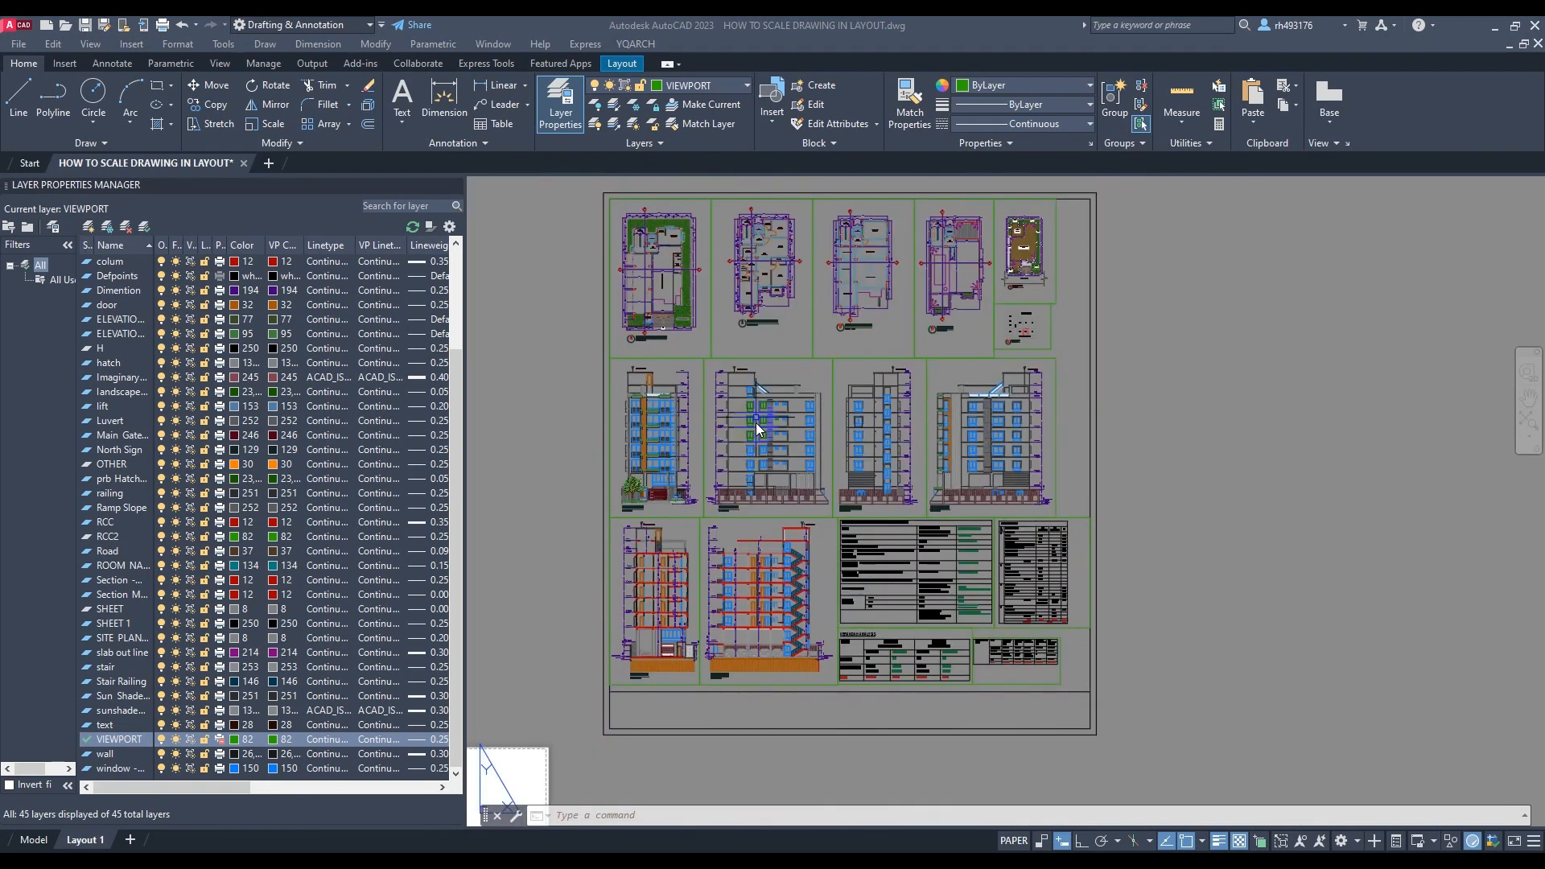
{"action": "left_click", "coordinate": [573, 185]}
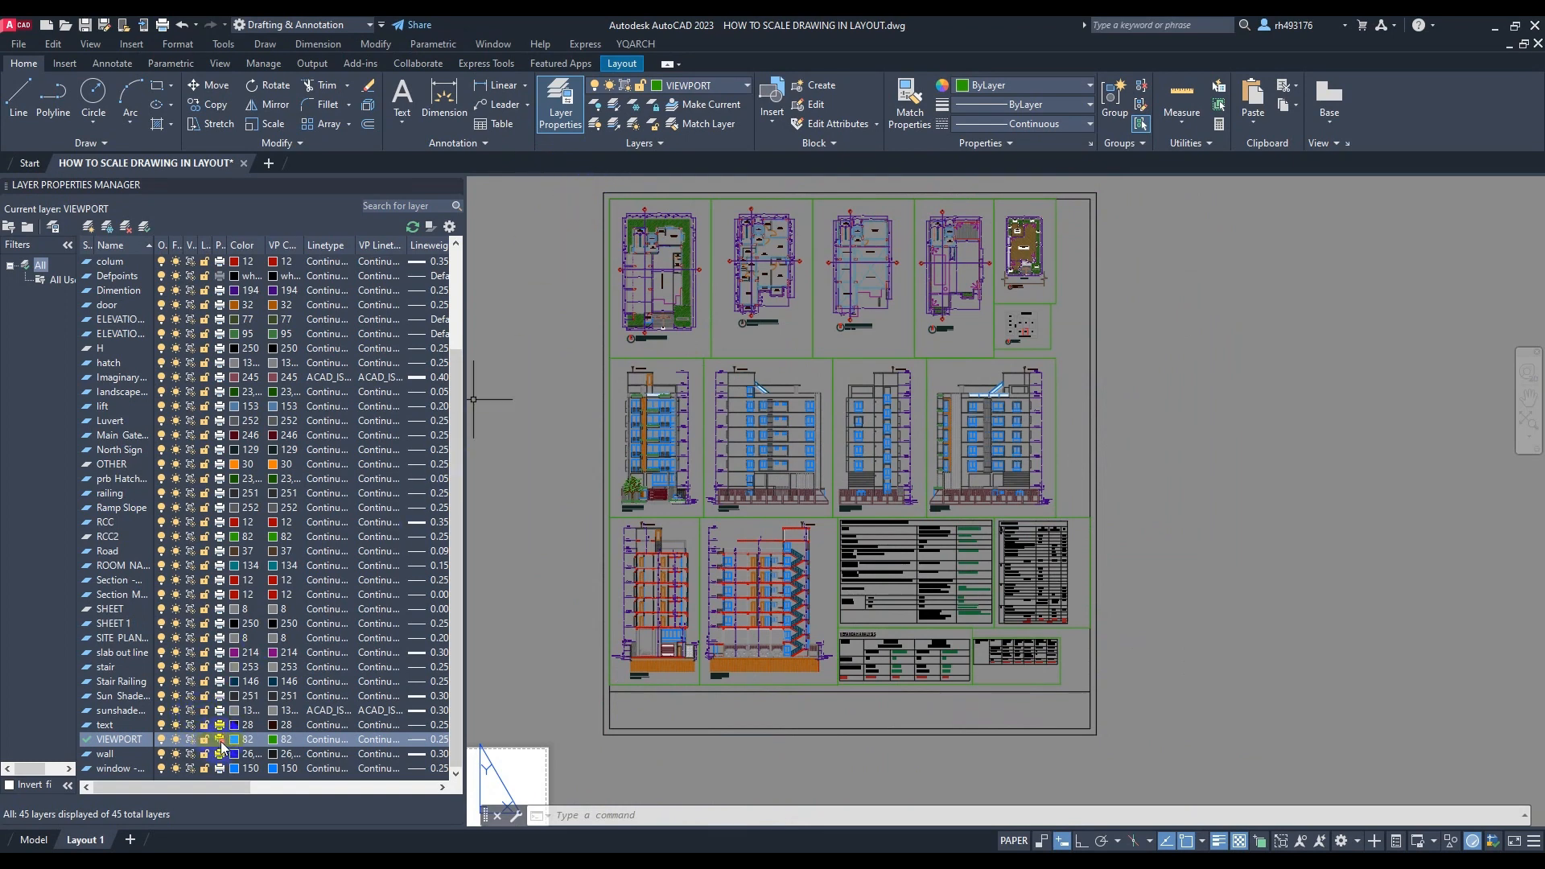
{"action": "scroll", "coordinate": [964, 322], "scroll_direction": "up", "scroll_amount": 2}
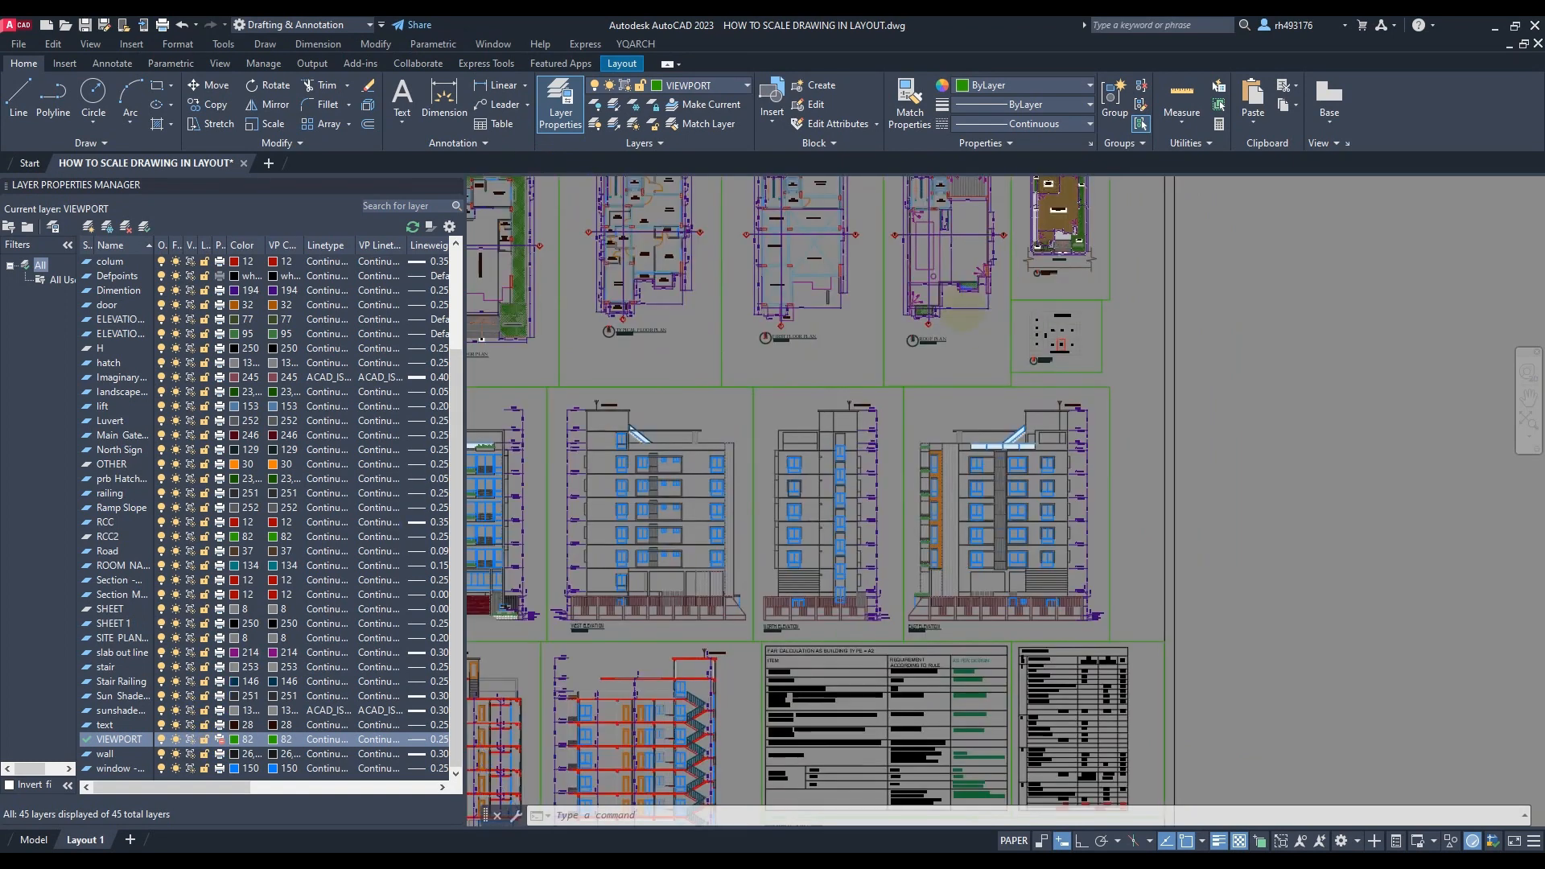
Examine the plan, elevation and site plan viewports across the sheet, checking the roof plan viewport's scale
{"action": "scroll", "coordinate": [1091, 710], "scroll_direction": "down", "scroll_amount": 2}
{"action": "scroll", "coordinate": [1006, 555], "scroll_direction": "up", "scroll_amount": 4}
{"action": "scroll", "coordinate": [659, 444], "scroll_direction": "down", "scroll_amount": 2}
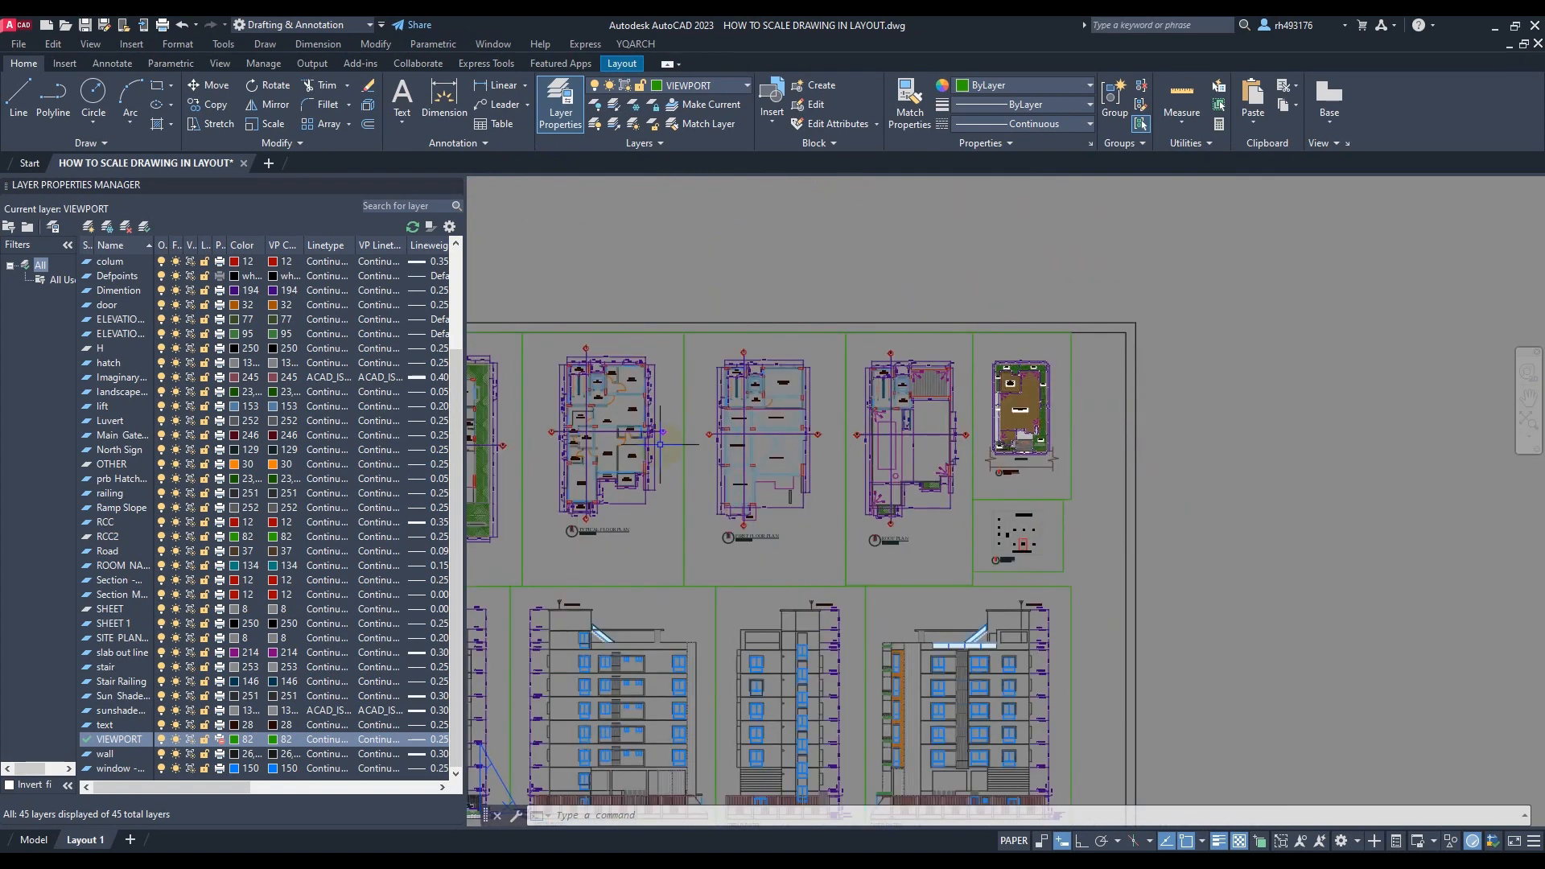
{"action": "scroll", "coordinate": [965, 555], "scroll_direction": "up", "scroll_amount": 4}
{"action": "scroll", "coordinate": [912, 566], "scroll_direction": "down", "scroll_amount": 4}
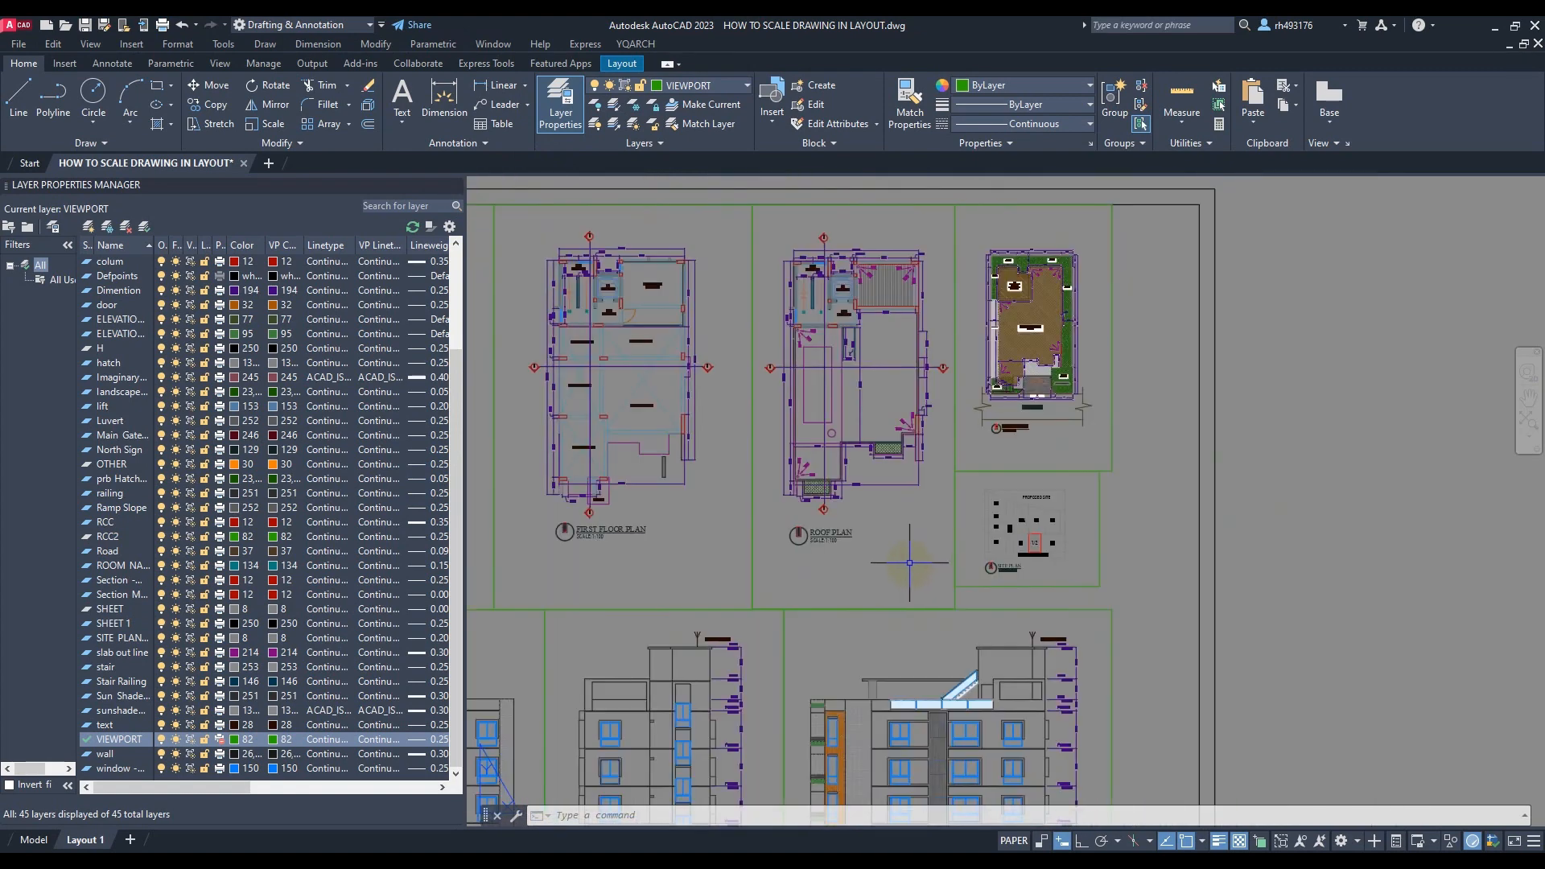
{"action": "double_click", "coordinate": [910, 556]}
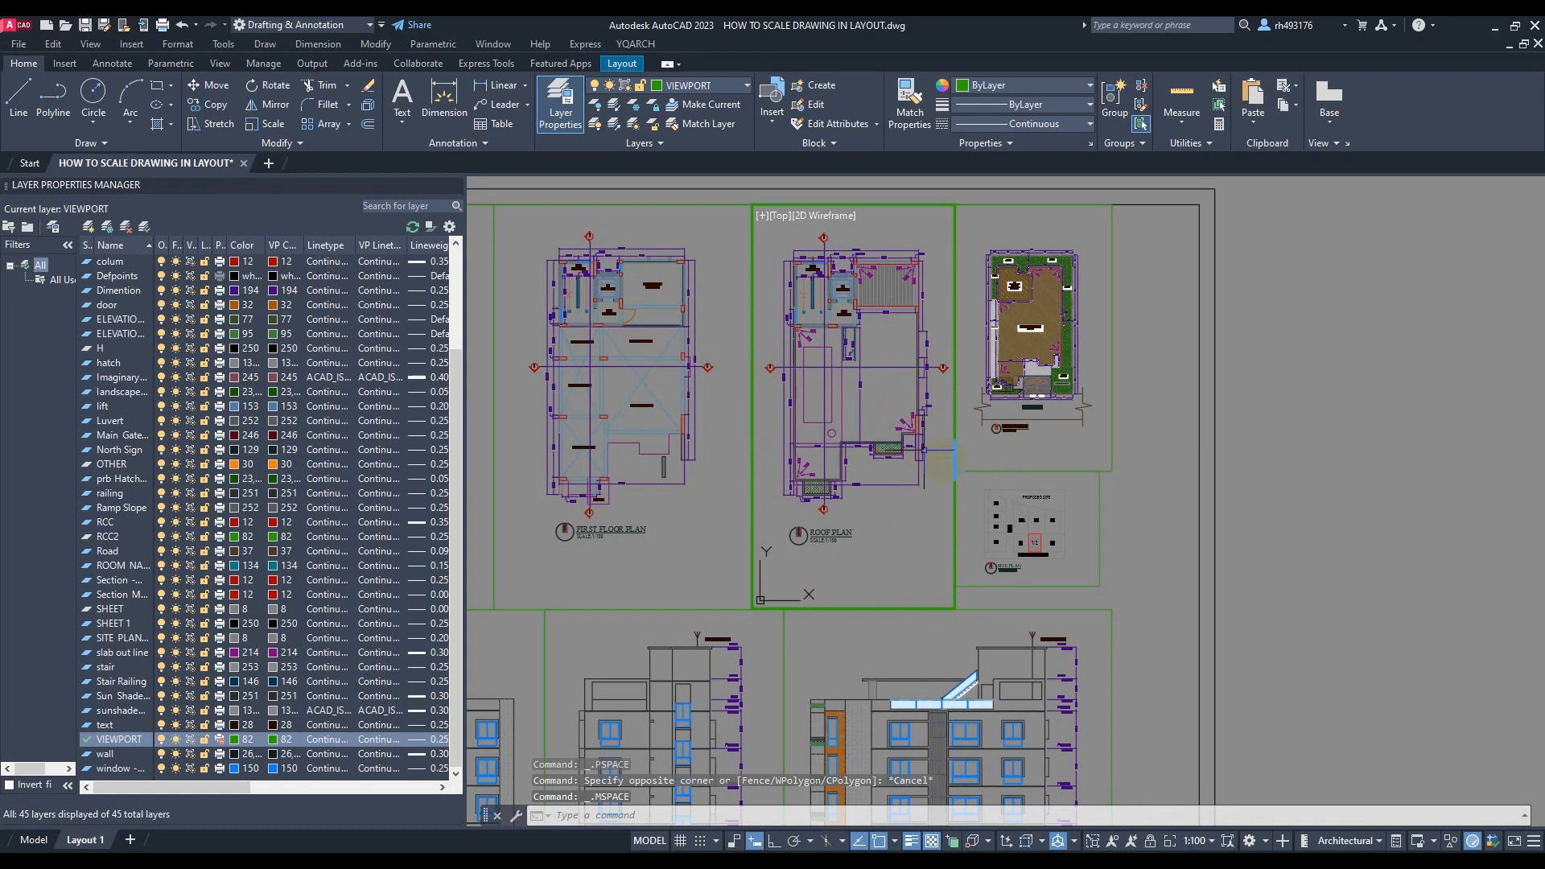
{"action": "double_click", "coordinate": [1264, 597]}
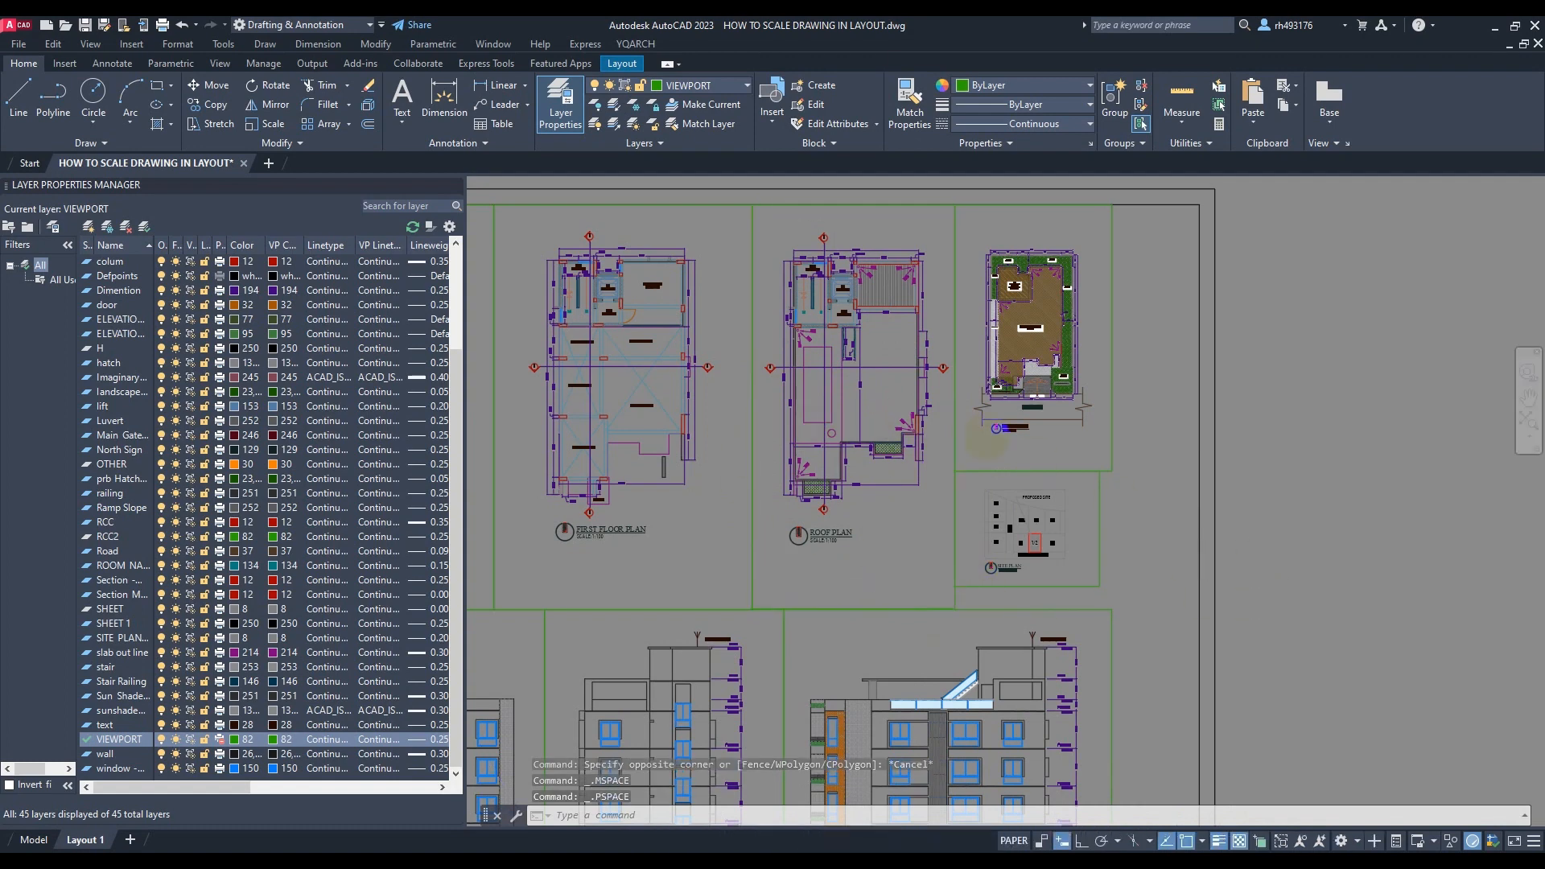
{"action": "scroll", "coordinate": [957, 451], "scroll_direction": "down", "scroll_amount": 8}
{"action": "scroll", "coordinate": [1009, 563], "scroll_direction": "up", "scroll_amount": 4}
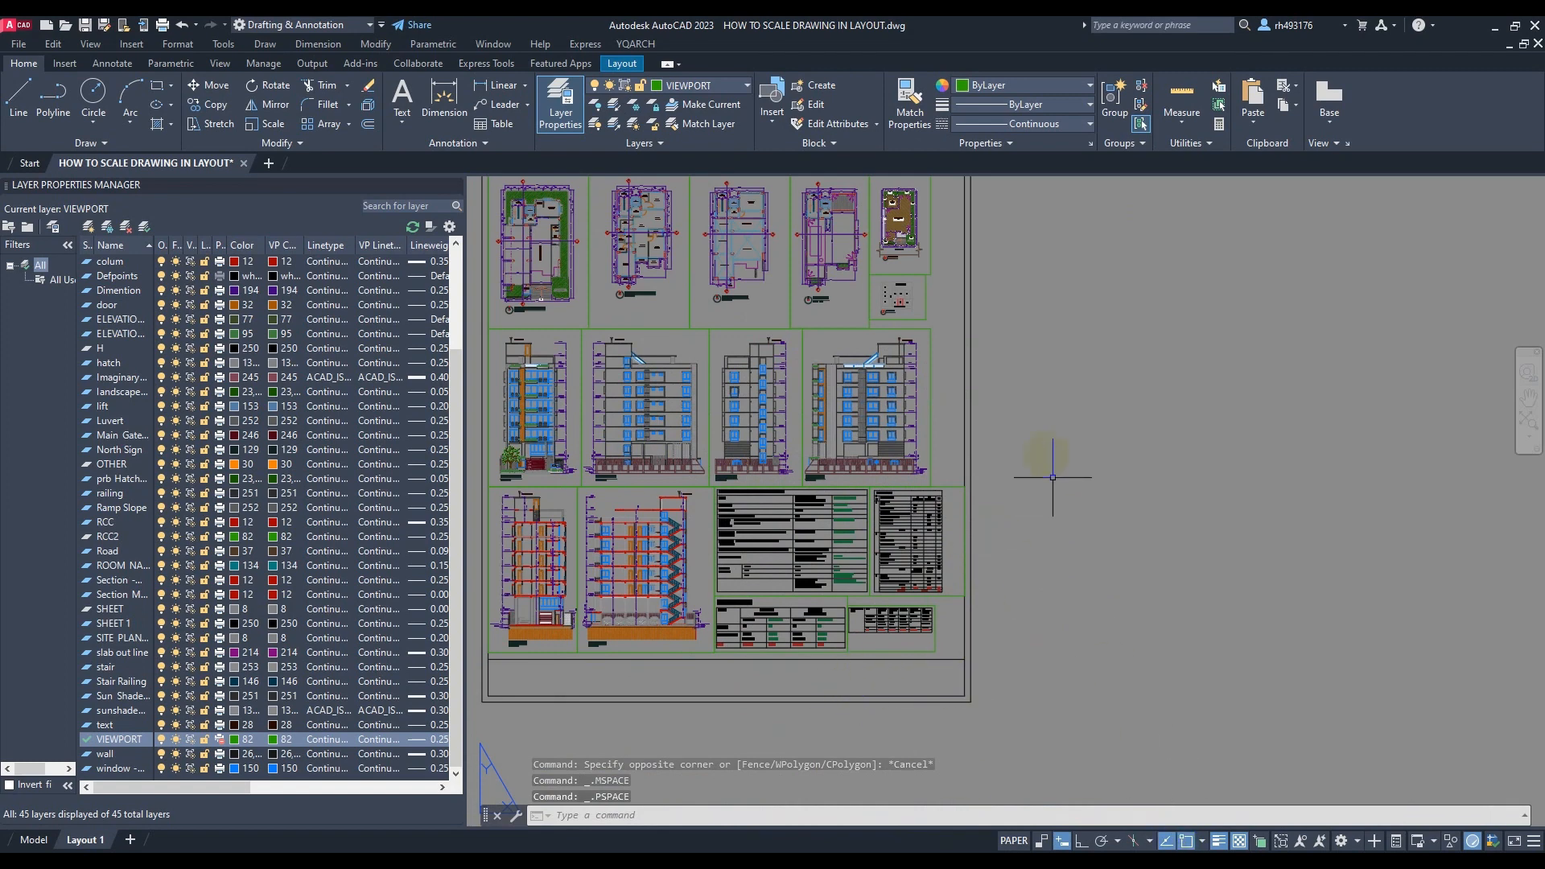
Add a custom 1:500 scale to the drawing's scale list, equating 1 paper unit to 500 drawing units
{"action": "double_click", "coordinate": [922, 437]}
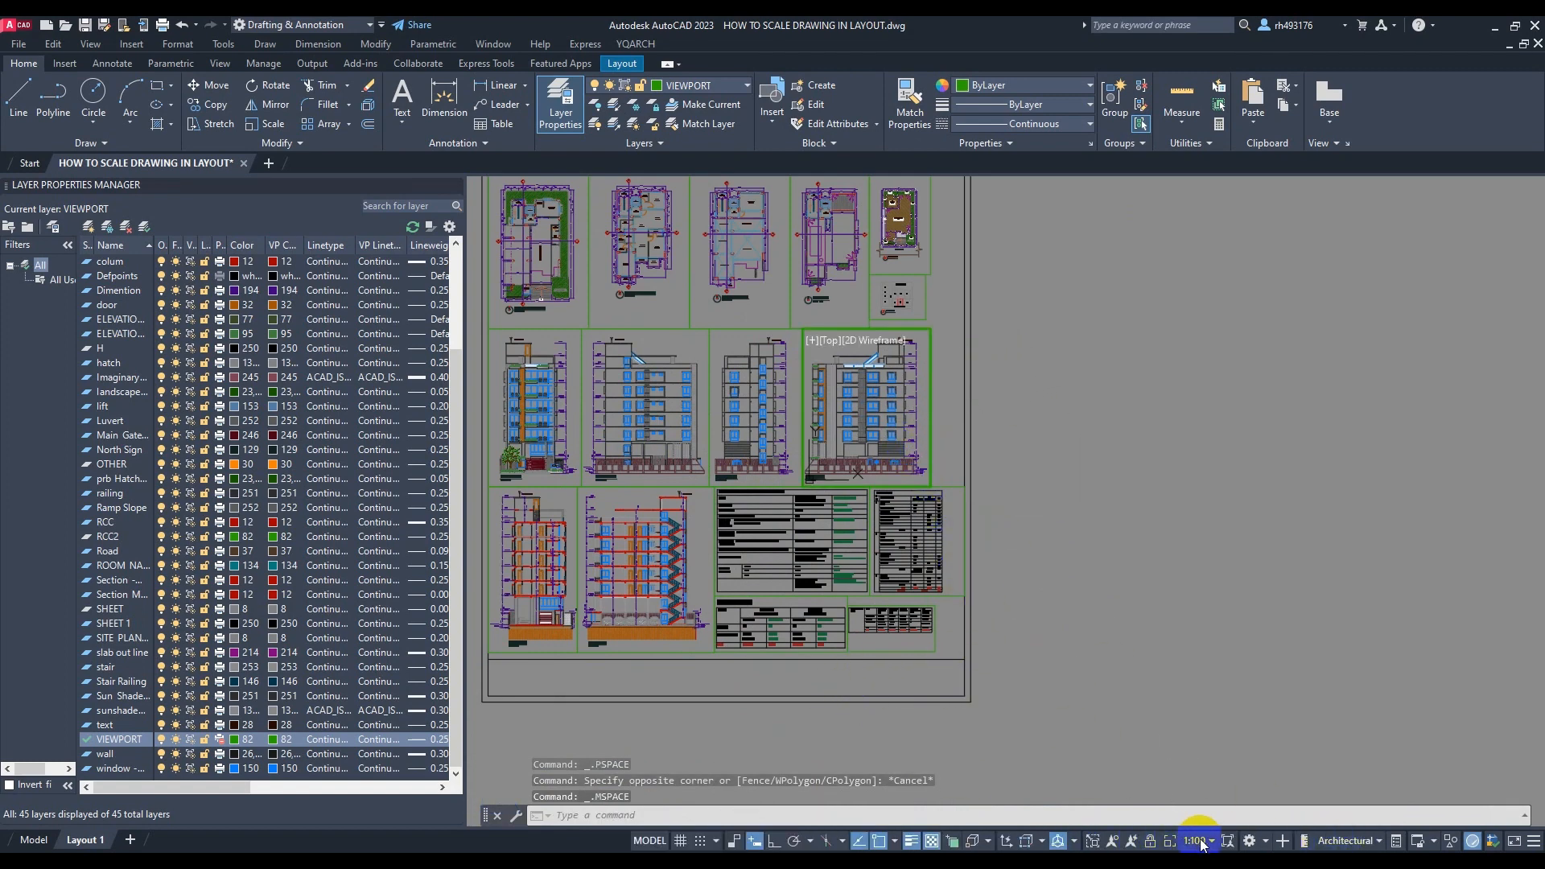
{"action": "left_click", "coordinate": [1200, 841]}
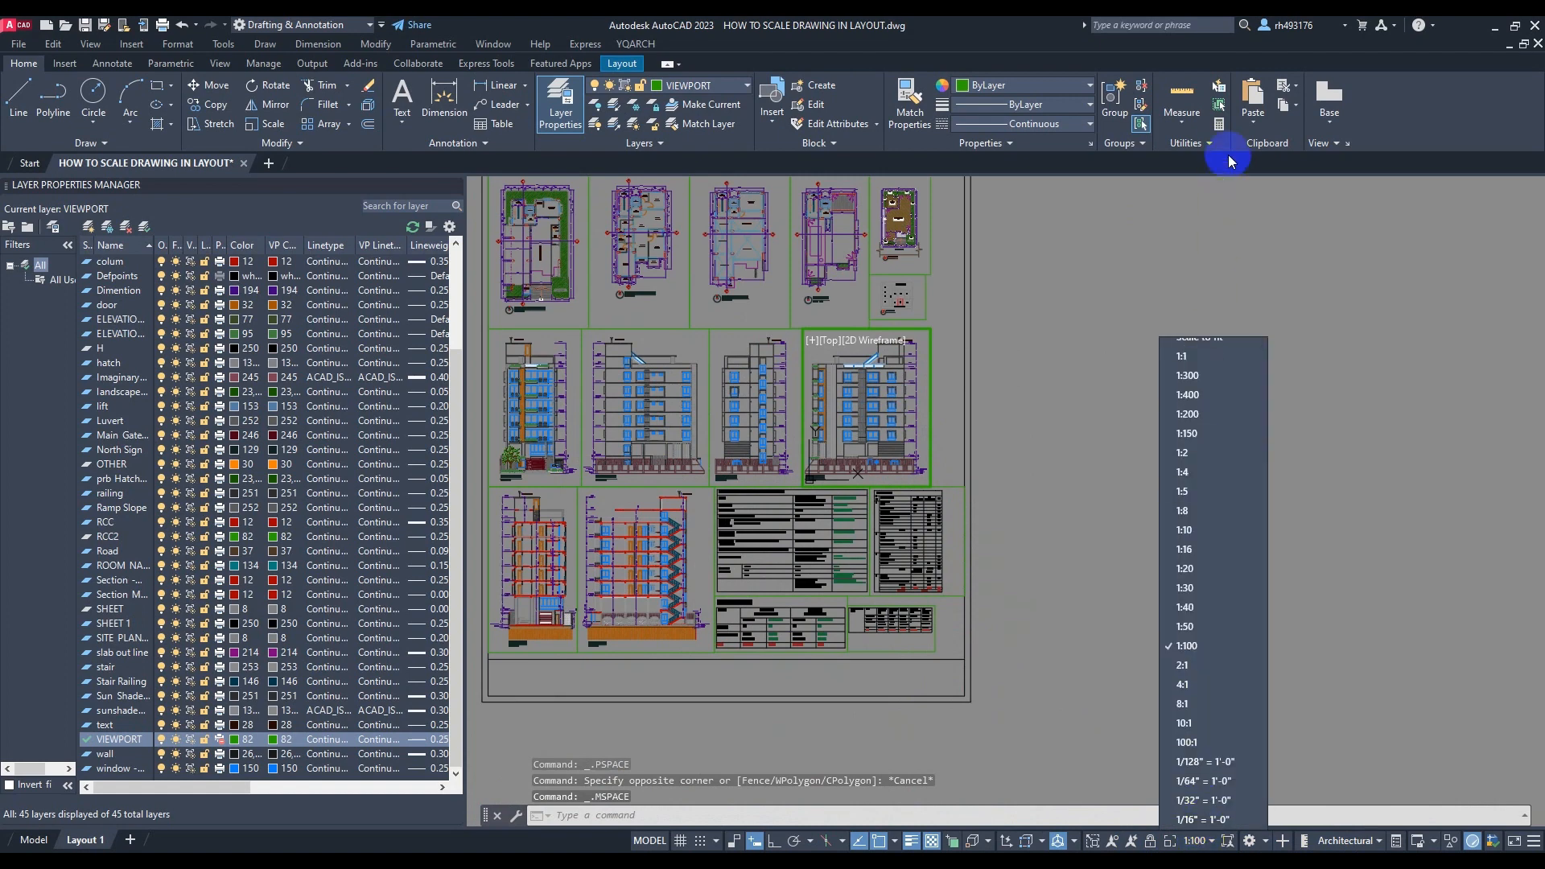
{"action": "scroll", "coordinate": [1199, 563], "scroll_direction": "down", "scroll_amount": 2}
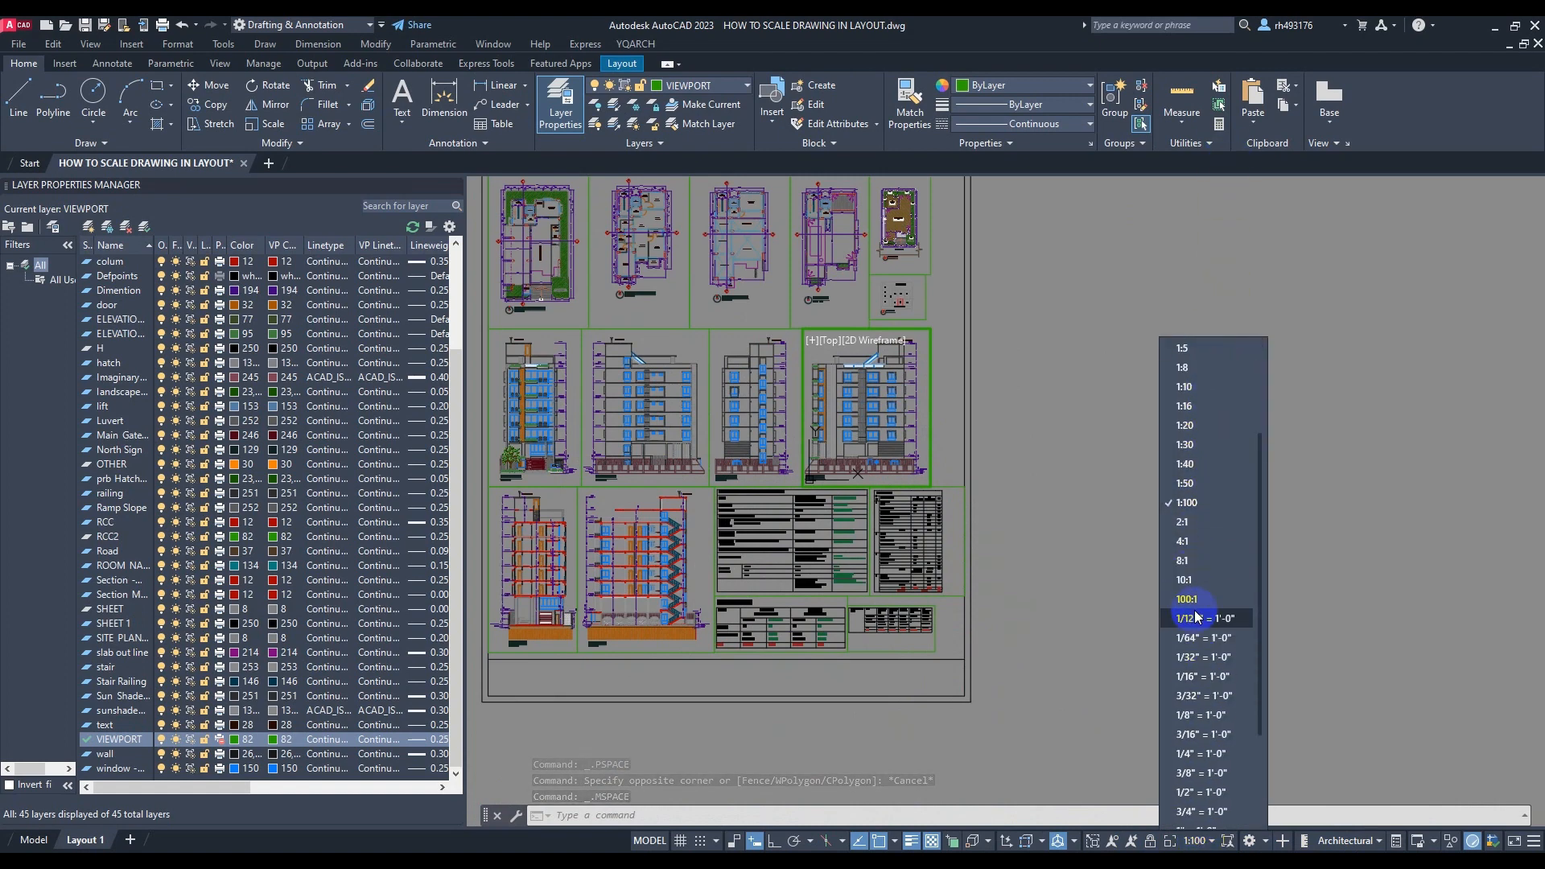
{"action": "scroll", "coordinate": [1194, 804], "scroll_direction": "down", "scroll_amount": 6}
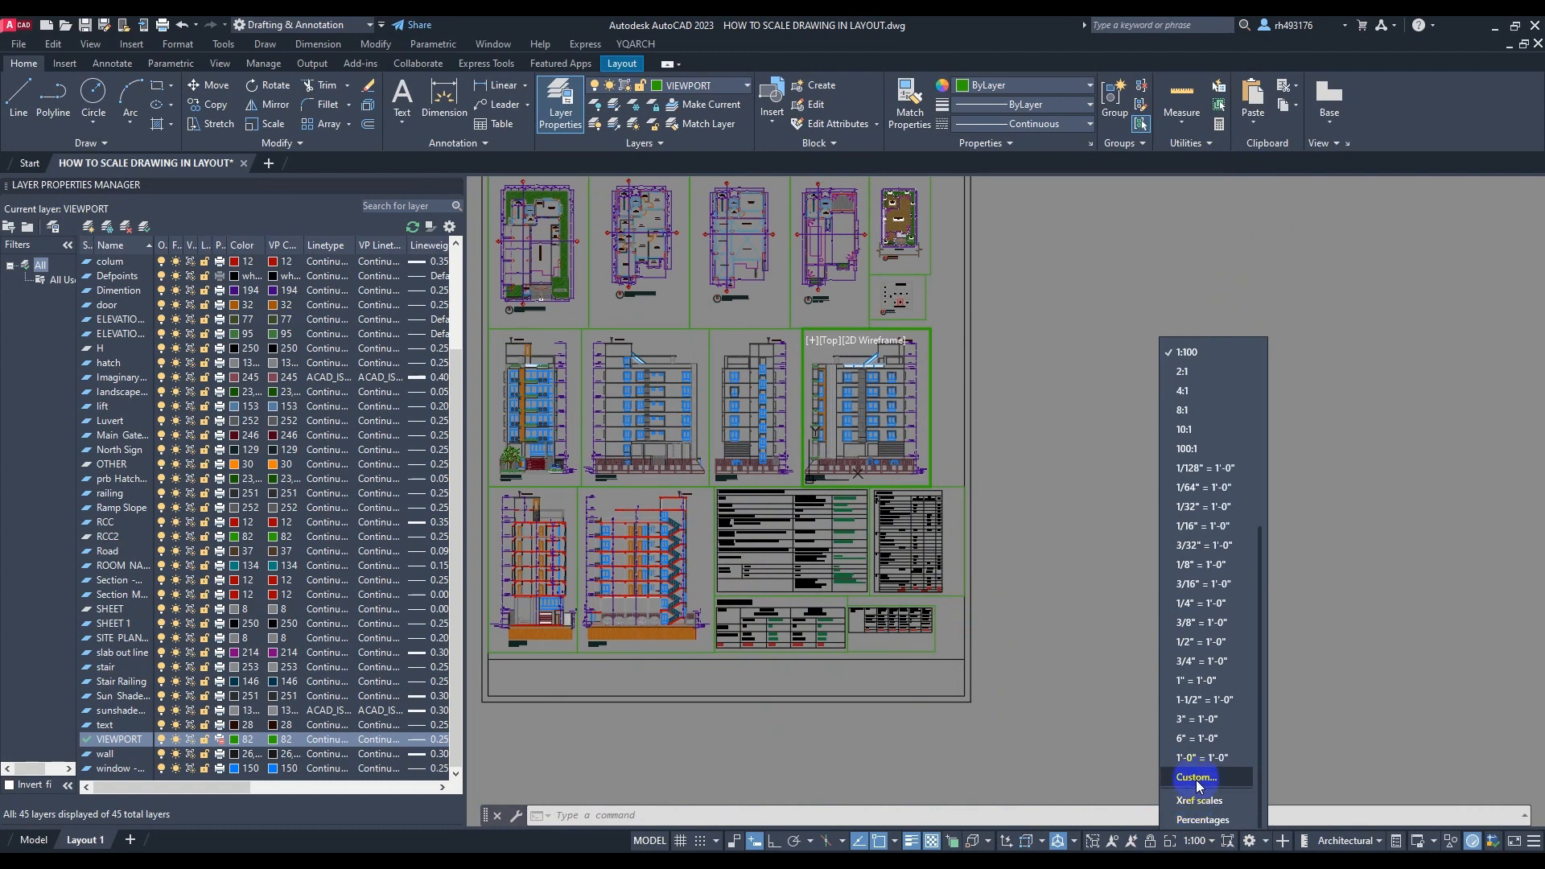
{"action": "left_click", "coordinate": [1197, 777]}
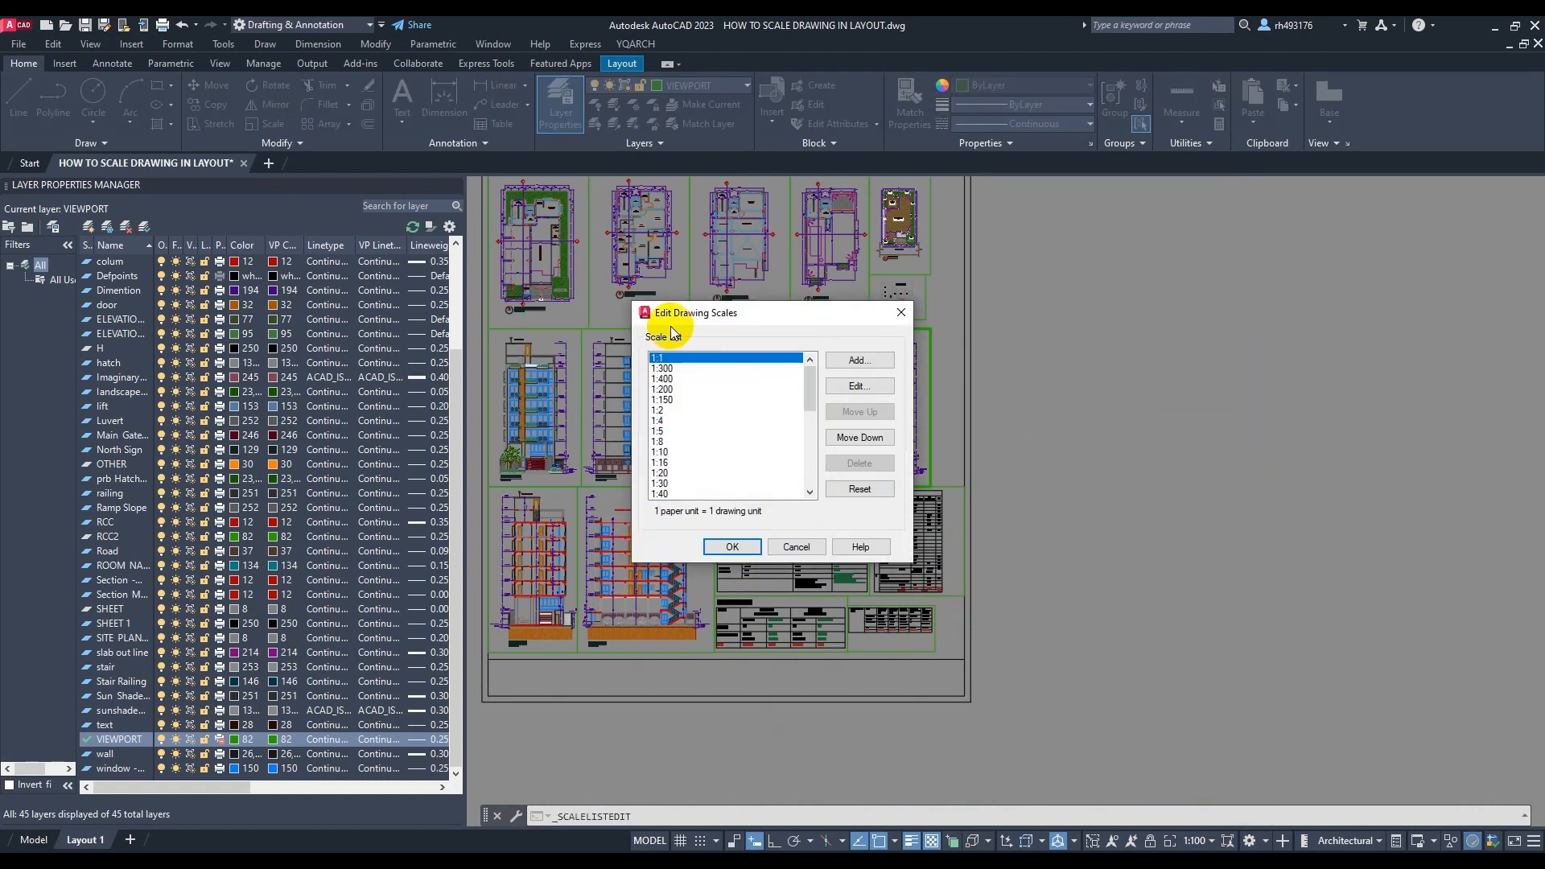
{"action": "left_click", "coordinate": [872, 361]}
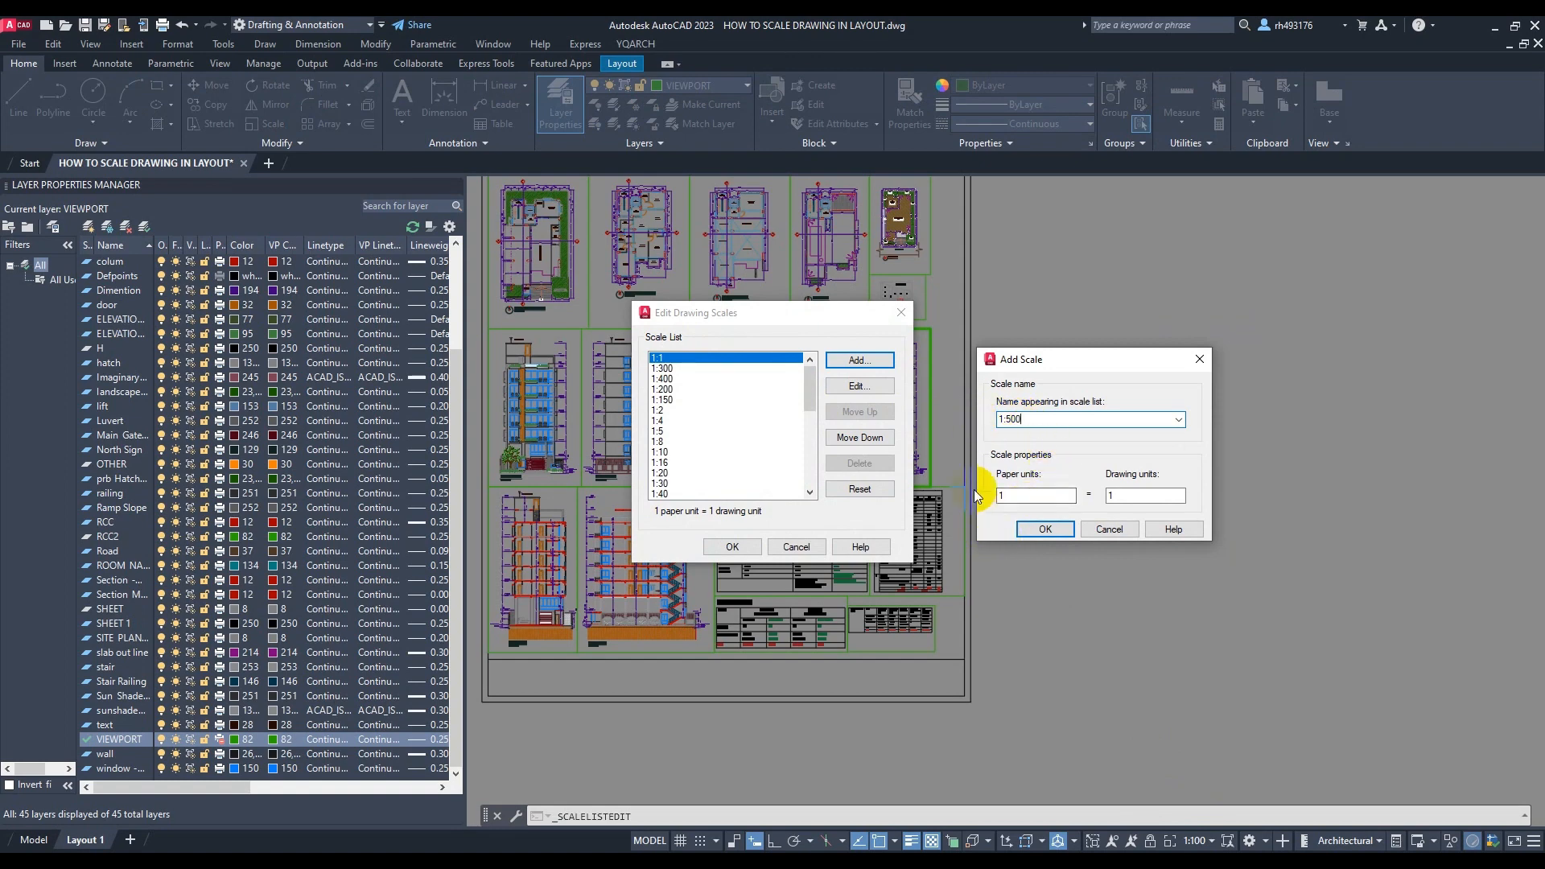
{"action": "double_click", "coordinate": [1108, 497]}
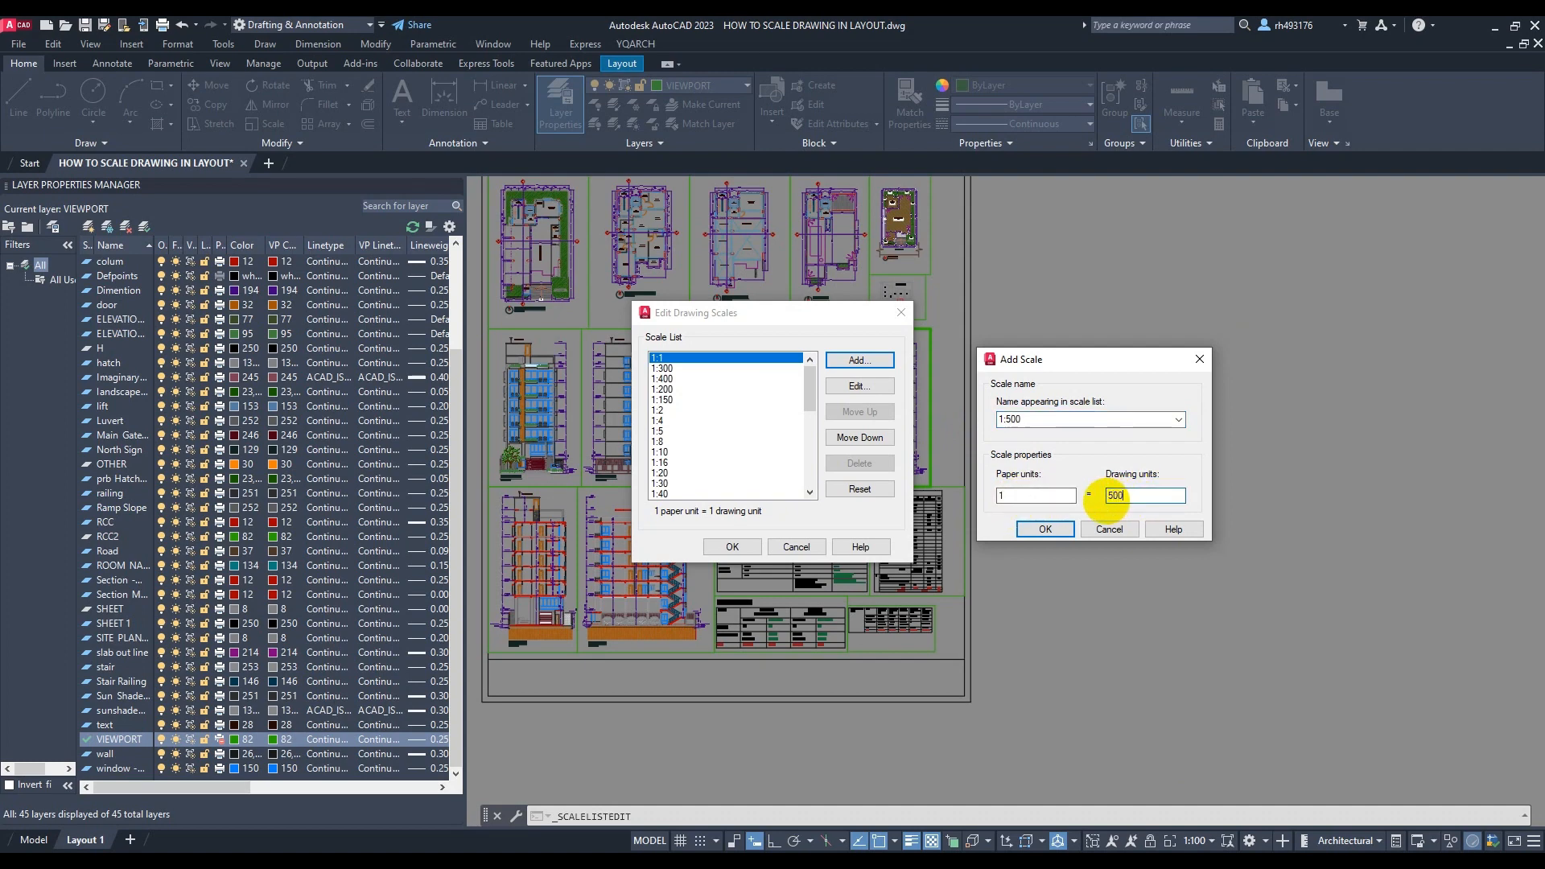
{"action": "left_click", "coordinate": [1043, 533]}
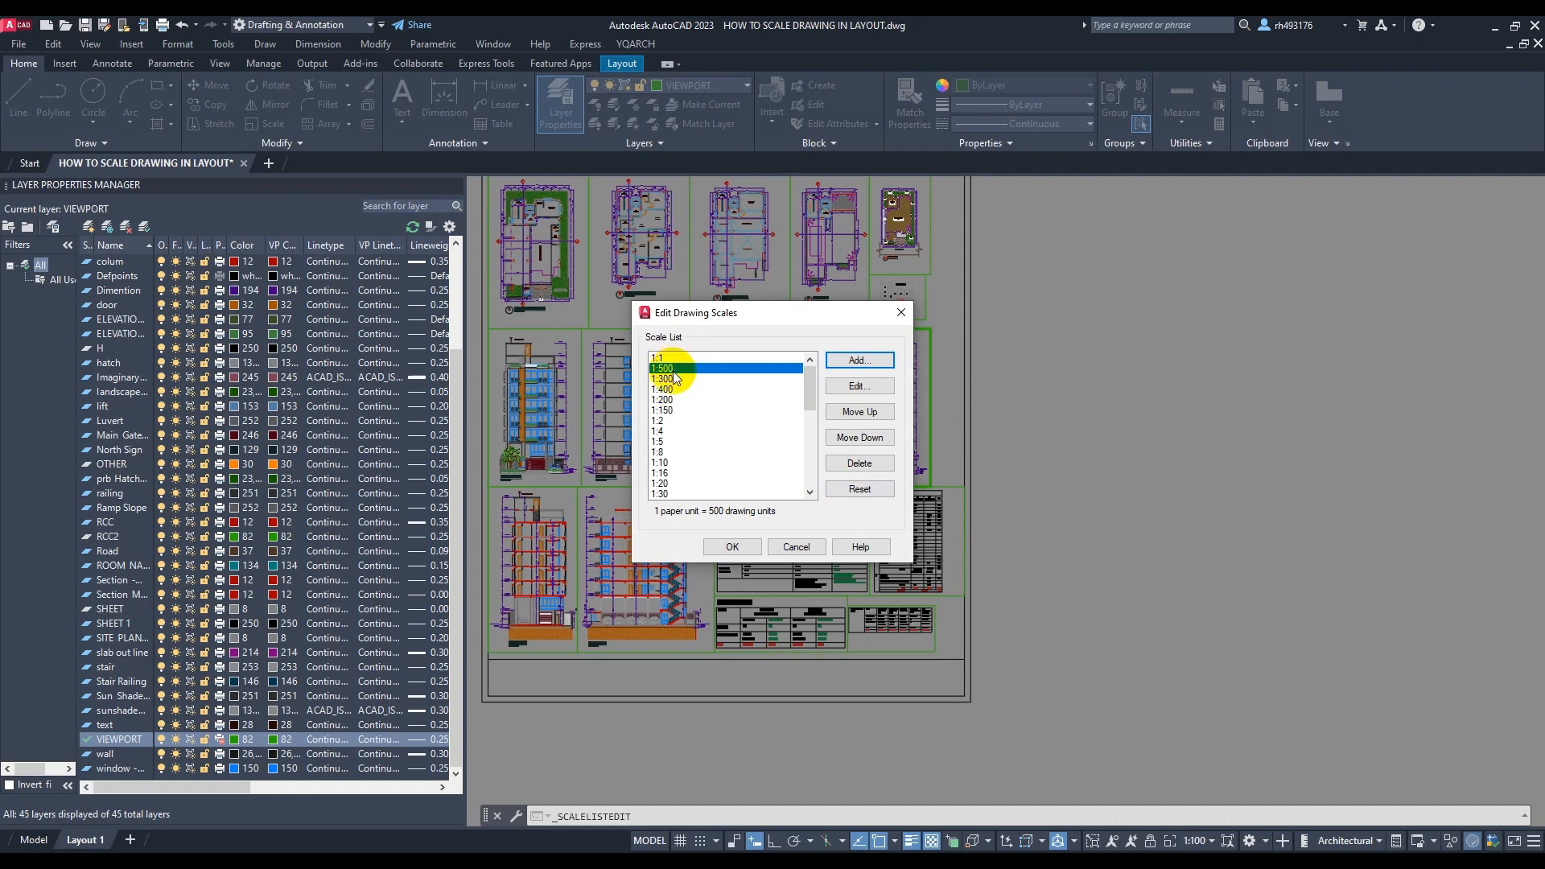
{"action": "left_click", "coordinate": [737, 547]}
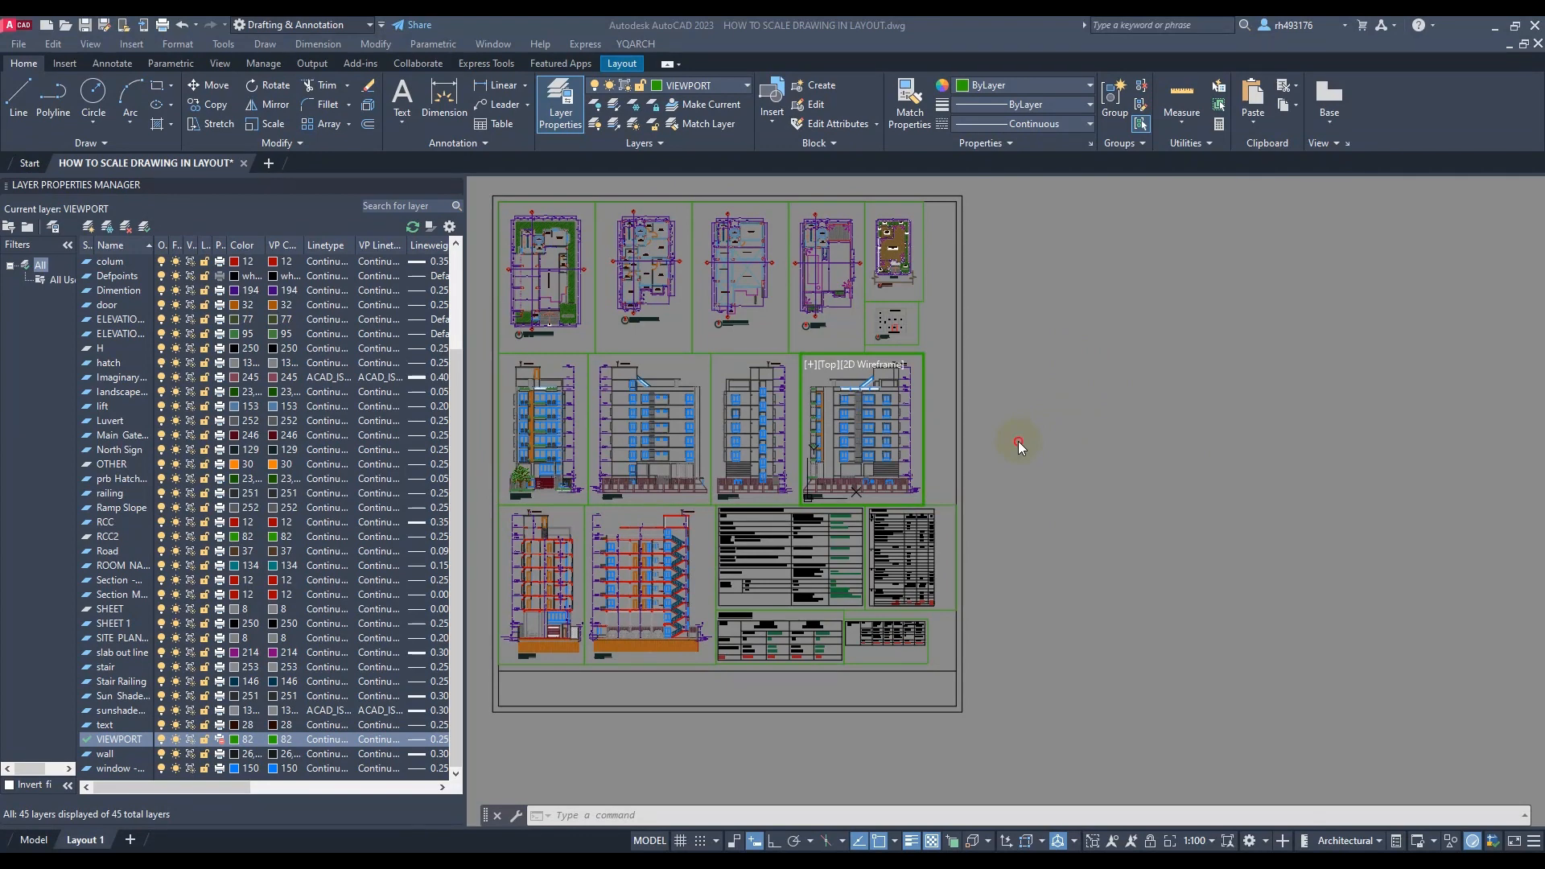
Return to paper space and create a rectangular viewport in the empty area beside the sheet, level with the elevations
{"action": "double_click", "coordinate": [1017, 443]}
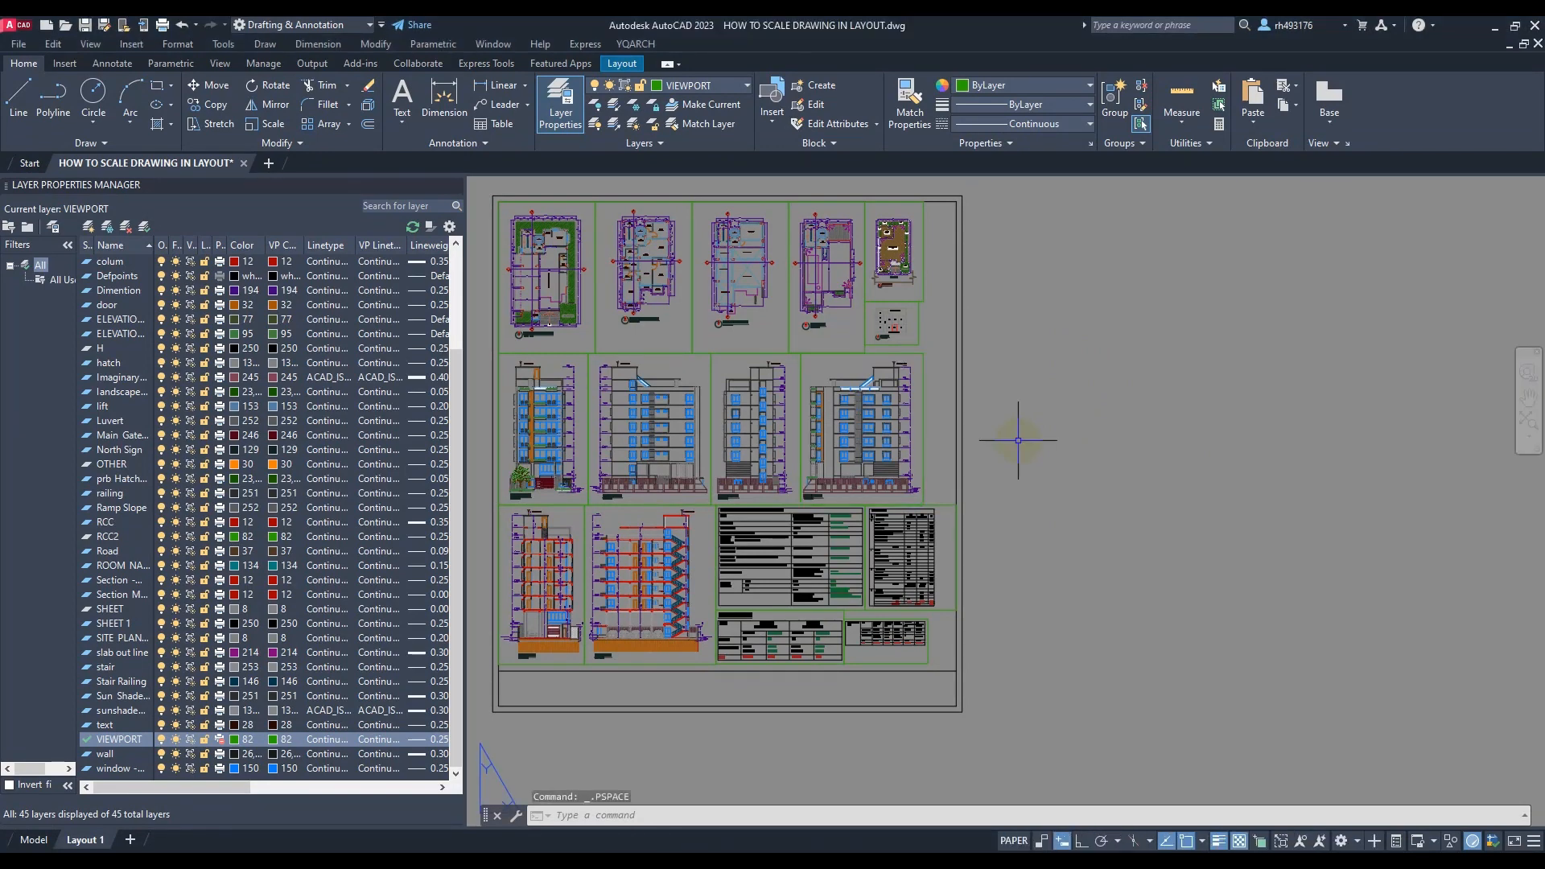
{"action": "type", "text": "MV"}
{"action": "key", "text": "Return"}
{"action": "left_click", "coordinate": [999, 402]}
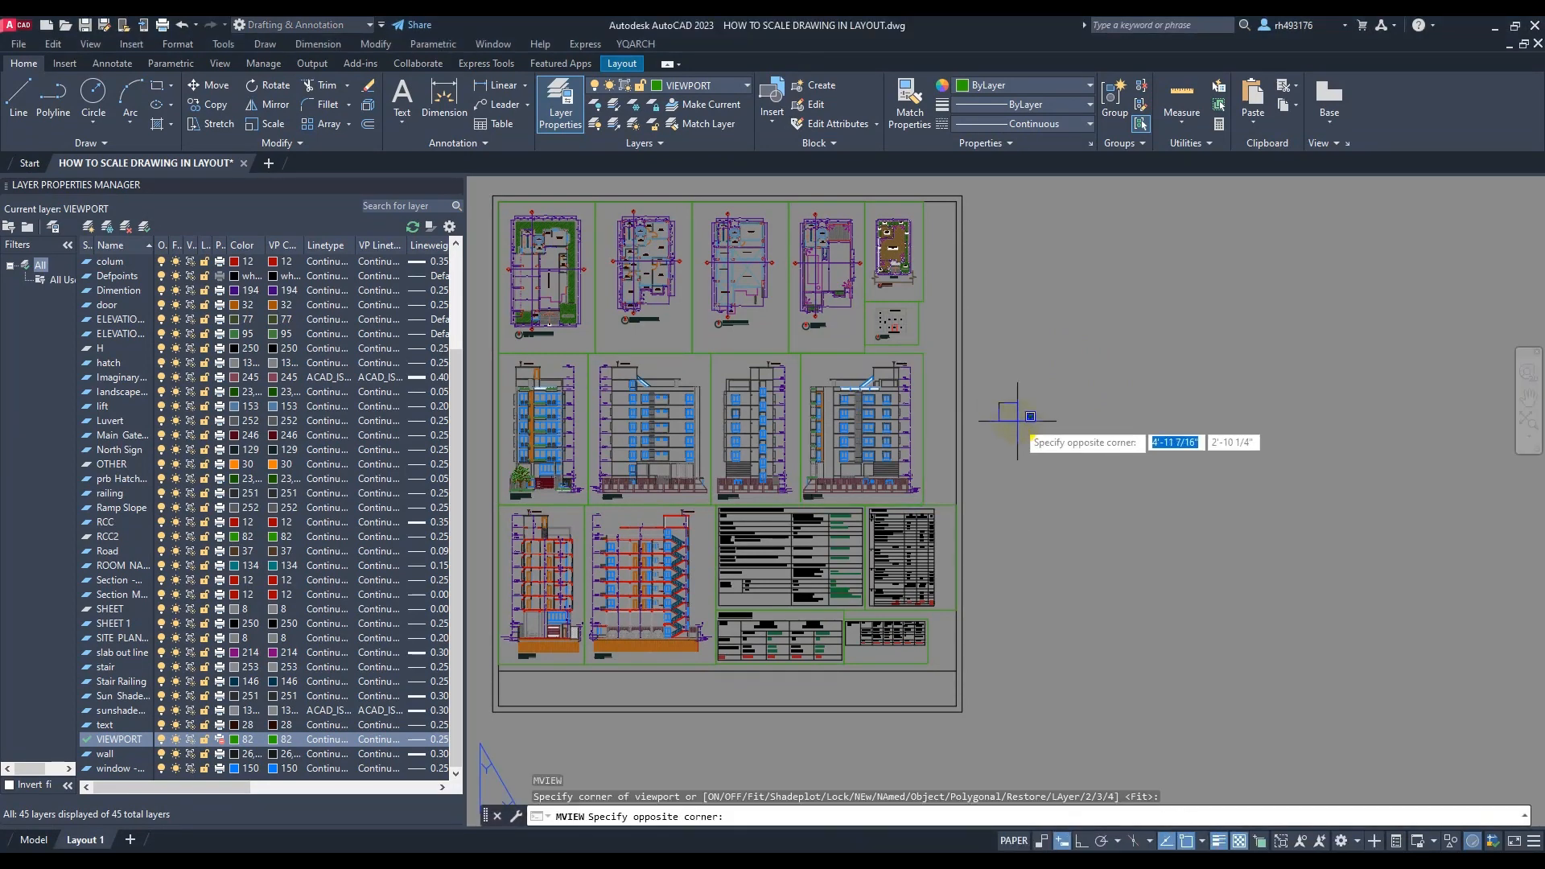
{"action": "left_click", "coordinate": [1095, 475]}
{"action": "scroll", "coordinate": [1049, 478], "scroll_direction": "up", "scroll_amount": 4}
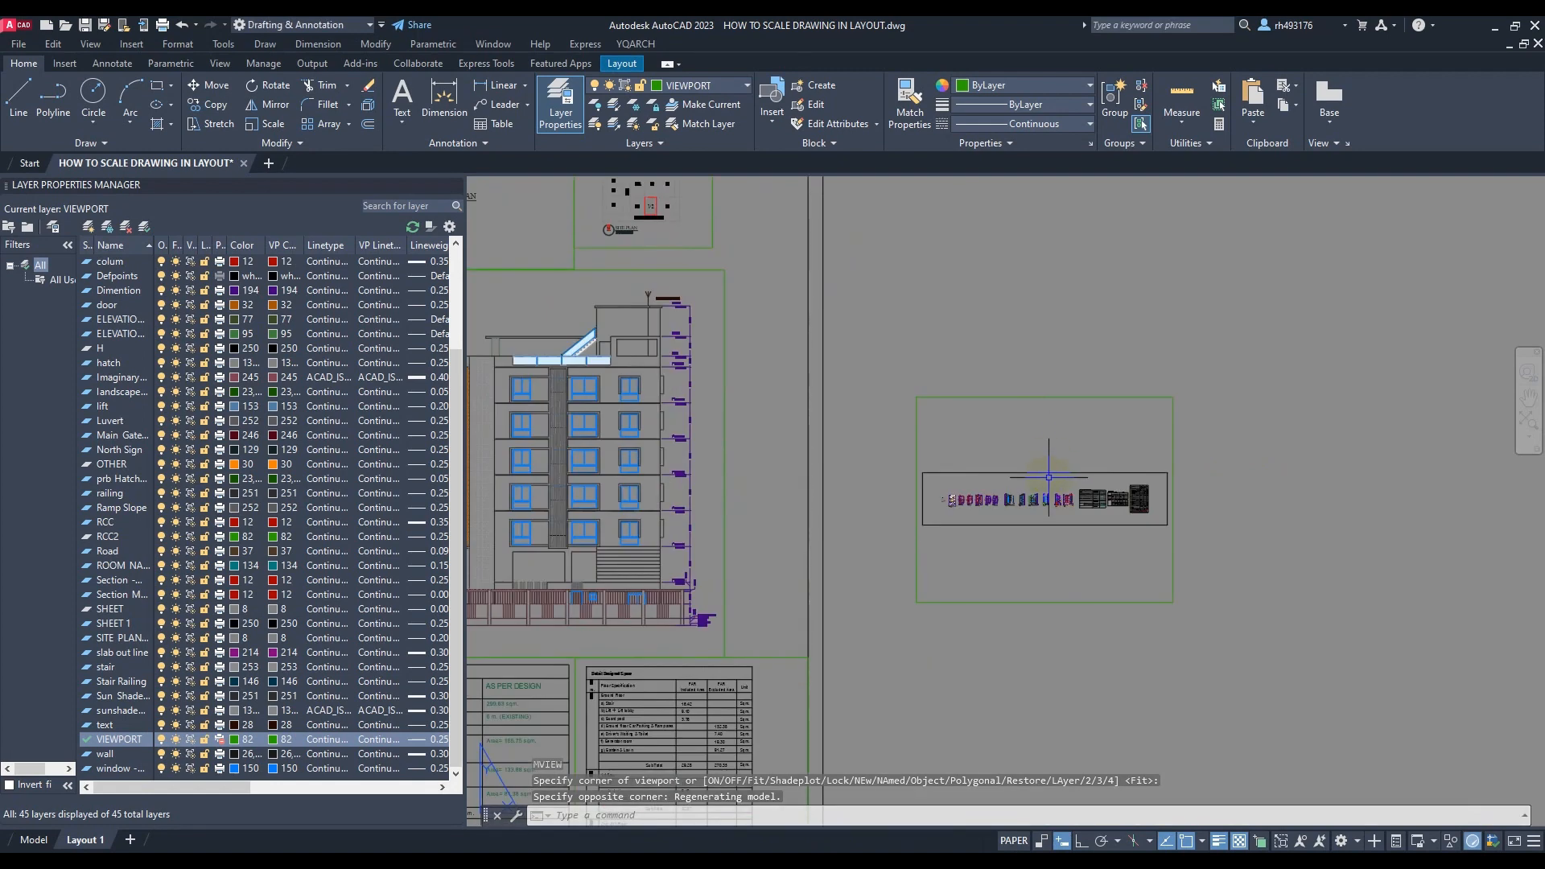
Bring the Verandah Analysis and Total Built Area tables into the new viewport, set its scale to 1:500, and return to paper space
{"action": "double_click", "coordinate": [1045, 452]}
{"action": "scroll", "coordinate": [1066, 527], "scroll_direction": "up", "scroll_amount": 5}
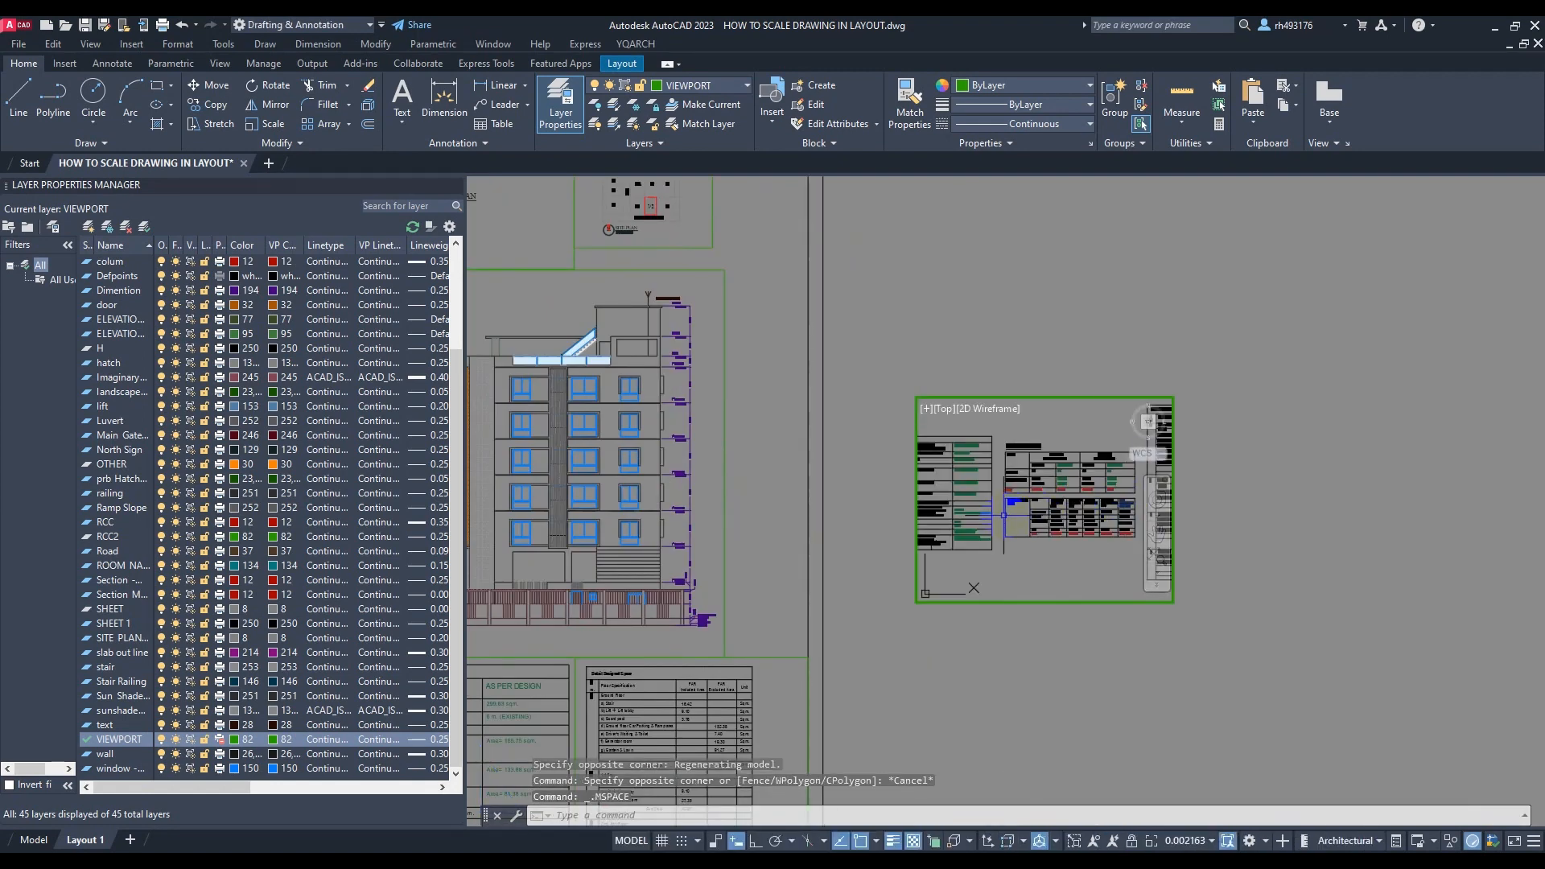
{"action": "scroll", "coordinate": [1066, 528], "scroll_direction": "up", "scroll_amount": 4}
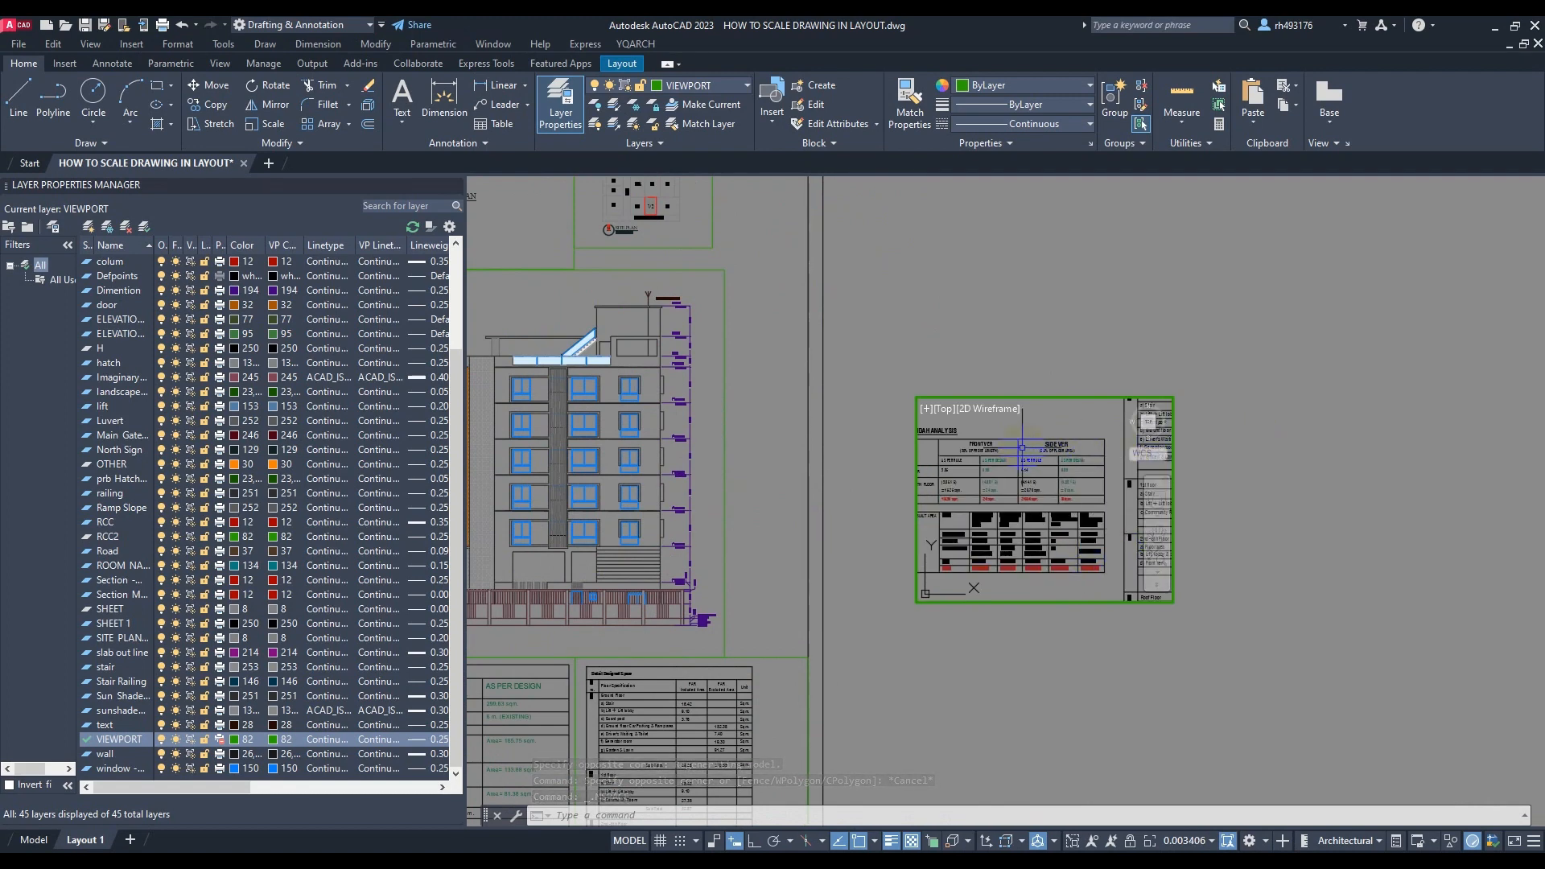
{"action": "scroll", "coordinate": [1033, 439], "scroll_direction": "down", "scroll_amount": 4}
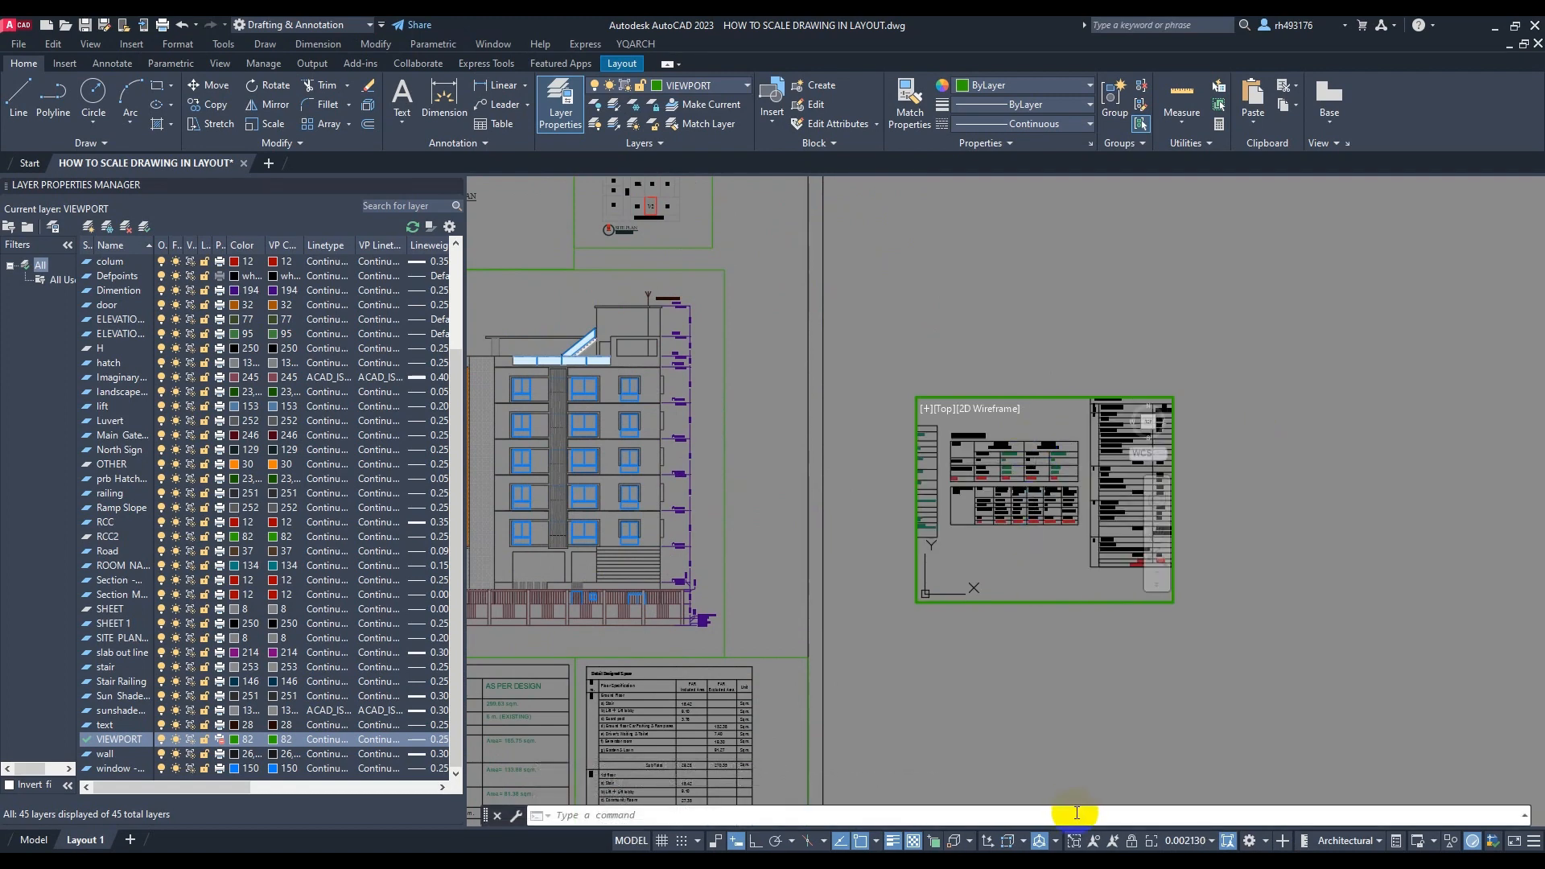
{"action": "left_click", "coordinate": [1187, 841]}
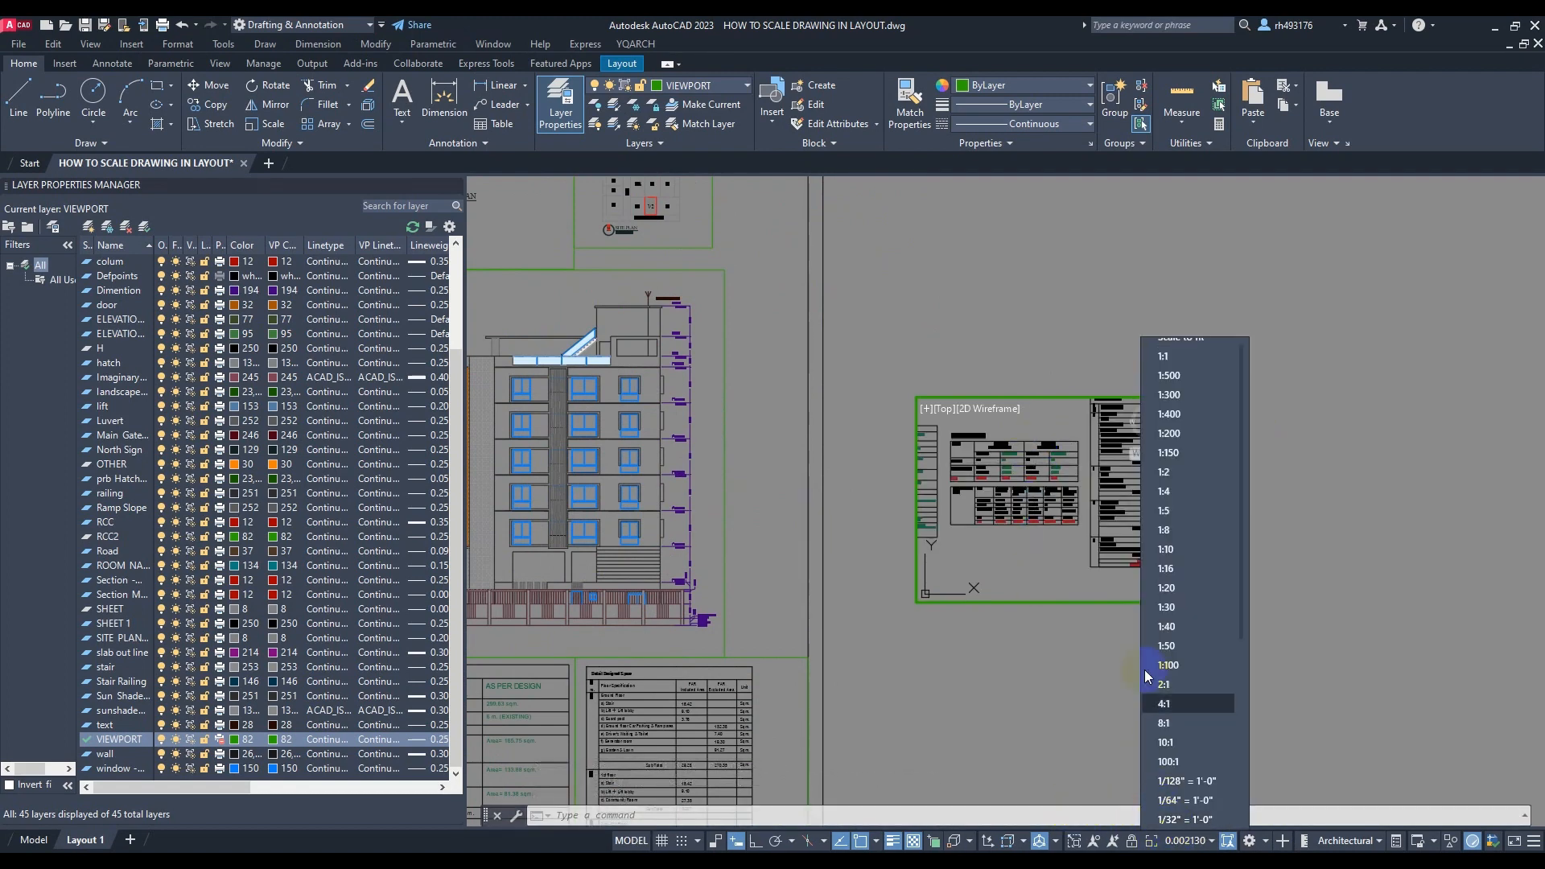
{"action": "left_click", "coordinate": [1209, 375]}
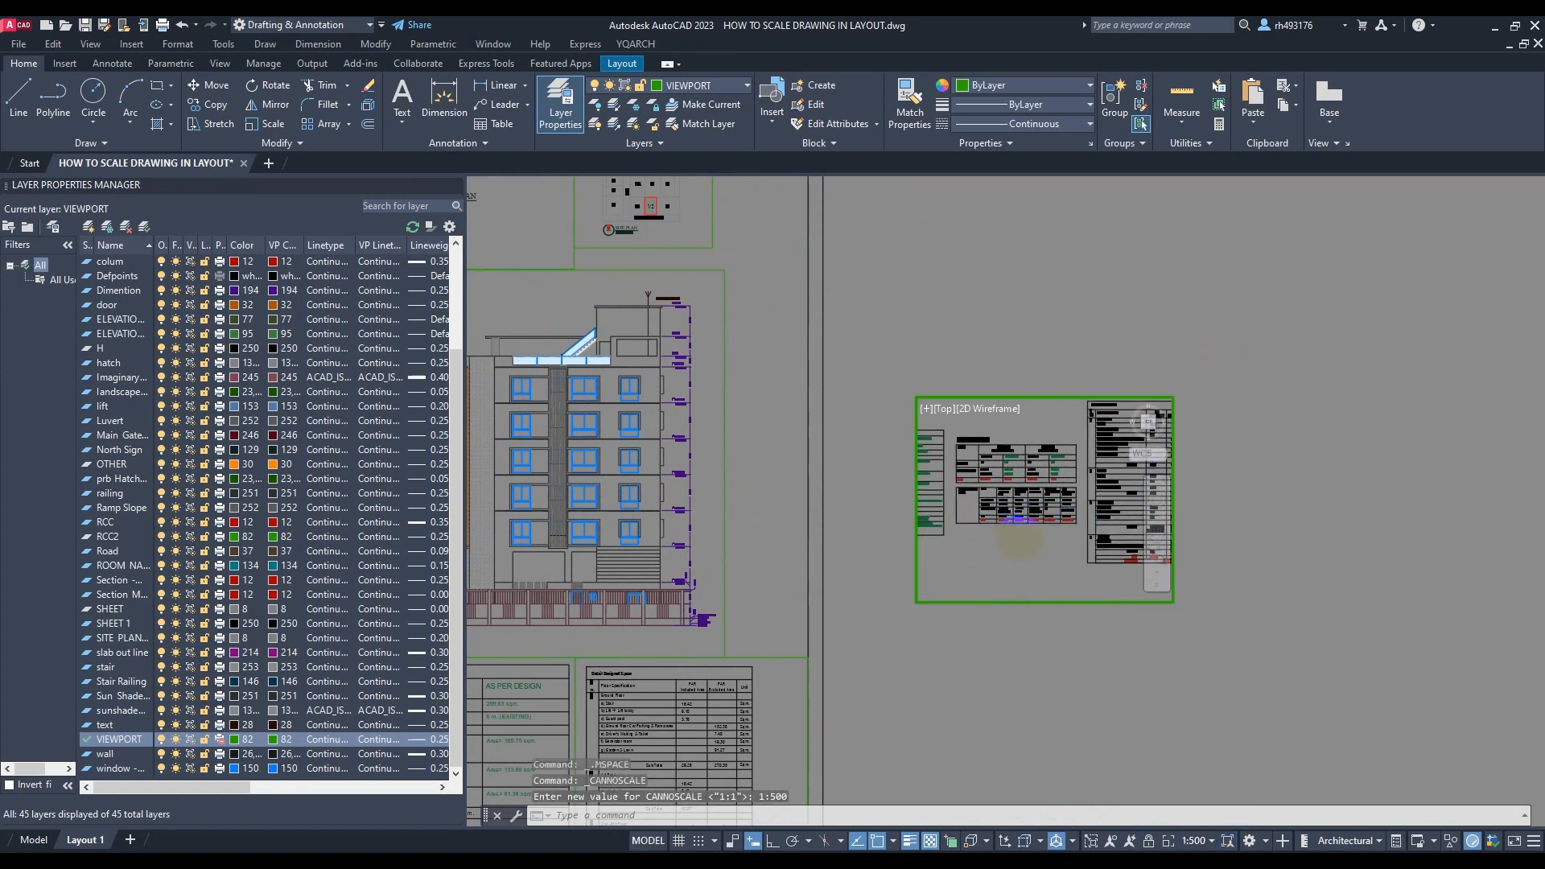
{"action": "scroll", "coordinate": [1019, 539], "scroll_direction": "up", "scroll_amount": 3}
{"action": "left_click", "coordinate": [1183, 841]}
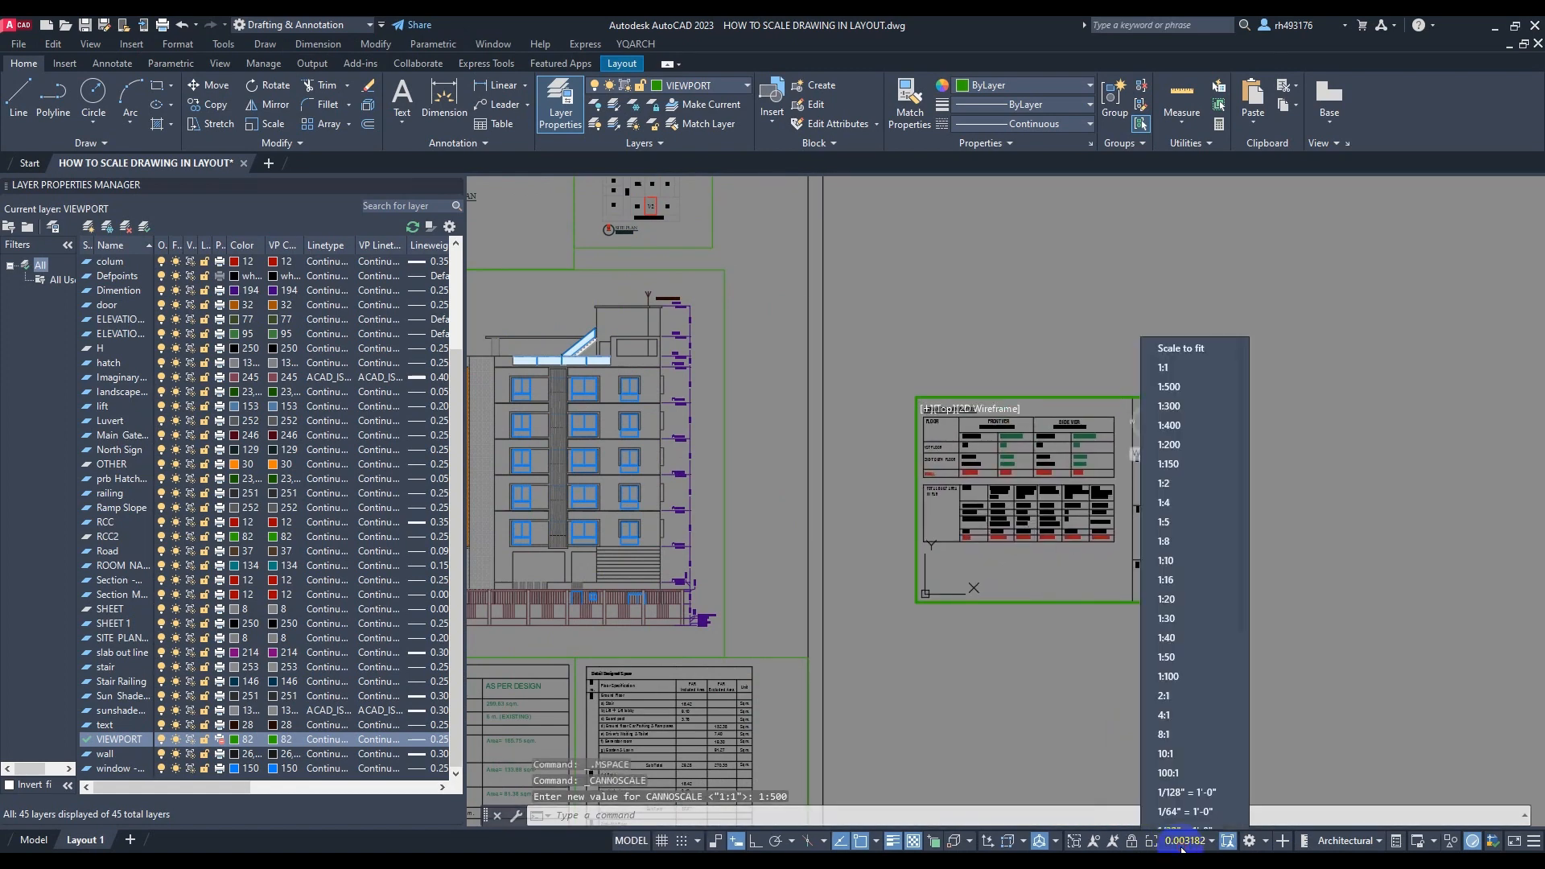
{"action": "left_click", "coordinate": [1176, 377]}
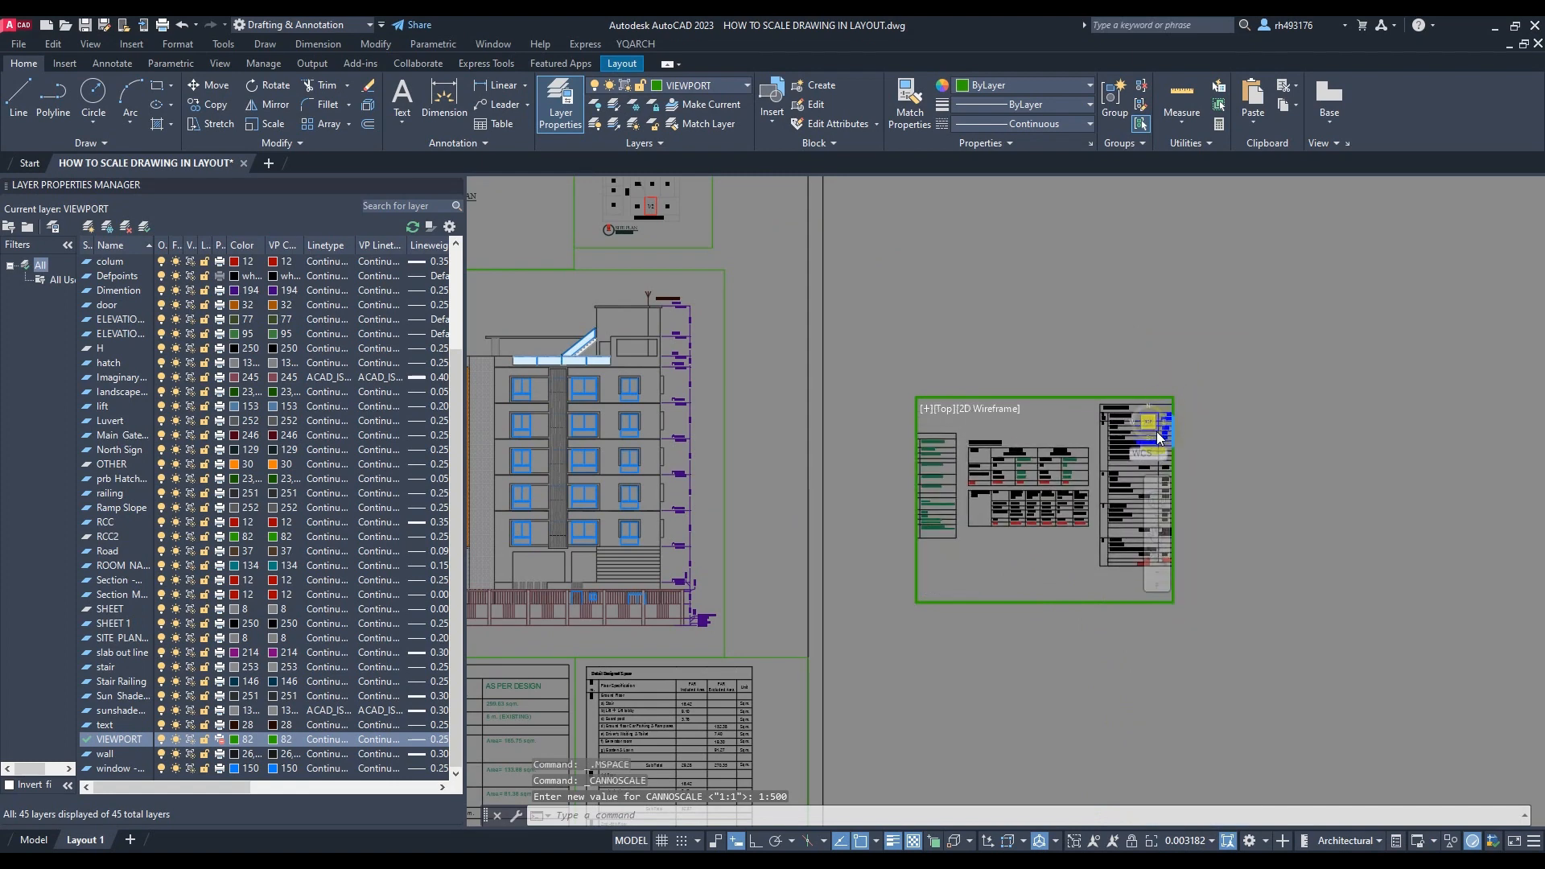
{"action": "double_click", "coordinate": [1035, 648]}
Crop the 1:500 viewport from its corners so that it frames only the Verandah Analysis and Total Built Area tables
{"action": "left_click", "coordinate": [1037, 601]}
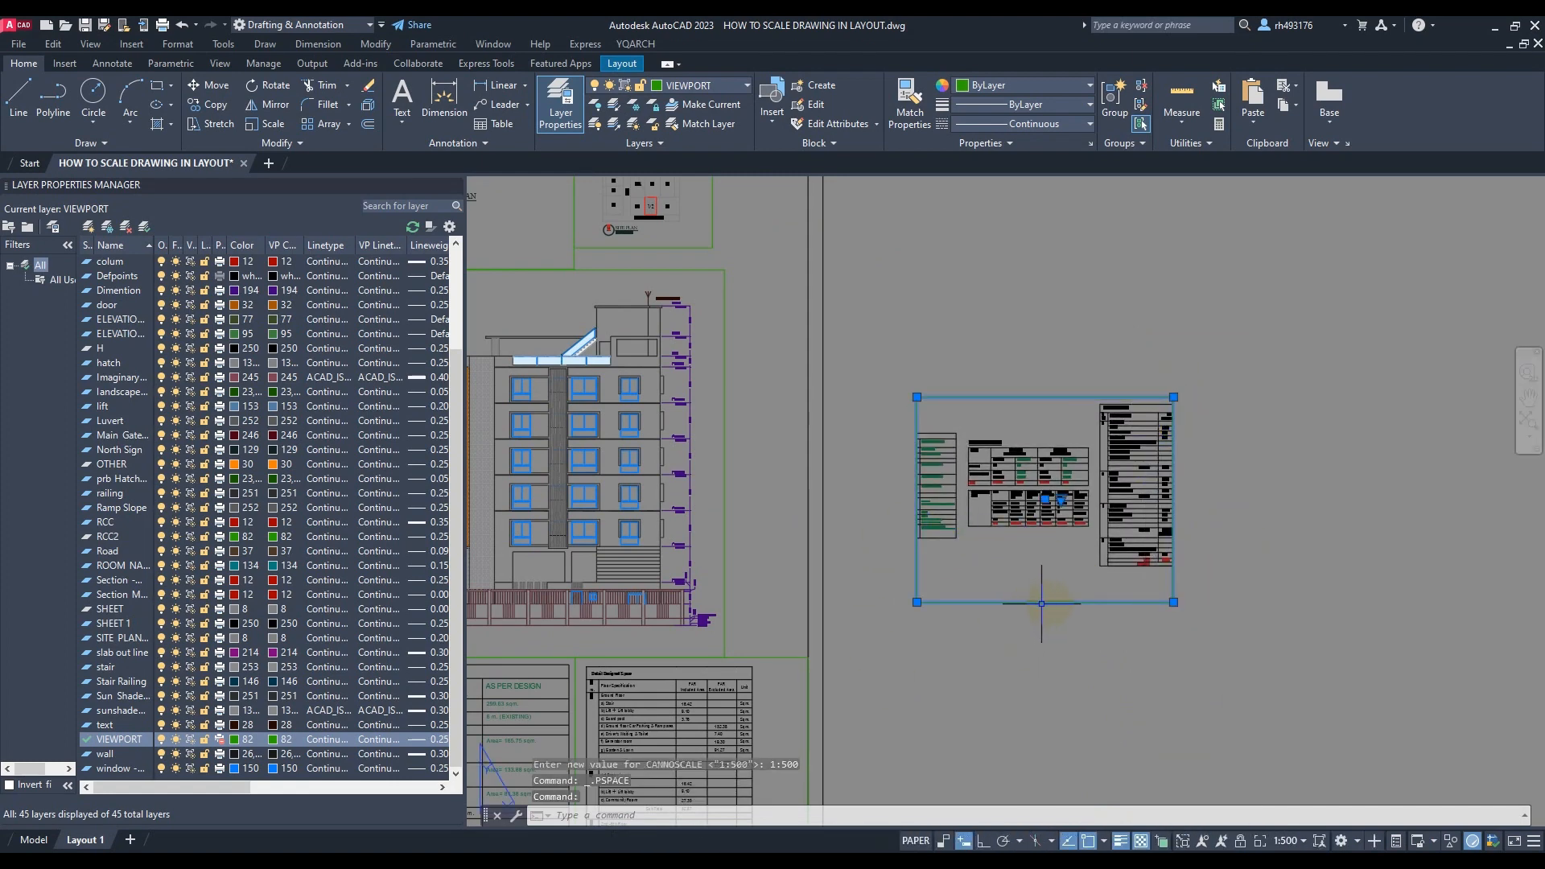
{"action": "left_click", "coordinate": [1173, 602]}
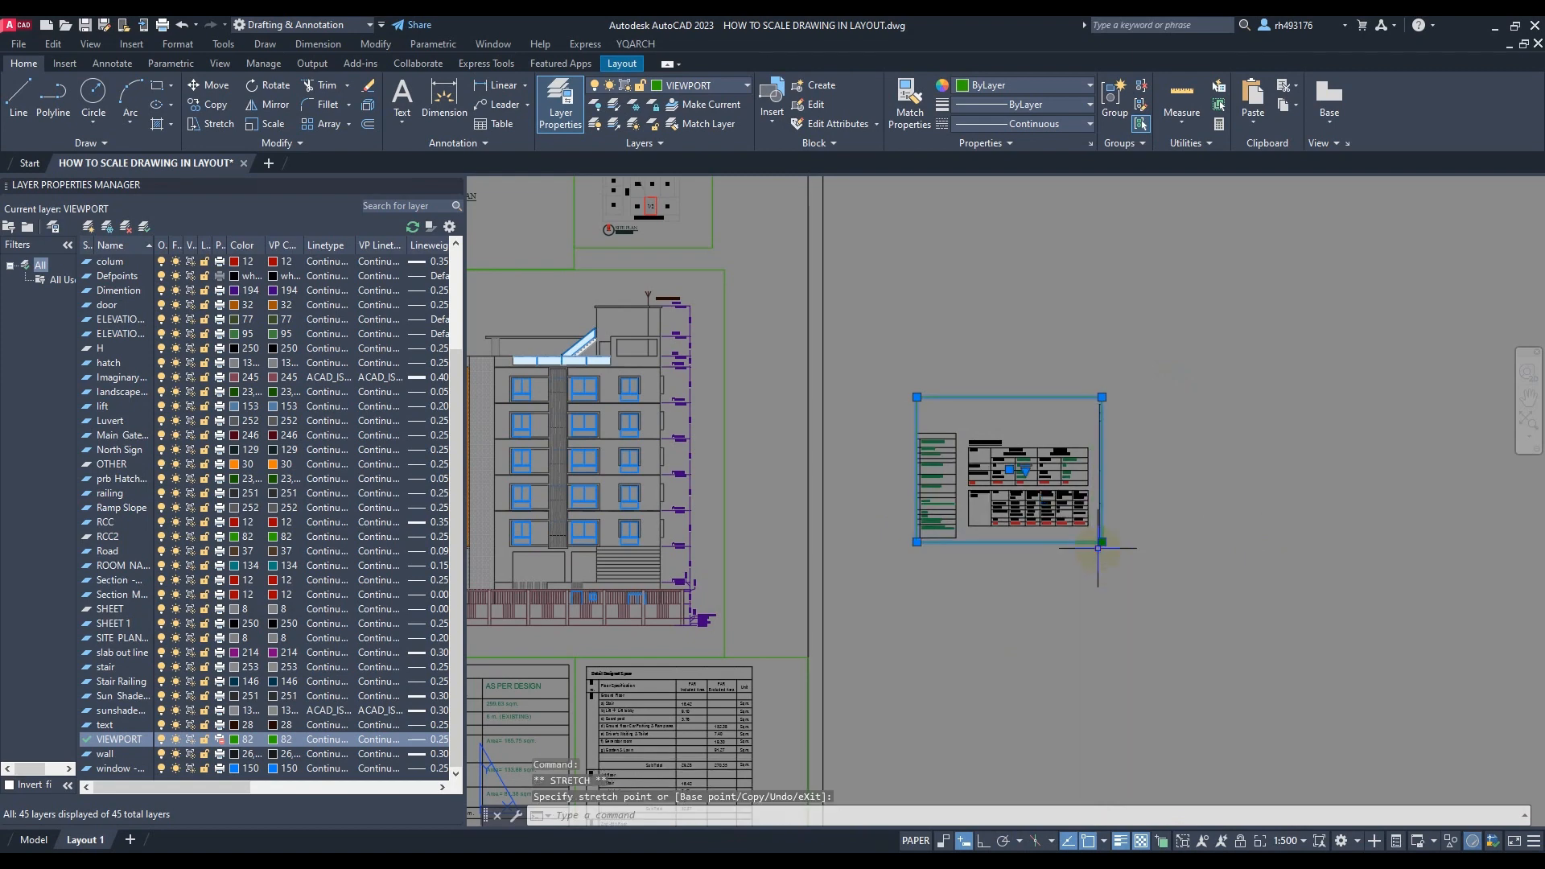
{"action": "left_click", "coordinate": [1098, 548]}
{"action": "scroll", "coordinate": [1050, 466], "scroll_direction": "up", "scroll_amount": 4}
{"action": "left_click", "coordinate": [710, 291]}
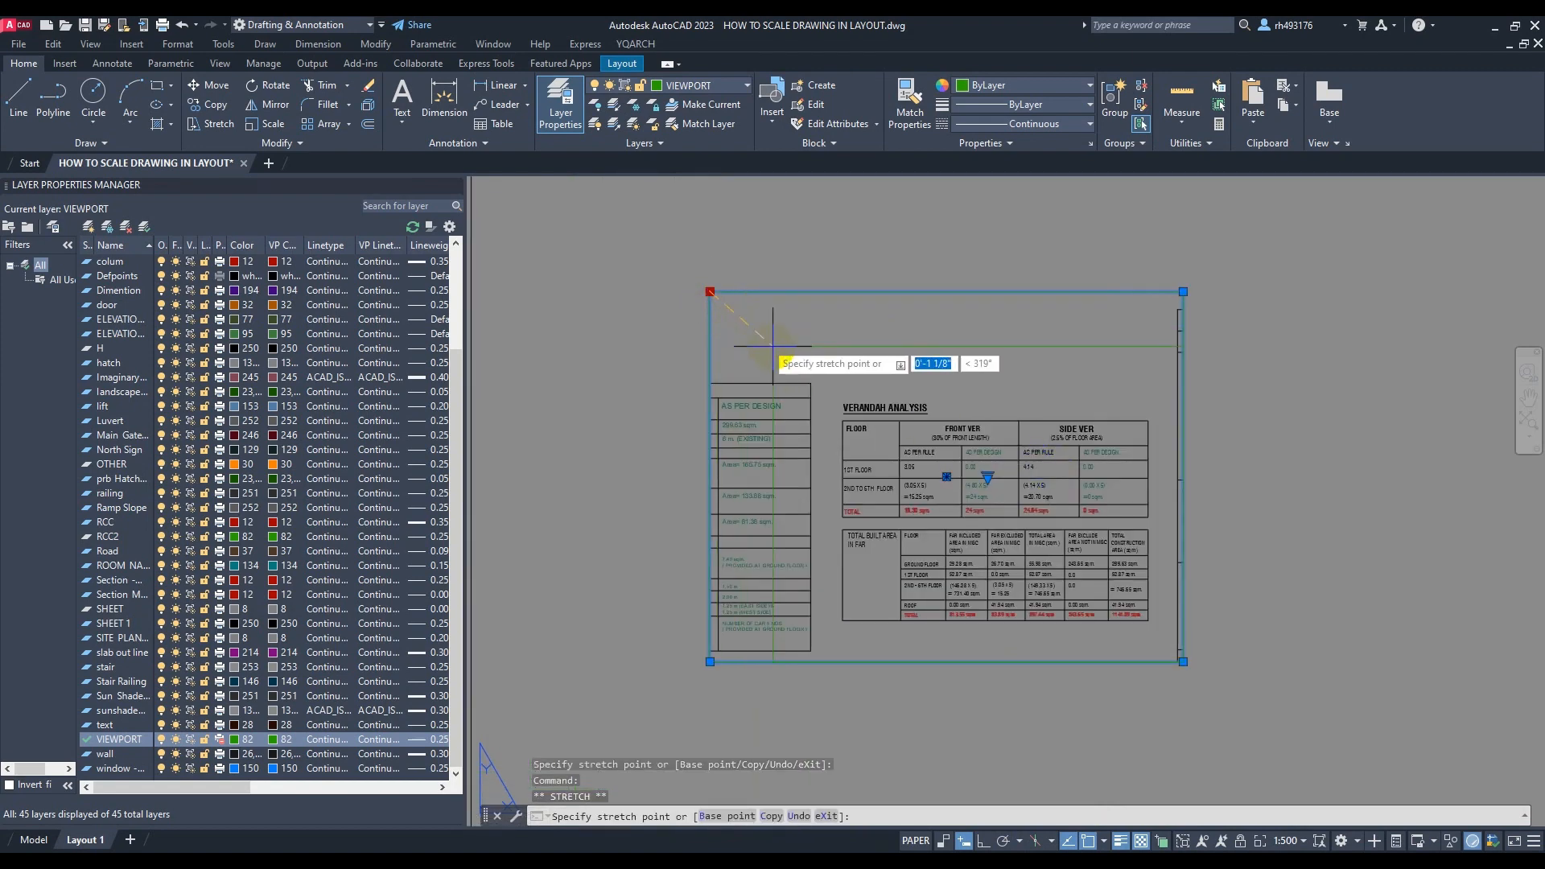
{"action": "left_click", "coordinate": [823, 384]}
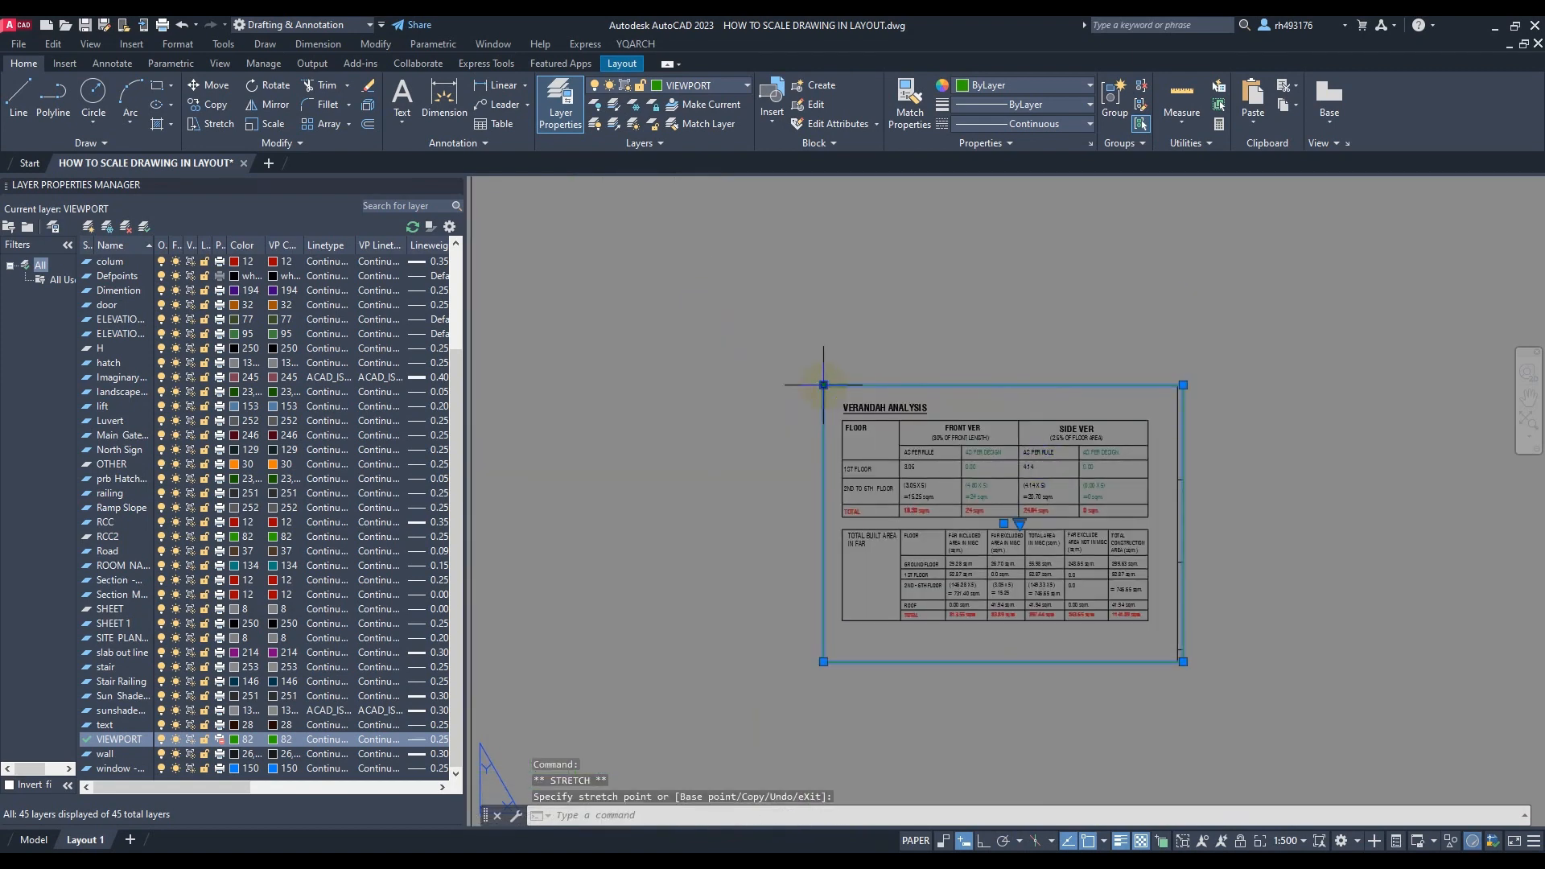
{"action": "left_click", "coordinate": [1159, 662]}
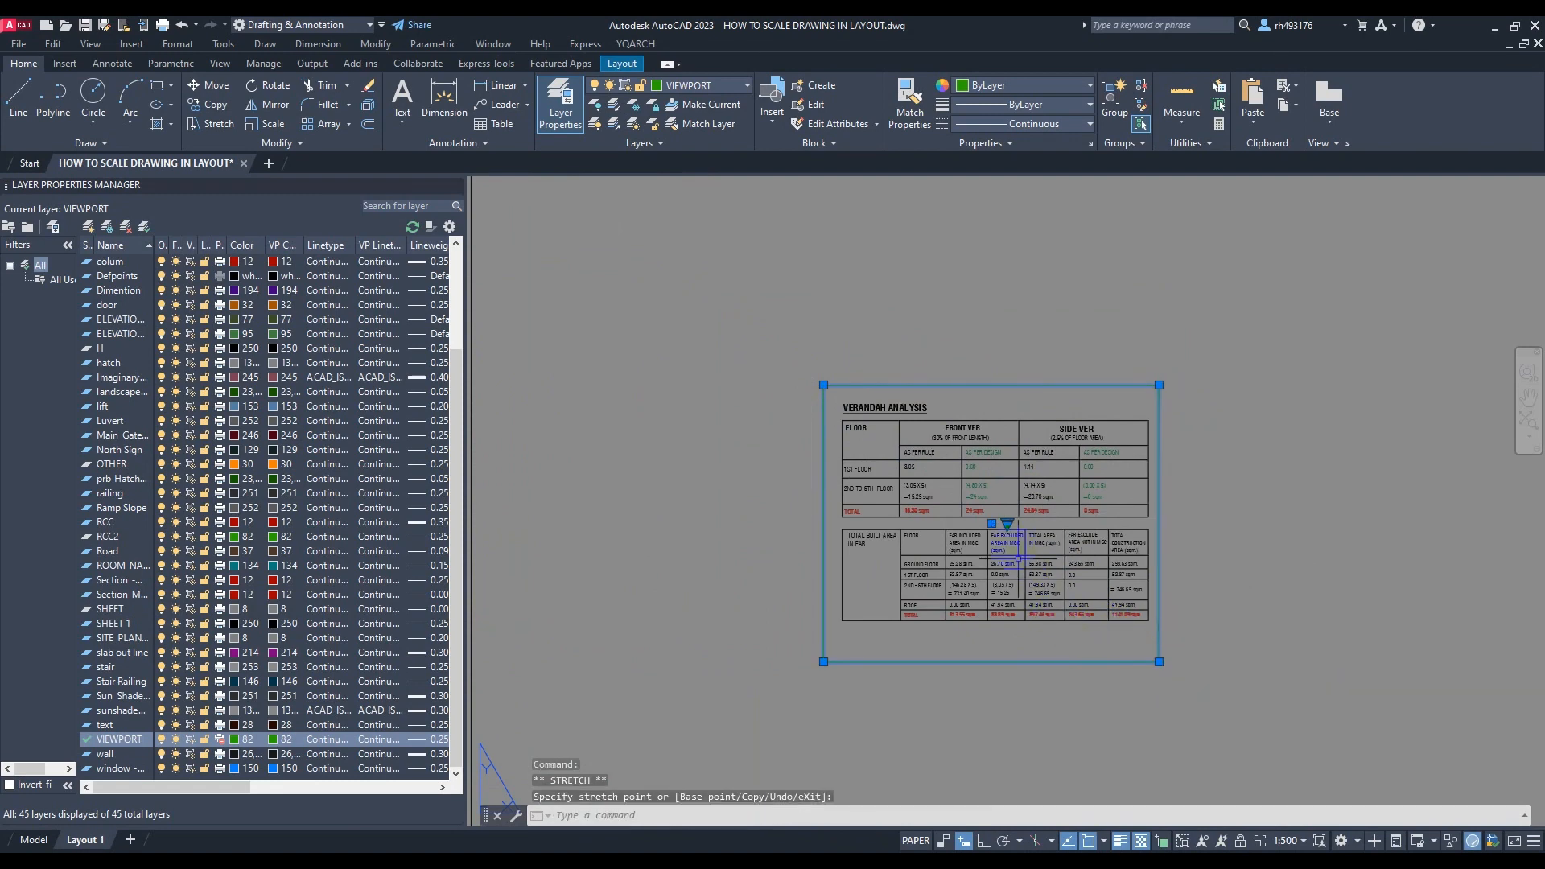
{"action": "scroll", "coordinate": [997, 504], "scroll_direction": "down", "scroll_amount": 4}
{"action": "key", "text": "Escape"}
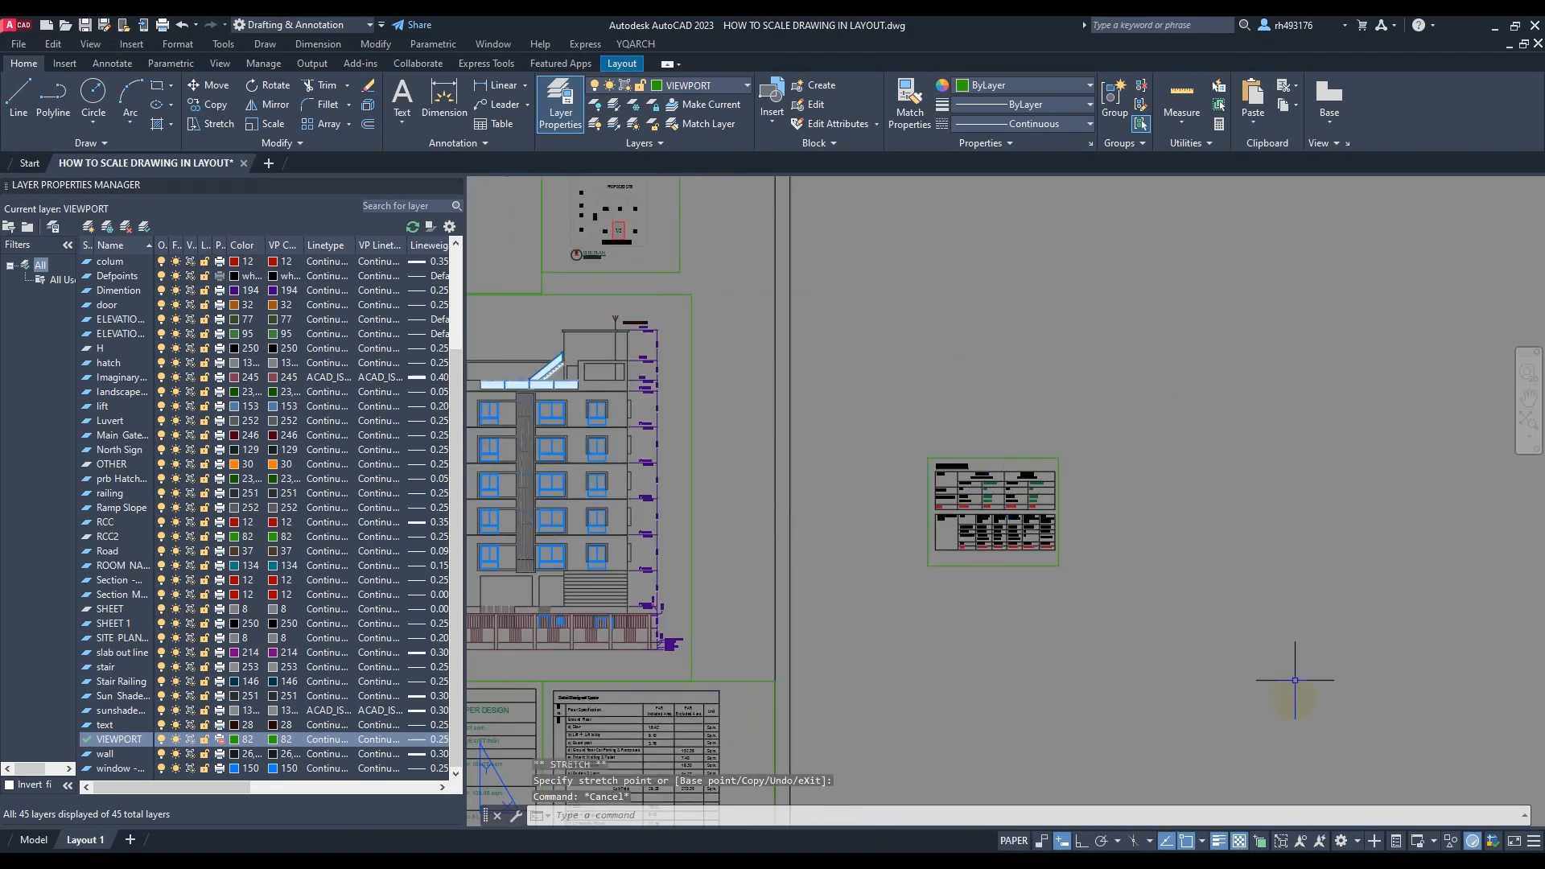
Compare the cropped 1:500 table viewport with the viewports on the sheet, and activate its model space
{"action": "scroll", "coordinate": [1183, 403], "scroll_direction": "down", "scroll_amount": 5}
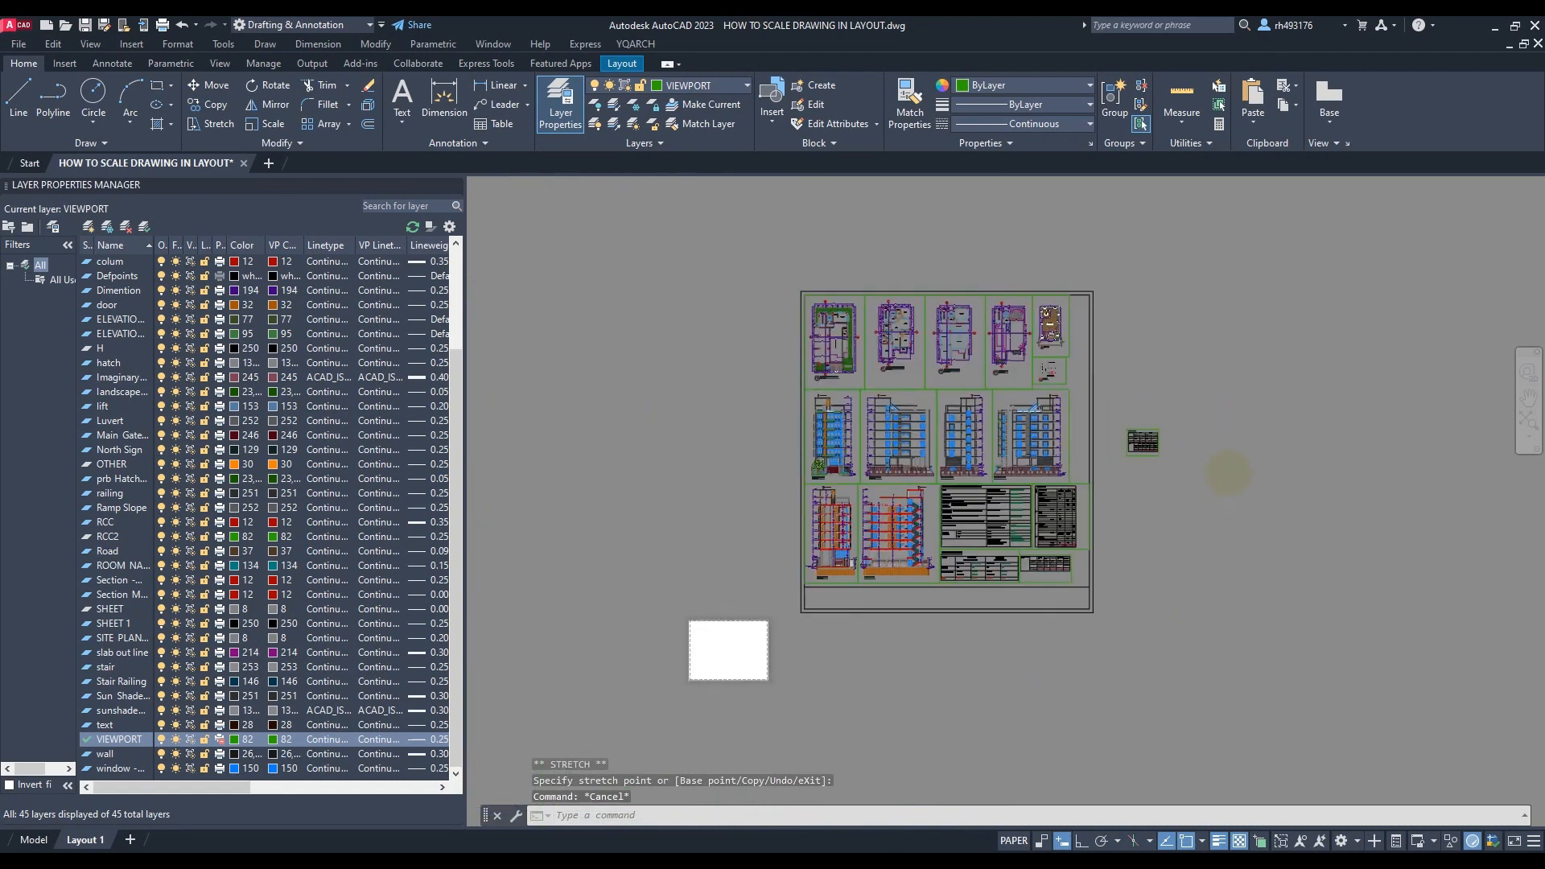
{"action": "scroll", "coordinate": [1225, 473], "scroll_direction": "down", "scroll_amount": 3}
{"action": "scroll", "coordinate": [1153, 522], "scroll_direction": "up", "scroll_amount": 3}
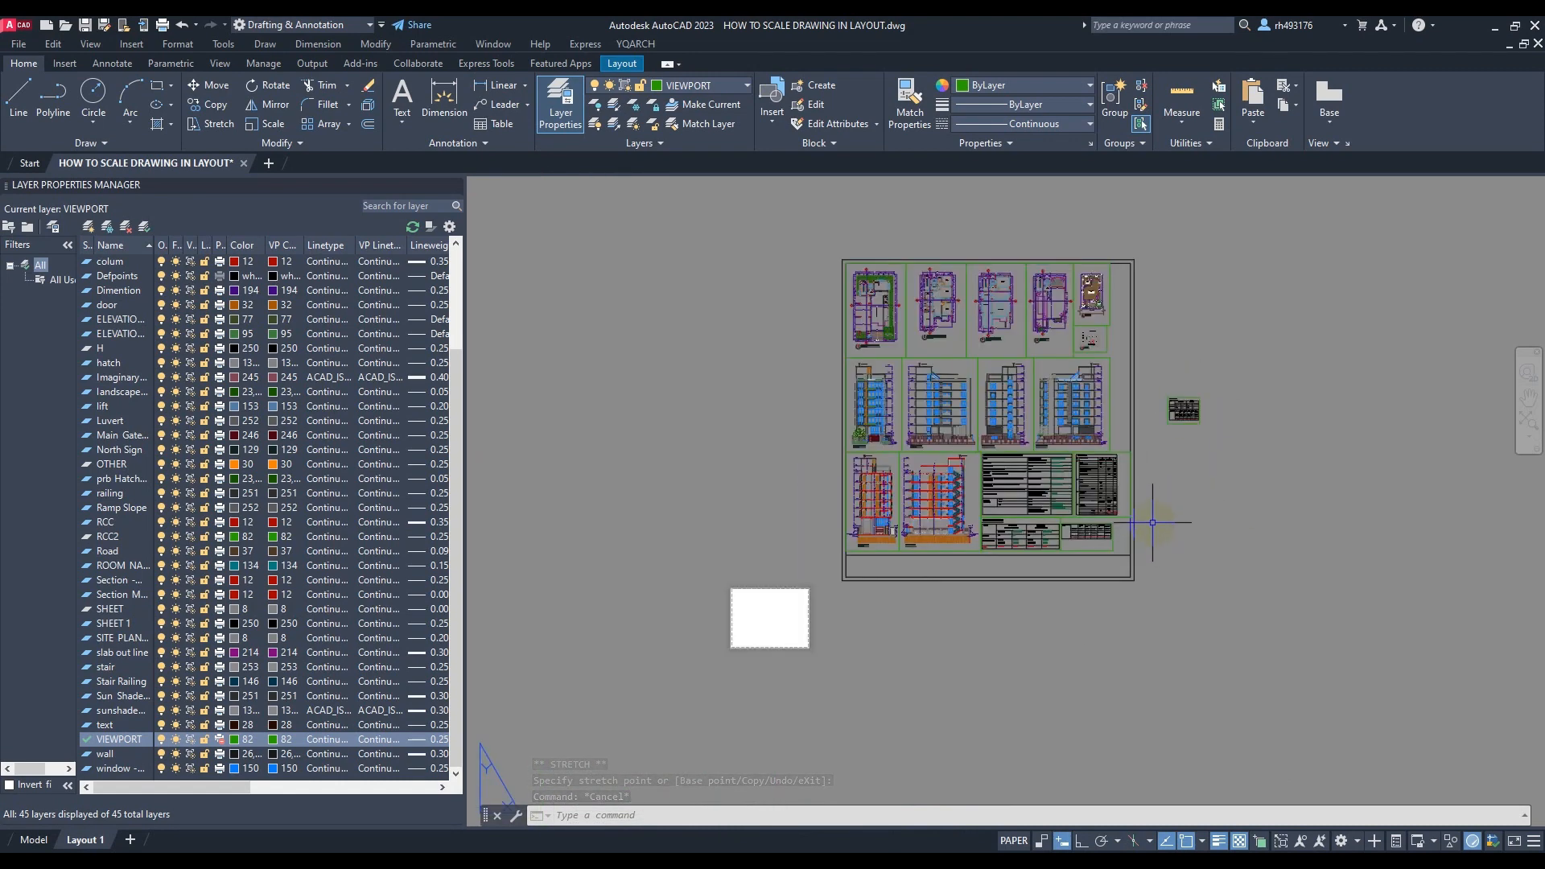
{"action": "scroll", "coordinate": [1175, 418], "scroll_direction": "up", "scroll_amount": 6}
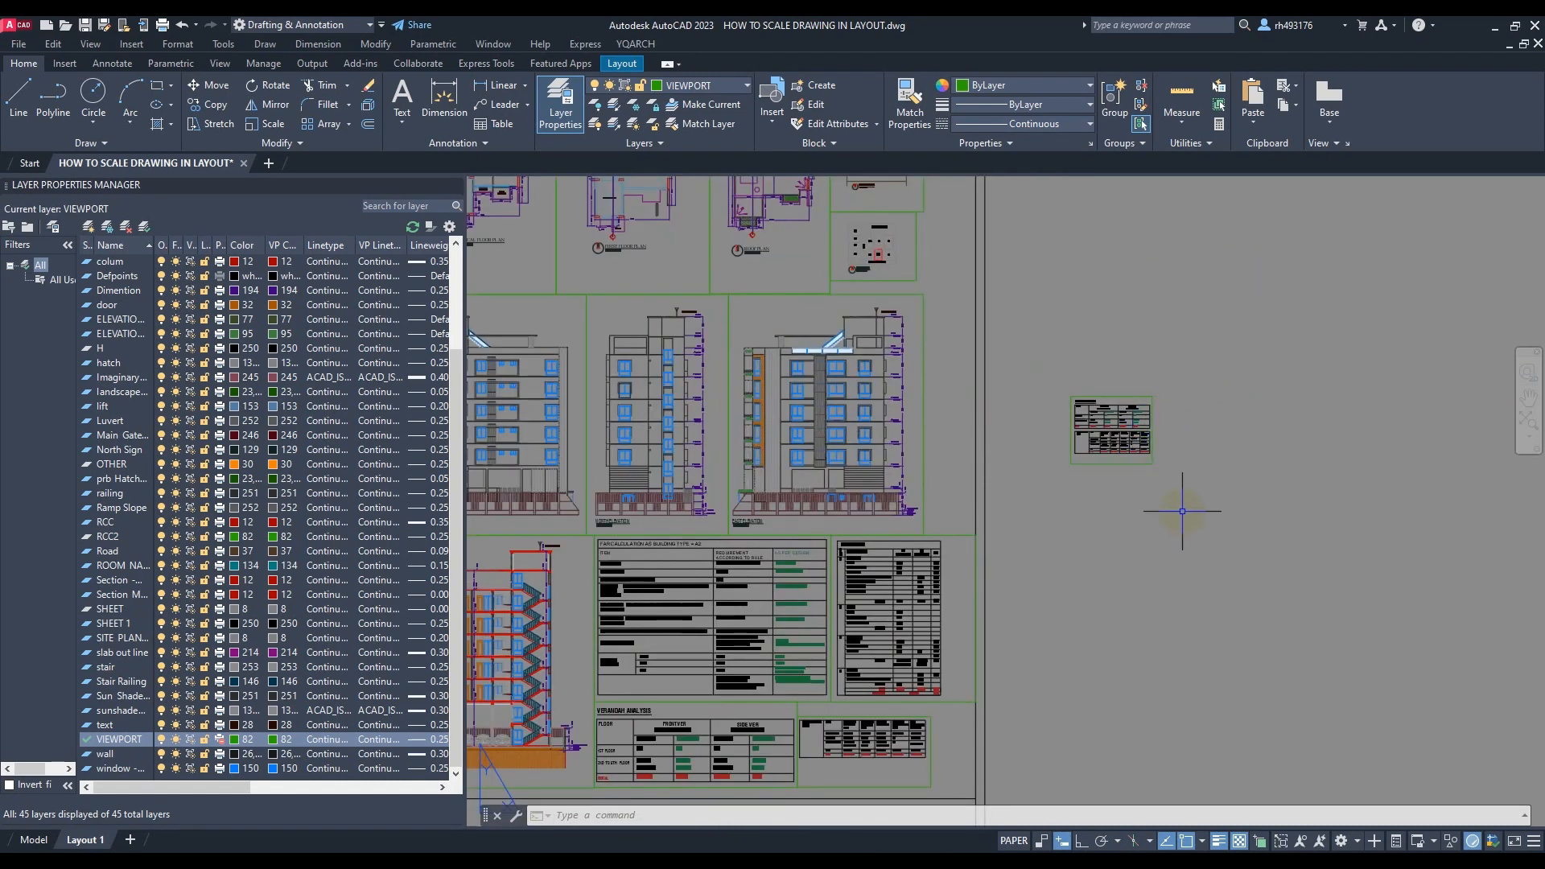
{"action": "double_click", "coordinate": [1034, 451]}
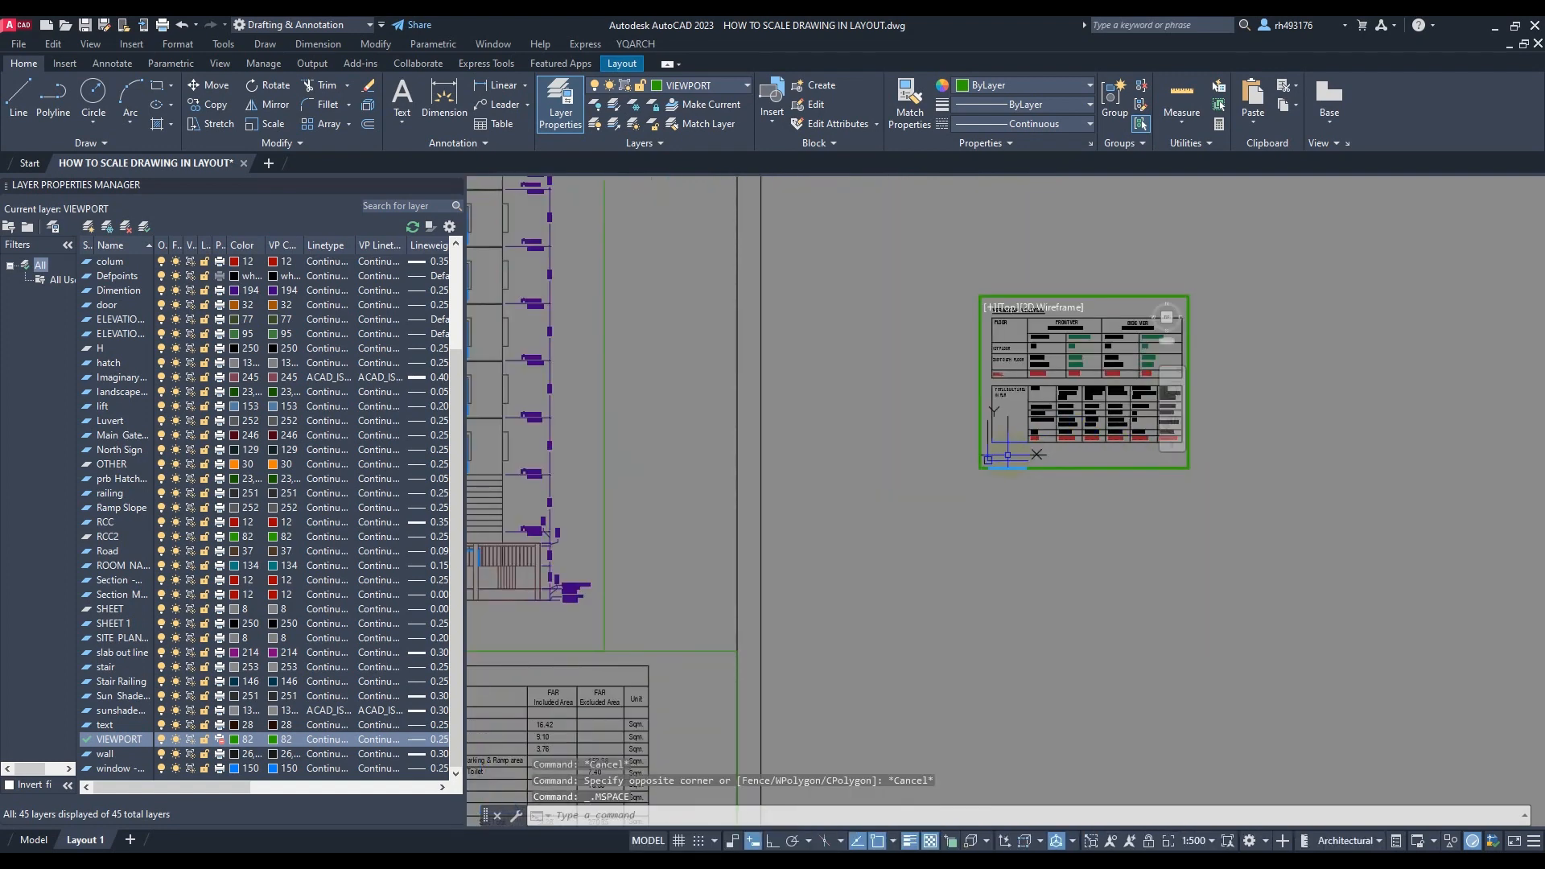